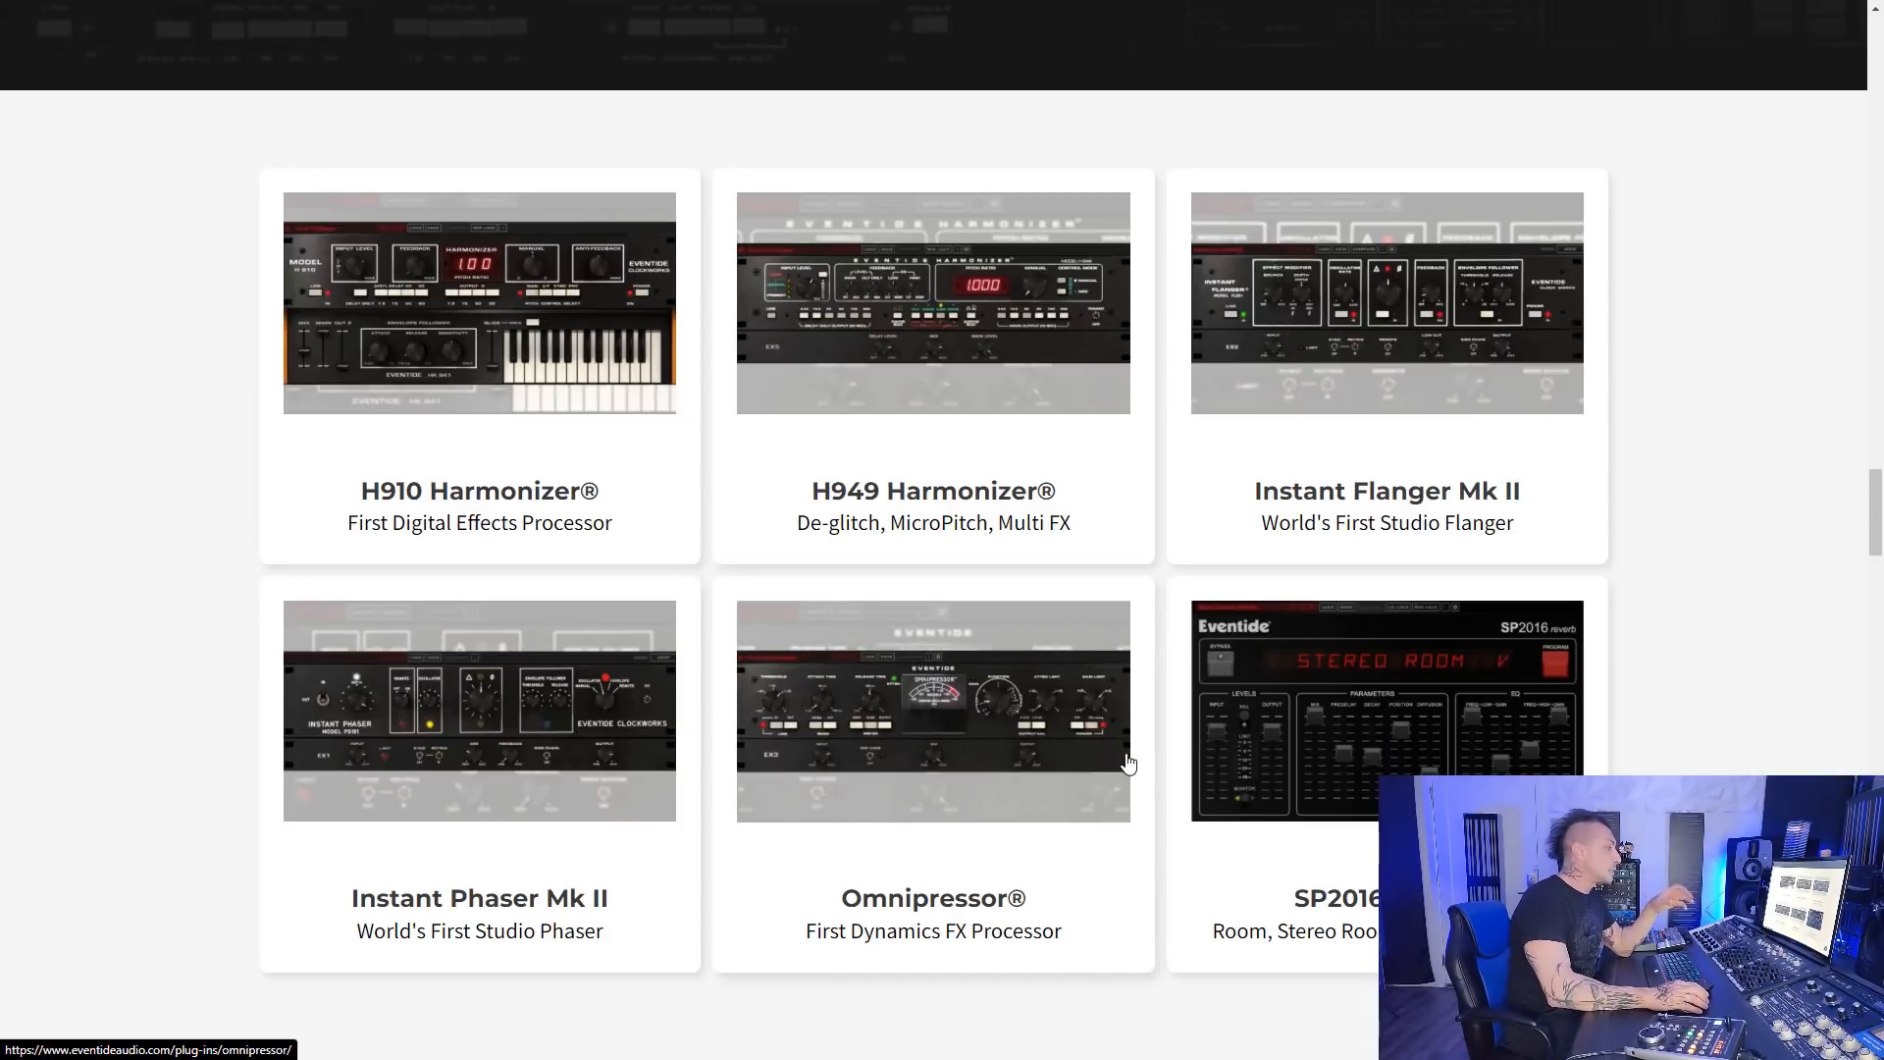
- Examine the Eventide plug-in catalogue from the harmonizers down to the reverbs
{"action": "scroll", "coordinate": [1314, 726], "scroll_direction": "down", "scroll_amount": 1}
{"action": "scroll", "coordinate": [1331, 628], "scroll_direction": "up", "scroll_amount": 1}
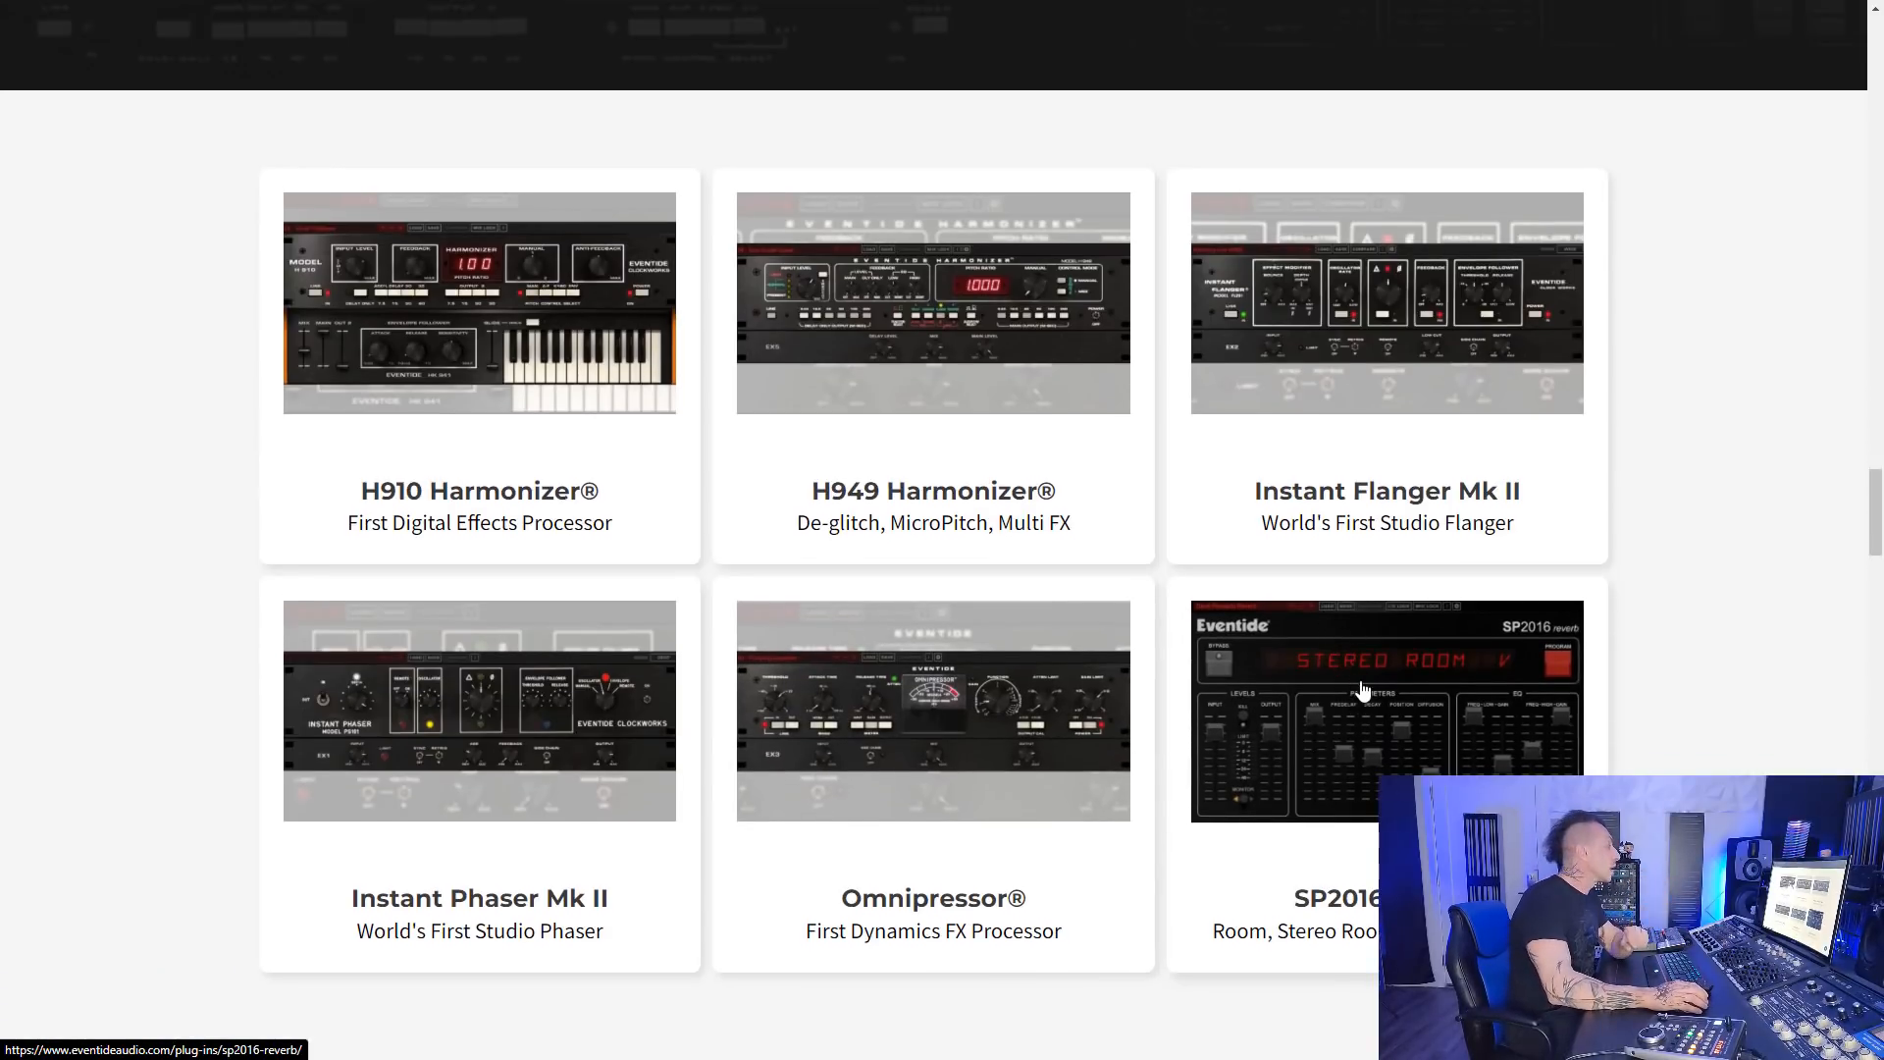
{"action": "scroll", "coordinate": [1362, 690], "scroll_direction": "down", "scroll_amount": 15}
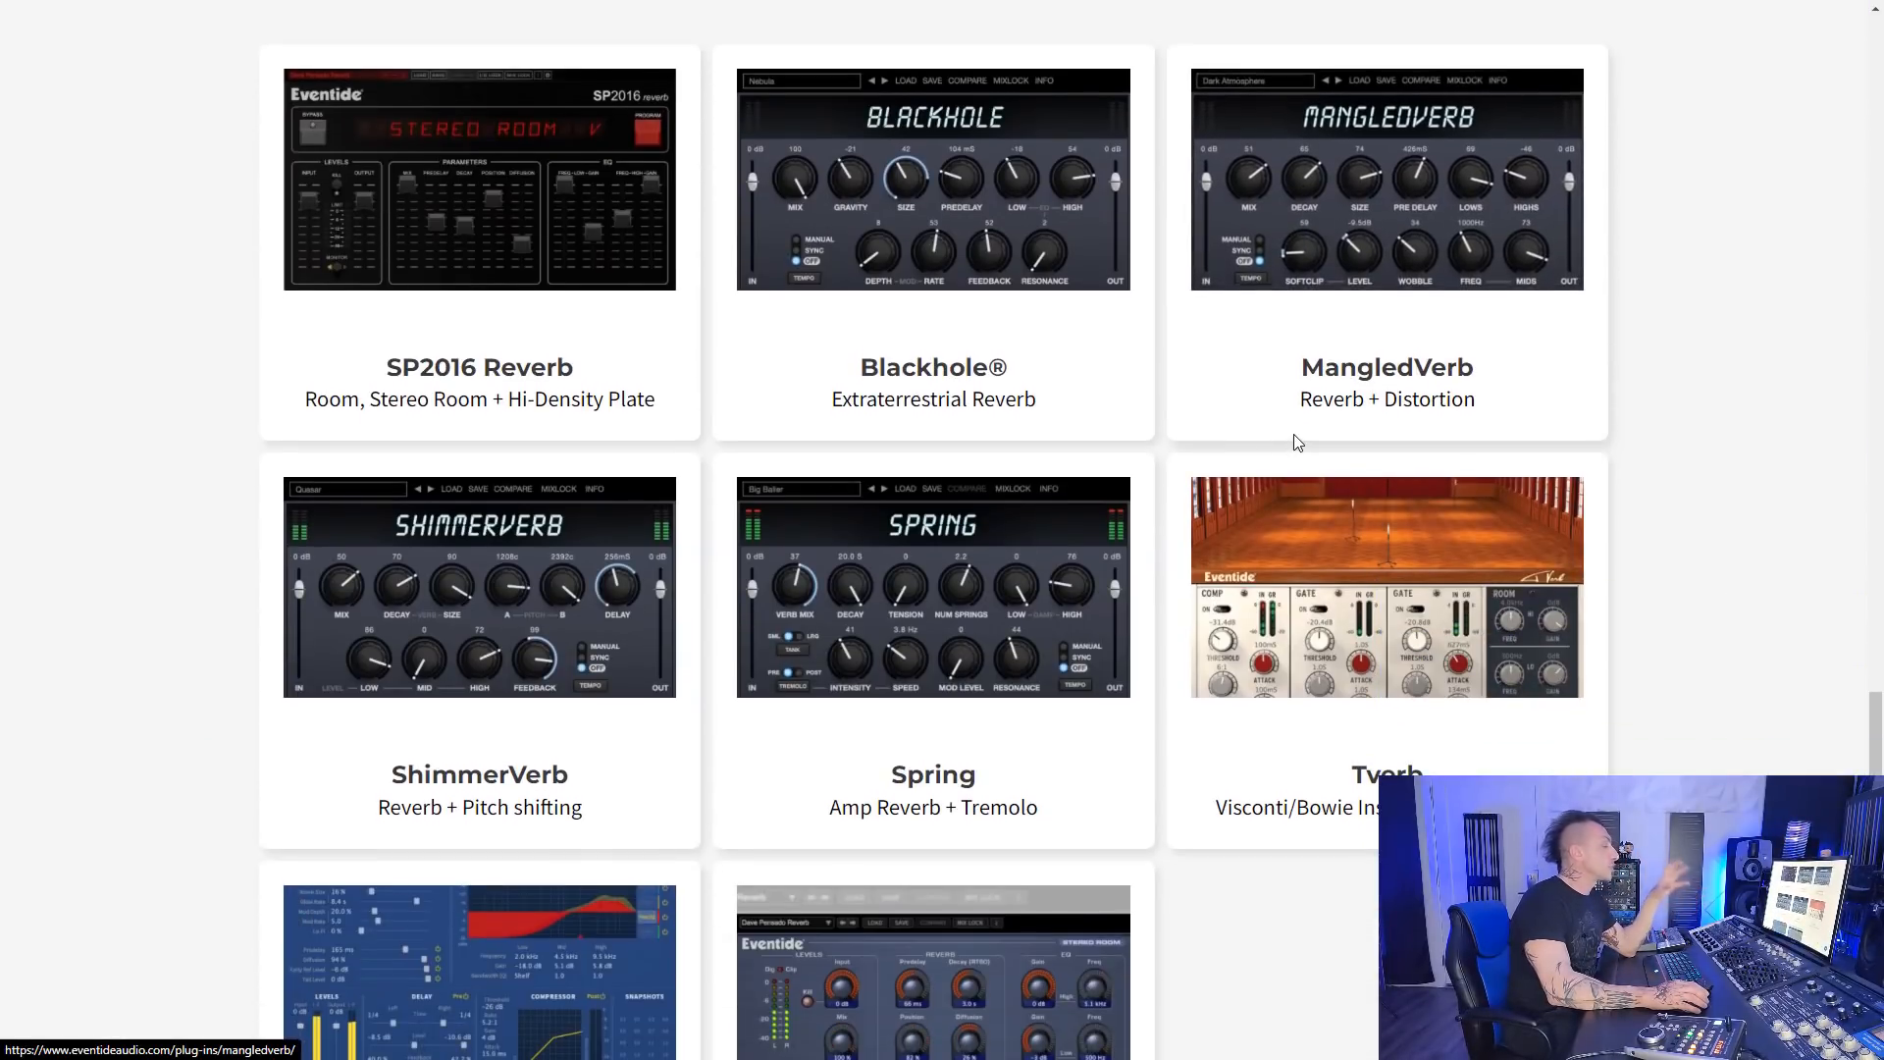
{"action": "scroll", "coordinate": [703, 240], "scroll_direction": "down", "scroll_amount": 3}
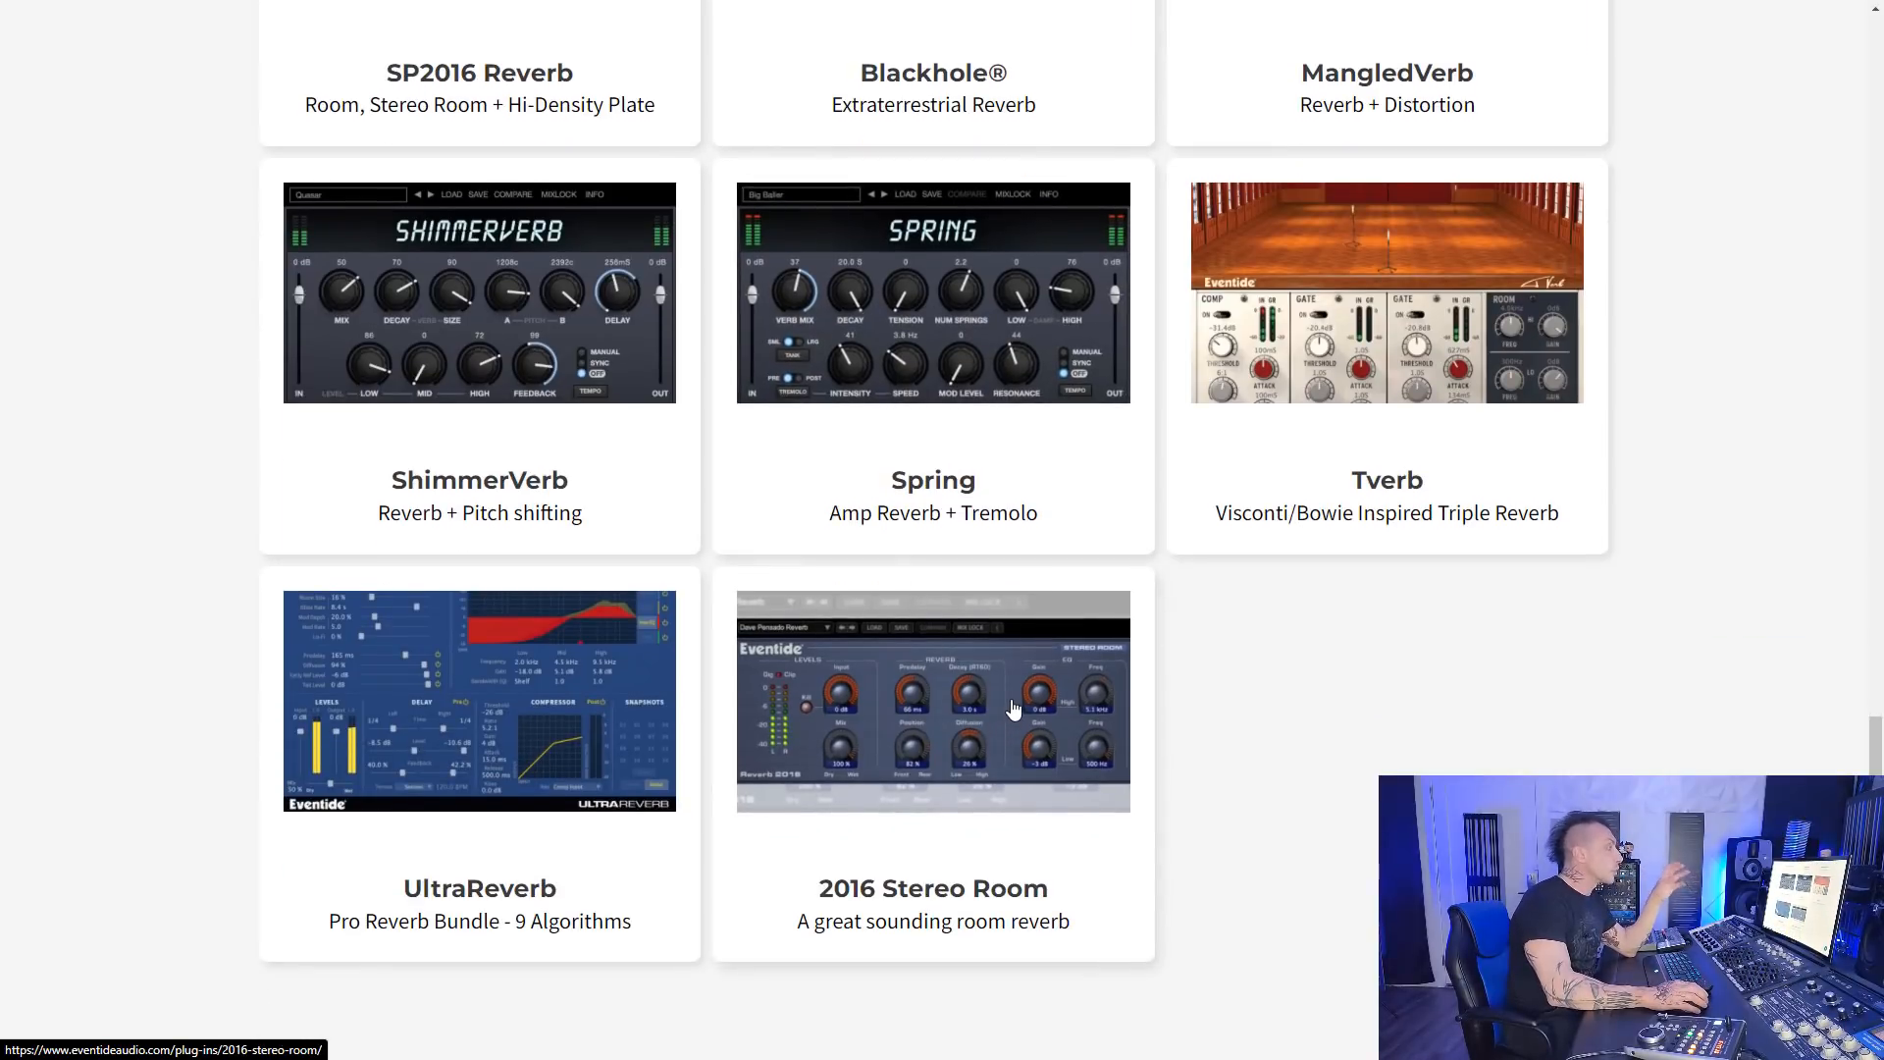
{"action": "scroll", "coordinate": [1013, 721], "scroll_direction": "up", "scroll_amount": 1}
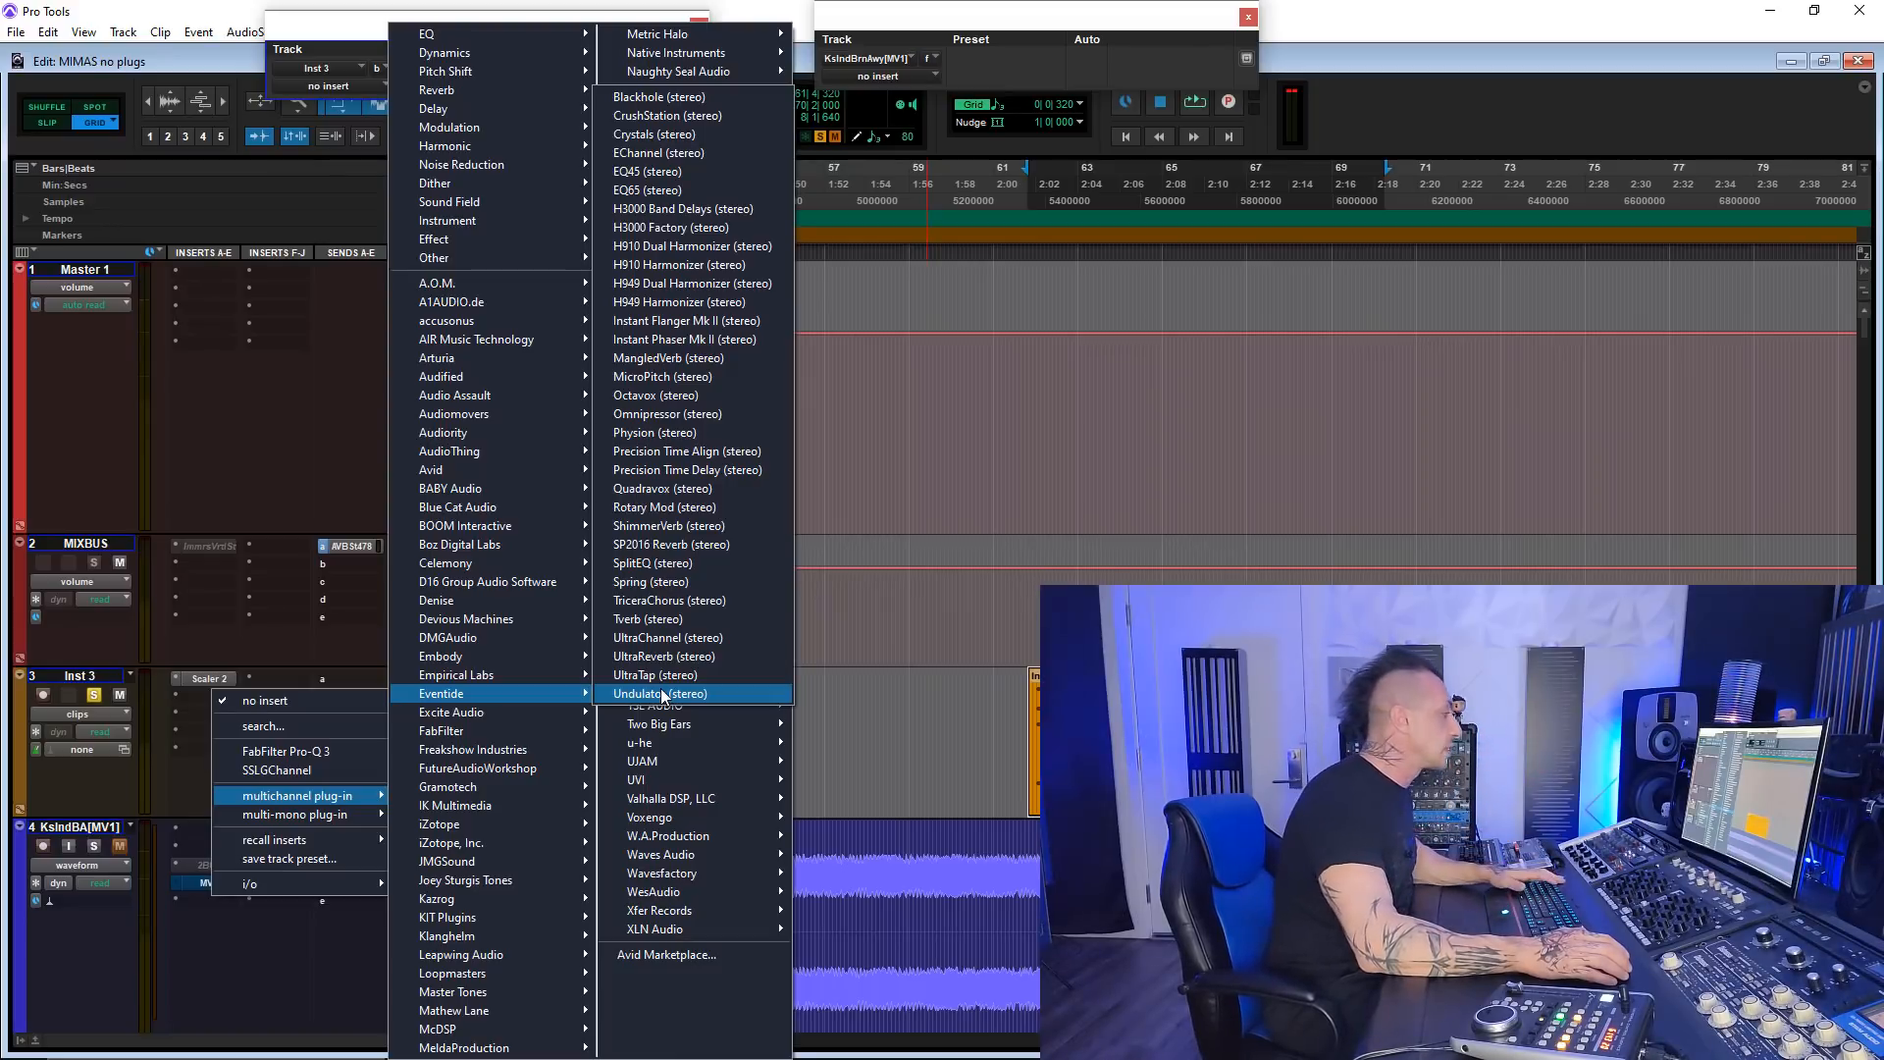
- Insert the stereo Blackhole reverb on the Inst 3 track, audition the track and take the plug-in out of bypass
{"action": "left_click", "coordinate": [685, 97]}
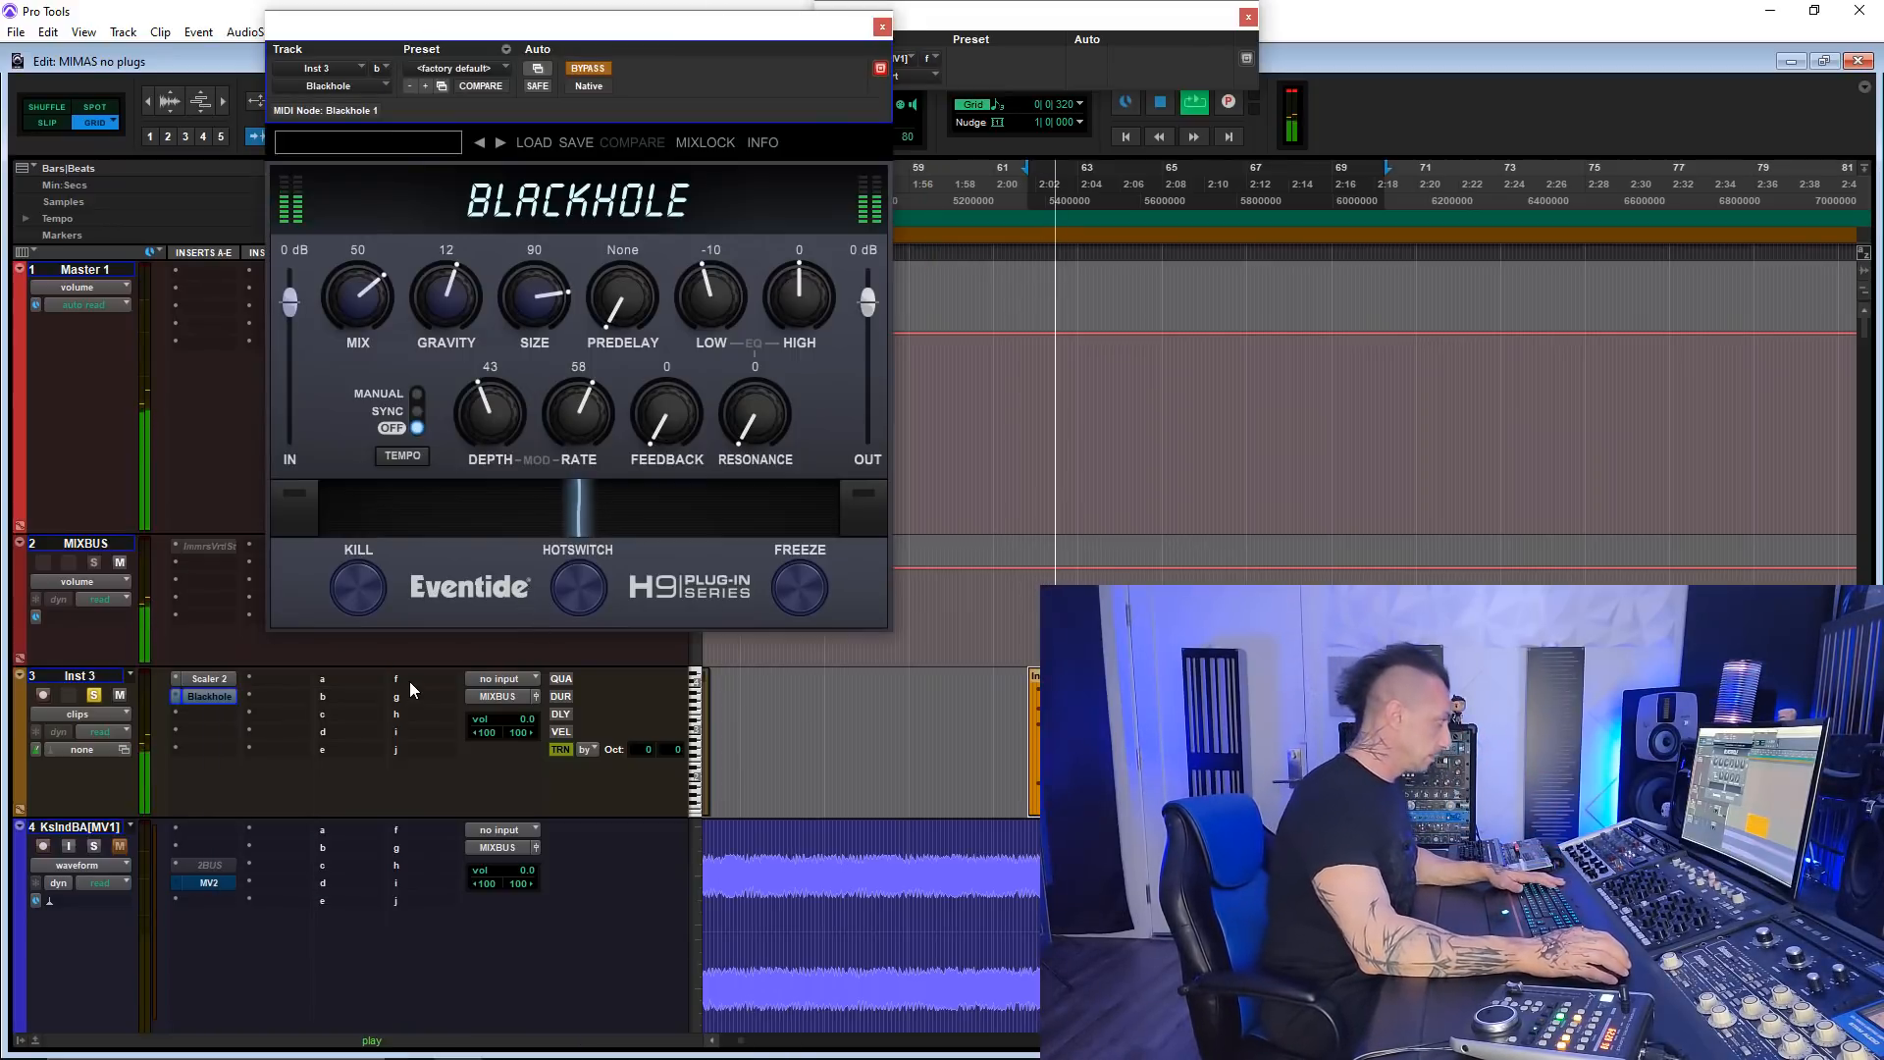
{"action": "key", "text": "space"}
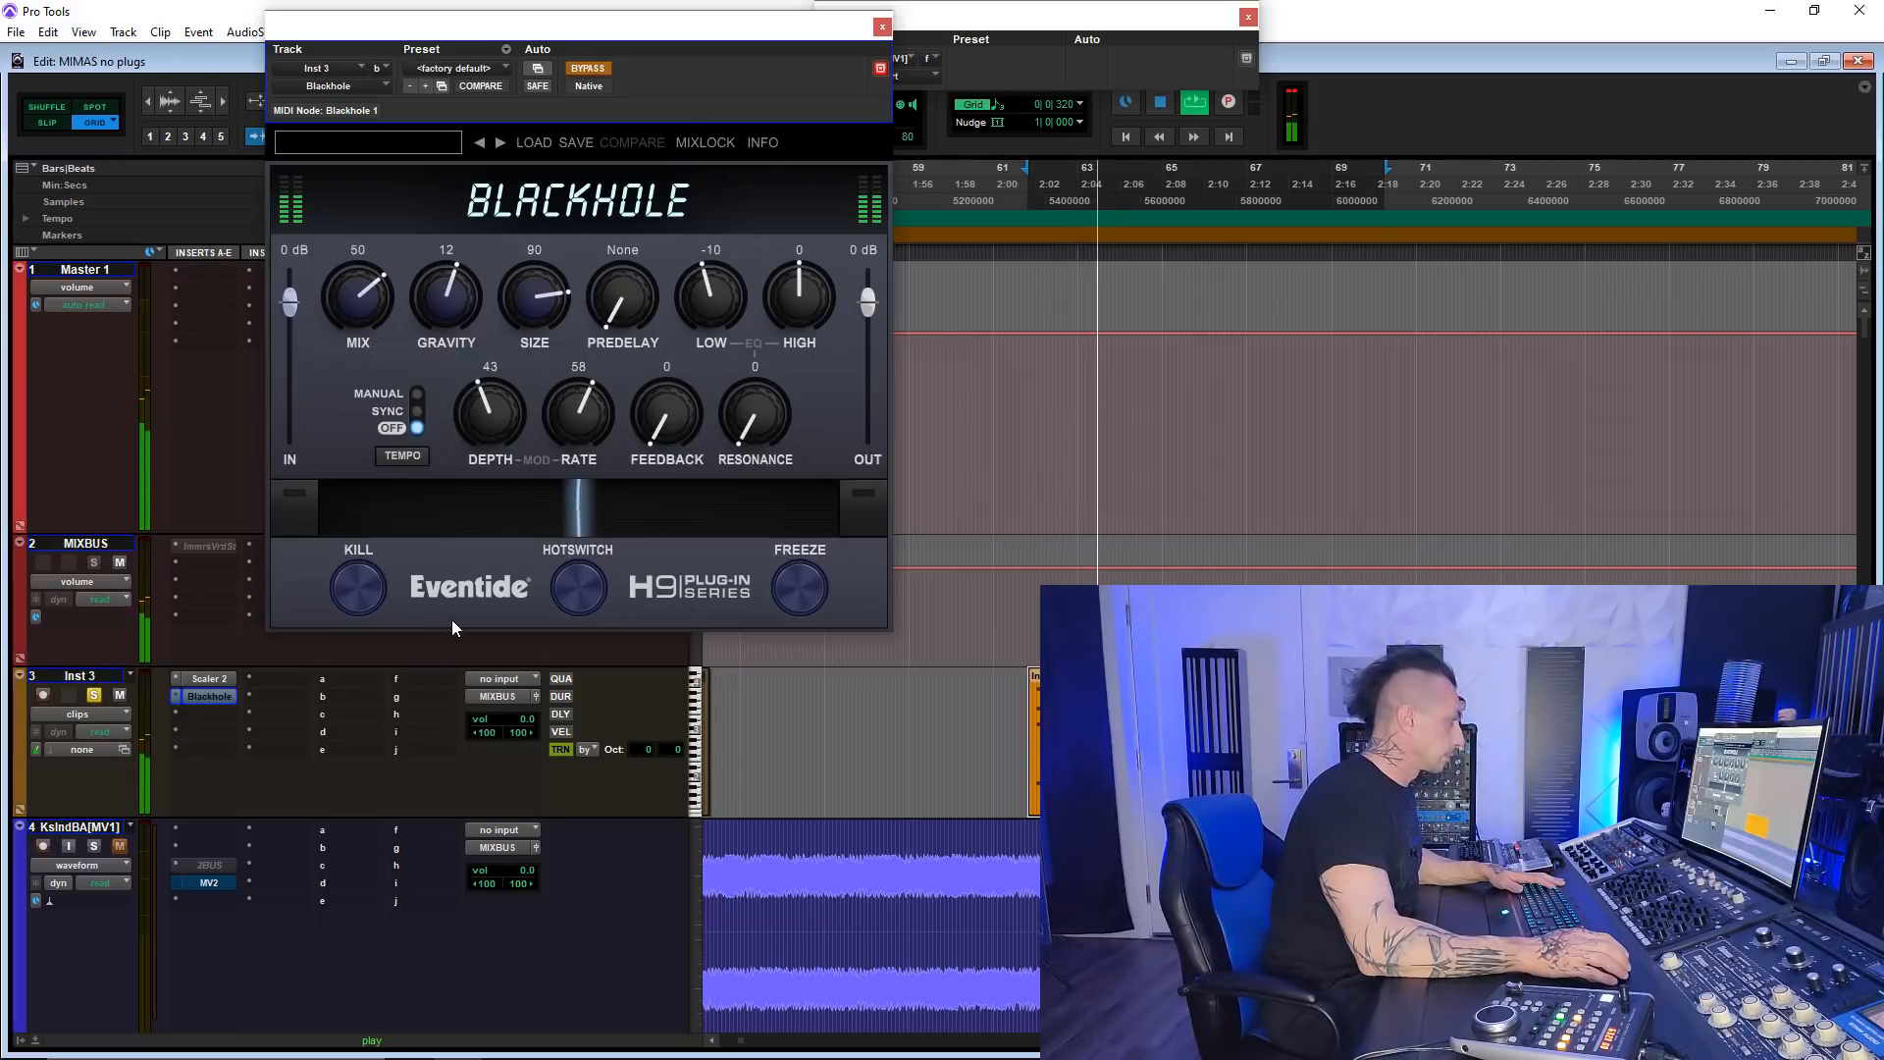
{"action": "left_click", "coordinate": [587, 70]}
- Set Blackhole on Inst 3 to Size 93, Depth 49, Feedback 30 and Mix 64 while auditioning the track
{"action": "left_click_drag", "start_coordinate": [538, 309], "coordinate": [547, 310]}
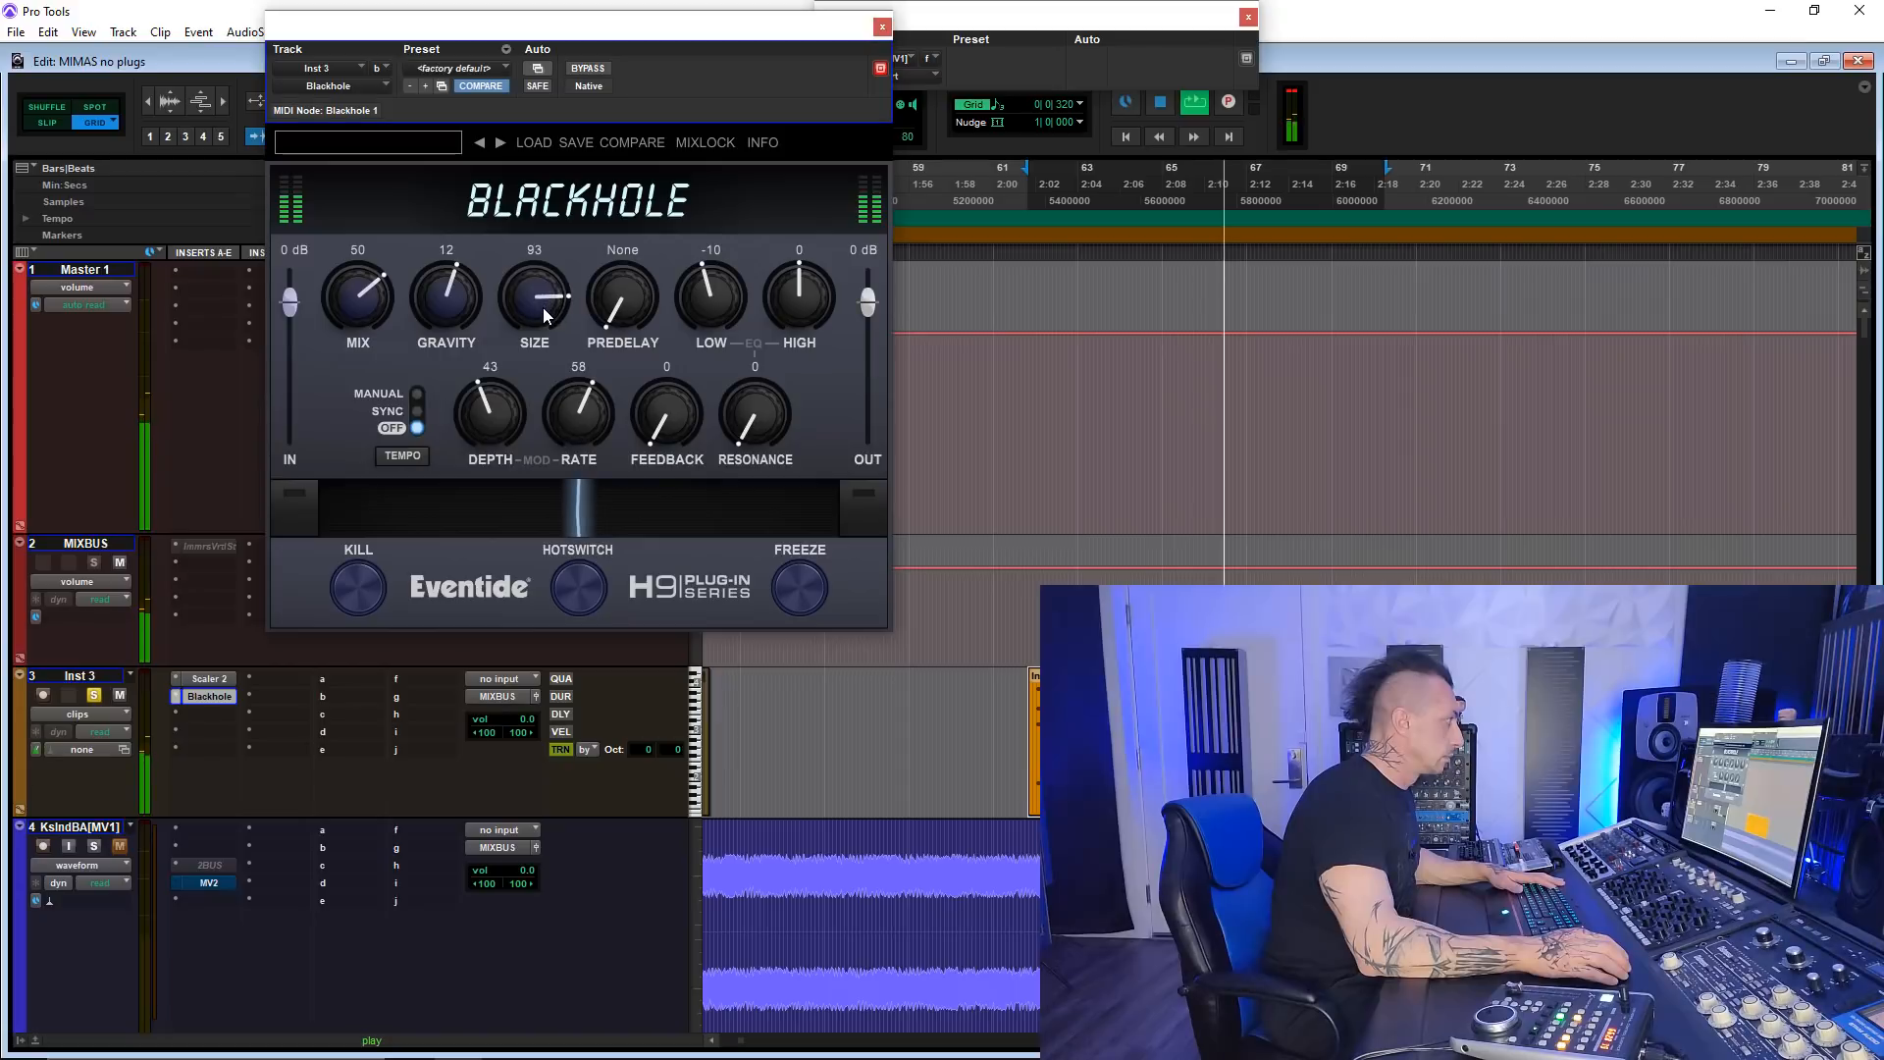
{"action": "left_click_drag", "start_coordinate": [491, 415], "coordinate": [487, 404]}
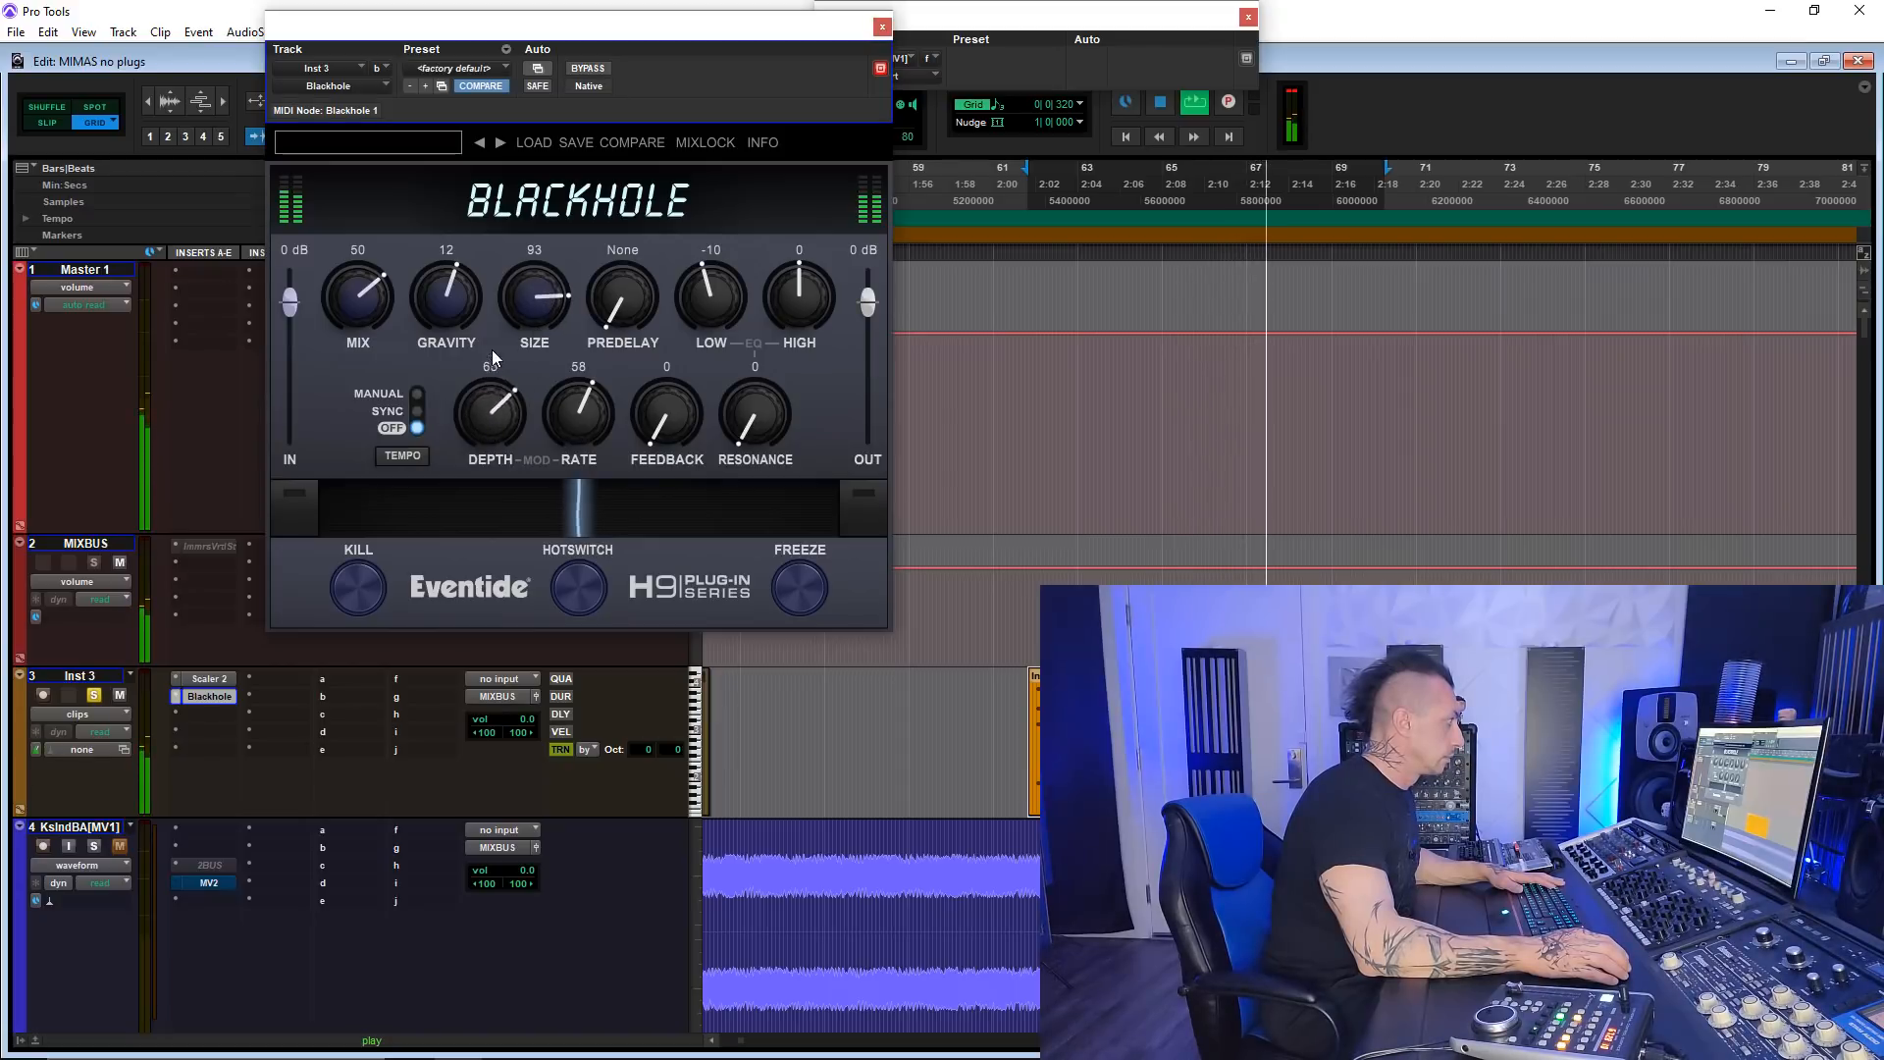
{"action": "left_click_drag", "start_coordinate": [636, 441], "coordinate": [628, 320]}
{"action": "left_click_drag", "start_coordinate": [357, 312], "coordinate": [369, 249]}
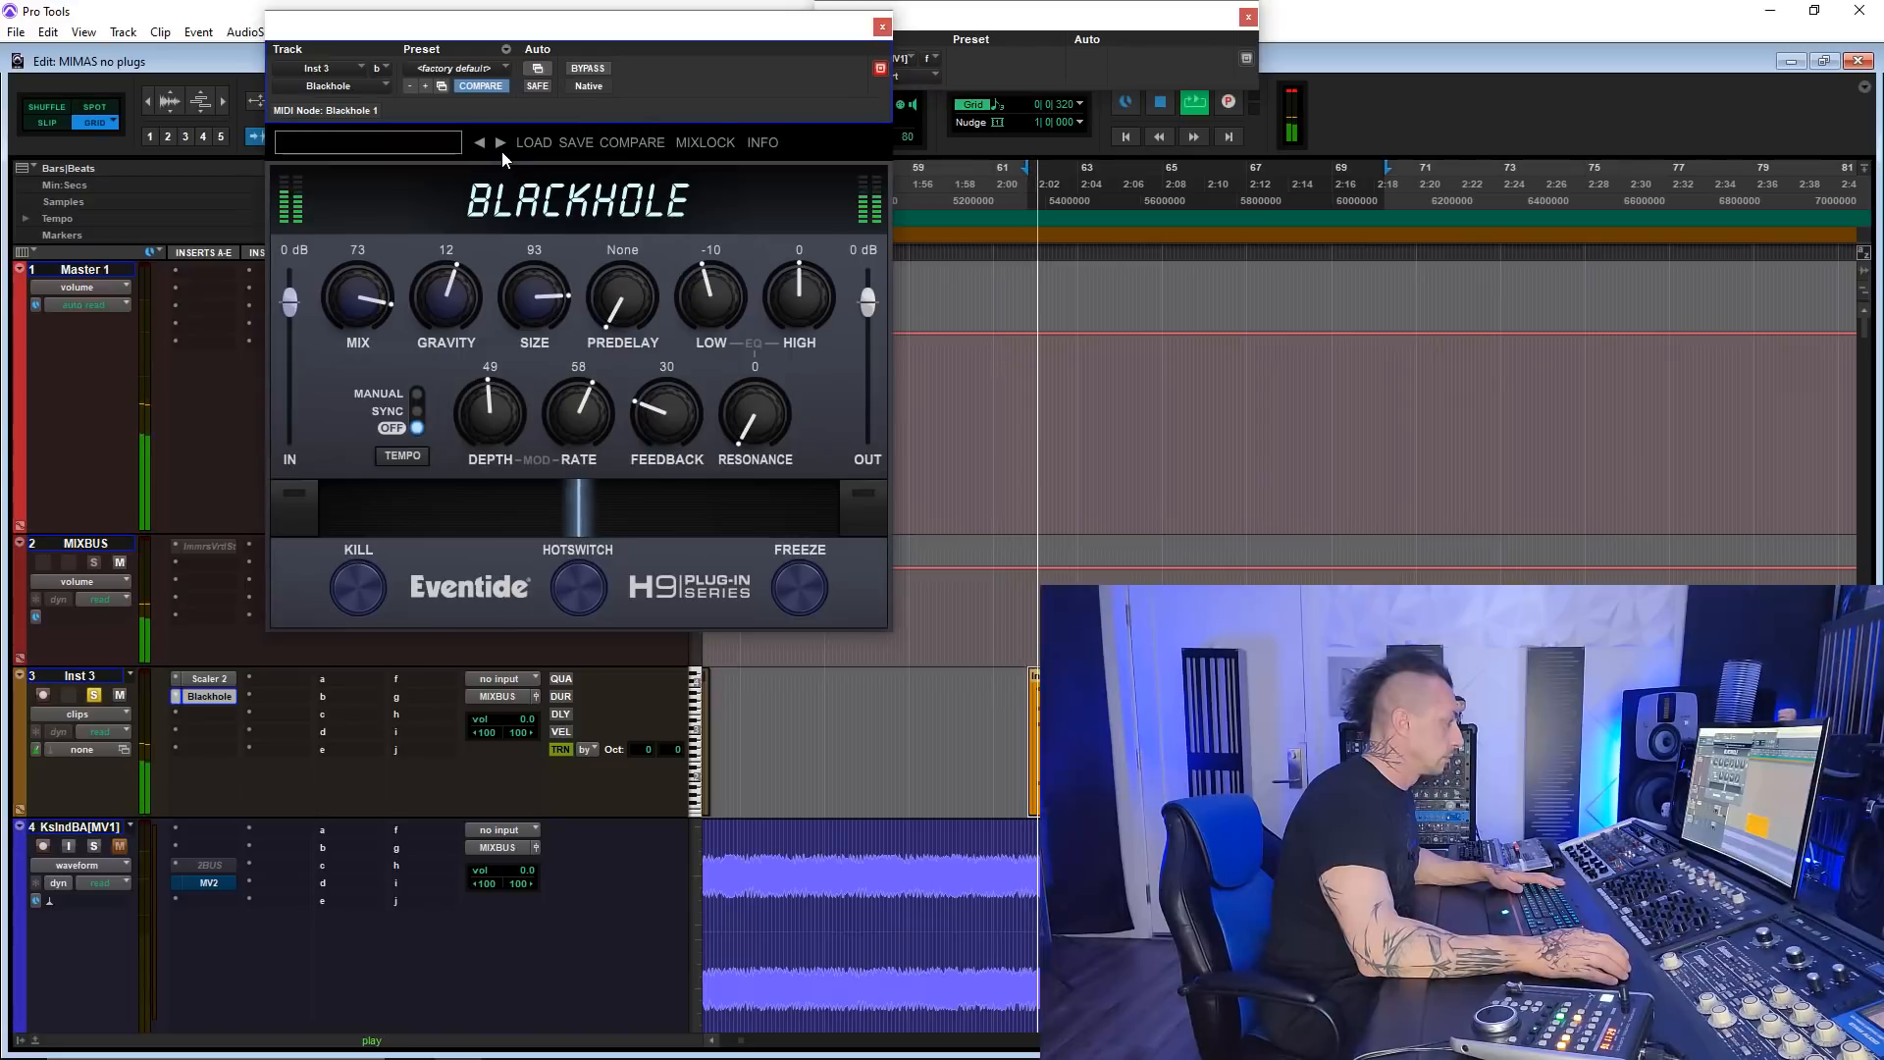
{"action": "key", "text": "space"}
{"action": "left_click_drag", "start_coordinate": [388, 299], "coordinate": [367, 310]}
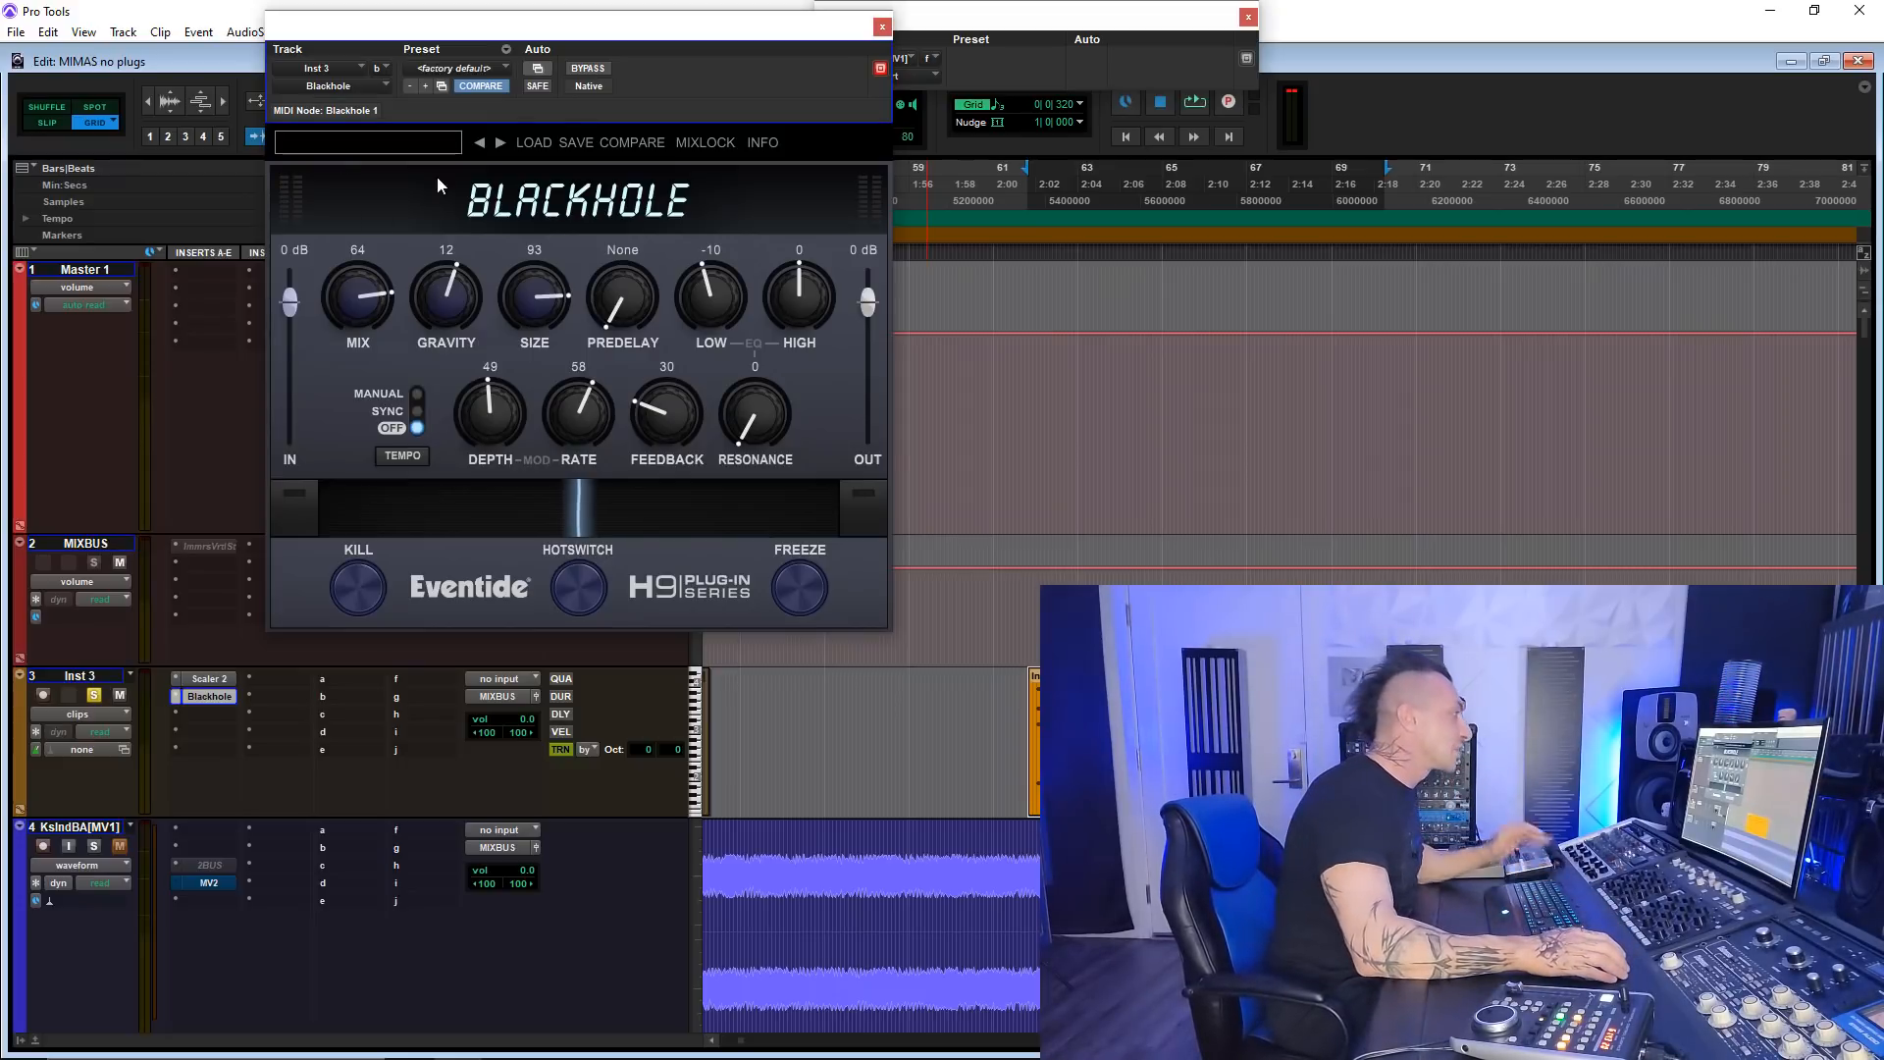
{"action": "left_click", "coordinate": [501, 143]}
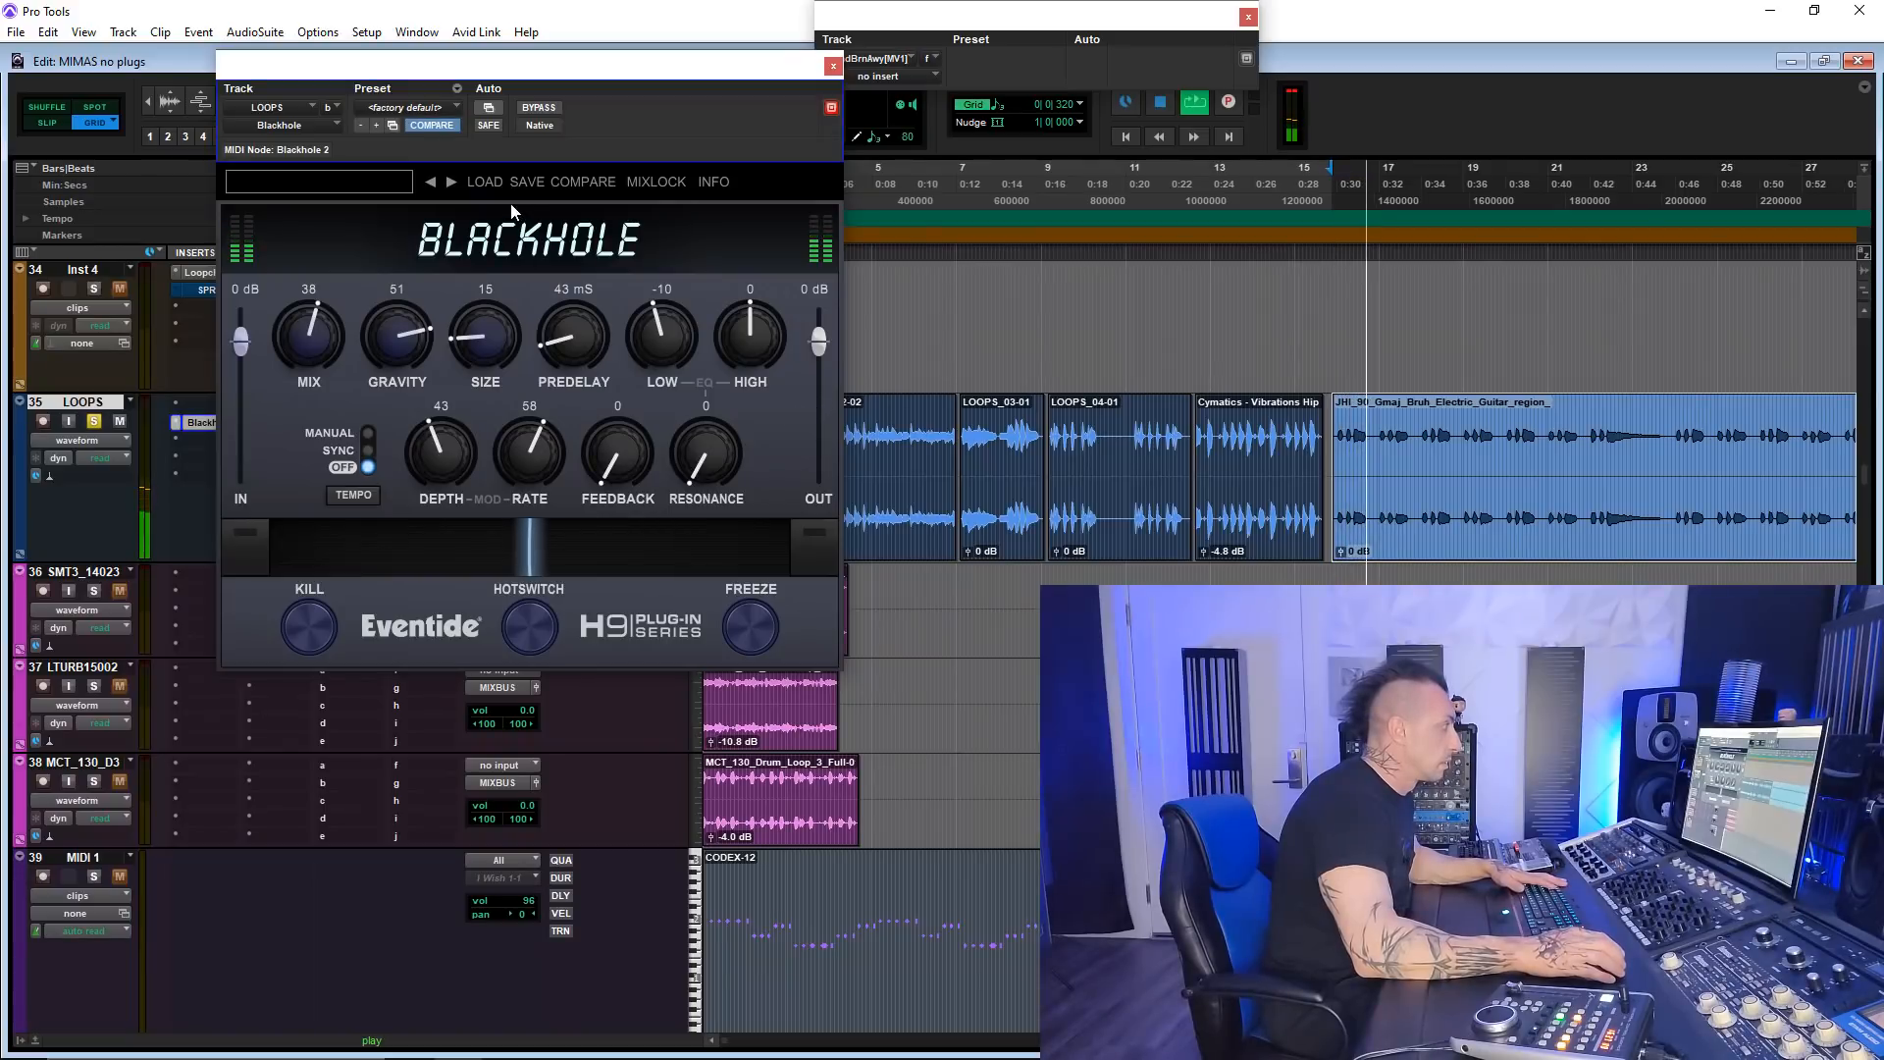
- Bypass Blackhole on the LOOPS track, raise the JHI_90 electric guitar clip's gain to +4.1 dB and play it
{"action": "left_click", "coordinate": [539, 107]}
{"action": "left_click_drag", "start_coordinate": [1341, 555], "coordinate": [1340, 530]}
{"action": "key", "text": "space"}
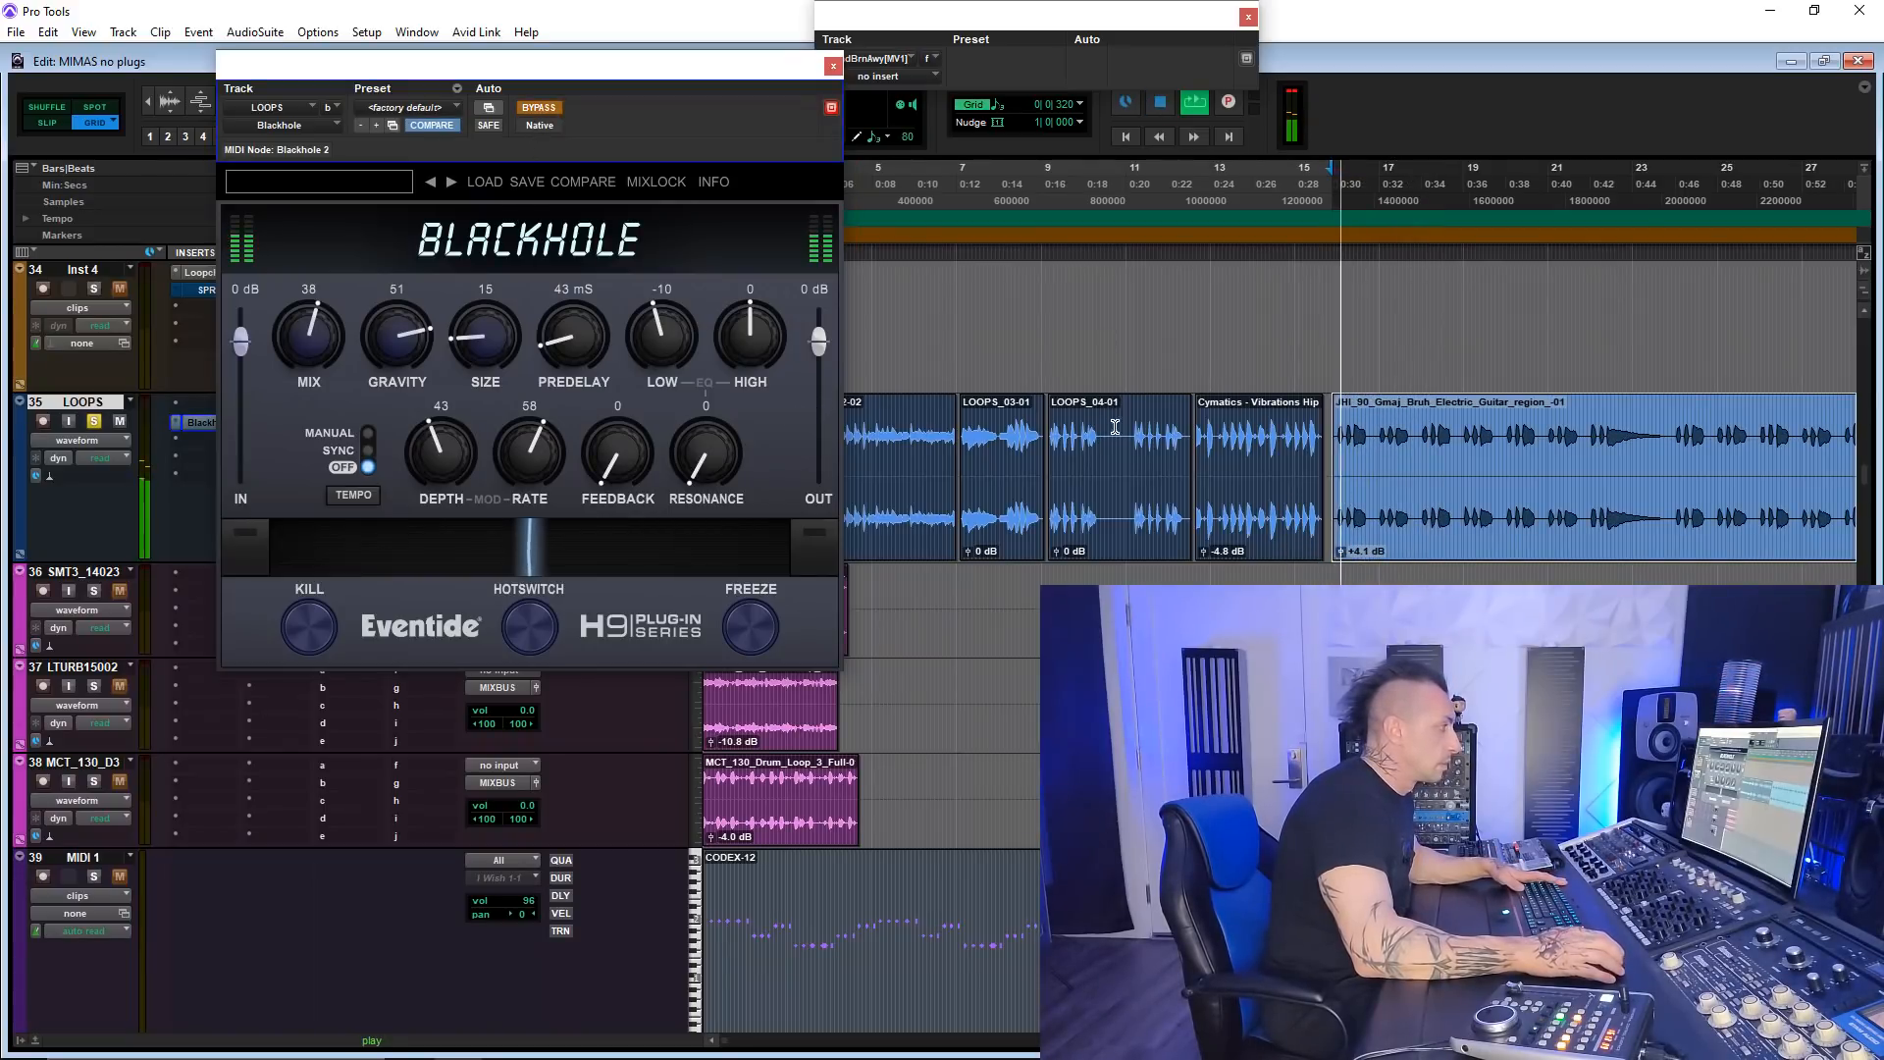
- Select the Cymatics - Good Vibes clip on LOOPS, raise its gain to +10.3 dB and play it
{"action": "key", "text": "r"}
{"action": "key", "text": "r"}
{"action": "left_click", "coordinate": [1149, 531]}
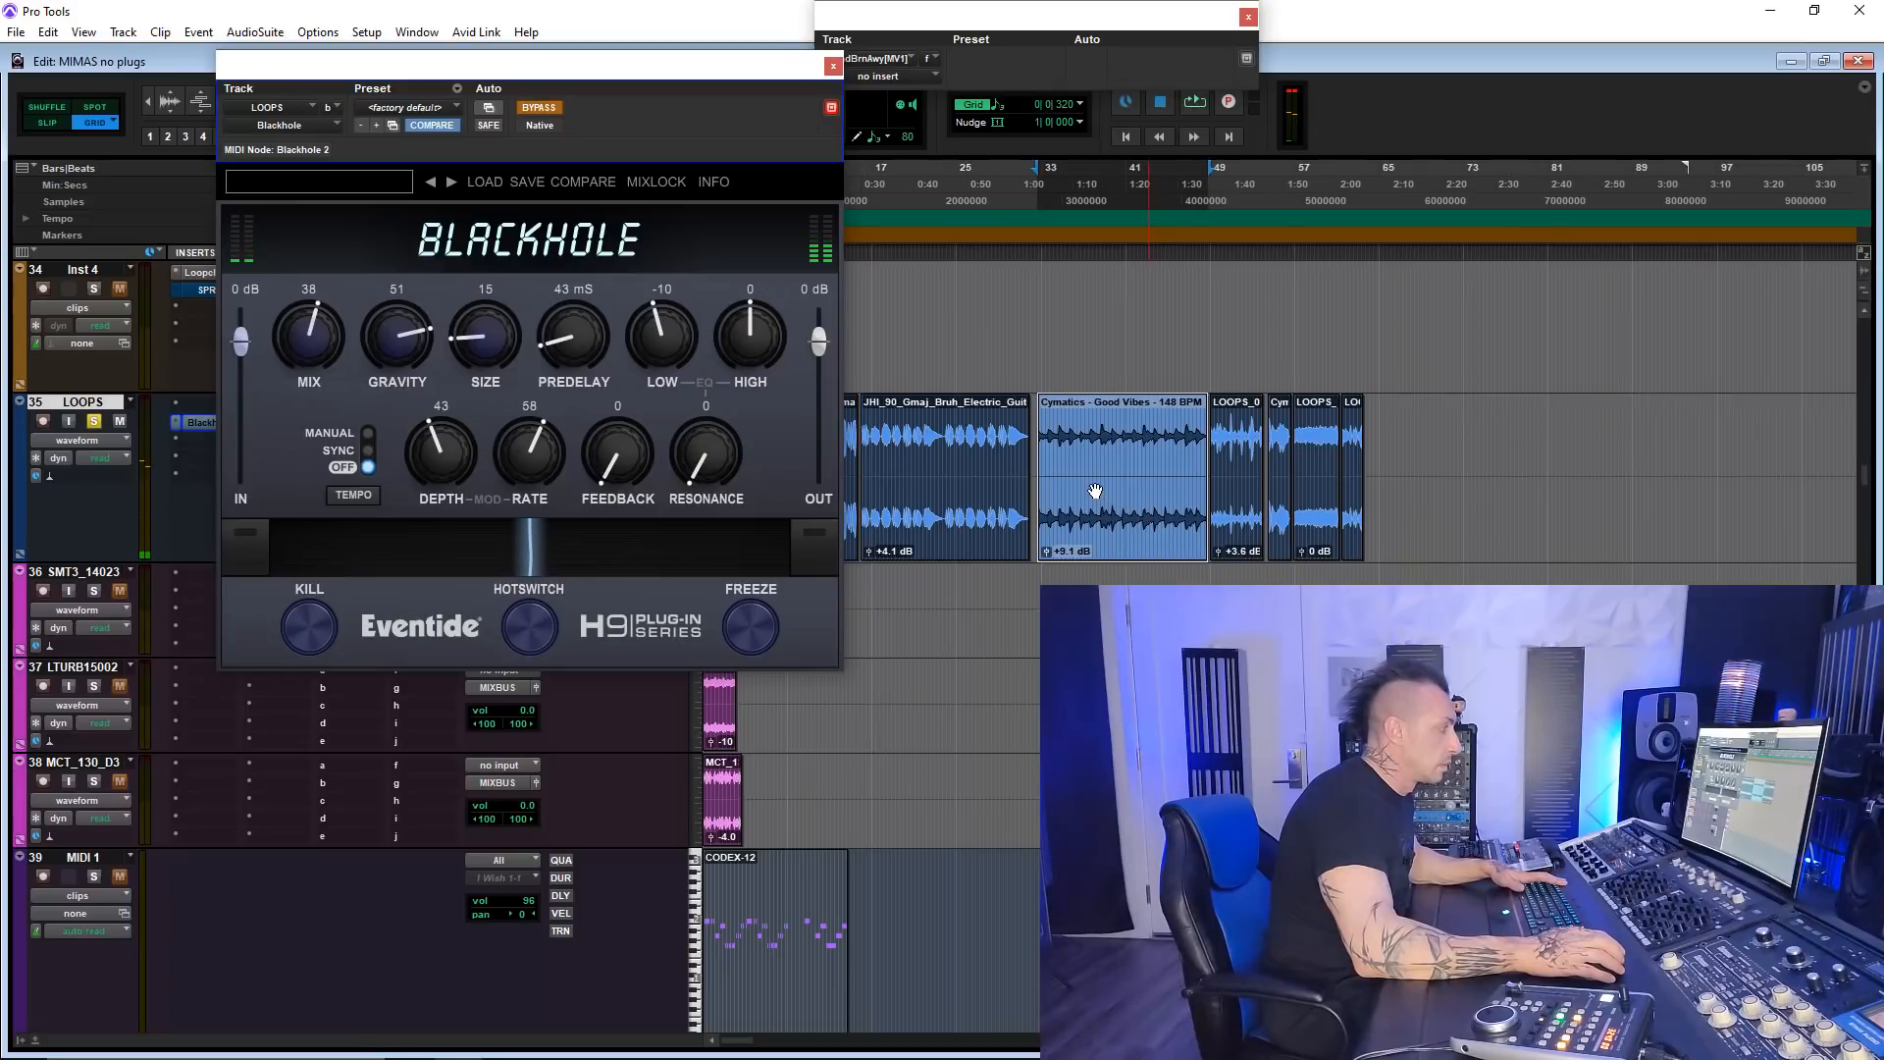
{"action": "key", "text": "space"}
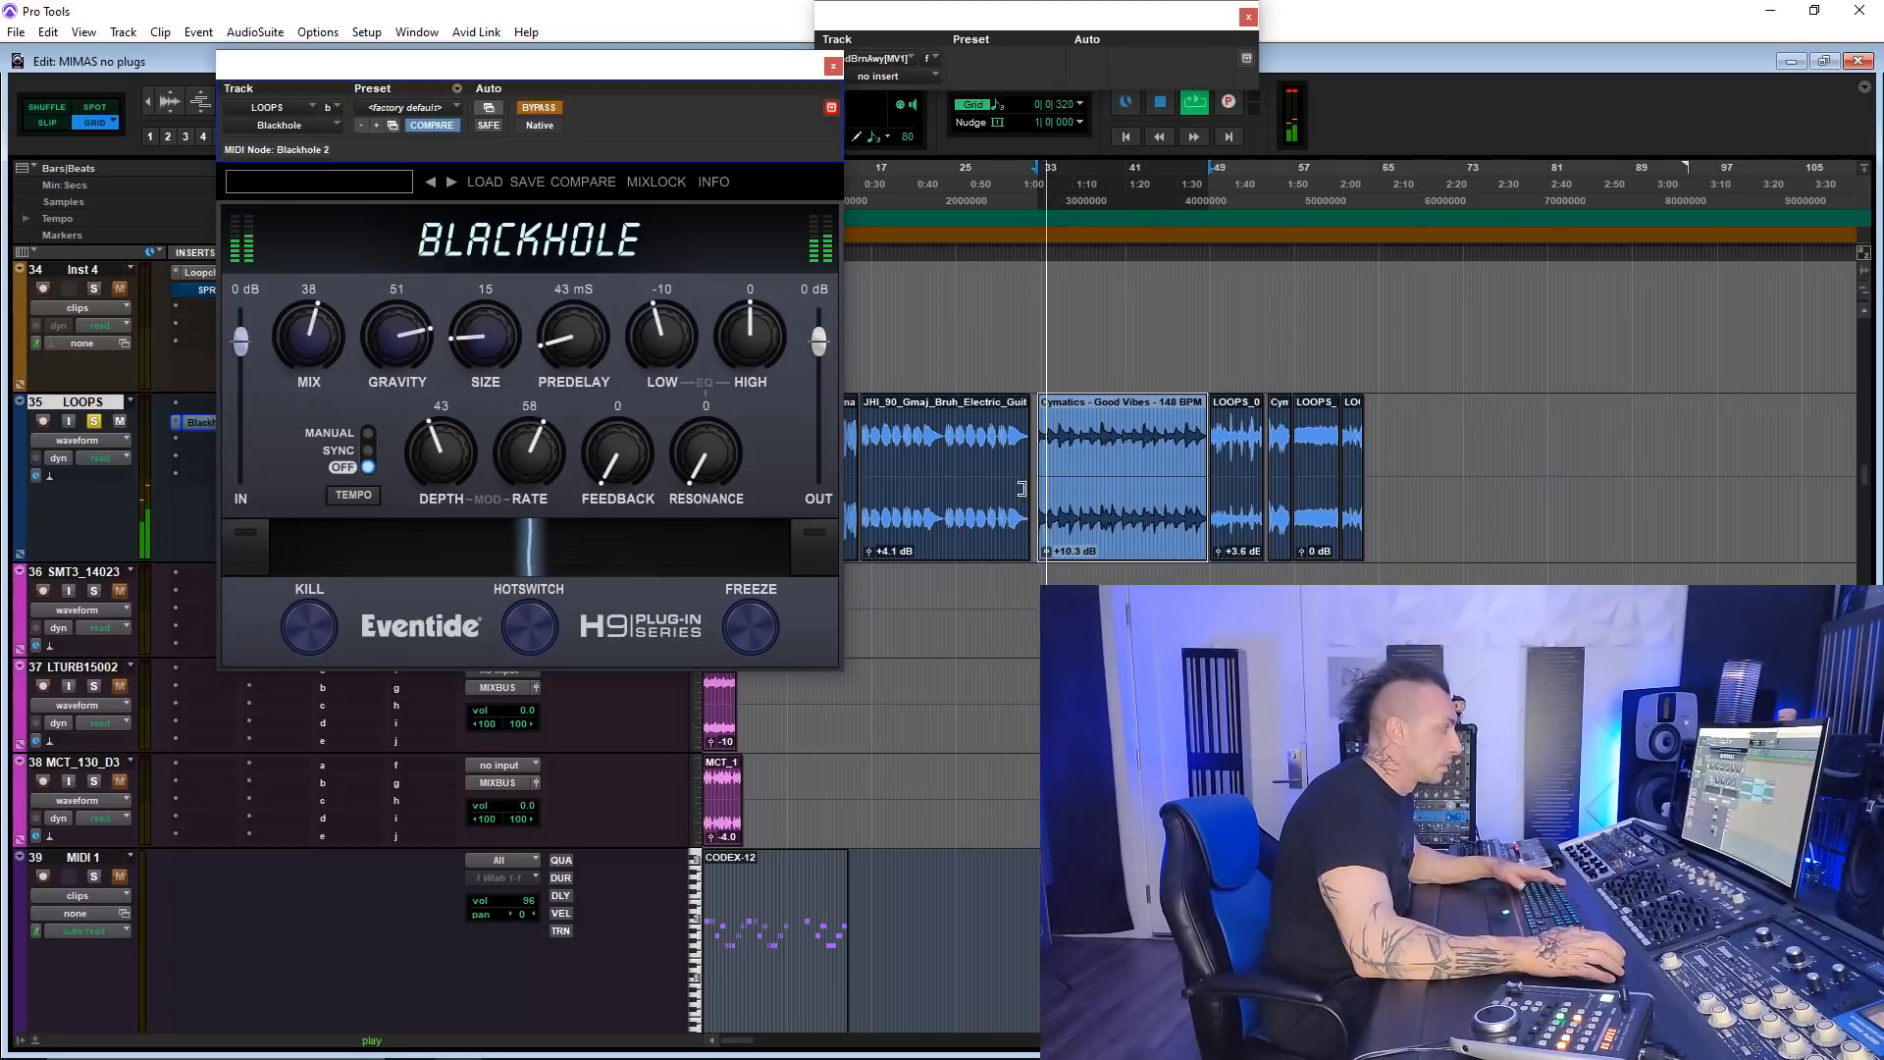
{"action": "key", "text": "t"}
{"action": "key", "text": "t"}
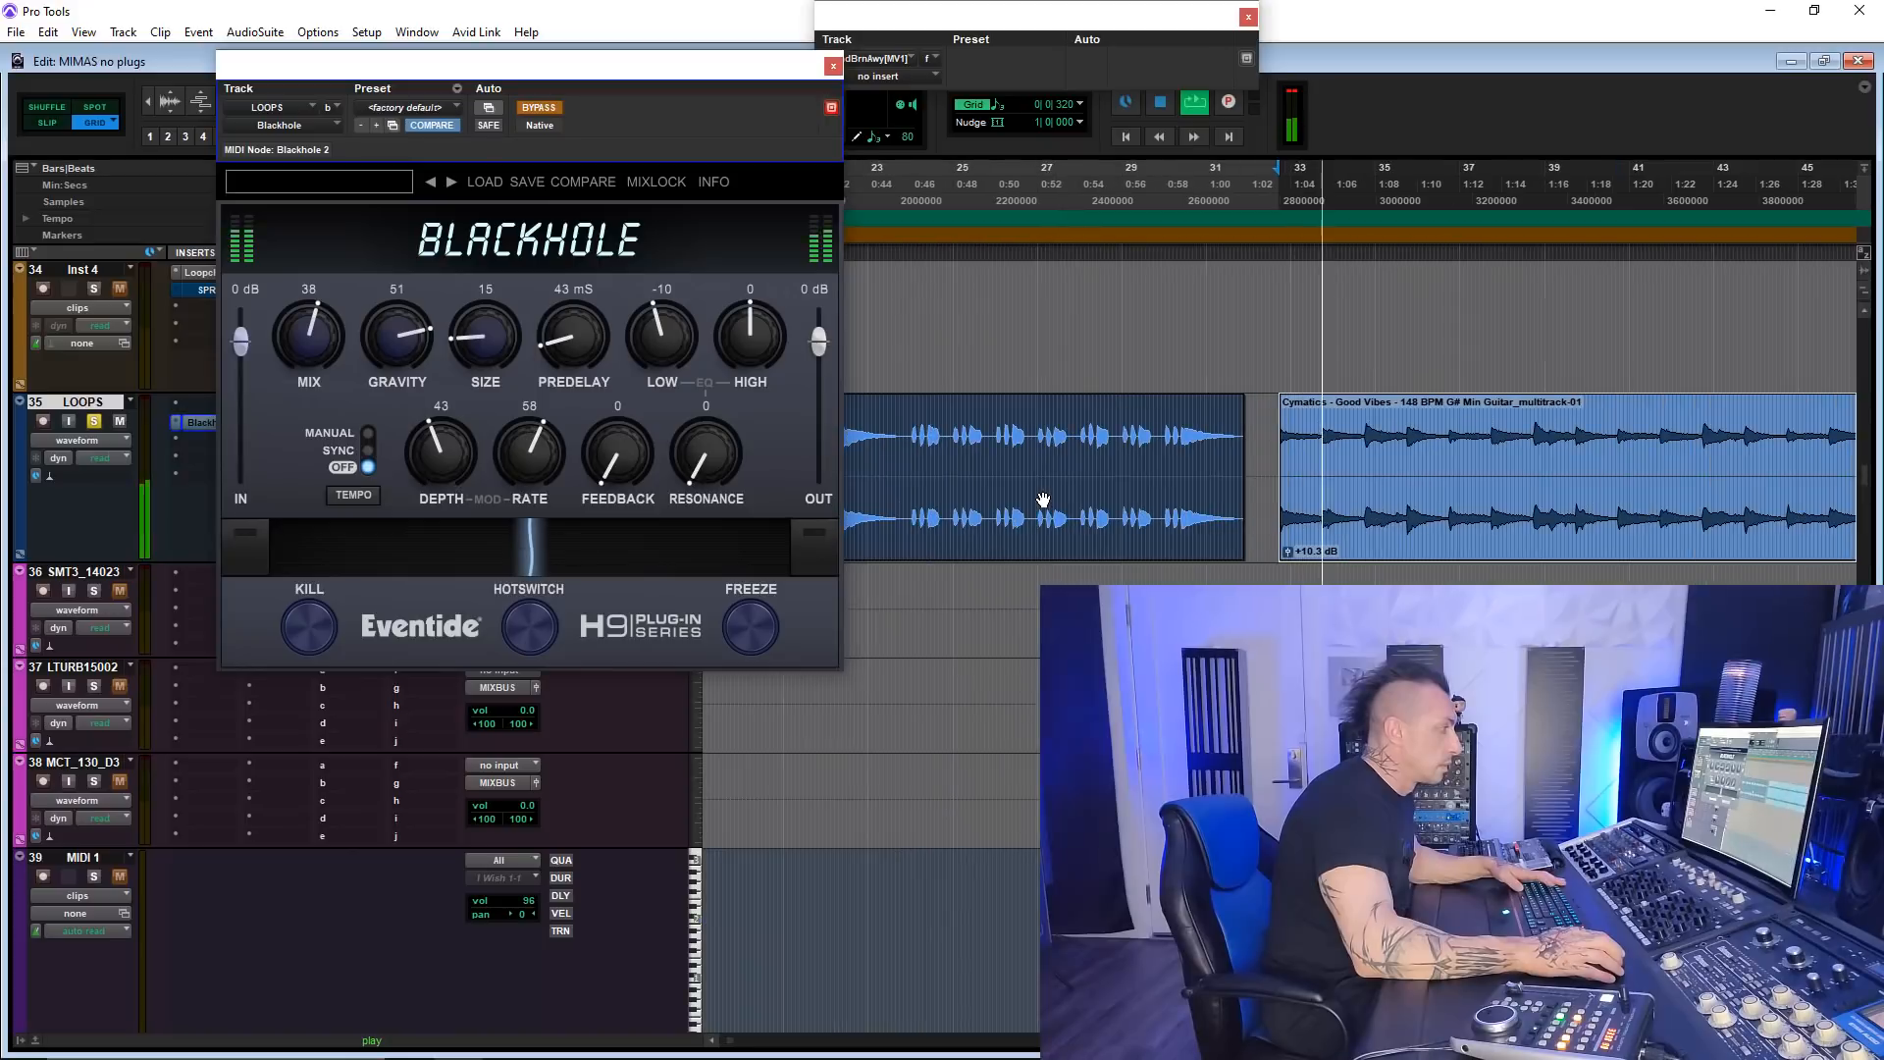
- Activate Blackhole on LOOPS with Mix 47, Gravity 31, Size 46, Predelay 32 ms, Depth 26 and Rate 55
{"action": "left_click", "coordinate": [539, 109]}
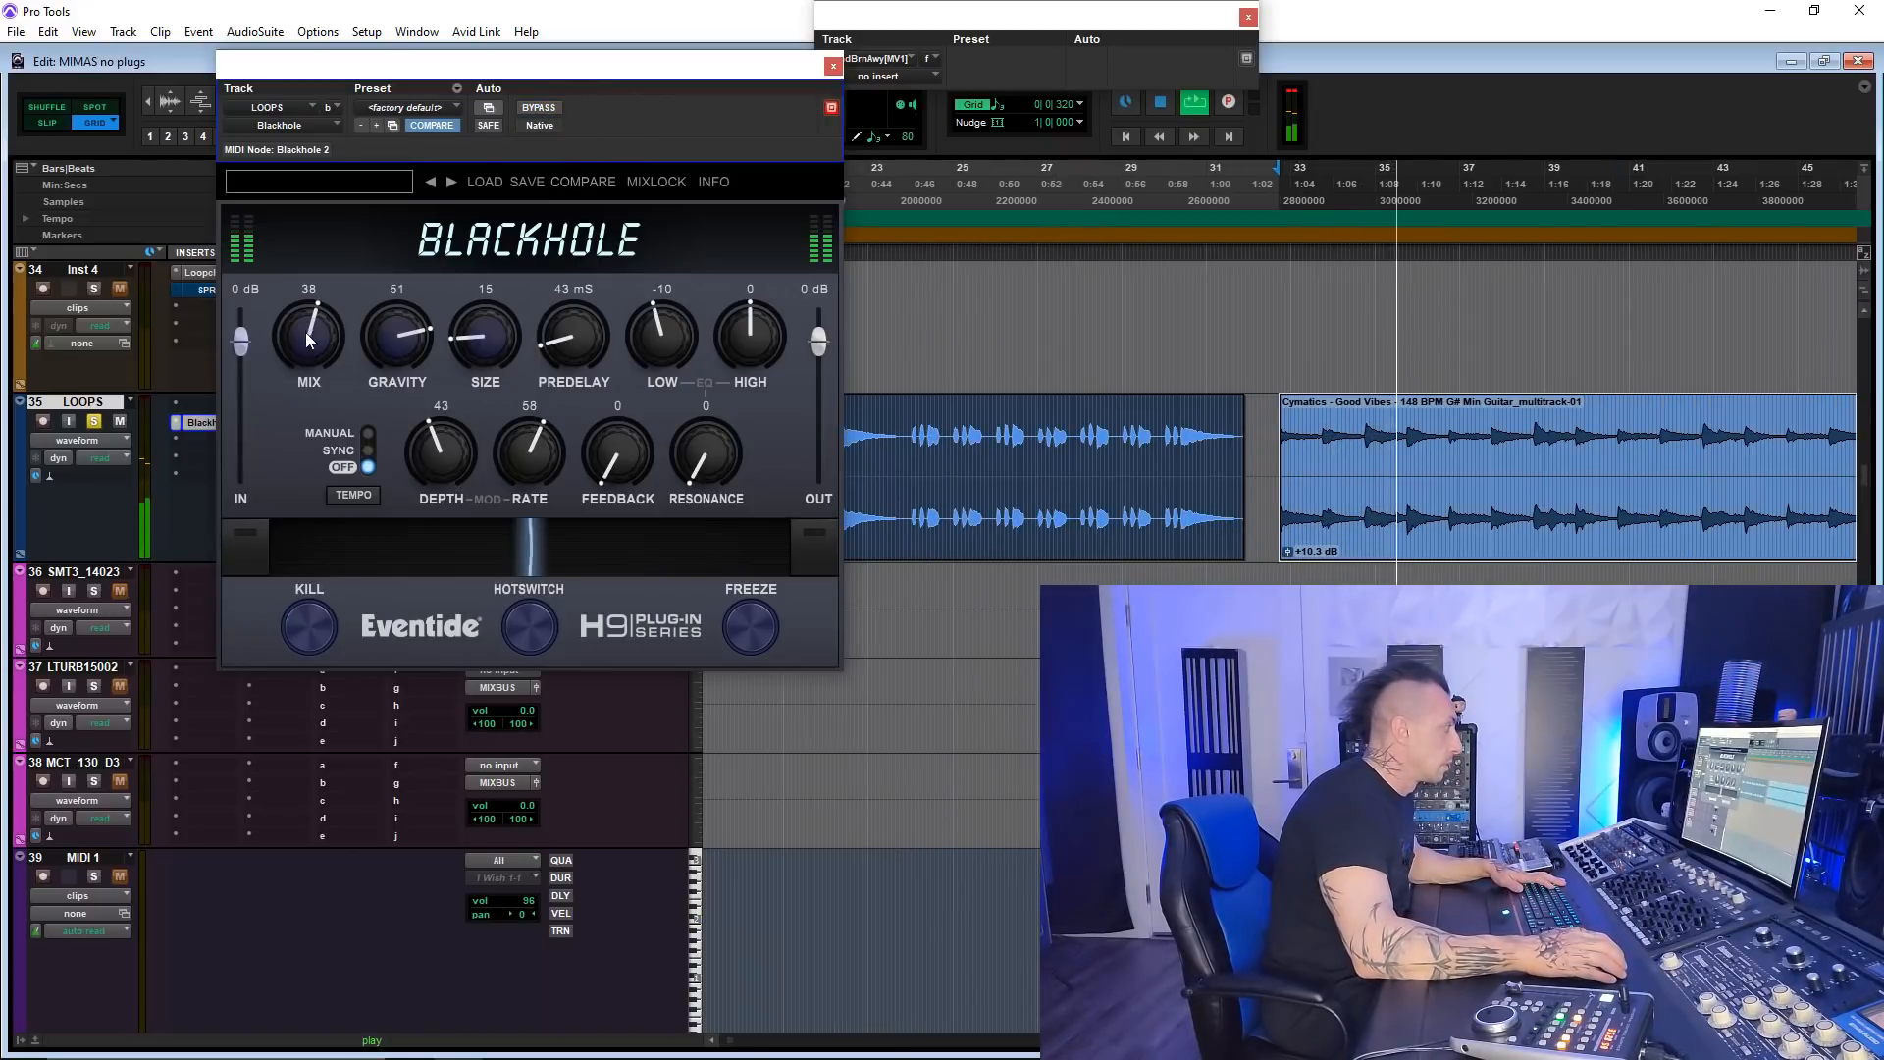
{"action": "left_click_drag", "start_coordinate": [307, 339], "coordinate": [316, 308]}
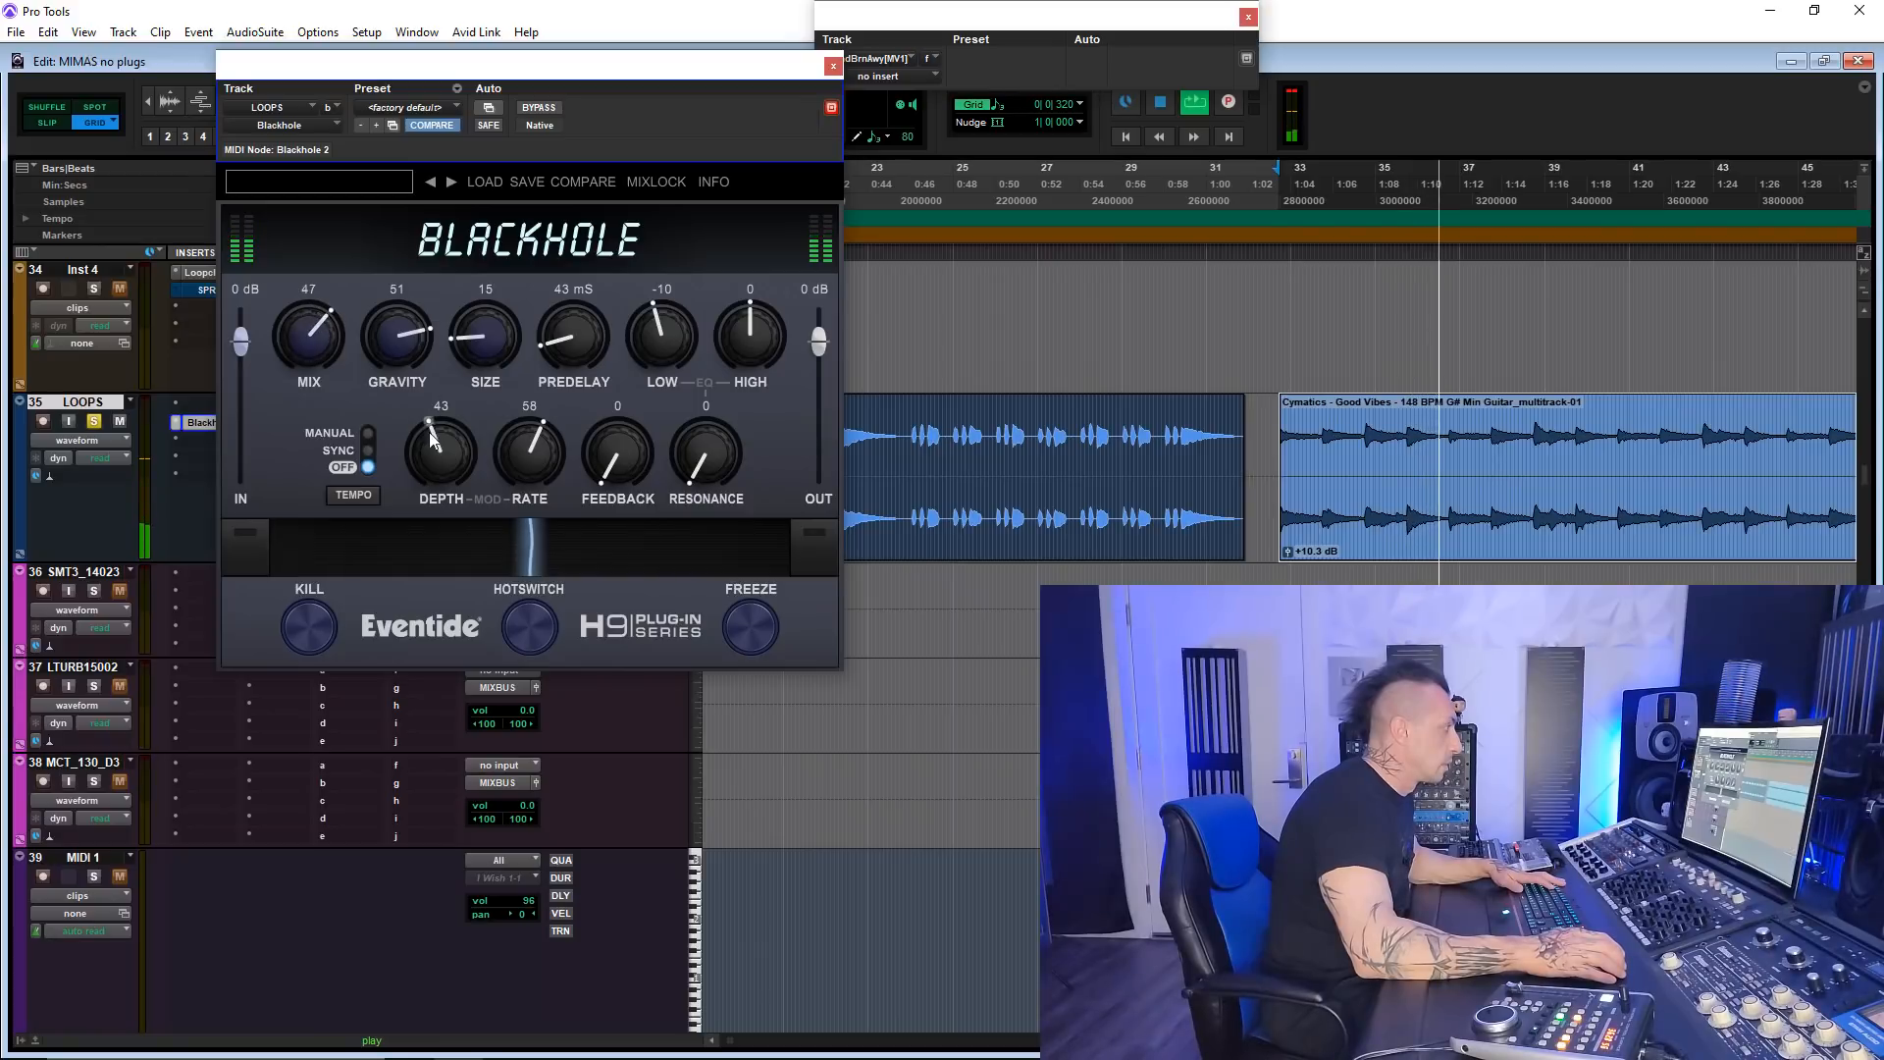
{"action": "left_click_drag", "start_coordinate": [521, 422], "coordinate": [452, 498]}
{"action": "mouse_move", "coordinate": [581, 353]}
{"action": "left_mouse_down"}
{"action": "mouse_move", "coordinate": [583, 326]}
{"action": "mouse_move", "coordinate": [579, 361]}
{"action": "left_mouse_up"}
{"action": "left_click_drag", "start_coordinate": [475, 330], "coordinate": [403, 365]}
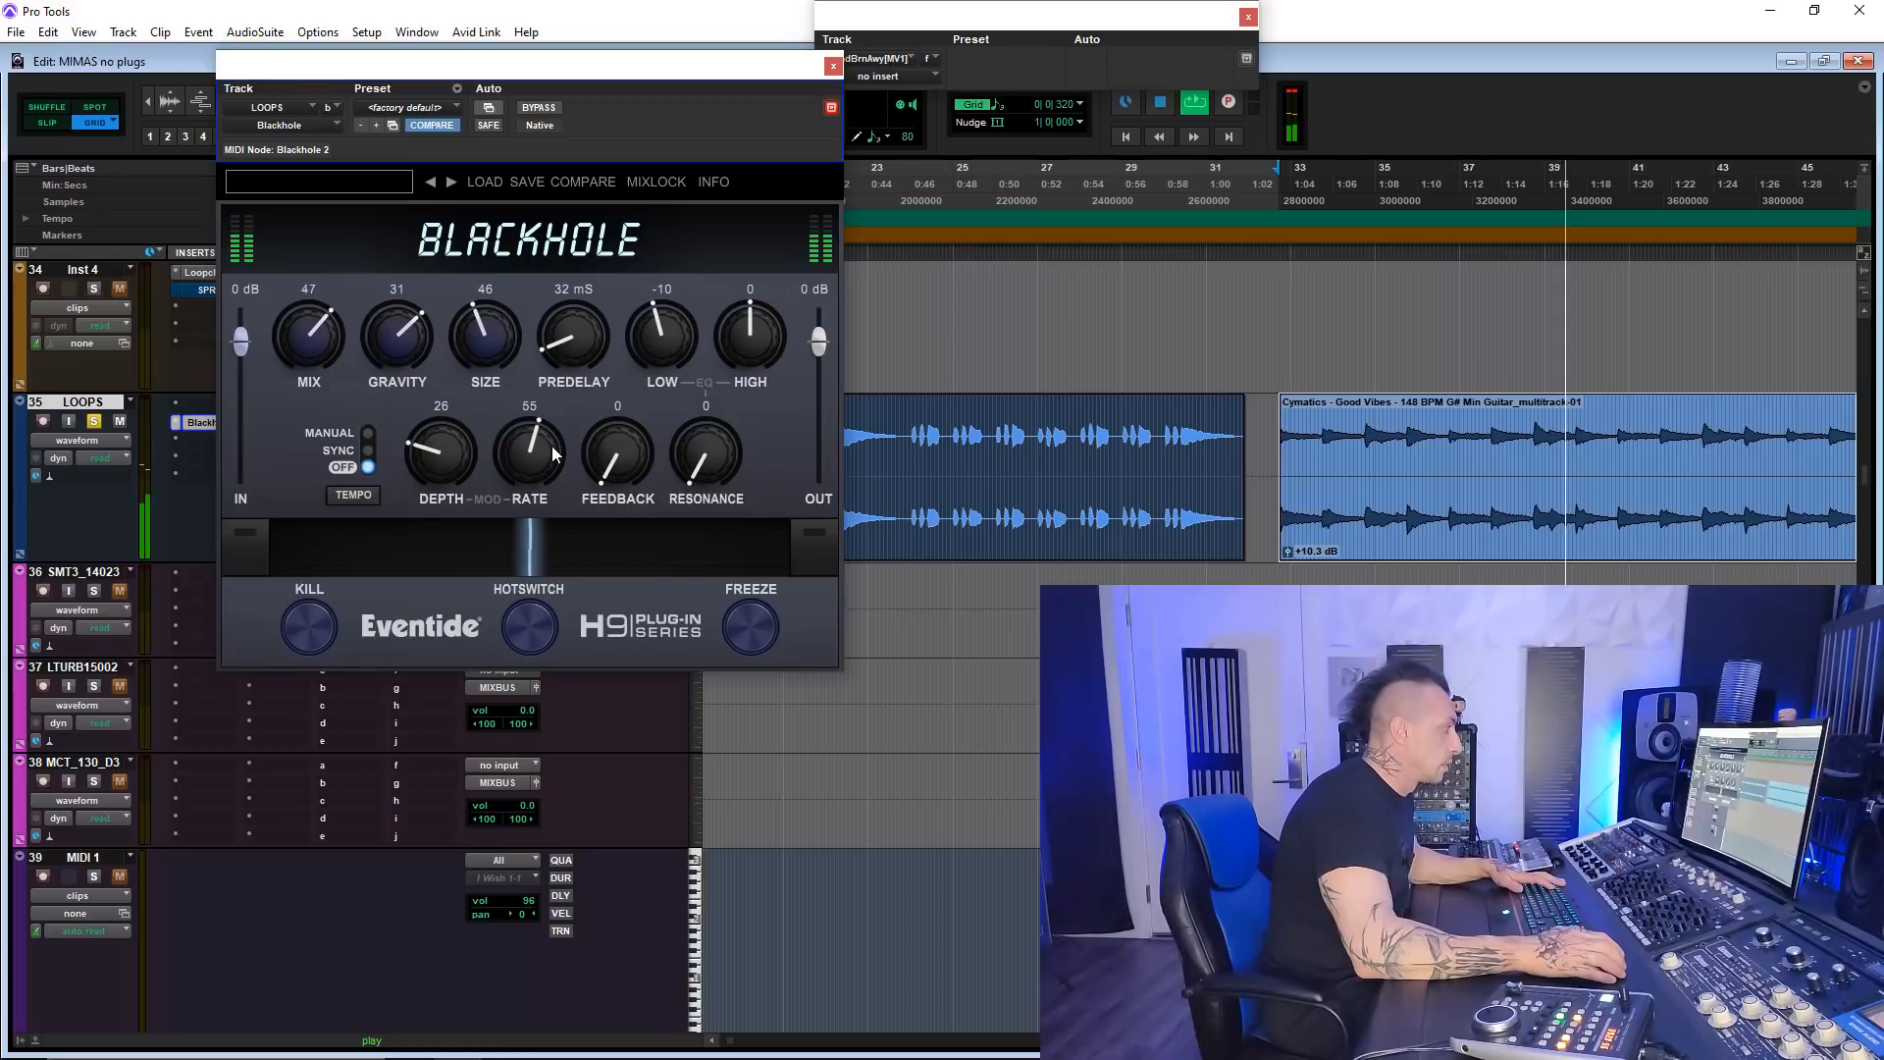
- Try Blackhole's Freeze on the guitar clip, switch it off again and replay the clip without it
{"action": "left_click", "coordinate": [748, 623]}
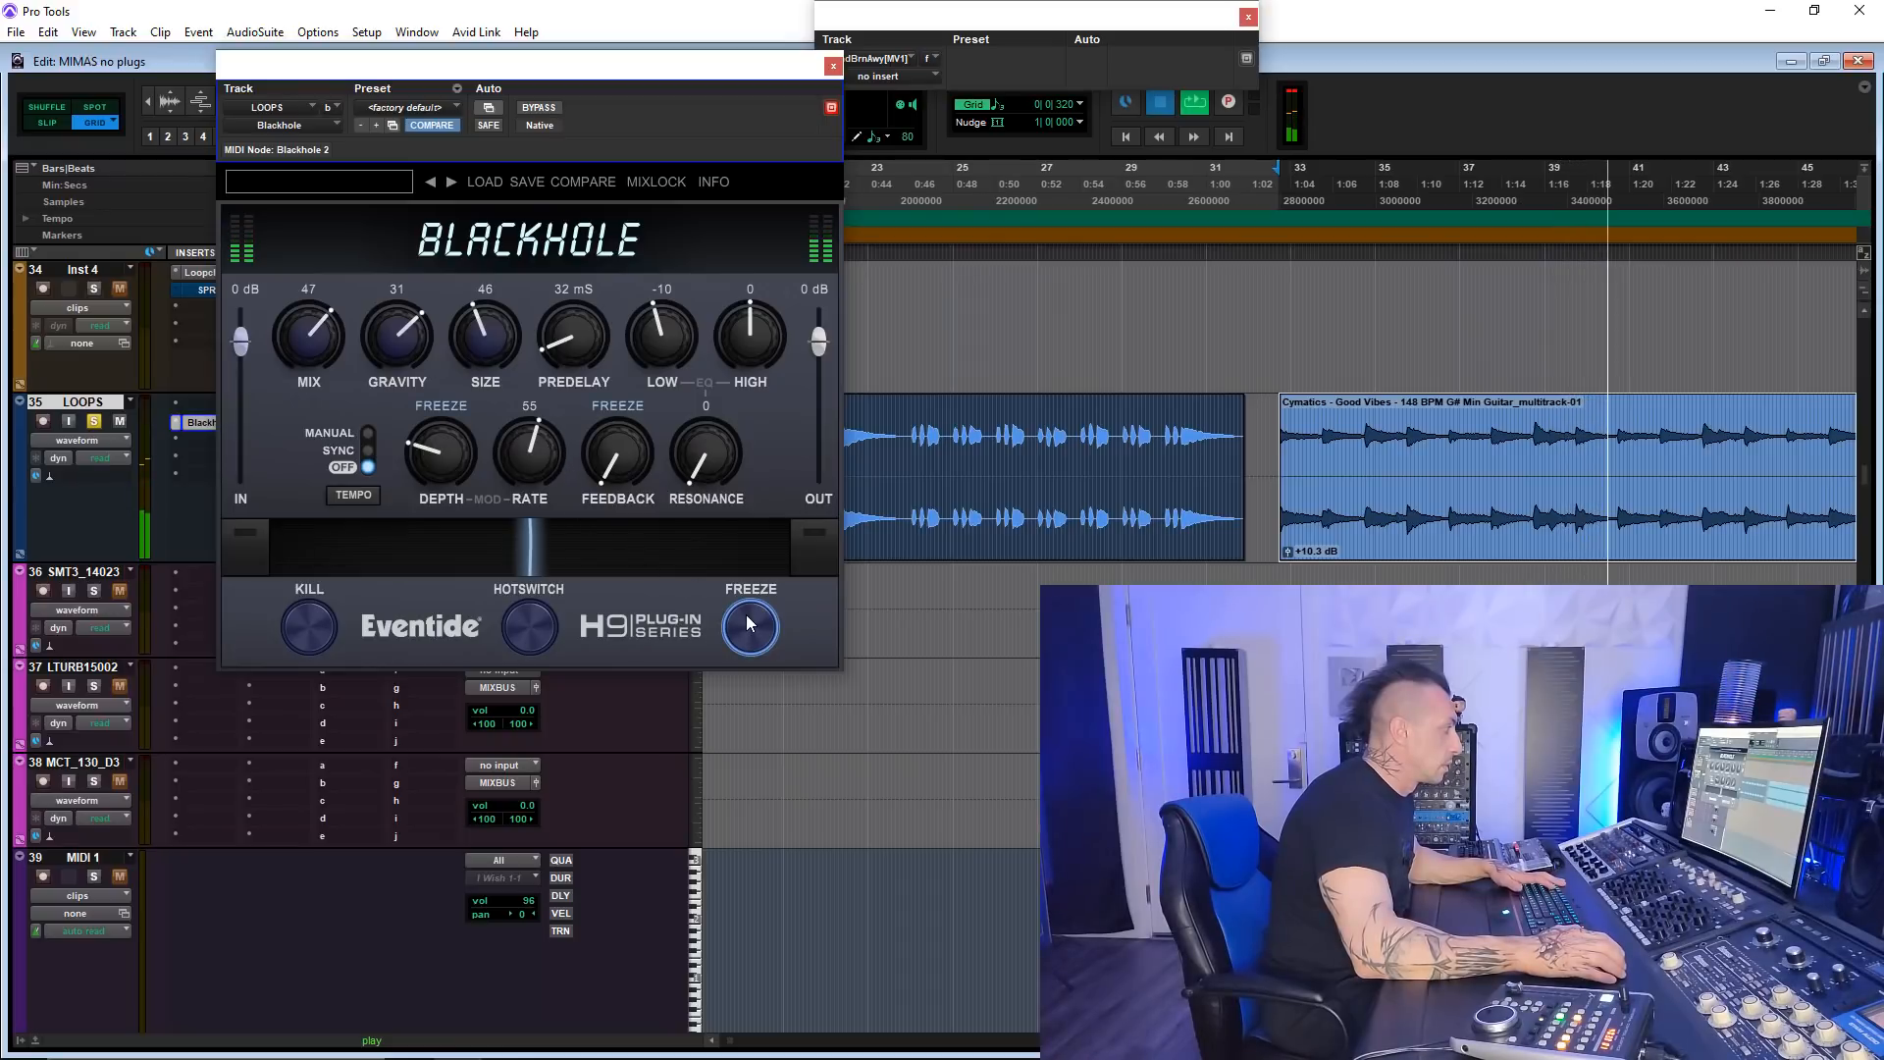
{"action": "key", "text": "space"}
{"action": "left_click", "coordinate": [748, 626]}
{"action": "key", "text": "space"}
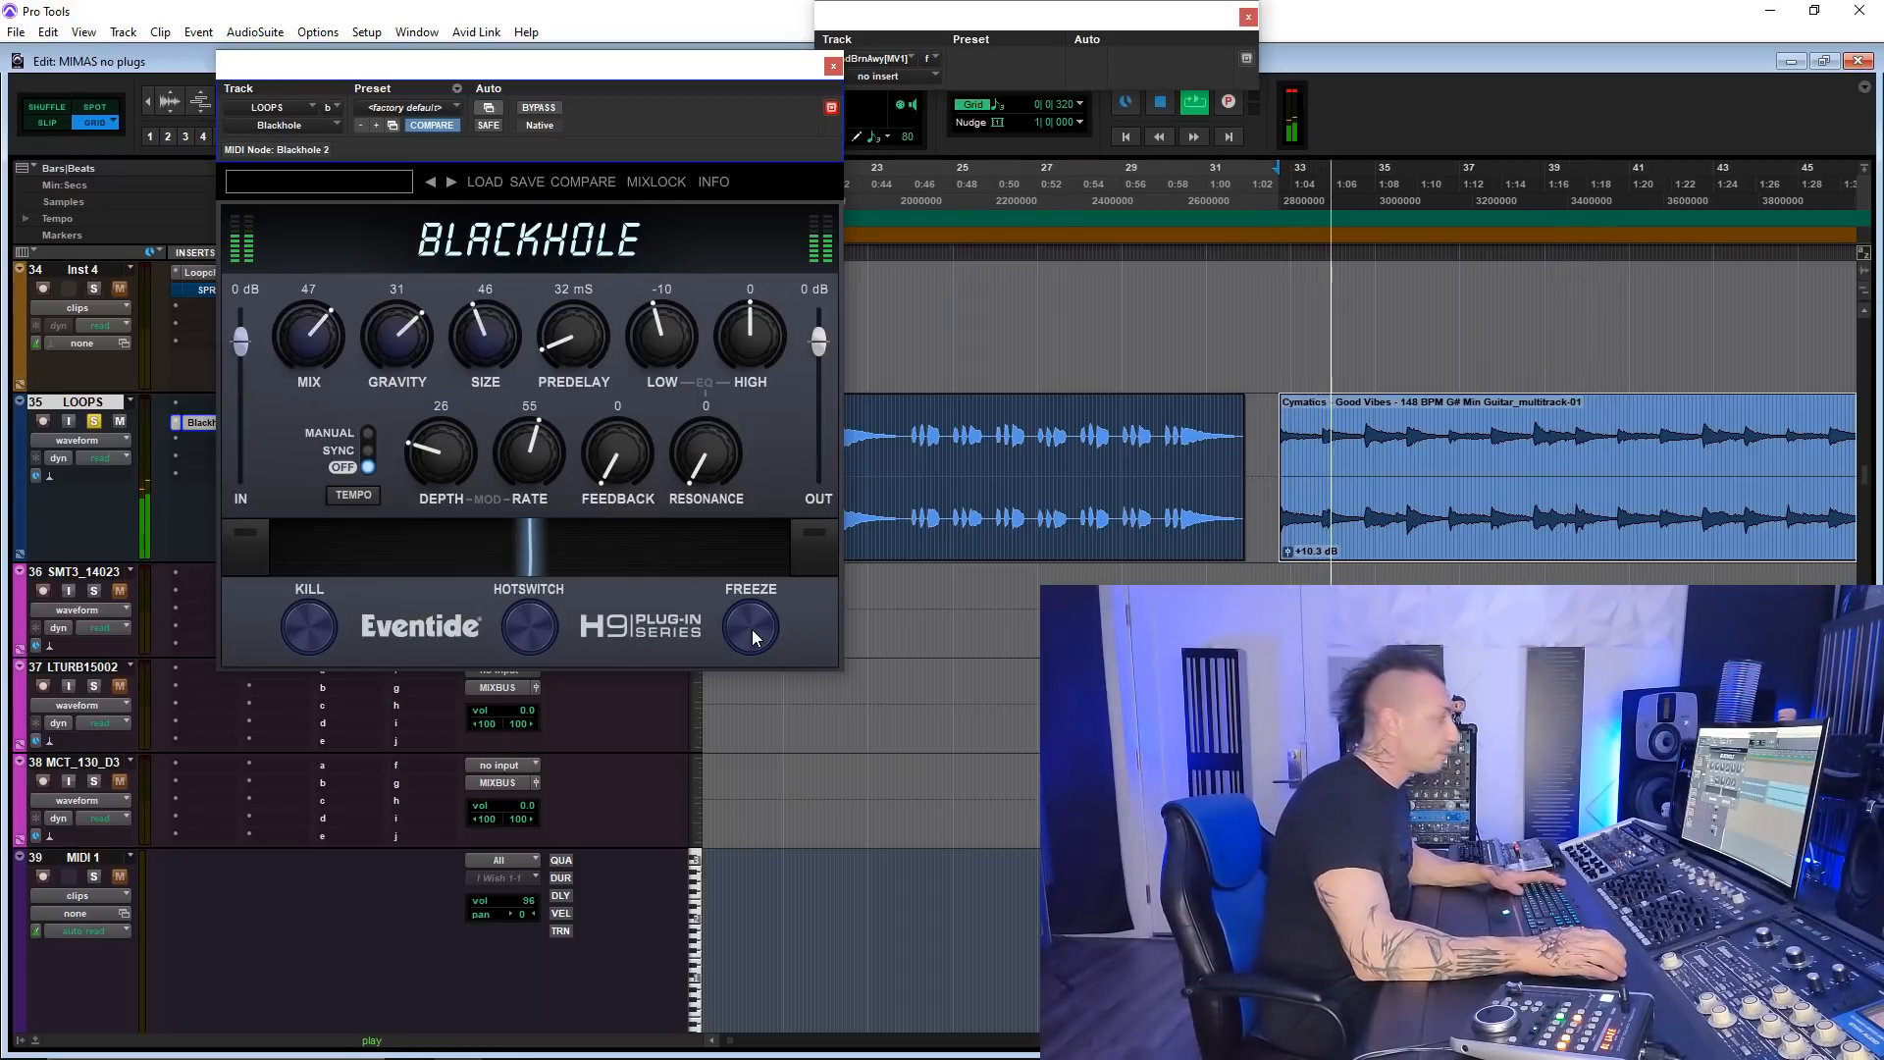
{"action": "key", "text": "space"}
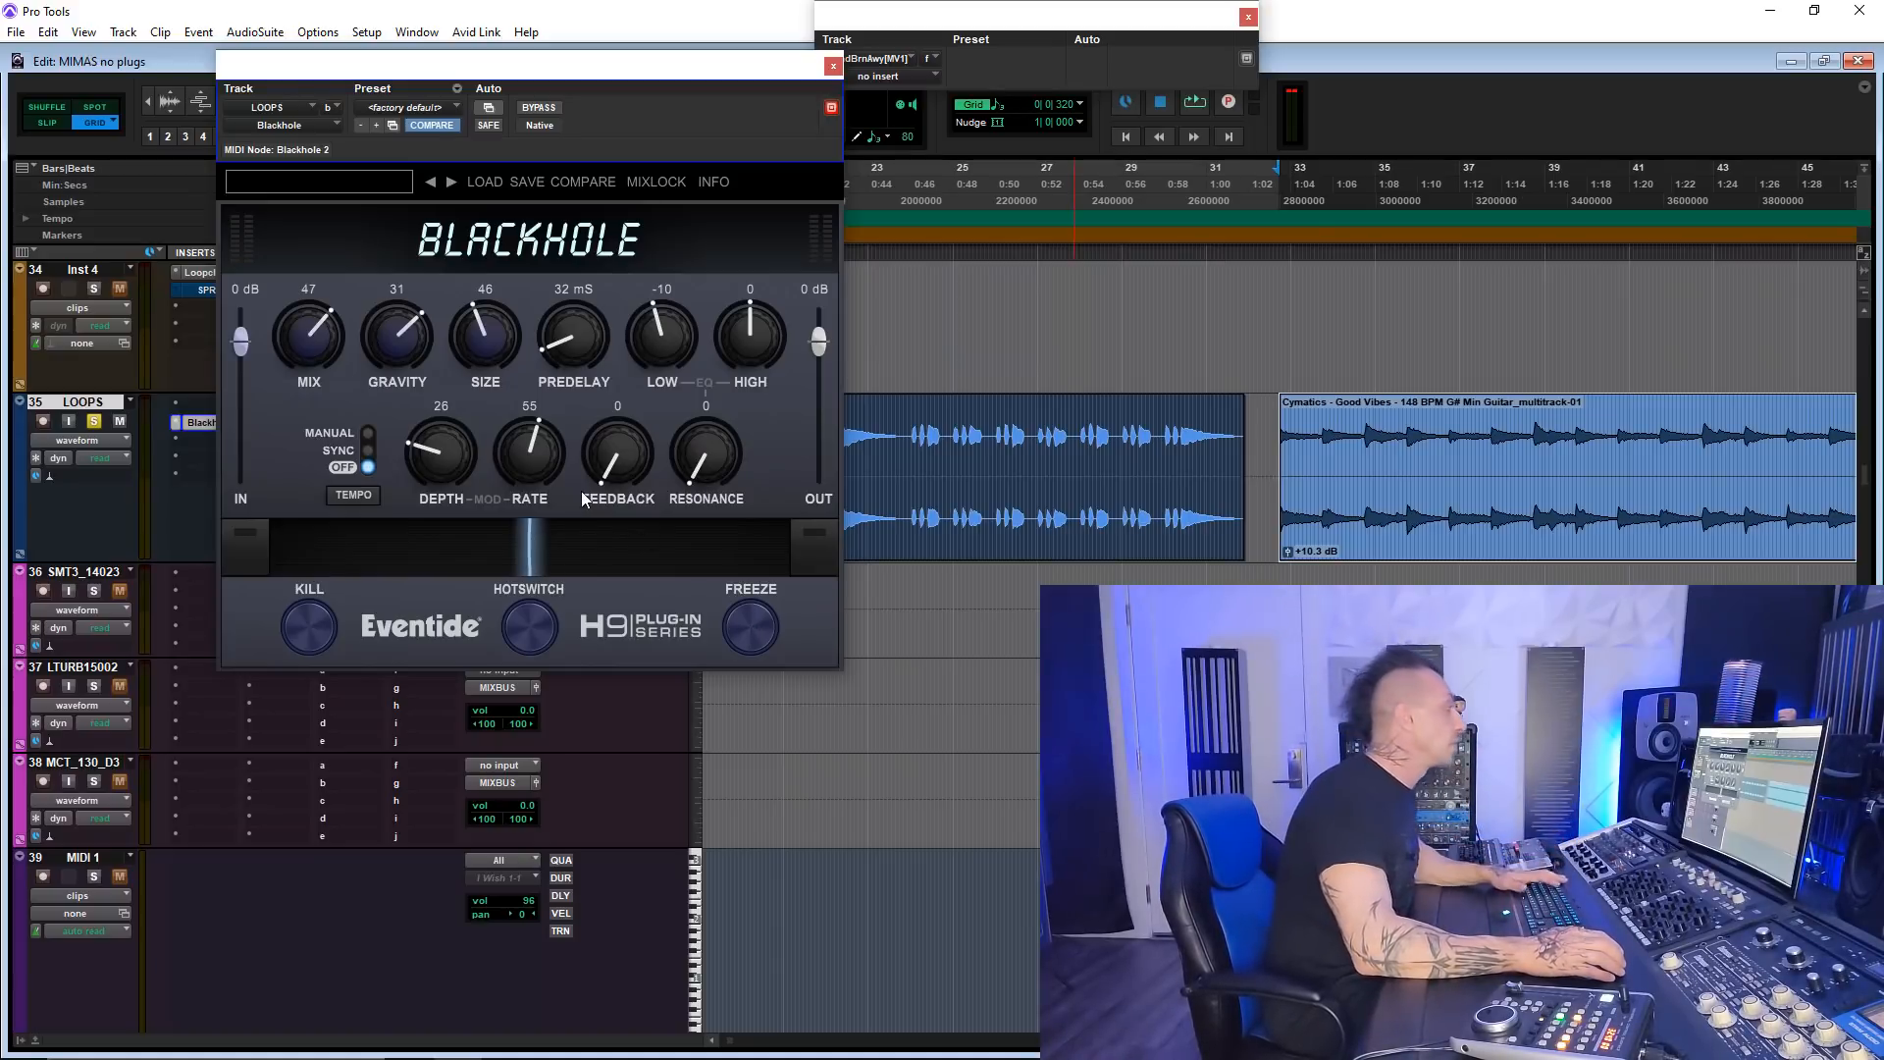
- Open CrushStation on the IQ_B_160_01 track, play the bass loop and take the plug-in out of bypass
{"action": "left_click", "coordinate": [322, 128]}
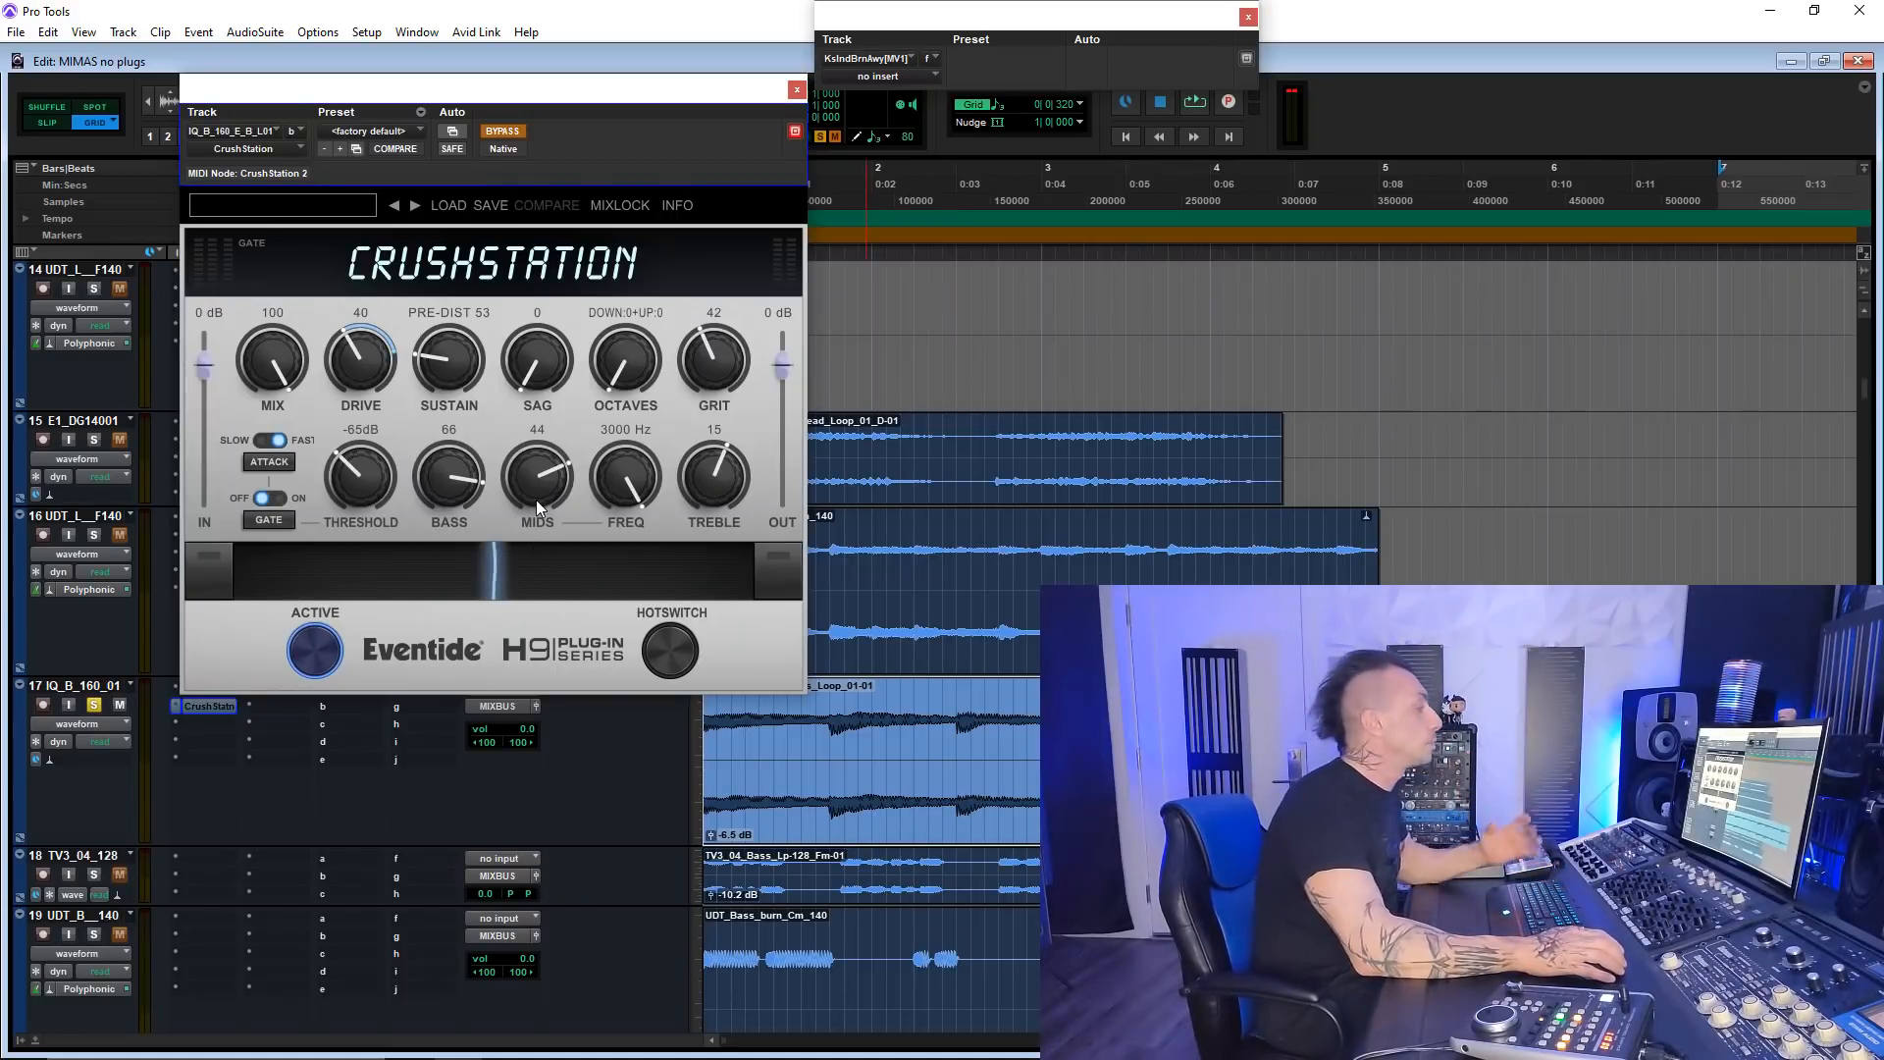
{"action": "key", "text": "space"}
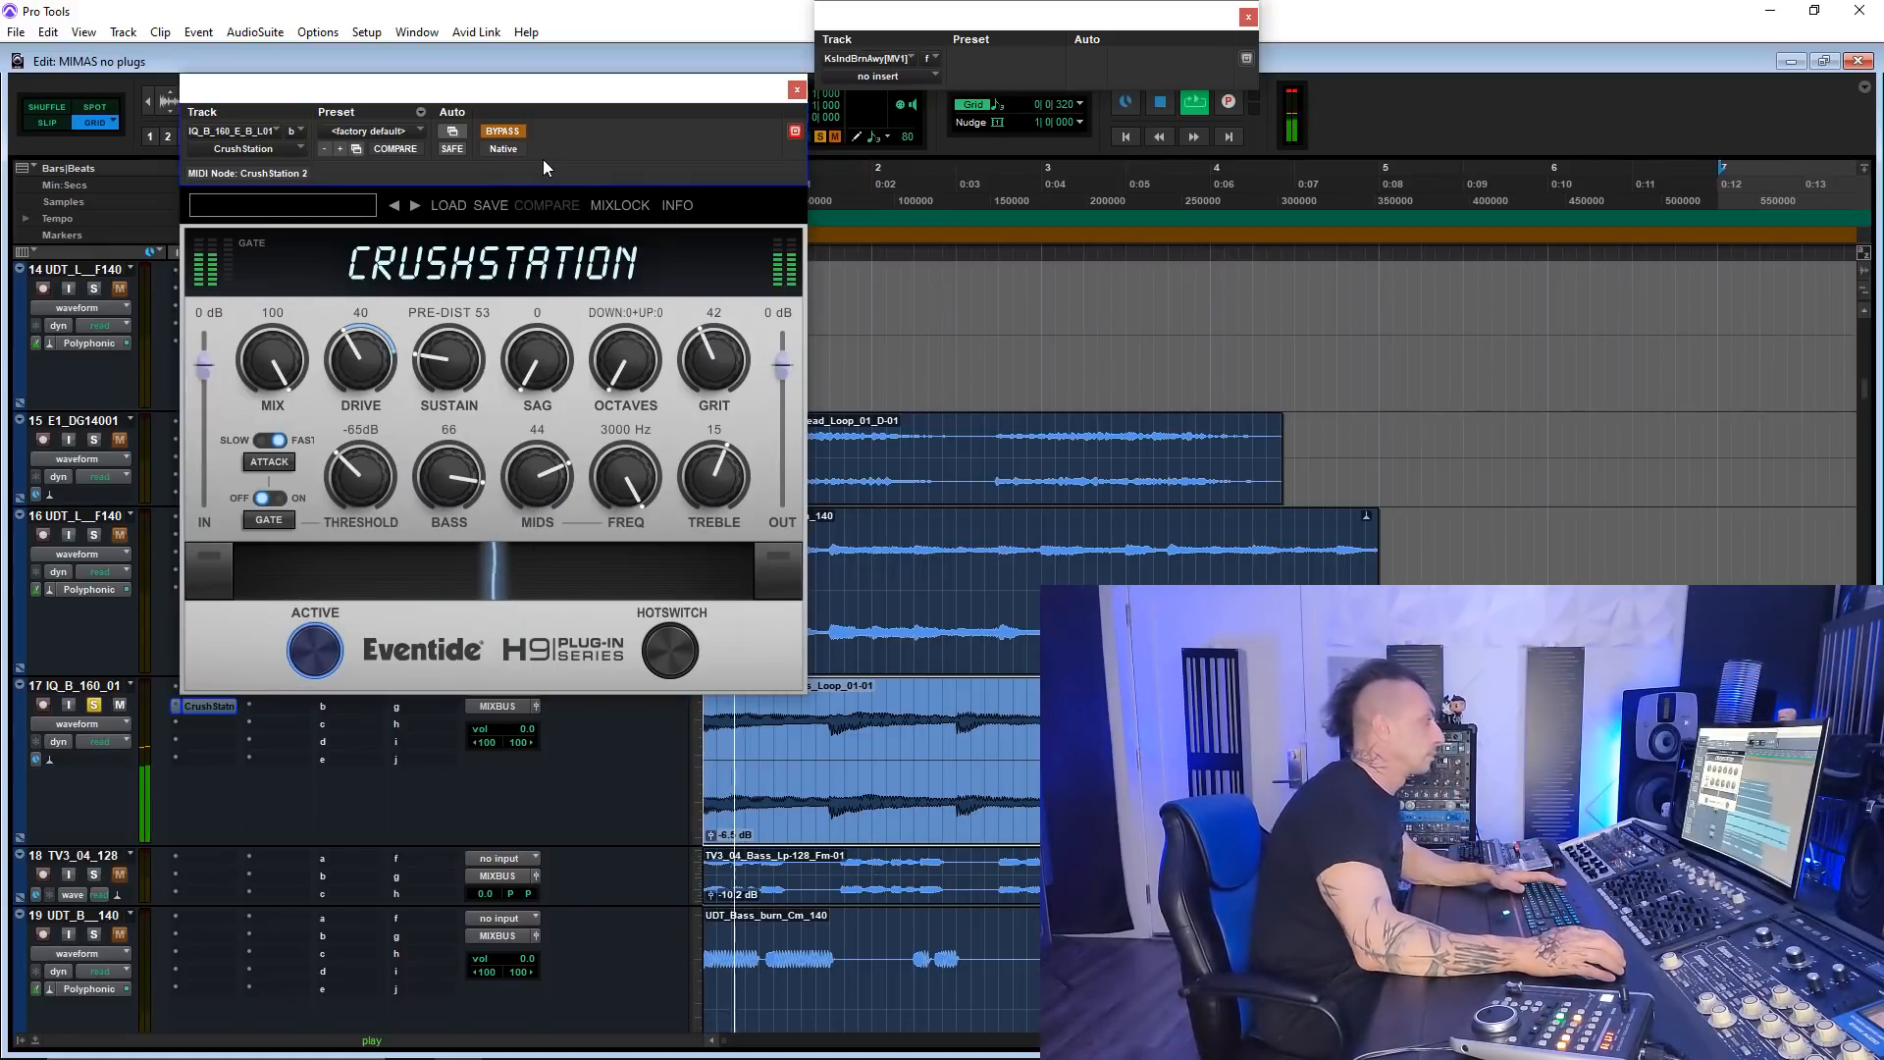
{"action": "left_click", "coordinate": [497, 137]}
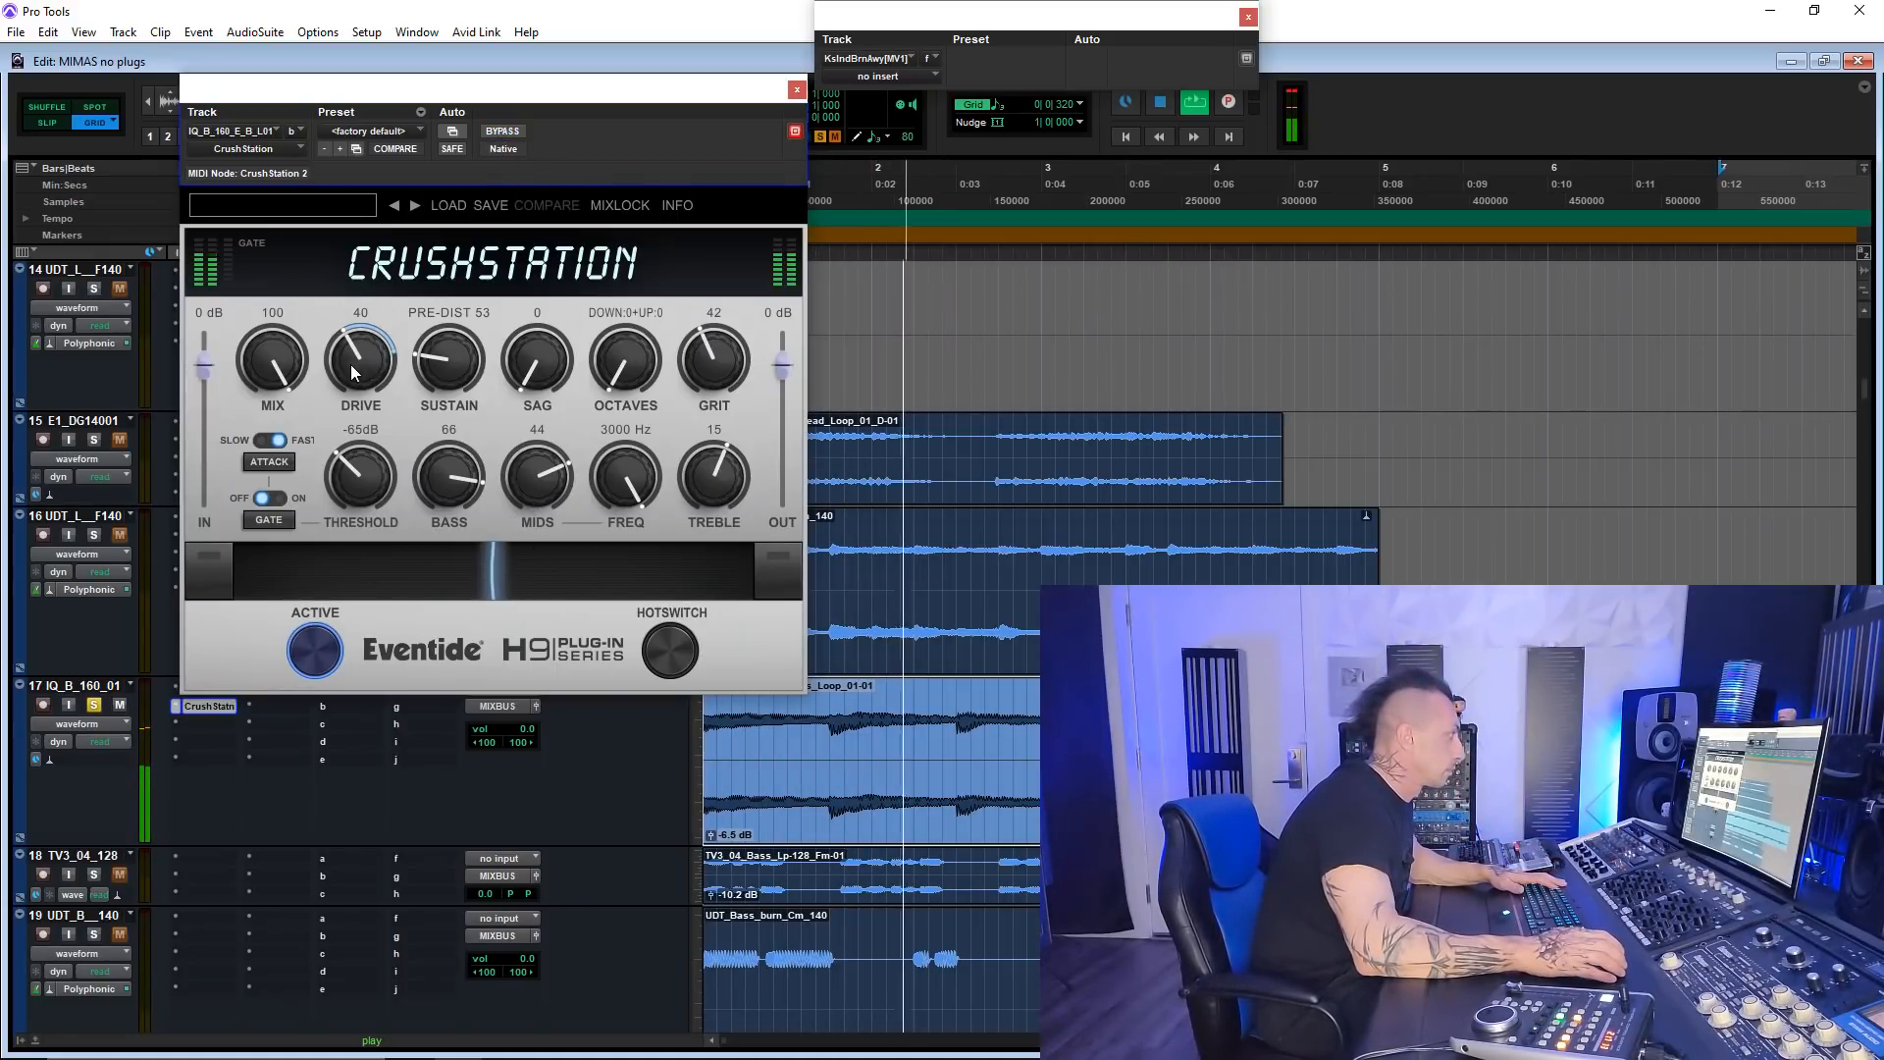
- Set CrushStation's Mids to 15, Freq to 1170 Hz, Treble to -10 and Grit to 78, trying raised Octaves before resetting them to 0
{"action": "left_click_drag", "start_coordinate": [533, 479], "coordinate": [612, 536]}
{"action": "left_click_drag", "start_coordinate": [692, 475], "coordinate": [703, 523]}
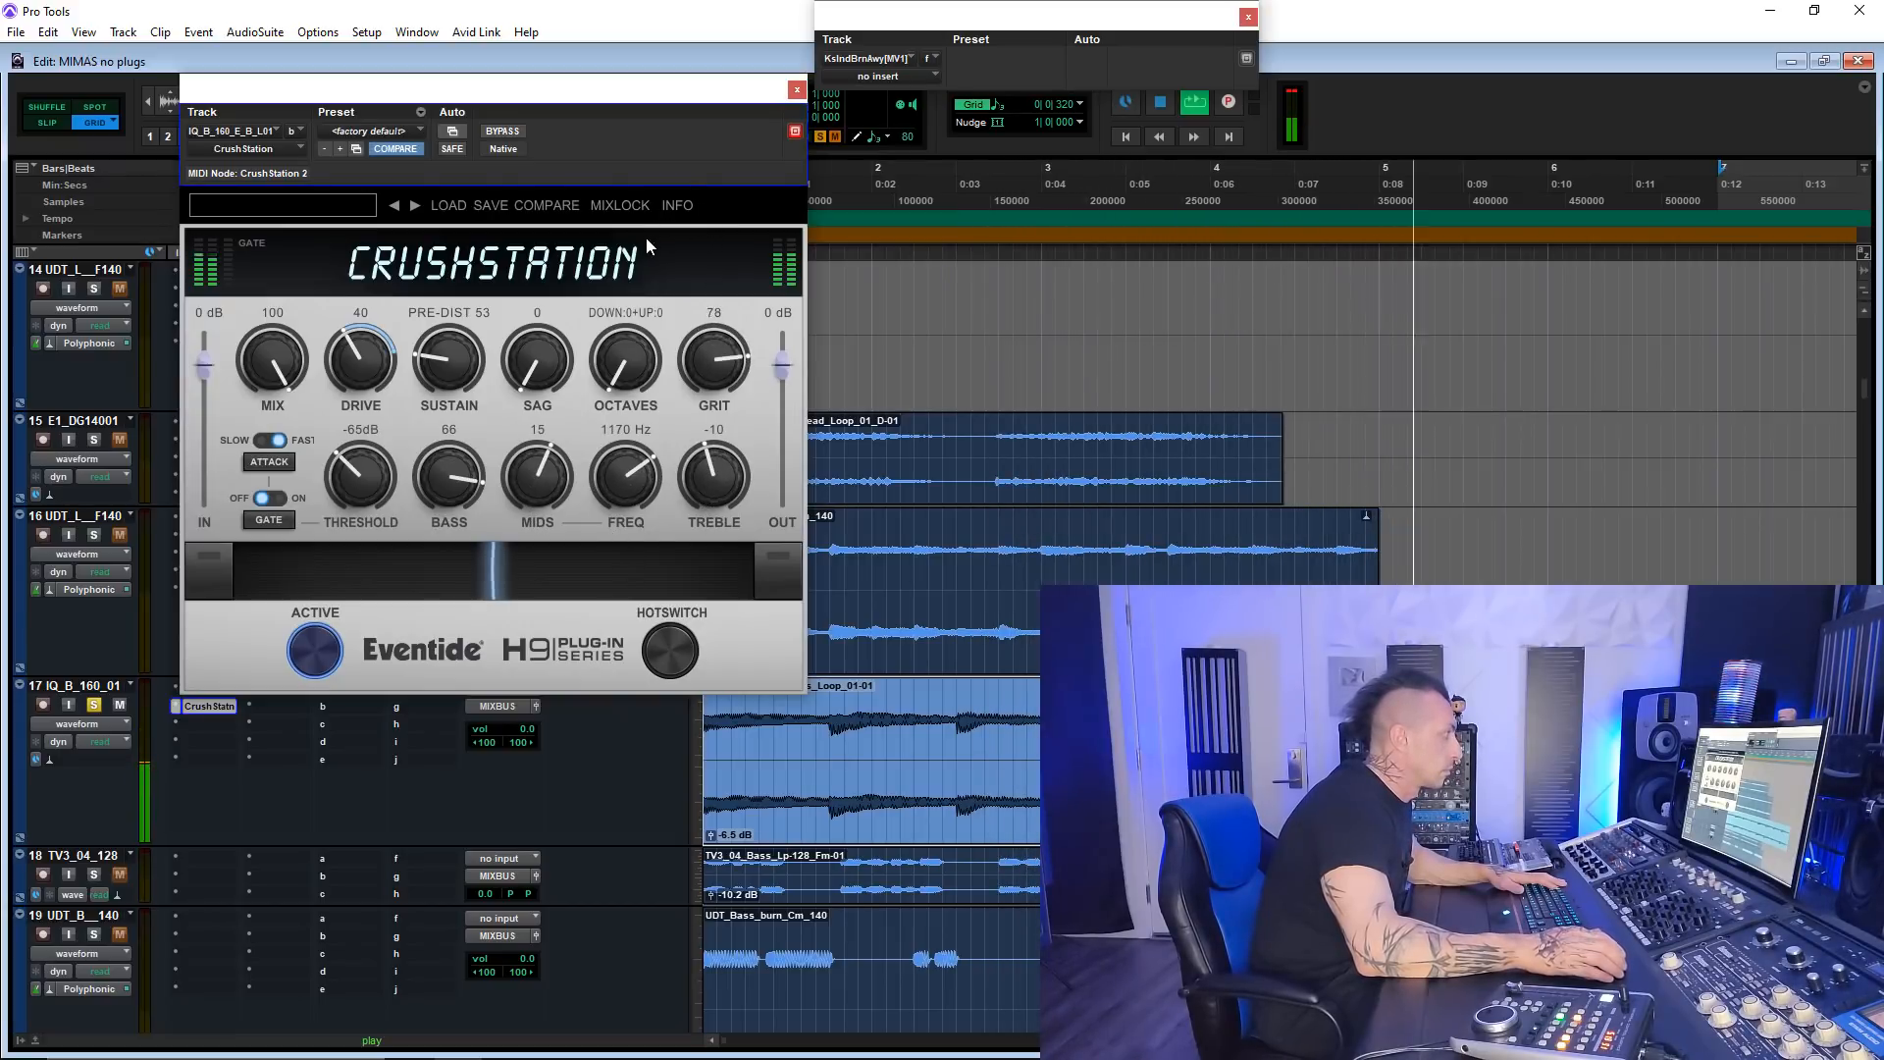
{"action": "left_click_drag", "start_coordinate": [620, 361], "coordinate": [620, 338]}
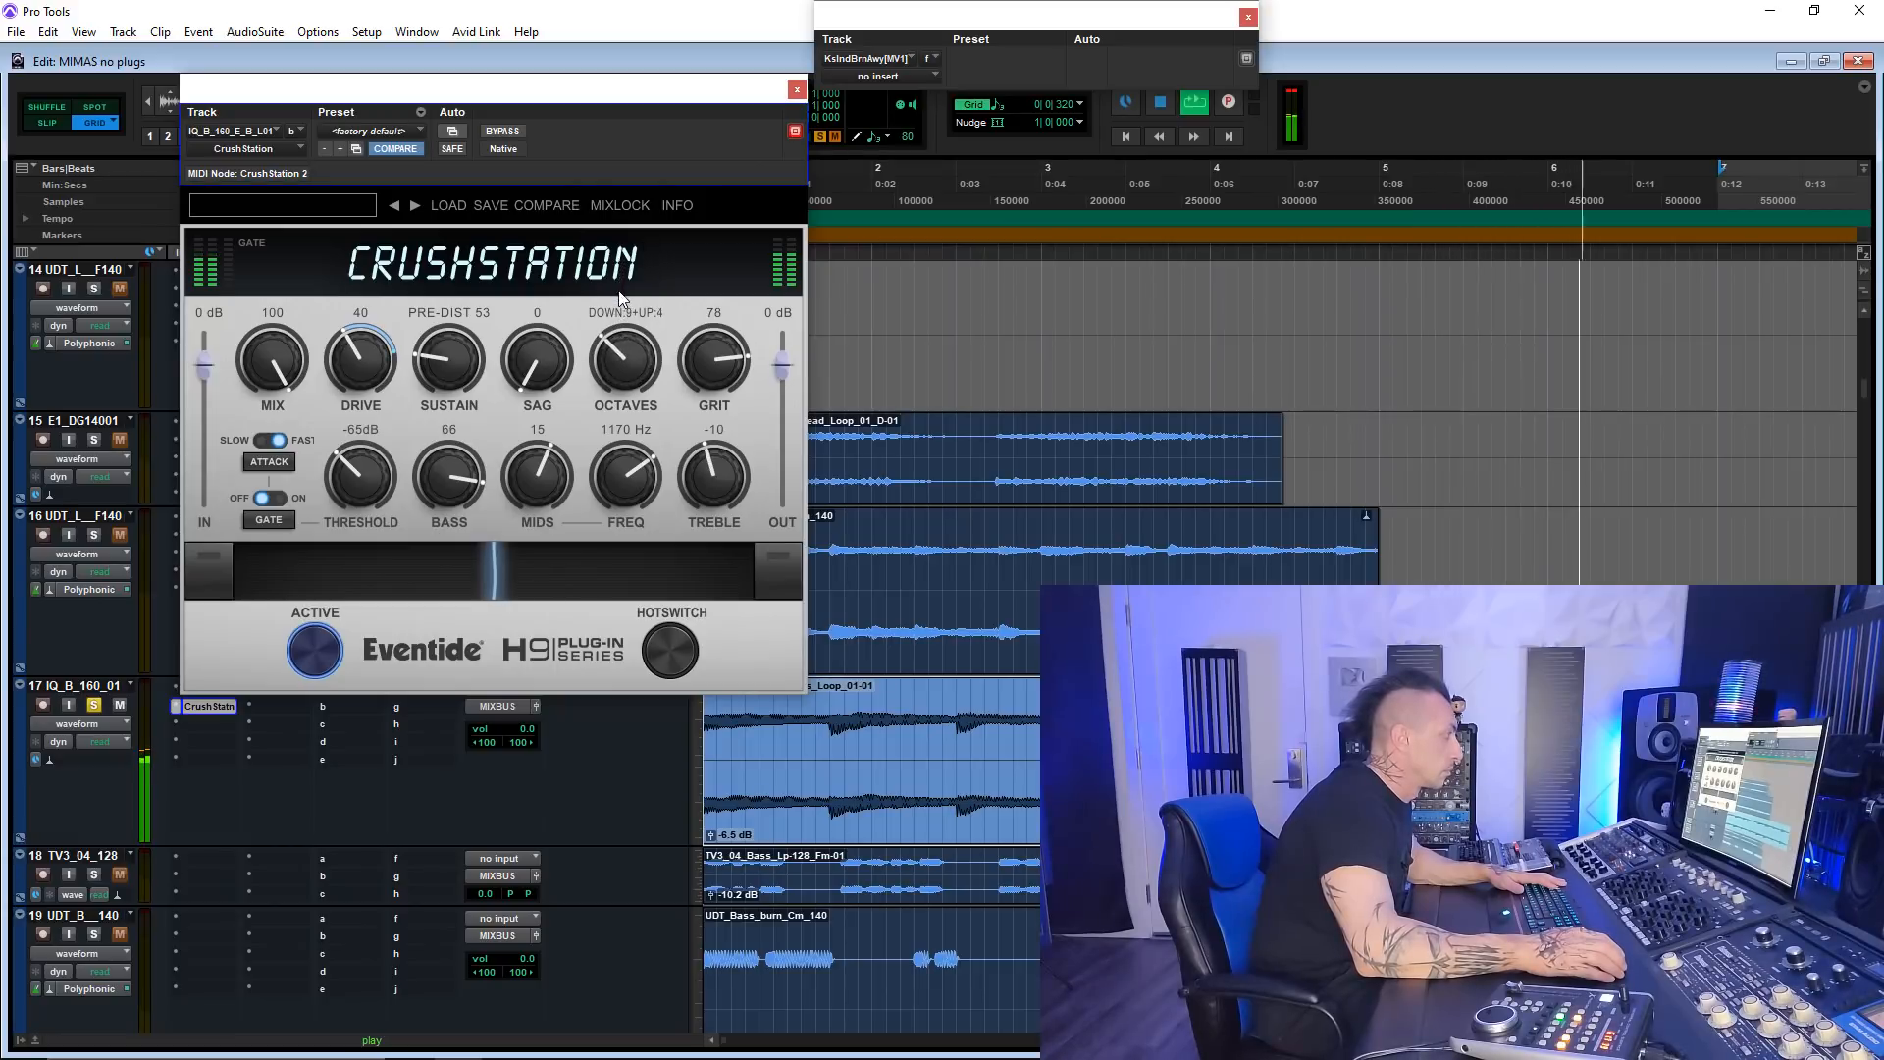
{"action": "left_click_drag", "start_coordinate": [618, 363], "coordinate": [602, 408]}
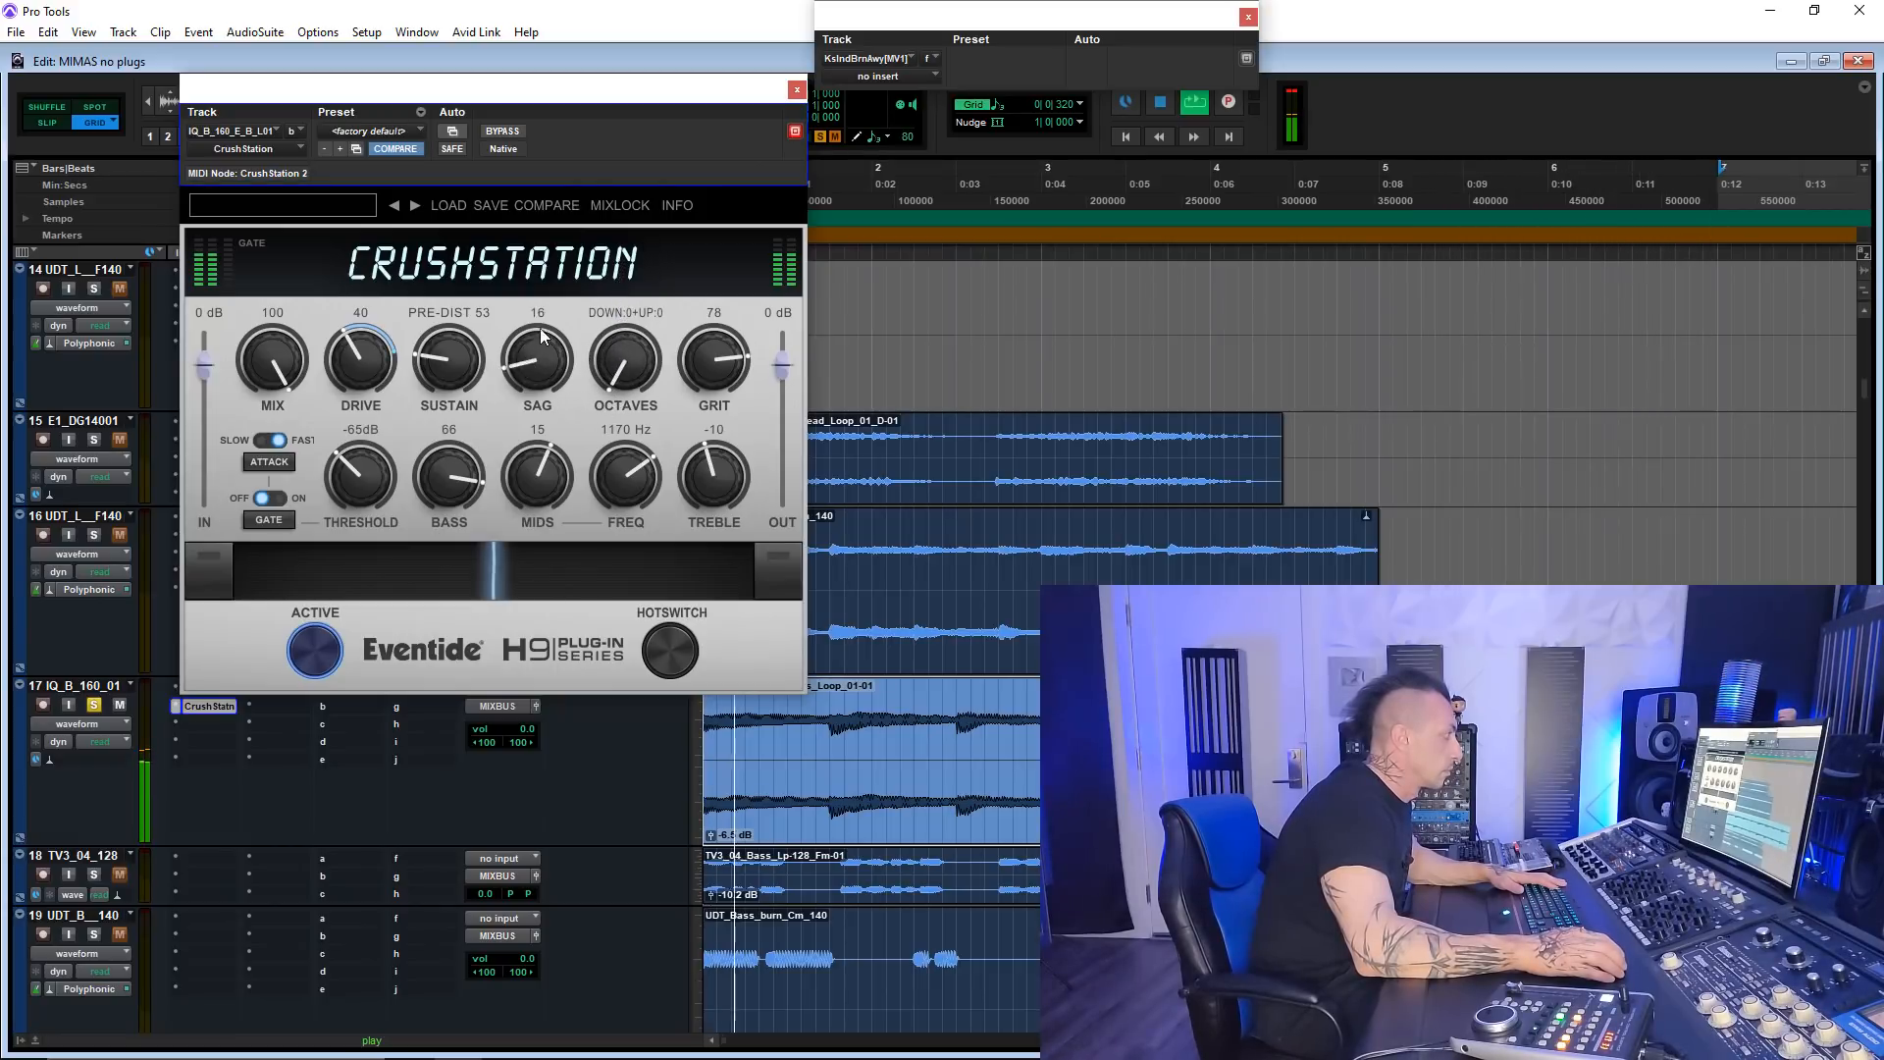
- Set CrushStation's Sag to 52, Sustain to 38, Mids to 45, Bass to 51 and Drive to 46, and compare against bypass
{"action": "left_click_drag", "start_coordinate": [540, 334], "coordinate": [442, 358]}
{"action": "left_click_drag", "start_coordinate": [551, 461], "coordinate": [552, 428]}
{"action": "left_click_drag", "start_coordinate": [453, 479], "coordinate": [453, 497]}
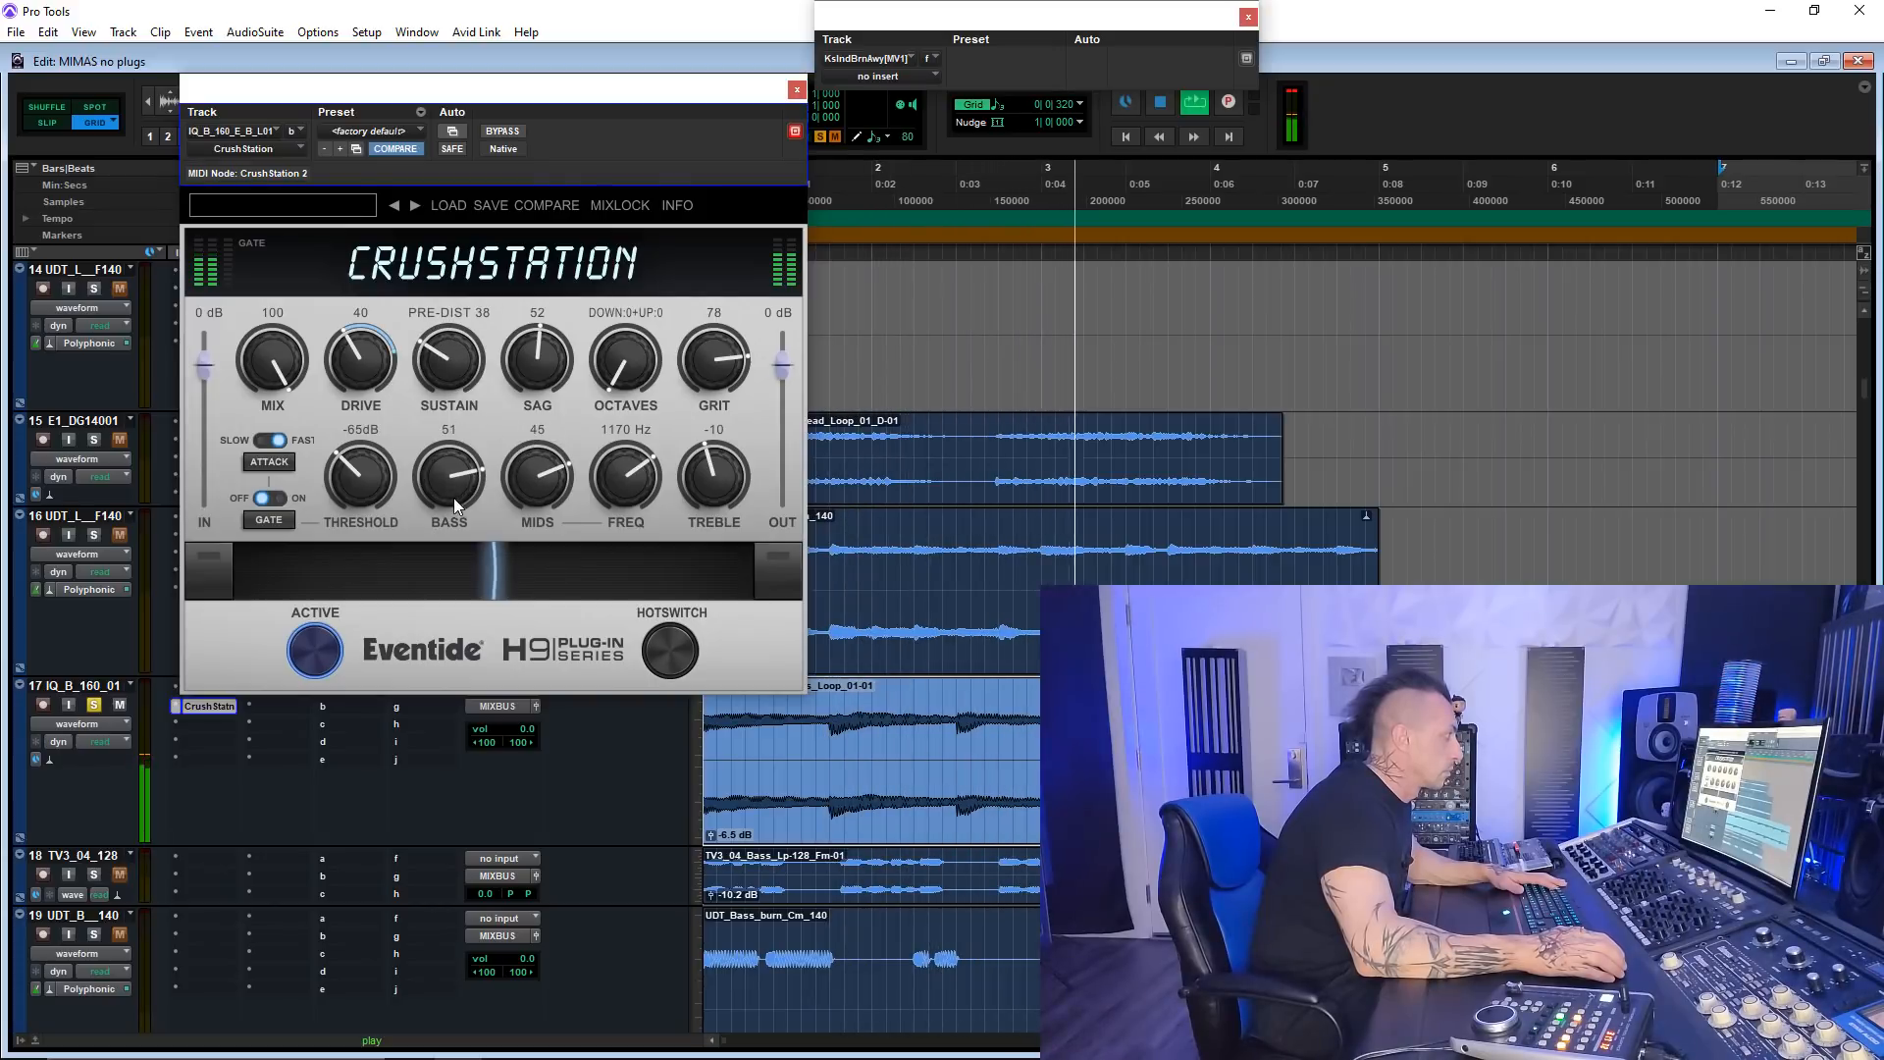
{"action": "mouse_move", "coordinate": [369, 352]}
{"action": "left_mouse_down"}
{"action": "mouse_move", "coordinate": [376, 197]}
{"action": "mouse_move", "coordinate": [380, 398]}
{"action": "mouse_move", "coordinate": [391, 301]}
{"action": "mouse_move", "coordinate": [387, 361]}
{"action": "left_mouse_up"}
{"action": "left_click", "coordinate": [505, 132]}
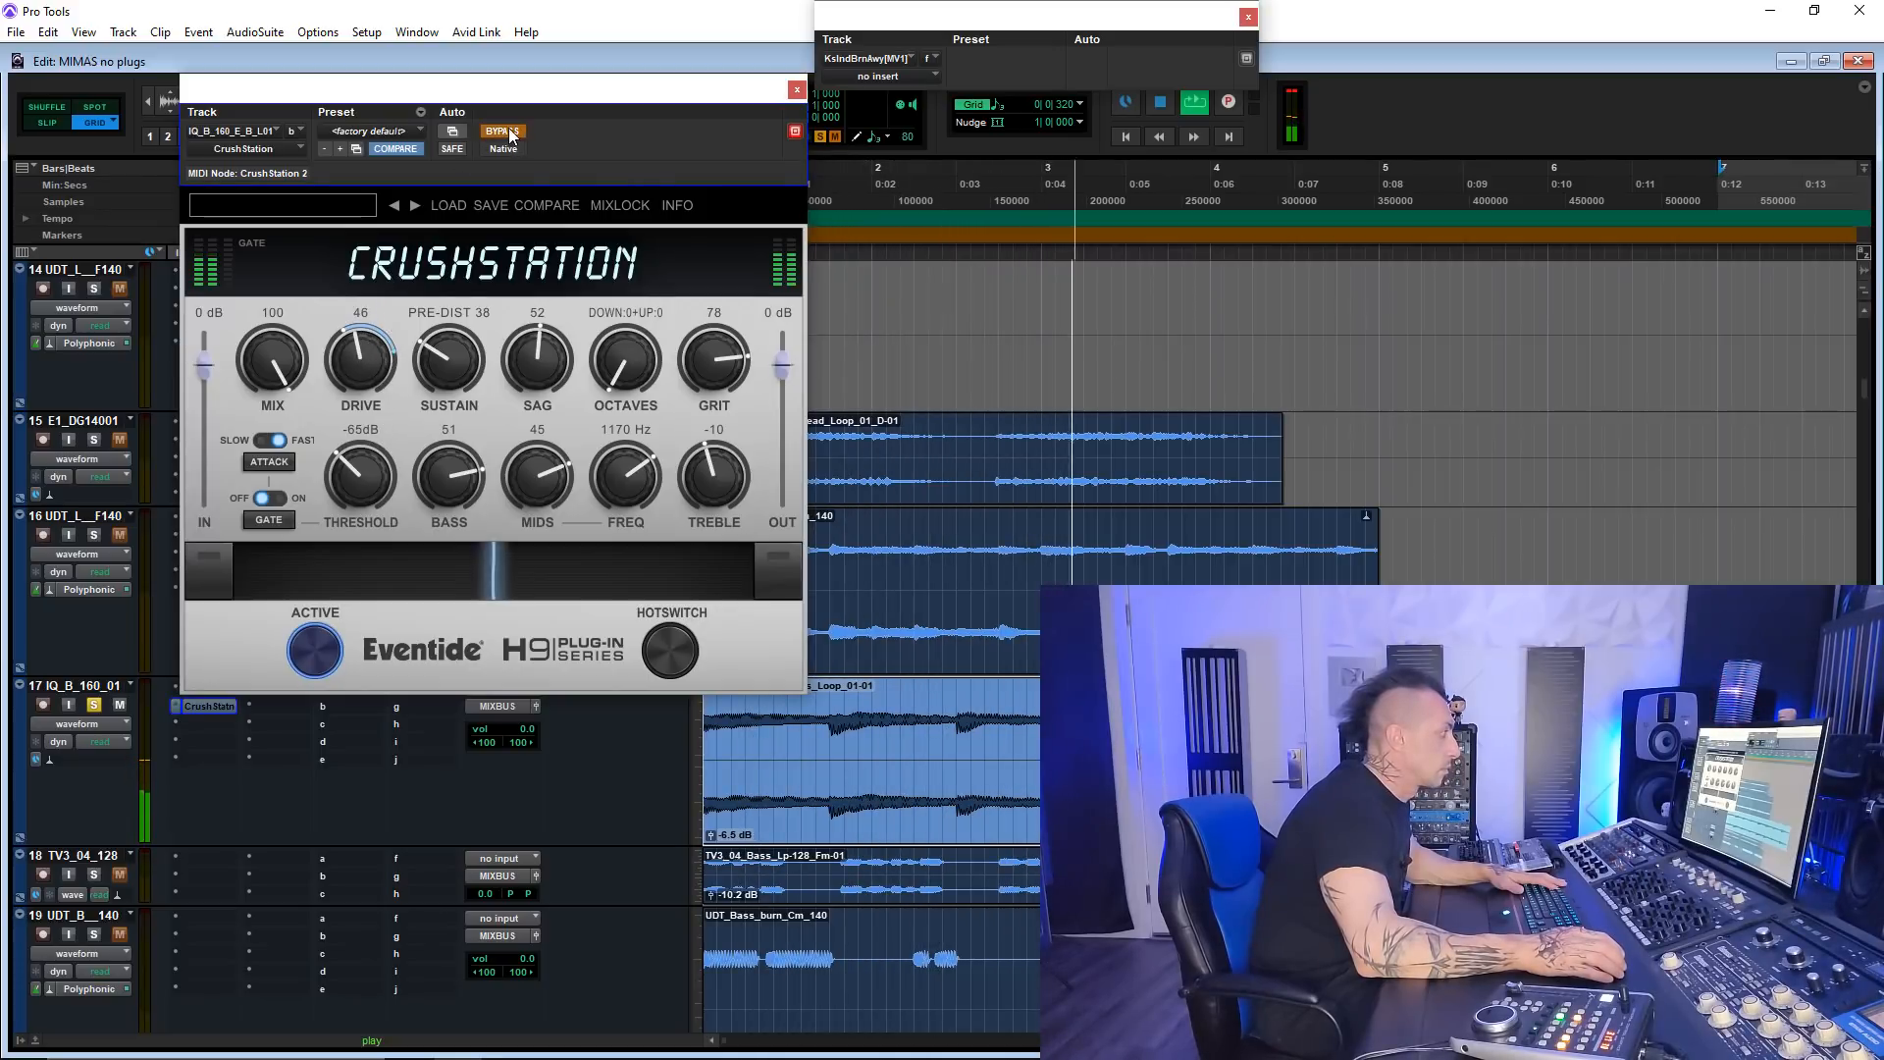
{"action": "key", "text": "space"}
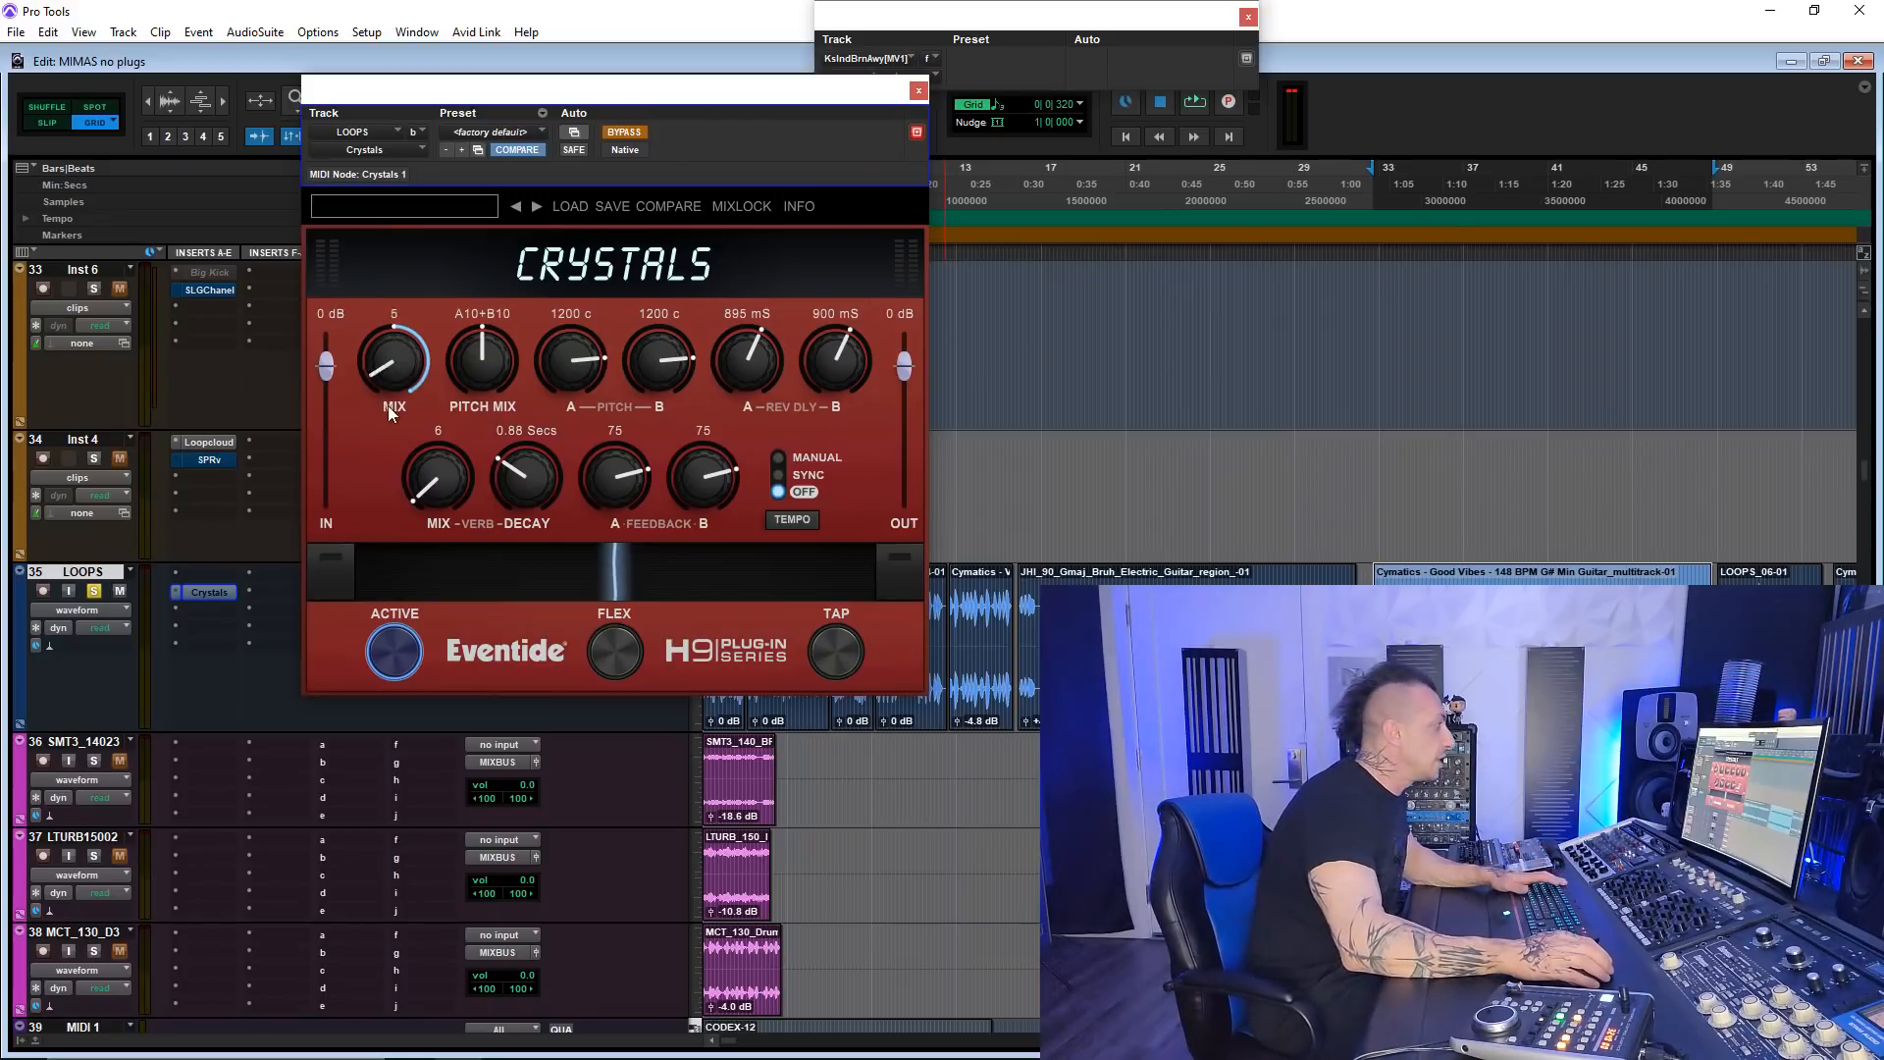
- Play the LOOPS guitar clip through Crystals with Mix at 13 and load the Ambient Looper preset
{"action": "key", "text": "space"}
{"action": "mouse_move", "coordinate": [391, 363]}
{"action": "left_mouse_down"}
{"action": "mouse_move", "coordinate": [393, 402]}
{"action": "mouse_move", "coordinate": [365, 262]}
{"action": "mouse_move", "coordinate": [363, 292]}
{"action": "left_mouse_up"}
{"action": "left_click", "coordinate": [433, 210]}
{"action": "mouse_move", "coordinate": [532, 228]}
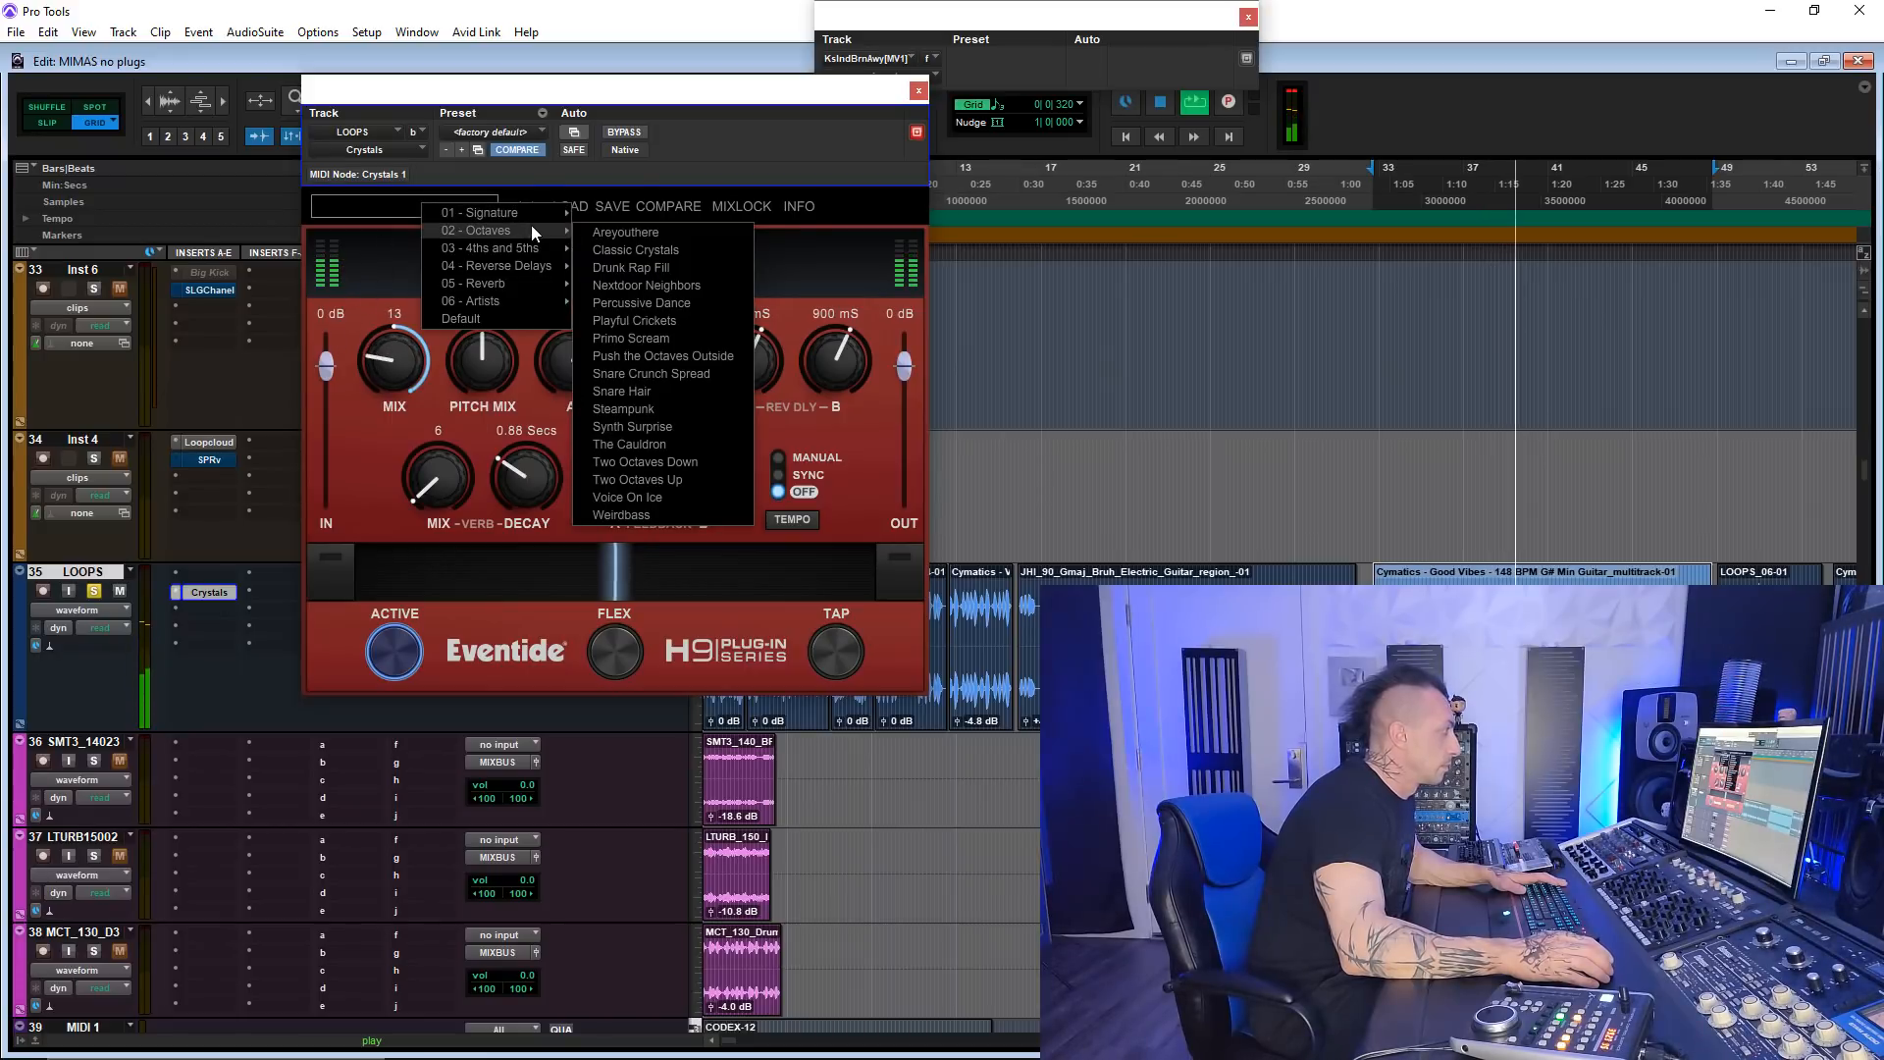
{"action": "mouse_move", "coordinate": [556, 263]}
{"action": "left_click", "coordinate": [618, 267]}
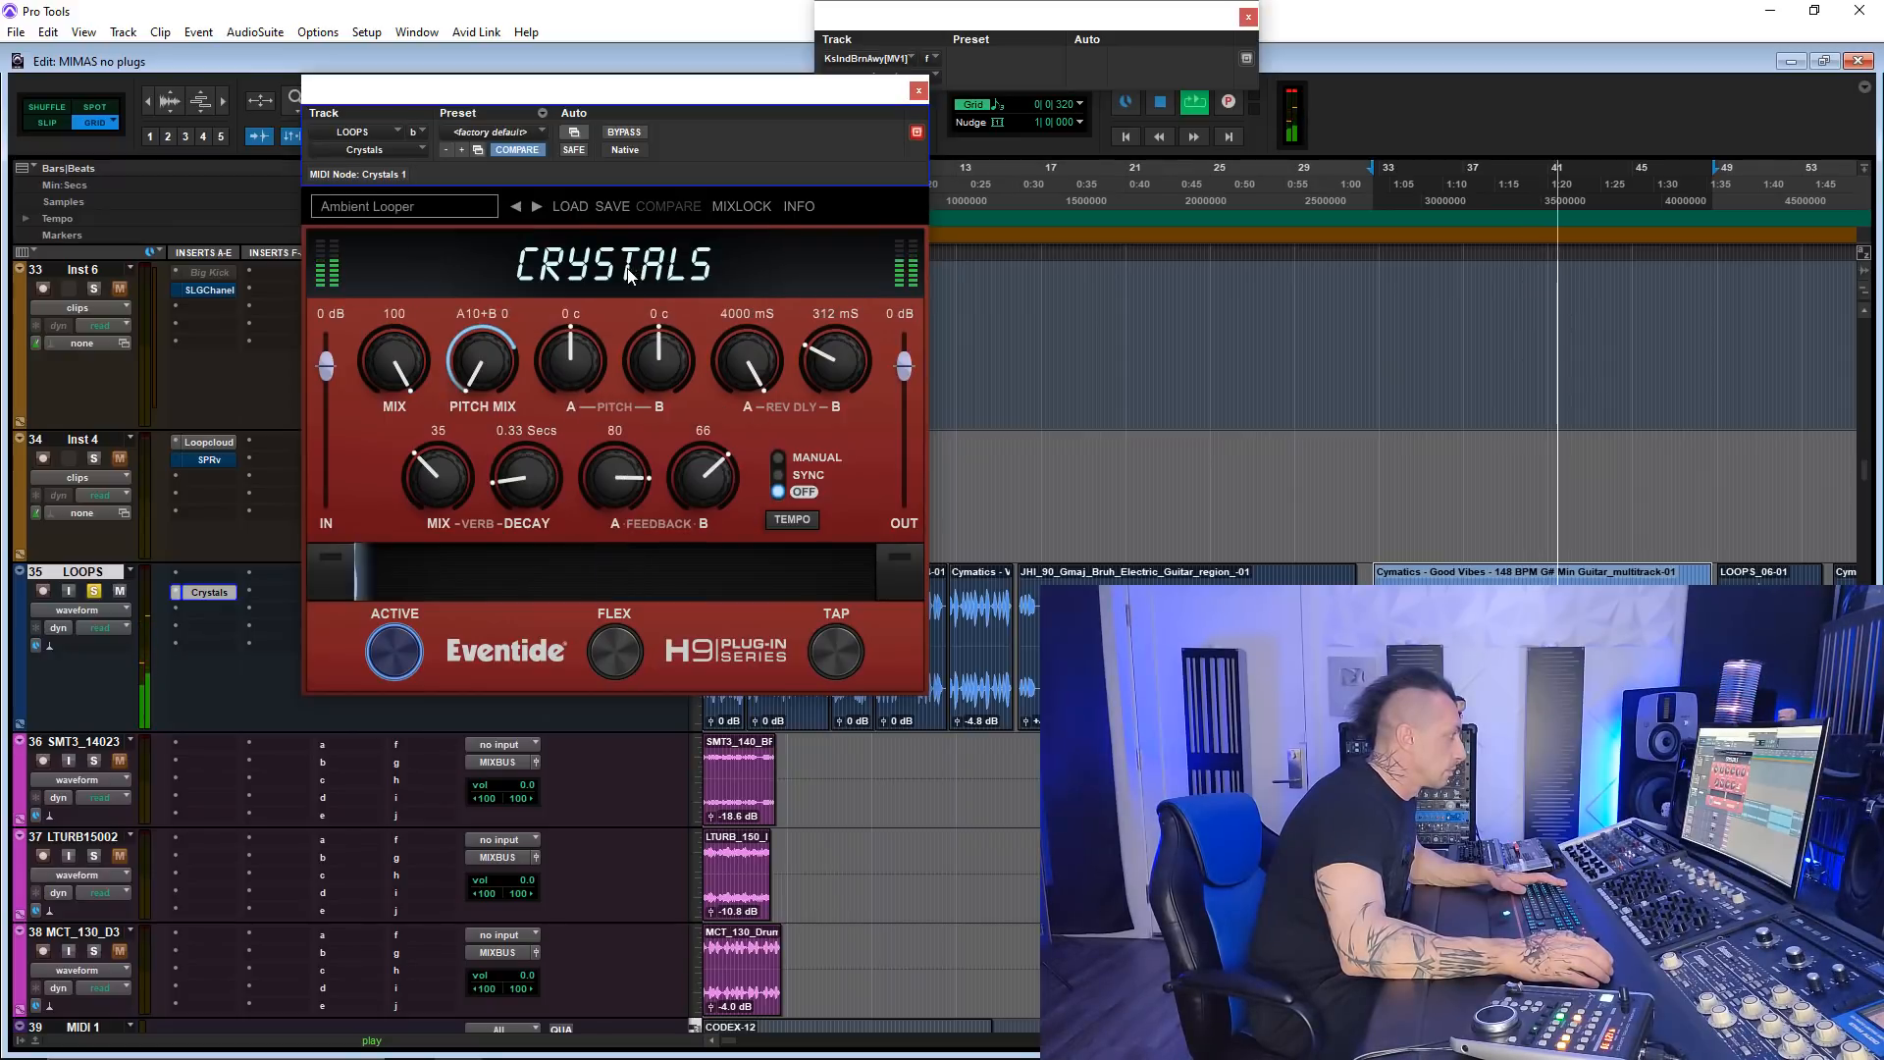
{"action": "left_click_drag", "start_coordinate": [388, 442], "coordinate": [398, 314]}
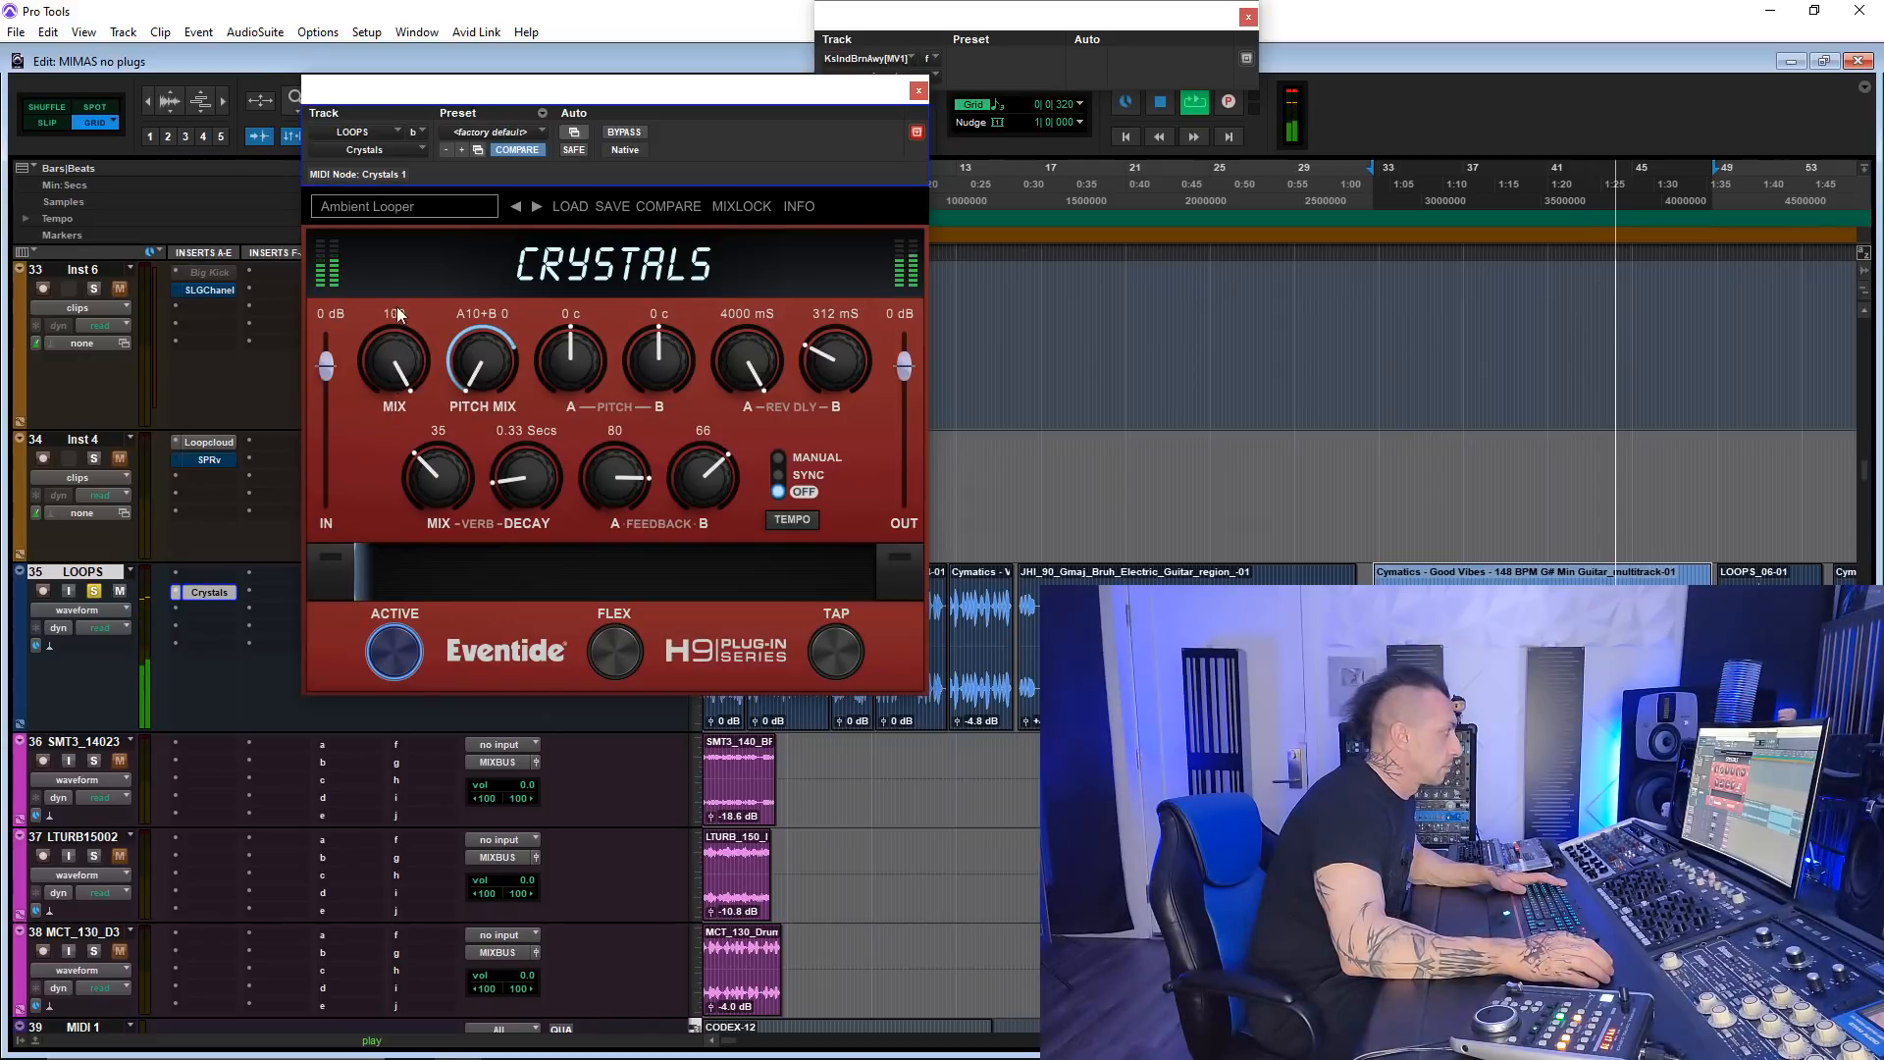
- Switch Crystals to the GreenRoom X GreenHouse preset and lower its Mix to 28
{"action": "left_click", "coordinate": [537, 206]}
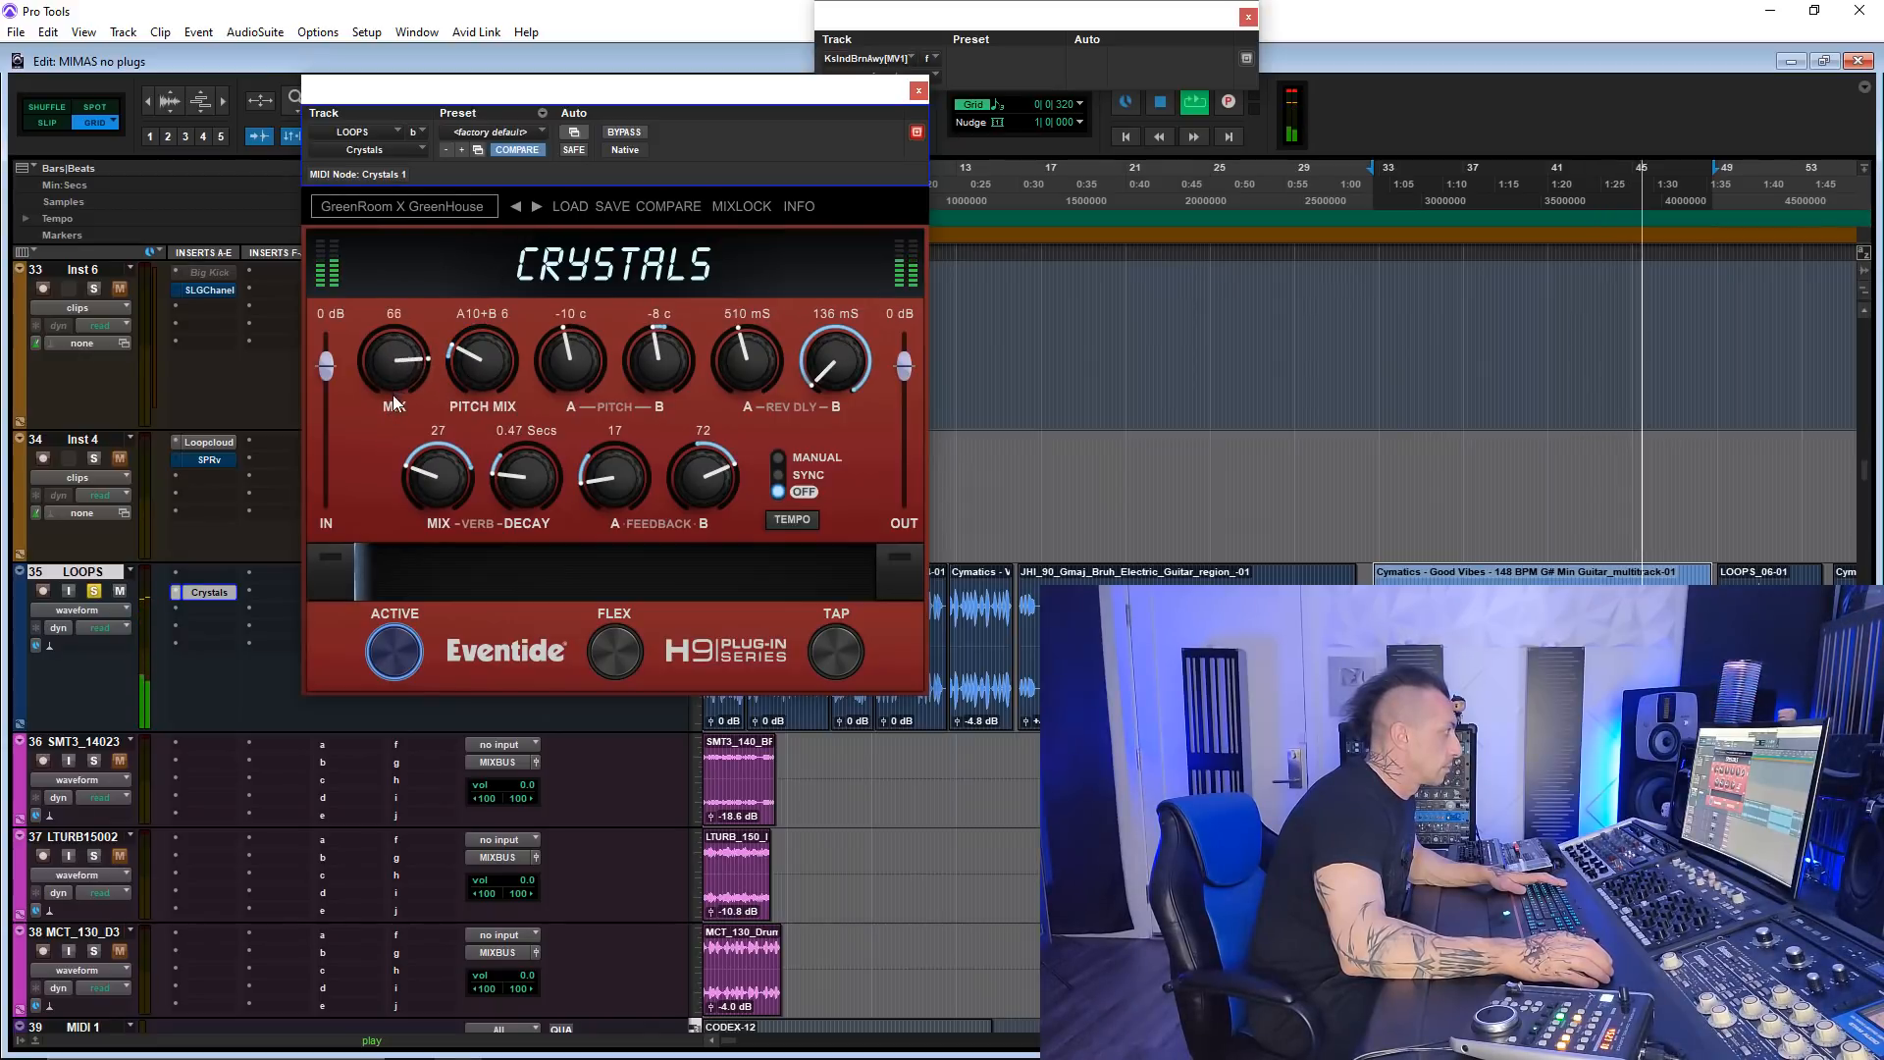
{"action": "left_click_drag", "start_coordinate": [392, 394], "coordinate": [384, 490]}
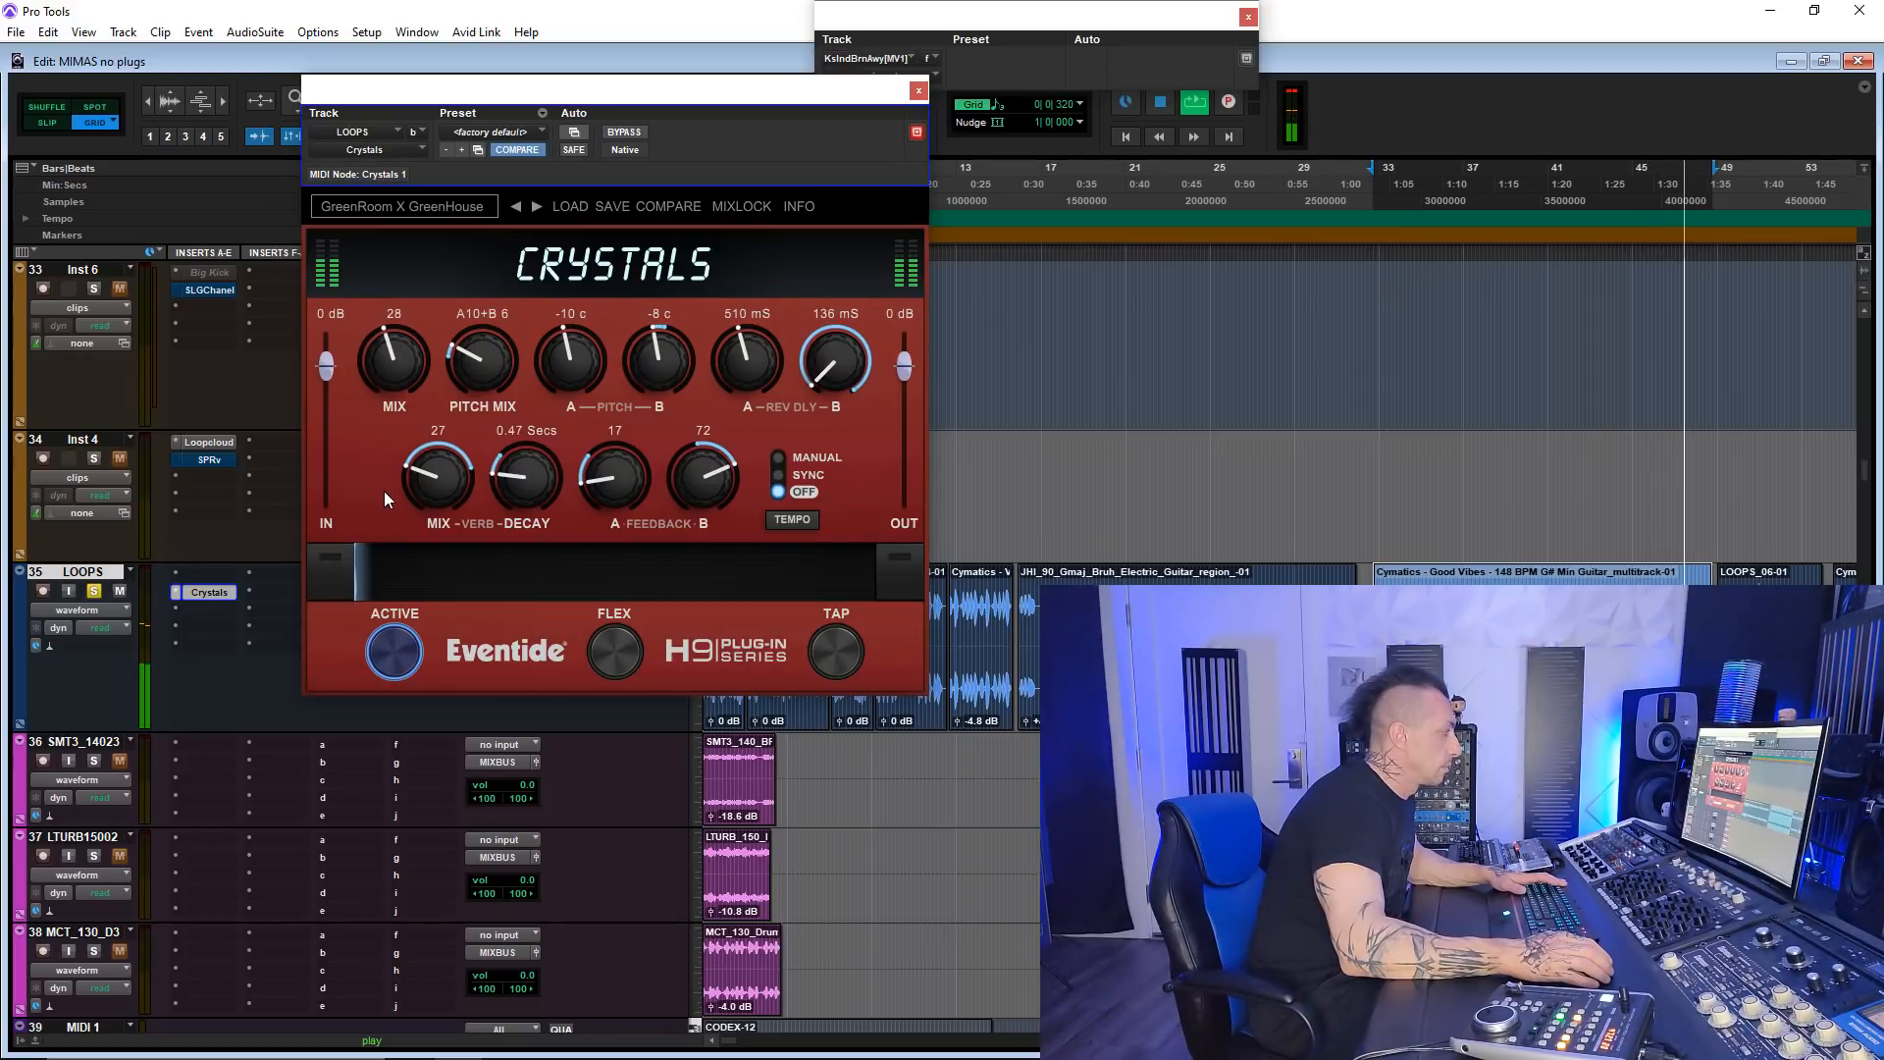
- Replace Crystals on the LOOPS track with H3000 Band Delays on 04 - Nice Ambience and compare bypassed and active sound on LOOPS_06-01
{"action": "key", "text": "space"}
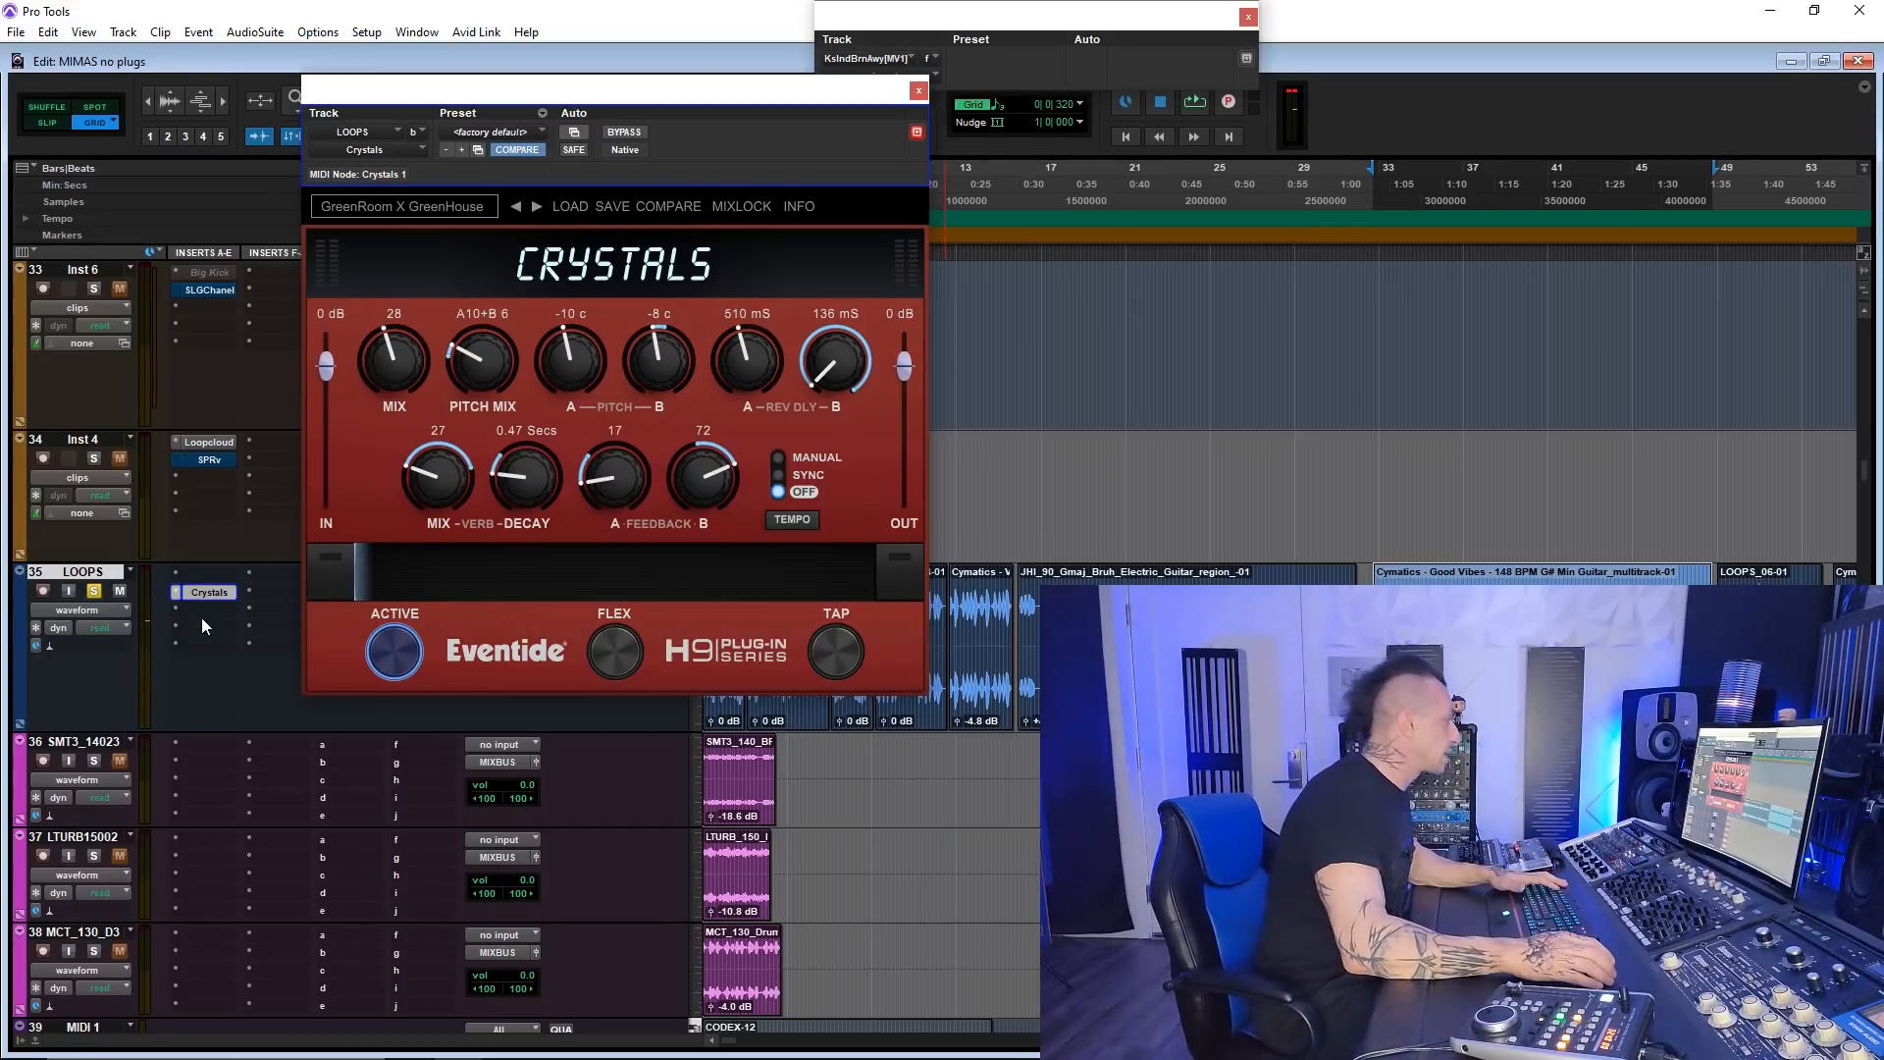
{"action": "left_click", "coordinate": [175, 592]}
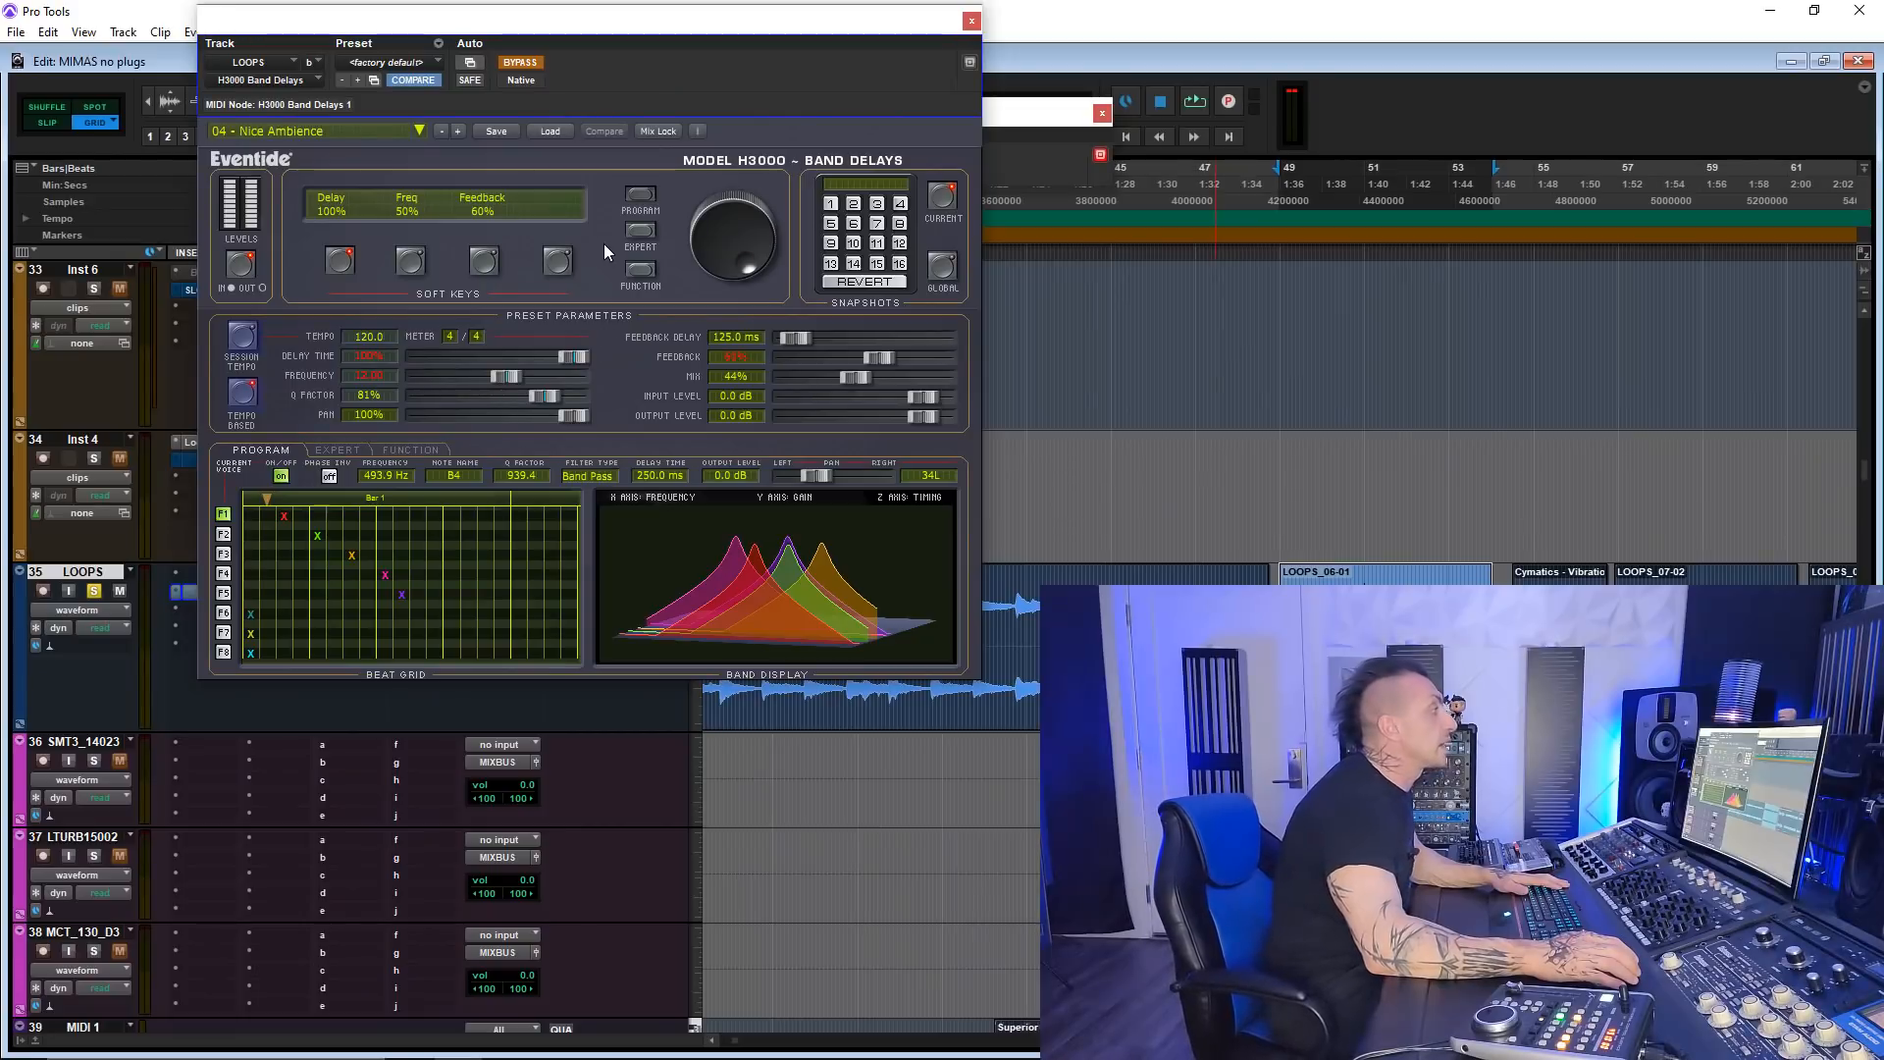
{"action": "key", "text": "space"}
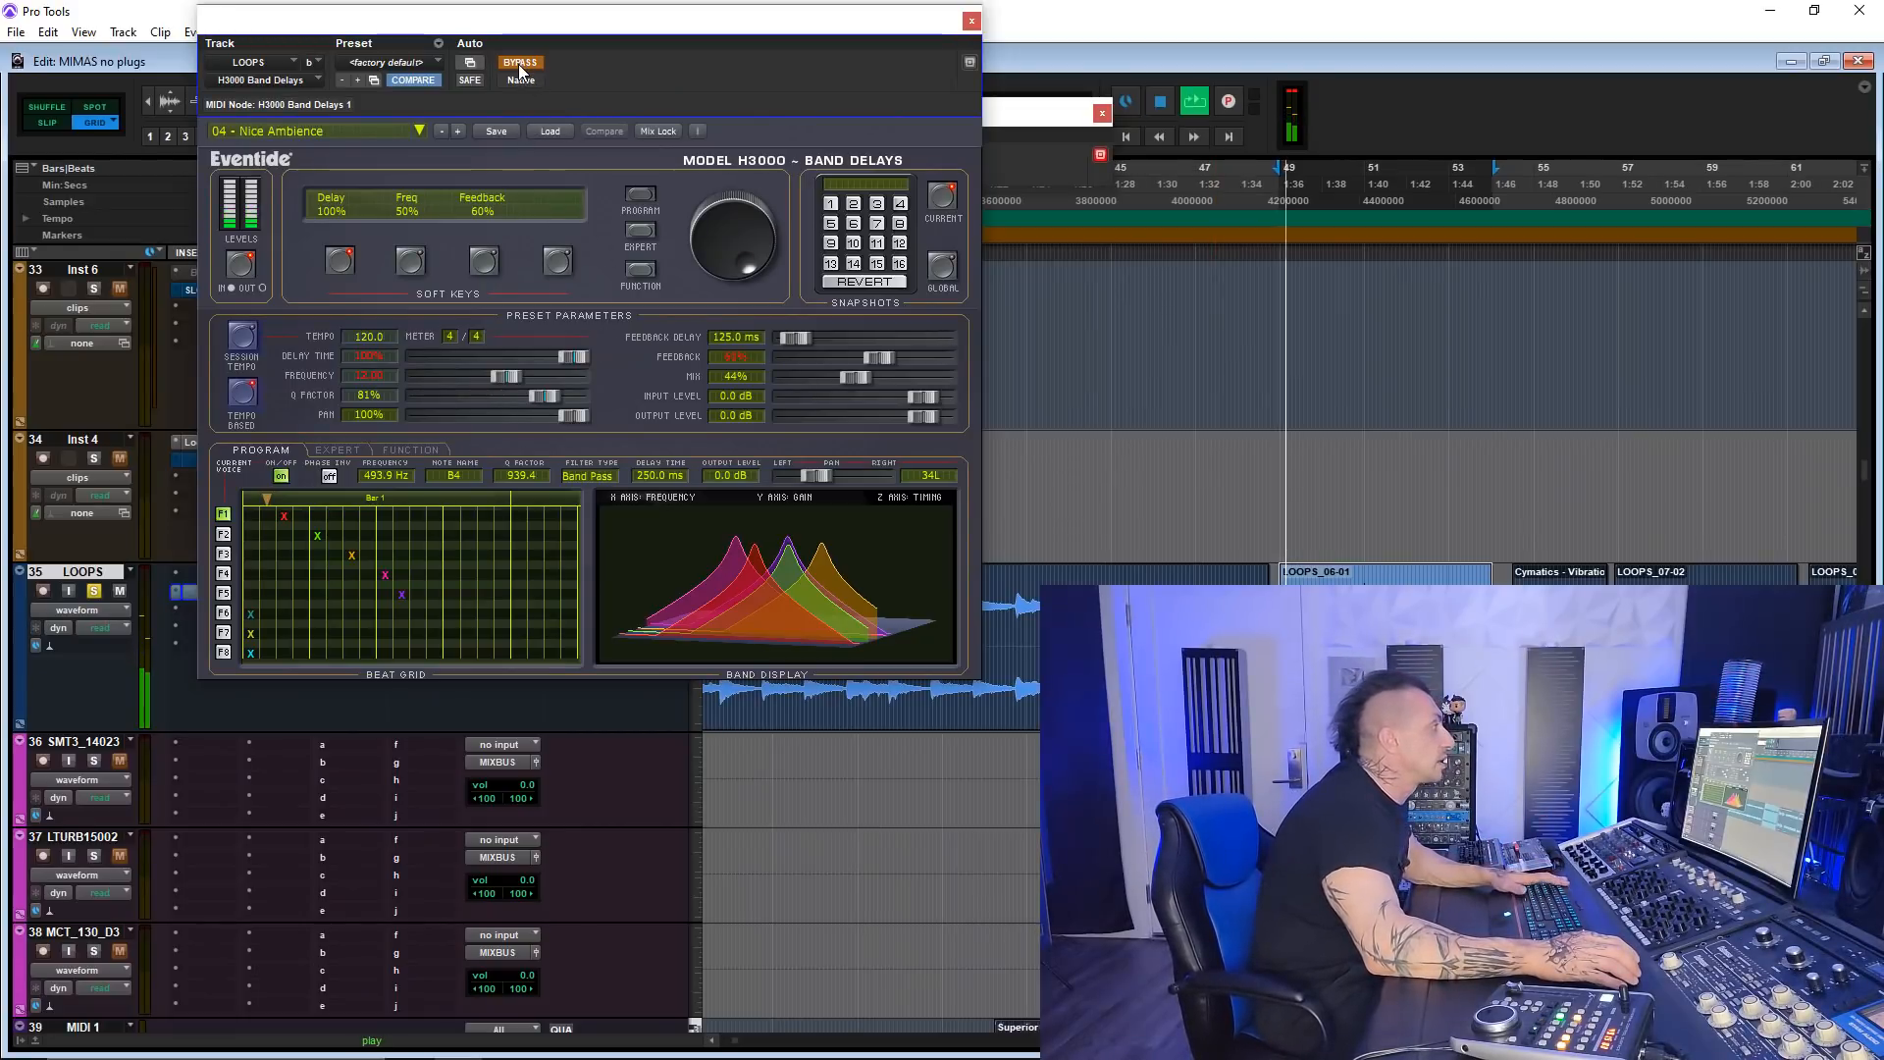
{"action": "left_click", "coordinate": [520, 63]}
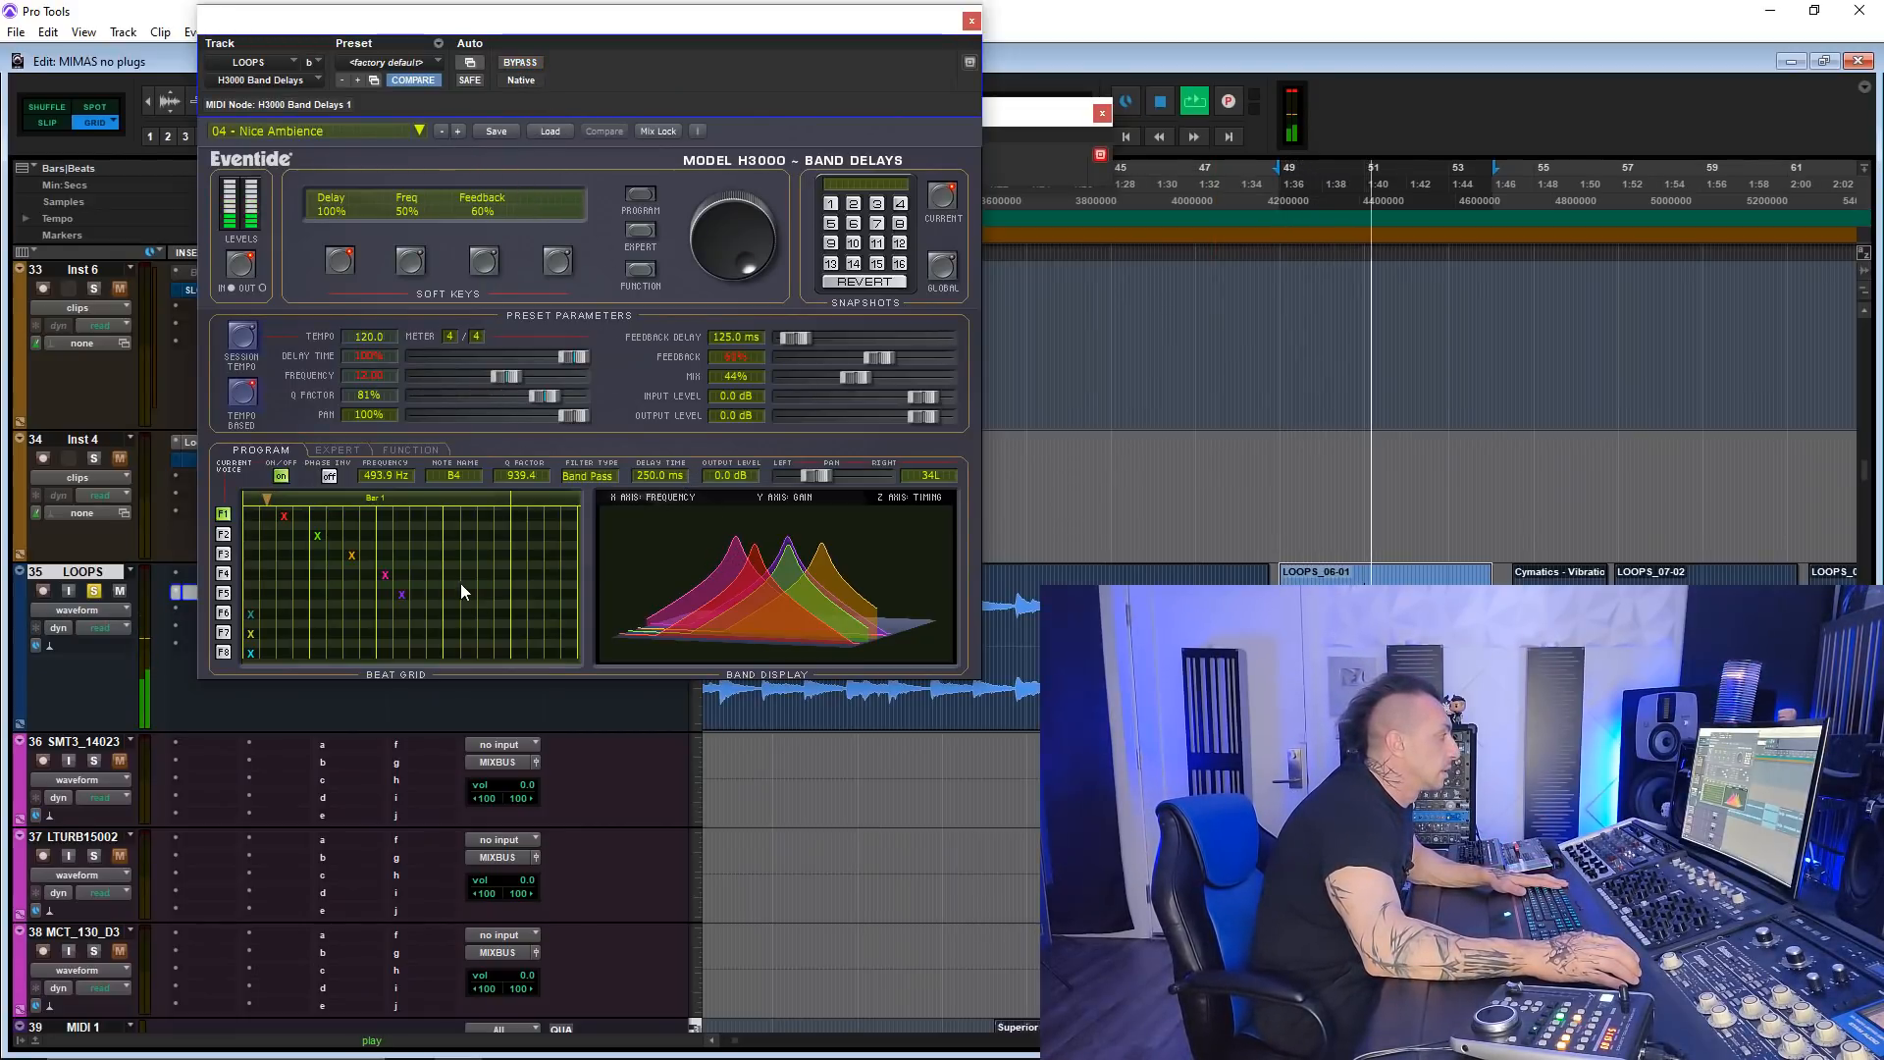
- Try moving the fourth voice to a 1.750 s delay in the beat grid with its filter type set to High Pass
{"action": "left_click", "coordinate": [385, 575]}
{"action": "left_click_drag", "start_coordinate": [391, 586], "coordinate": [487, 575]}
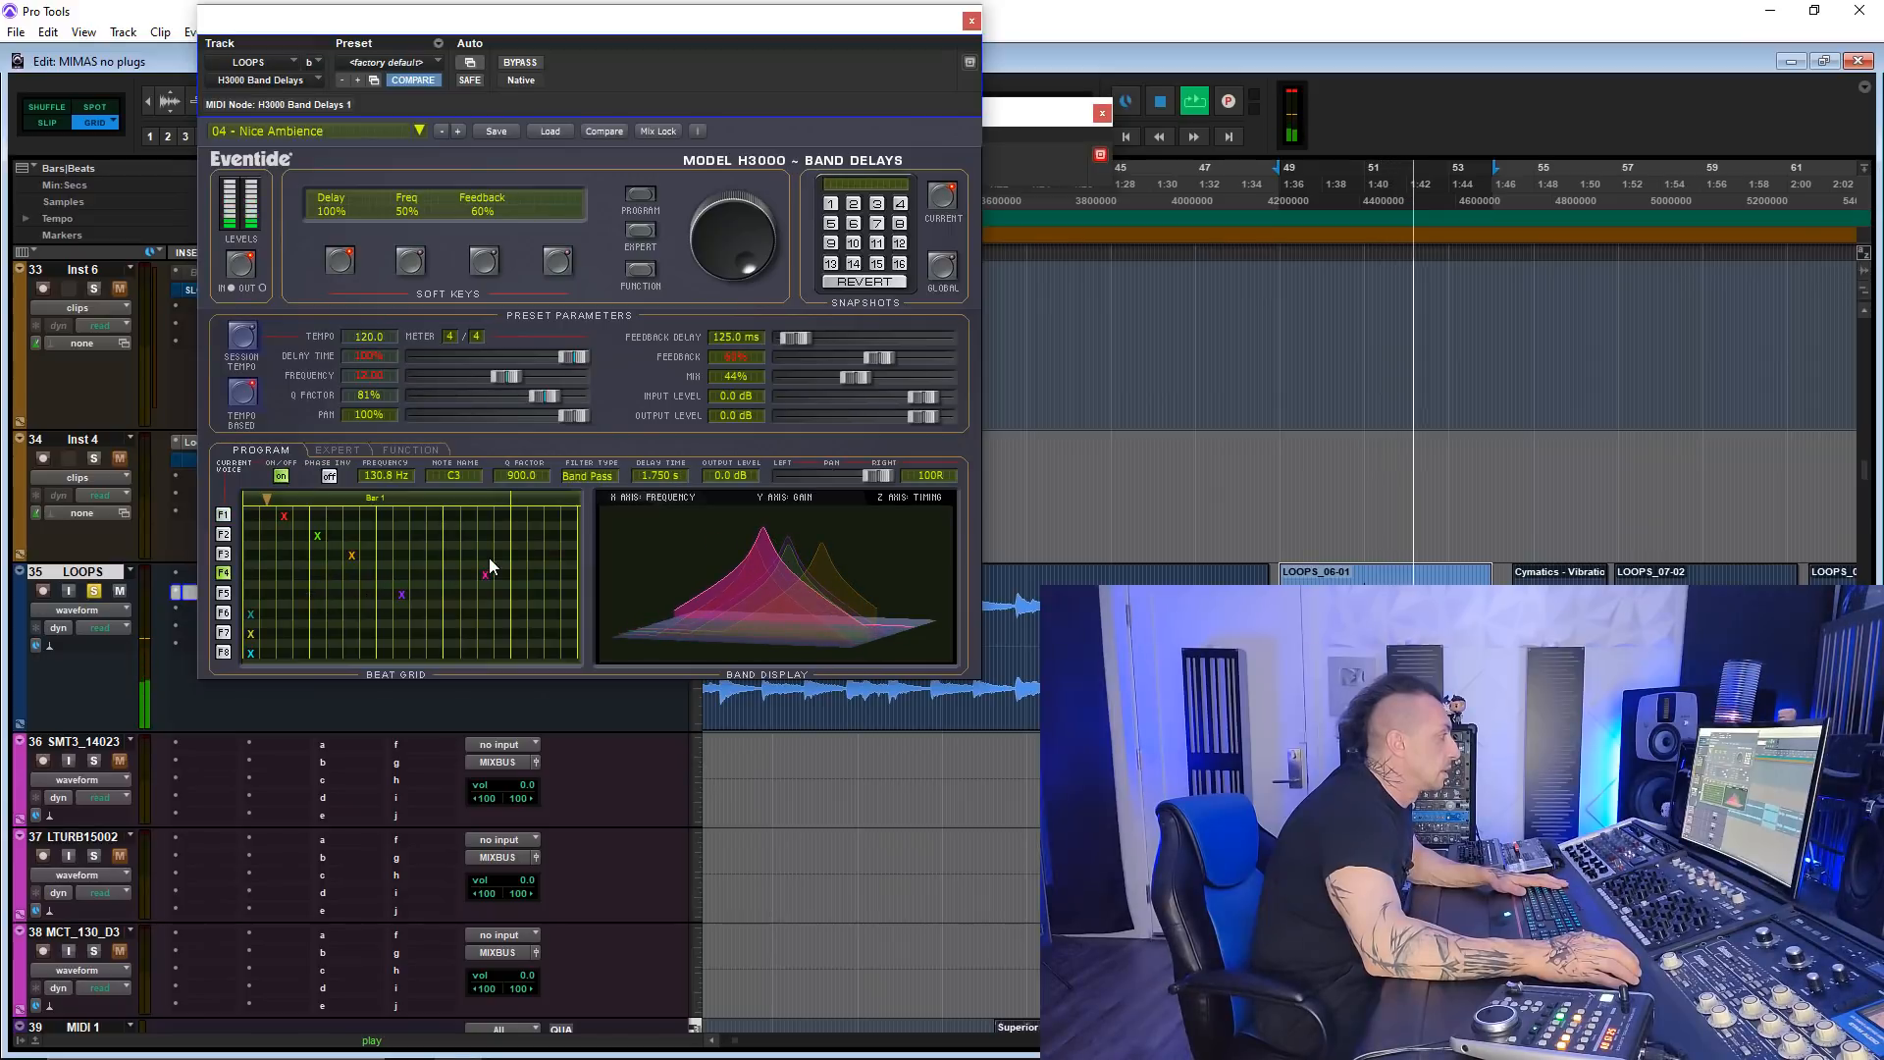
{"action": "left_click", "coordinate": [579, 477]}
{"action": "left_click", "coordinate": [585, 511]}
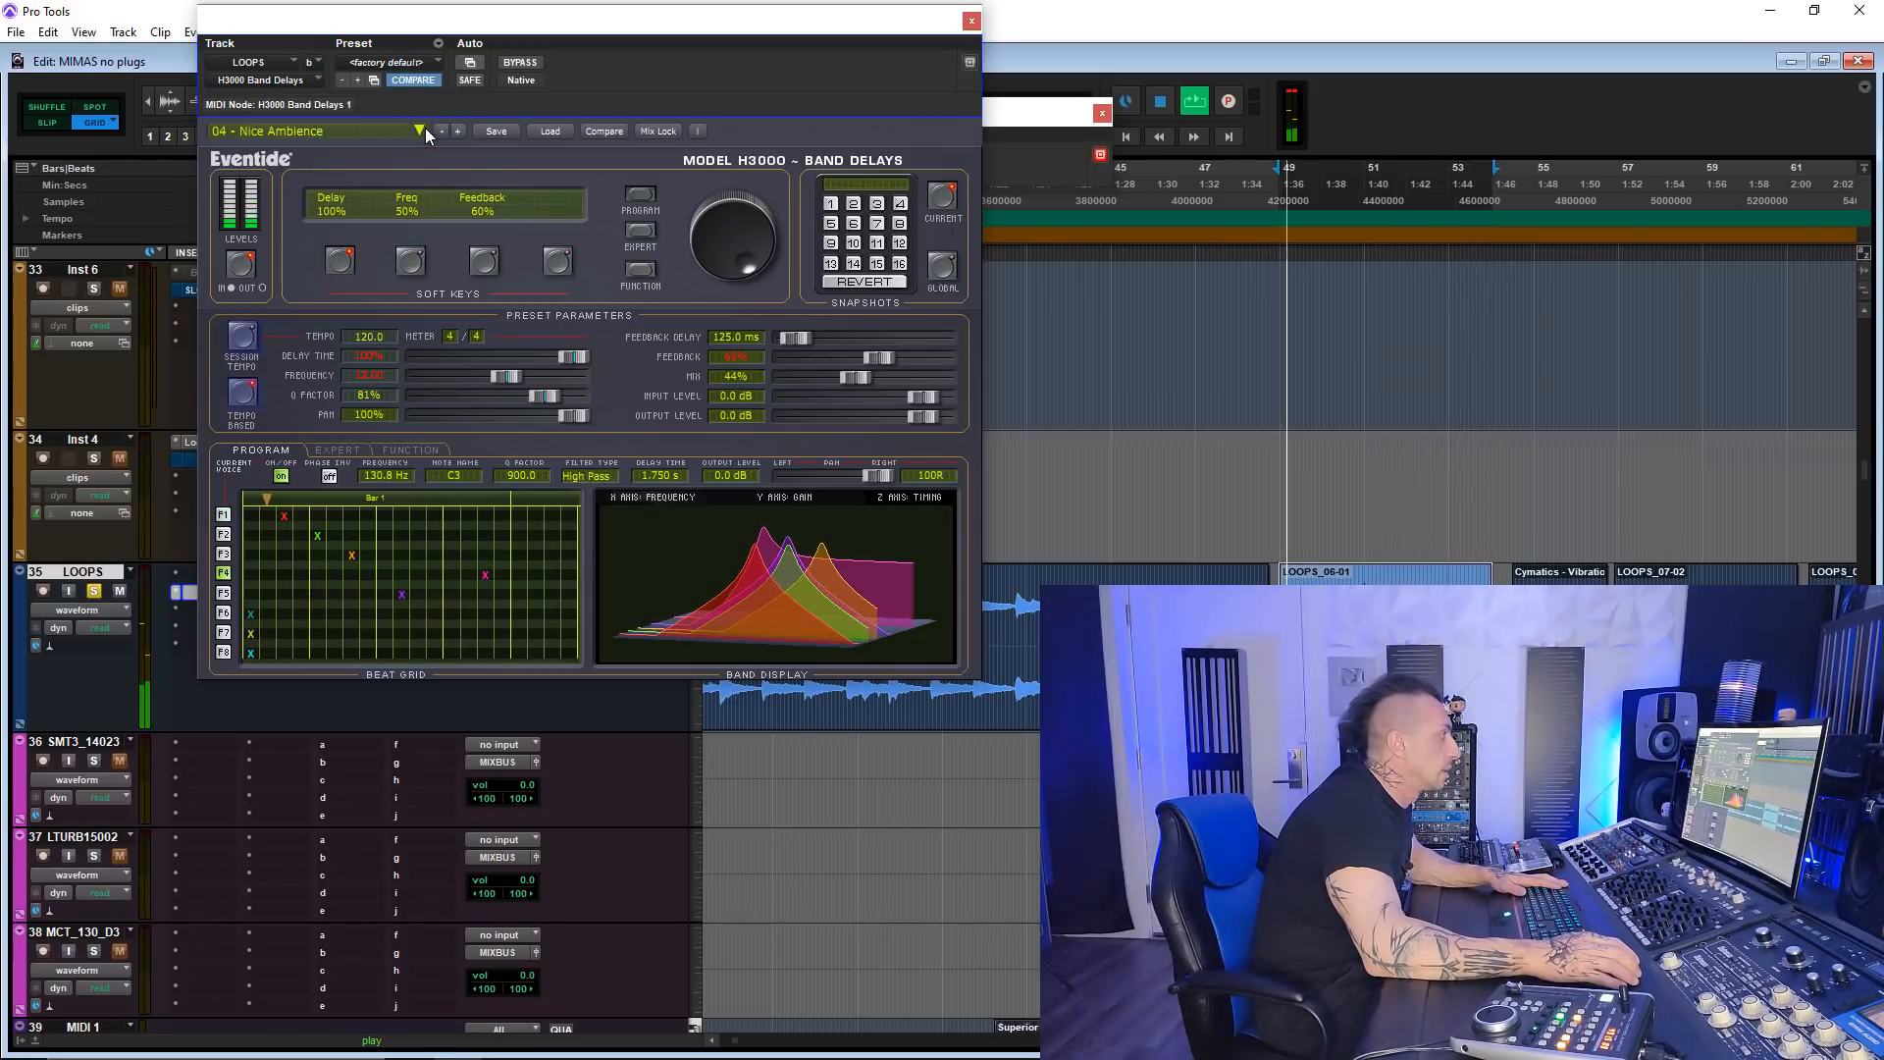
- Load the 05 - Nice Ambience 2 preset and set the fifth voice's Q Factor to 749.9 and filter type to Notch
{"action": "left_click", "coordinate": [458, 131]}
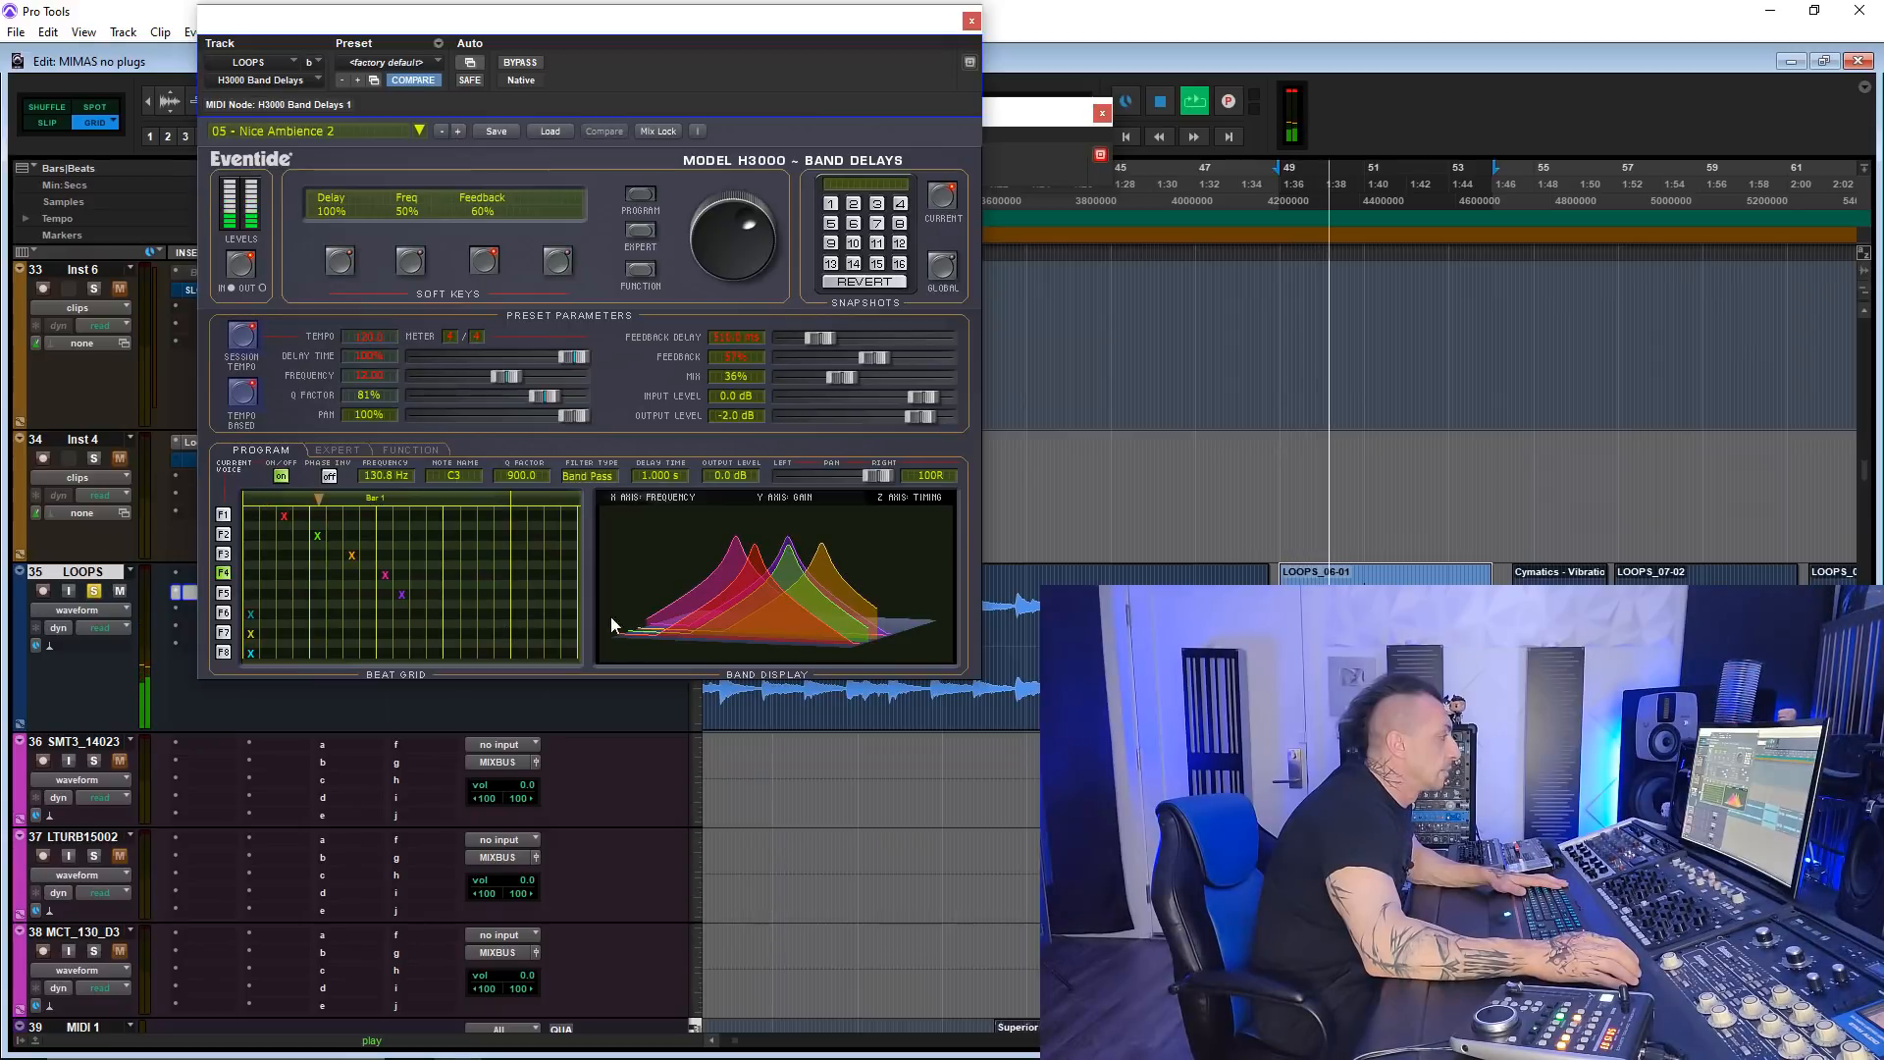
{"action": "left_click", "coordinate": [403, 594]}
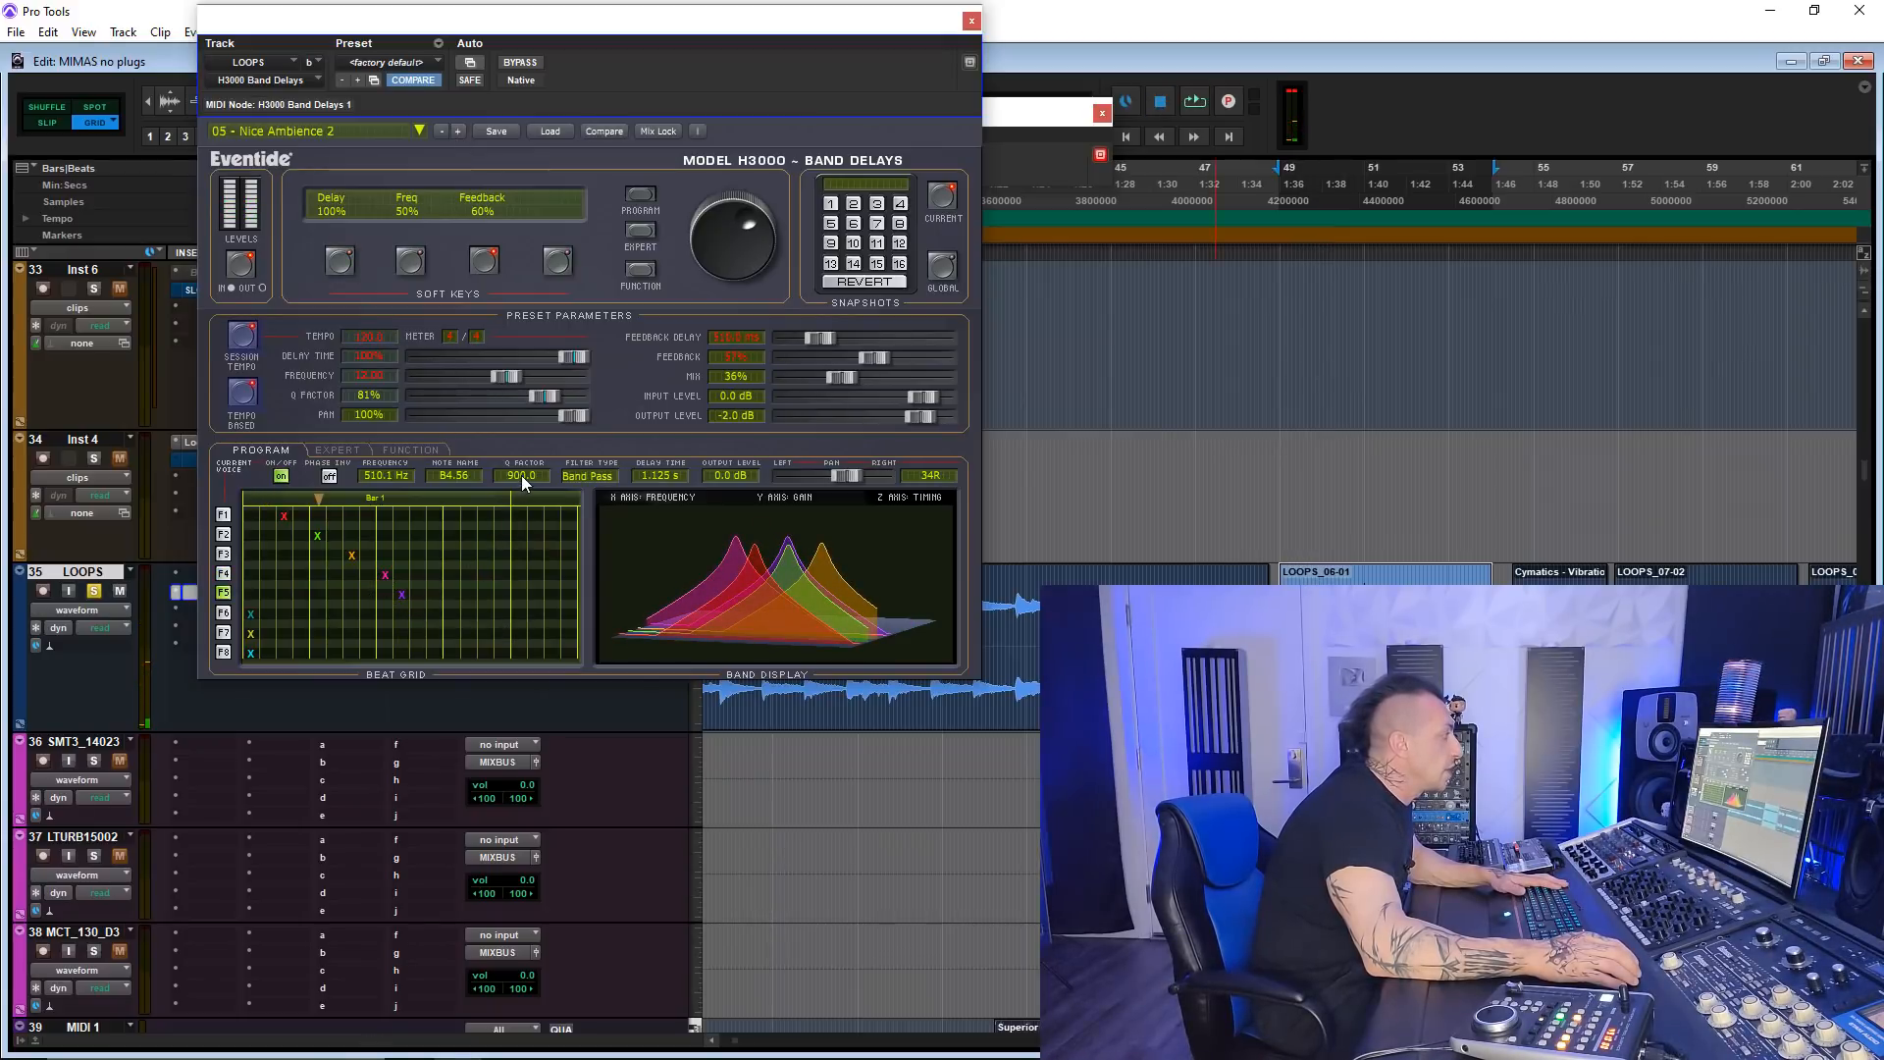
{"action": "left_click_drag", "start_coordinate": [521, 475], "coordinate": [540, 487]}
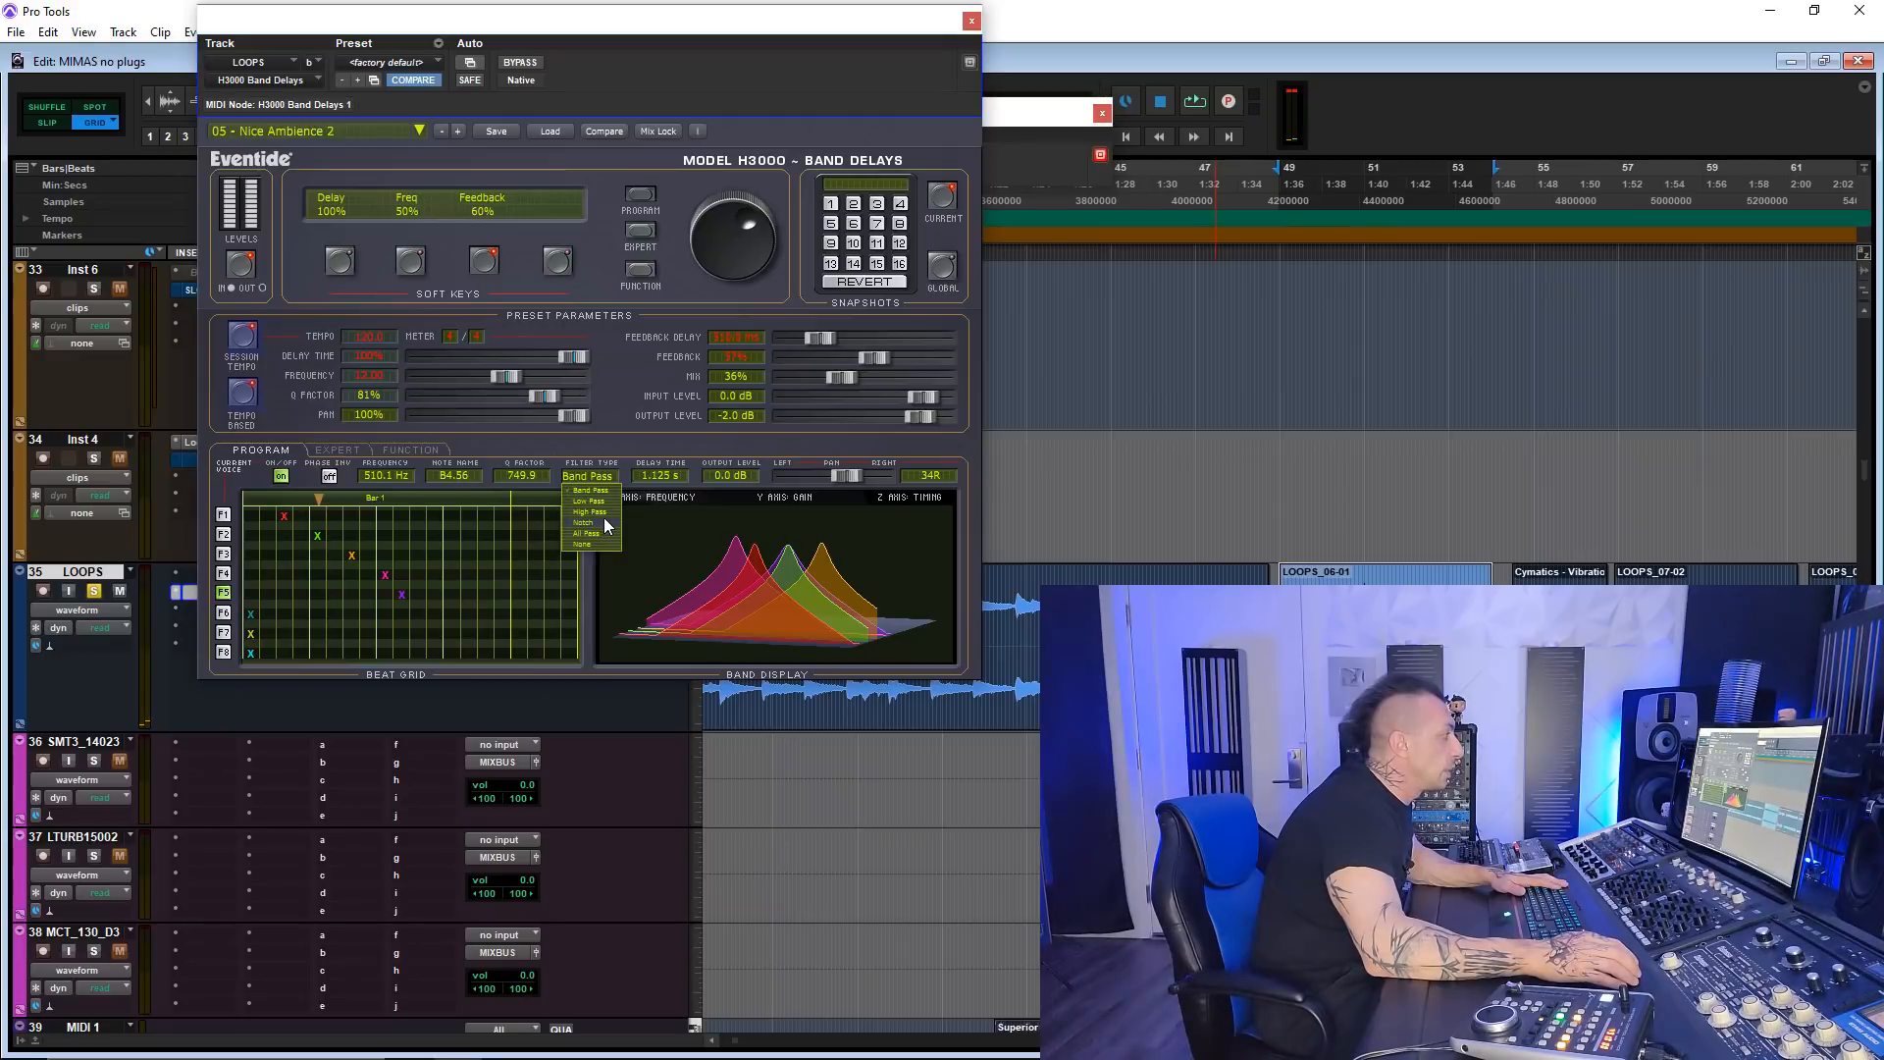
{"action": "left_click", "coordinate": [594, 522]}
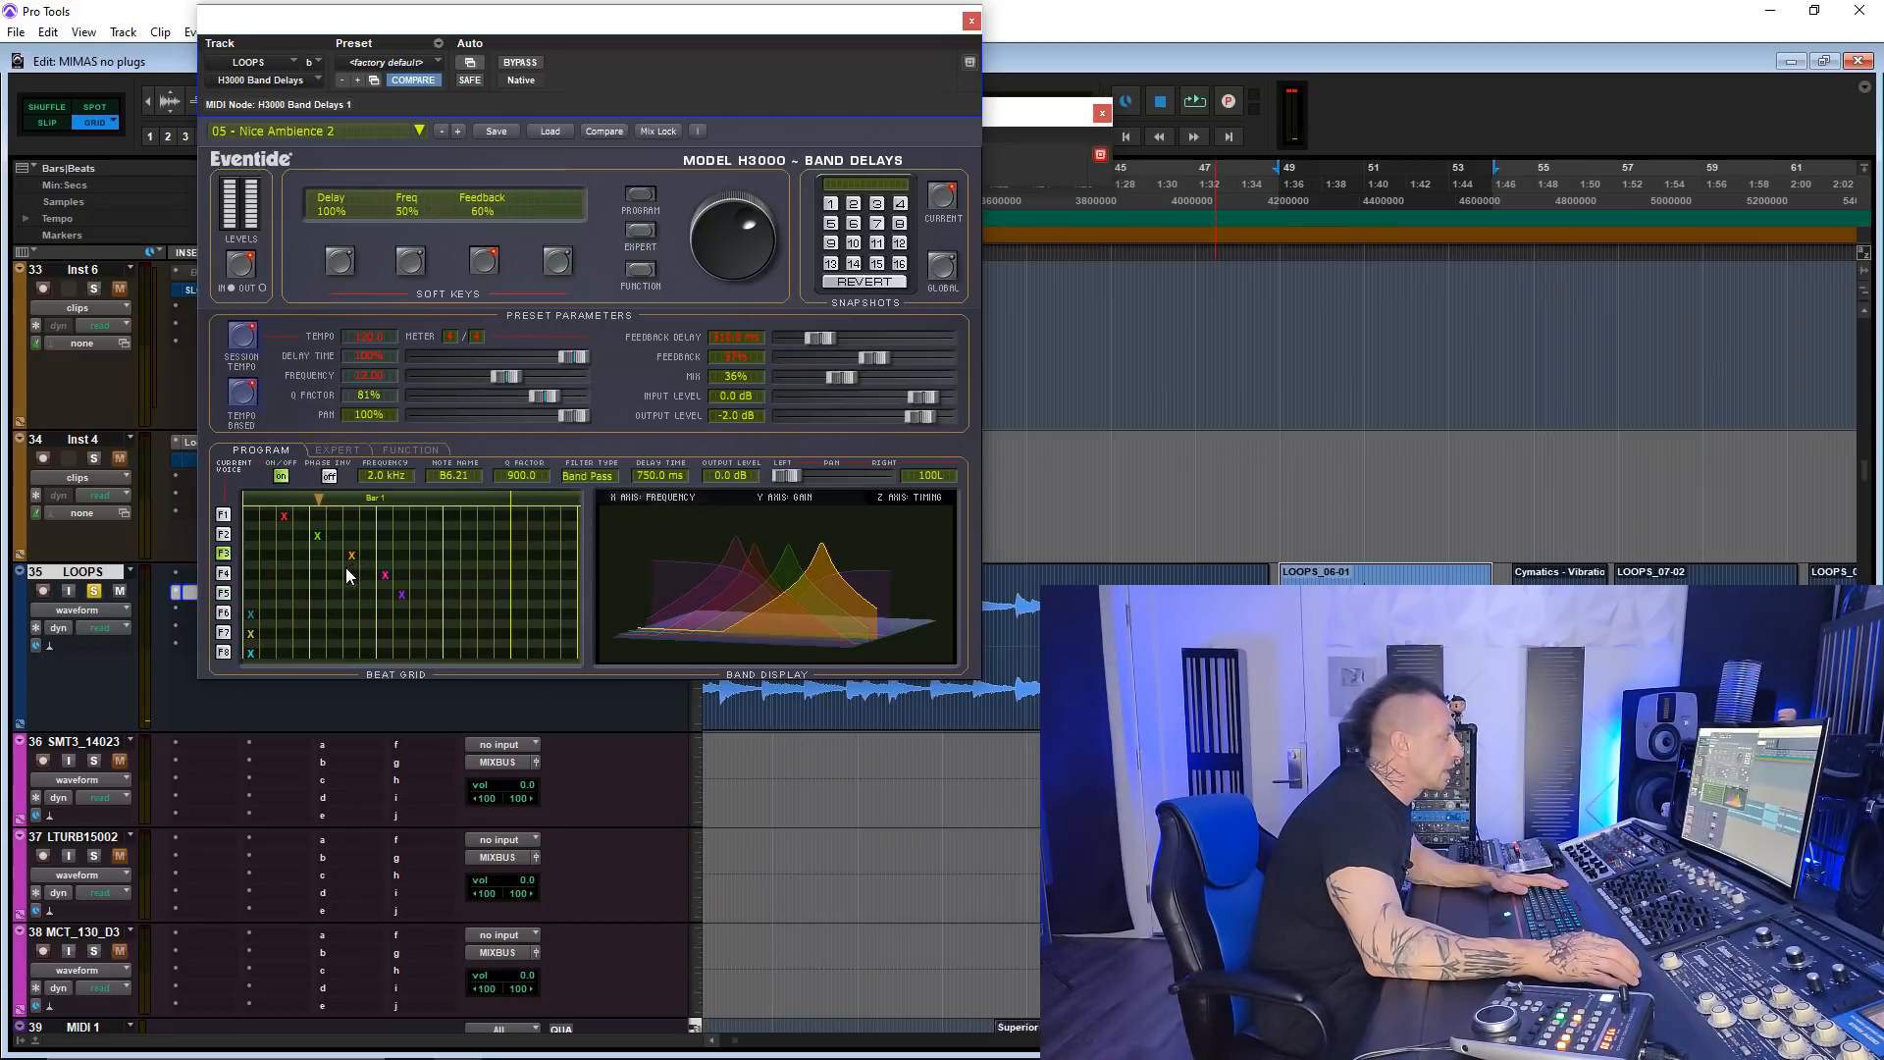
- Replace H3000 Band Delays on the LOOPS track with Eventide's H3000 Factory (stereo) plug-in
{"action": "left_click", "coordinate": [260, 79]}
{"action": "mouse_move", "coordinate": [373, 181]}
{"action": "mouse_move", "coordinate": [517, 694]}
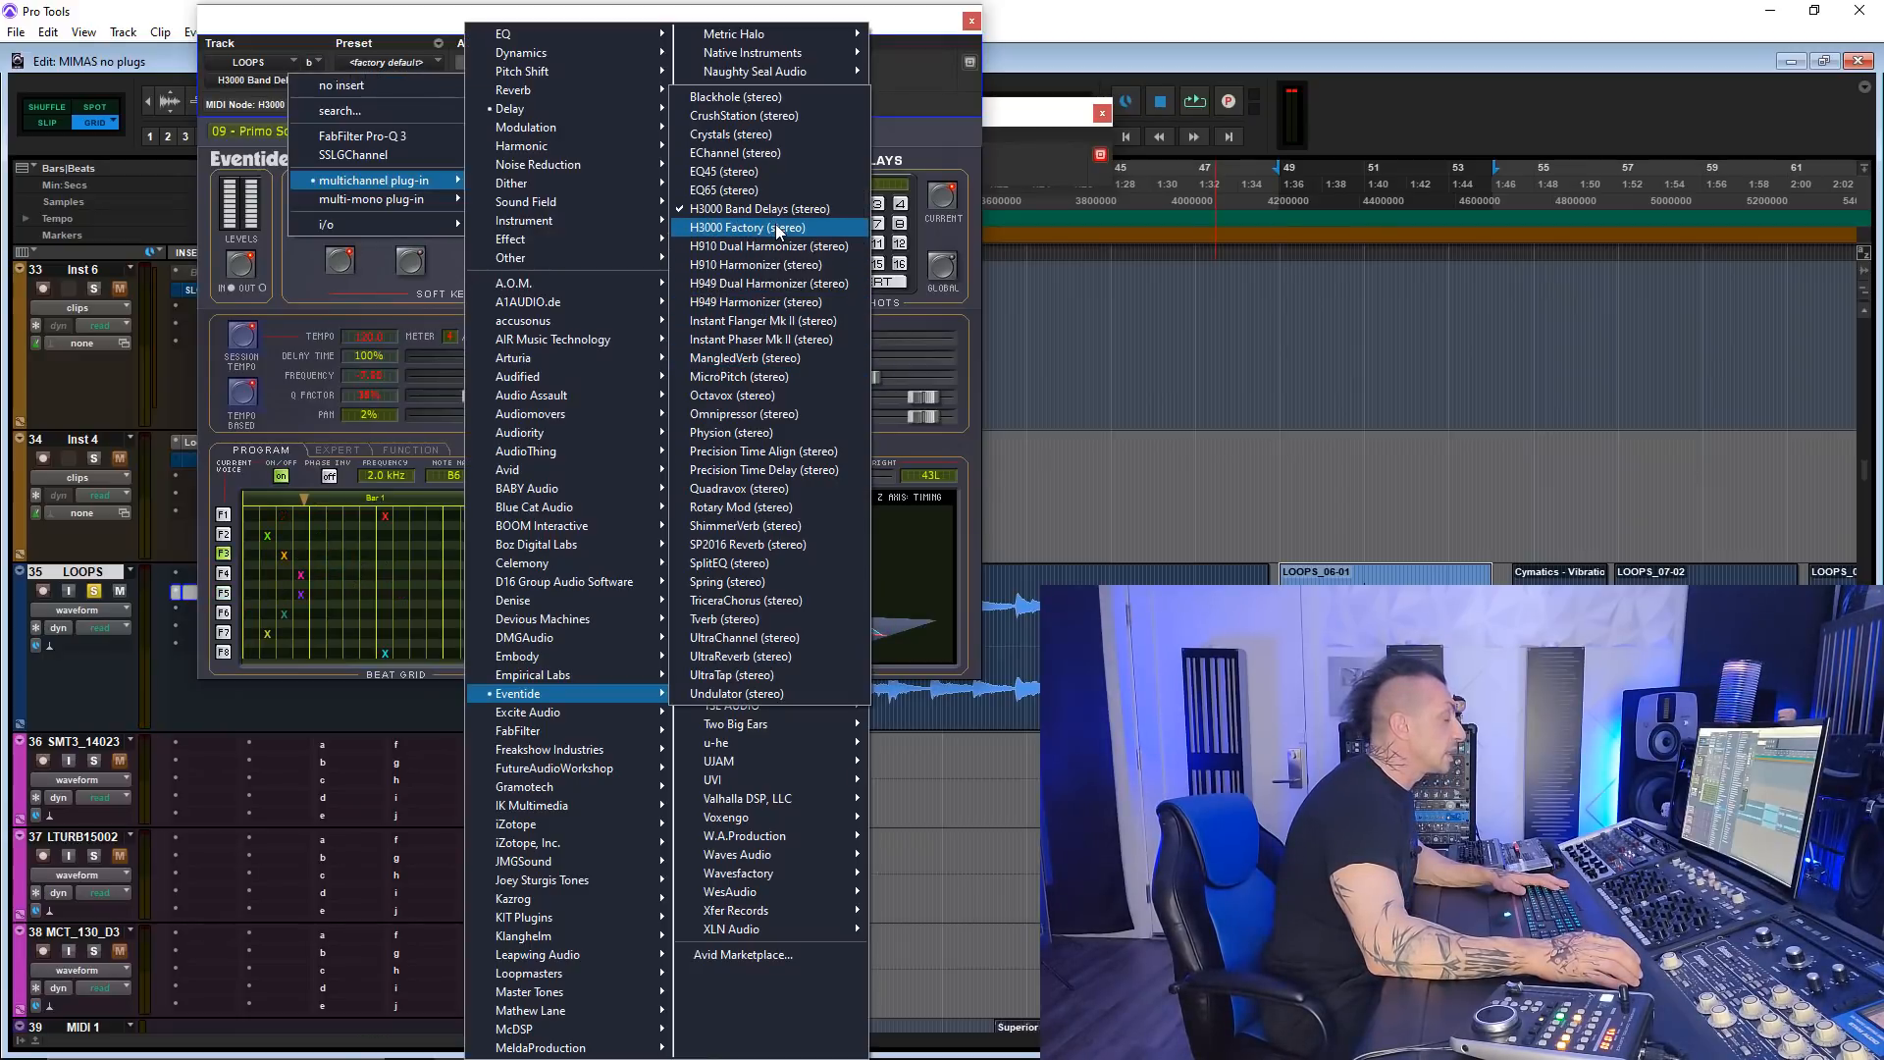
{"action": "left_click", "coordinate": [776, 227]}
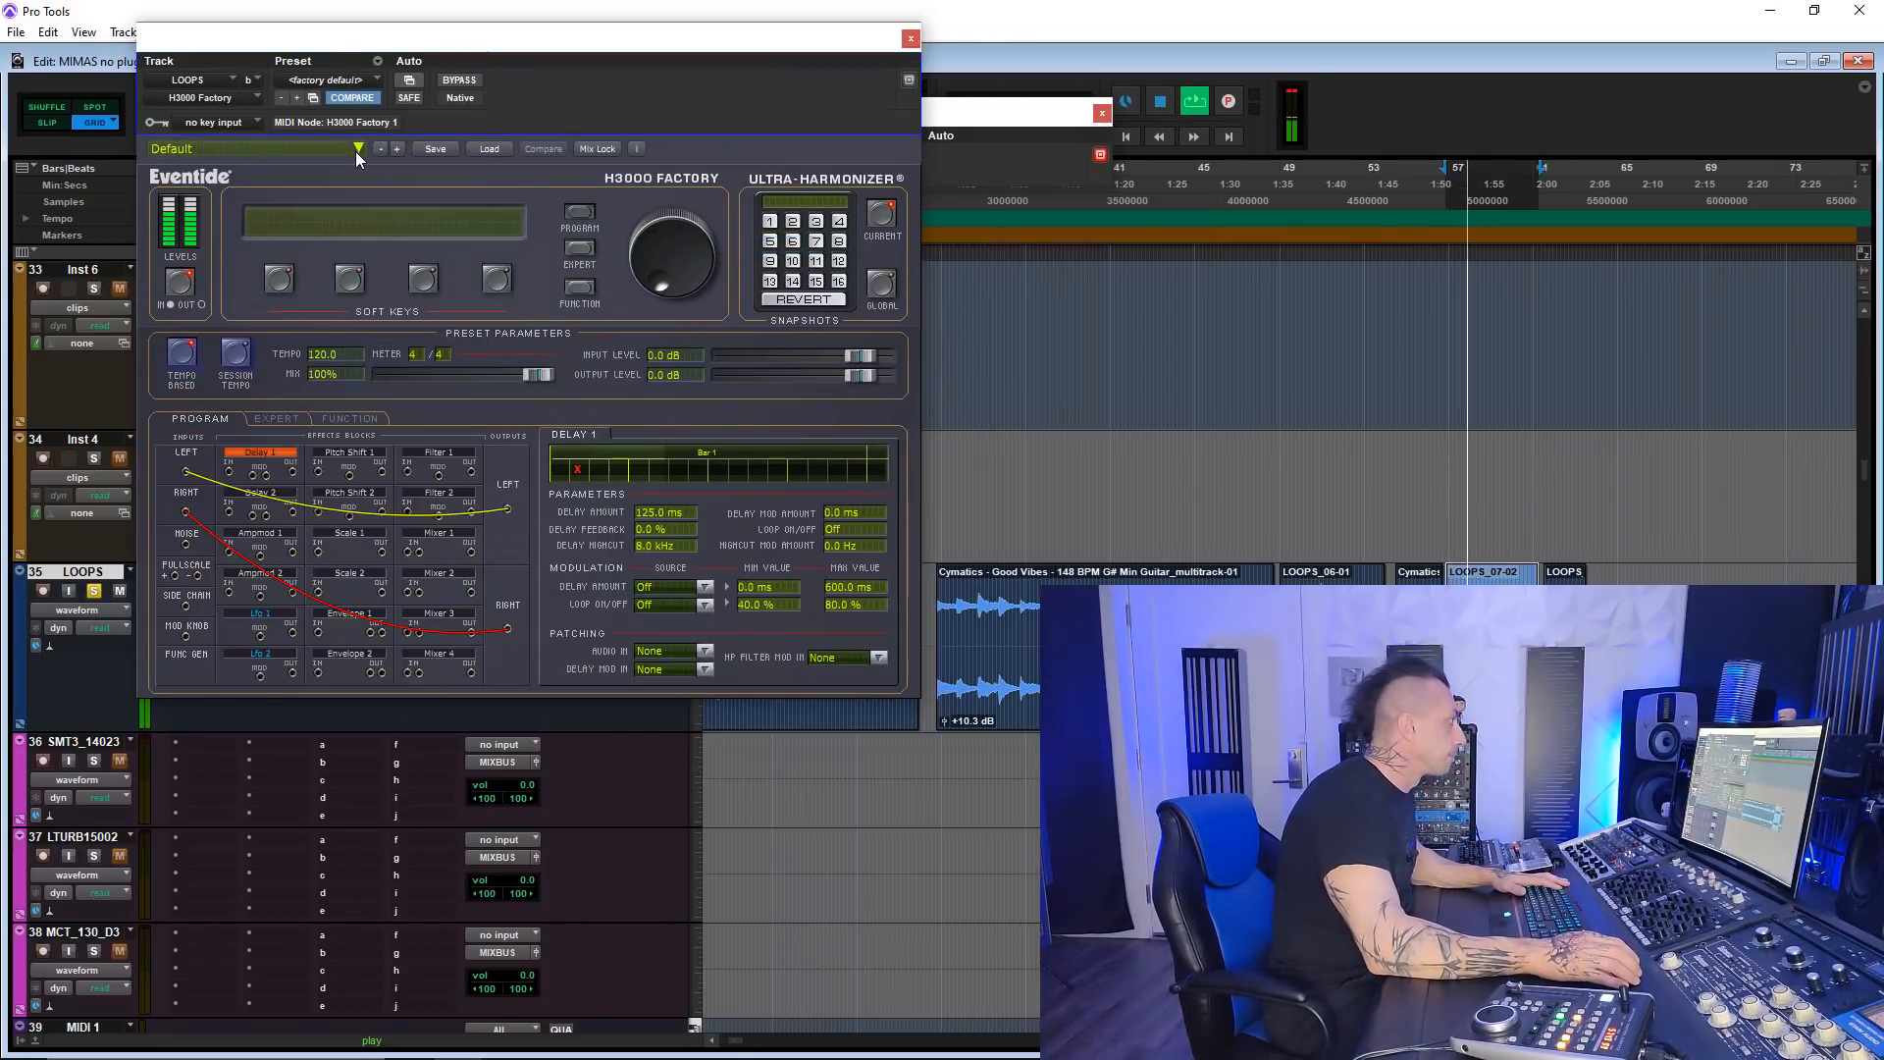
- Load the 155-ANALOG DELAYS 2 preset from the H3000 Legacy category while LOOPS_07-02 plays
{"action": "left_click", "coordinate": [358, 149]}
{"action": "mouse_move", "coordinate": [536, 159]}
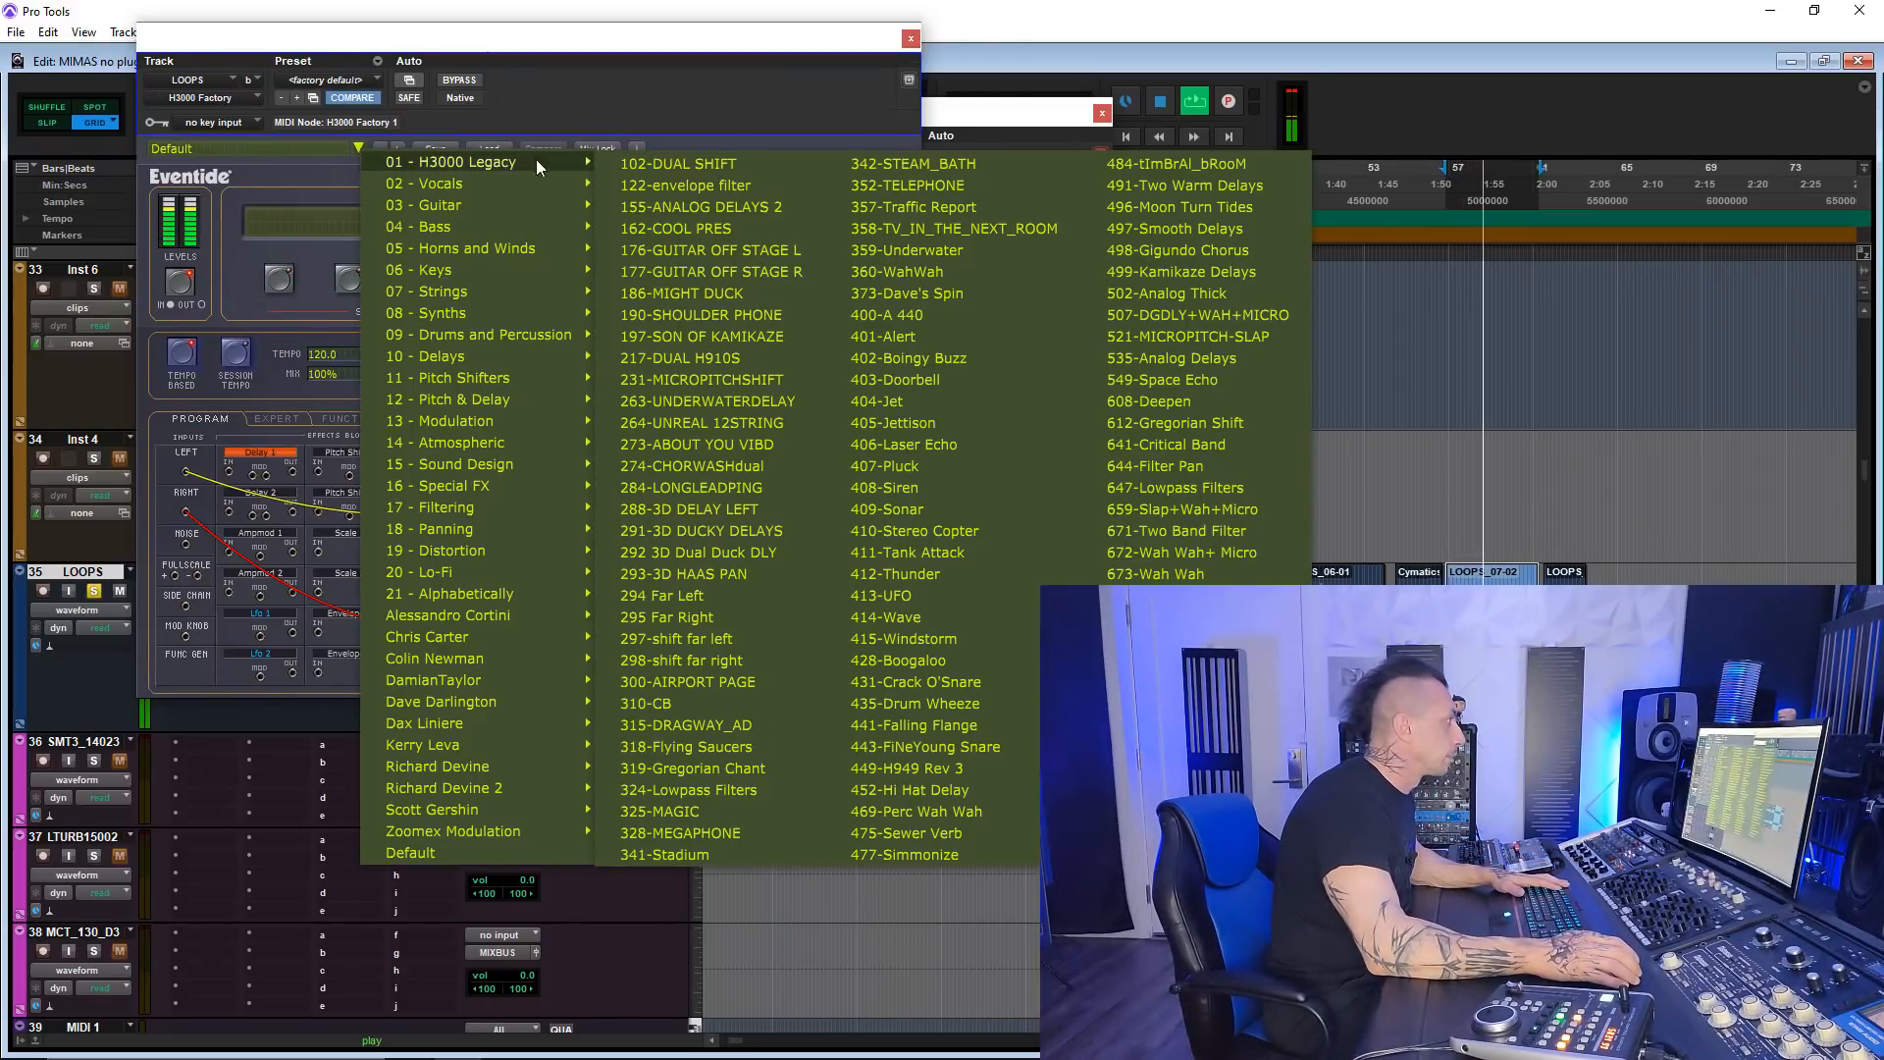
{"action": "left_click", "coordinate": [704, 204]}
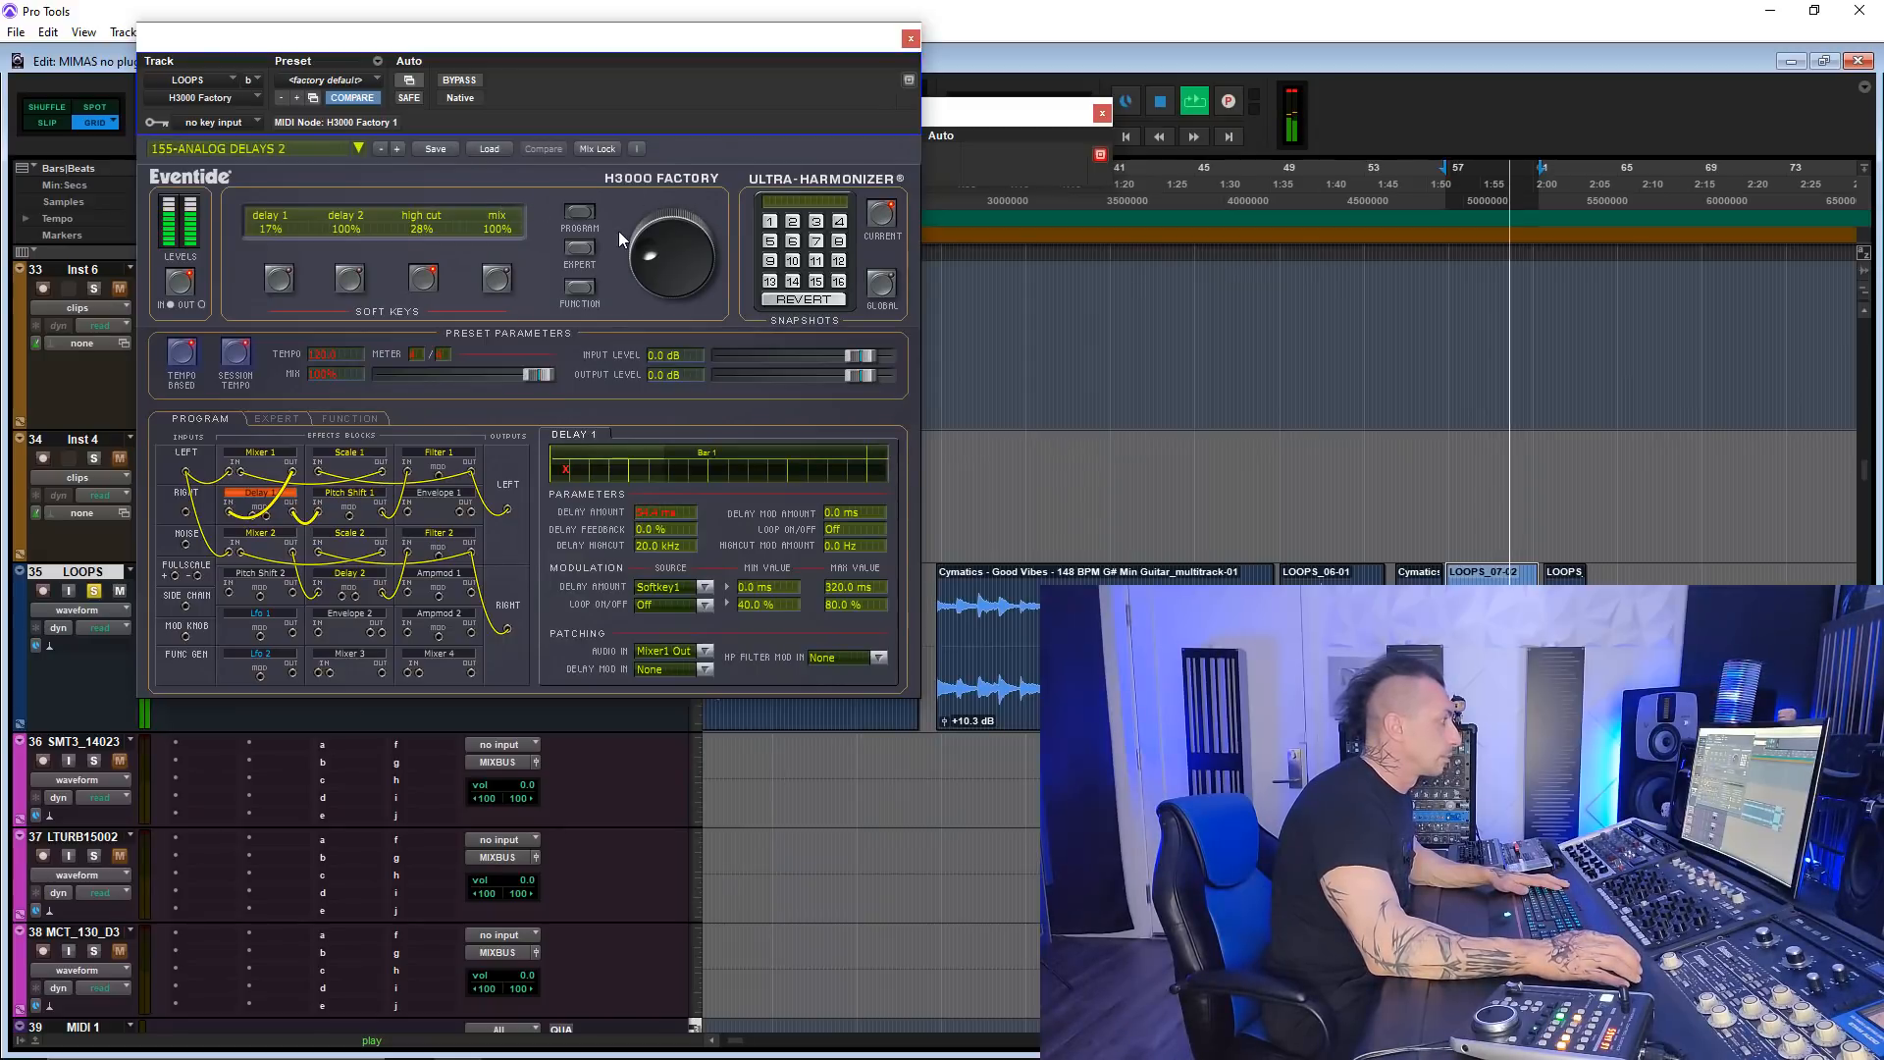
{"action": "left_click_drag", "start_coordinate": [655, 56], "coordinate": [737, 53]}
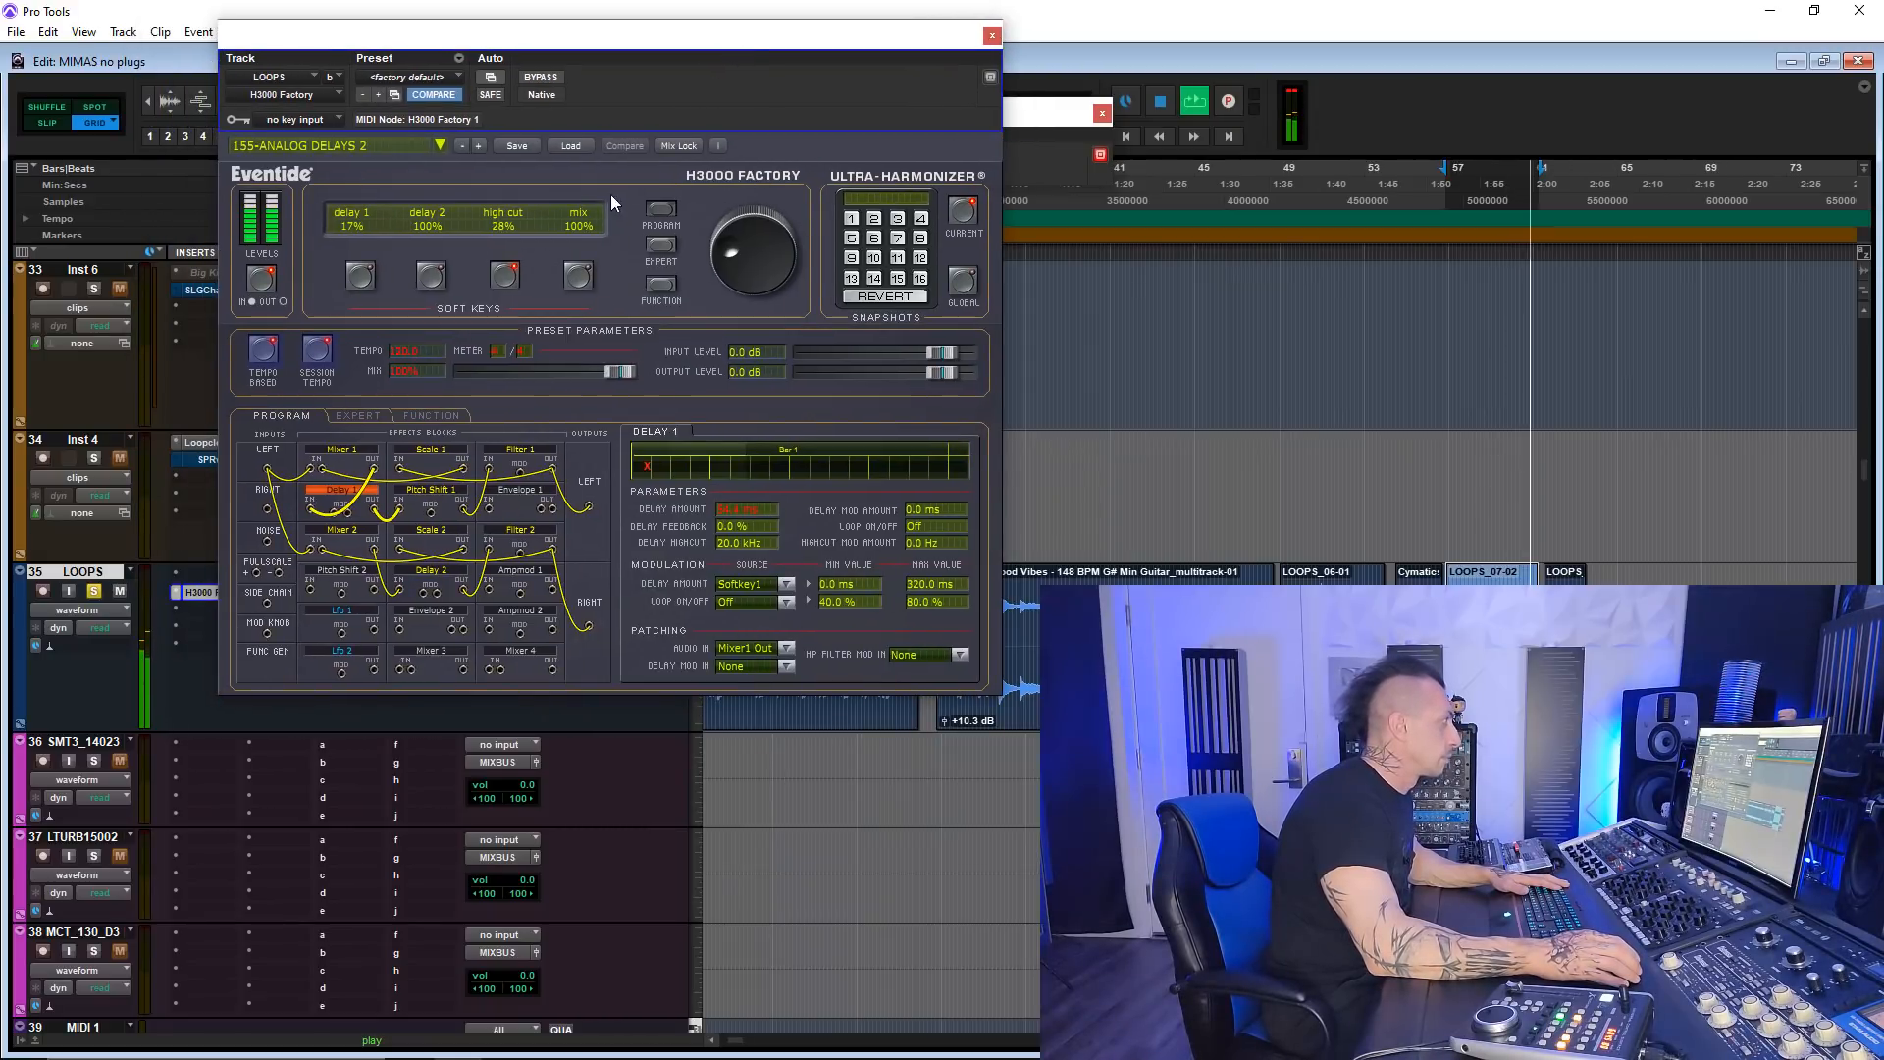
- Audition the 162-COOL PRES and 176-GUITAR OFF STAGE L presets on the last LOOPS clip, comparing the latter with the bypassed sound
{"action": "left_click", "coordinate": [479, 147]}
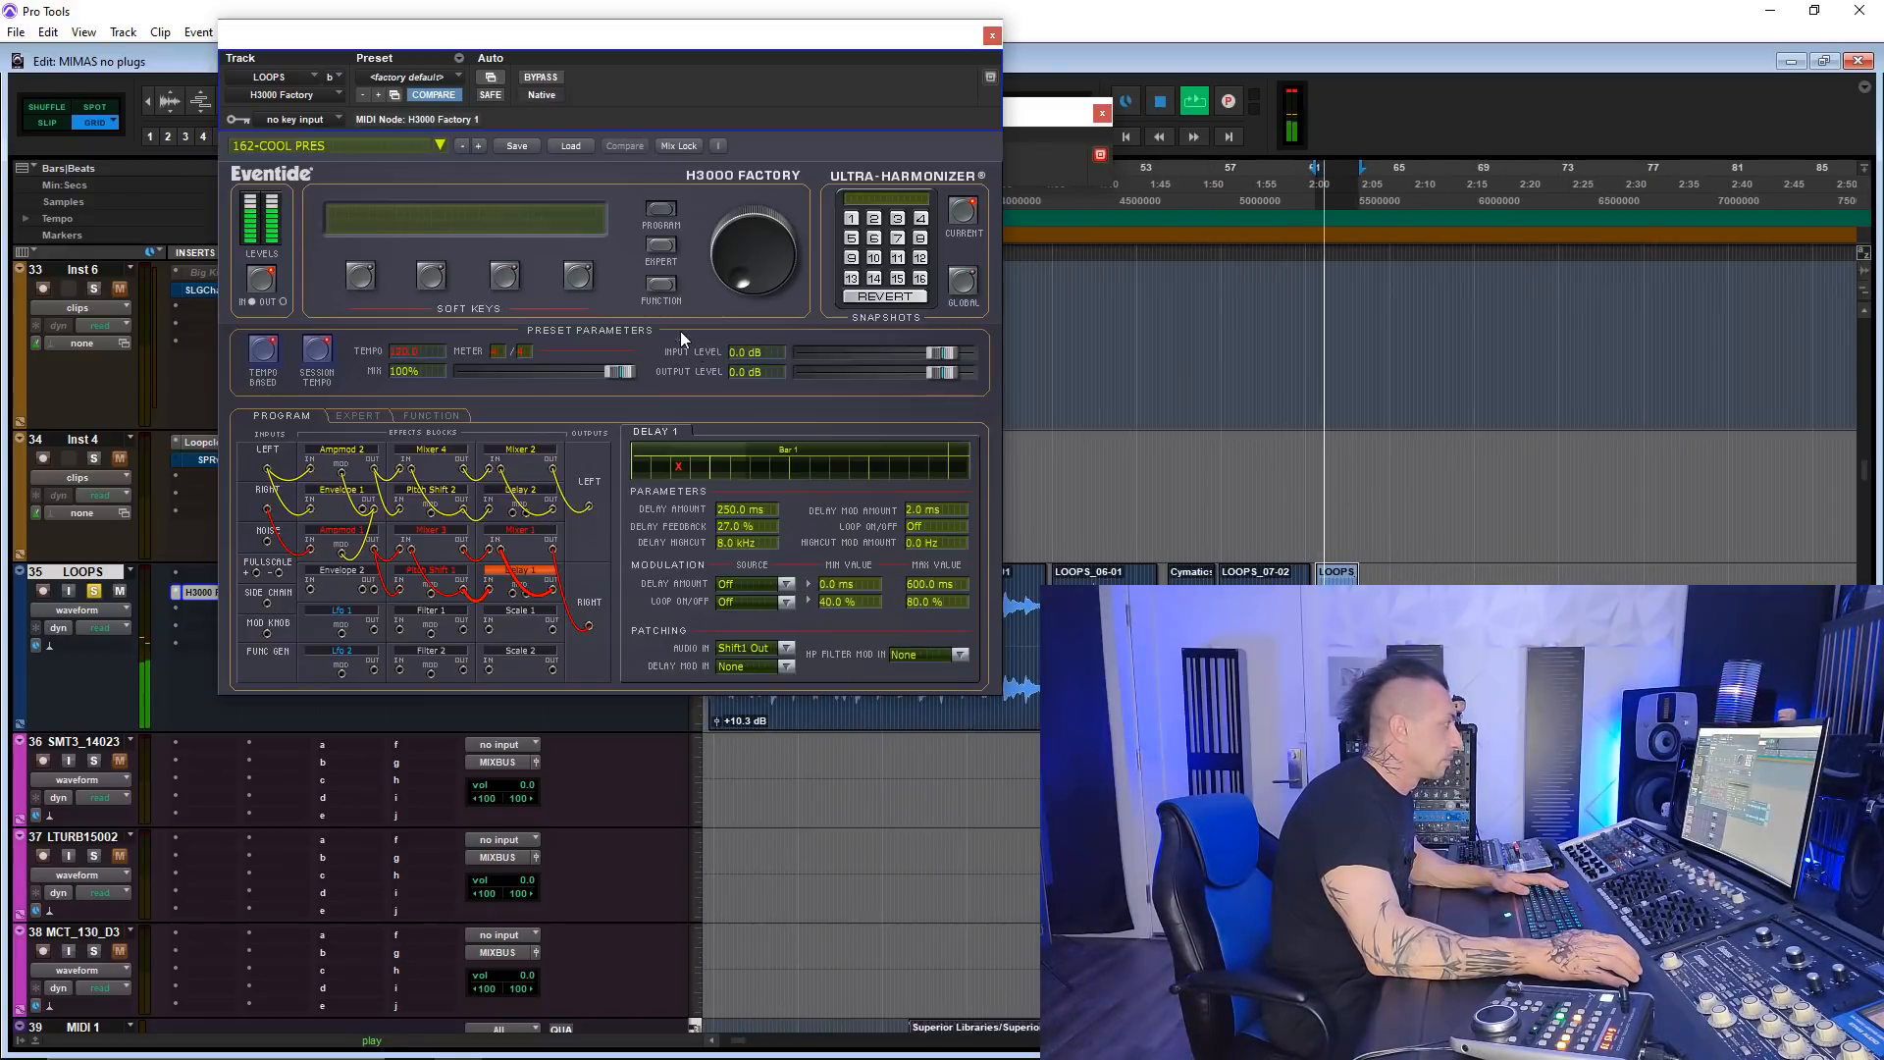
{"action": "left_click", "coordinate": [477, 149]}
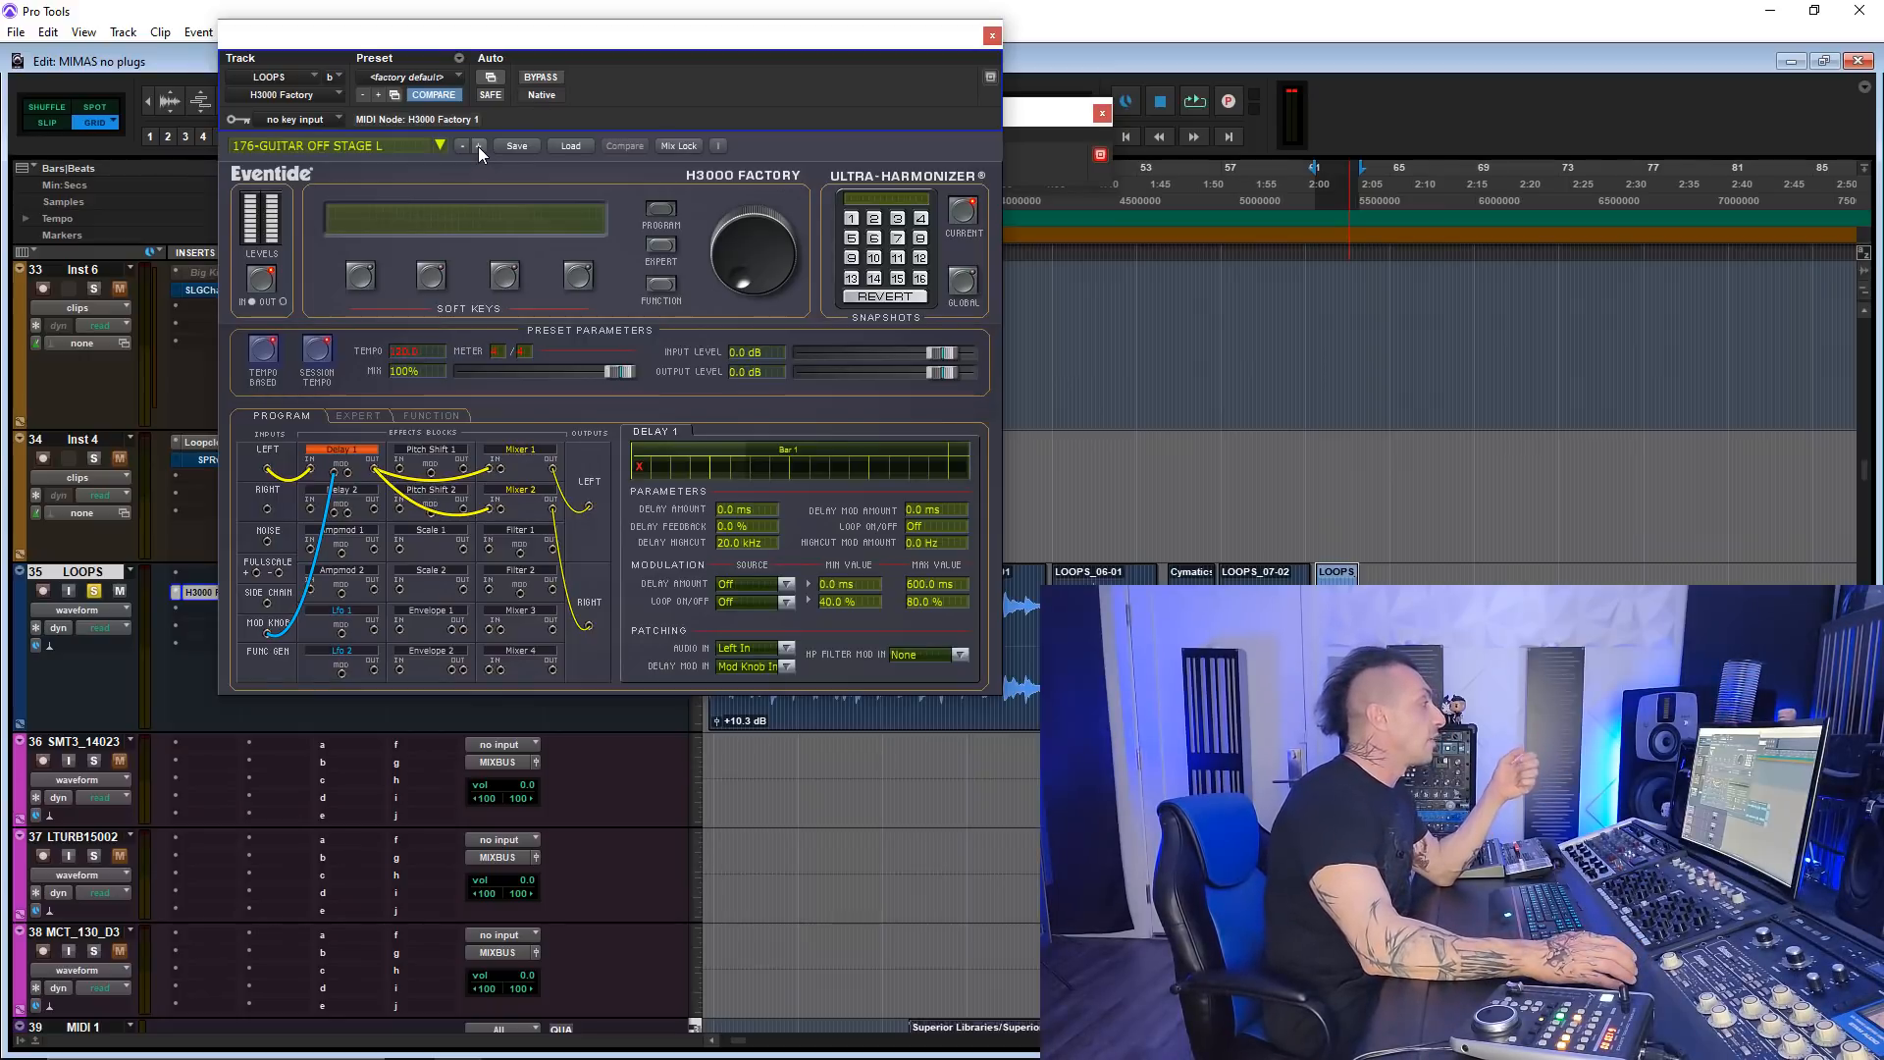
{"action": "key", "text": "space"}
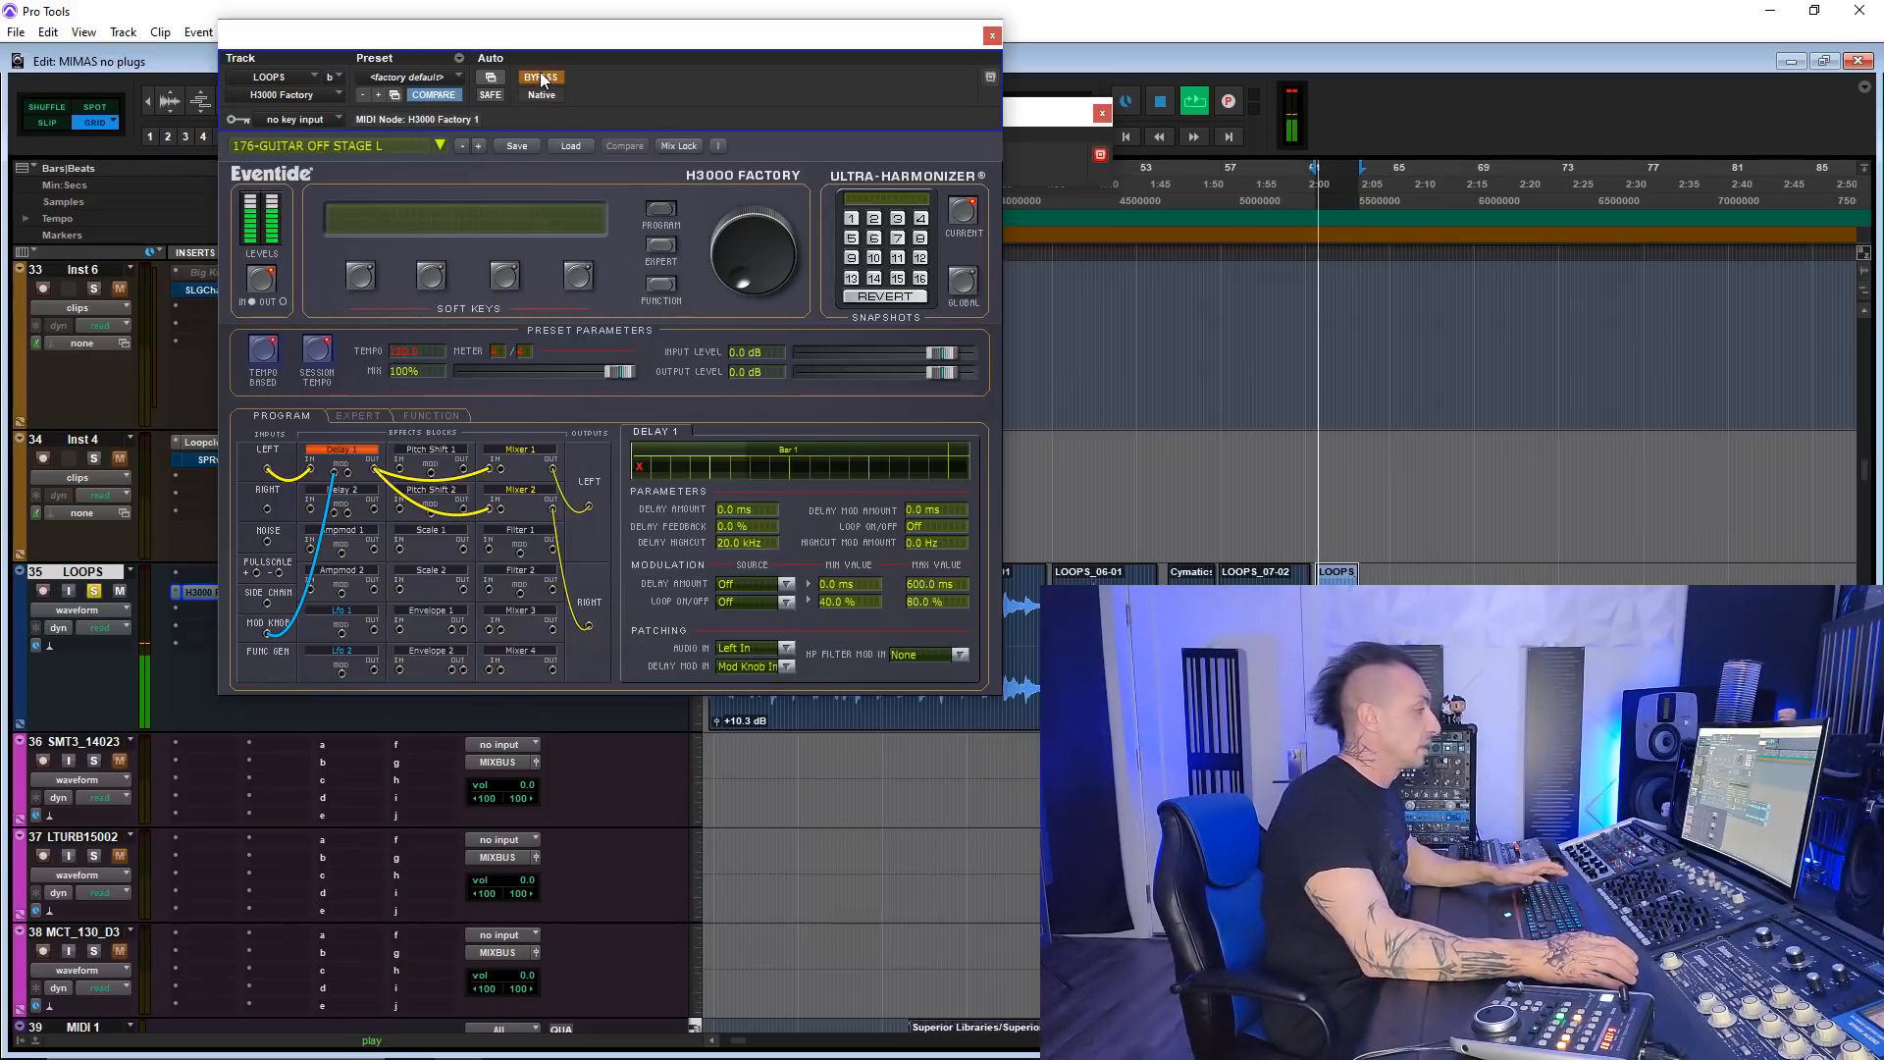
{"action": "left_click", "coordinate": [542, 81]}
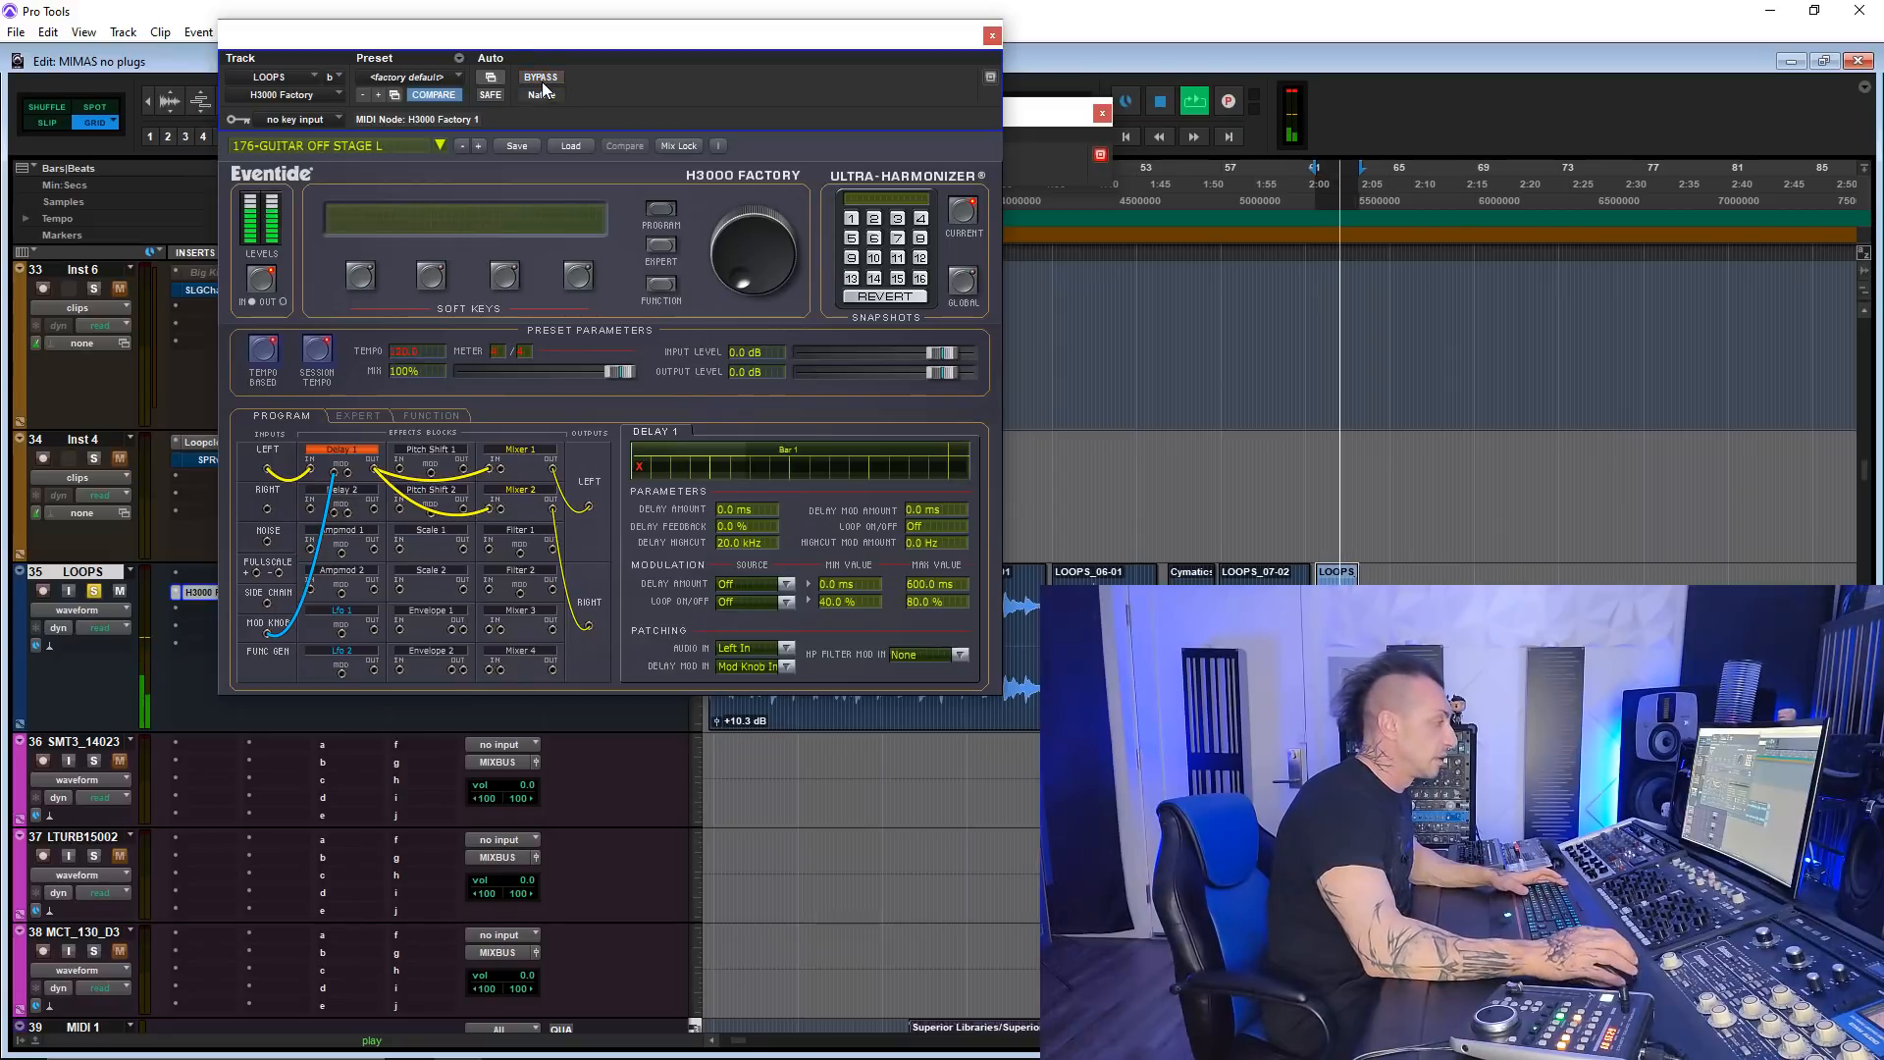
- Advance through 177-GUITAR OFF STAGE R to the 186-MIGHT DUCK preset and play the Cymatics guitar clip through it
{"action": "left_click", "coordinate": [479, 147]}
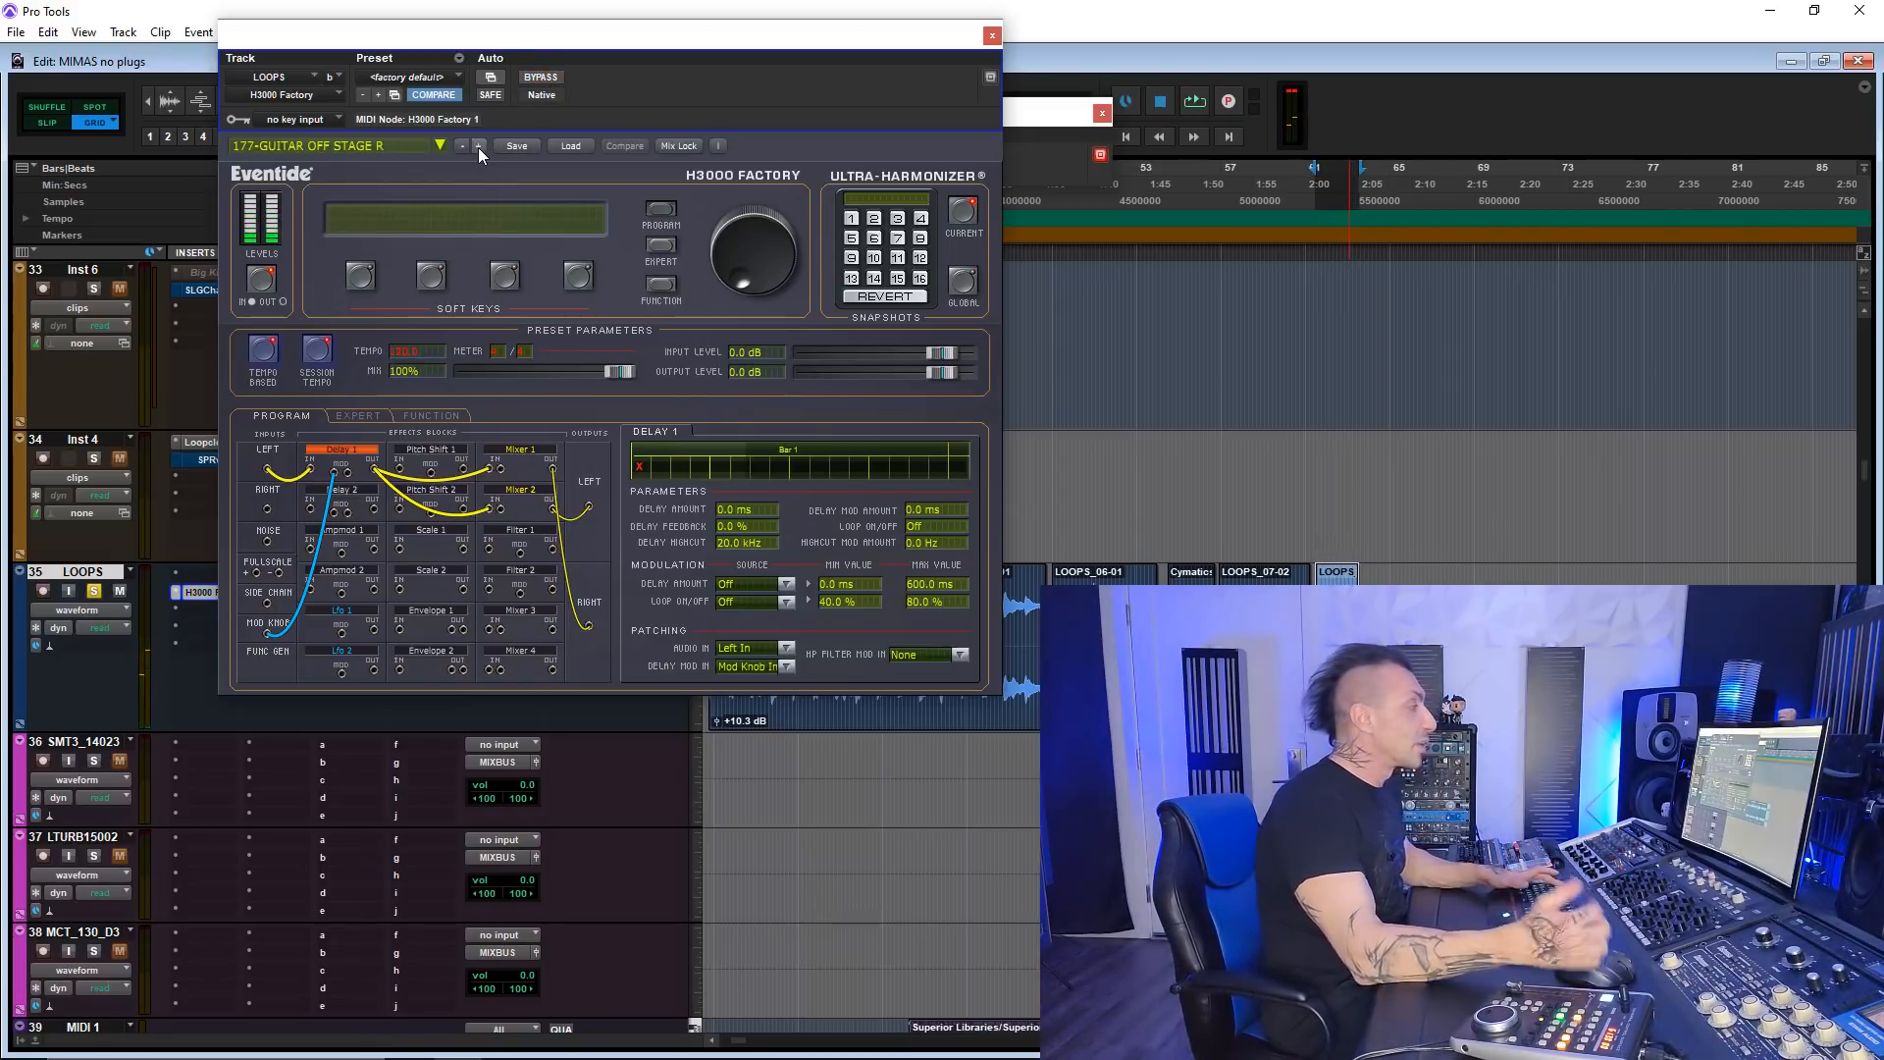
{"action": "left_click", "coordinate": [478, 146]}
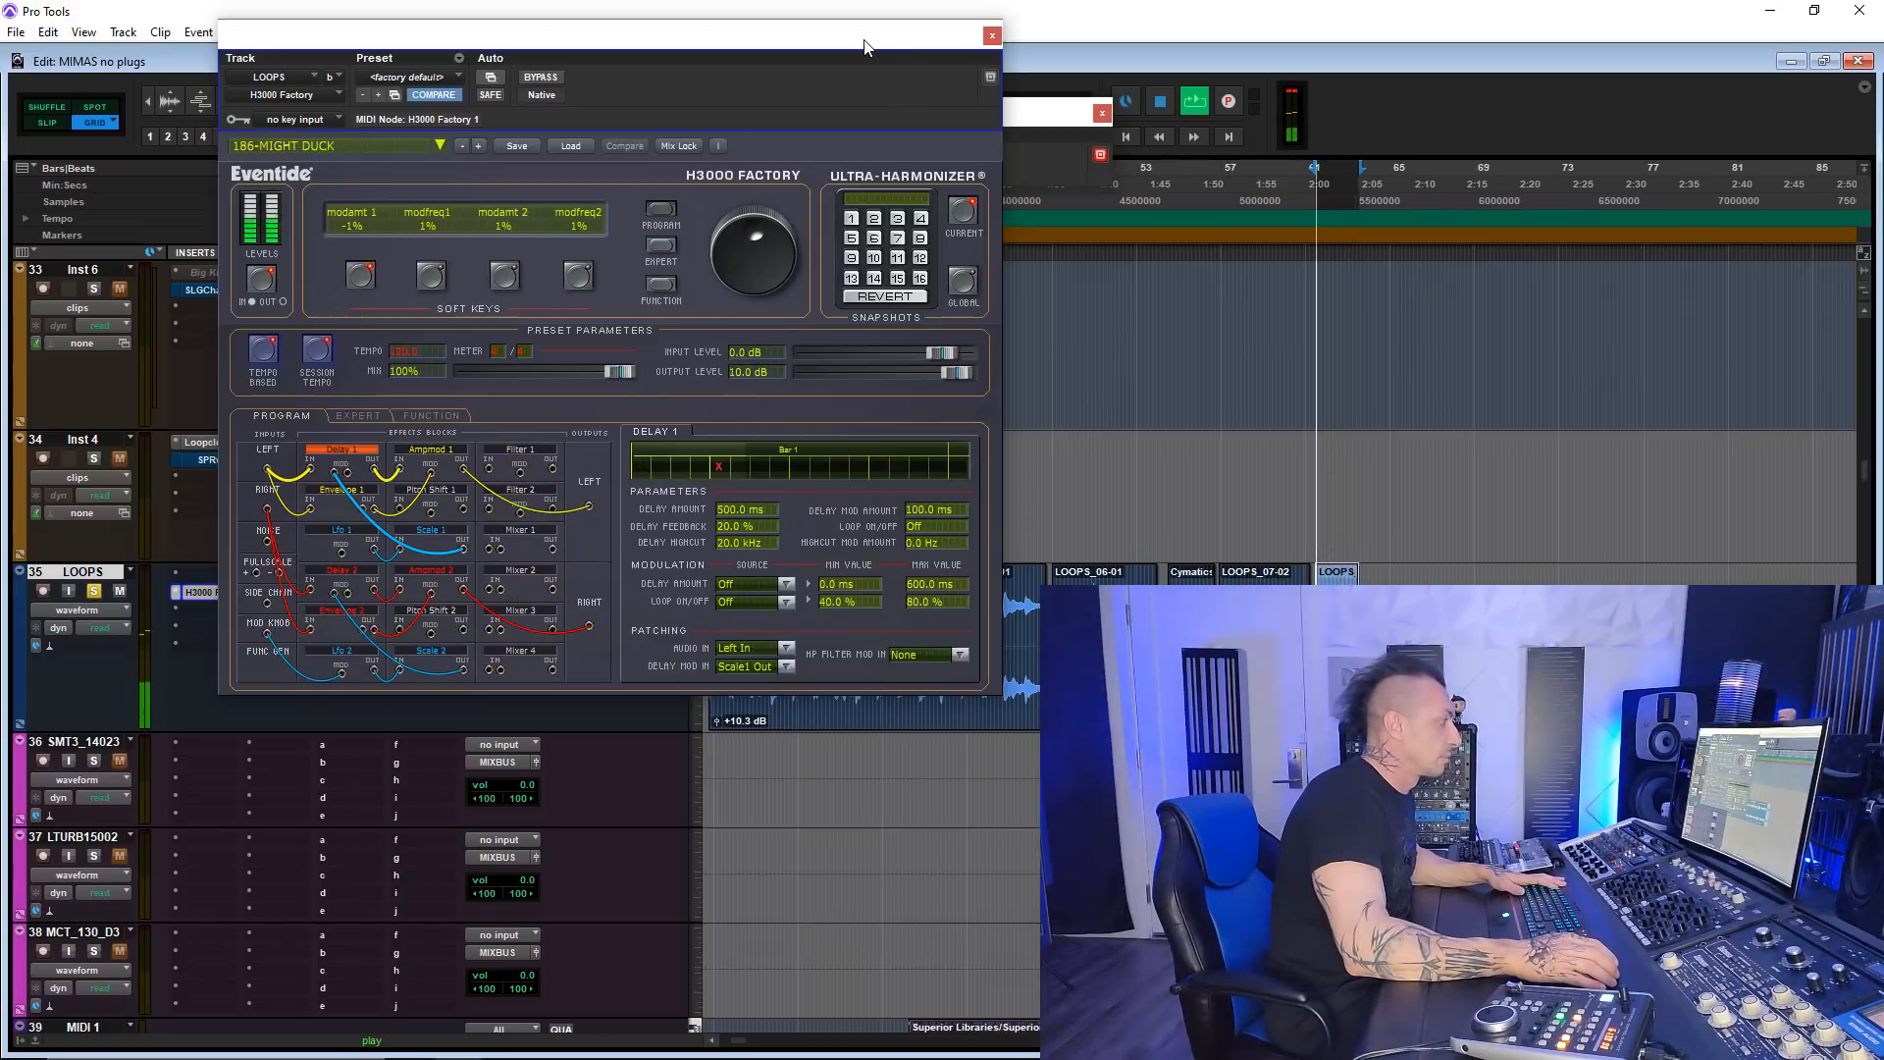
{"action": "key", "text": "space"}
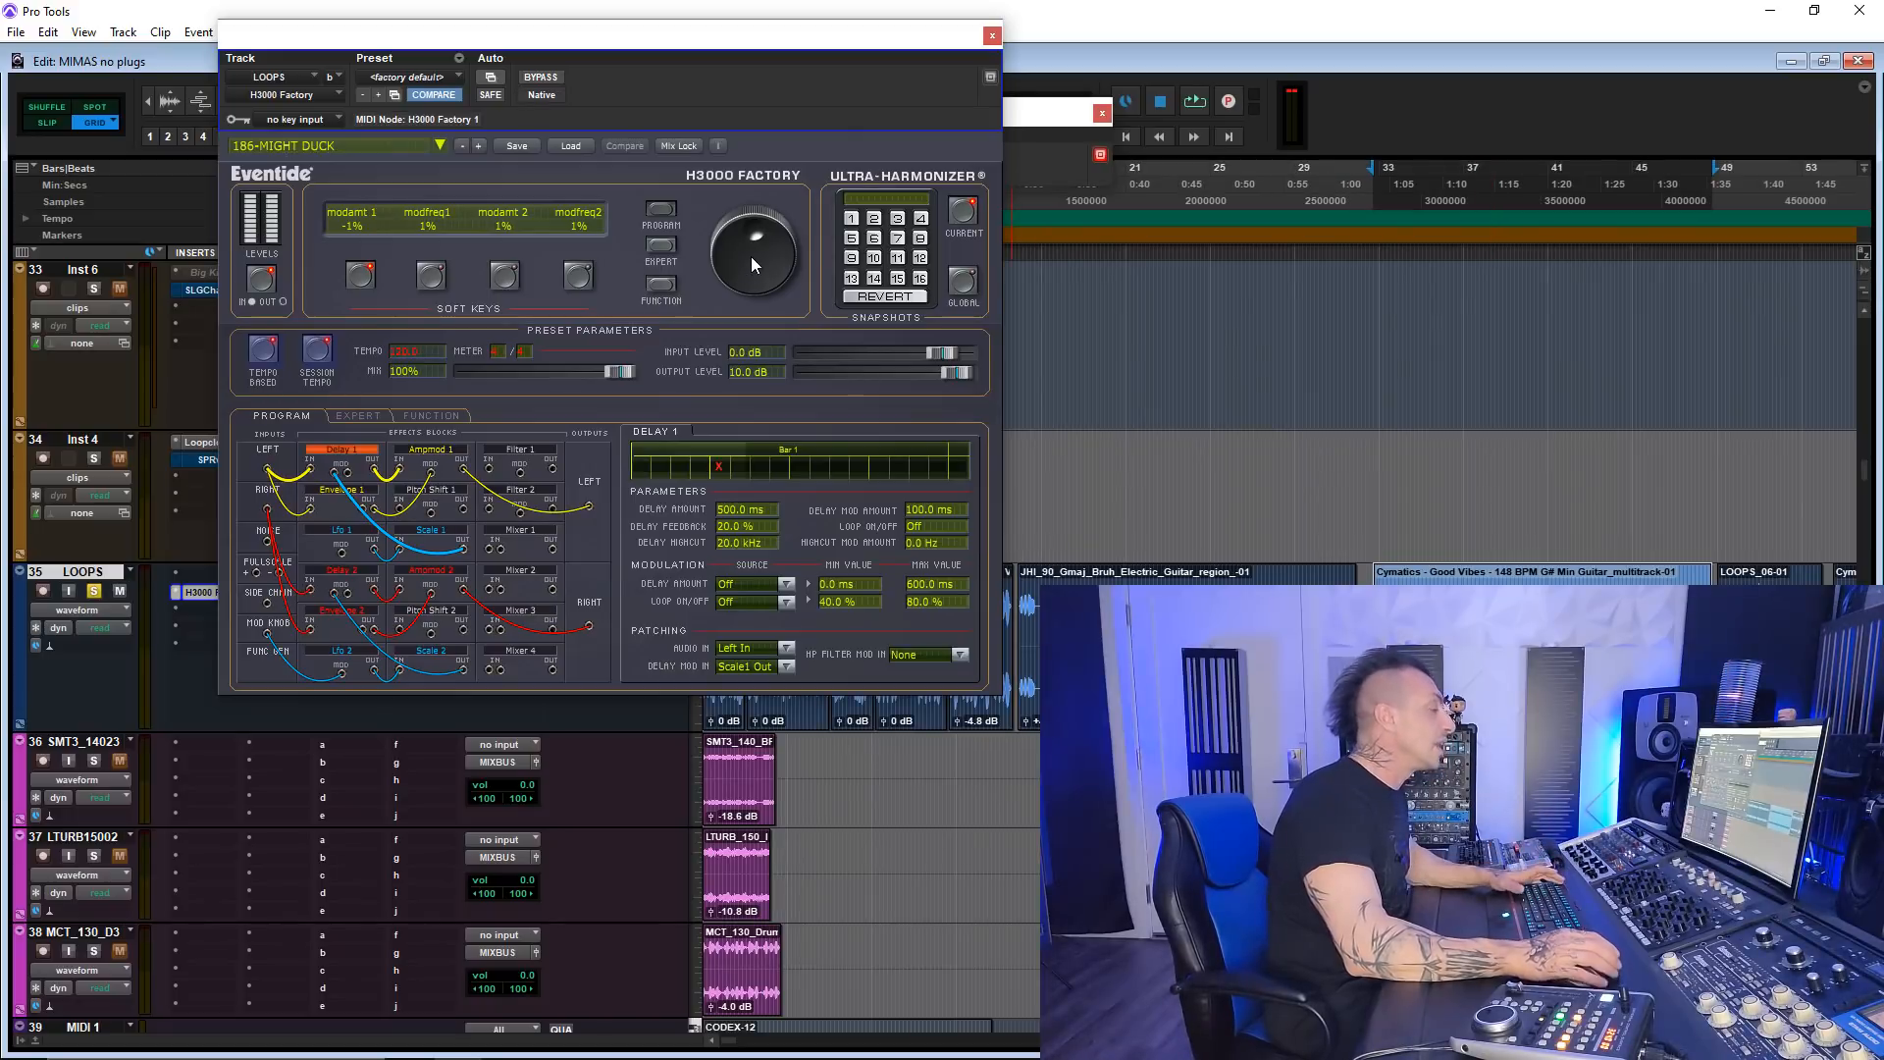
{"action": "key", "text": "space"}
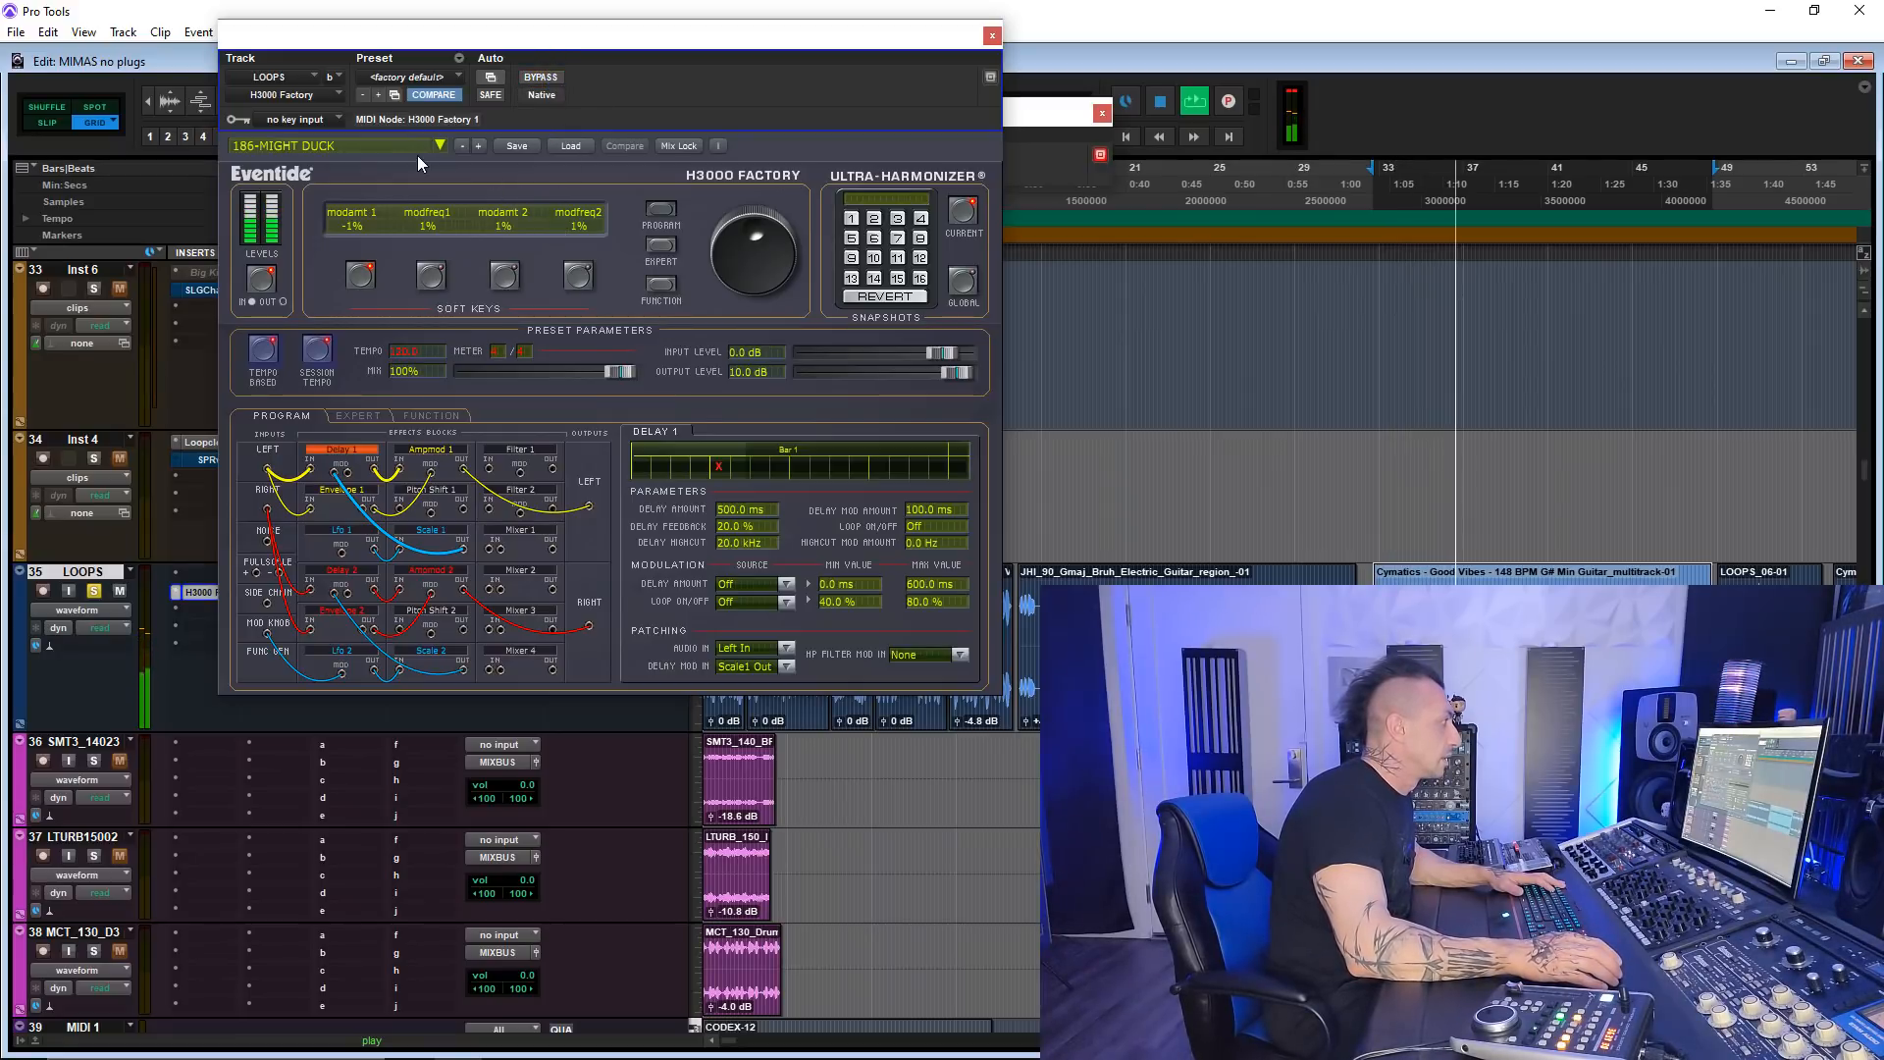
- Audition 190-SHOULDER PHONE, 197-SON OF KAMIKAZE and 217-DUAL H910S on the guitar clip, and browse the H3000 Factory preset categories
{"action": "left_click", "coordinate": [478, 145]}
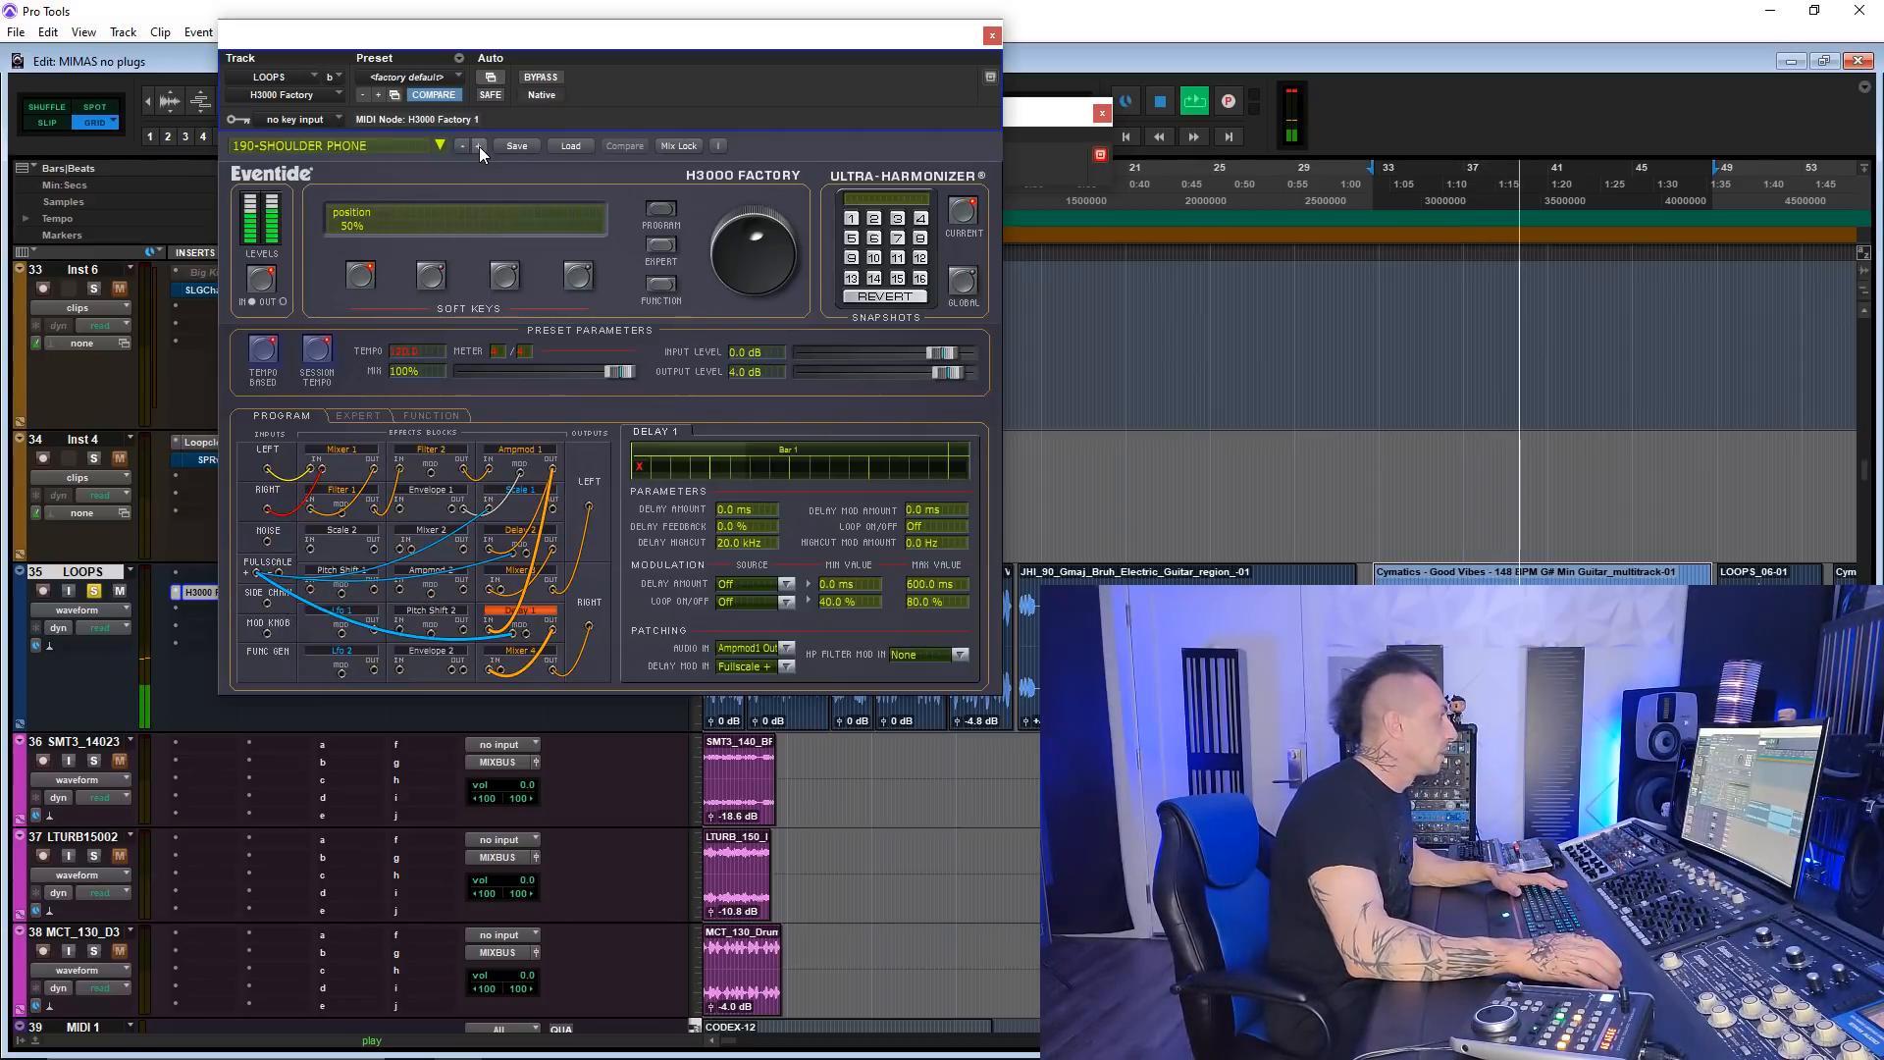
{"action": "left_click", "coordinate": [479, 145]}
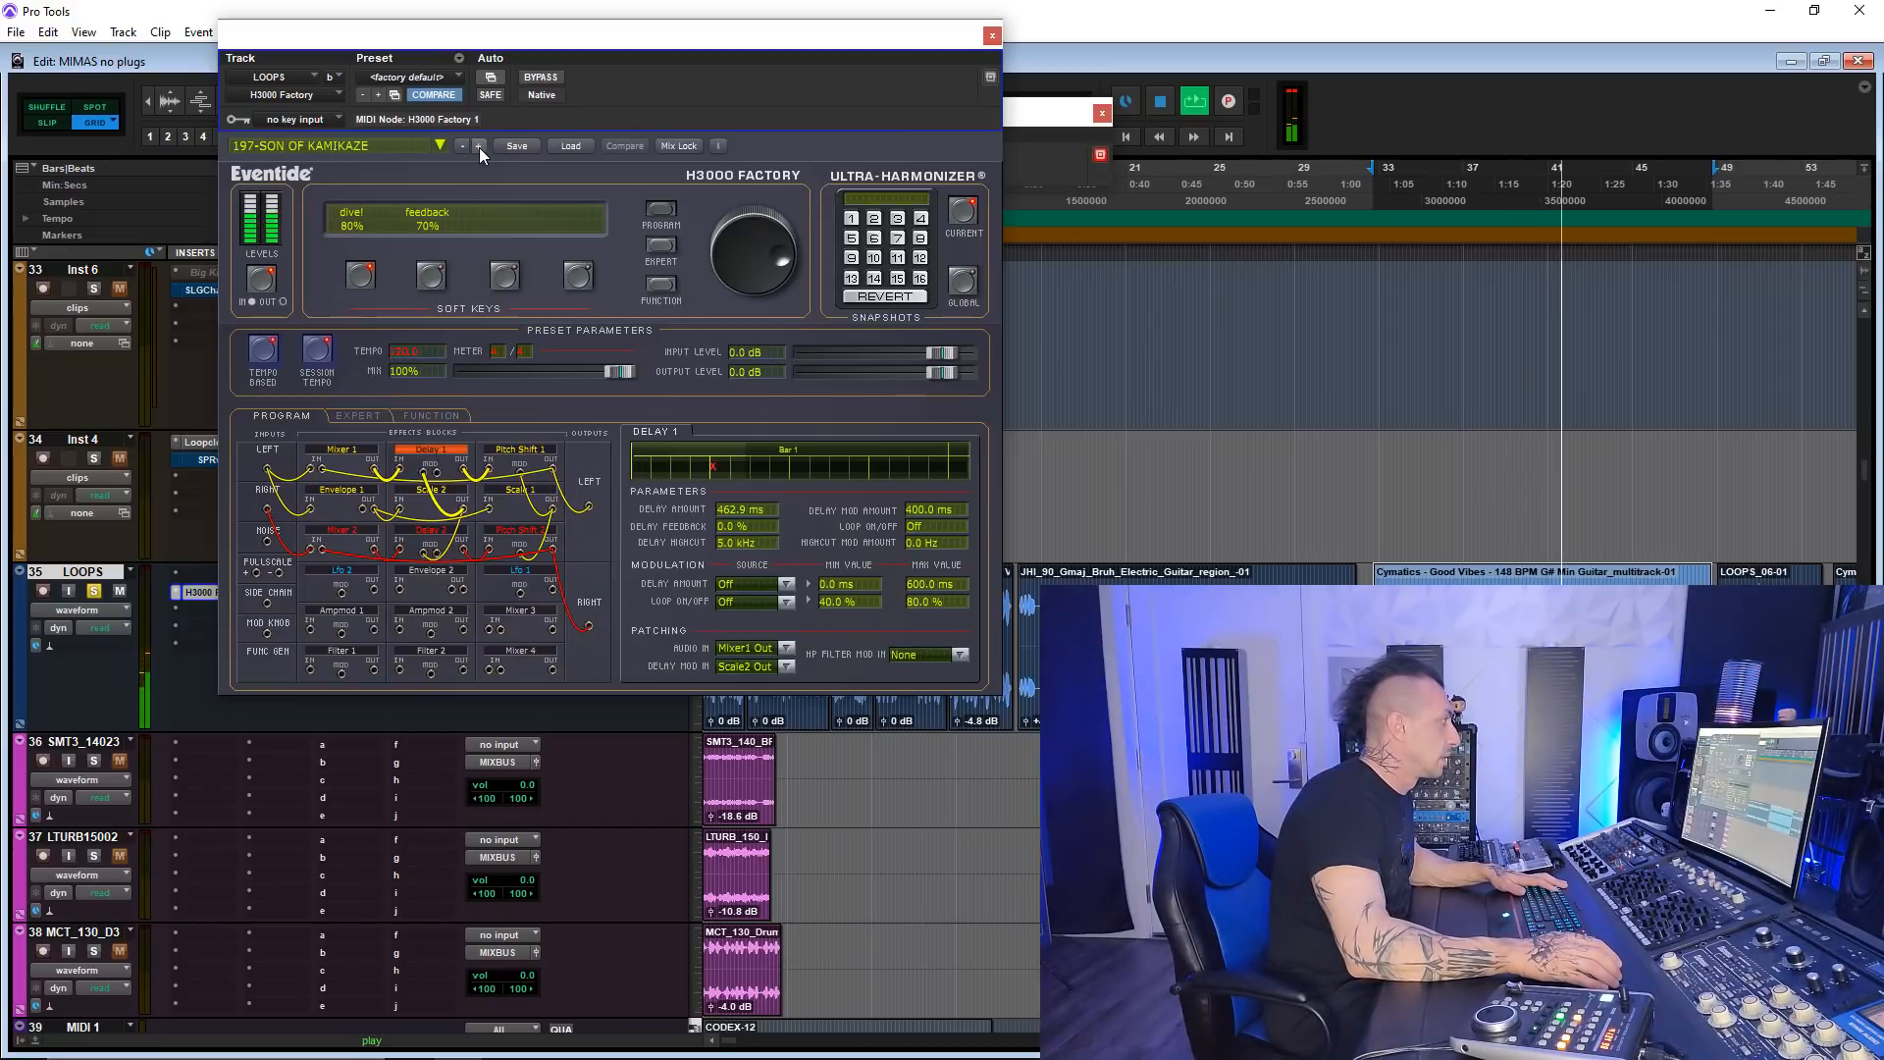
{"action": "left_click", "coordinate": [479, 147]}
{"action": "left_click", "coordinate": [397, 147]}
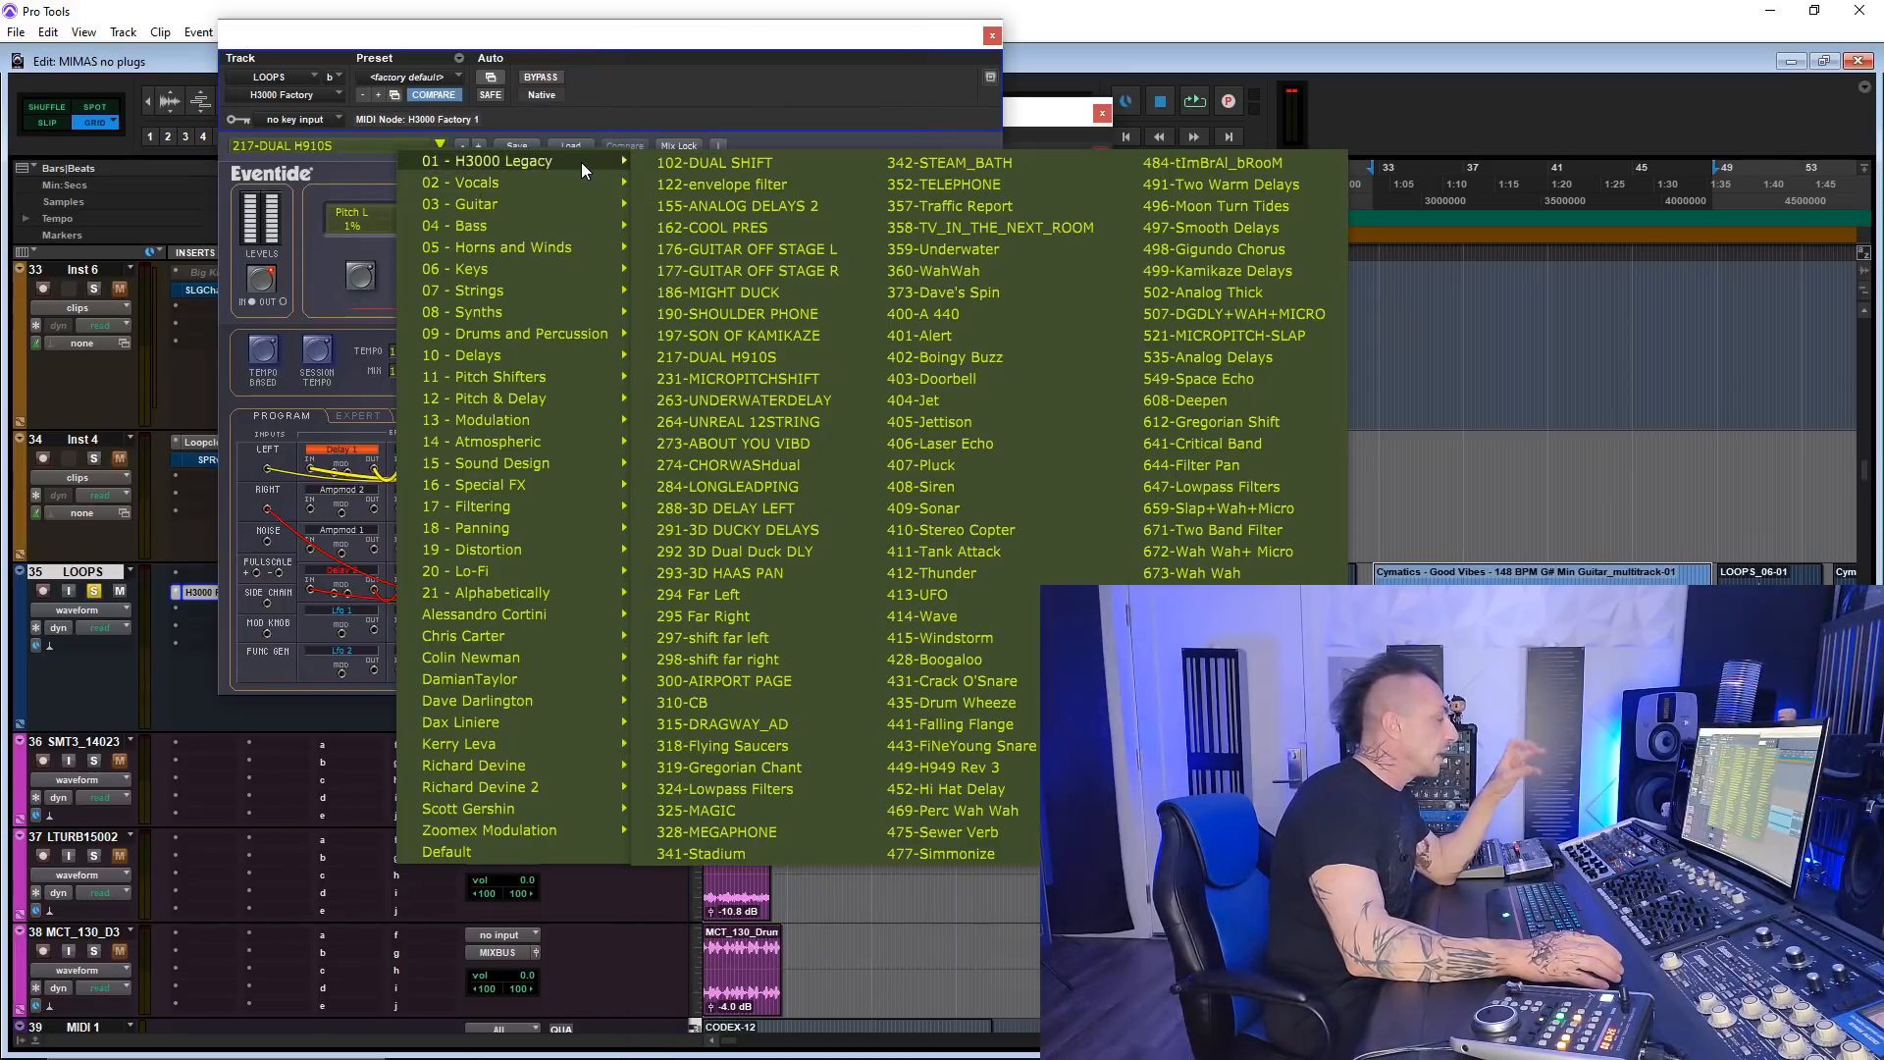
{"action": "mouse_move", "coordinate": [571, 190]}
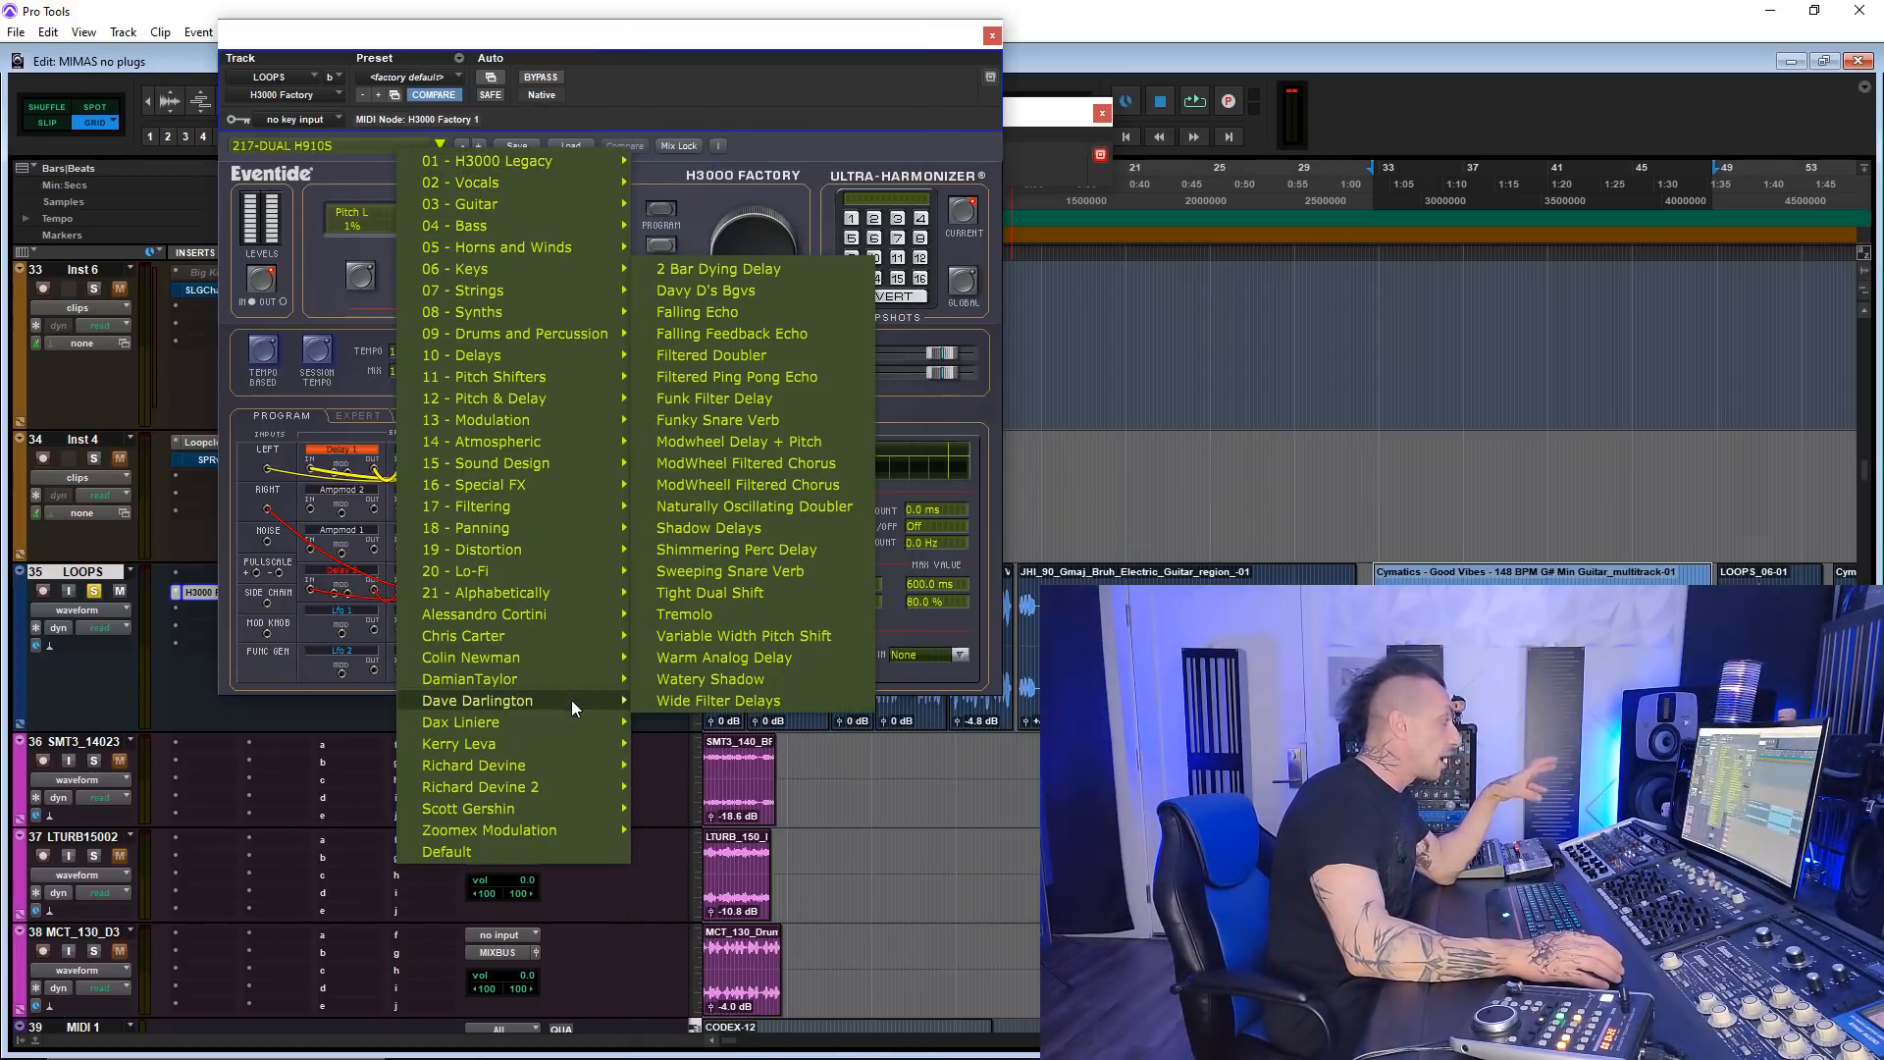
{"action": "mouse_move", "coordinate": [563, 555]}
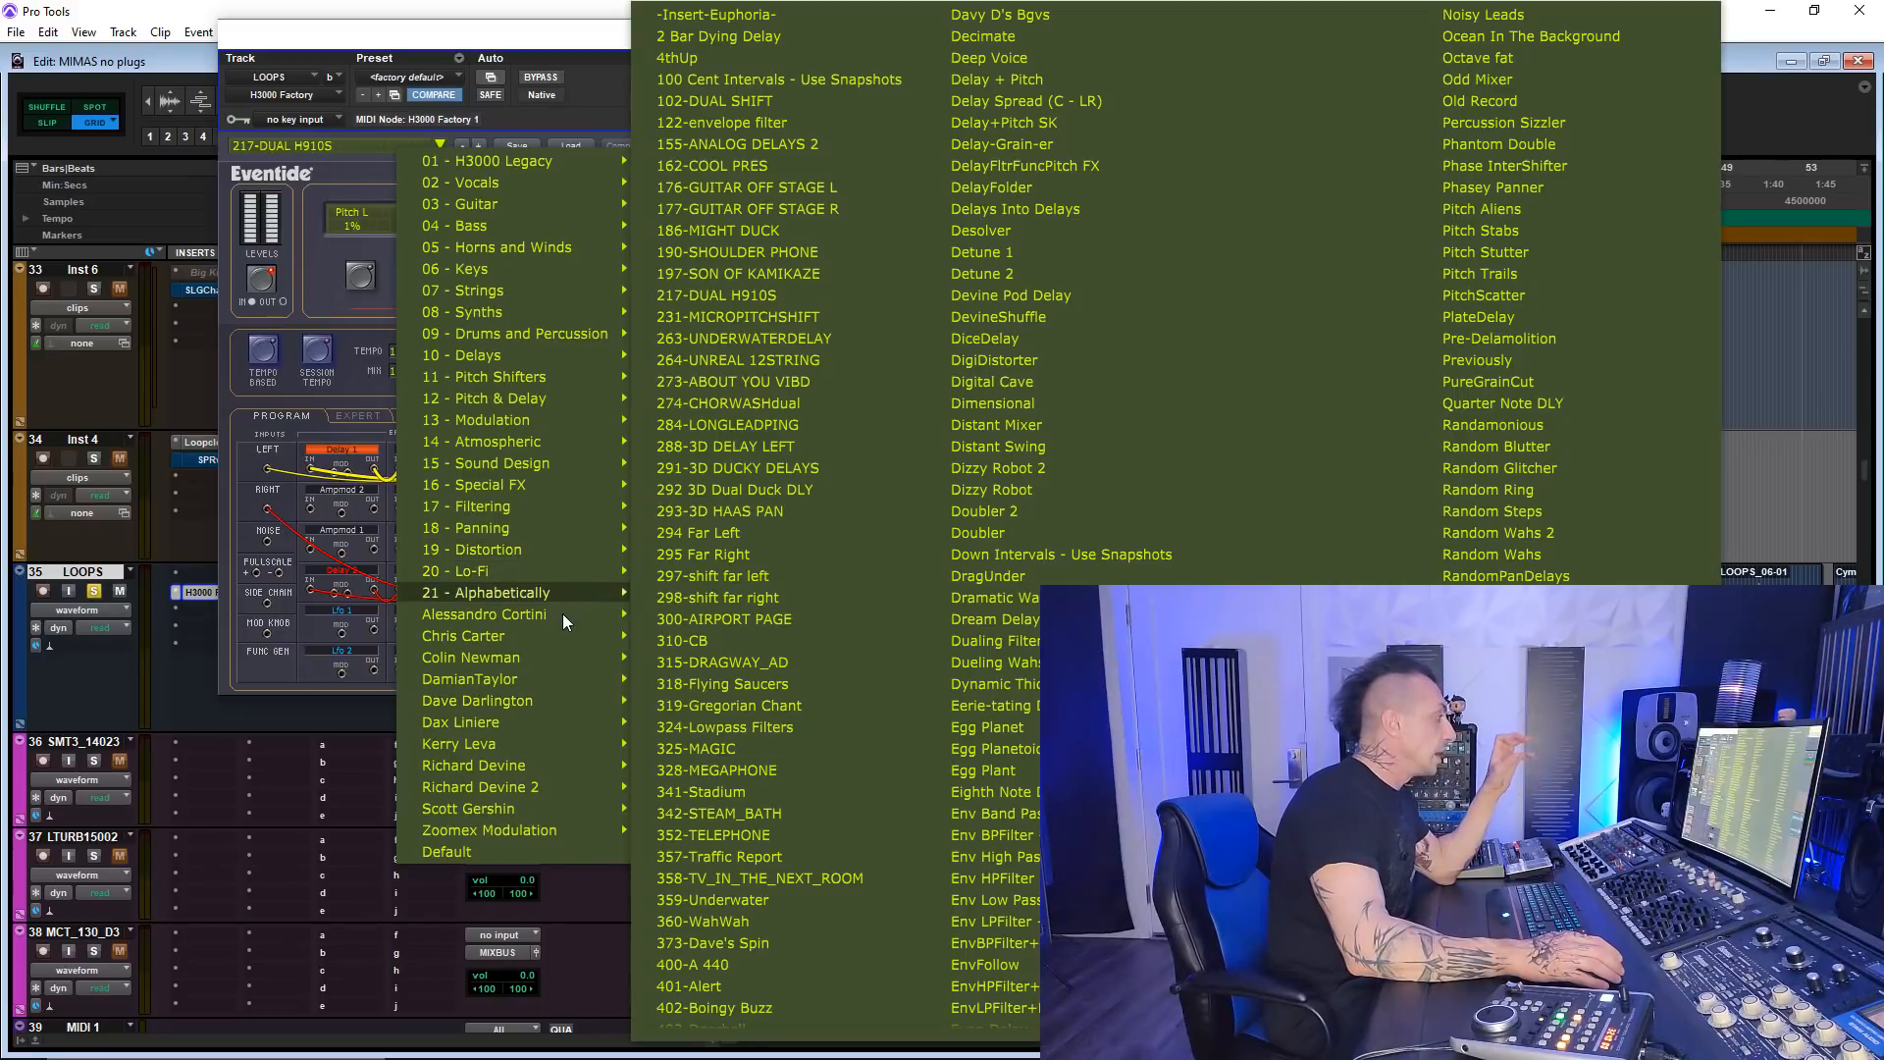
{"action": "mouse_move", "coordinate": [562, 614]}
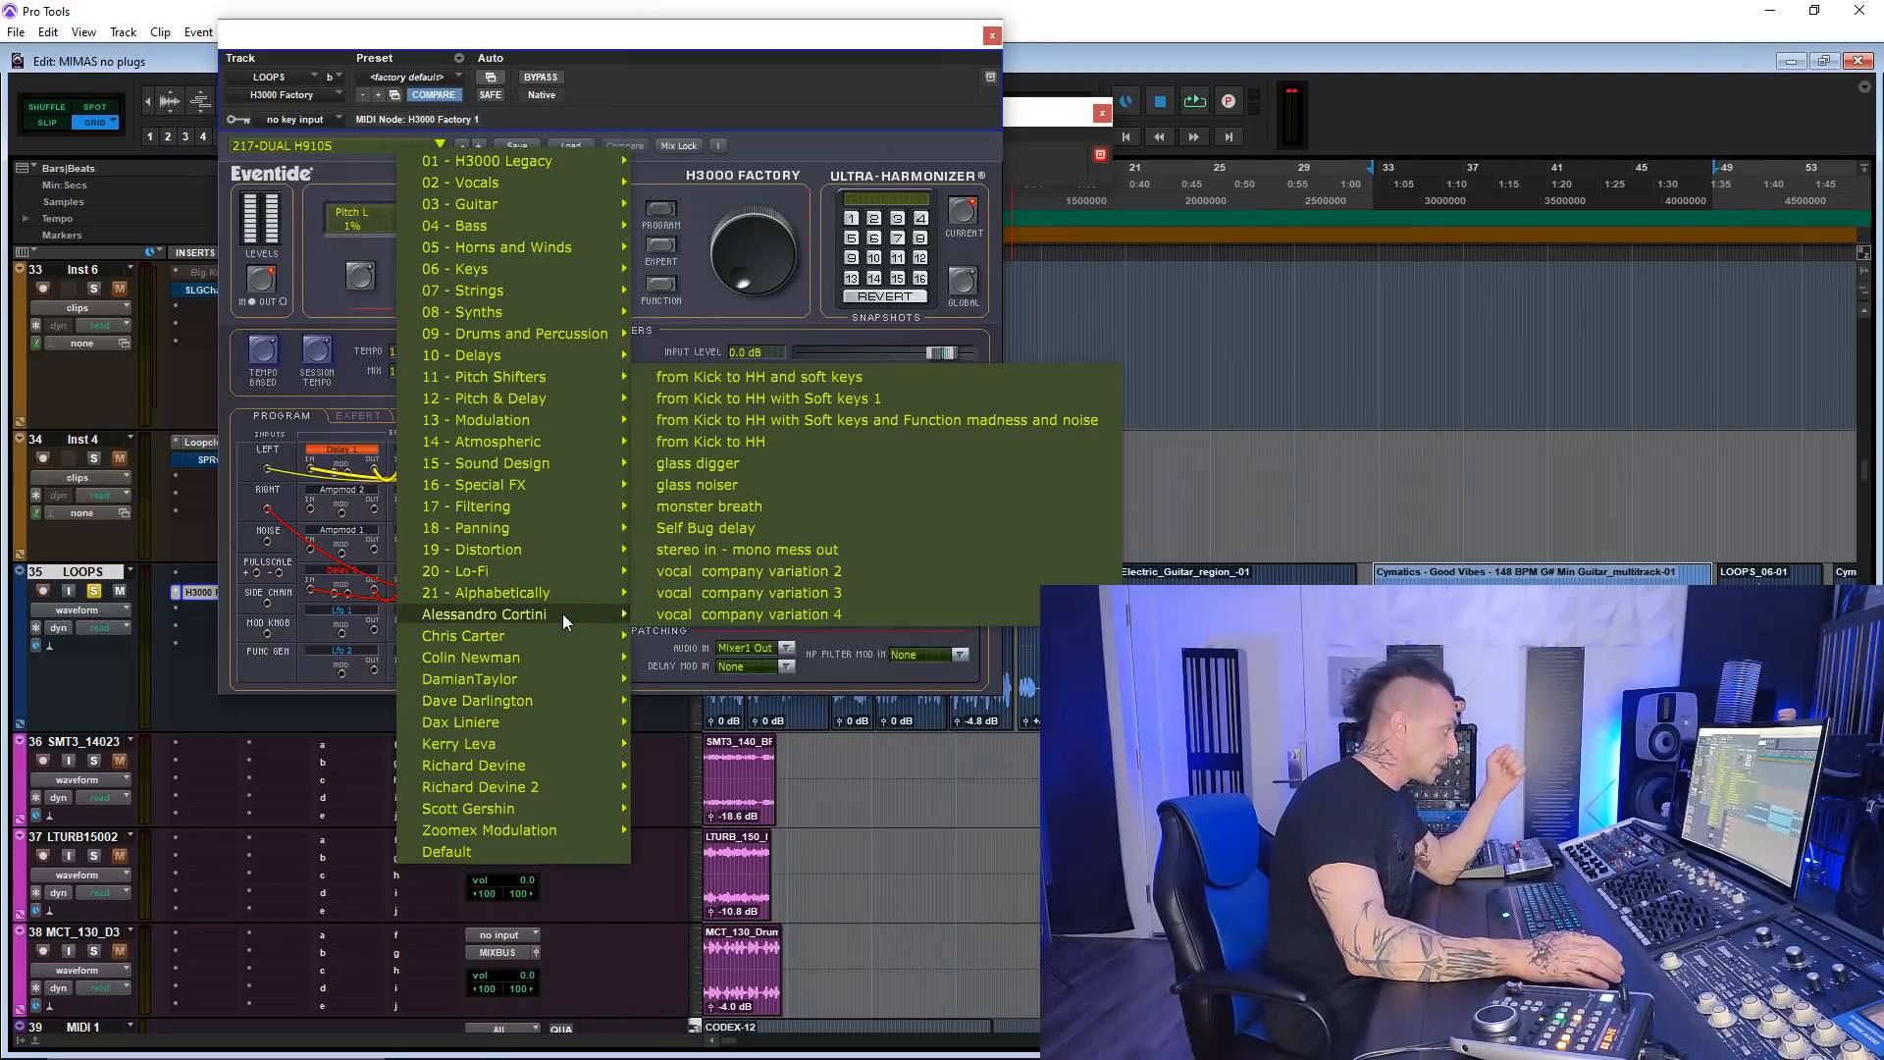
- Replace H3000 Factory on the LOOPS track with Eventide's H910 Dual Harmonizer
{"action": "left_click", "coordinate": [281, 94]}
{"action": "mouse_move", "coordinate": [373, 194]}
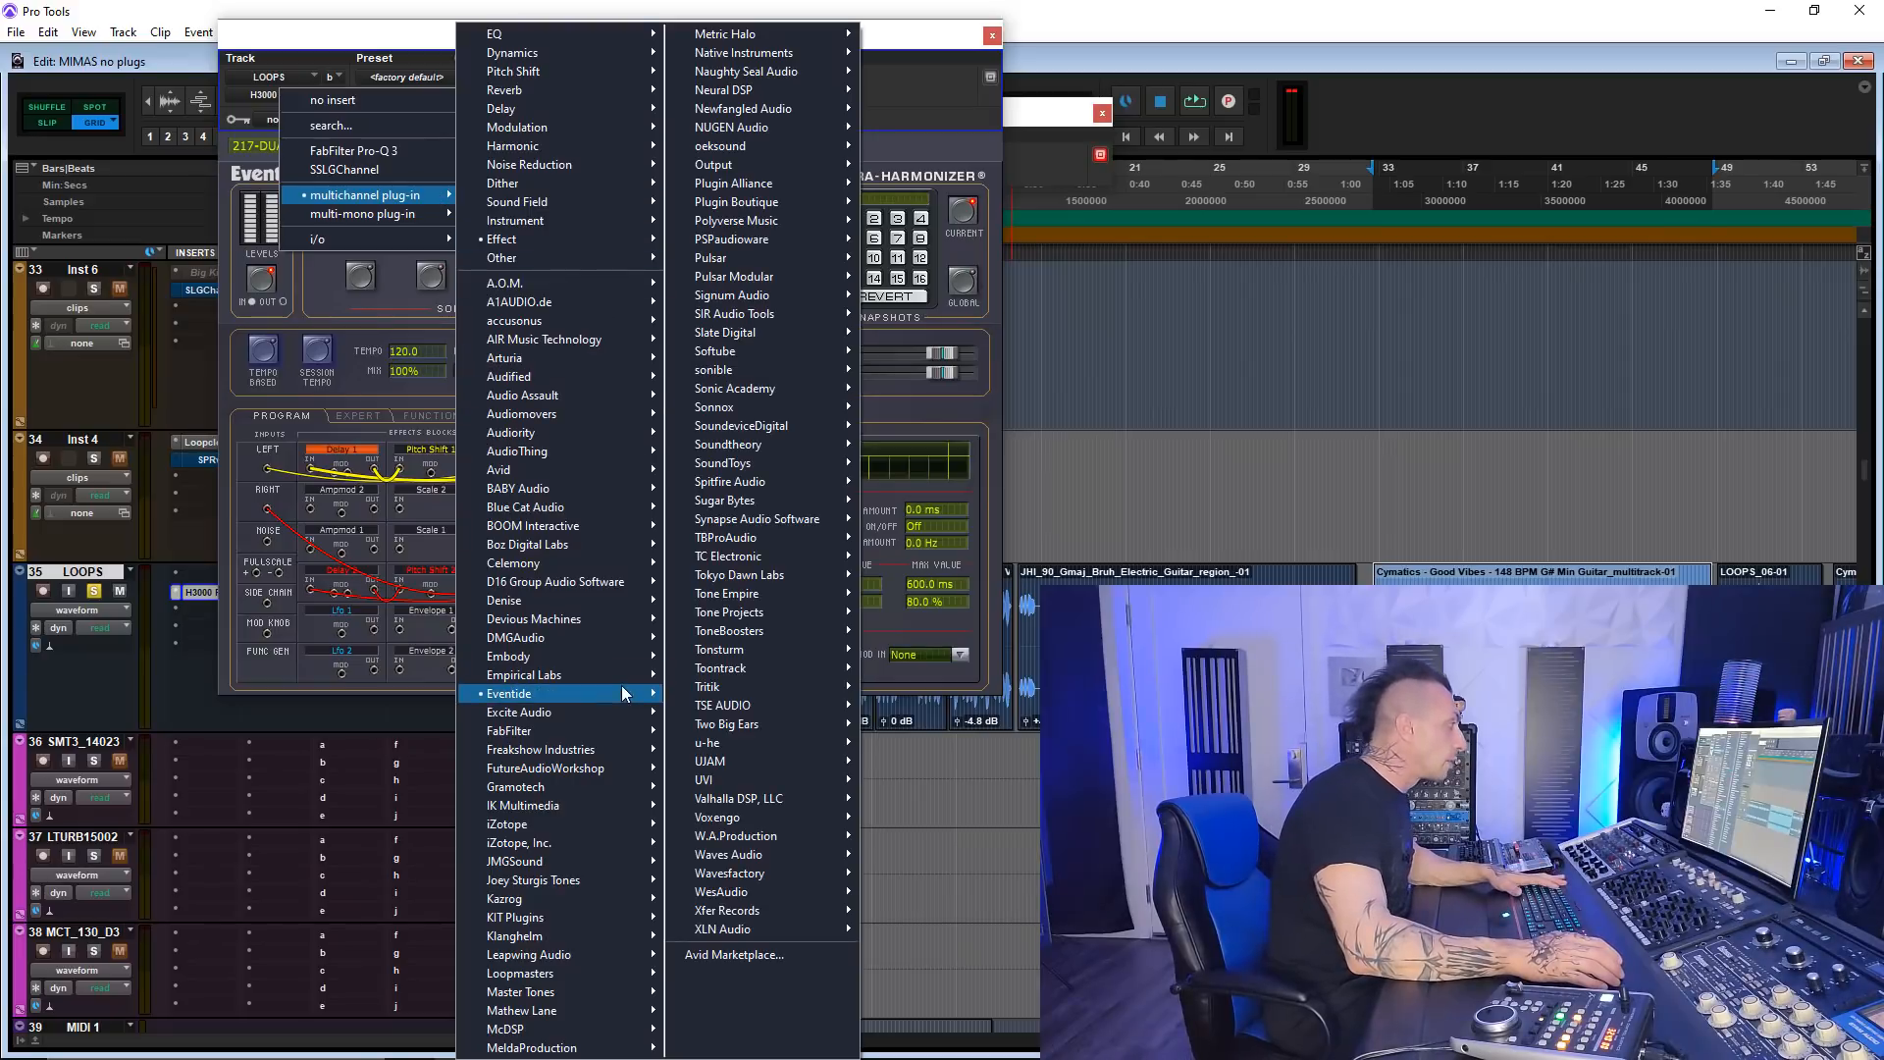
{"action": "mouse_move", "coordinate": [628, 695]}
{"action": "left_click", "coordinate": [746, 638]}
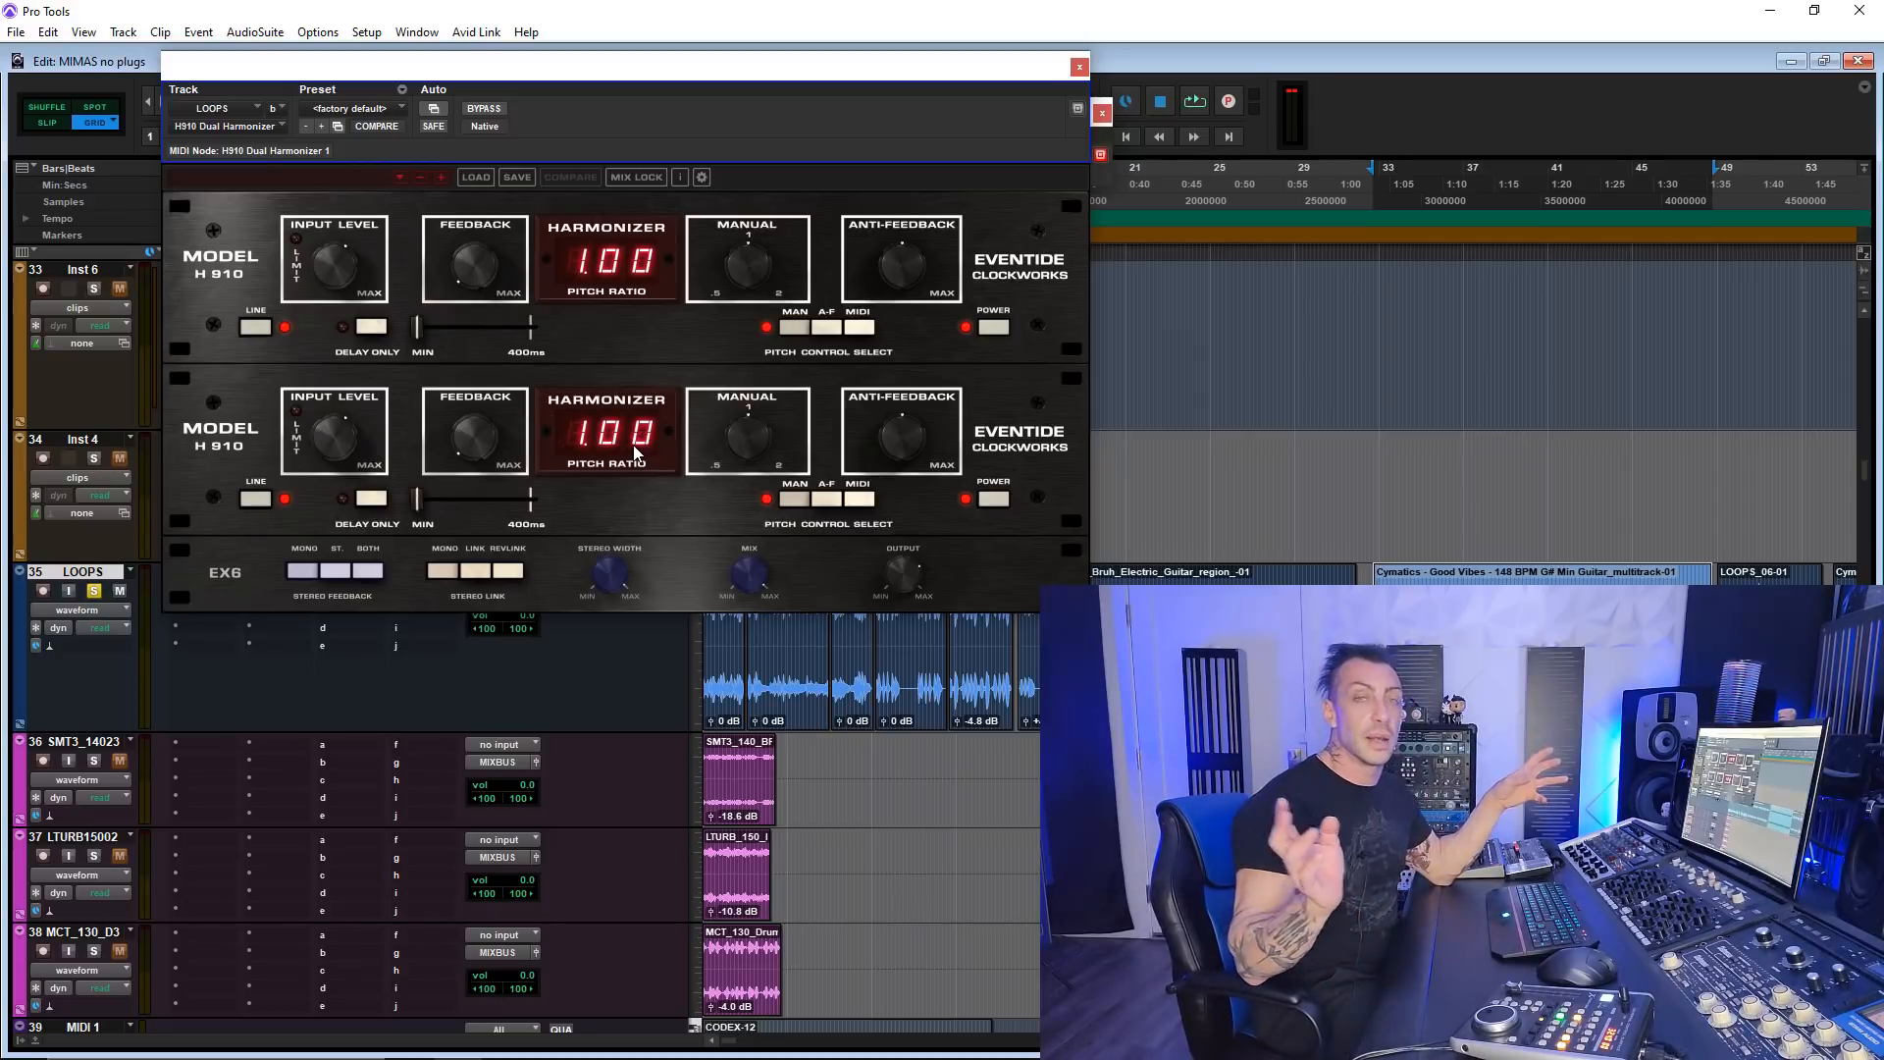
- Load the 01 - Sweet Chorus preset and play the guitar clip, comparing the effect with the bypassed sound
{"action": "scroll", "coordinate": [633, 445], "scroll_direction": "up", "scroll_amount": 1}
{"action": "key", "text": "space"}
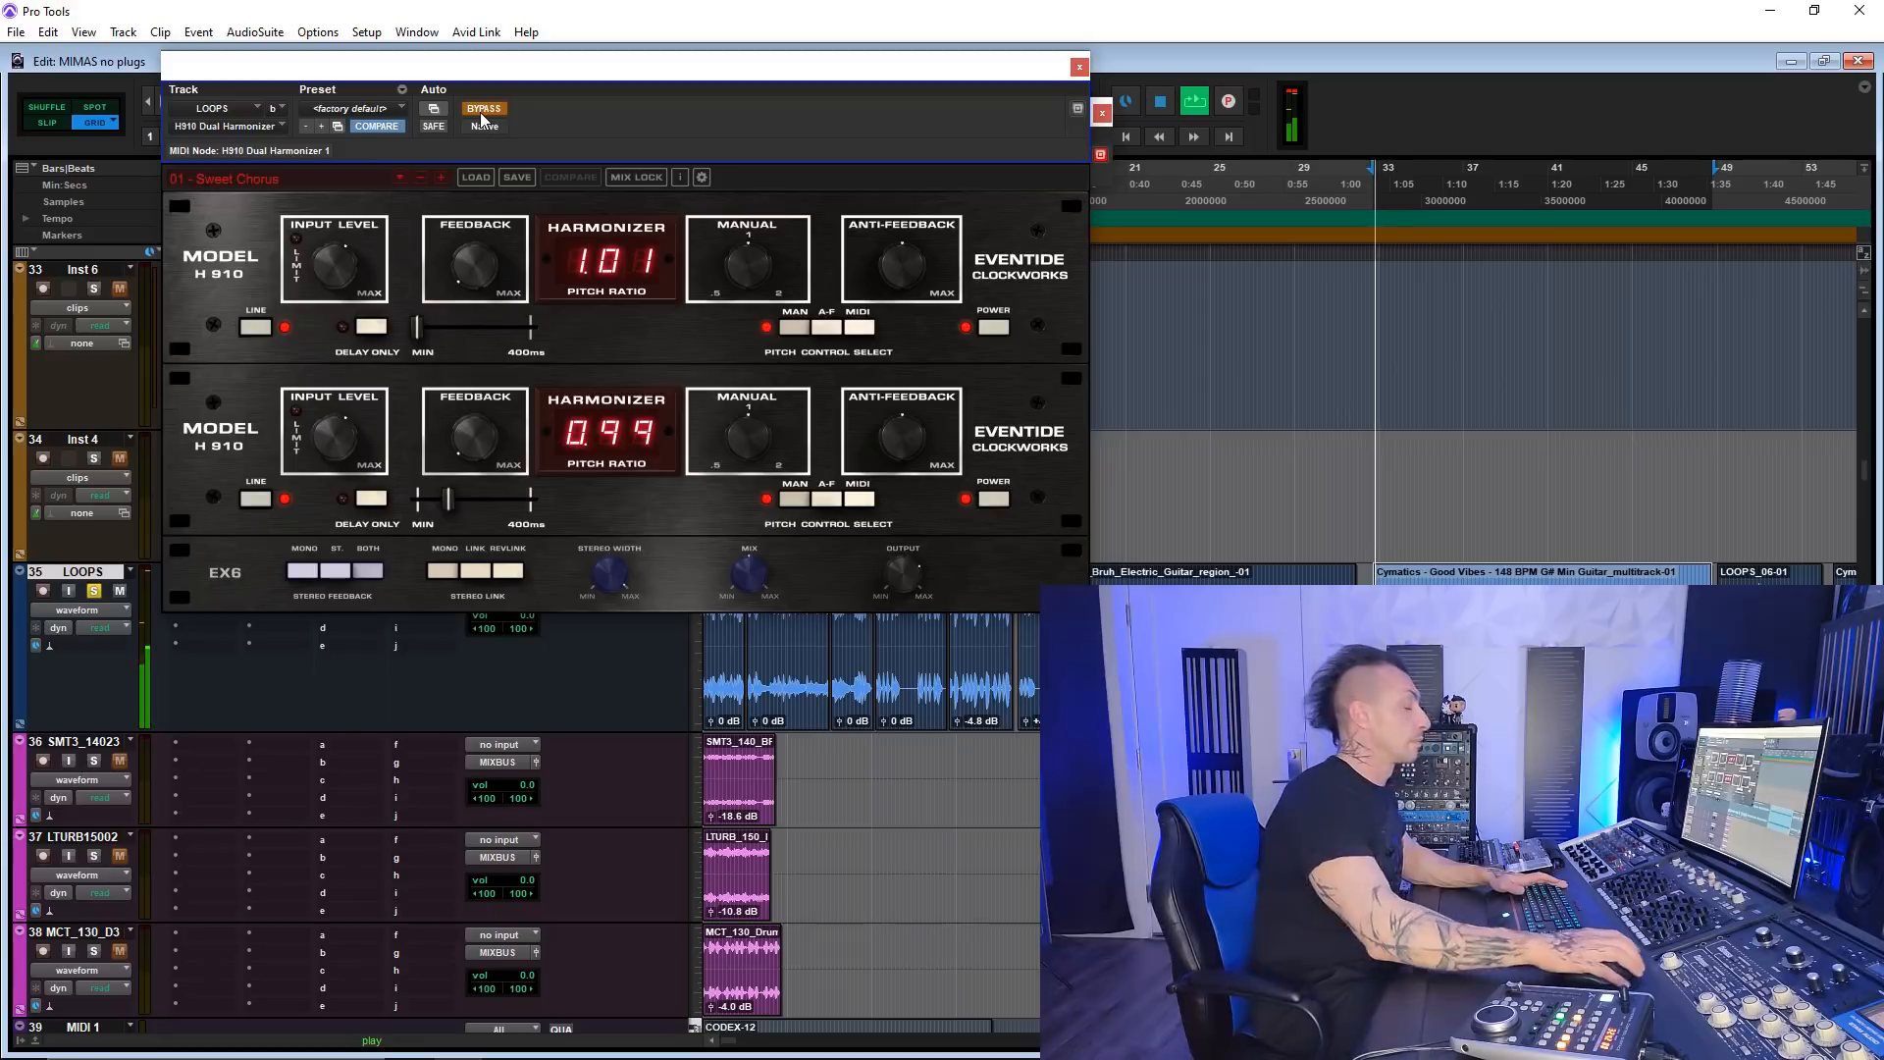
{"action": "left_click", "coordinate": [500, 110]}
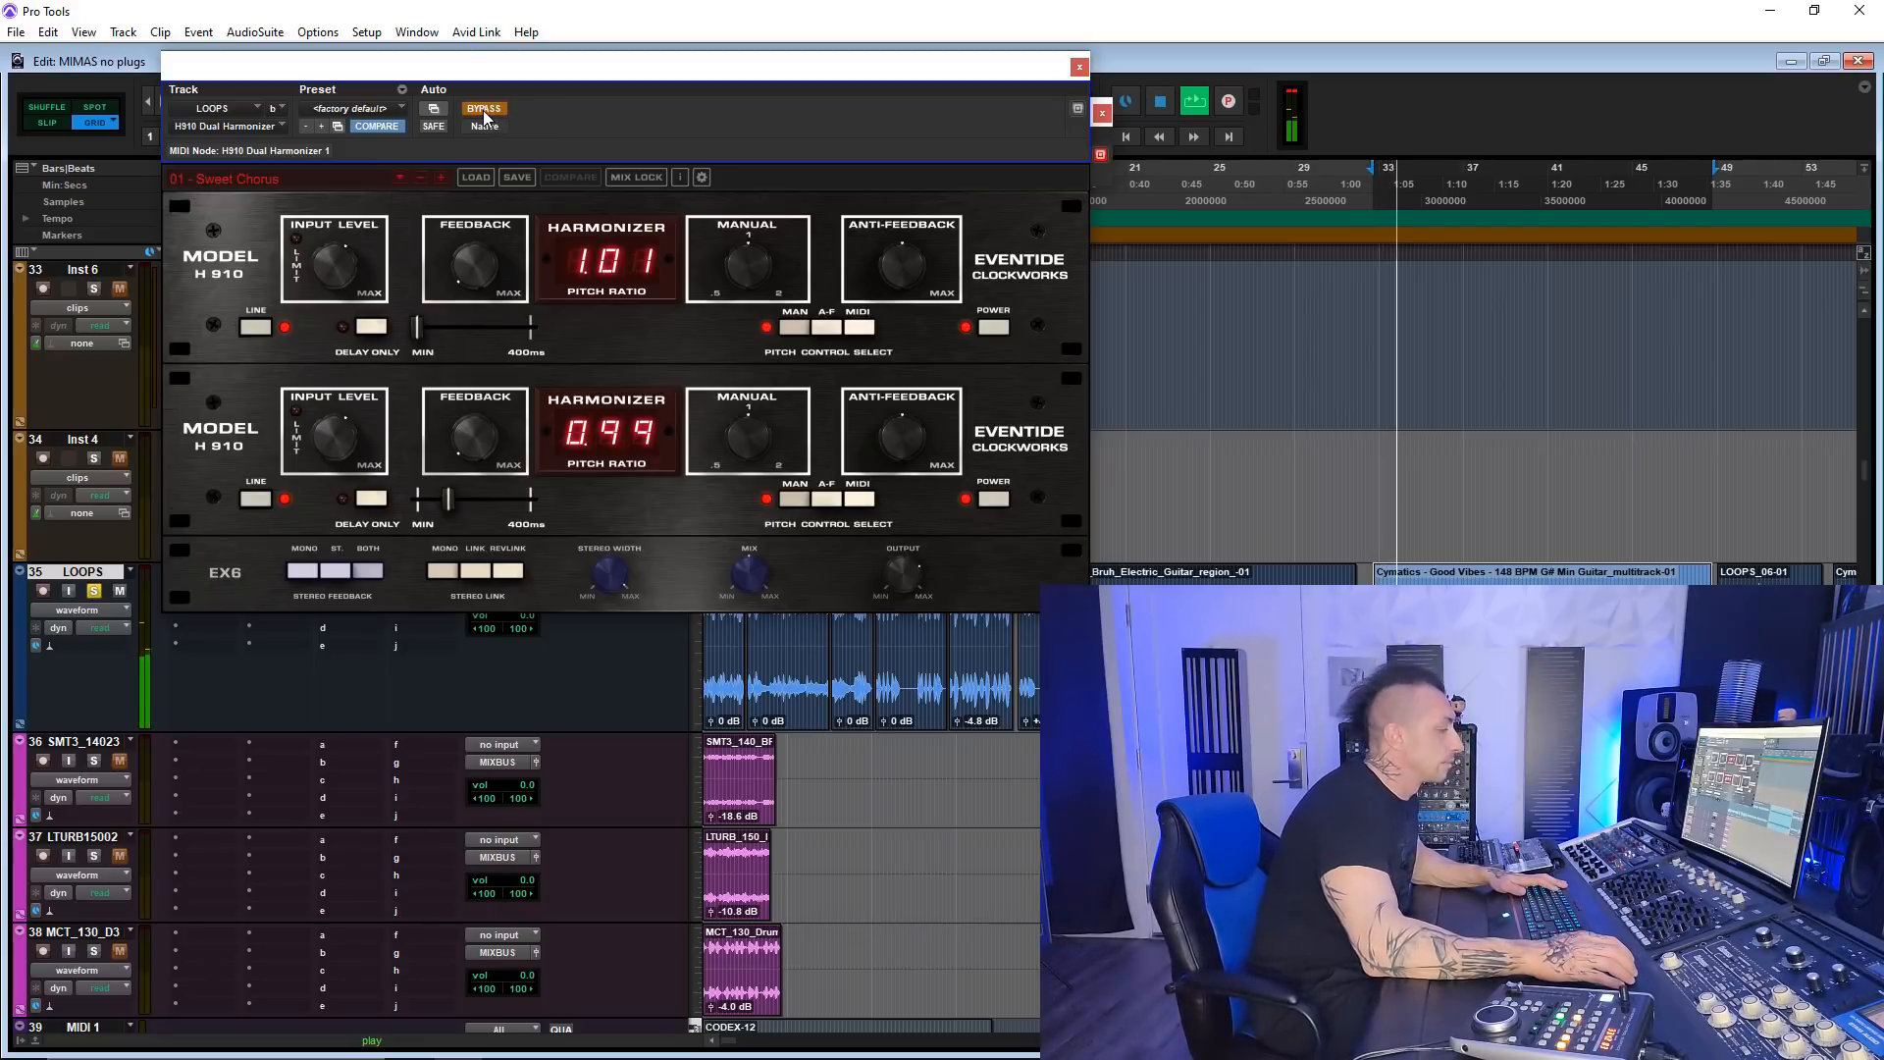
- Switch the H910 Dual Harmonizer to the 03 - Vocal Doubler preset and compare it against bypass
{"action": "left_click", "coordinate": [438, 180]}
{"action": "left_click", "coordinate": [439, 180]}
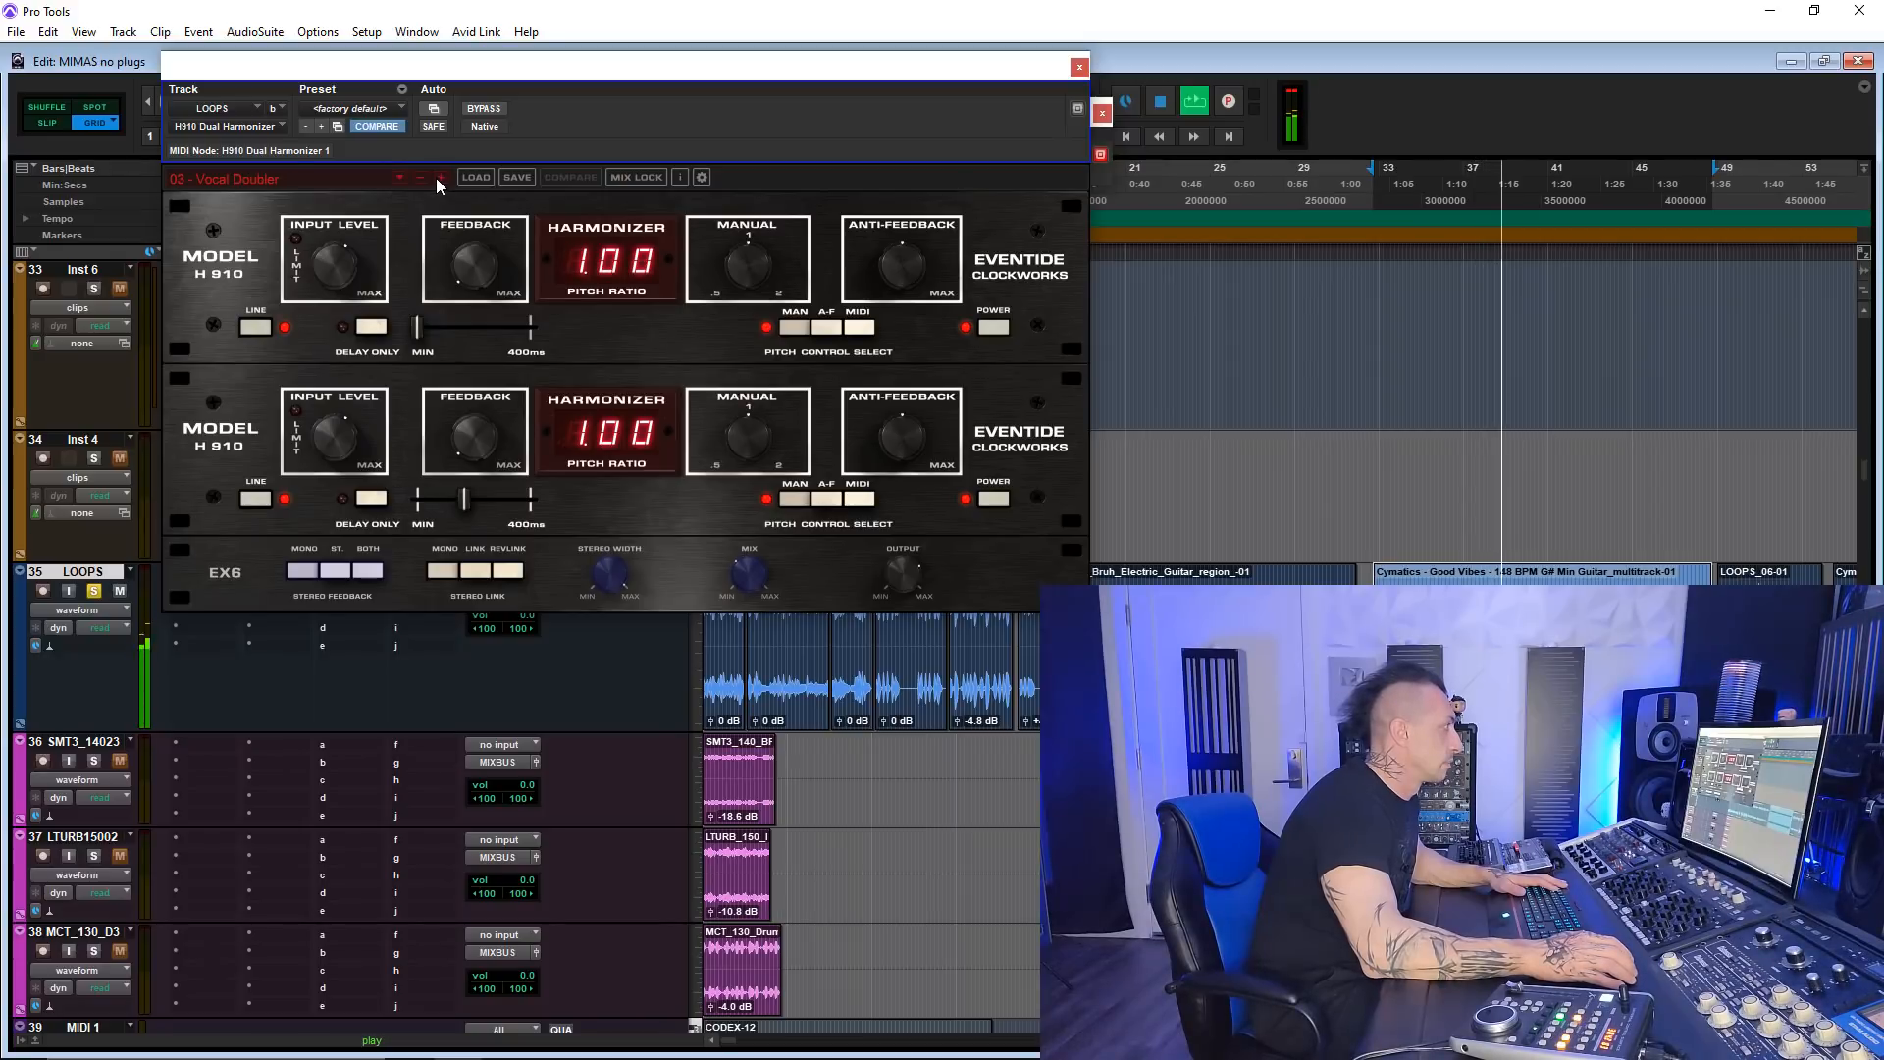
{"action": "left_click", "coordinate": [485, 109]}
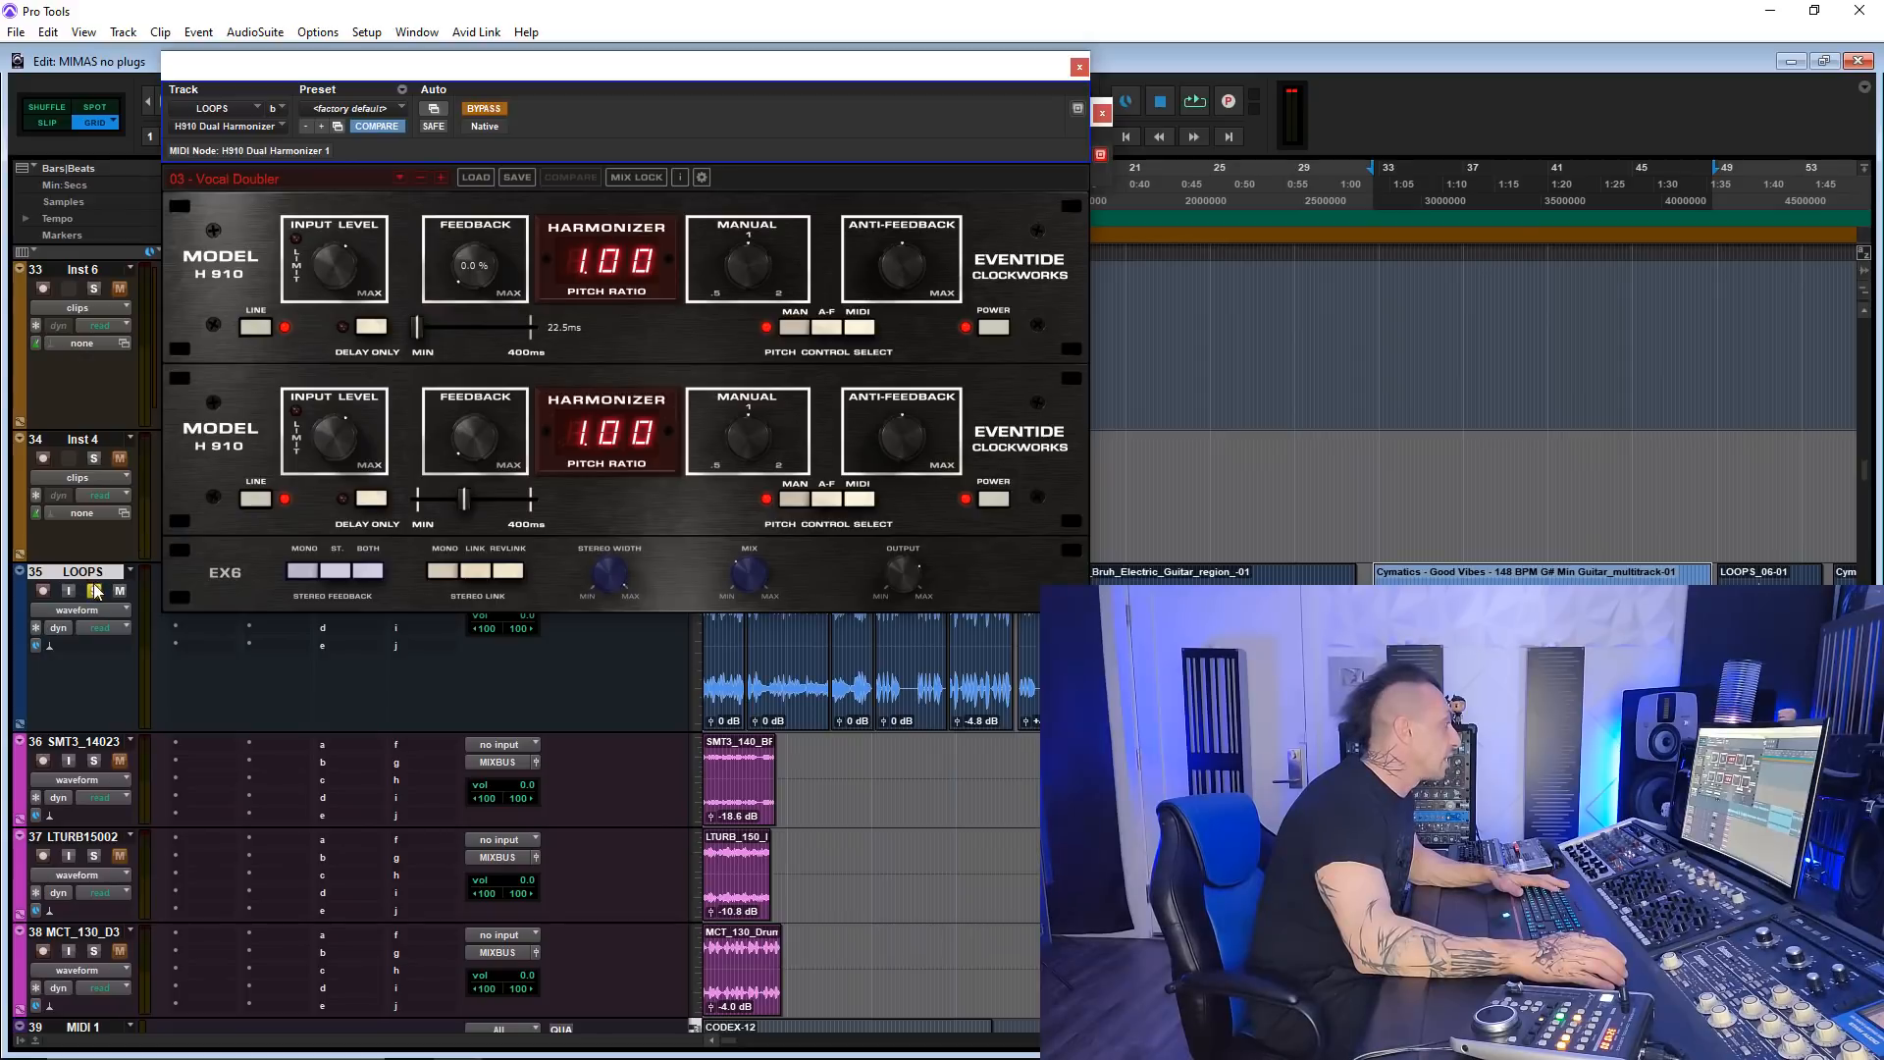
- Look through the H910 Dual Harmonizer preset categories and close the plug-in window on the LOOPS track
{"action": "left_click", "coordinate": [321, 175]}
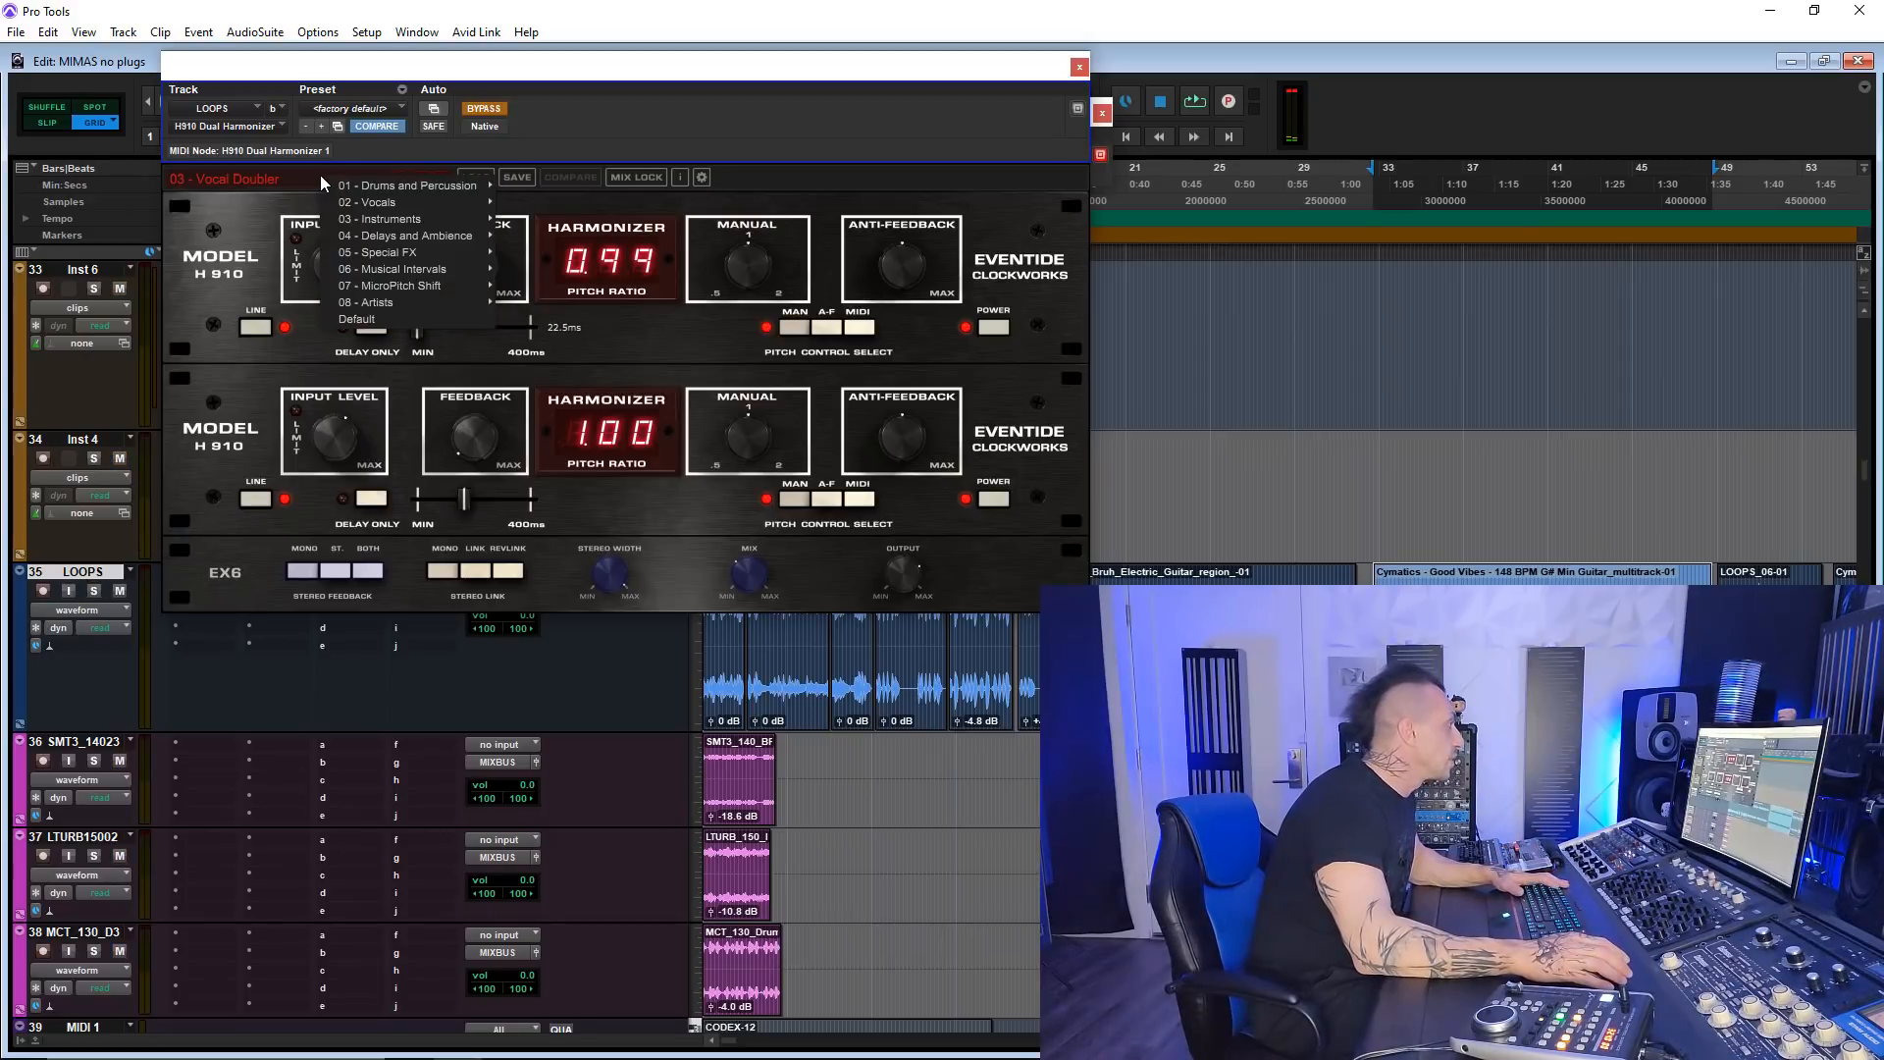
{"action": "scroll", "coordinate": [351, 705], "scroll_direction": "down", "scroll_amount": 5}
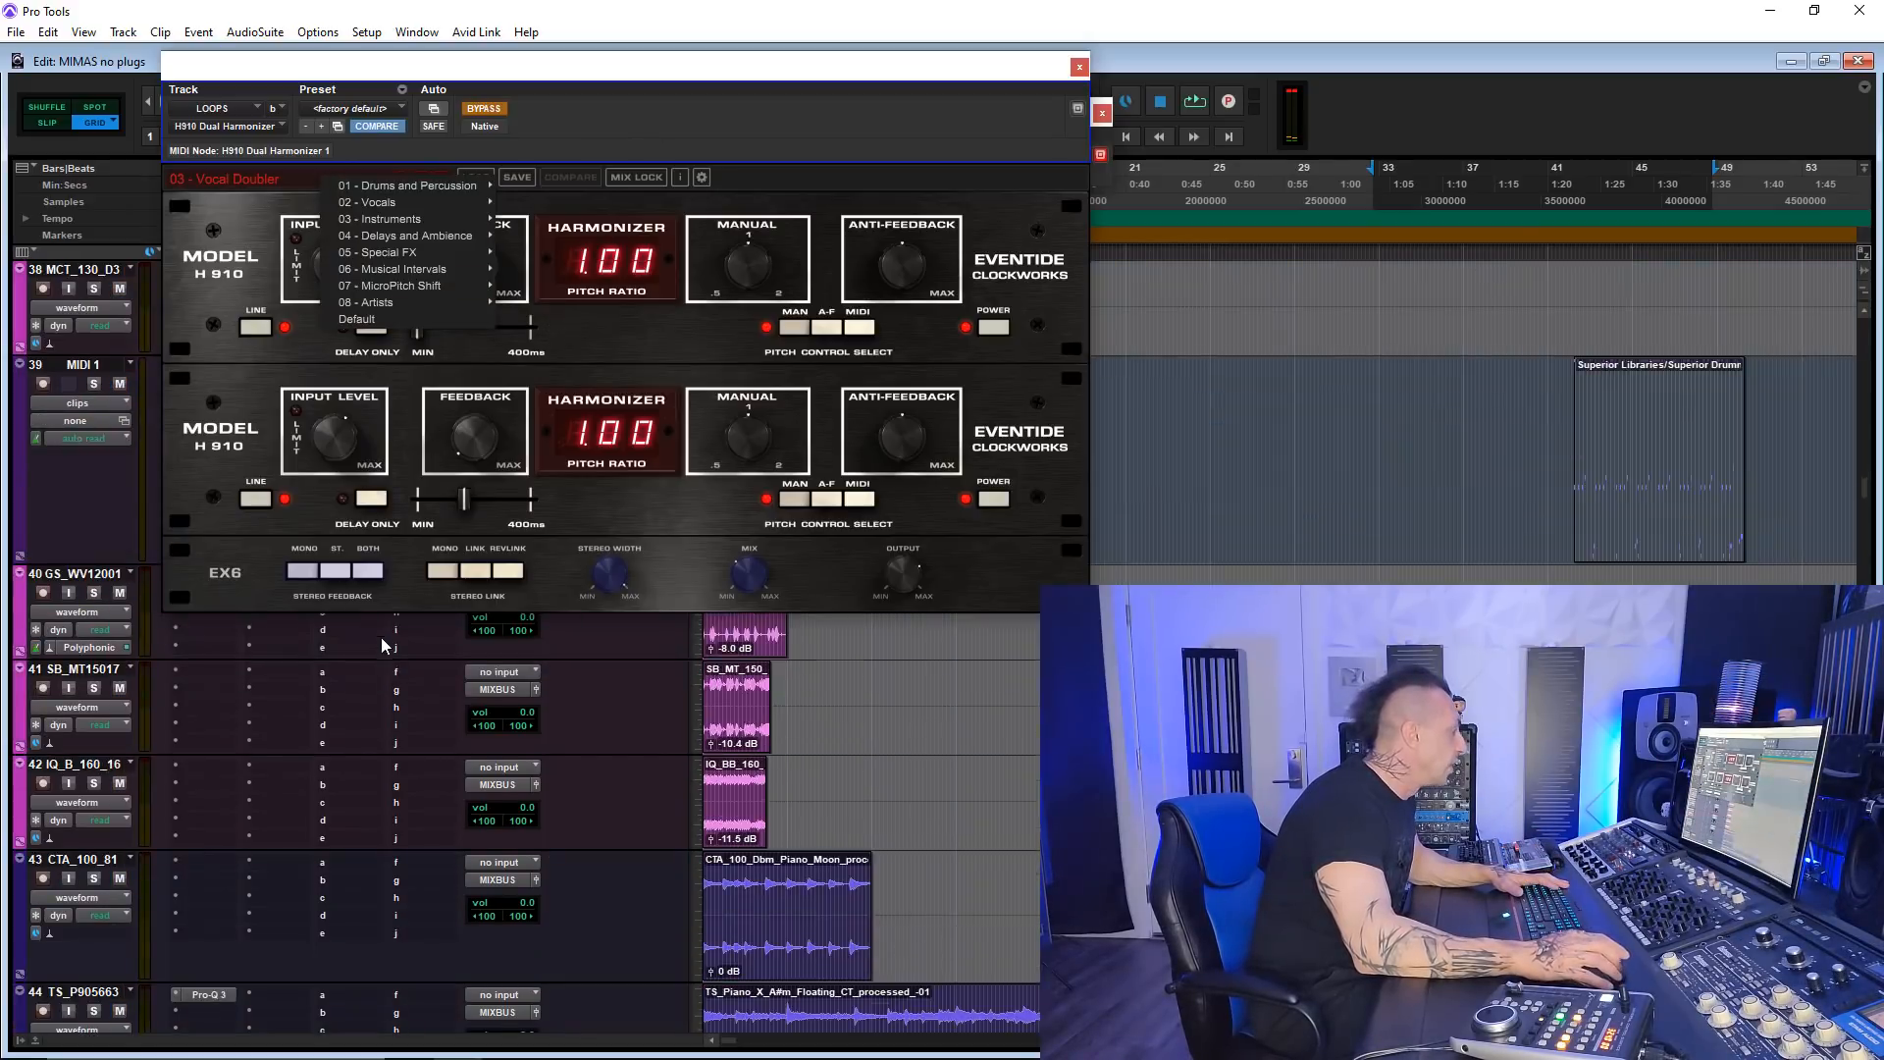
{"action": "left_click", "coordinate": [1078, 67]}
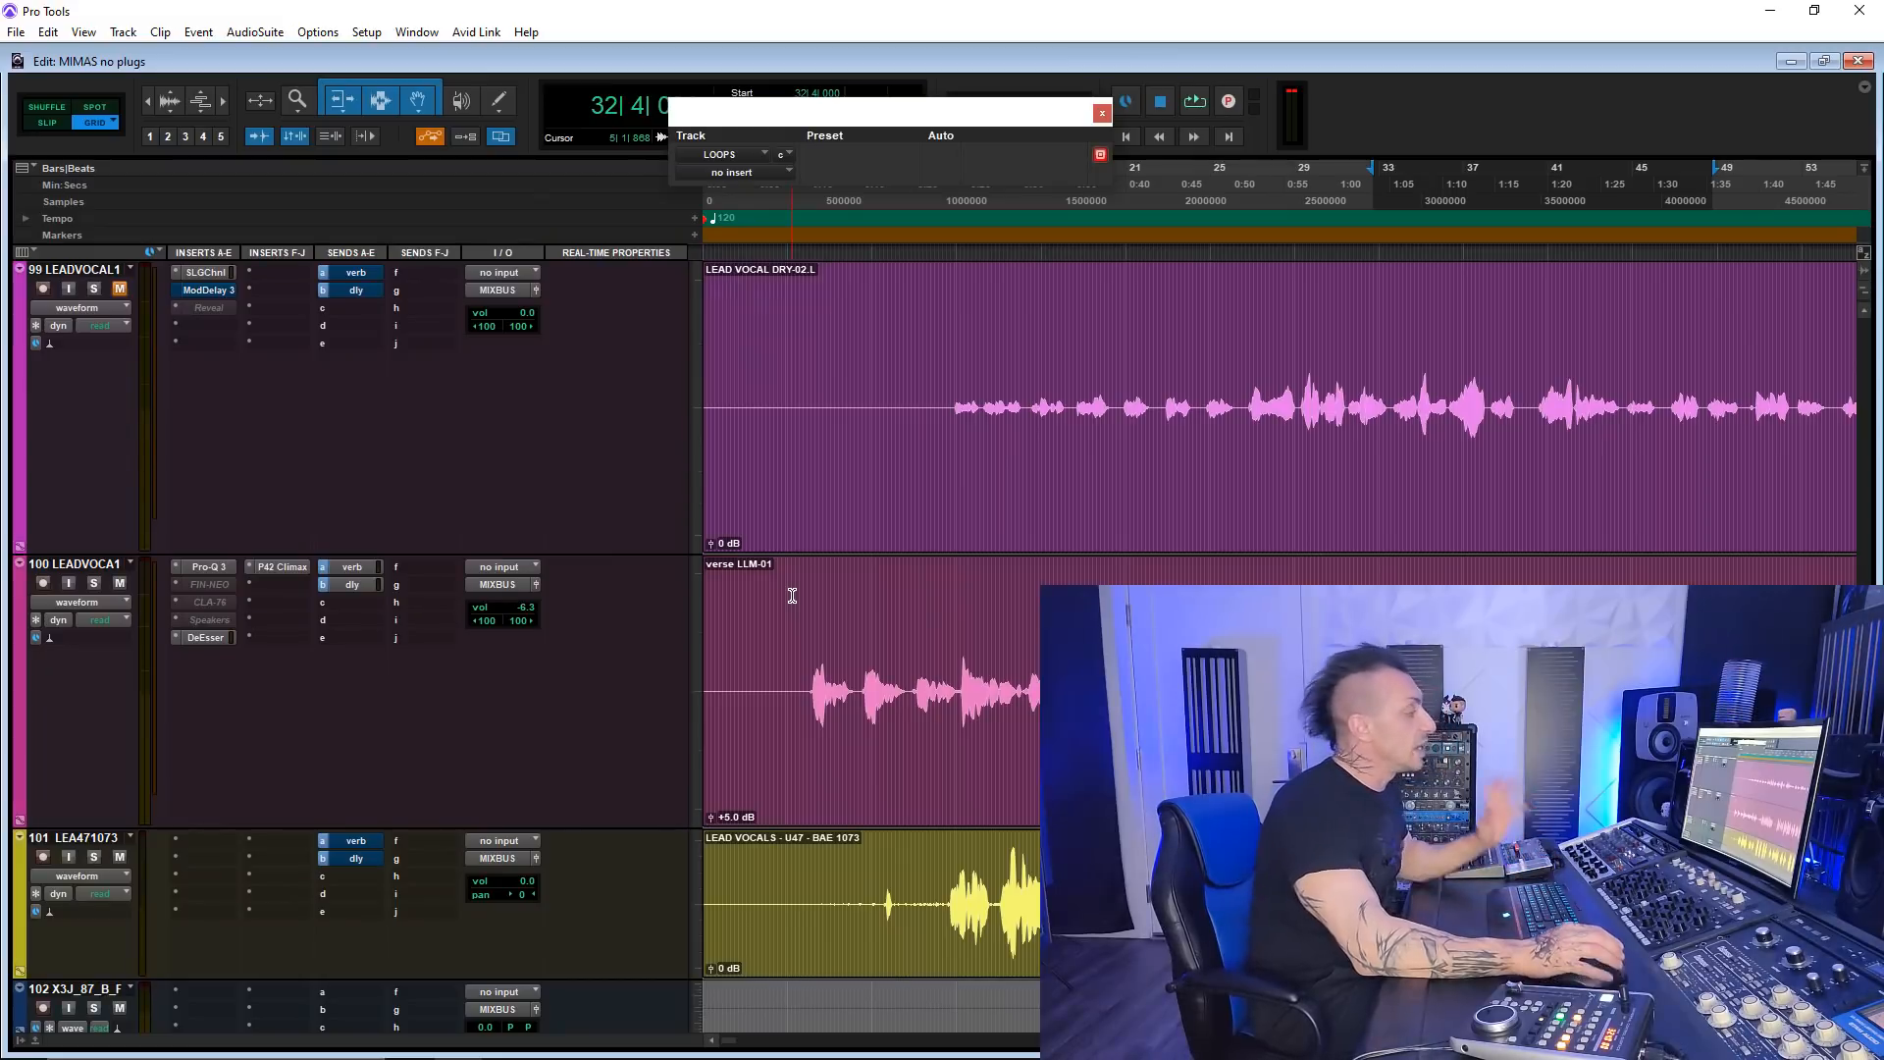
- Place the playback cursor within the verse LLM-01 clip on the lead vocal track 100
{"action": "key", "text": "ctrl+bracketleft"}
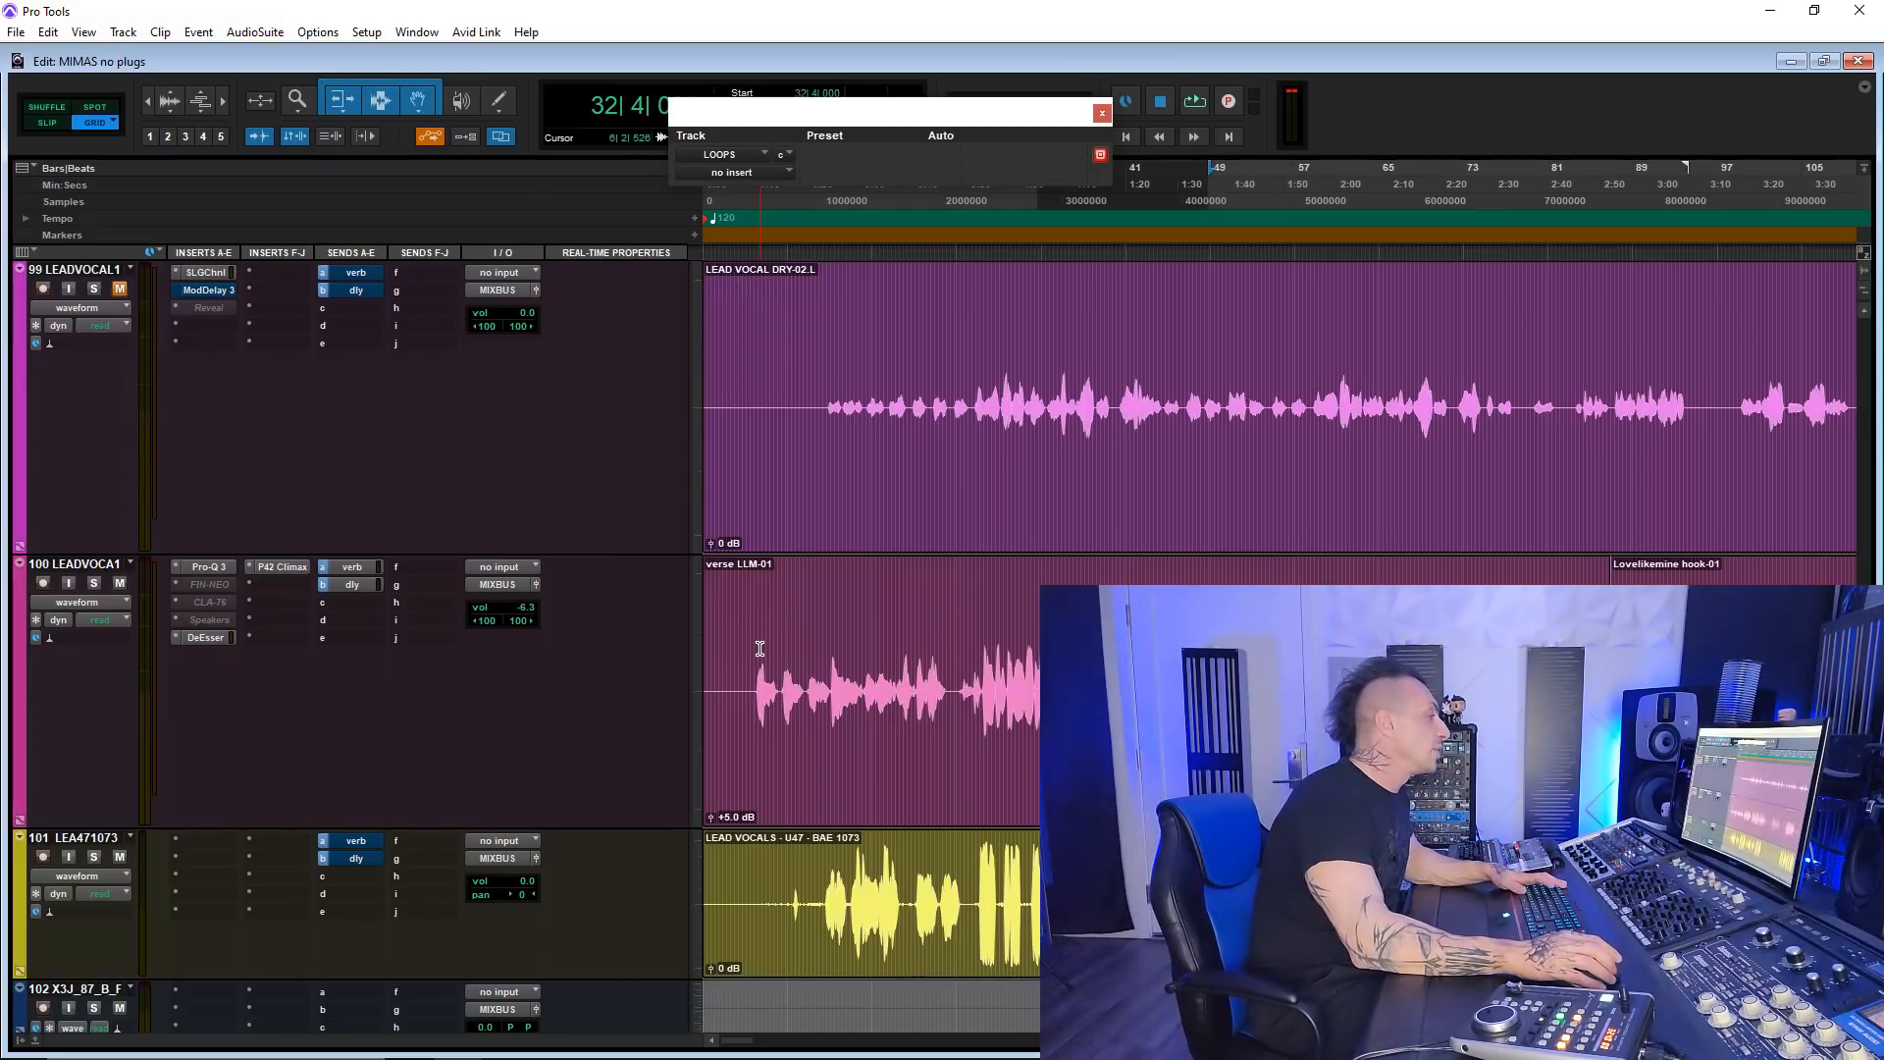
{"action": "left_click", "coordinate": [901, 636]}
{"action": "key", "text": "r"}
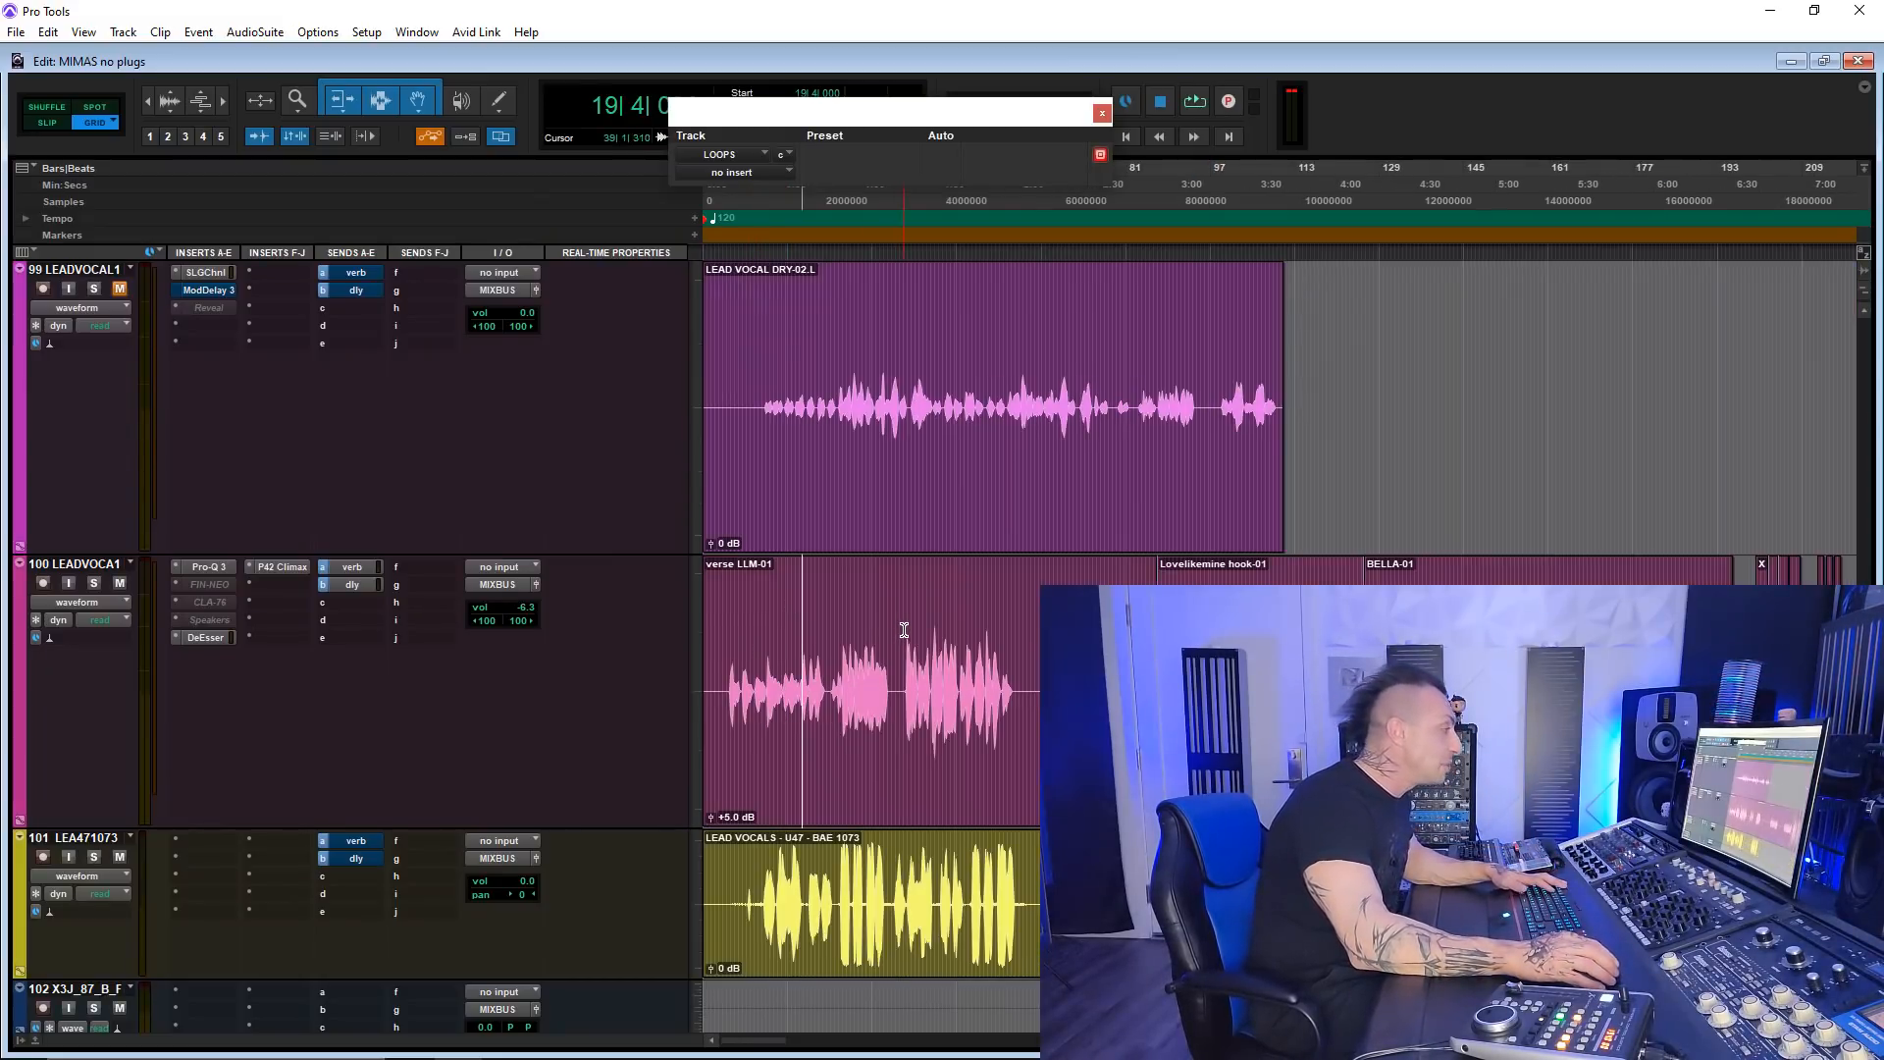
{"action": "left_click", "coordinate": [904, 634]}
{"action": "key", "text": "t"}
{"action": "key", "text": "t"}
{"action": "scroll", "coordinate": [947, 639], "scroll_direction": "right", "scroll_amount": 2}
{"action": "scroll", "coordinate": [972, 641], "scroll_direction": "left", "scroll_amount": 1}
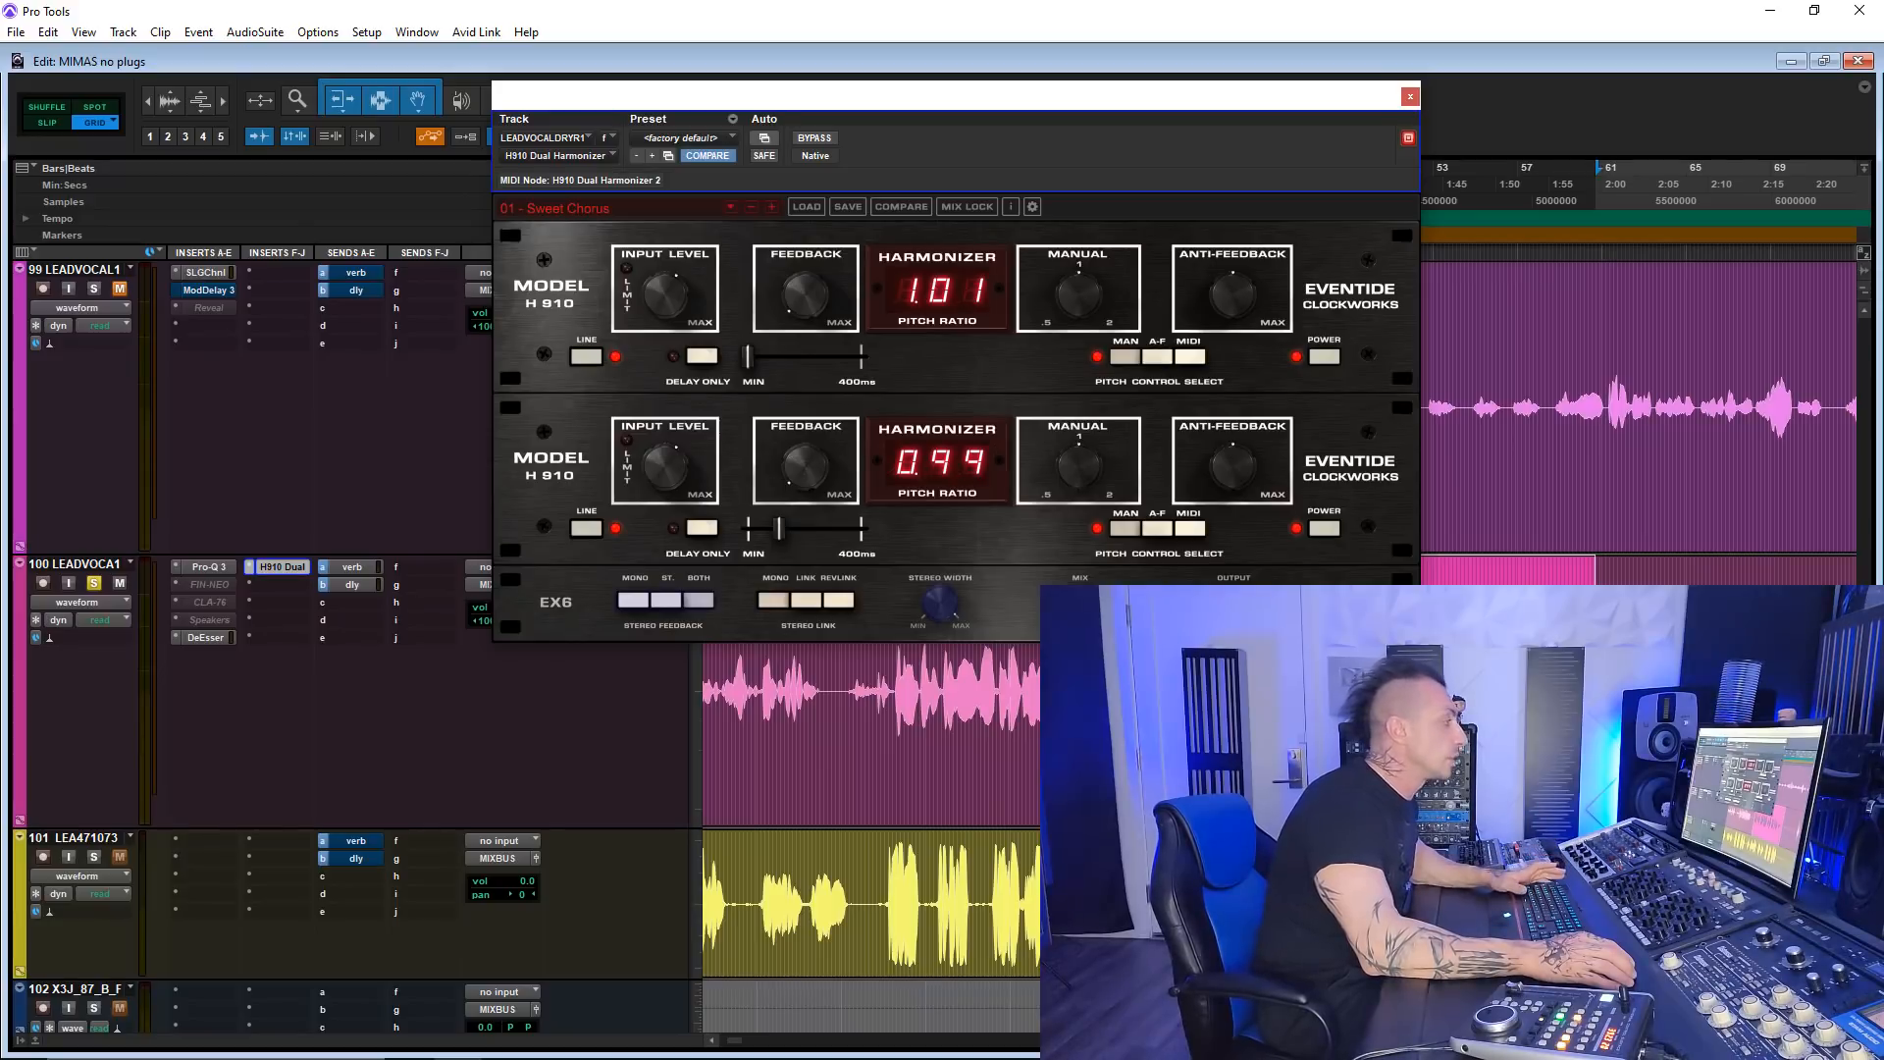
- Lock the H910 Dual Harmonizer mix and audition Vocal Thickener, Vocal Doubler, Evil Down Chorus and Robot Voice on the lead vocal
{"action": "left_click", "coordinate": [966, 208]}
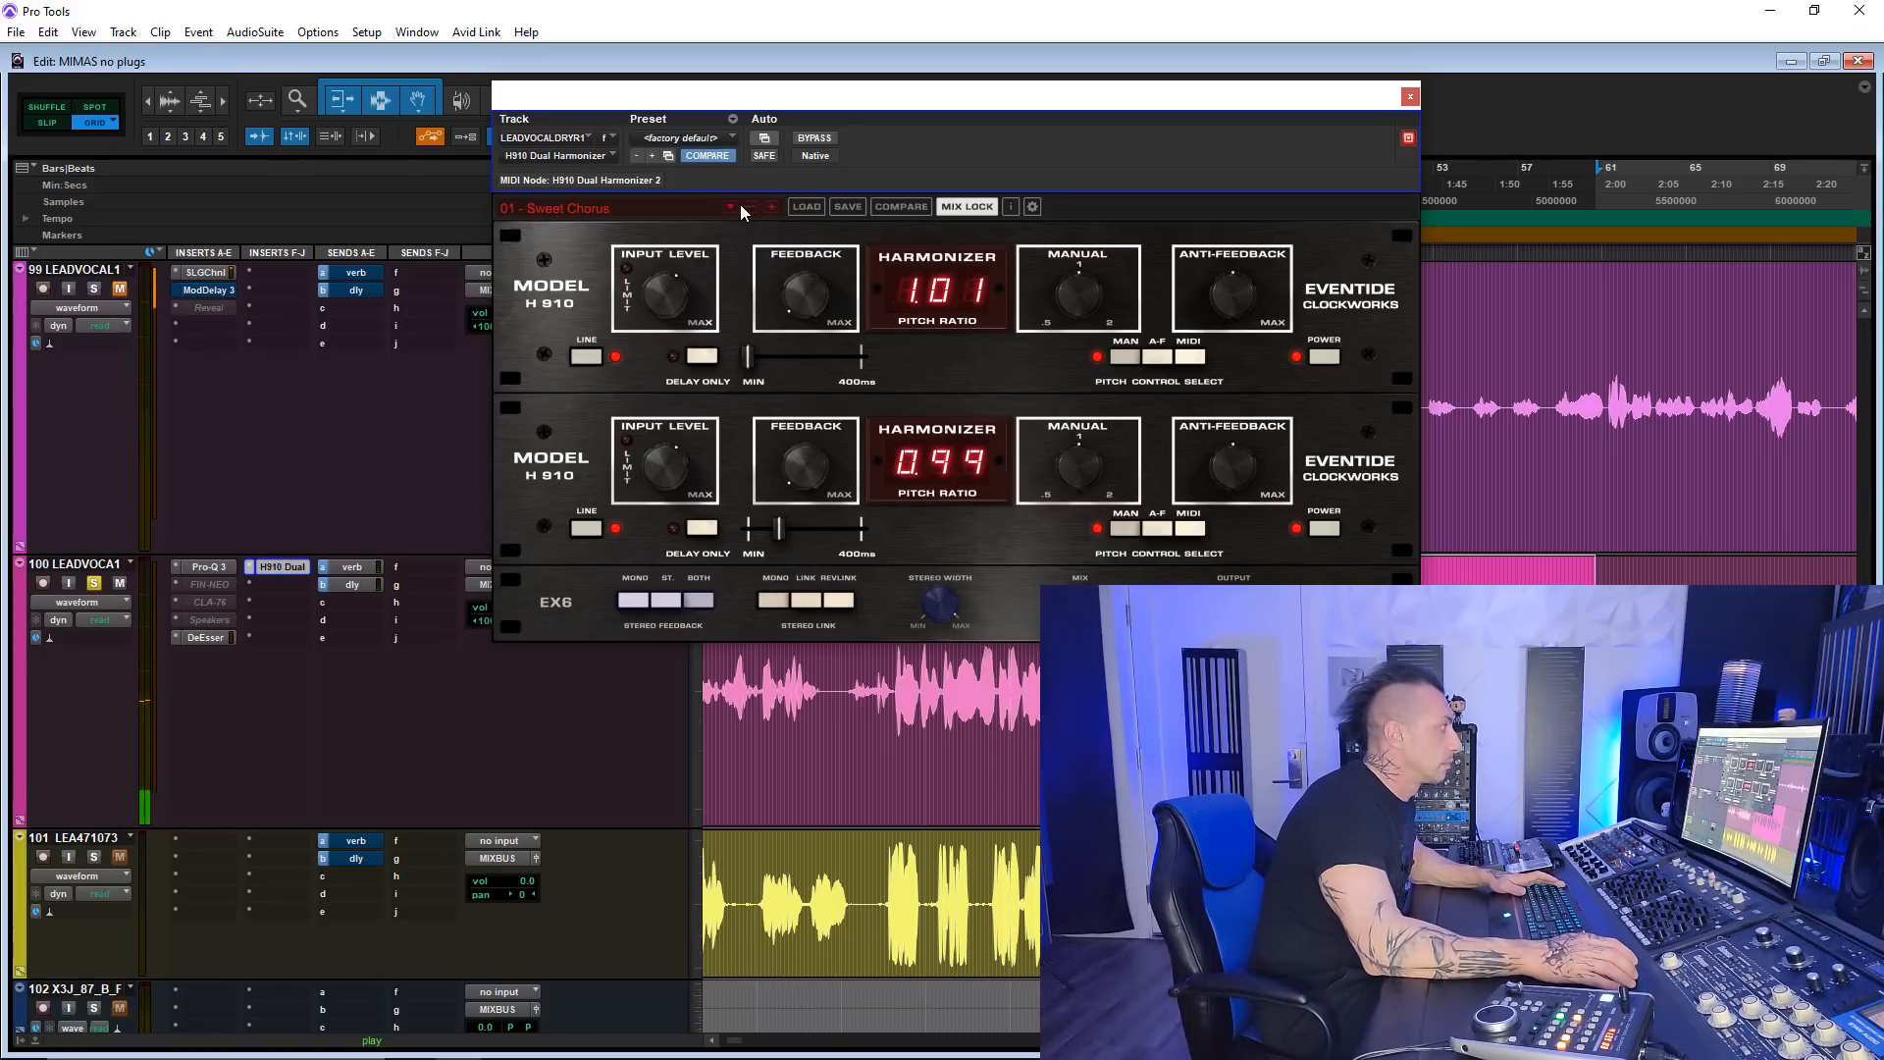
{"action": "left_click", "coordinate": [769, 208]}
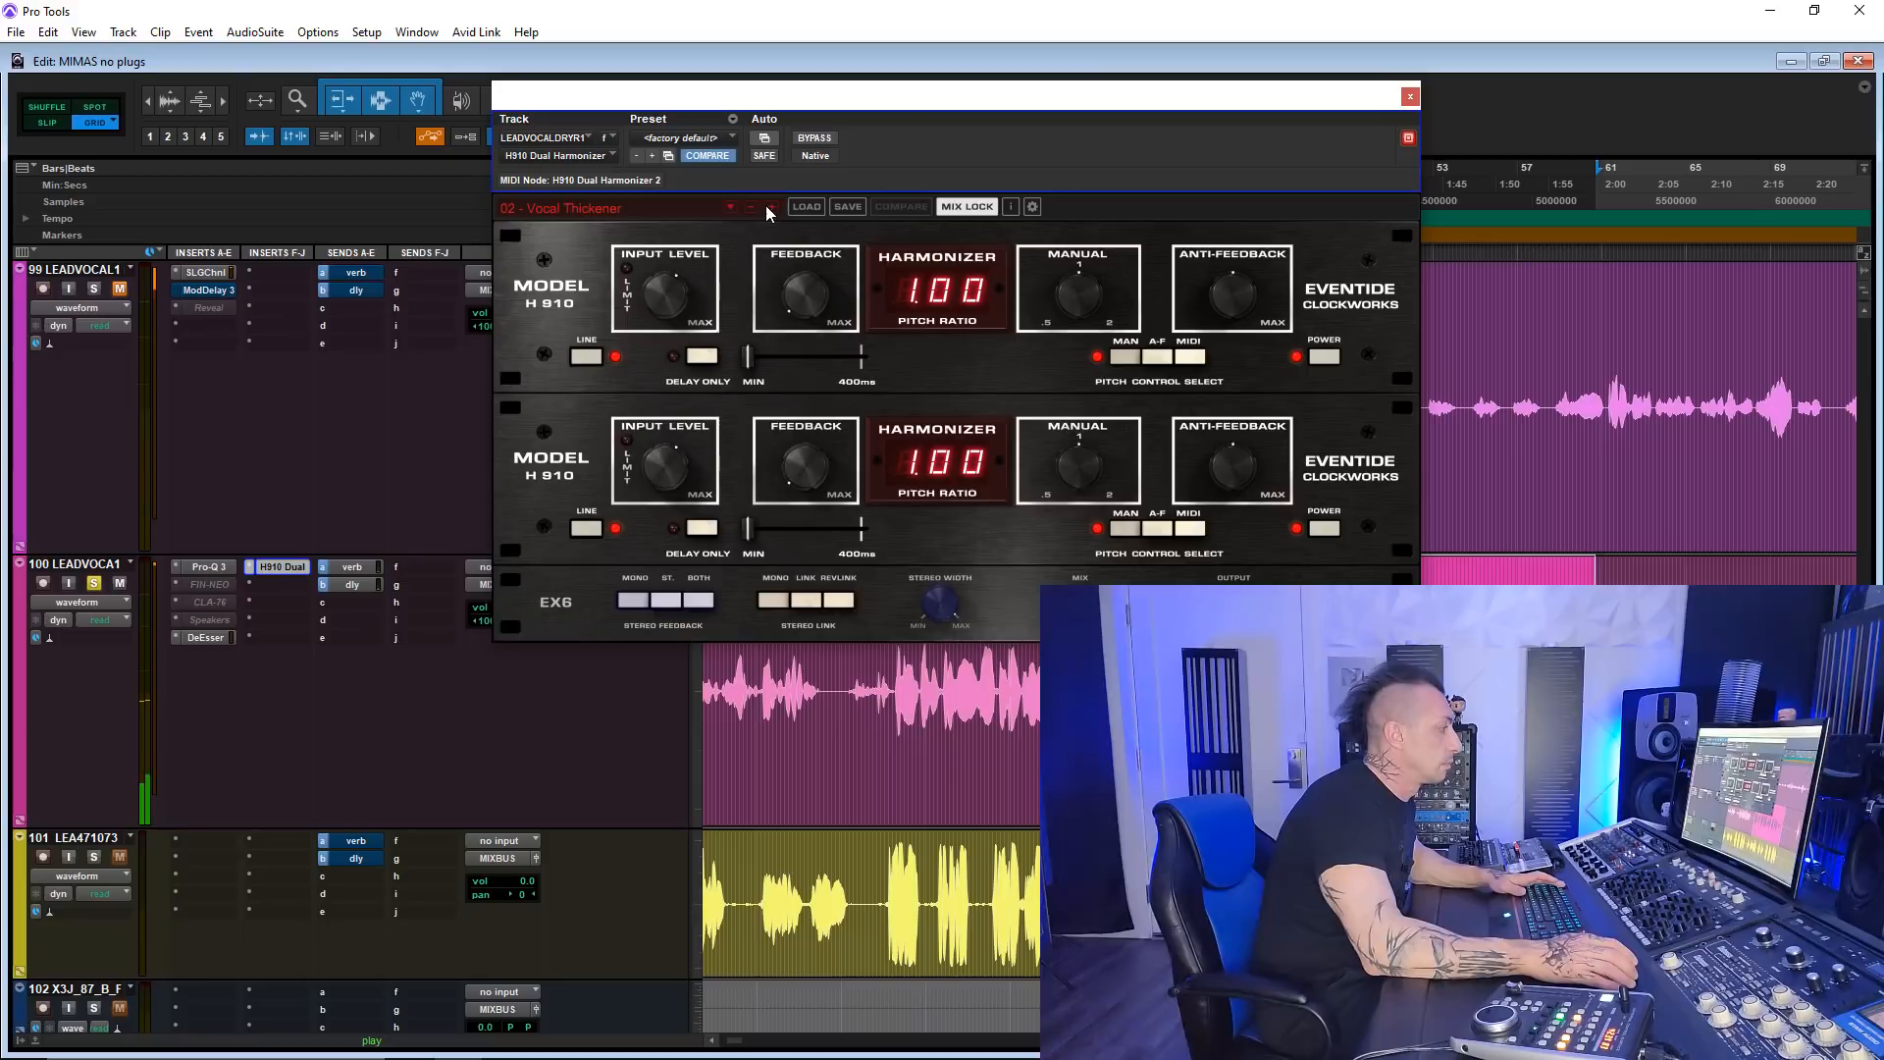
{"action": "left_click", "coordinate": [766, 206]}
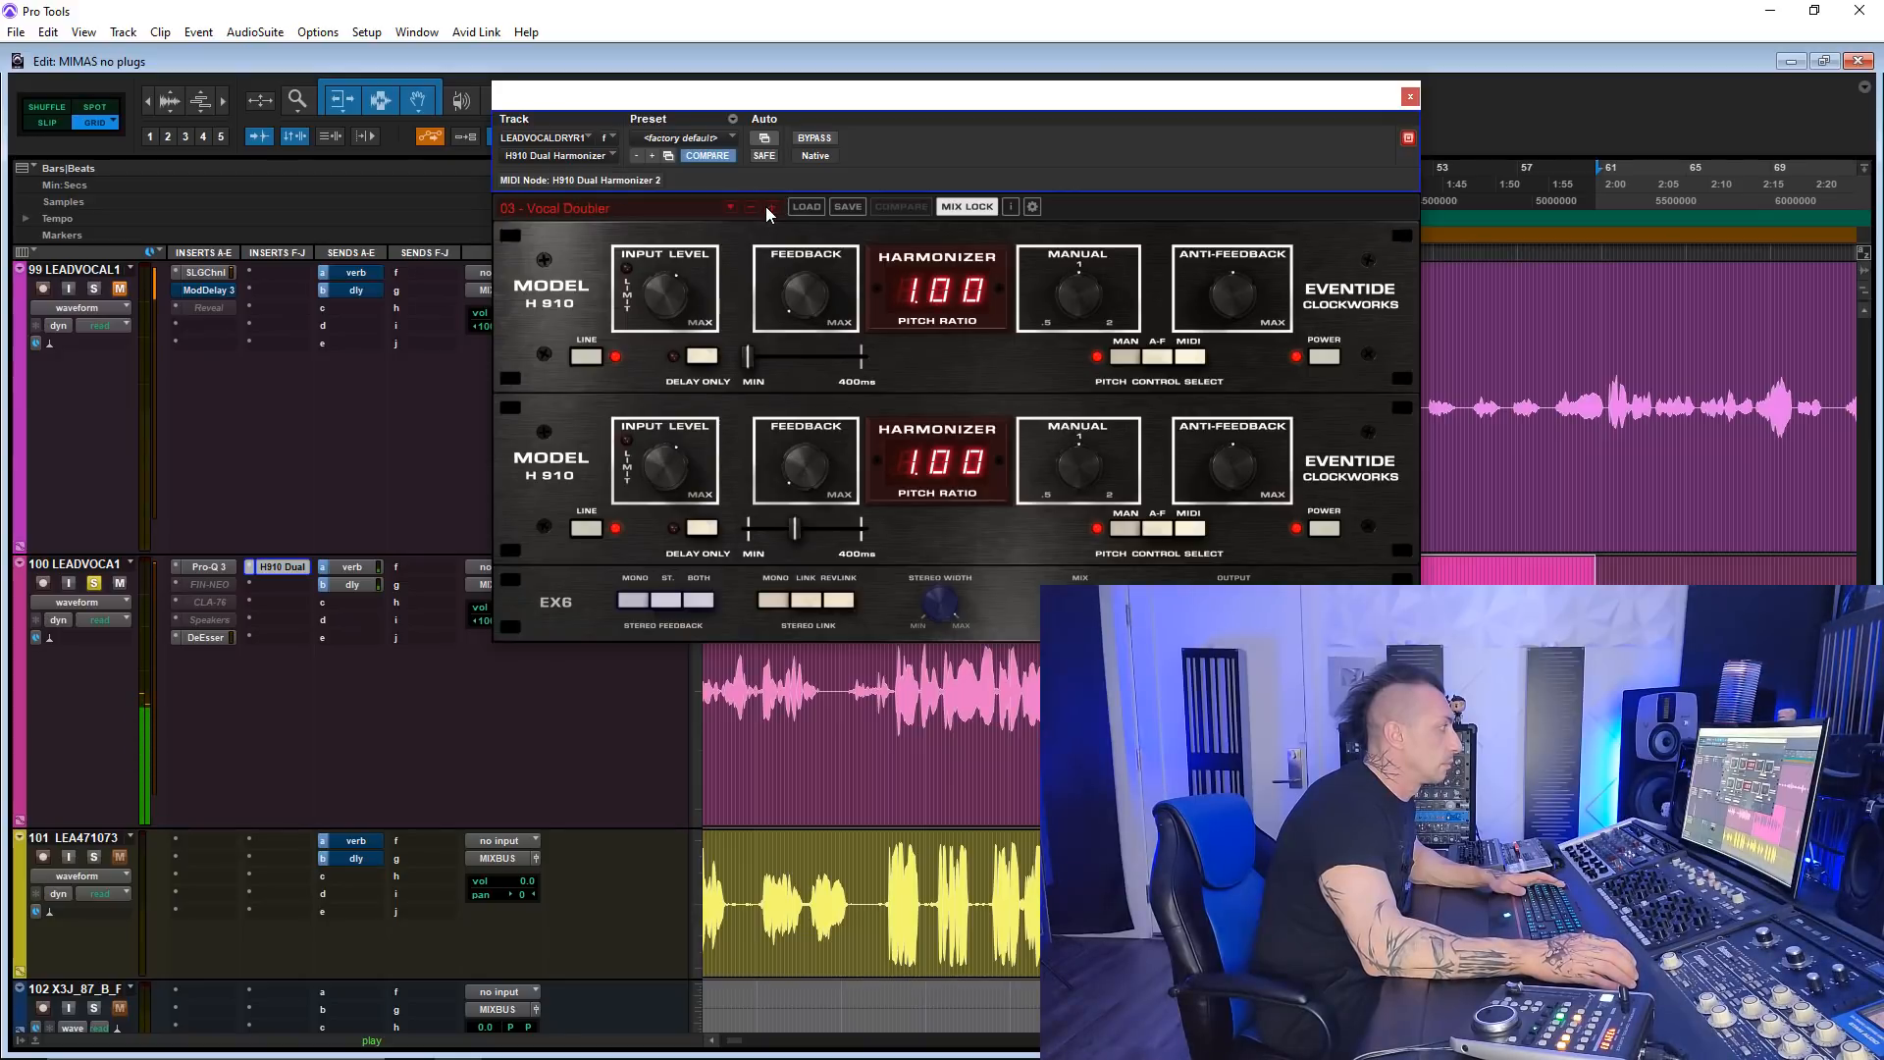
{"action": "left_click", "coordinate": [765, 207]}
{"action": "double_click", "coordinate": [770, 207]}
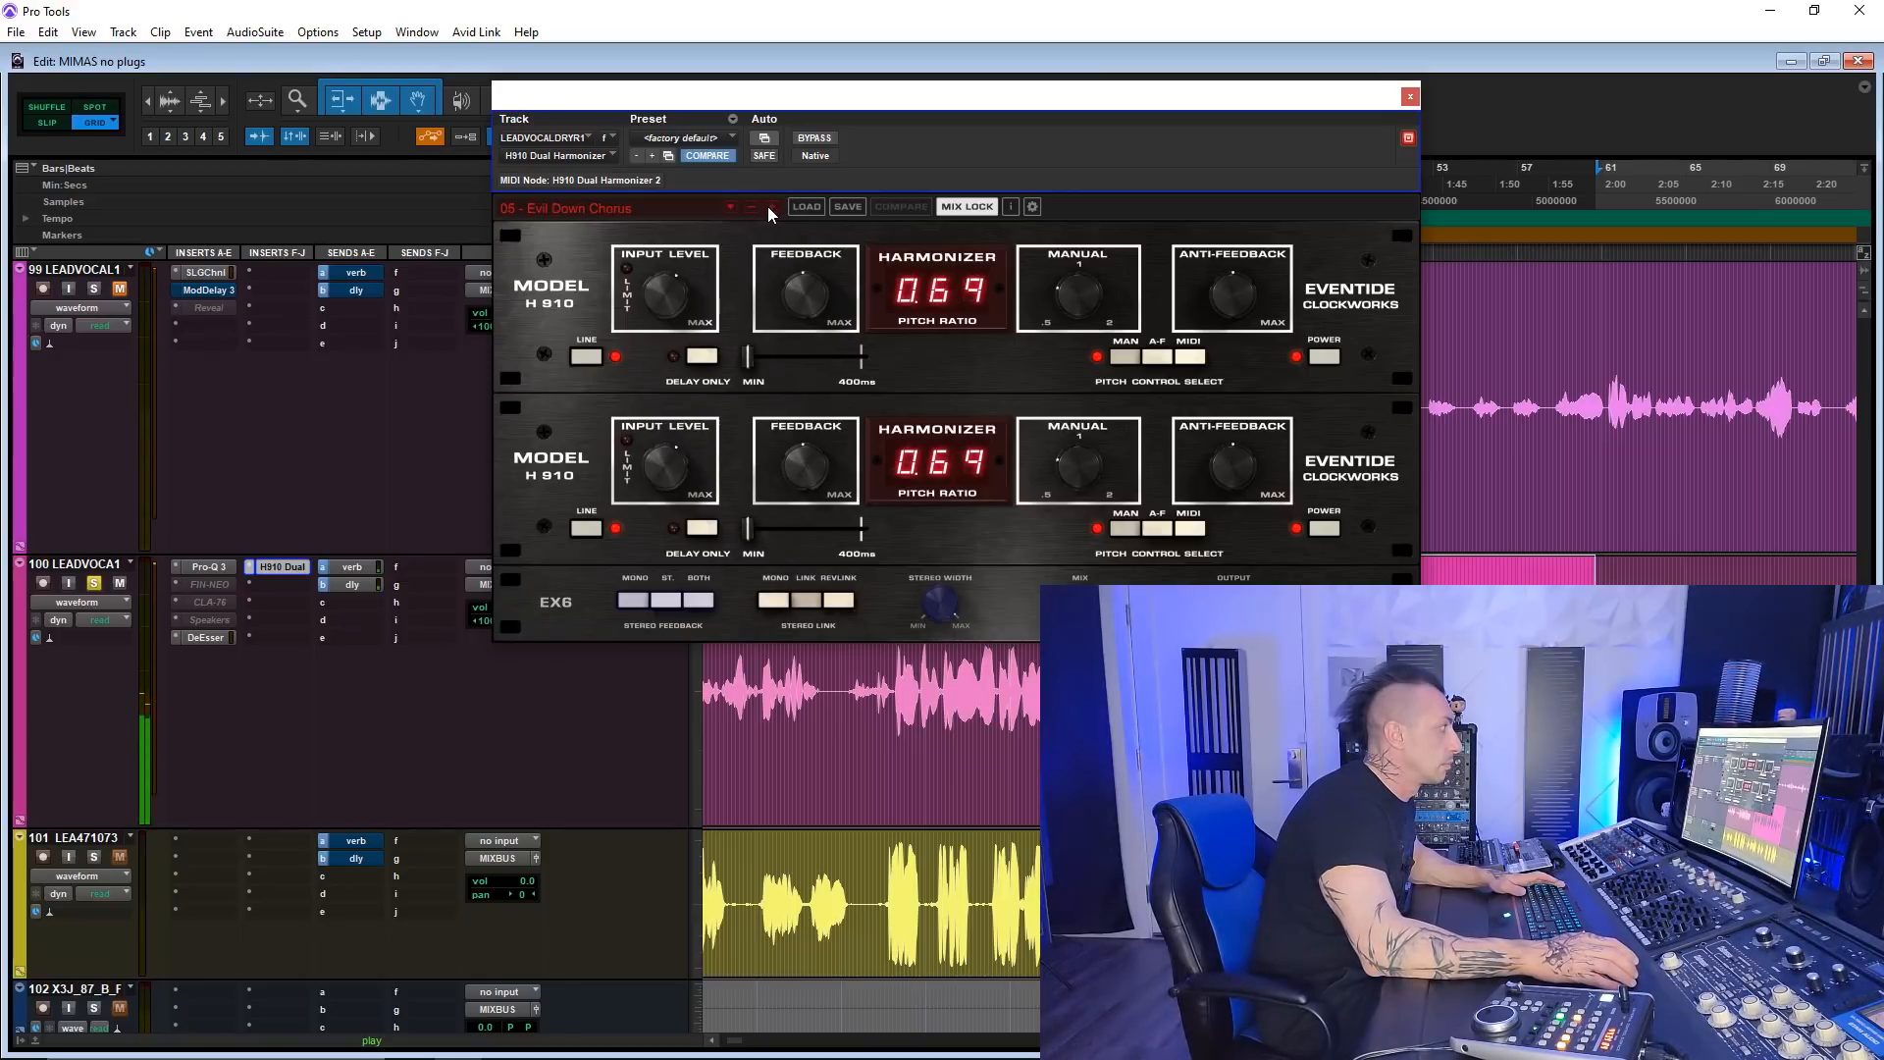
{"action": "left_click", "coordinate": [768, 206]}
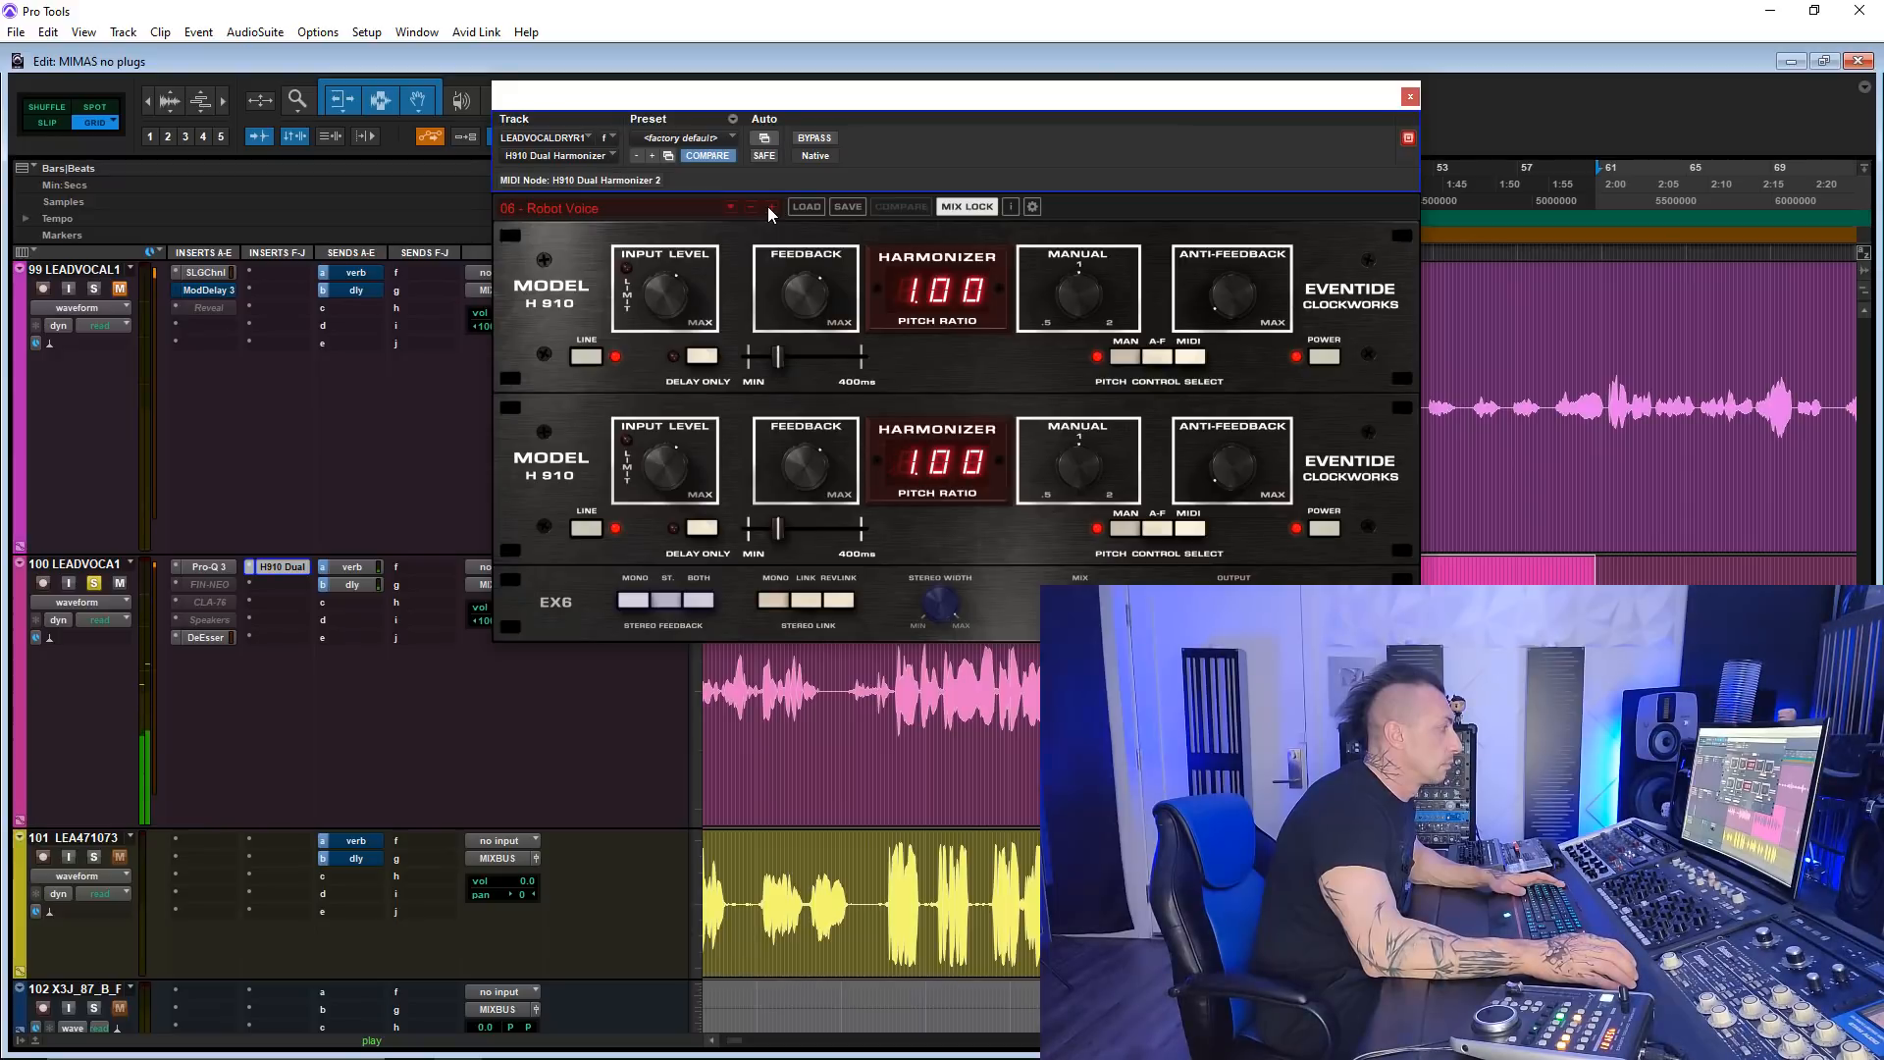
- Compare 07 - Subtle Widener against bypass, and step through Pitch Chorus Slap and Pitch Chorus to 11 - Pitched Chorus
{"action": "left_click", "coordinate": [767, 206]}
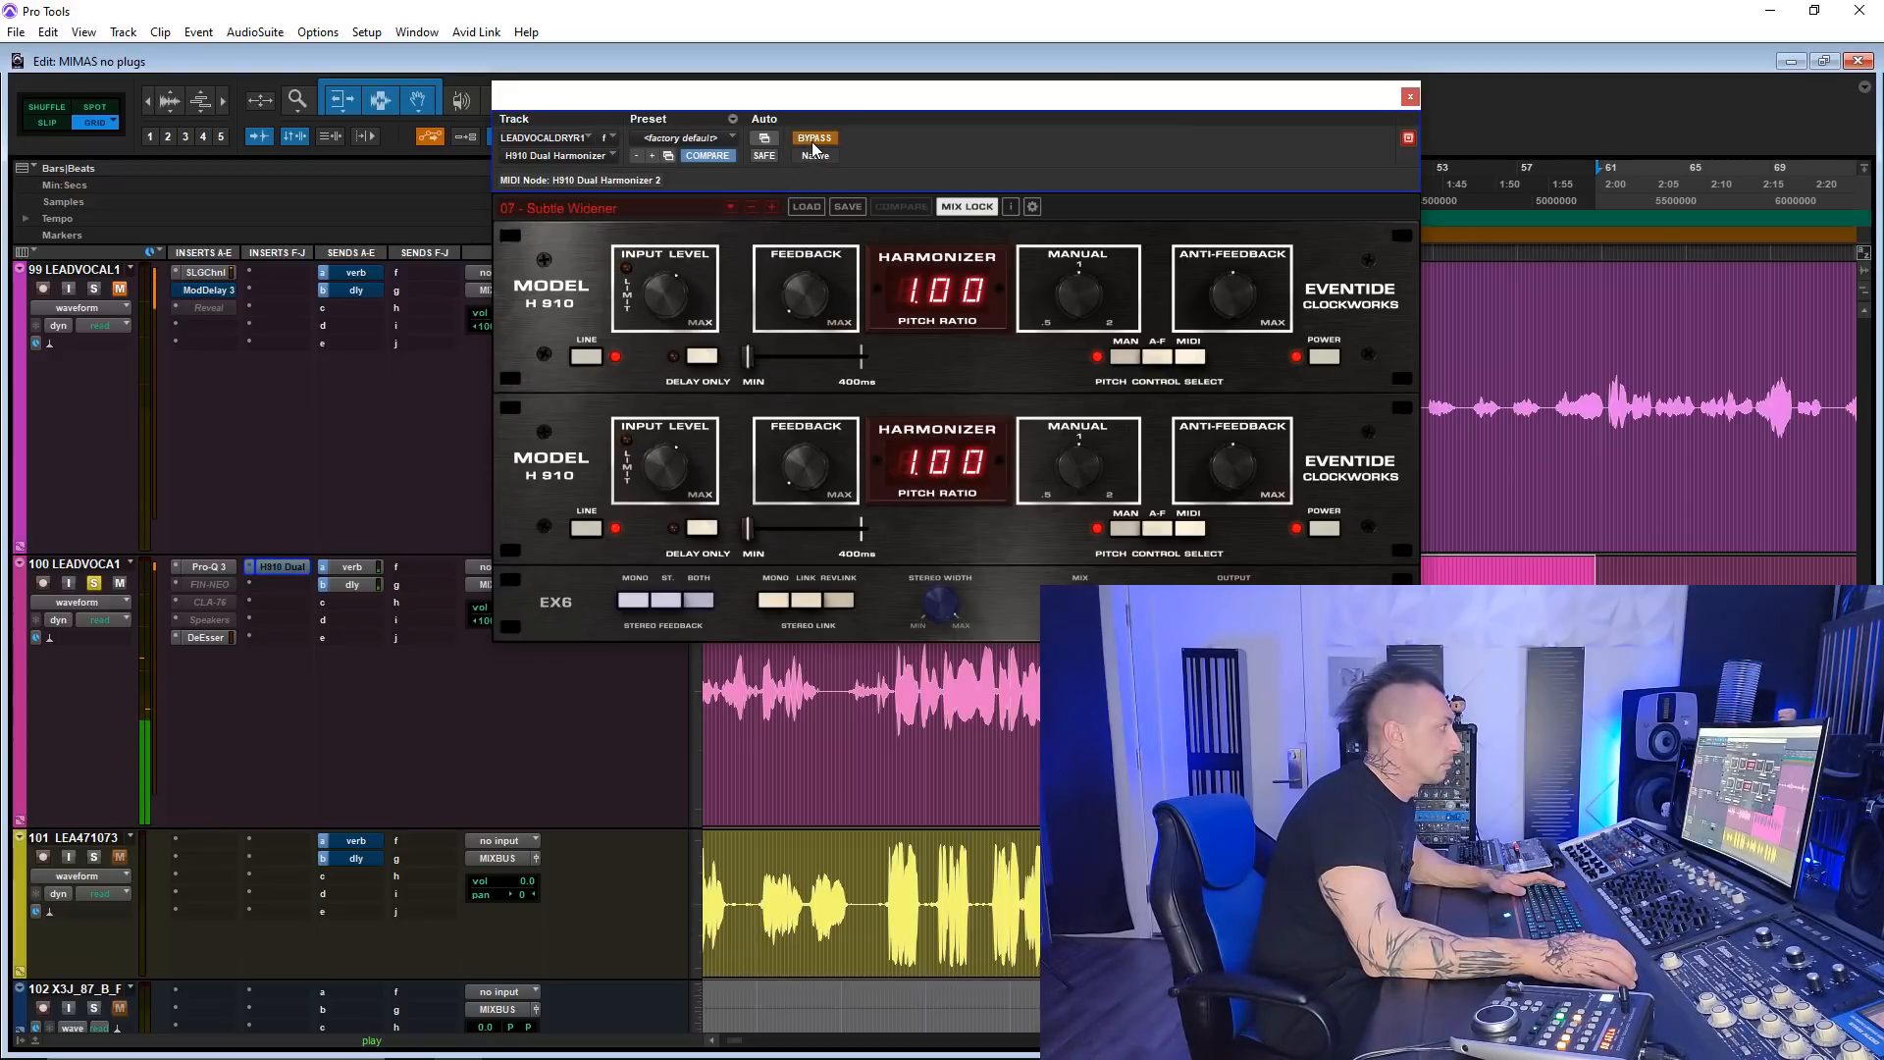
{"action": "left_click", "coordinate": [768, 208]}
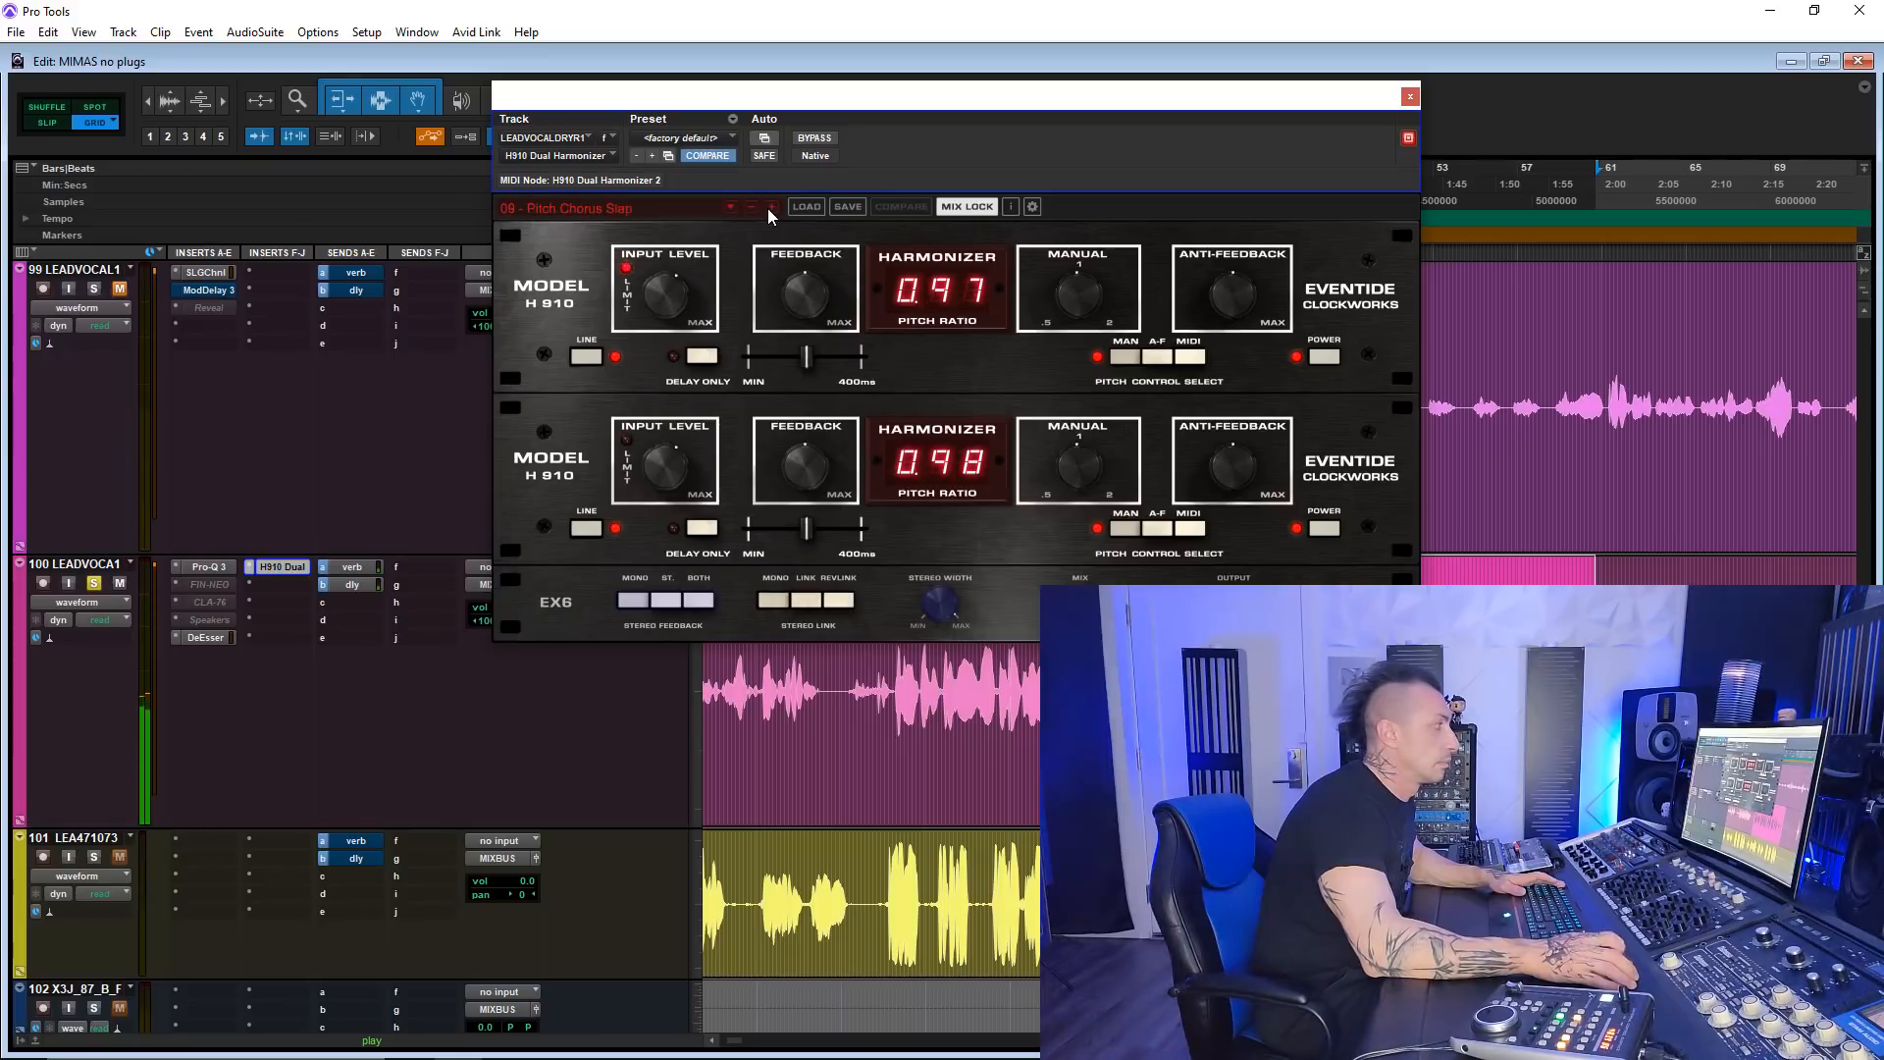
{"action": "left_click", "coordinate": [767, 208]}
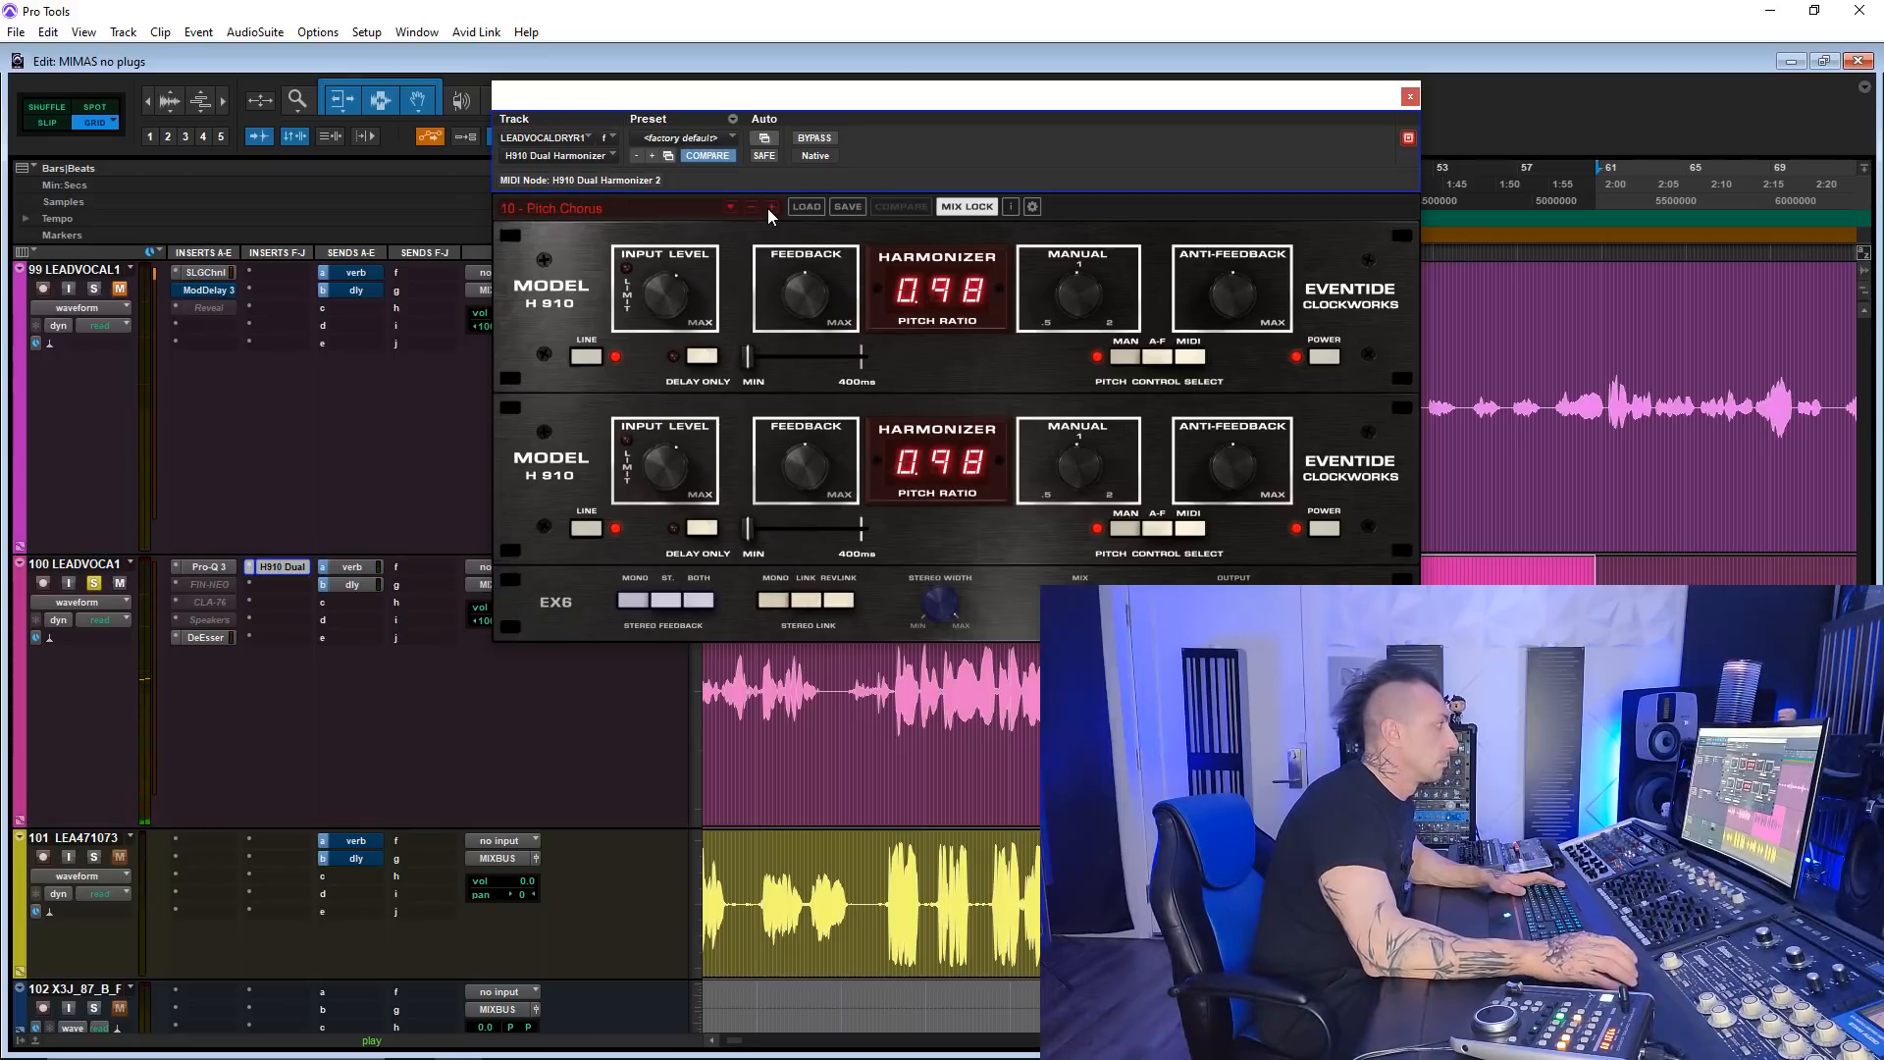
{"action": "left_click", "coordinate": [767, 208]}
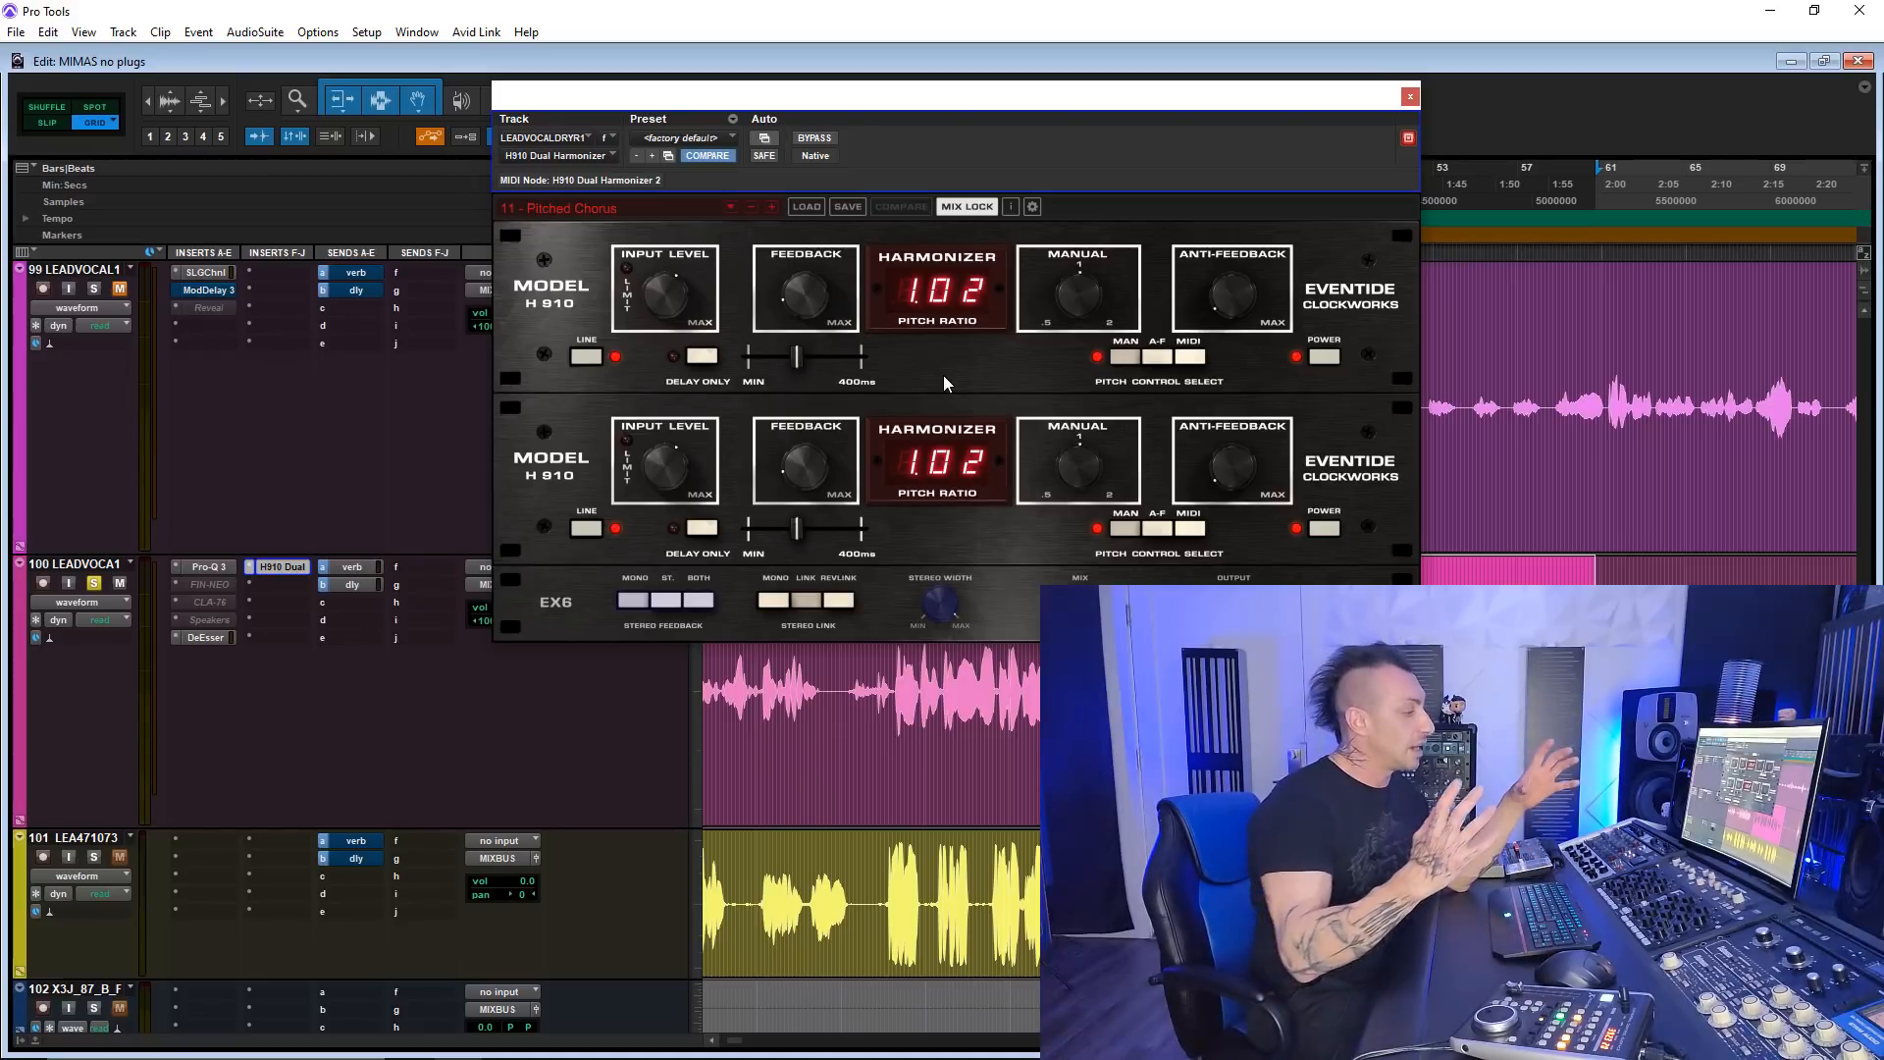
- Replace the lead vocal's H910 Dual Harmonizer with H910 Harmonizer and play it with the 02 - 1.01 Chorus Drift preset
{"action": "left_click", "coordinate": [251, 568]}
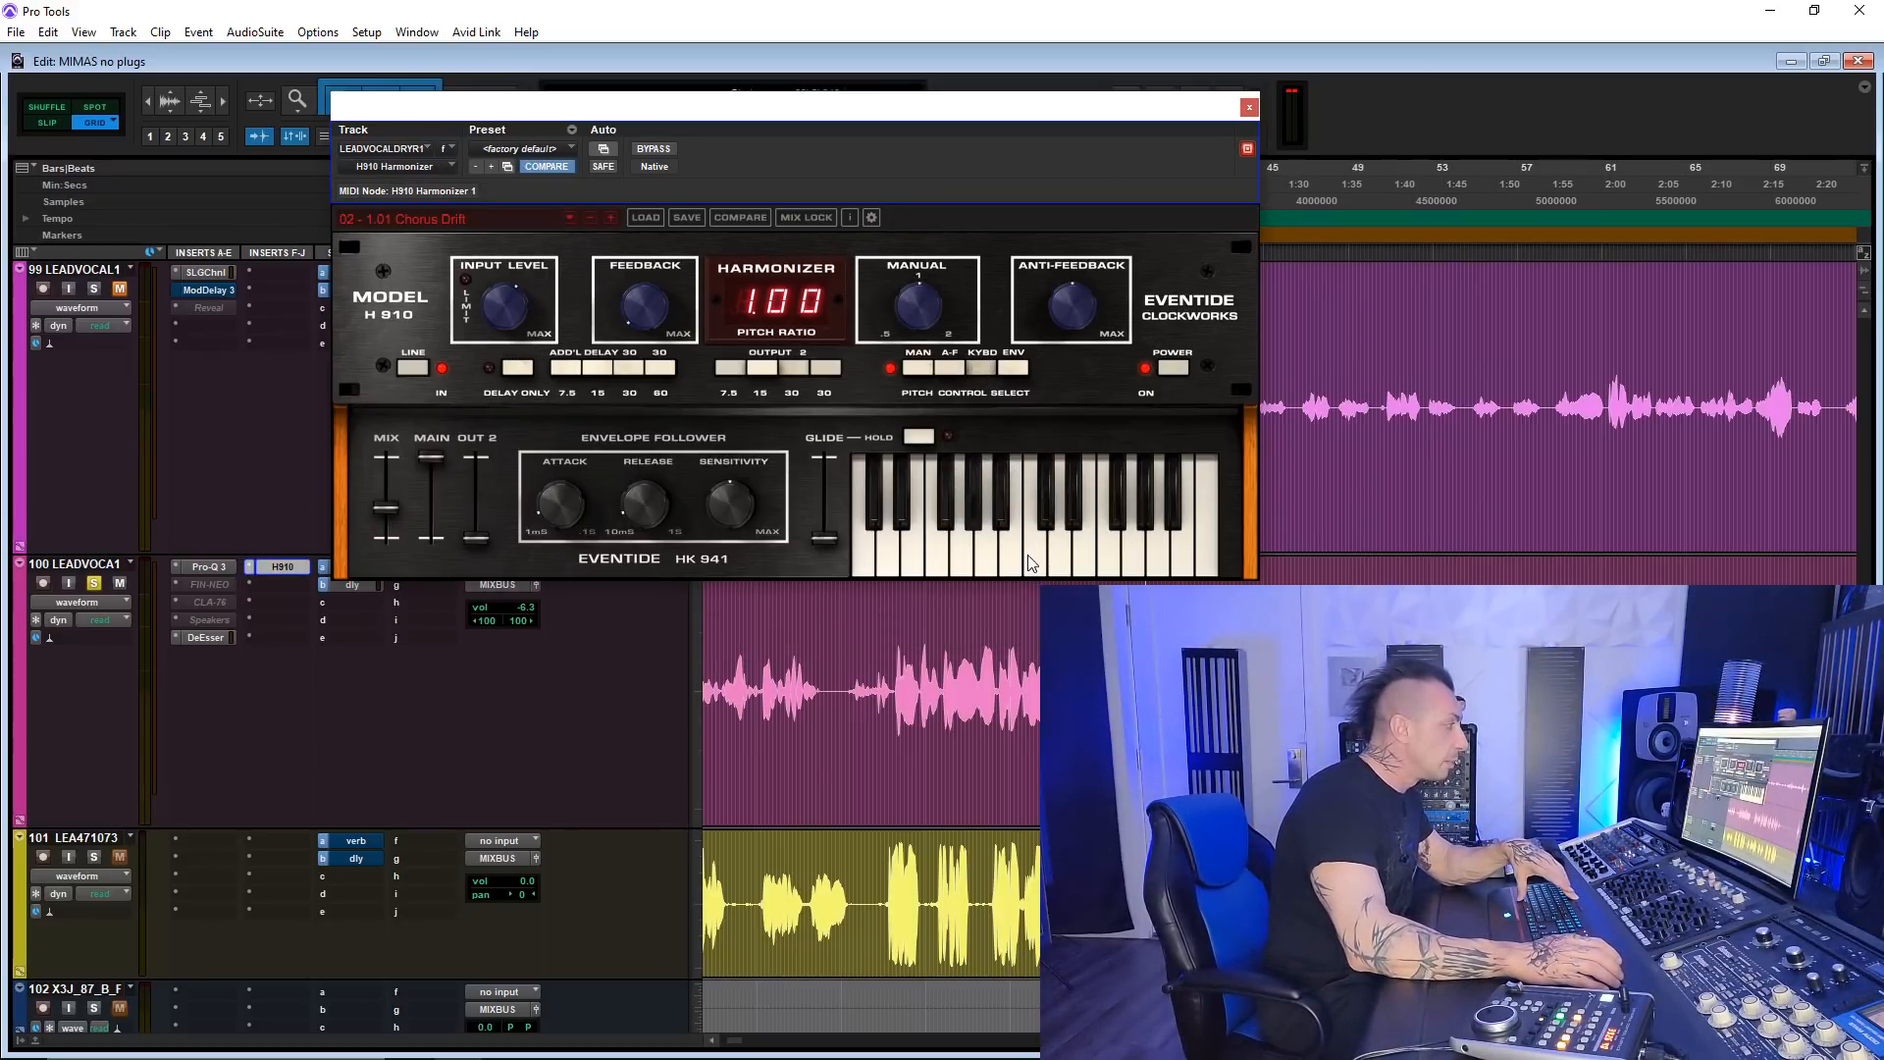
{"action": "key", "text": "space"}
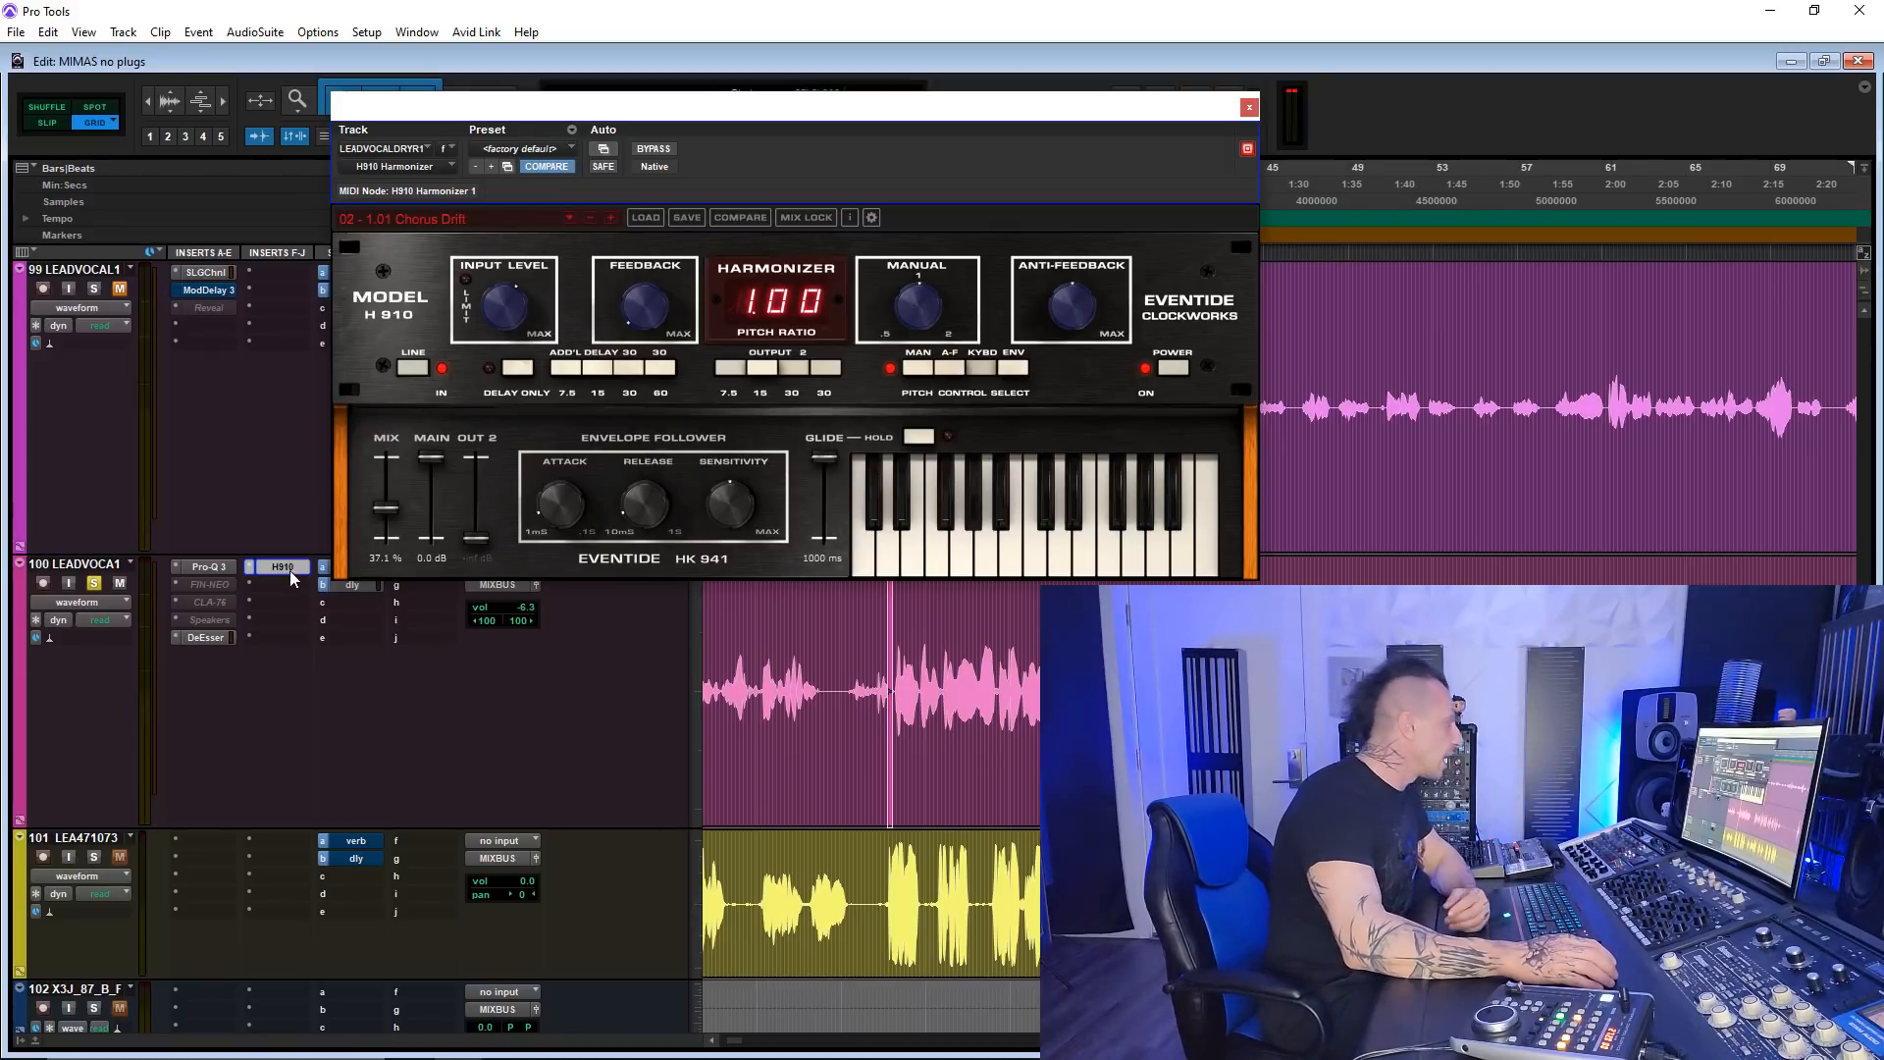
- Replace H910 Harmonizer on the lead vocal with Eventide's stereo H949 Dual Harmonizer and play the 01 - Vocal Sweetener preset
{"action": "left_click", "coordinate": [253, 573]}
{"action": "mouse_move", "coordinate": [393, 666]}
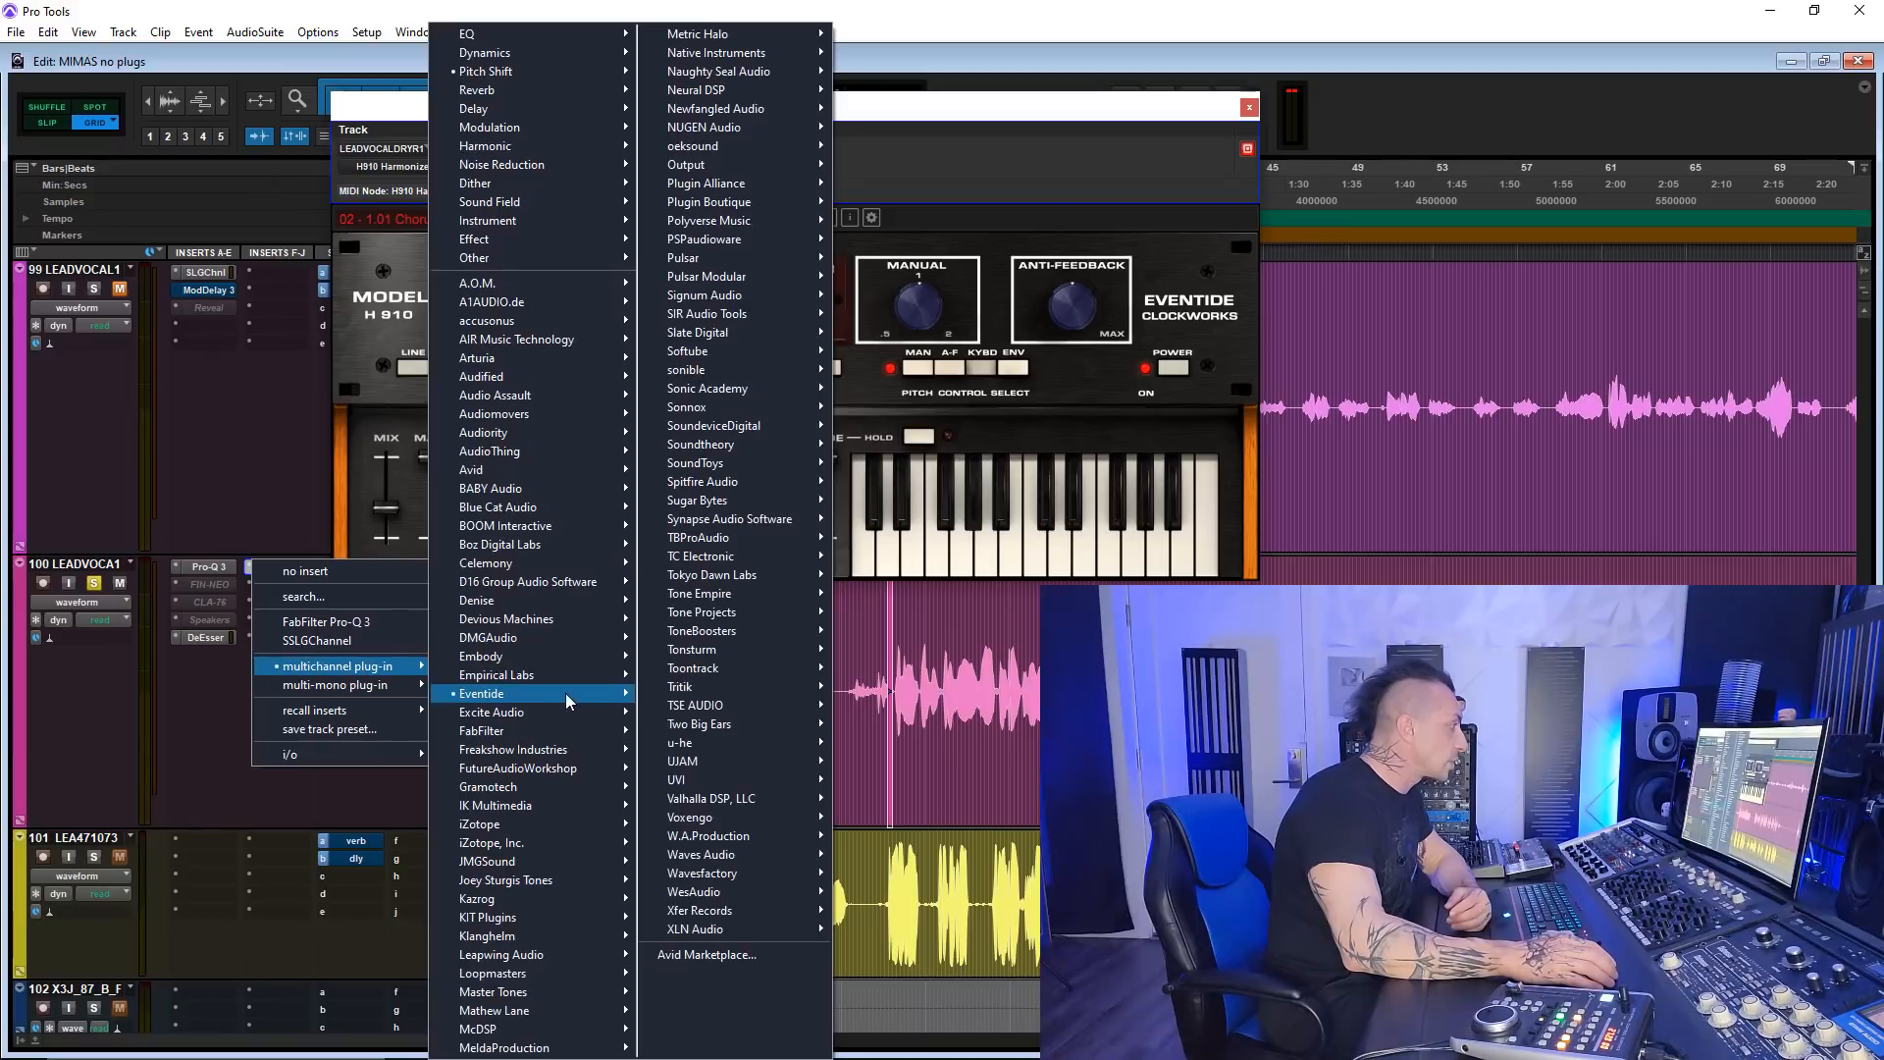
{"action": "mouse_move", "coordinate": [530, 693]}
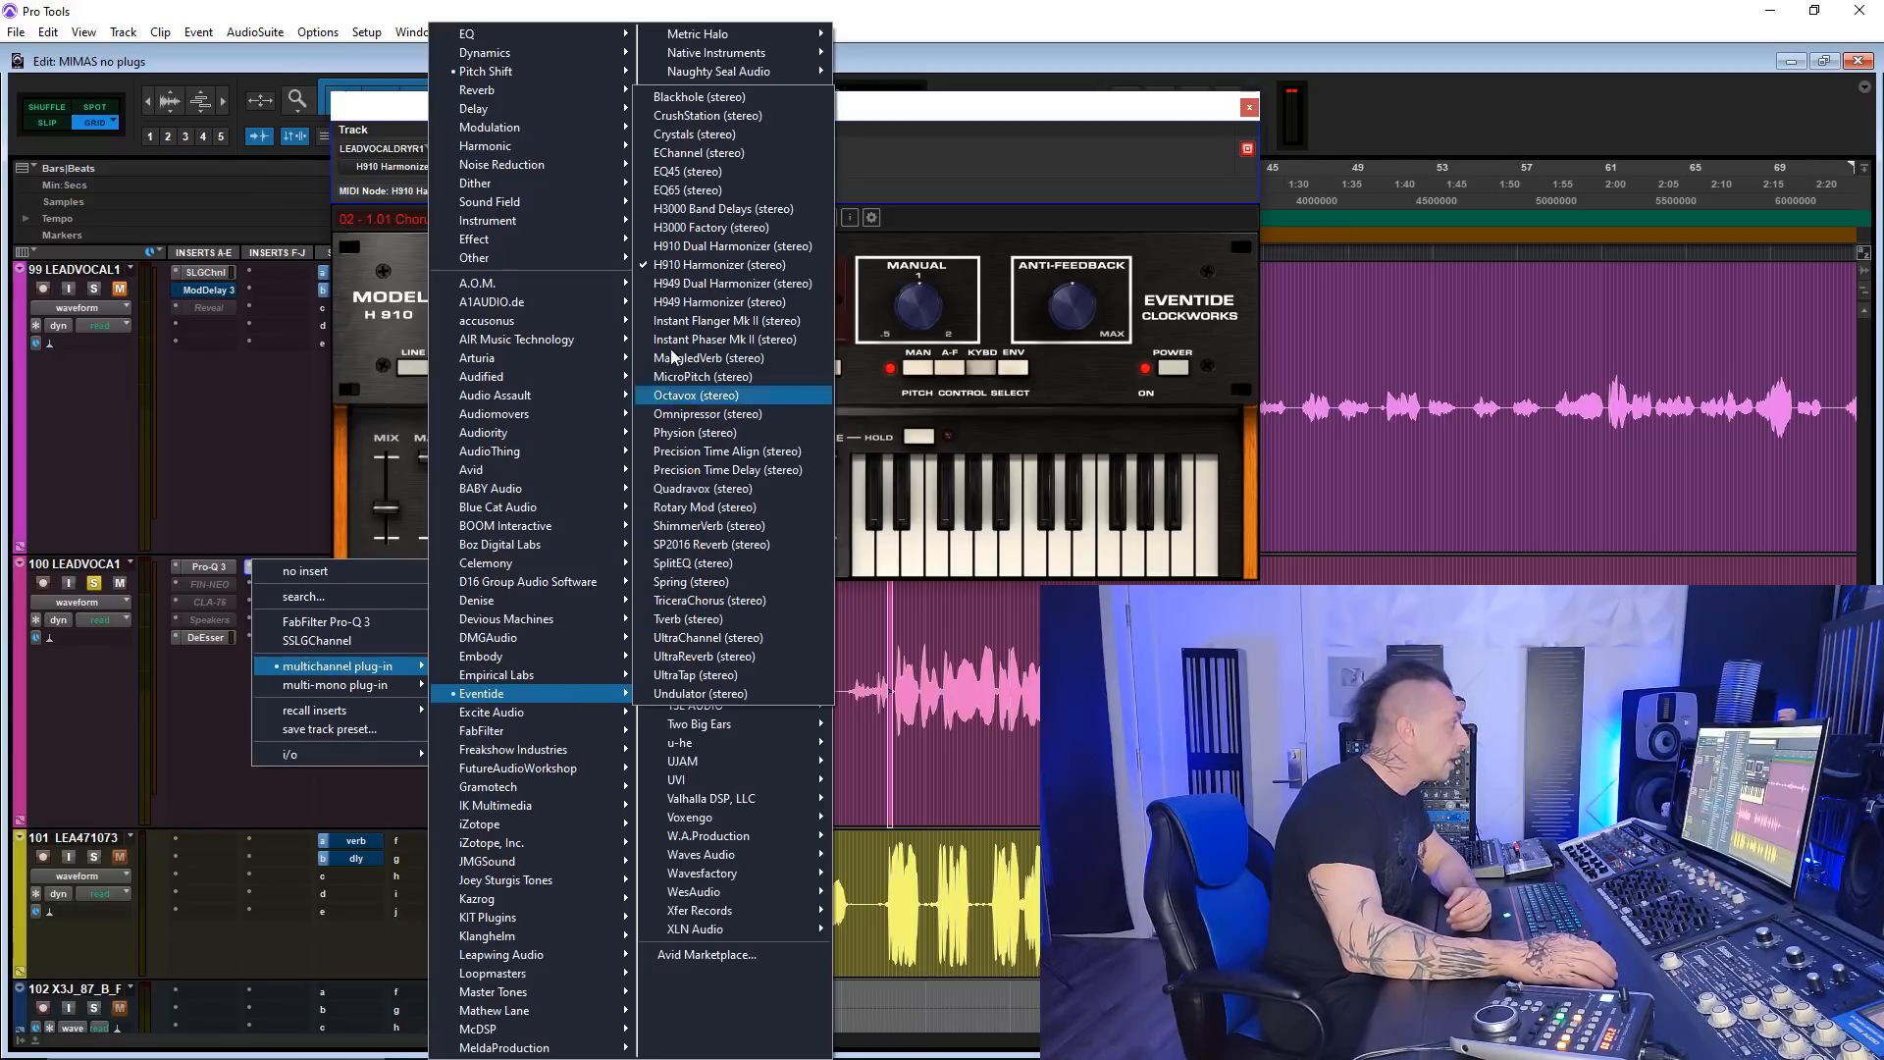
{"action": "left_click", "coordinate": [738, 284]}
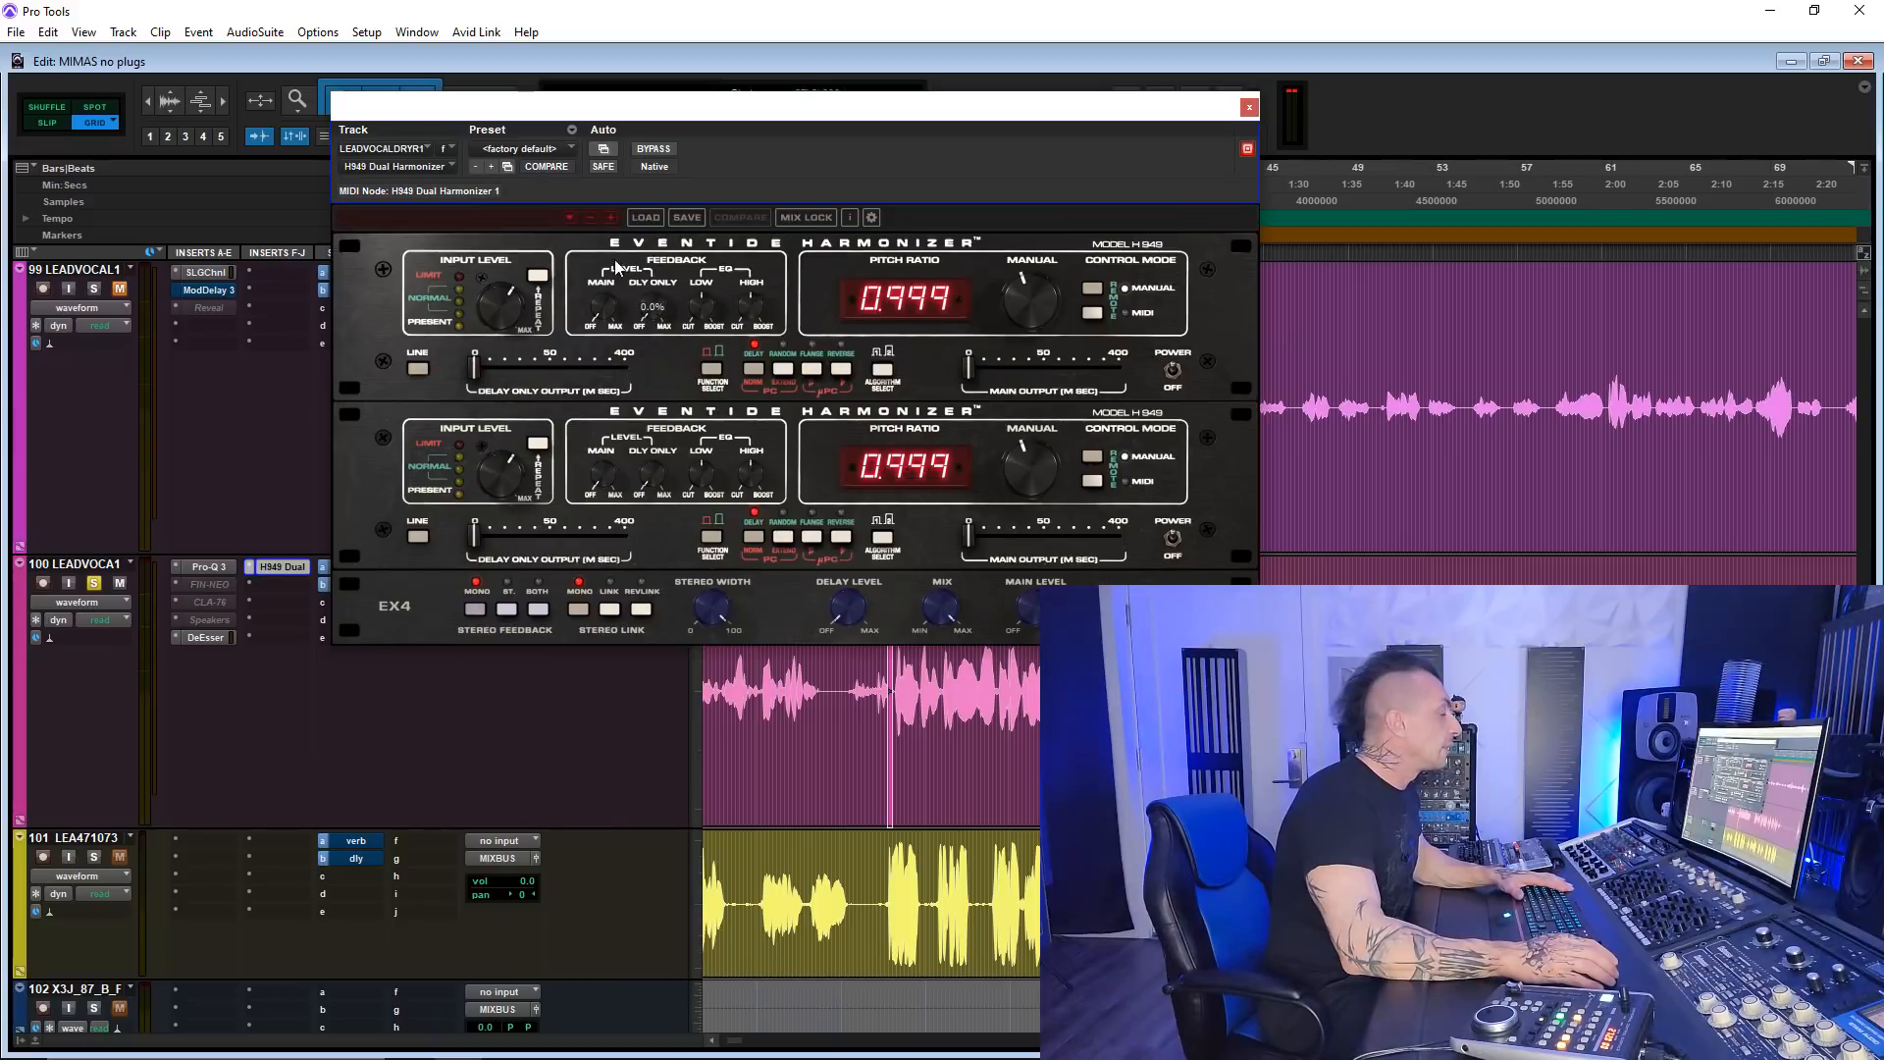
{"action": "left_click", "coordinate": [610, 217]}
{"action": "key", "text": "space"}
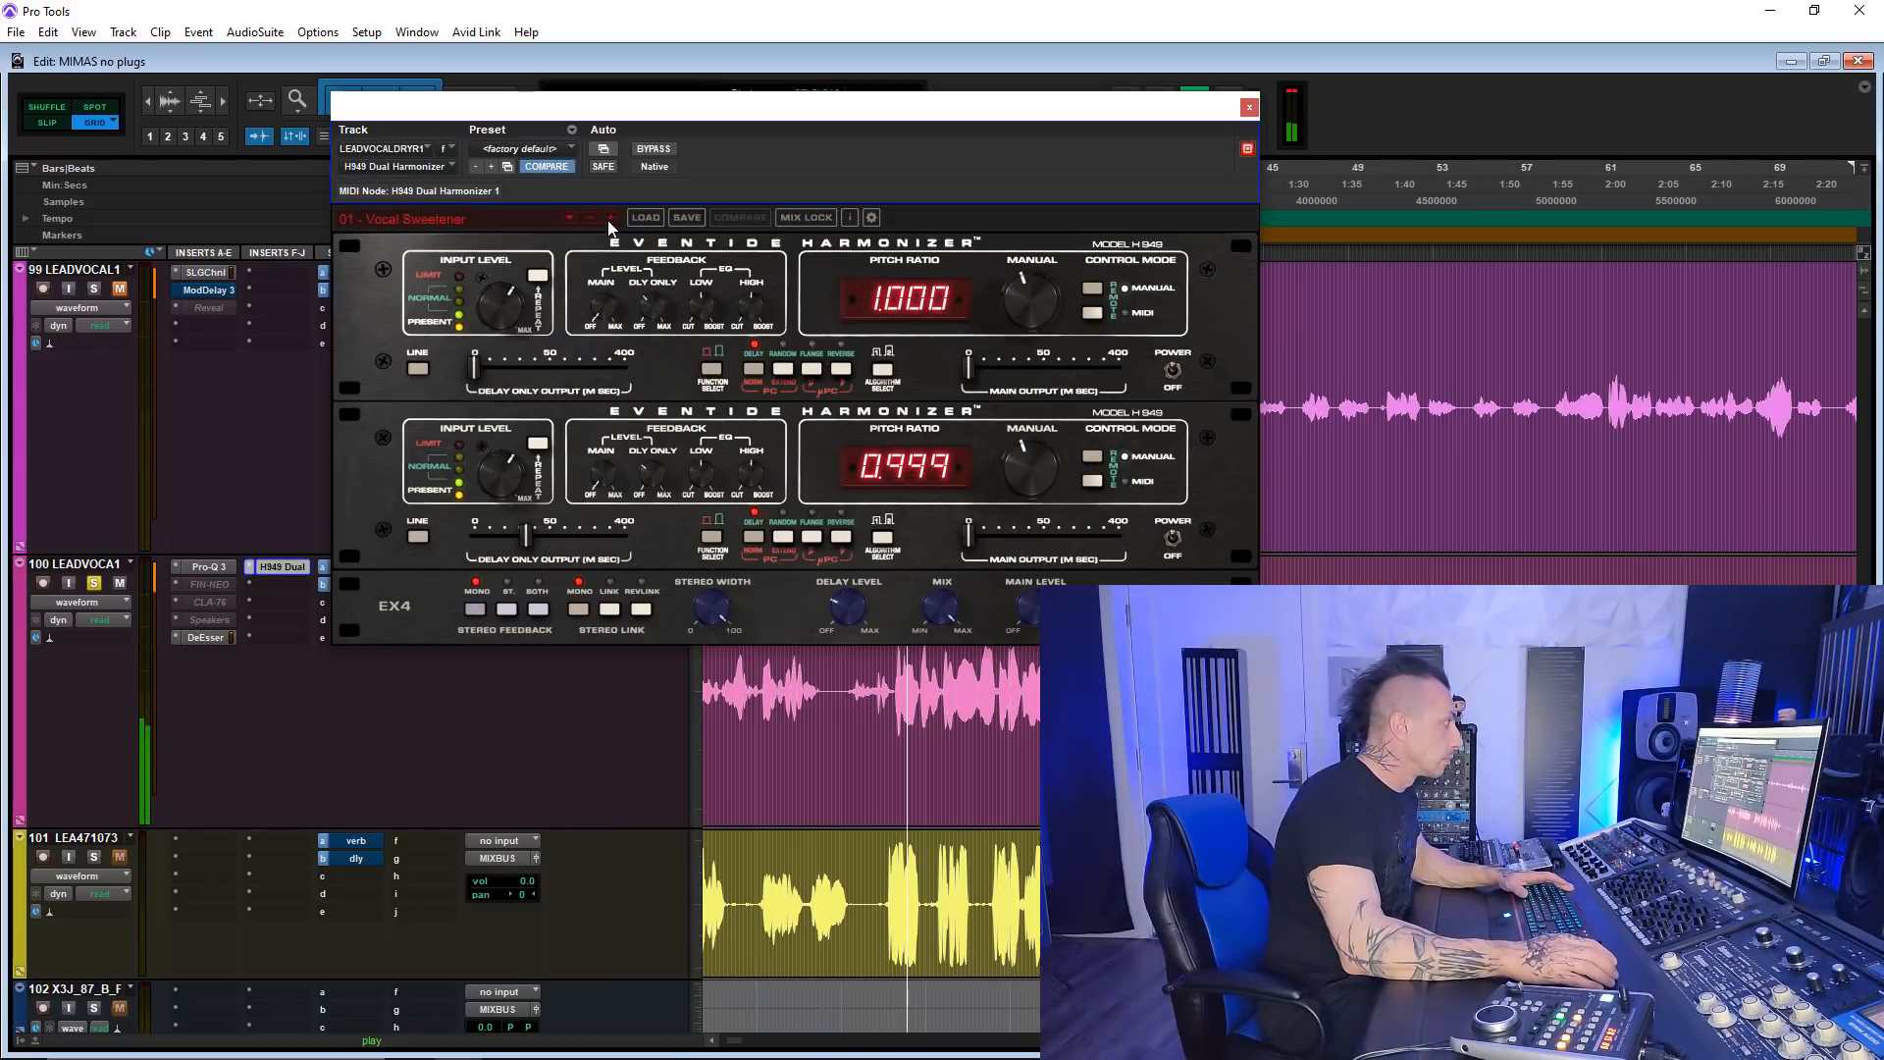
- Step the H949 Dual Harmonizer through Chorusing Delay, Doubler and Vocal Harmony Thickener to 05 - Backup Singers during playback
{"action": "left_click", "coordinate": [610, 216]}
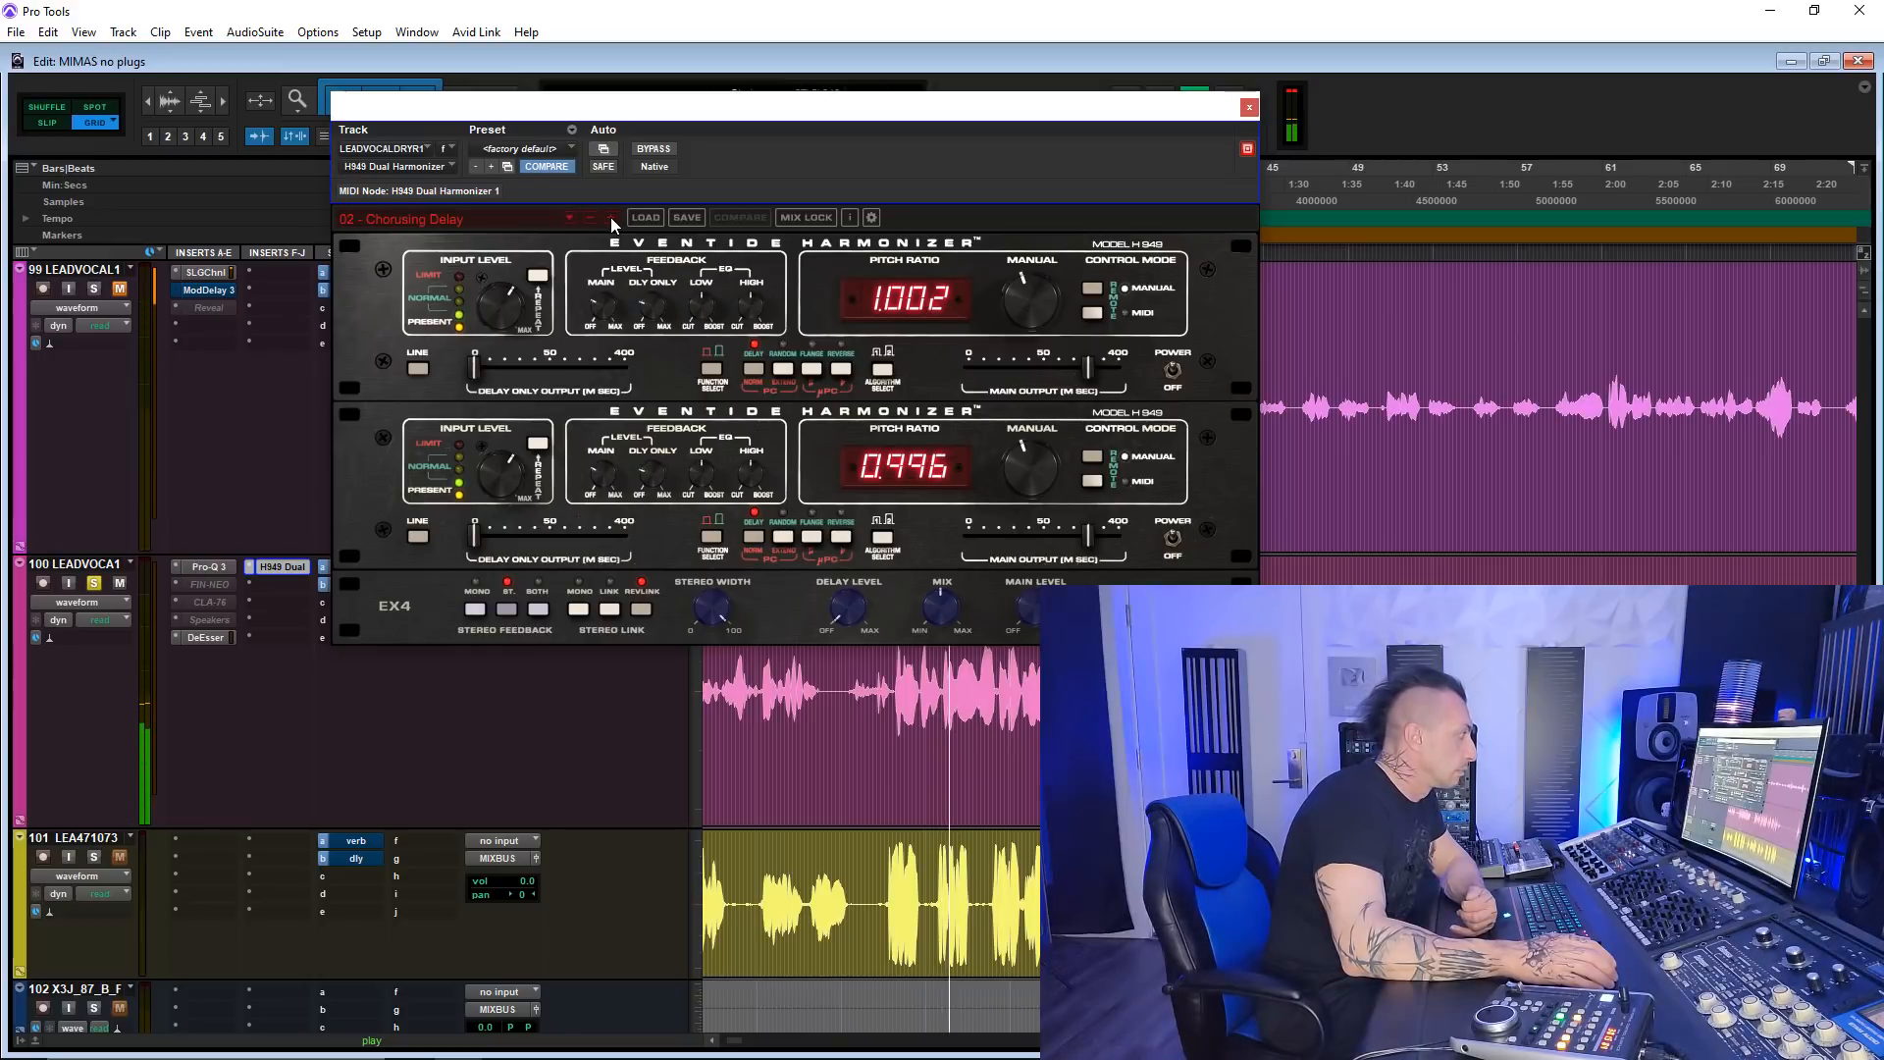
{"action": "left_click", "coordinate": [610, 217]}
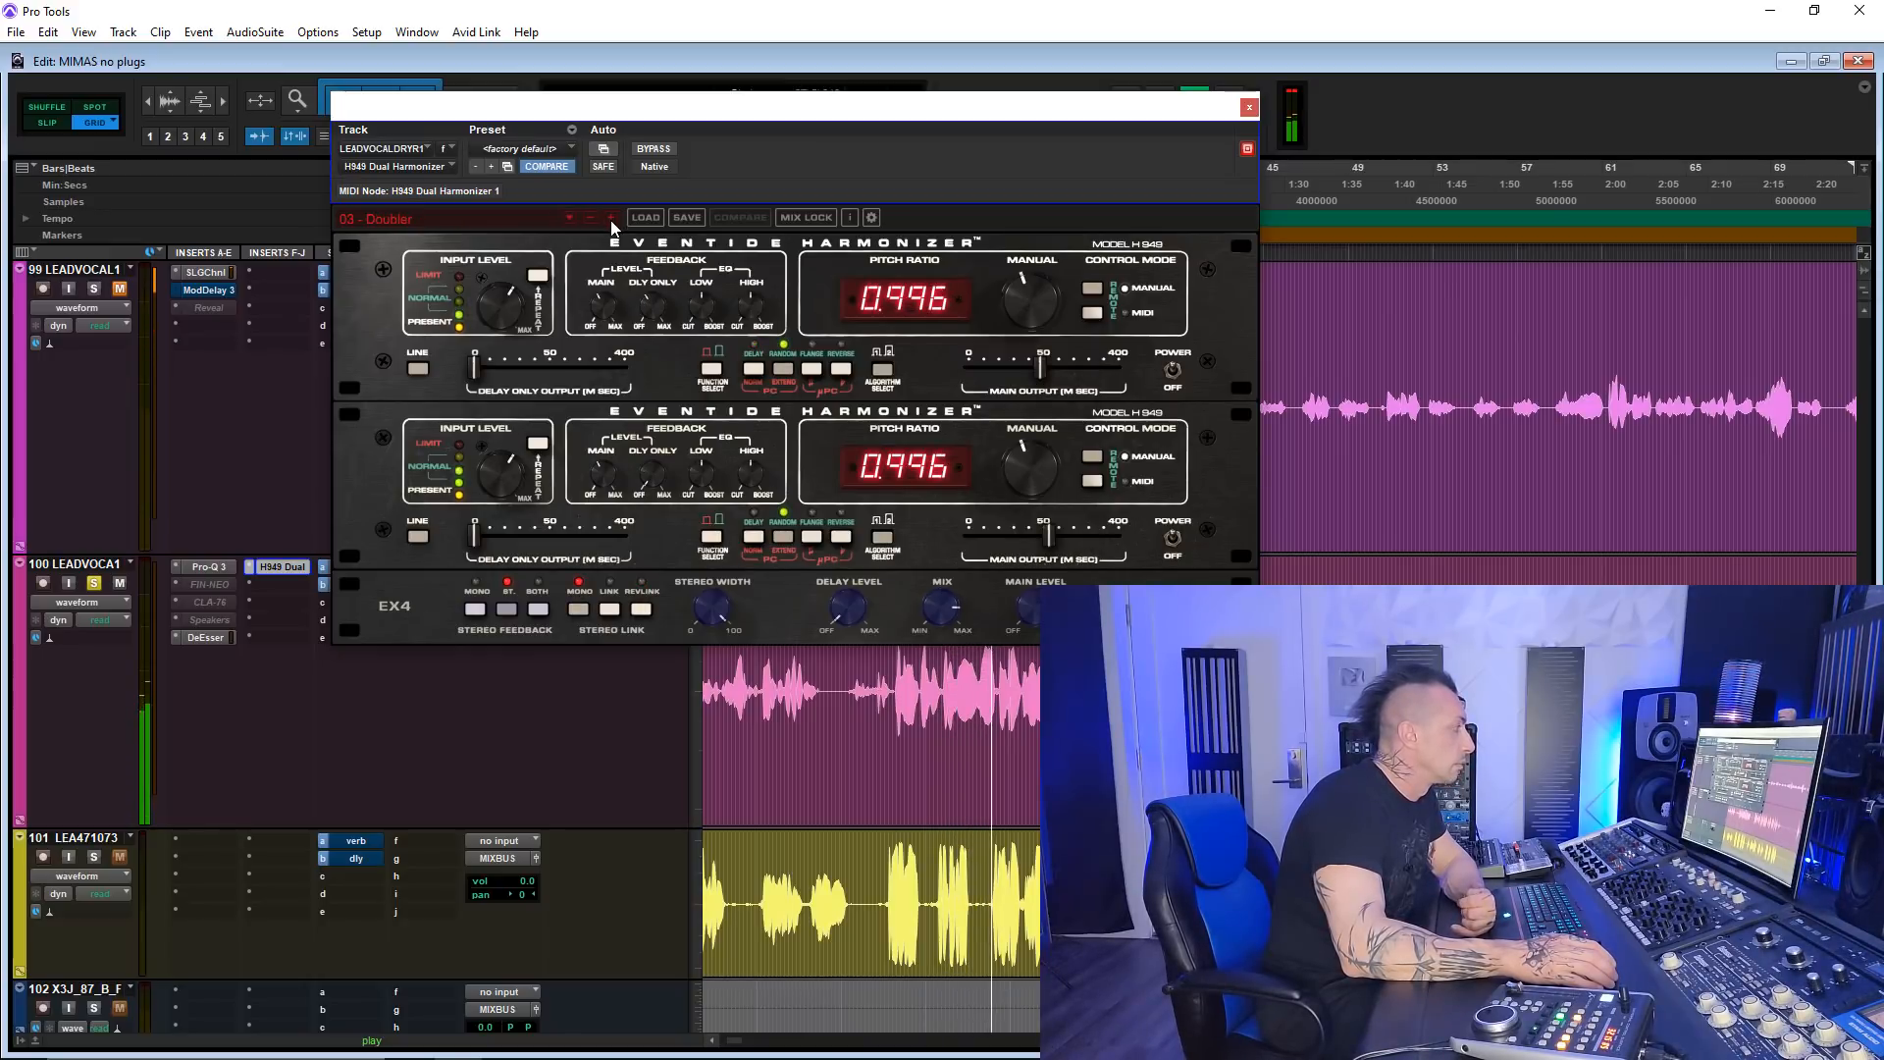
{"action": "left_click", "coordinate": [611, 221]}
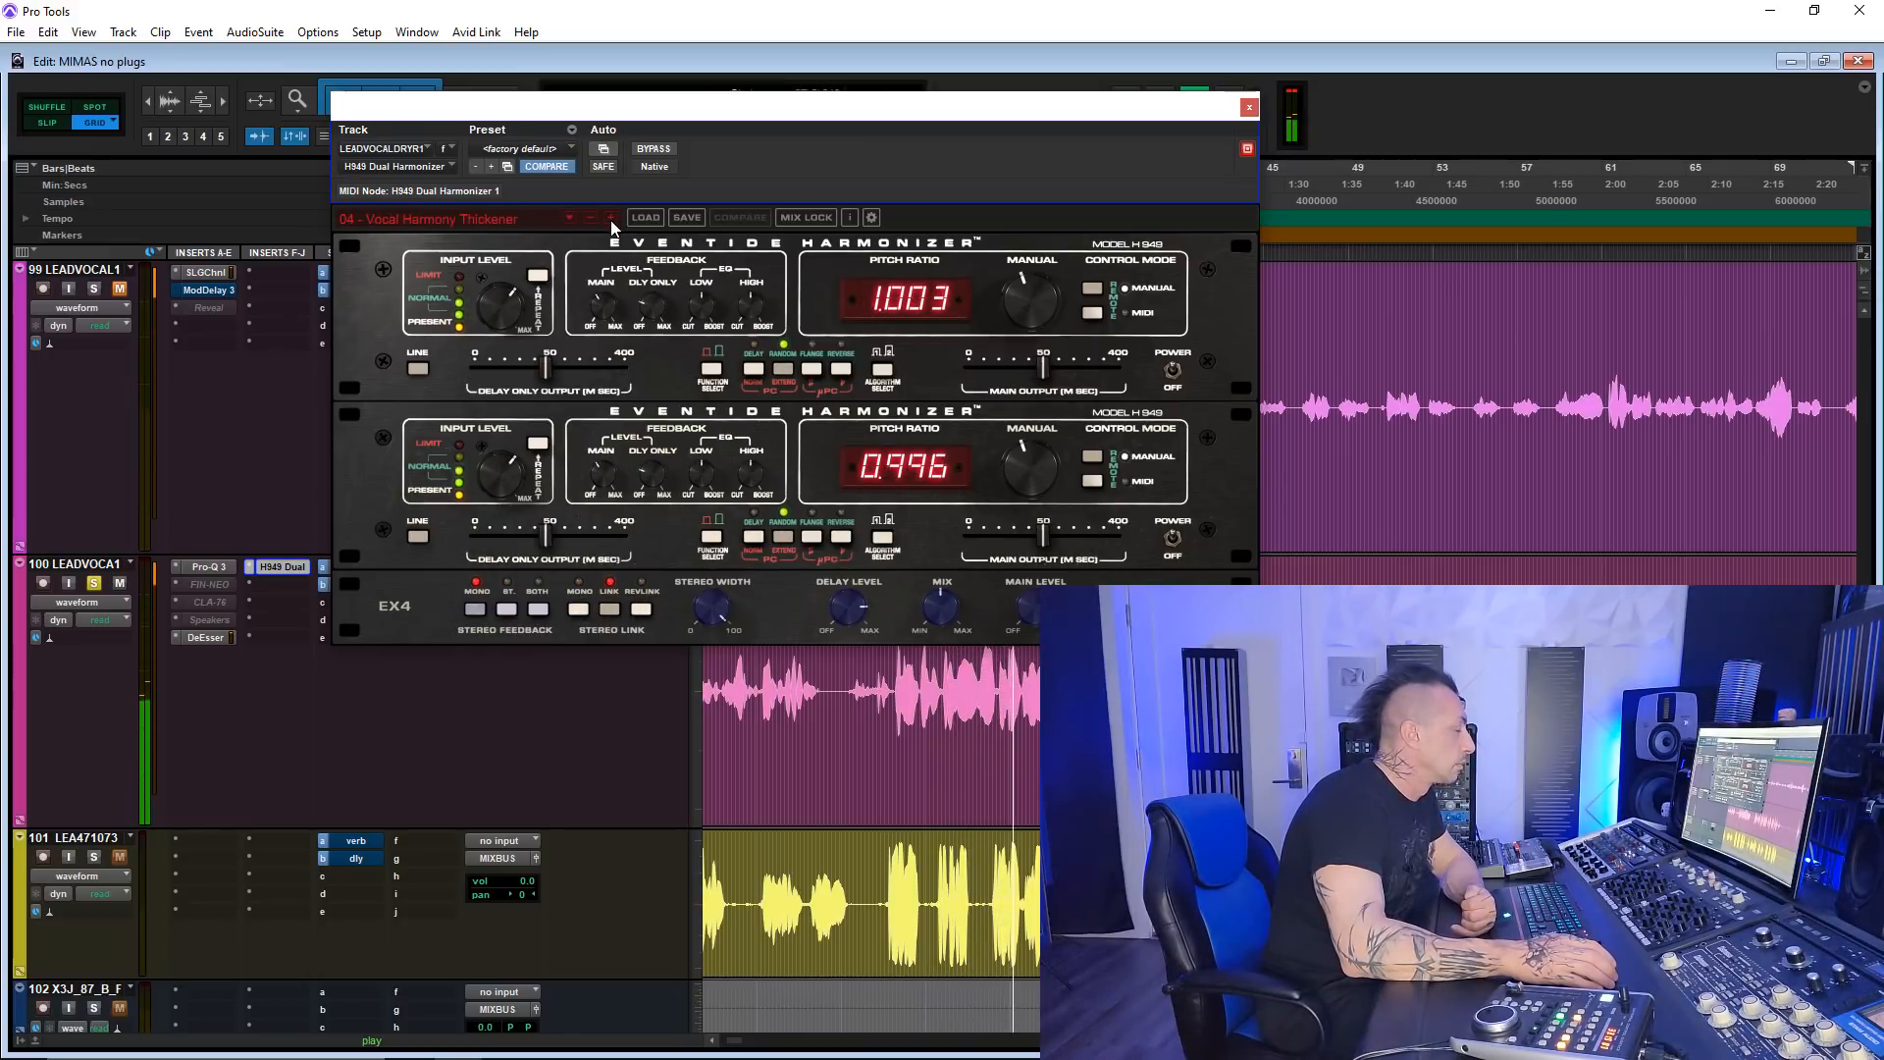
{"action": "left_click", "coordinate": [611, 220]}
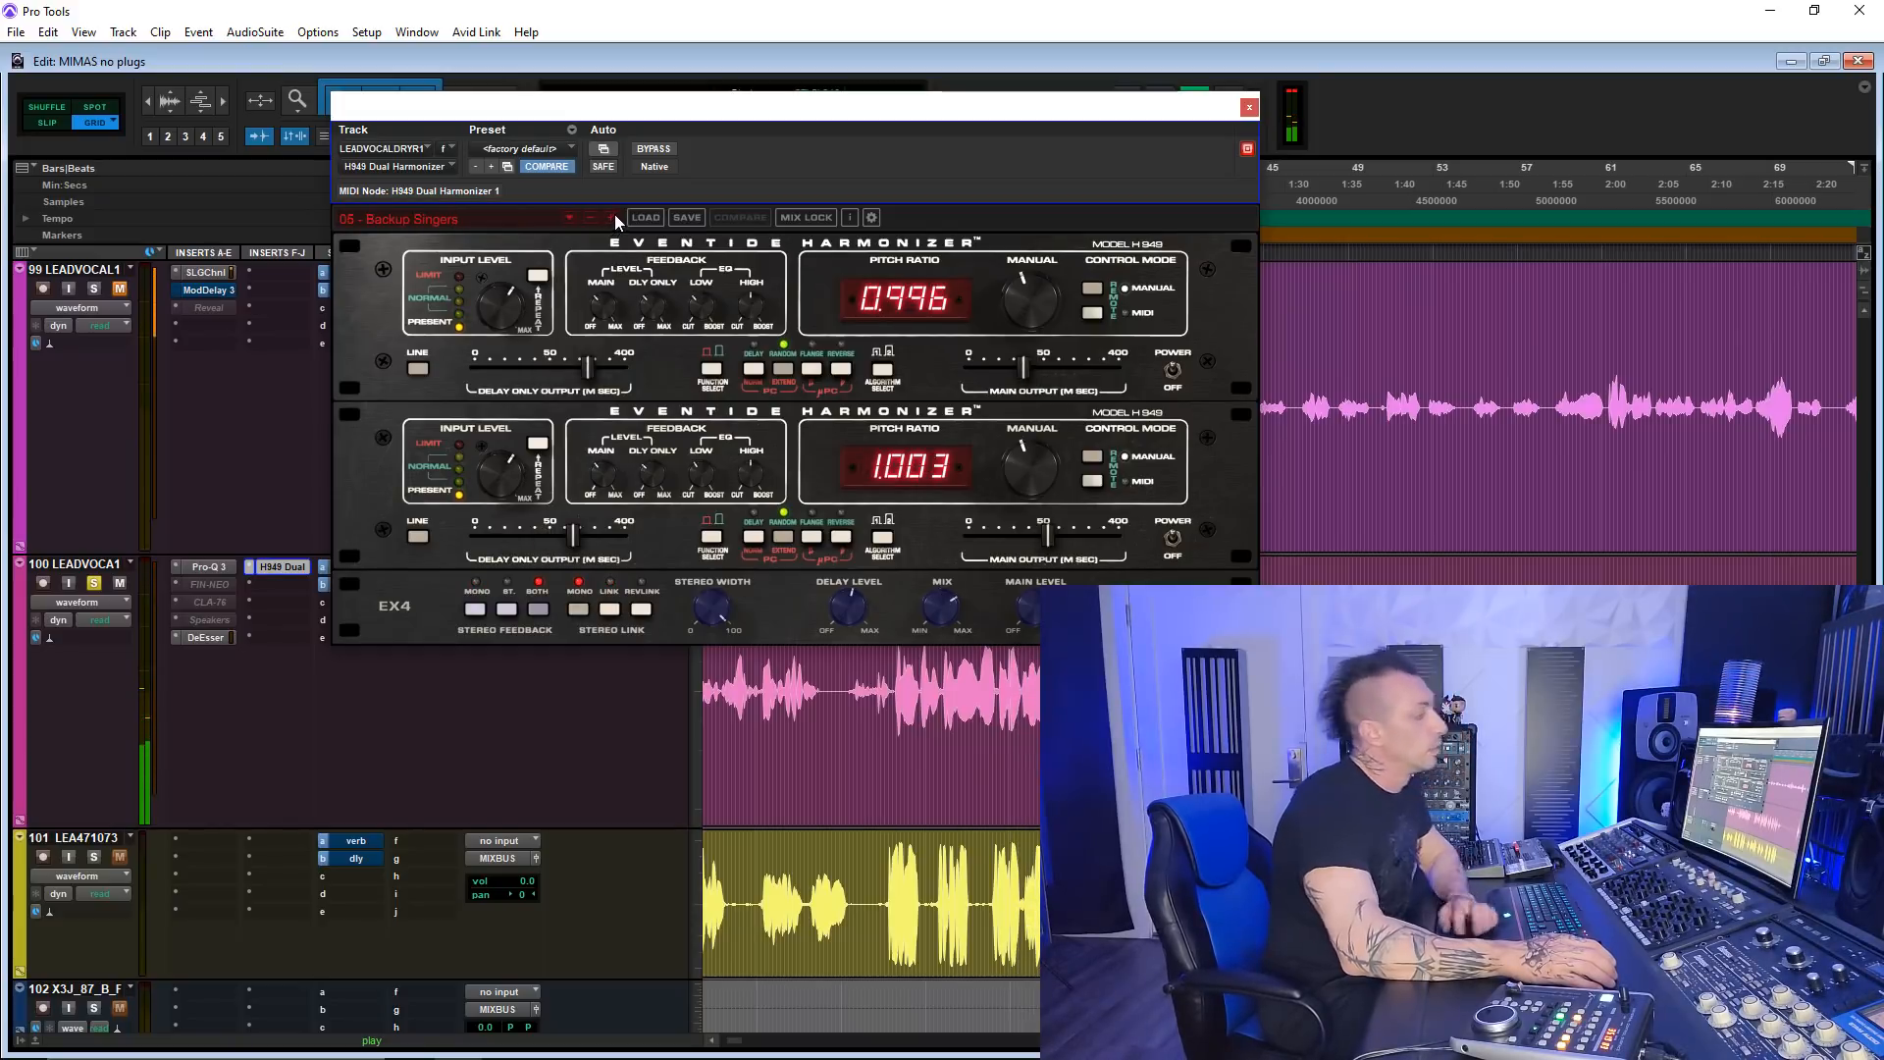
- Replay the lead vocal through Backup Singers and adjust the feedback low EQ of the H949 units
{"action": "key", "text": "space"}
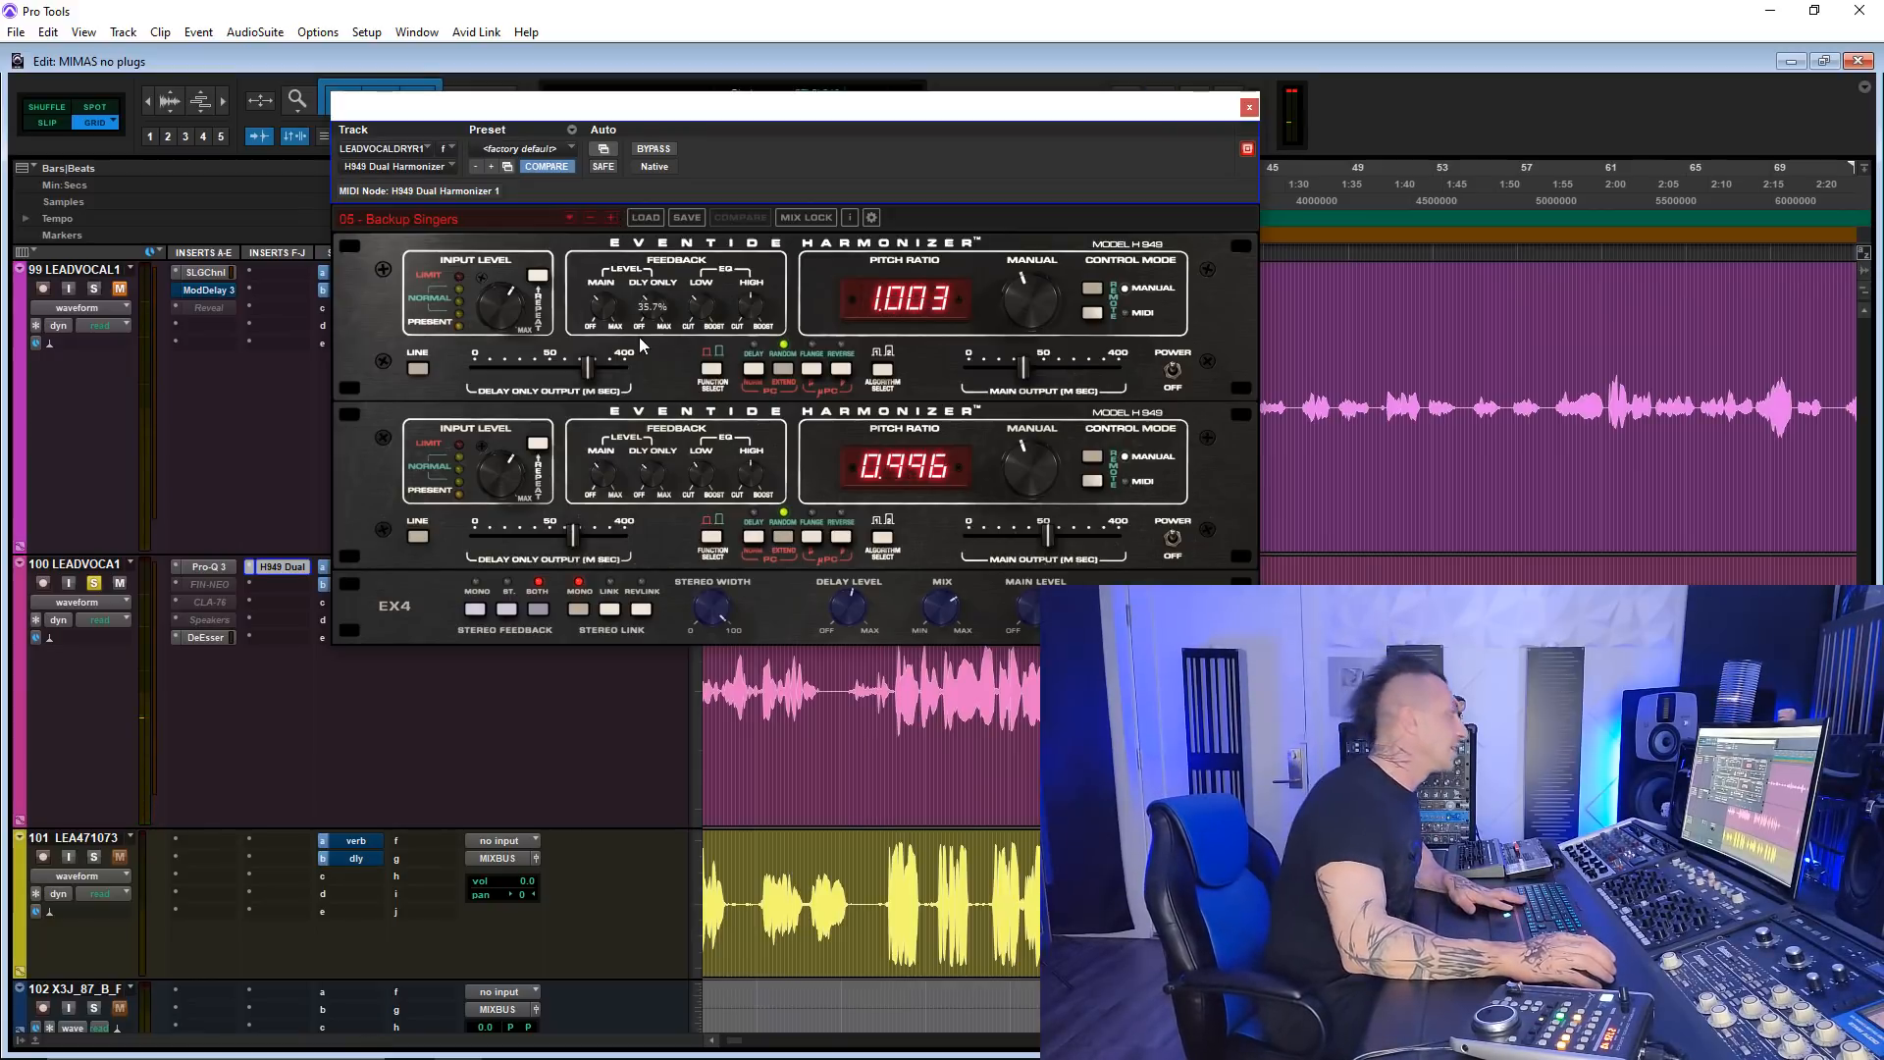
{"action": "key", "text": "space"}
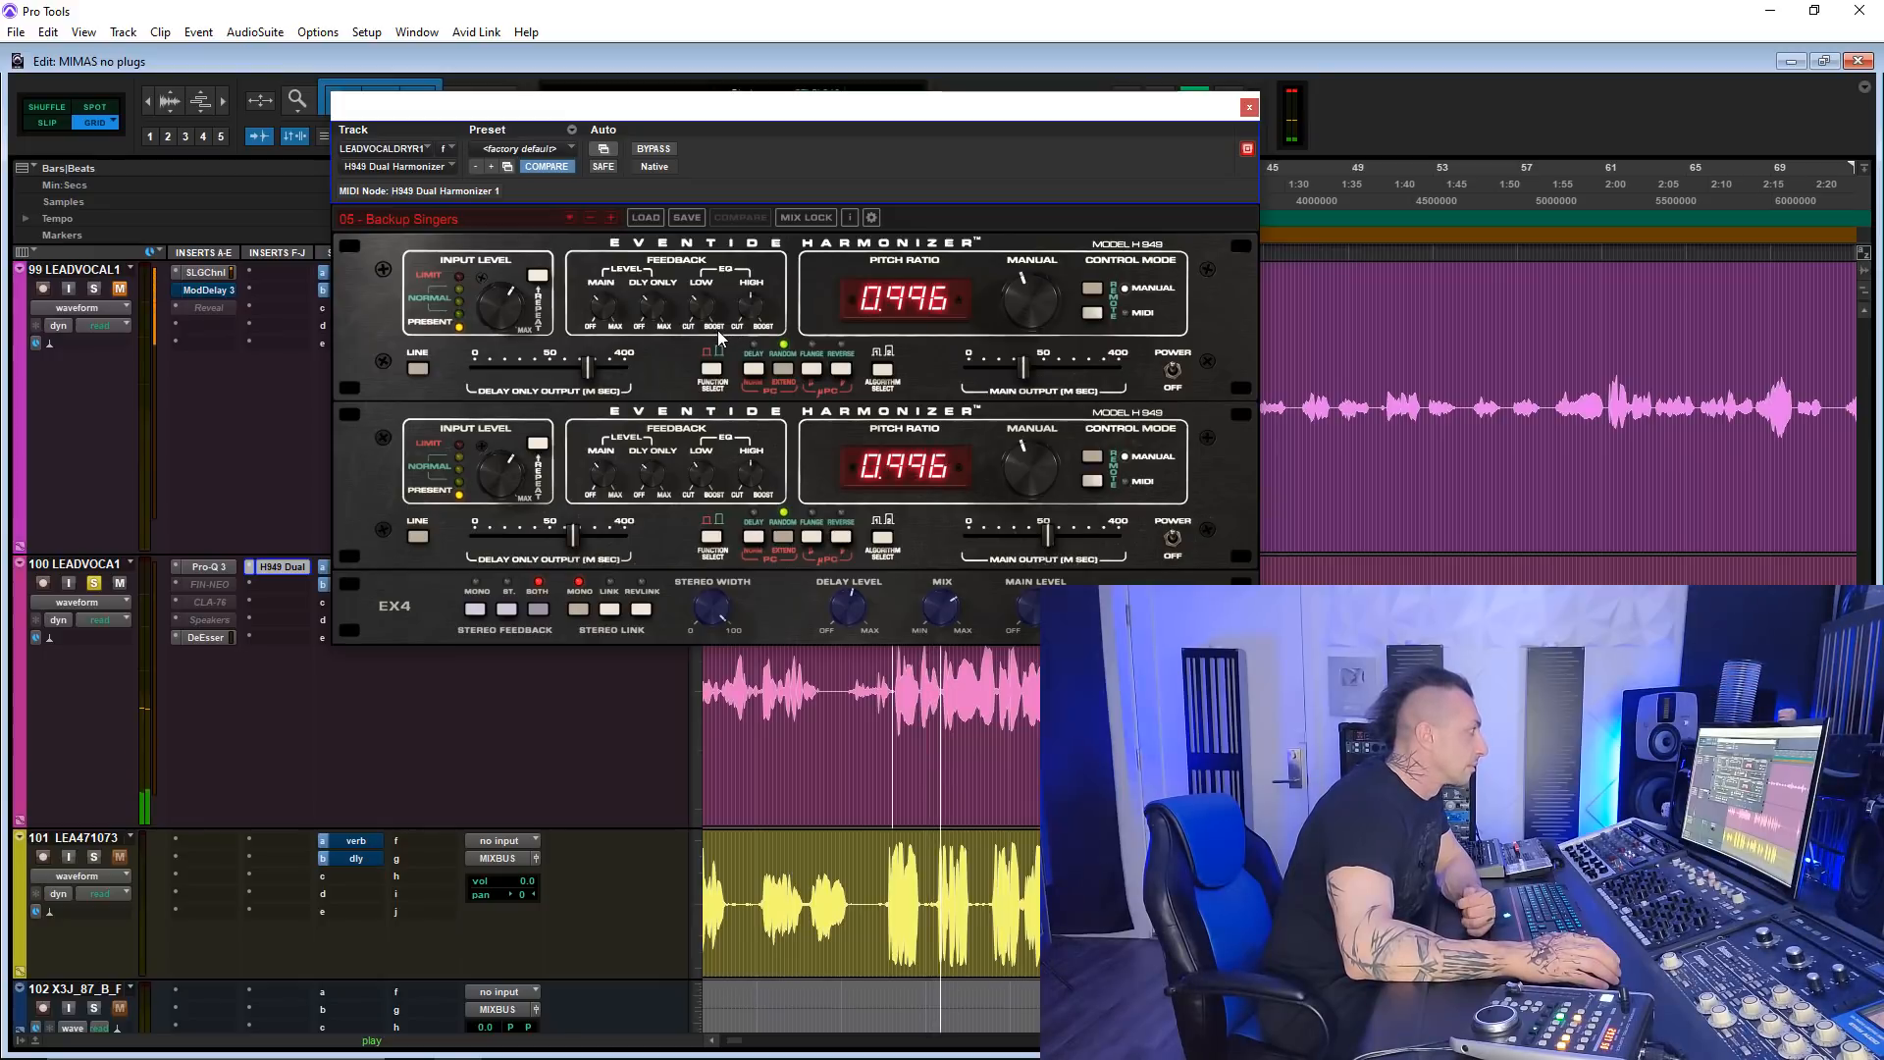
{"action": "mouse_move", "coordinate": [699, 280]}
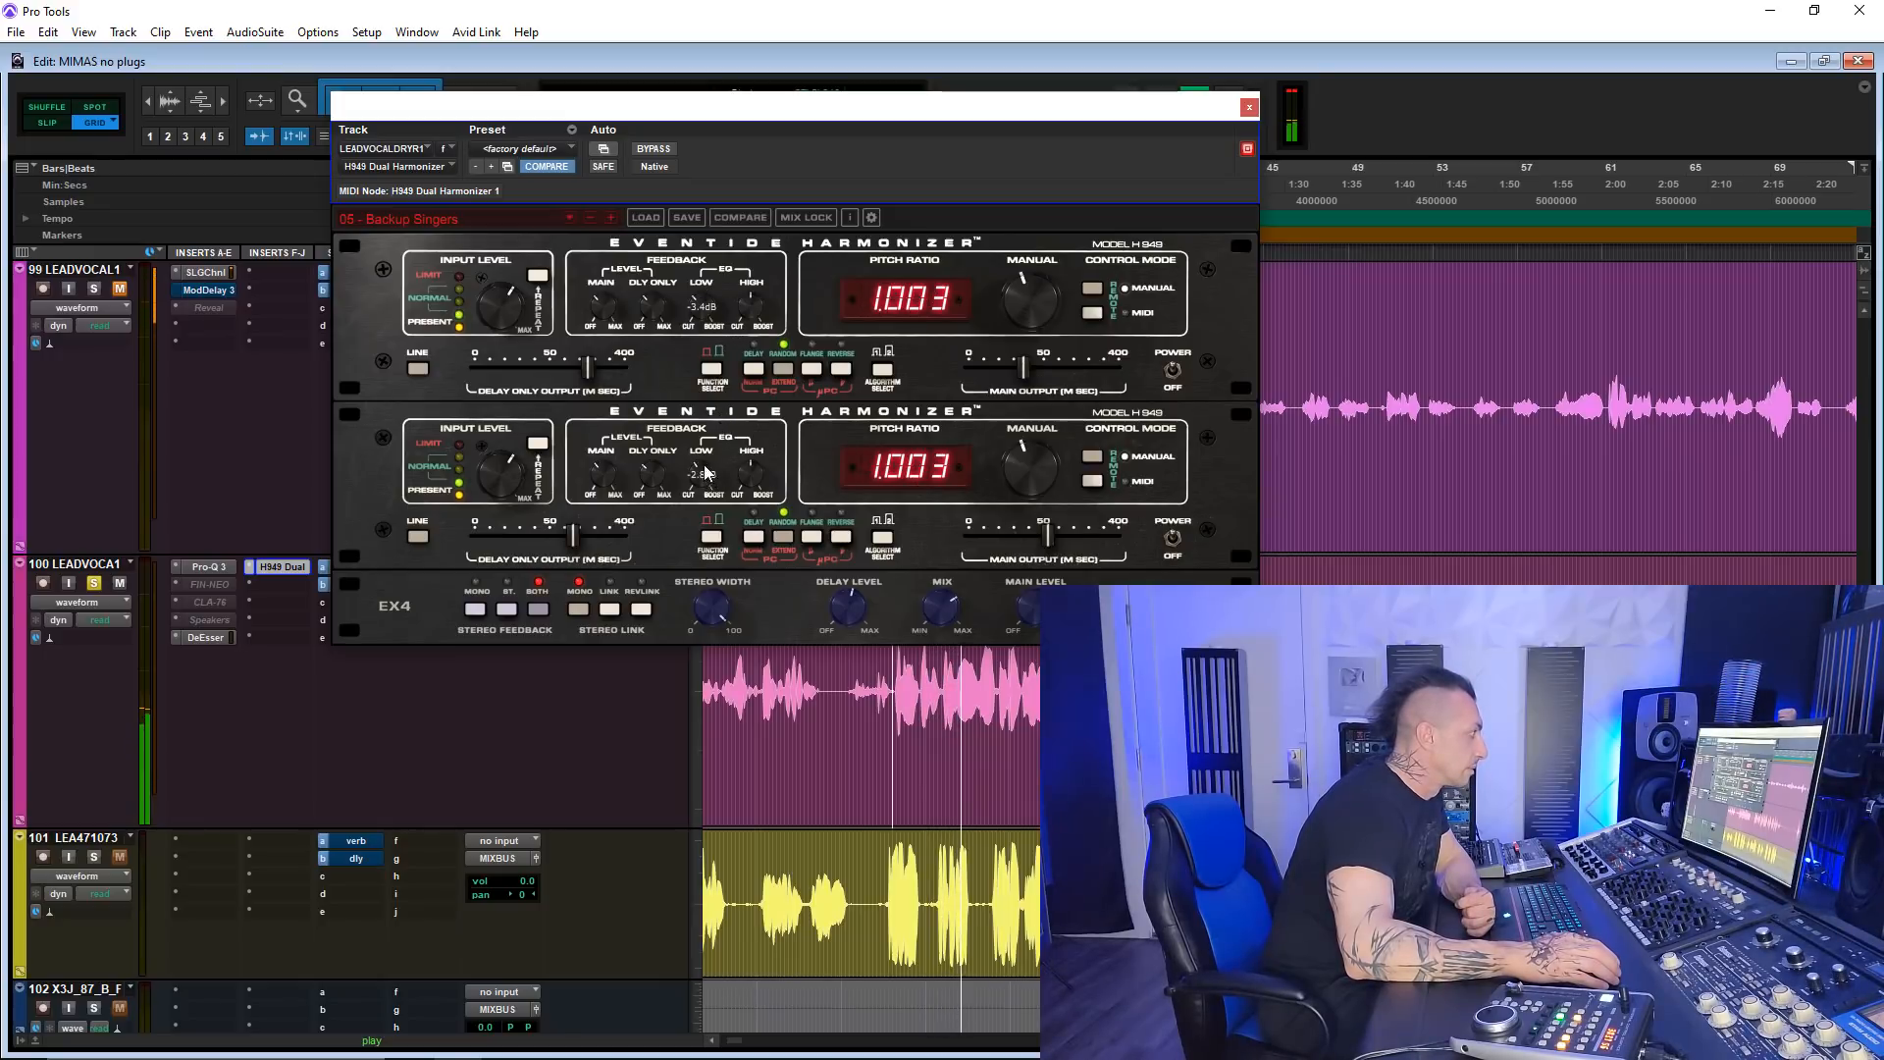
{"action": "mouse_move", "coordinate": [656, 478]}
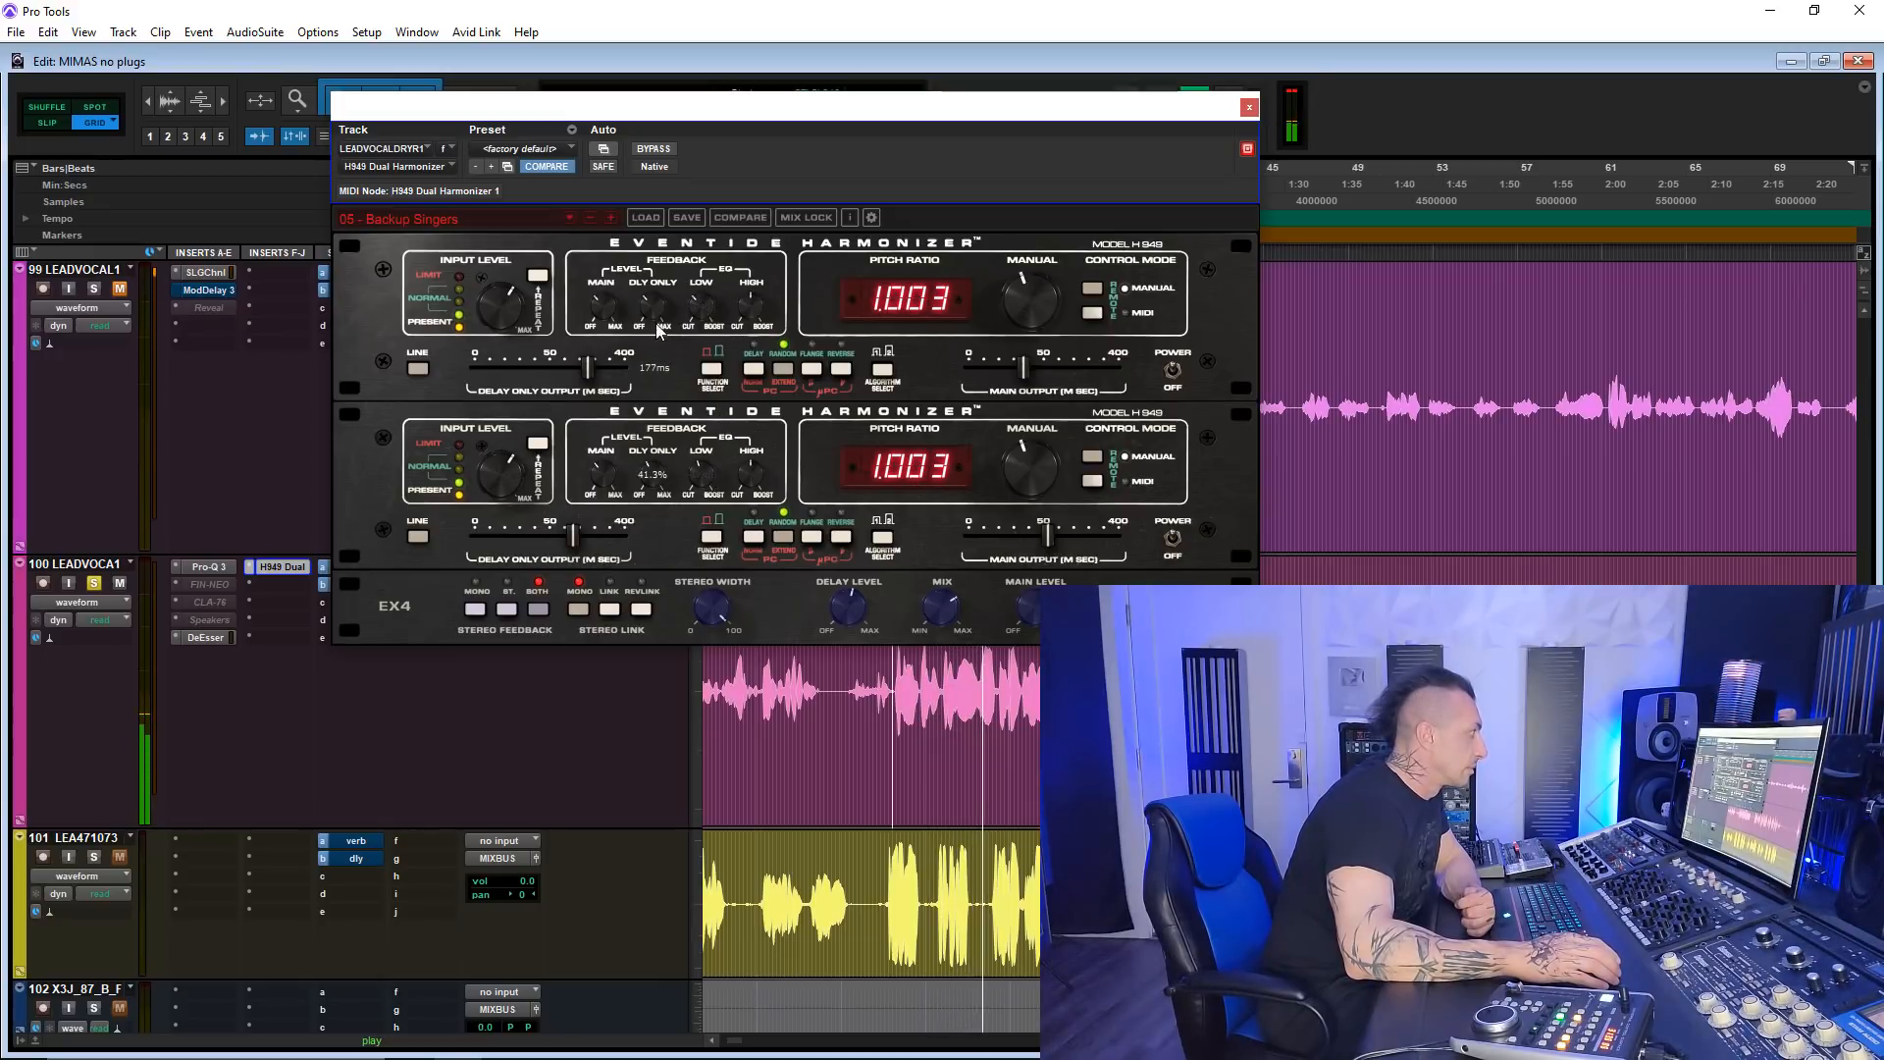
- Compare the adjusted Backup Singers sound against bypass and browse the H949 Dual Harmonizer presets
{"action": "left_click", "coordinate": [653, 151]}
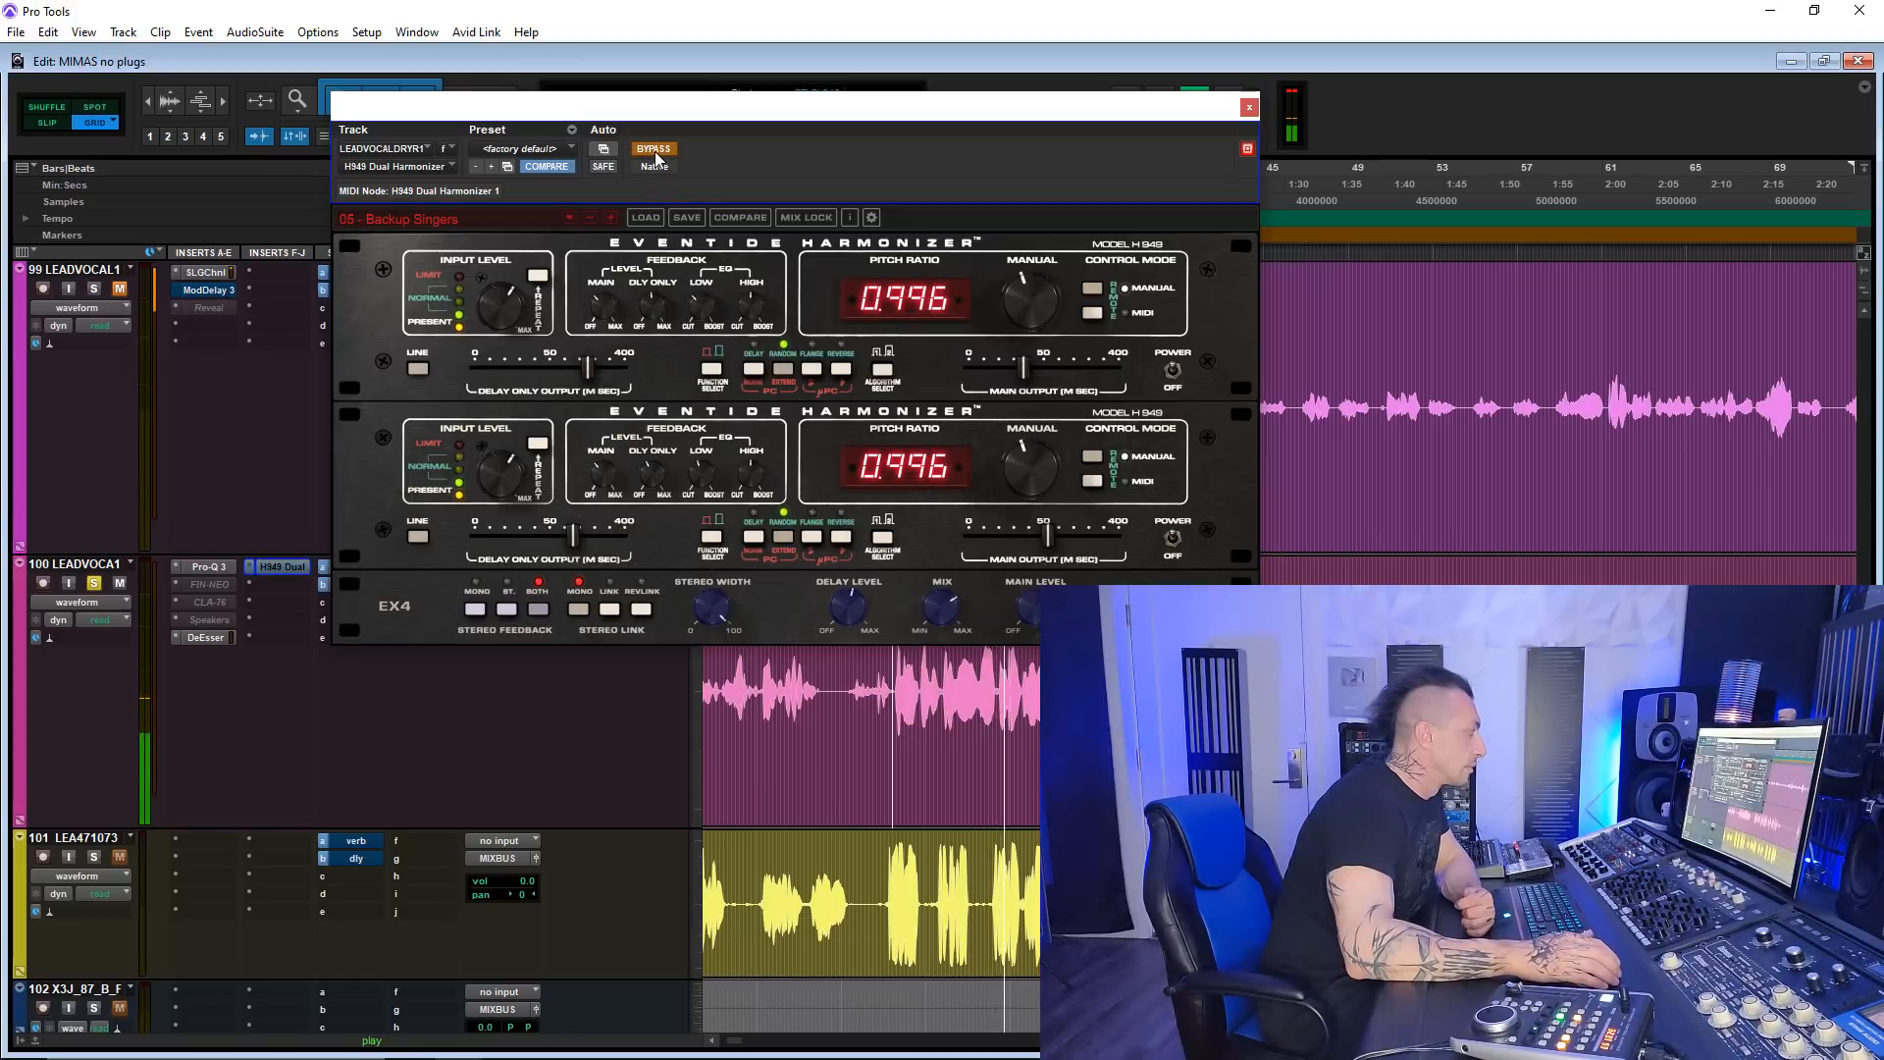
{"action": "left_click", "coordinate": [653, 151]}
{"action": "mouse_move", "coordinate": [653, 339]}
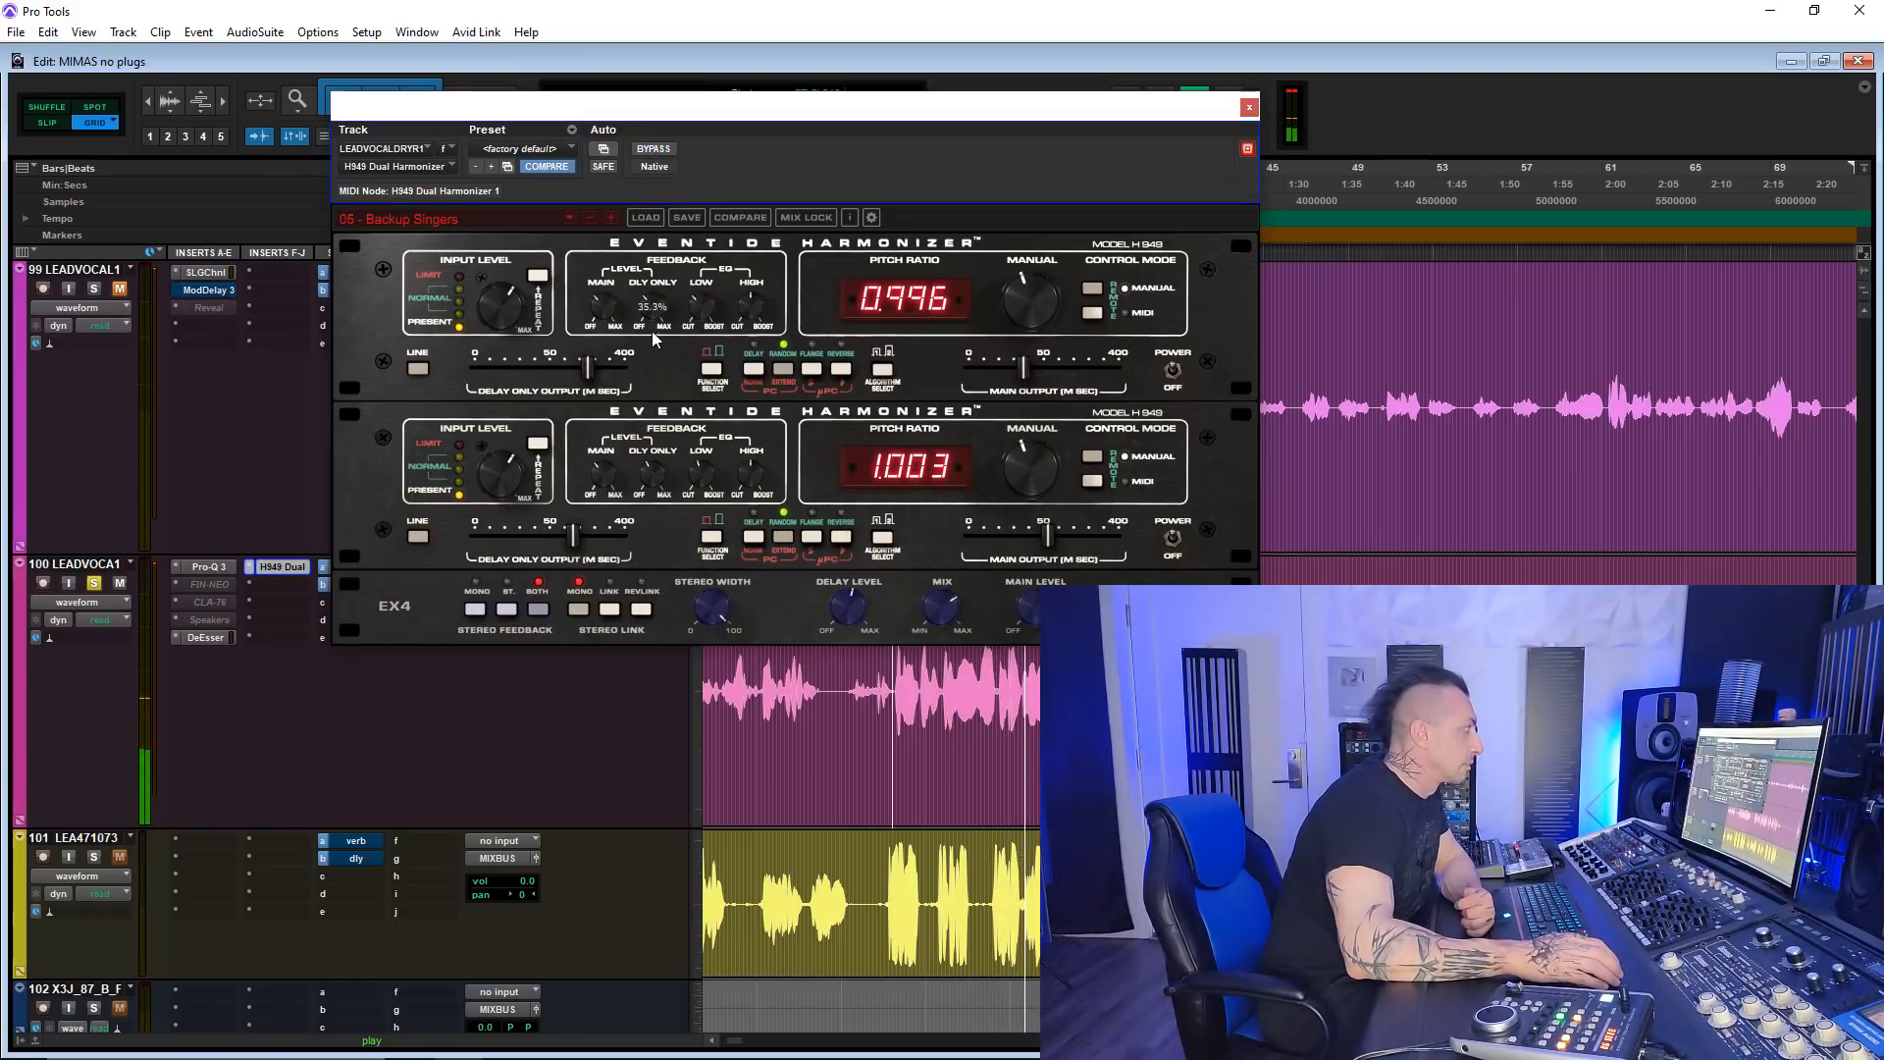
{"action": "mouse_move", "coordinate": [652, 479]}
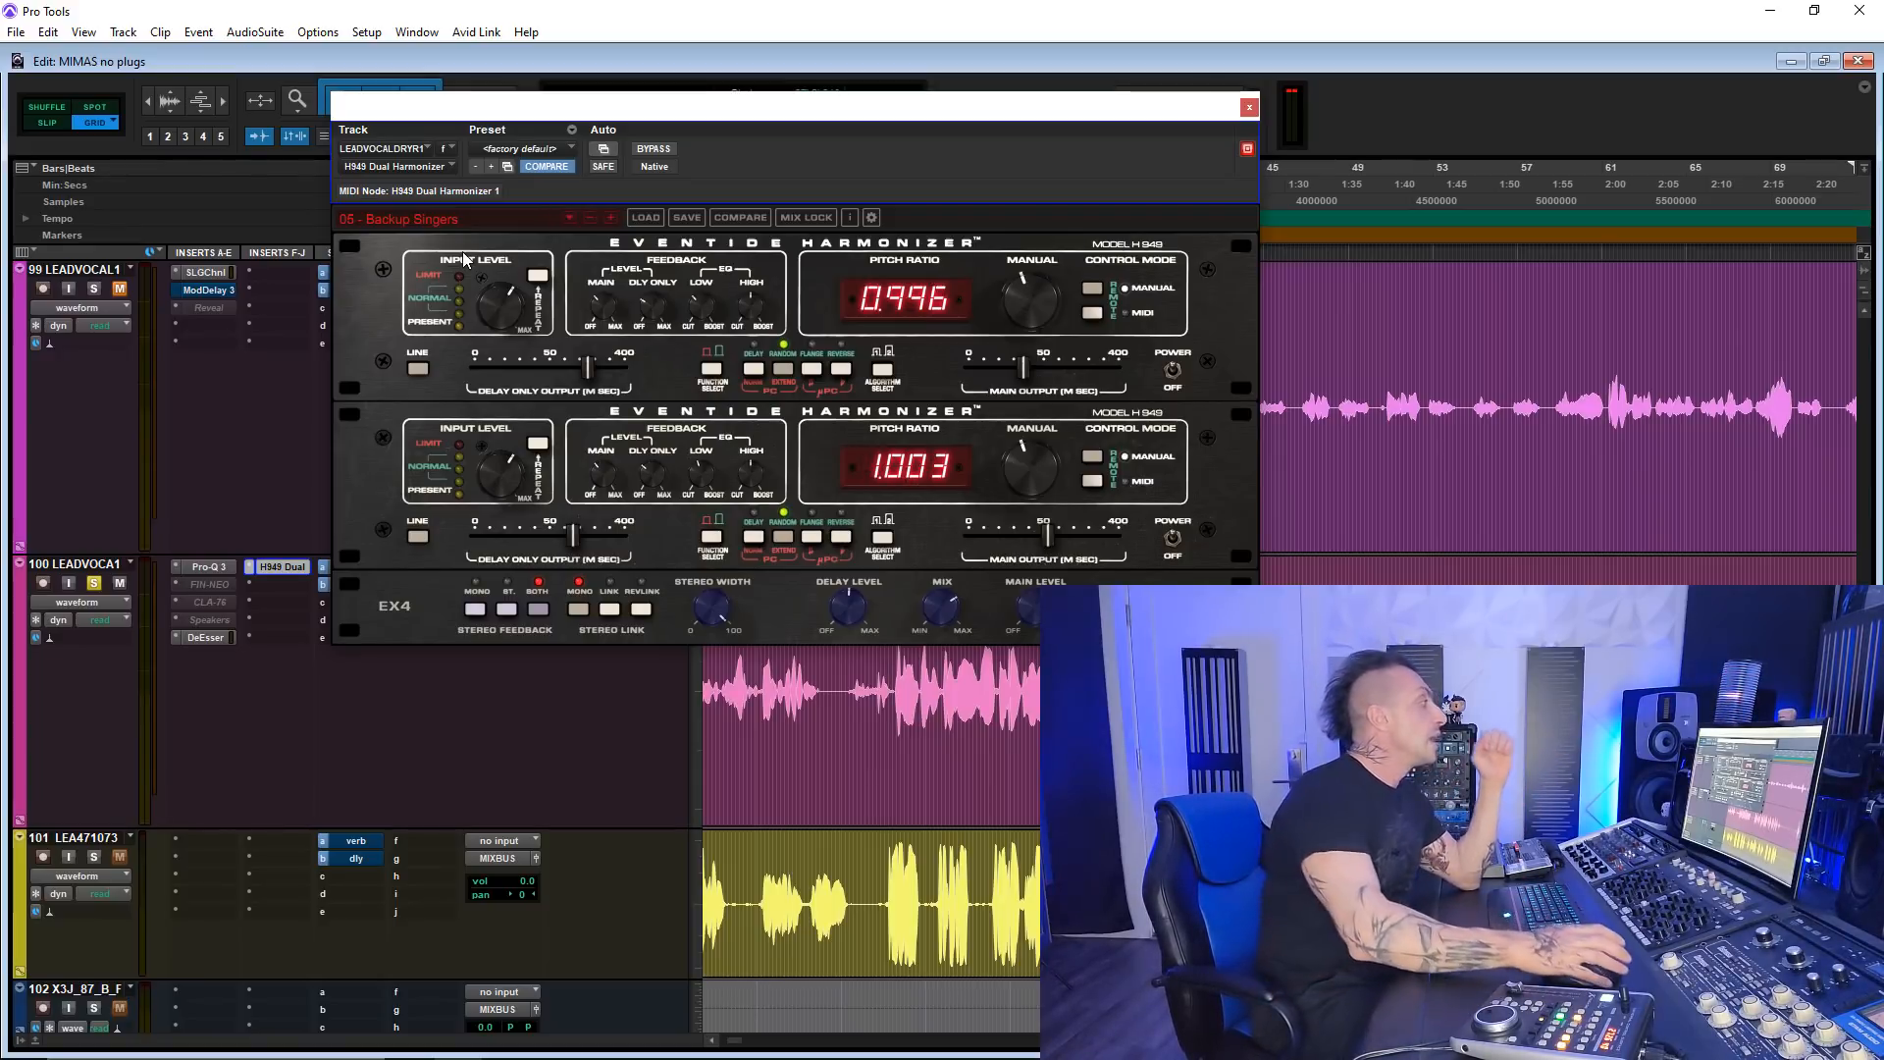
{"action": "left_click", "coordinate": [485, 217]}
{"action": "mouse_move", "coordinate": [595, 238]}
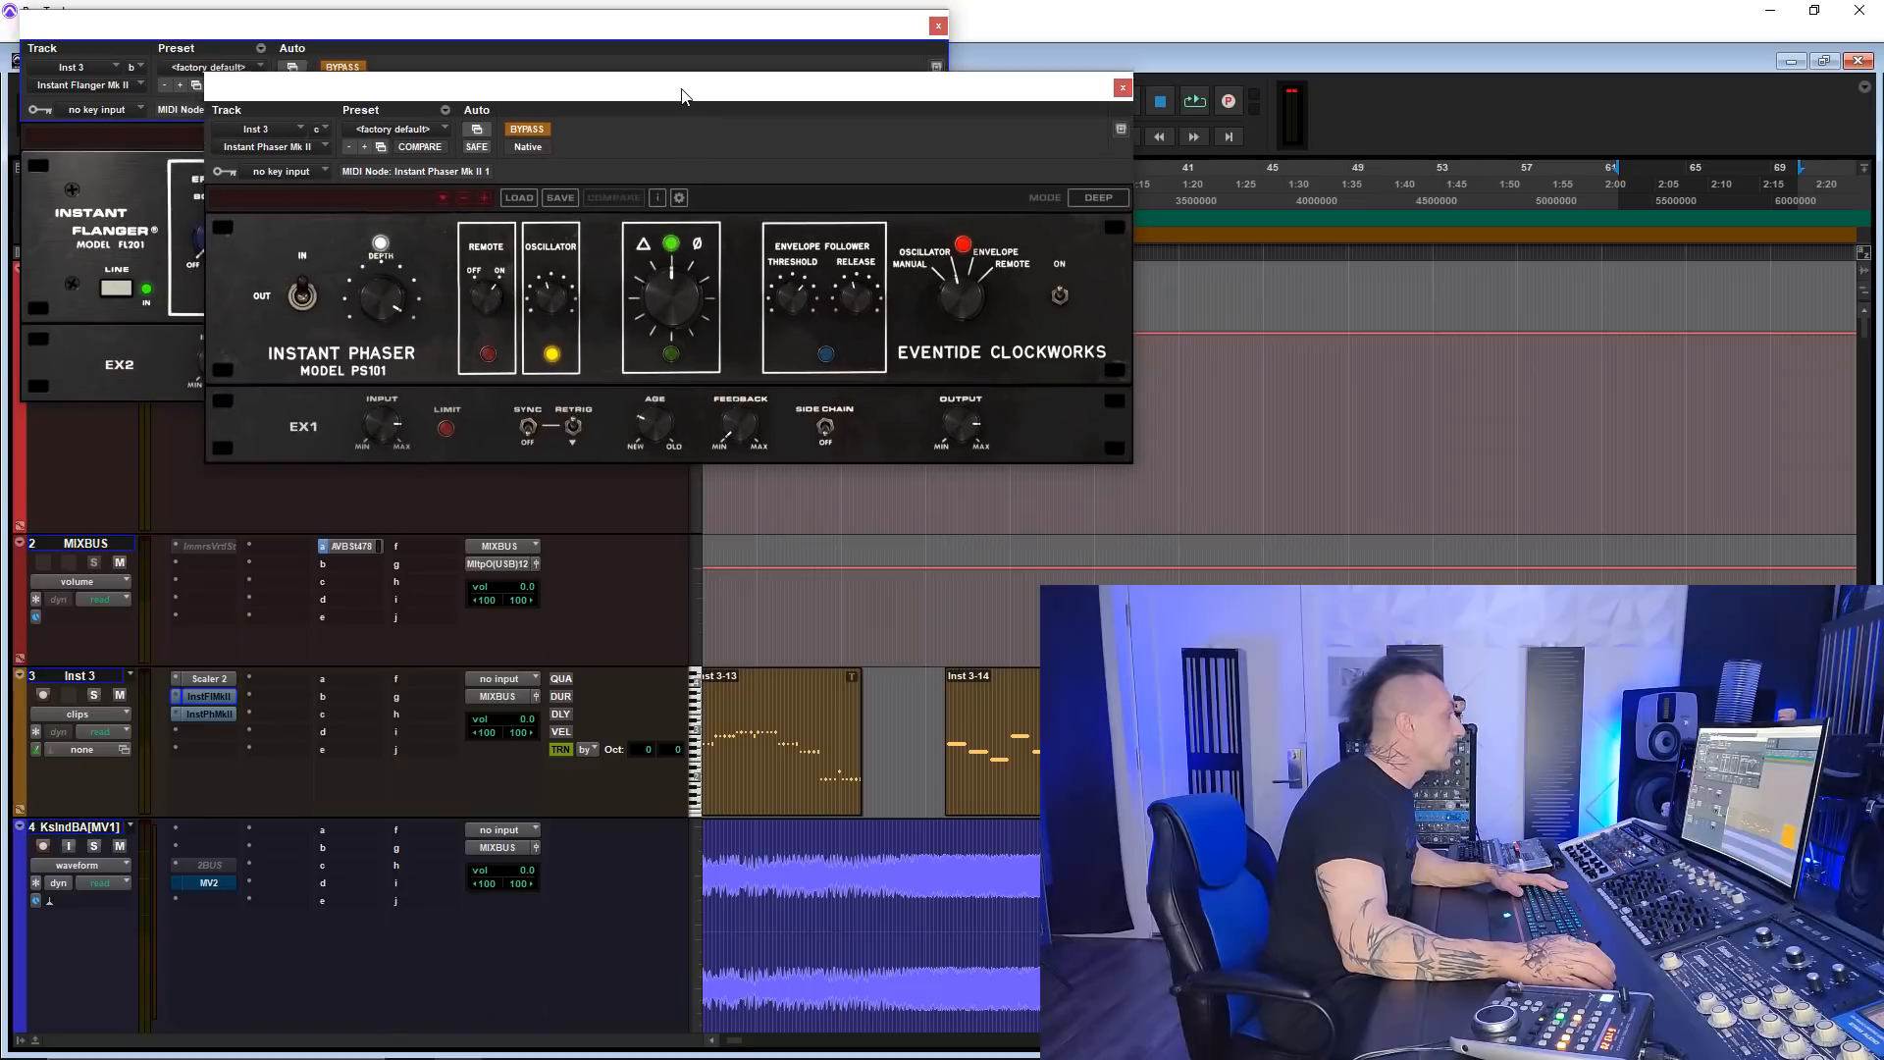
- Move the Instant Phaser Mk II window beside the Instant Flanger and play the Inst 3 track soloed with both effects bypassed
{"action": "left_click_drag", "start_coordinate": [935, 96], "coordinate": [610, 114]}
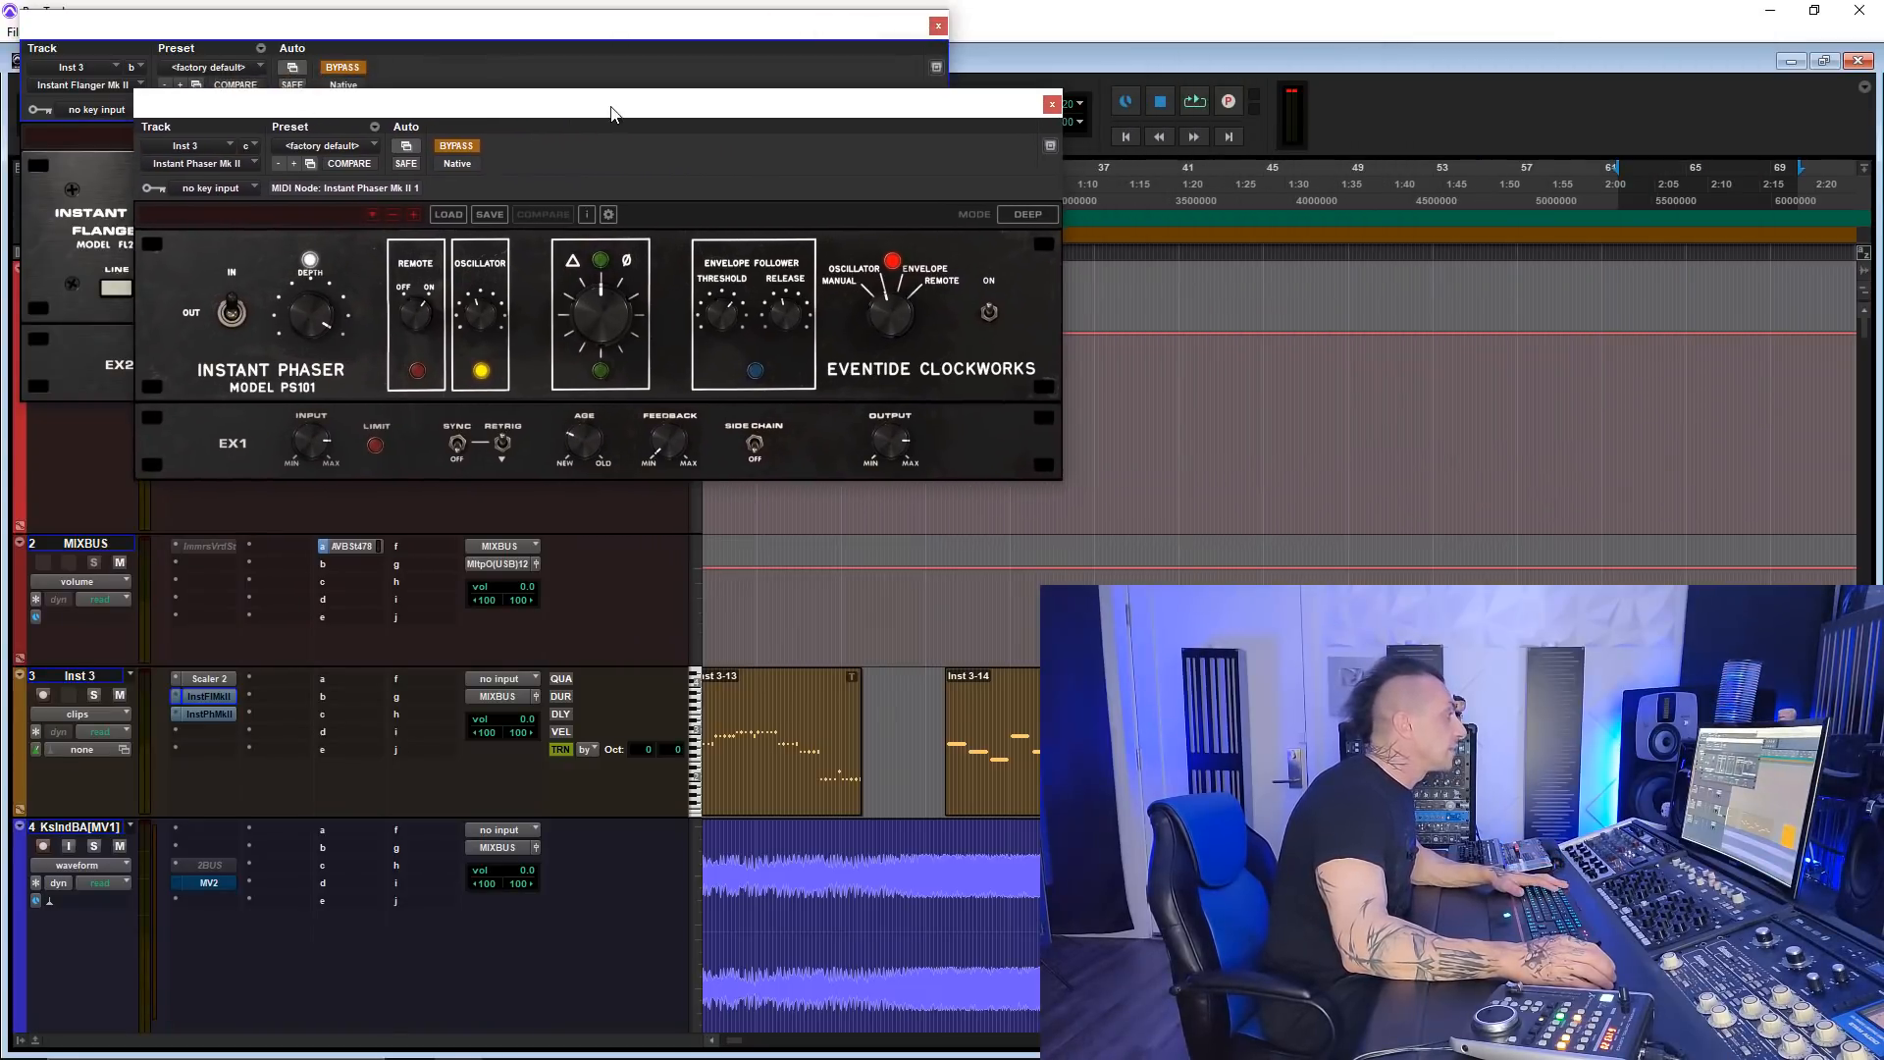
{"action": "key", "text": "shift+s"}
{"action": "key", "text": "space"}
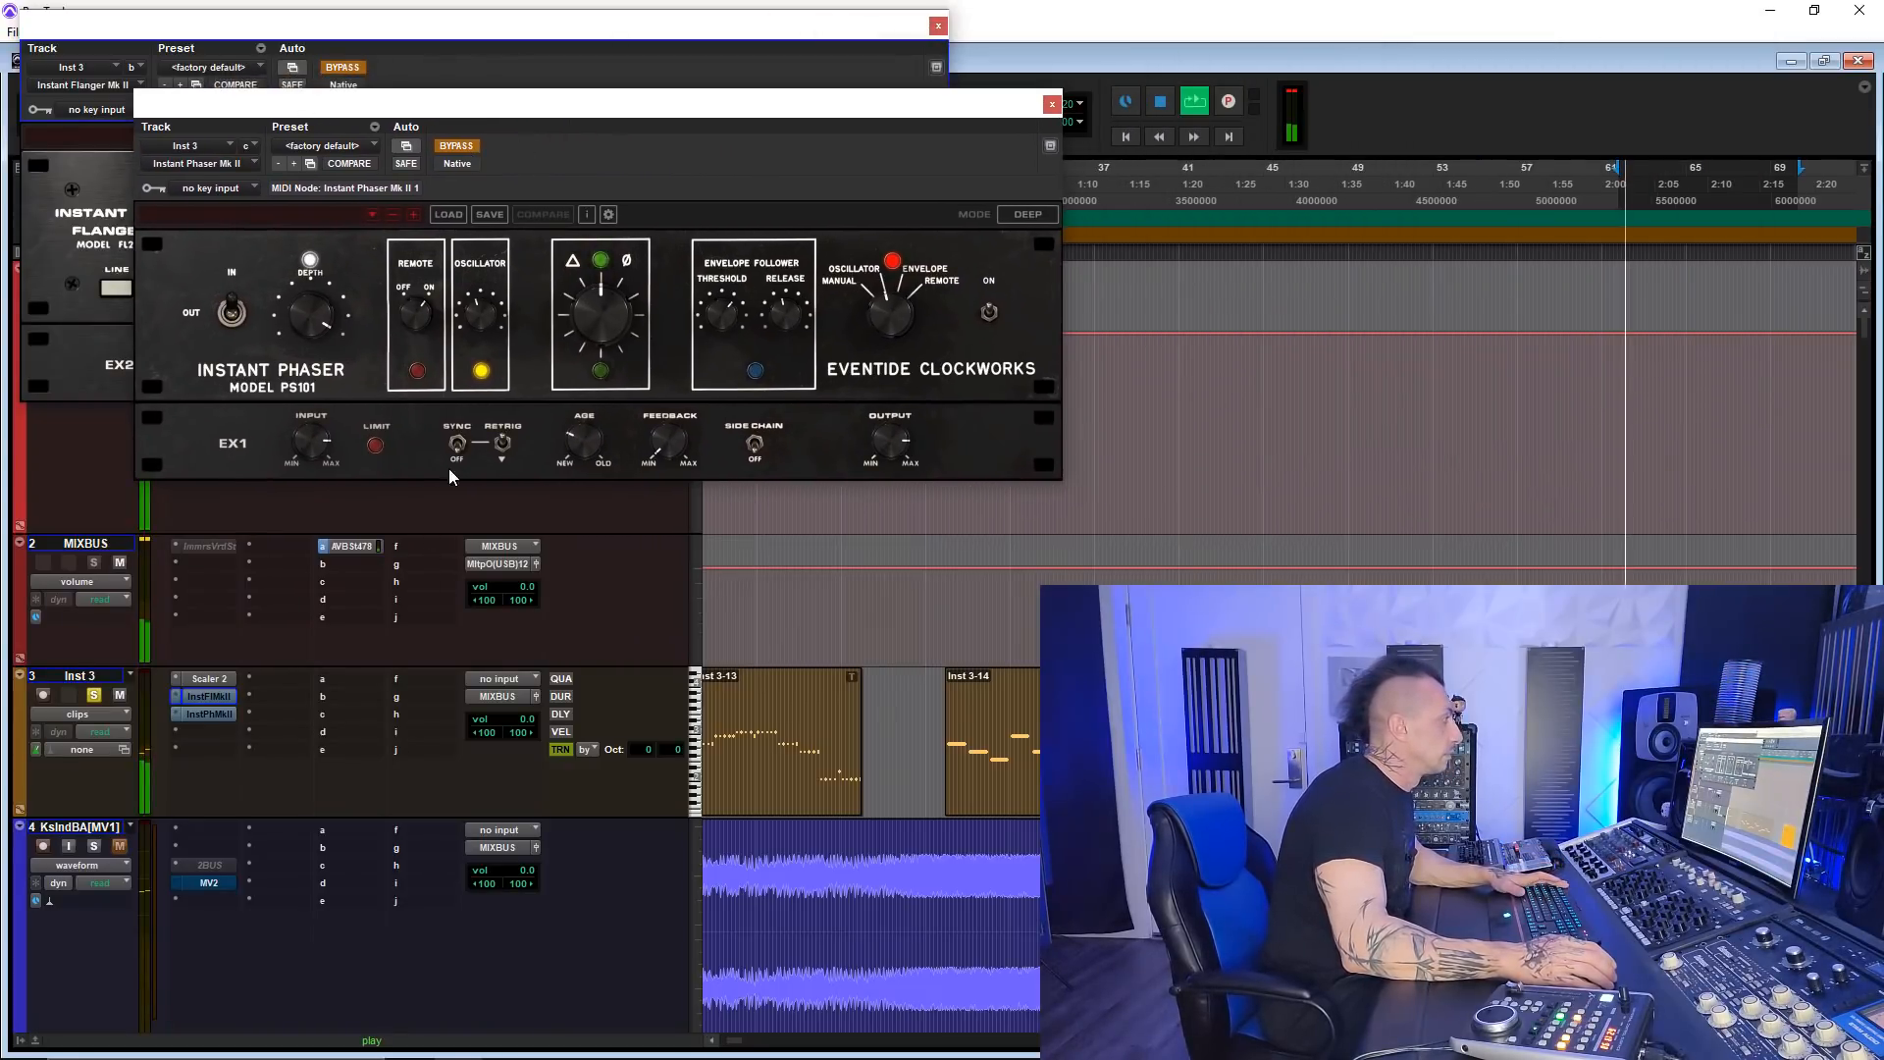
- Take the Instant Phaser Mk II out of bypass during playback and adjust its phase shift, envelope release and age
{"action": "left_click", "coordinate": [457, 146]}
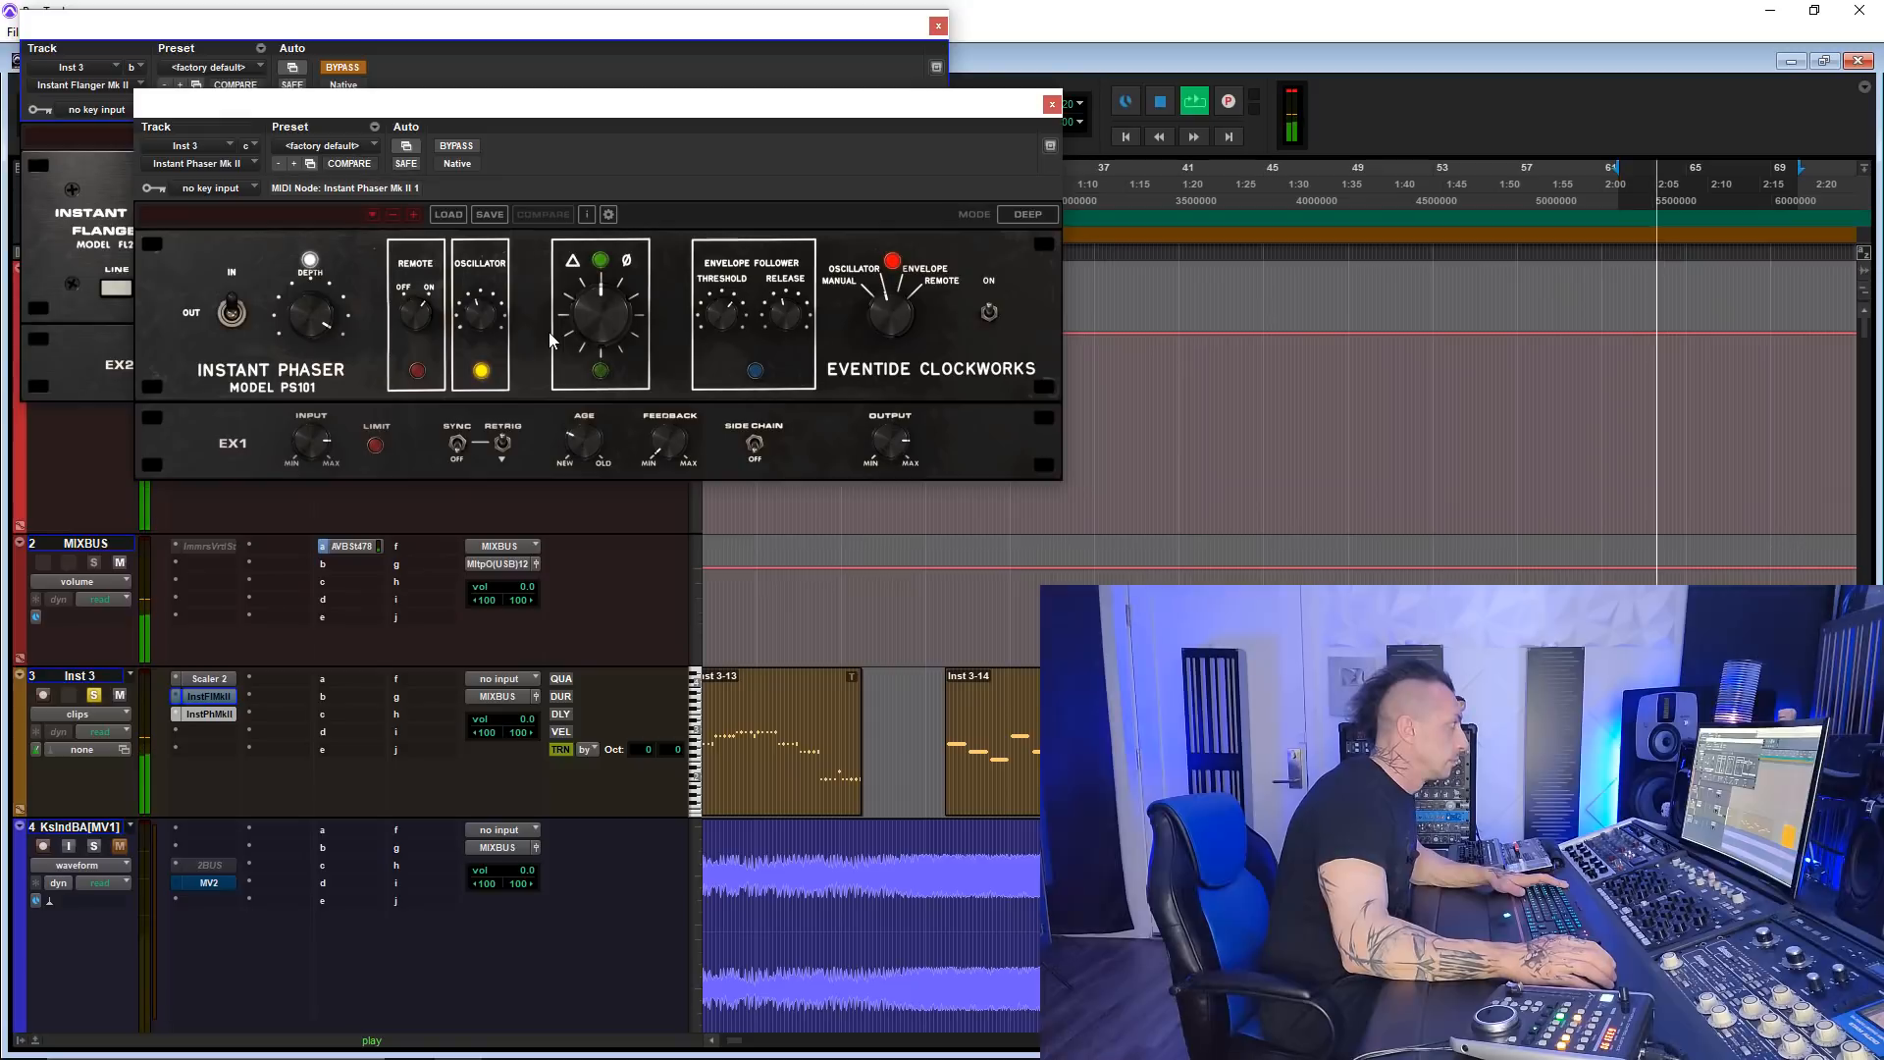
{"action": "left_click_drag", "start_coordinate": [601, 319], "coordinate": [618, 361]}
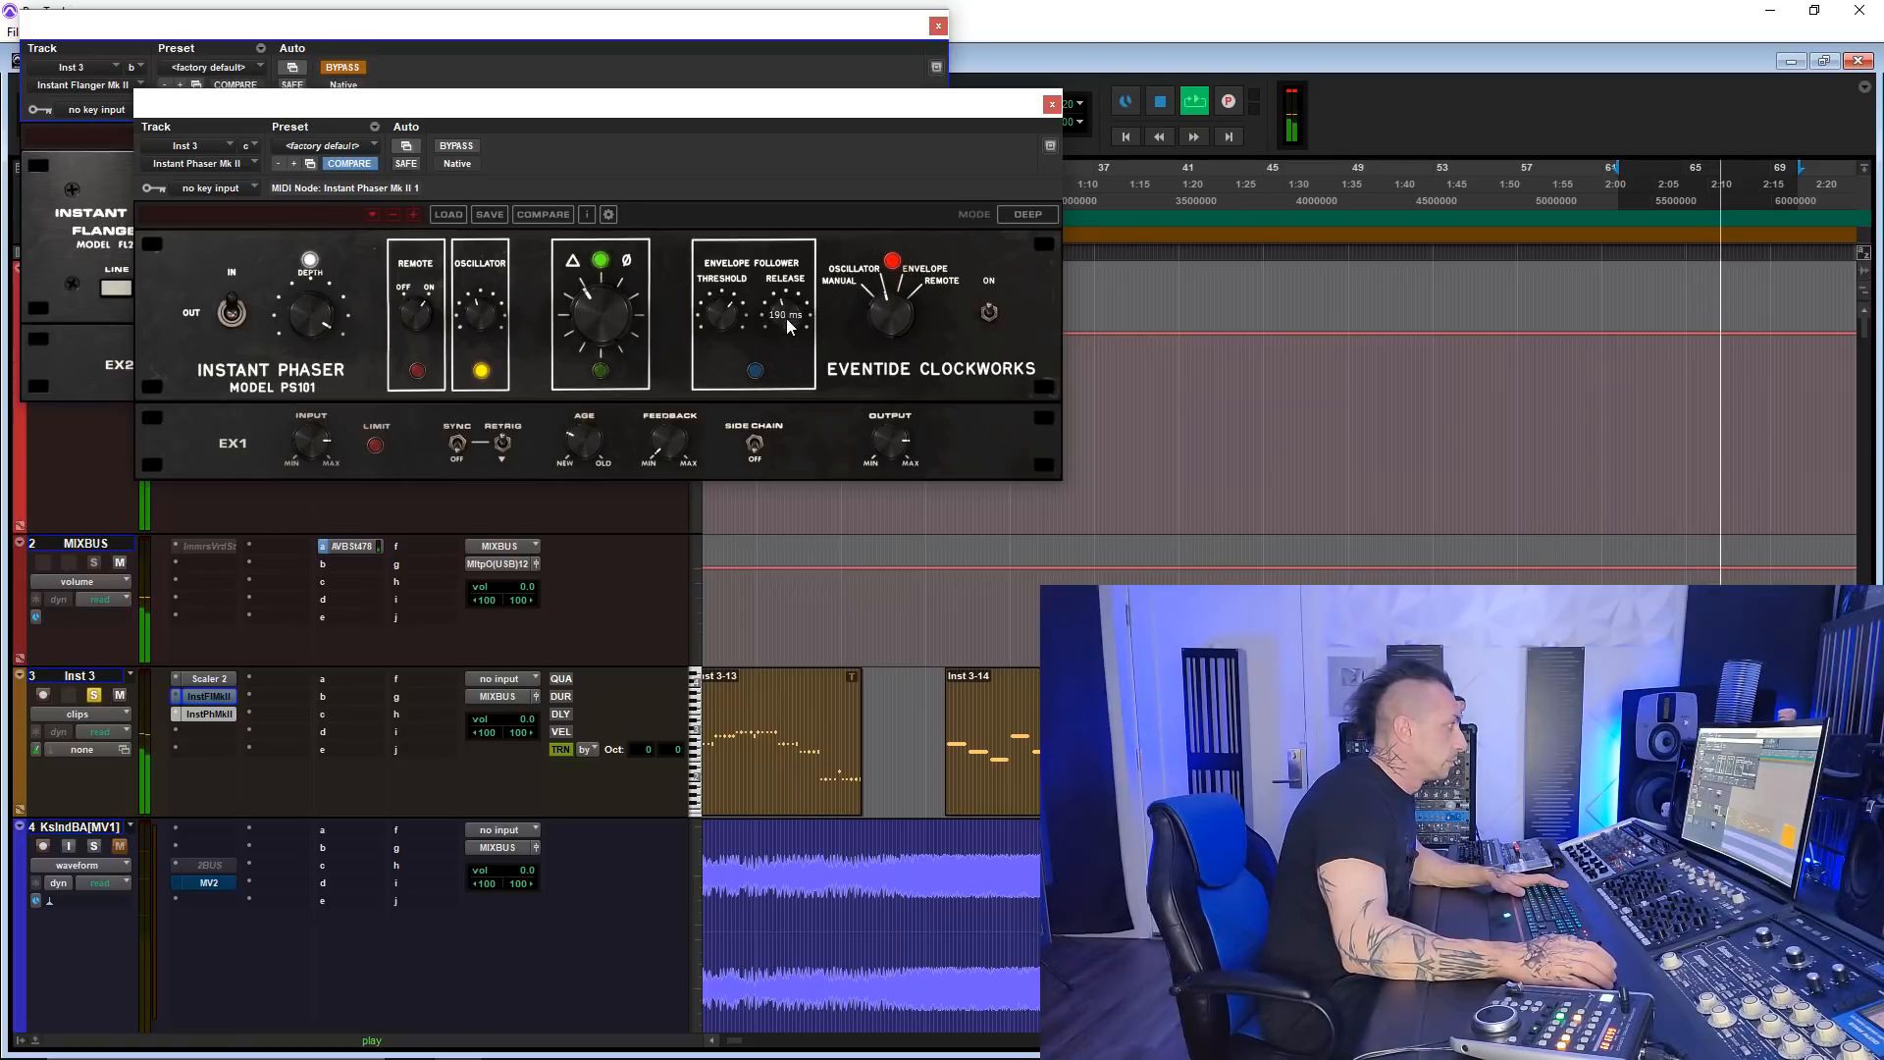
{"action": "left_click_drag", "start_coordinate": [805, 284], "coordinate": [803, 324]}
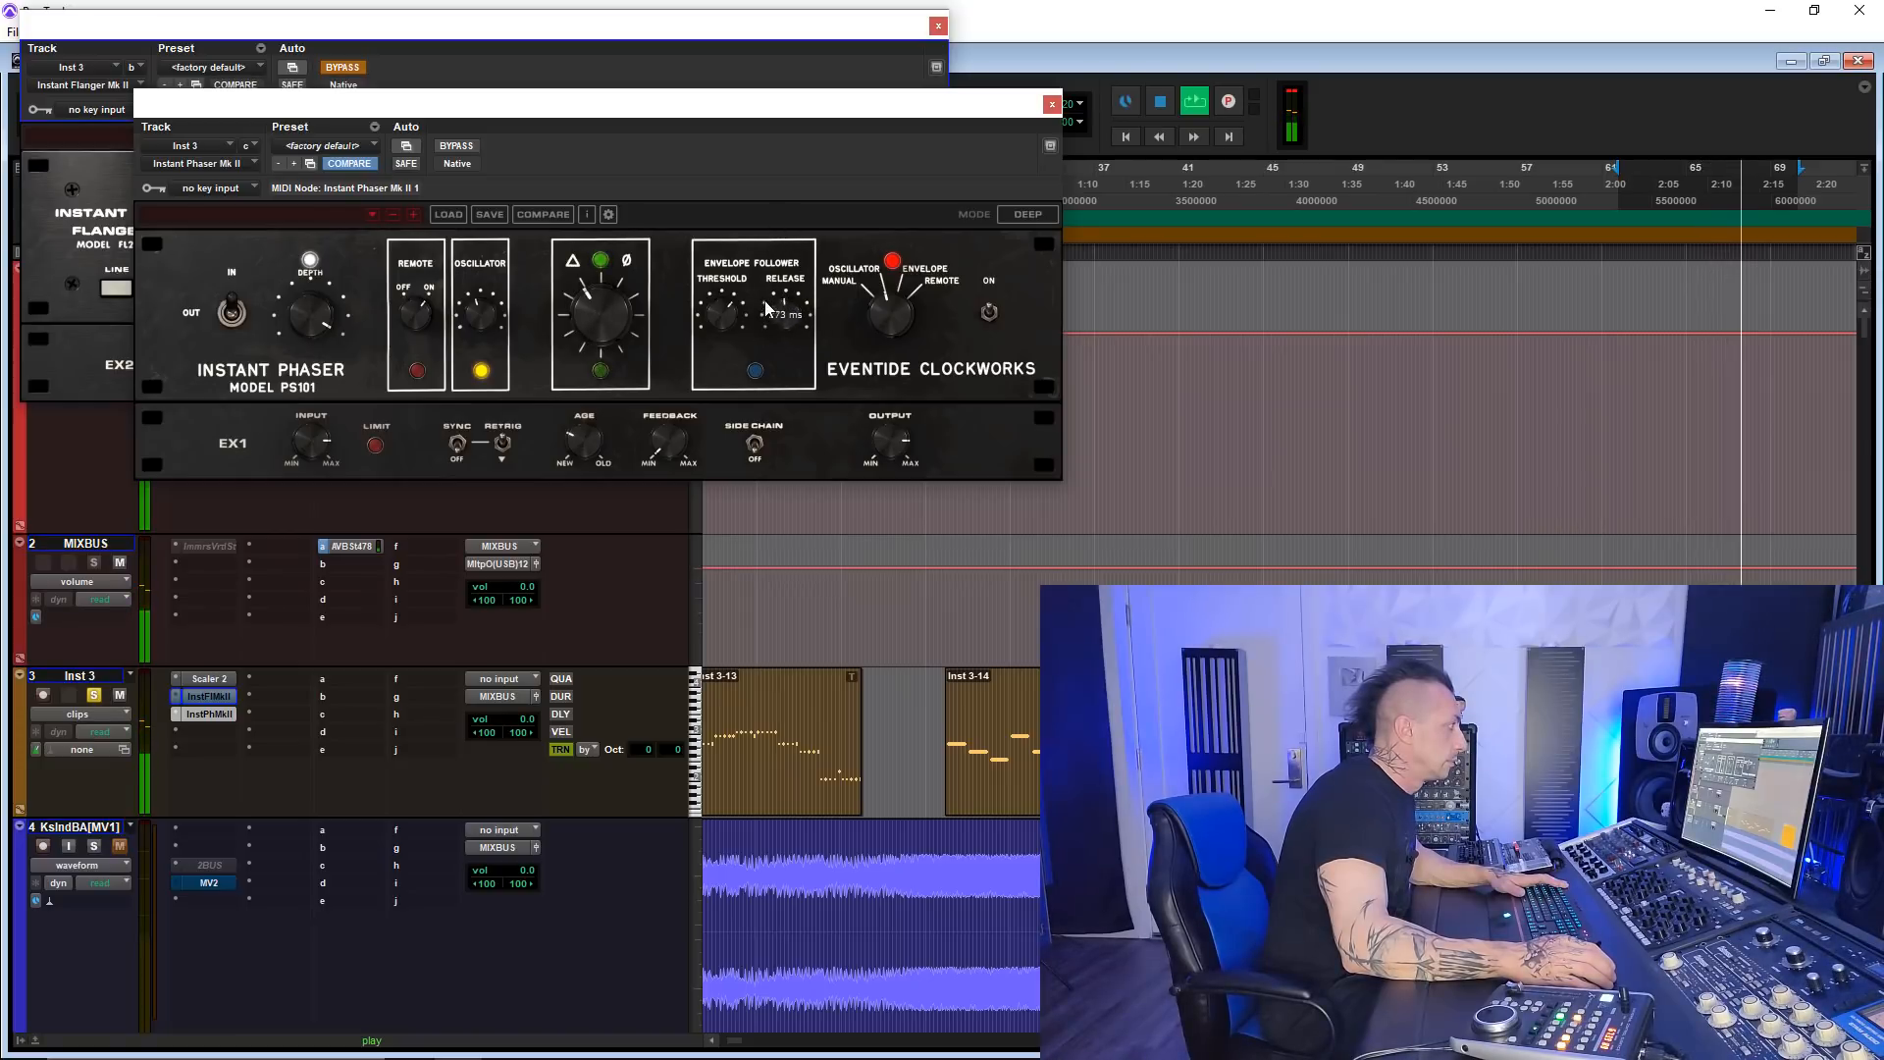
{"action": "left_click_drag", "start_coordinate": [598, 453], "coordinate": [611, 289]}
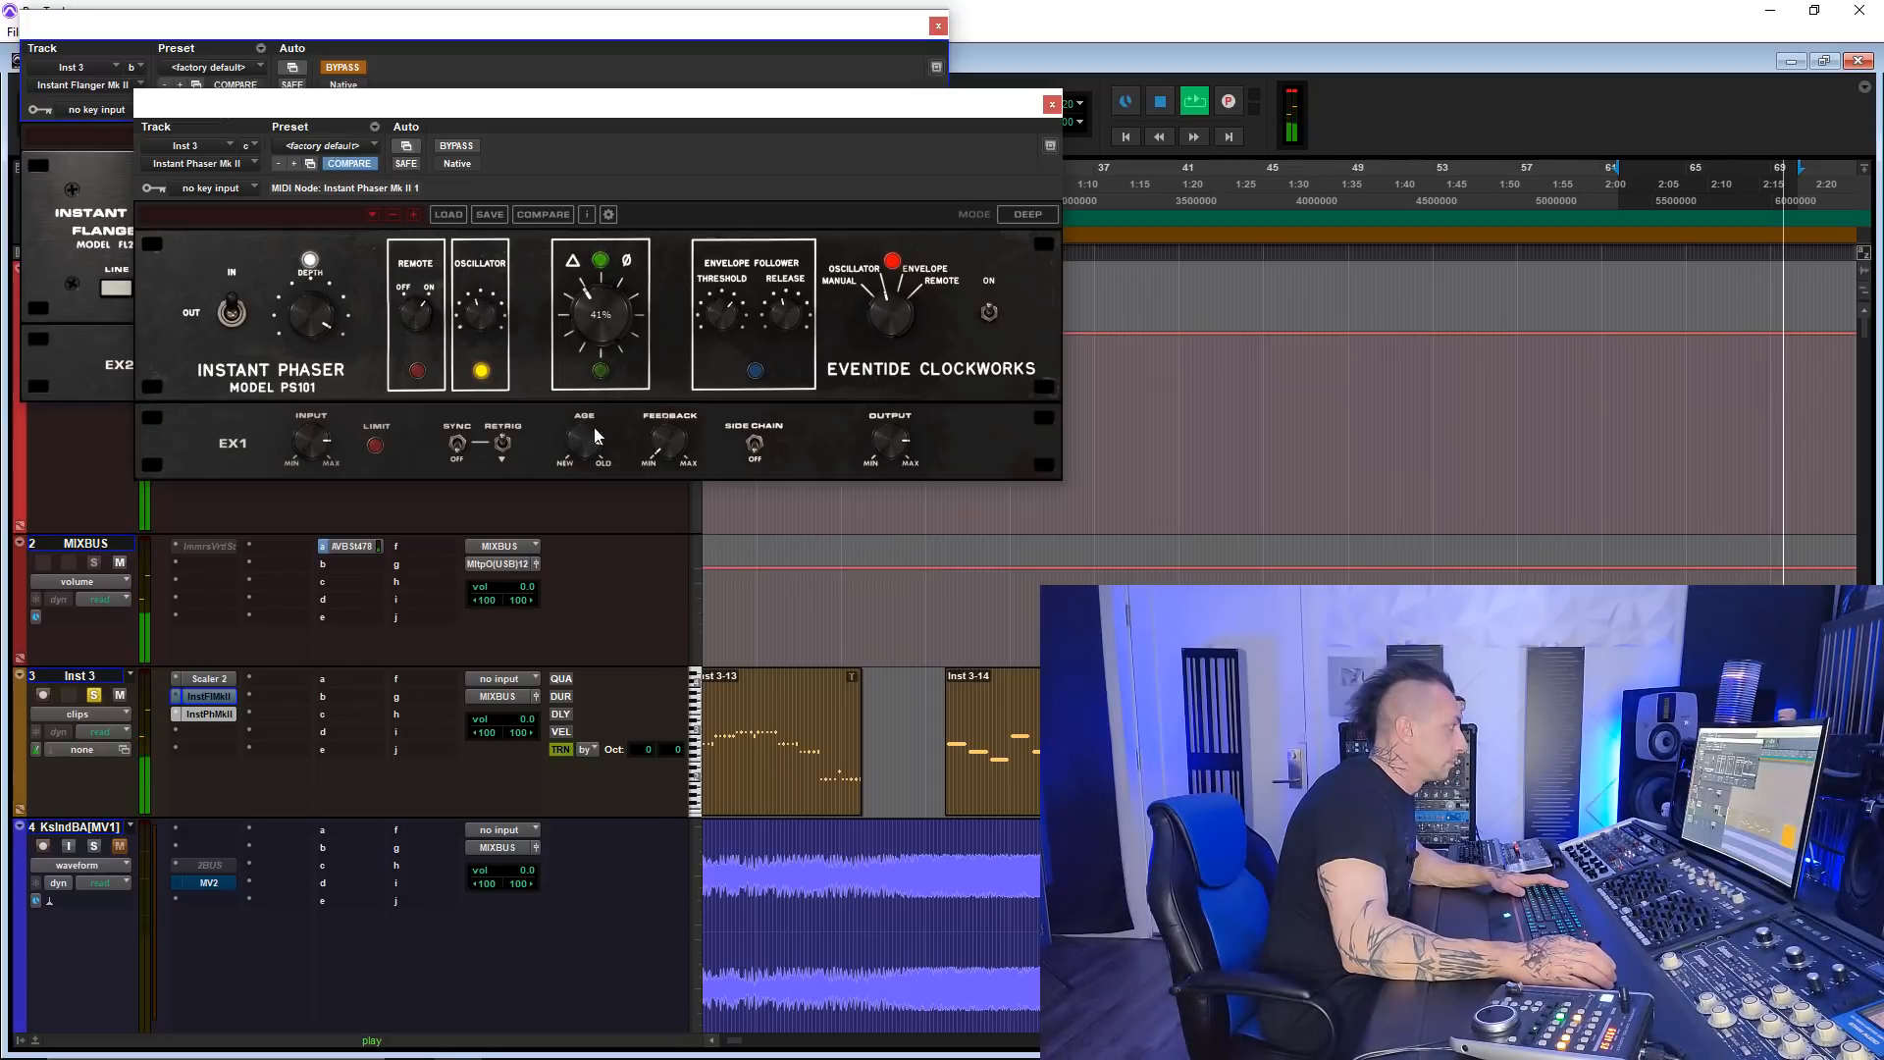
{"action": "left_click_drag", "start_coordinate": [592, 429], "coordinate": [587, 475]}
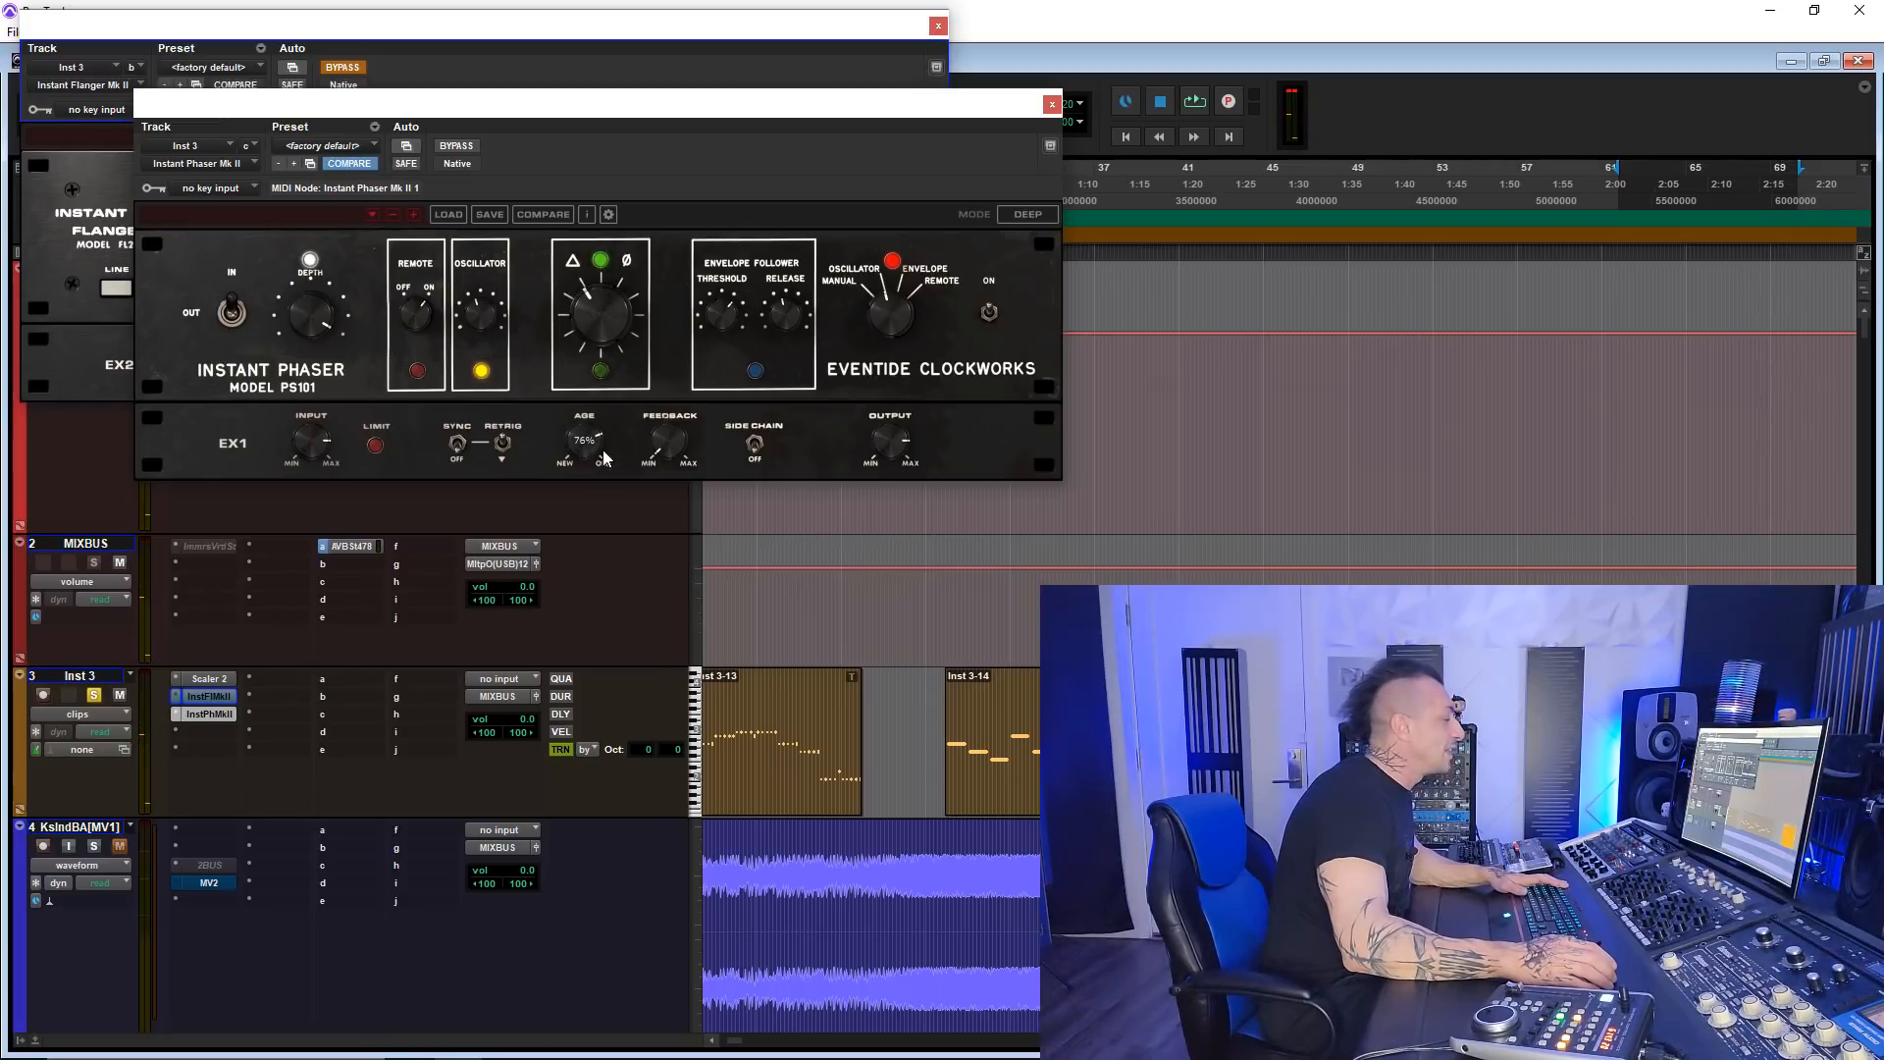
{"action": "mouse_move", "coordinate": [593, 457]}
{"action": "left_mouse_down"}
{"action": "mouse_move", "coordinate": [589, 625]}
{"action": "mouse_move", "coordinate": [594, 439]}
{"action": "left_mouse_up"}
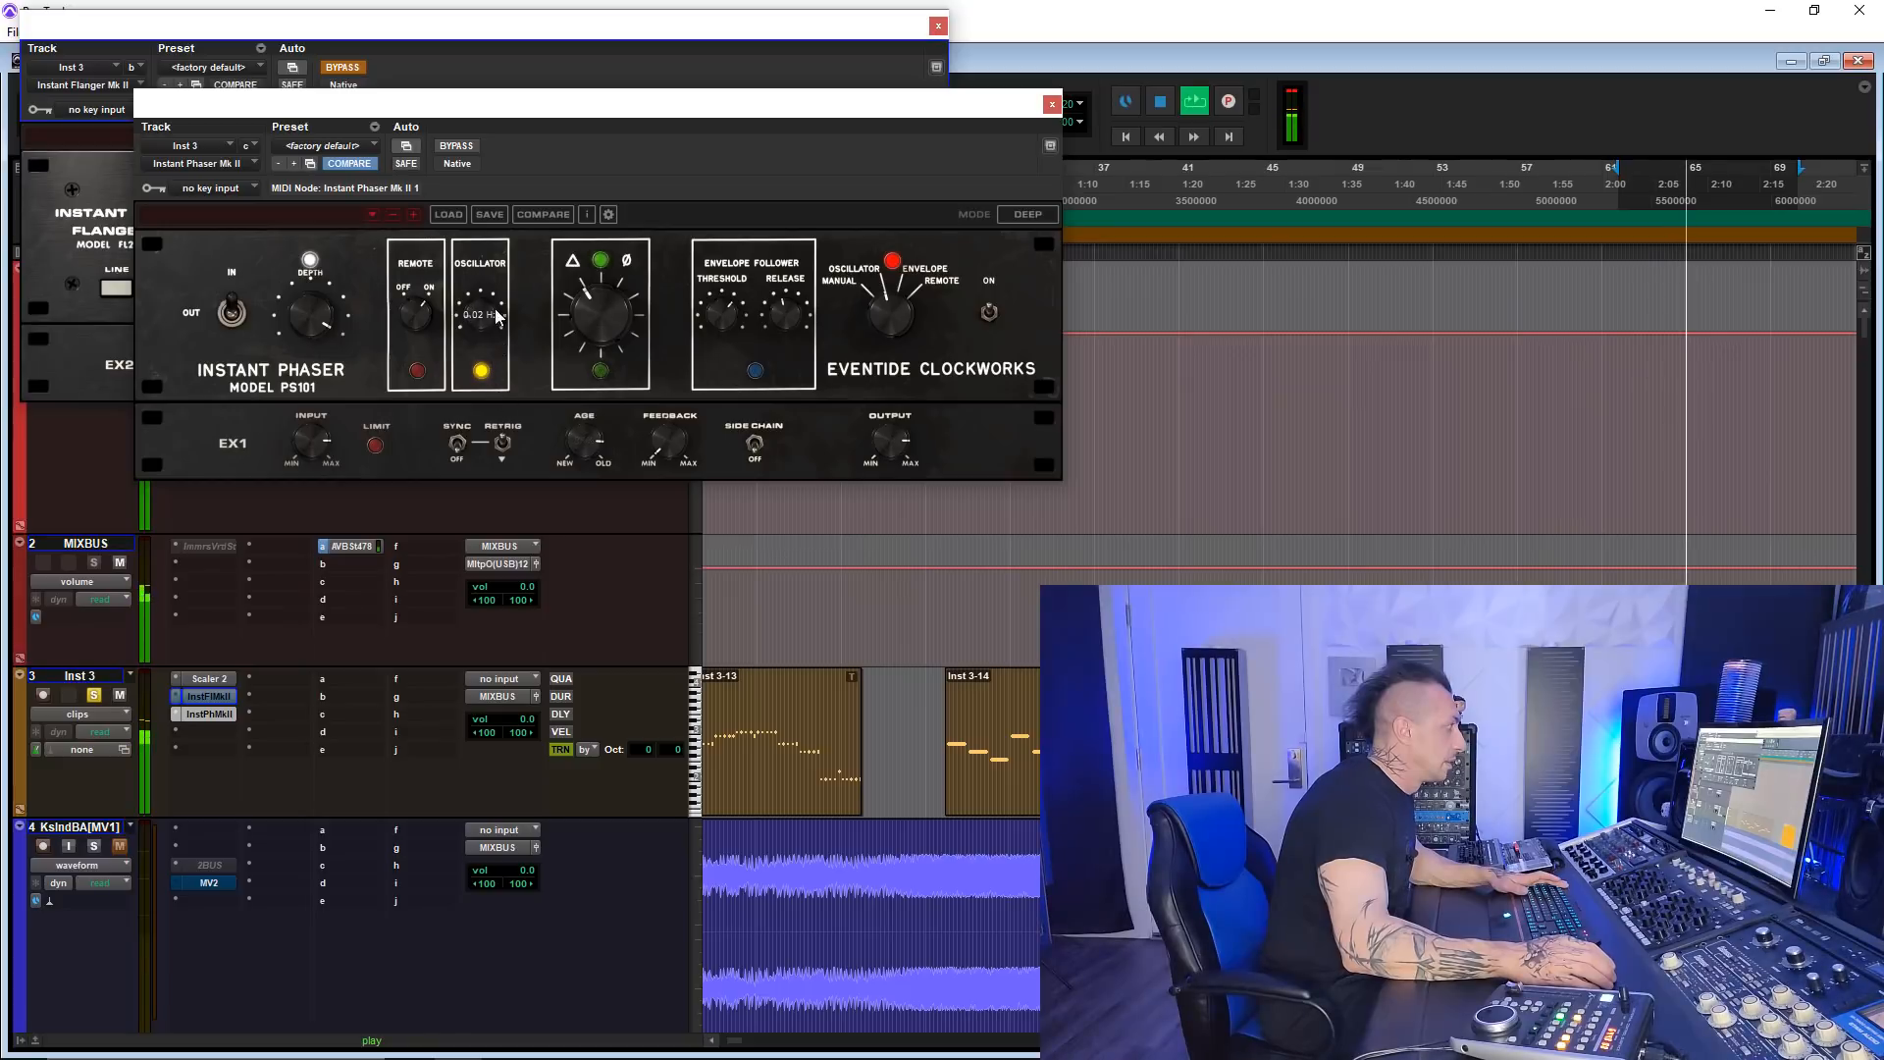
- Step the Instant Phaser presets through Addendulum and Four Bar Stereo Loop to Clockwork Wind-Up
{"action": "left_click", "coordinate": [413, 215]}
{"action": "left_click", "coordinate": [413, 215]}
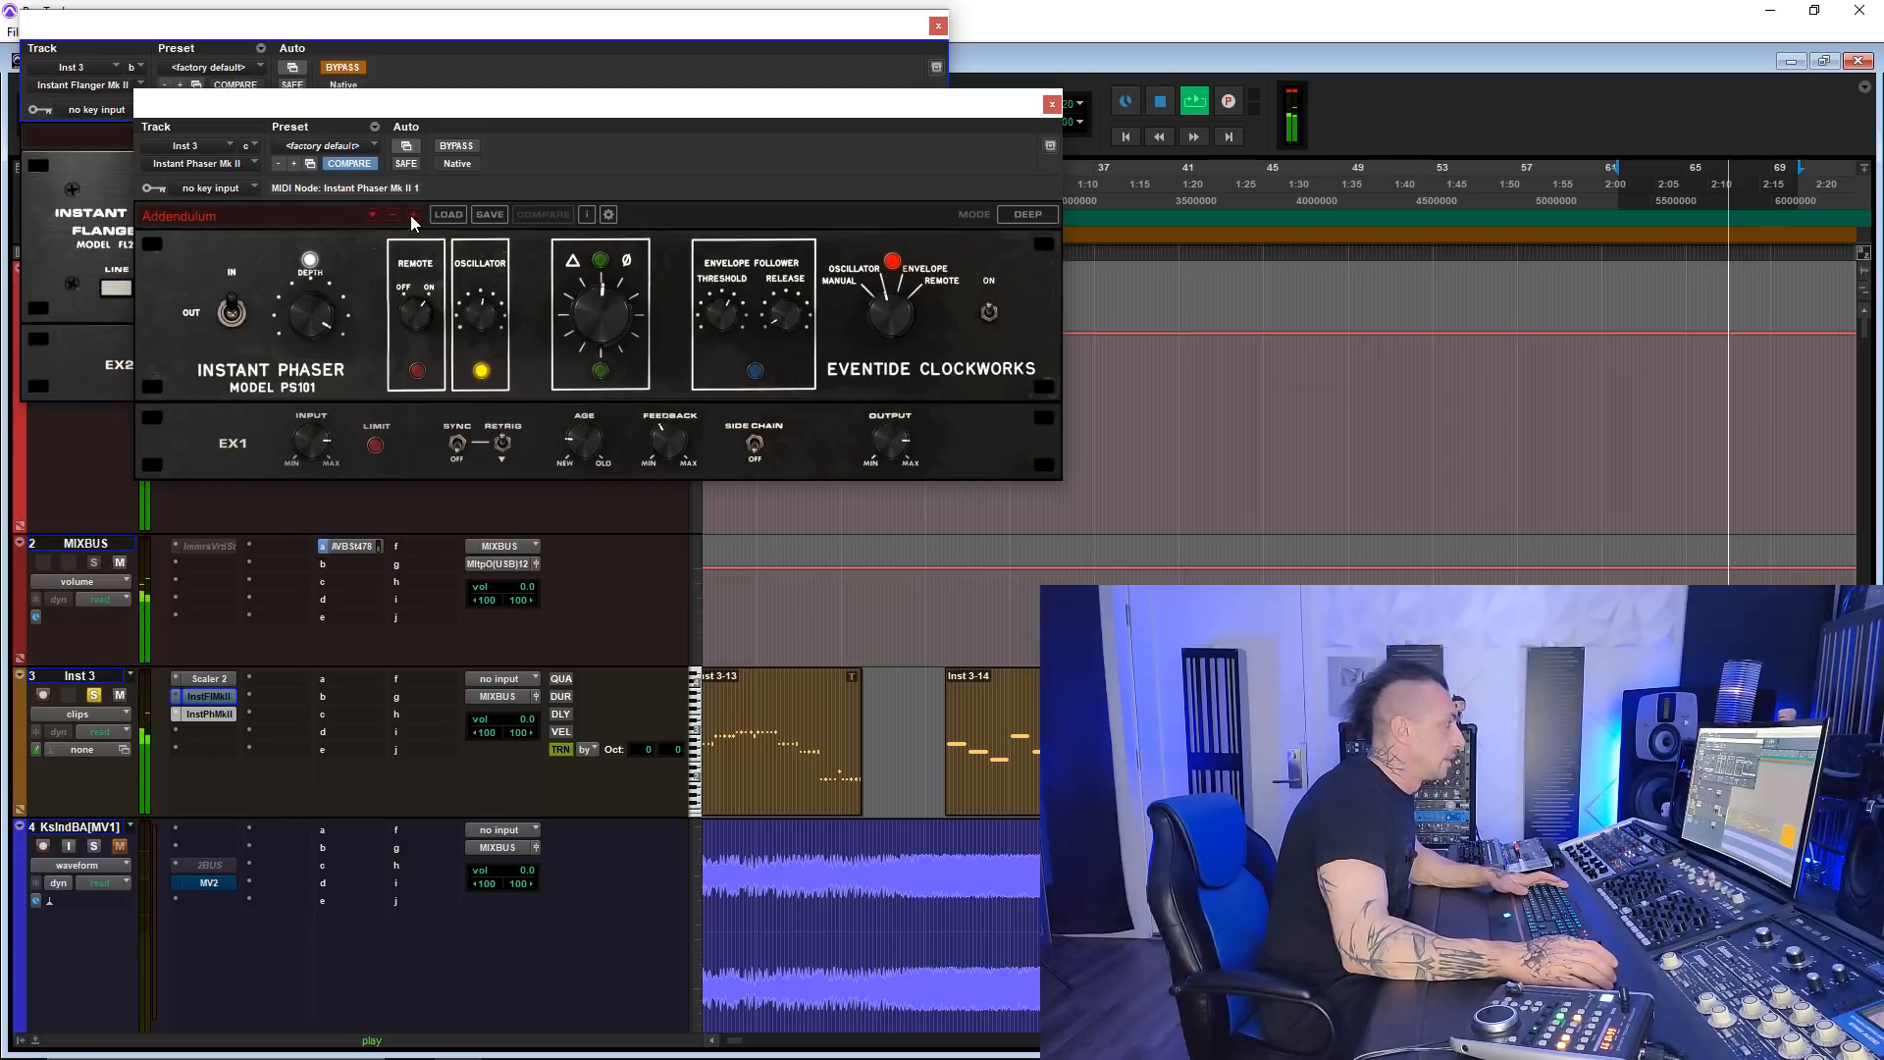
{"action": "left_click", "coordinate": [413, 215]}
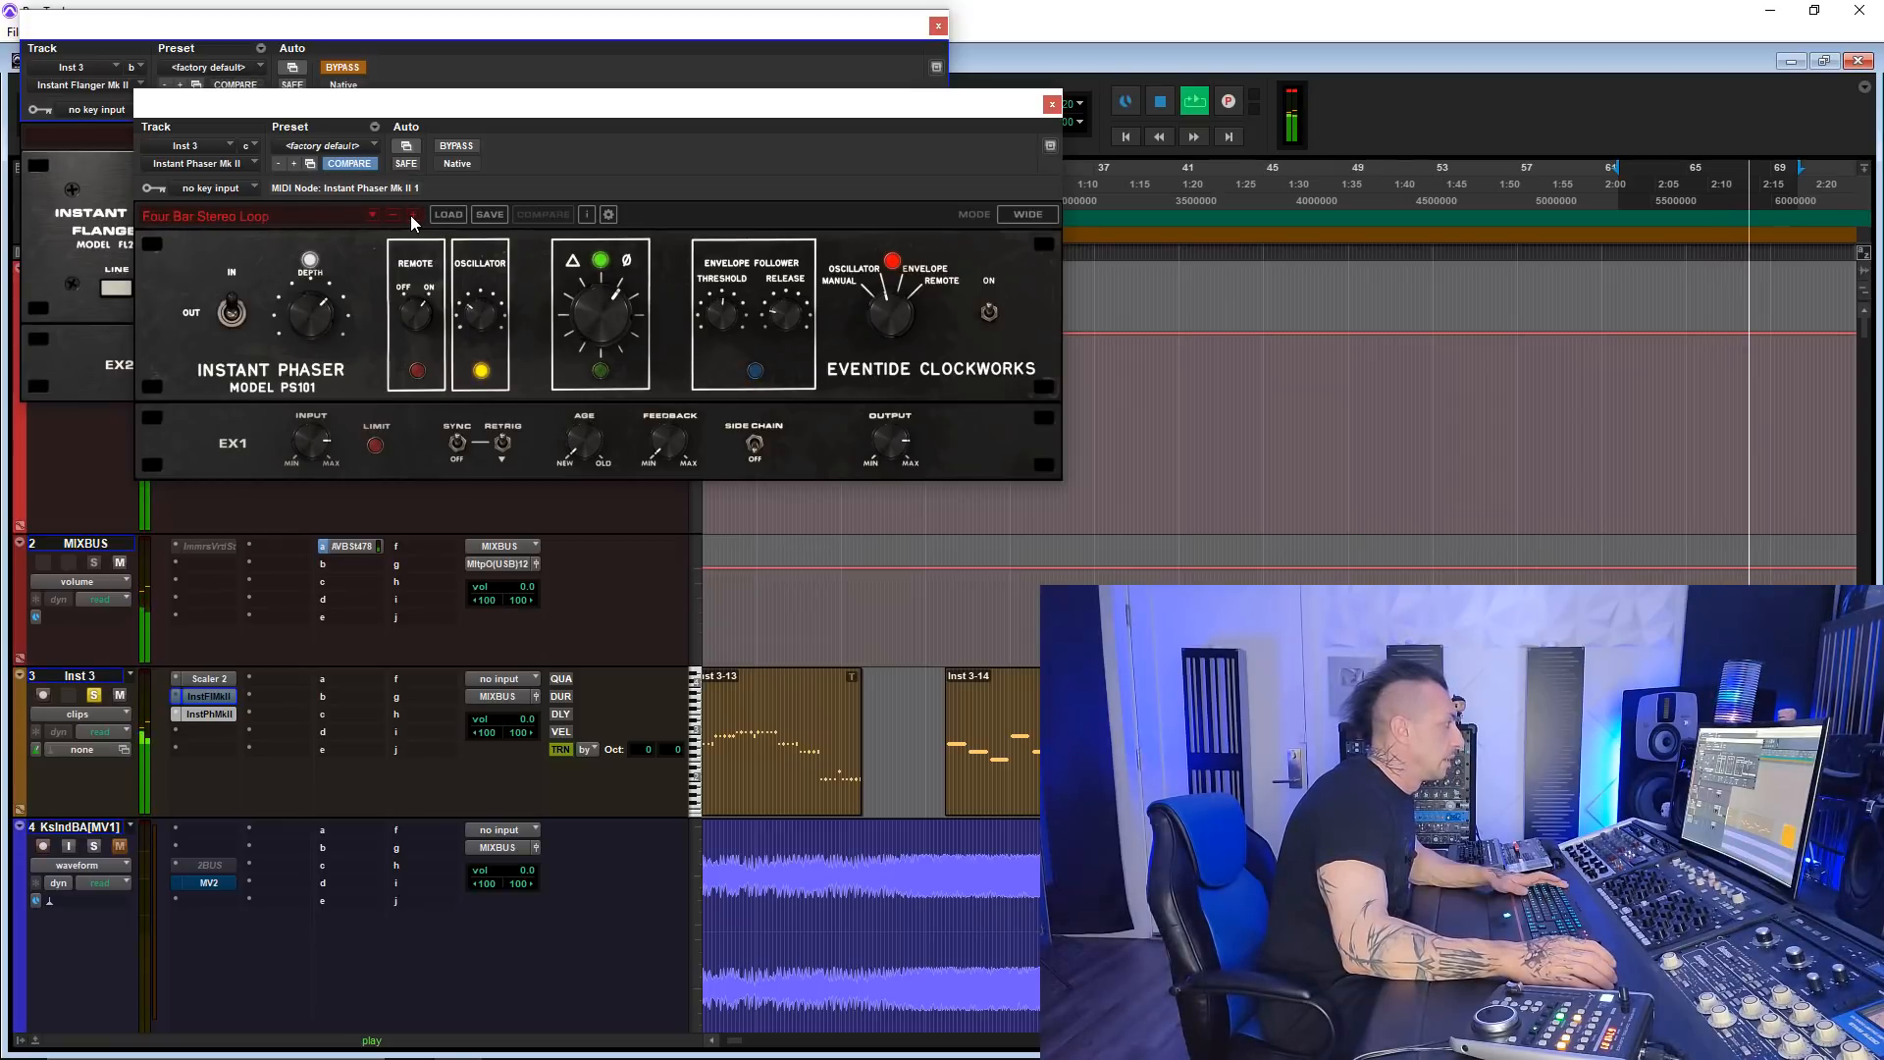
{"action": "left_click", "coordinate": [413, 215]}
- Rearrange the windows to uncover the Instant Flanger Mk II and play Inst 3 with the flanger out of bypass
{"action": "left_click_drag", "start_coordinate": [446, 110], "coordinate": [898, 47]}
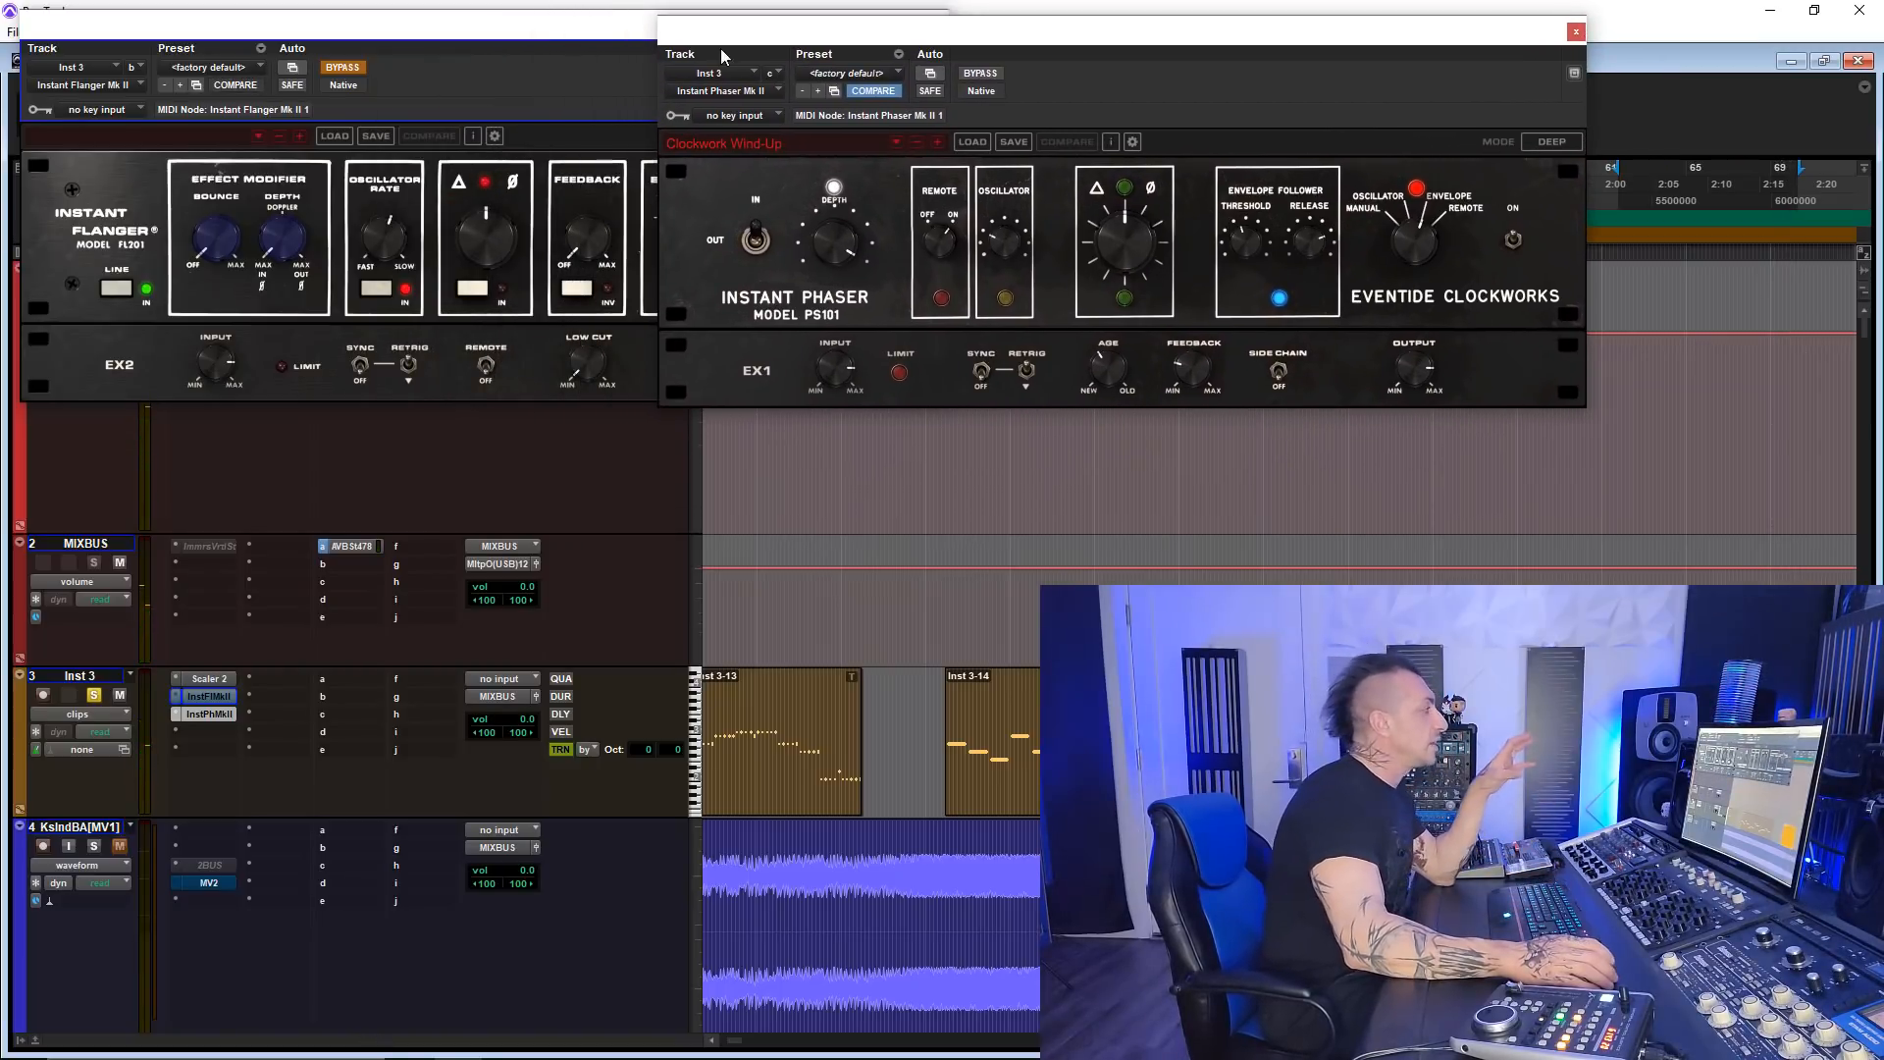
{"action": "left_click_drag", "start_coordinate": [605, 35], "coordinate": [685, 61]}
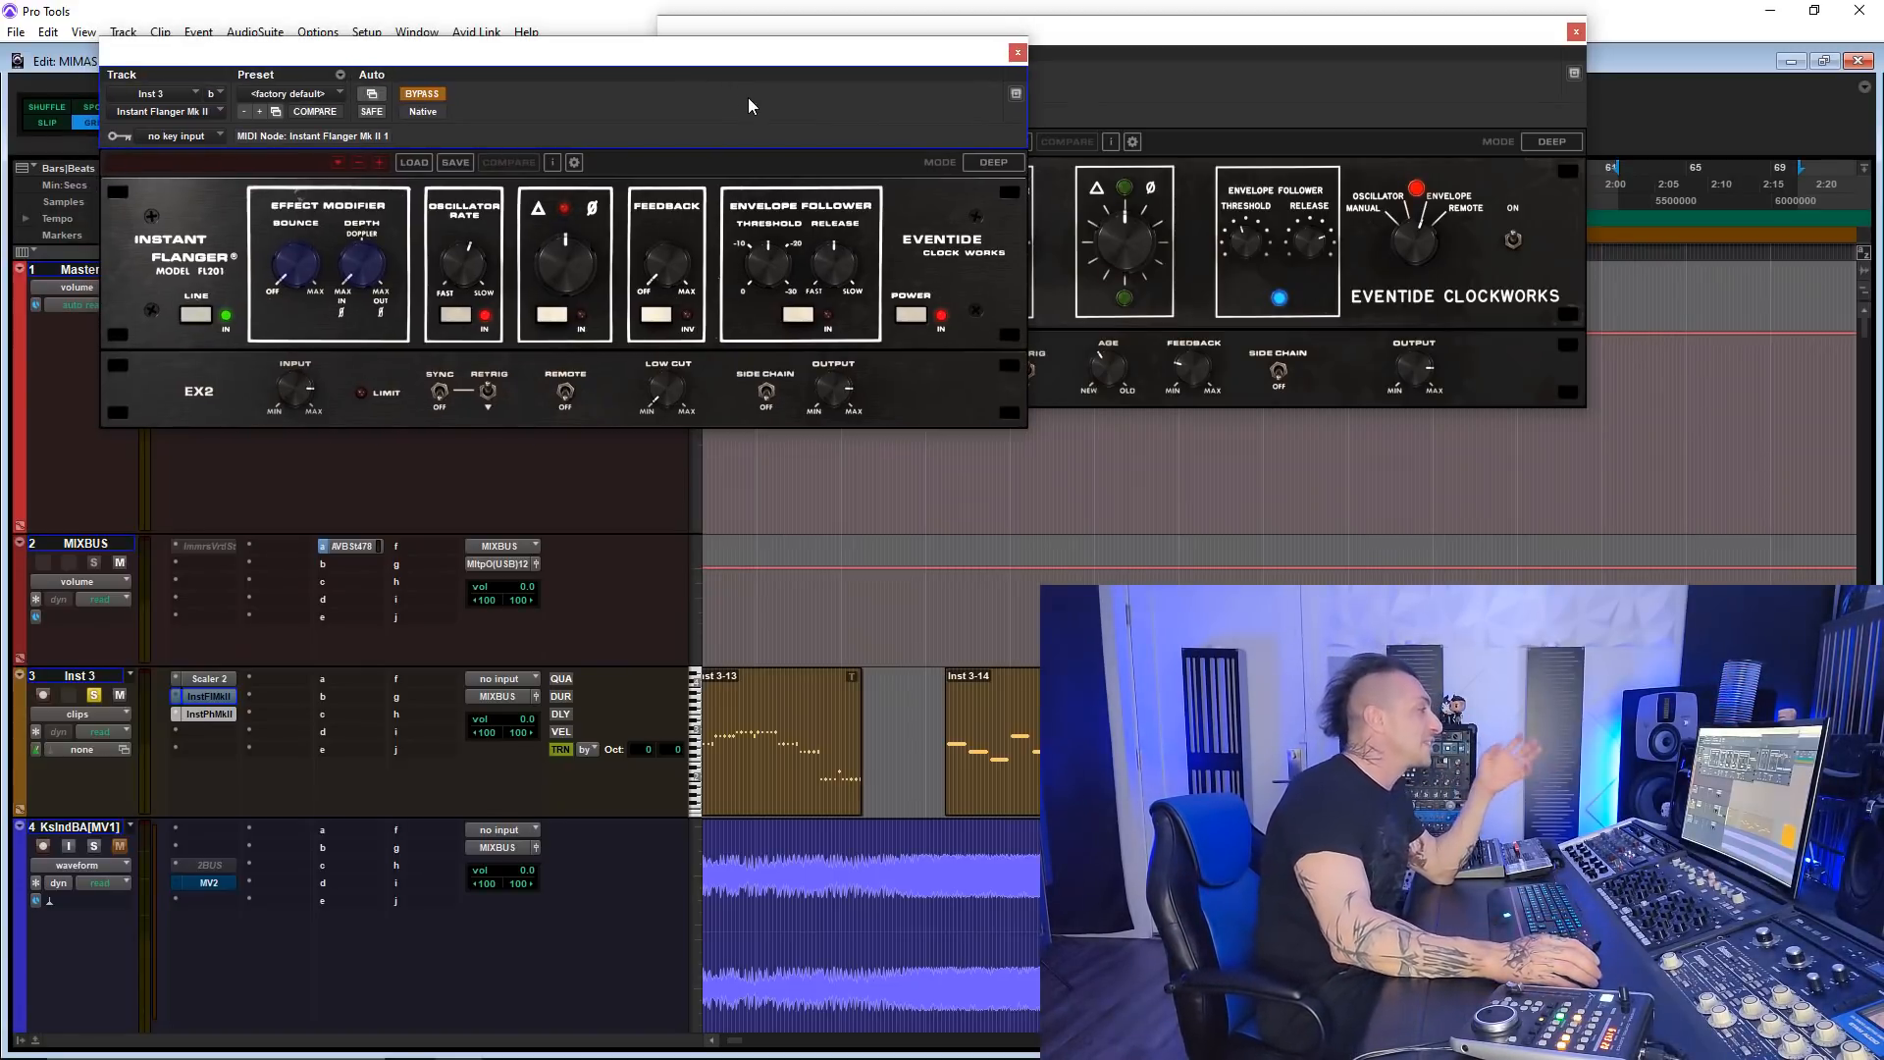
{"action": "key", "text": "space"}
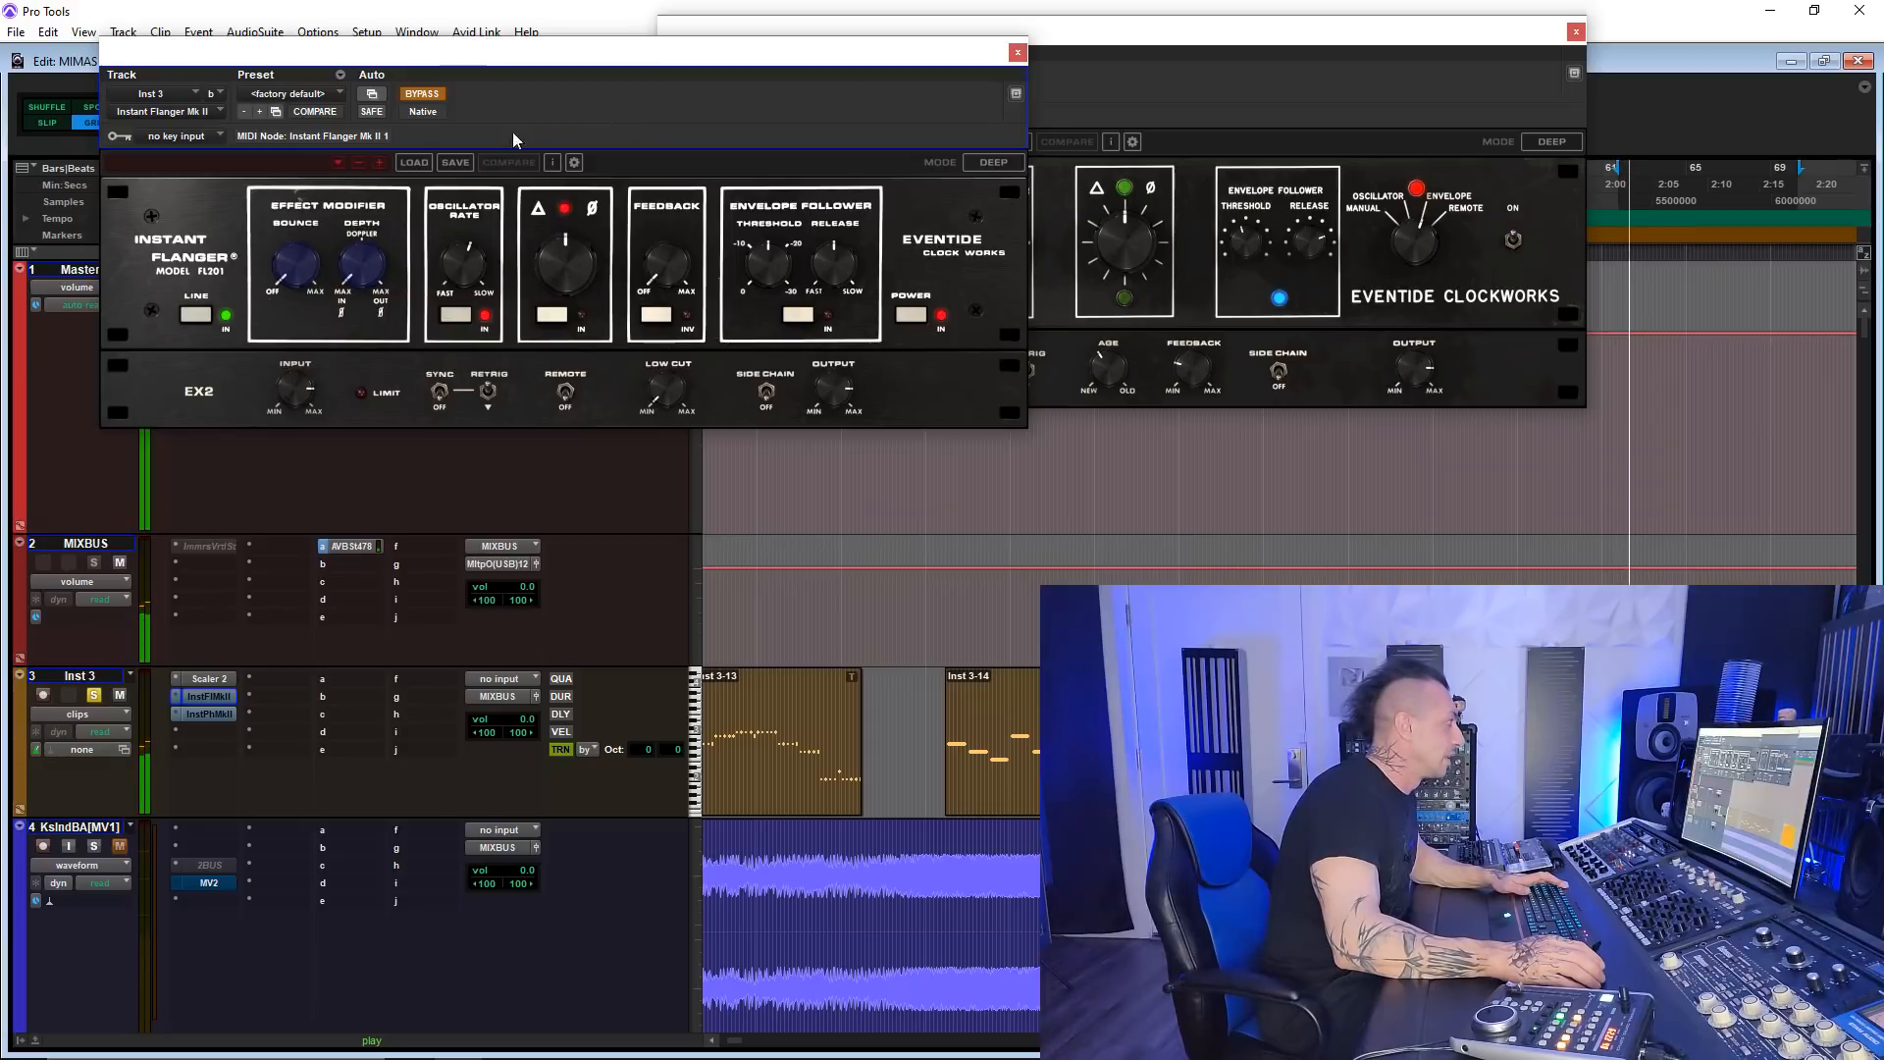
{"action": "left_click", "coordinate": [432, 99]}
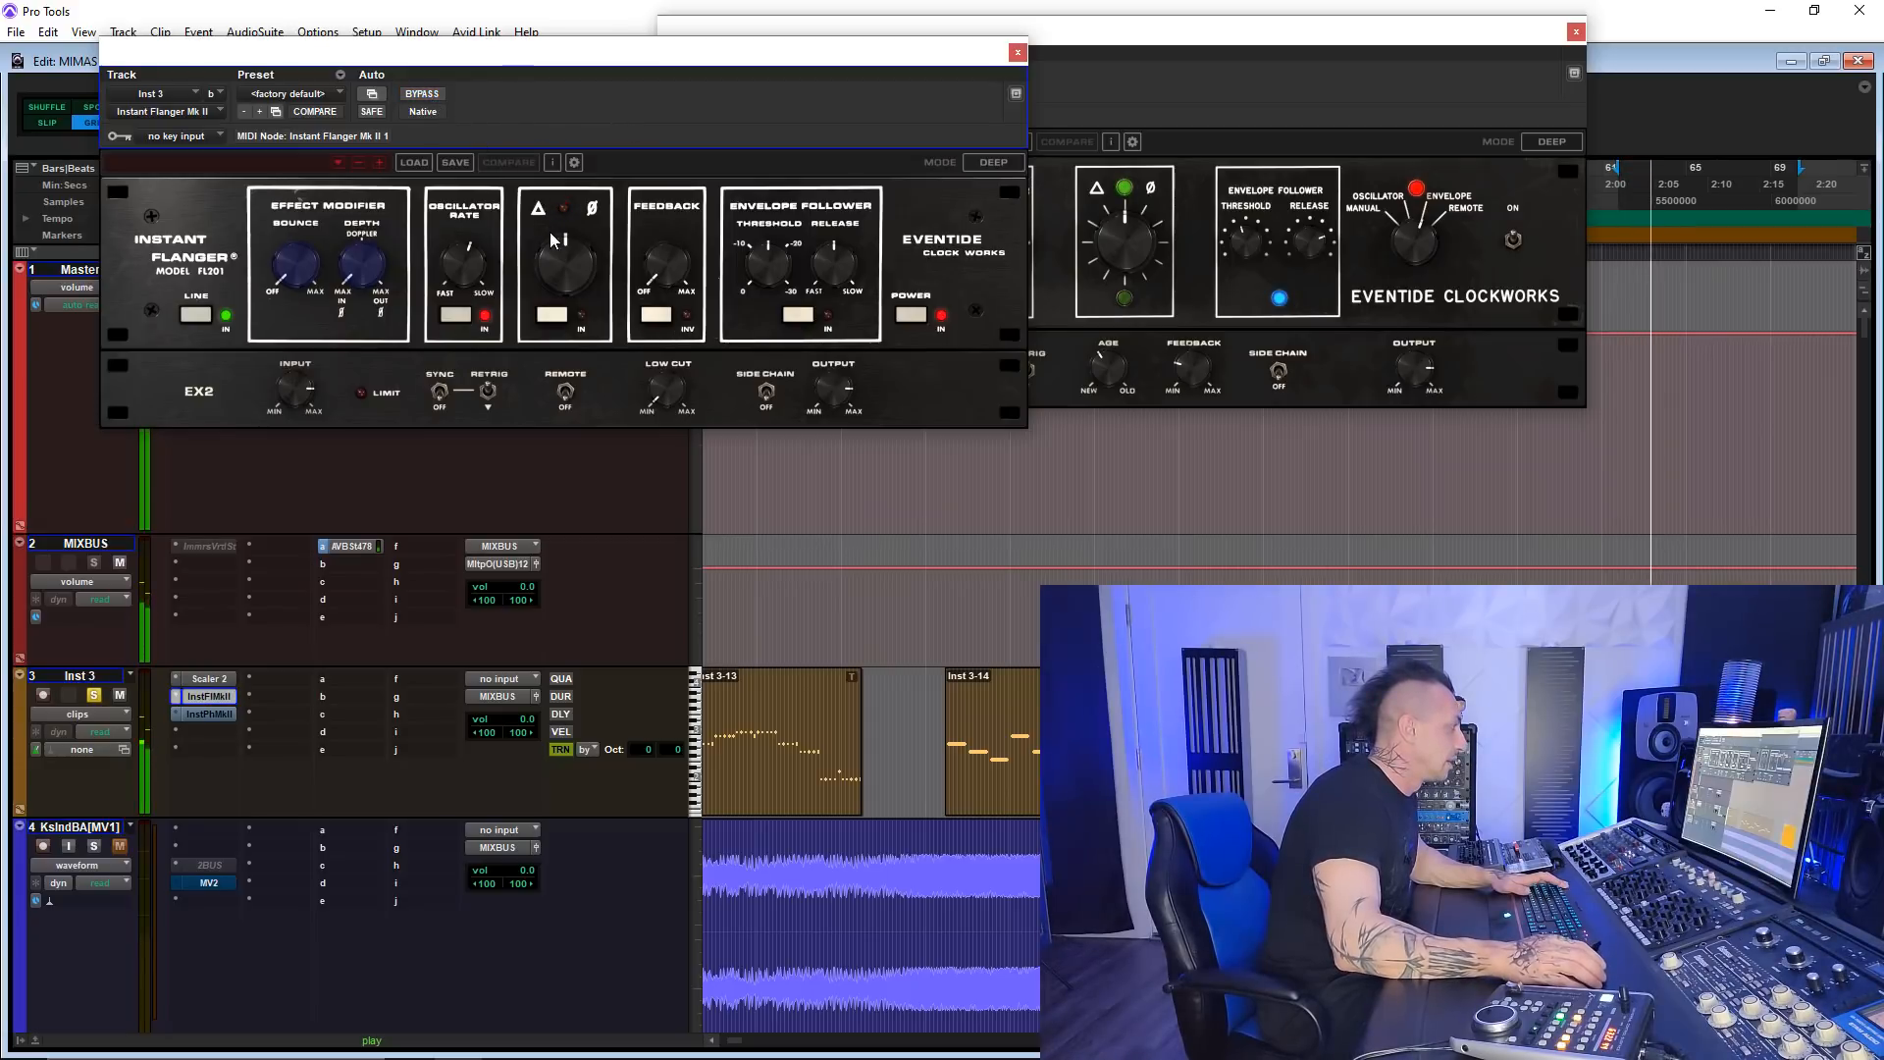
- Step the Instant Flanger presets through Classic Flange Drag and Dry Acoustic to Electrickeys and set its low cut to 20 Hz
{"action": "left_click", "coordinate": [379, 163]}
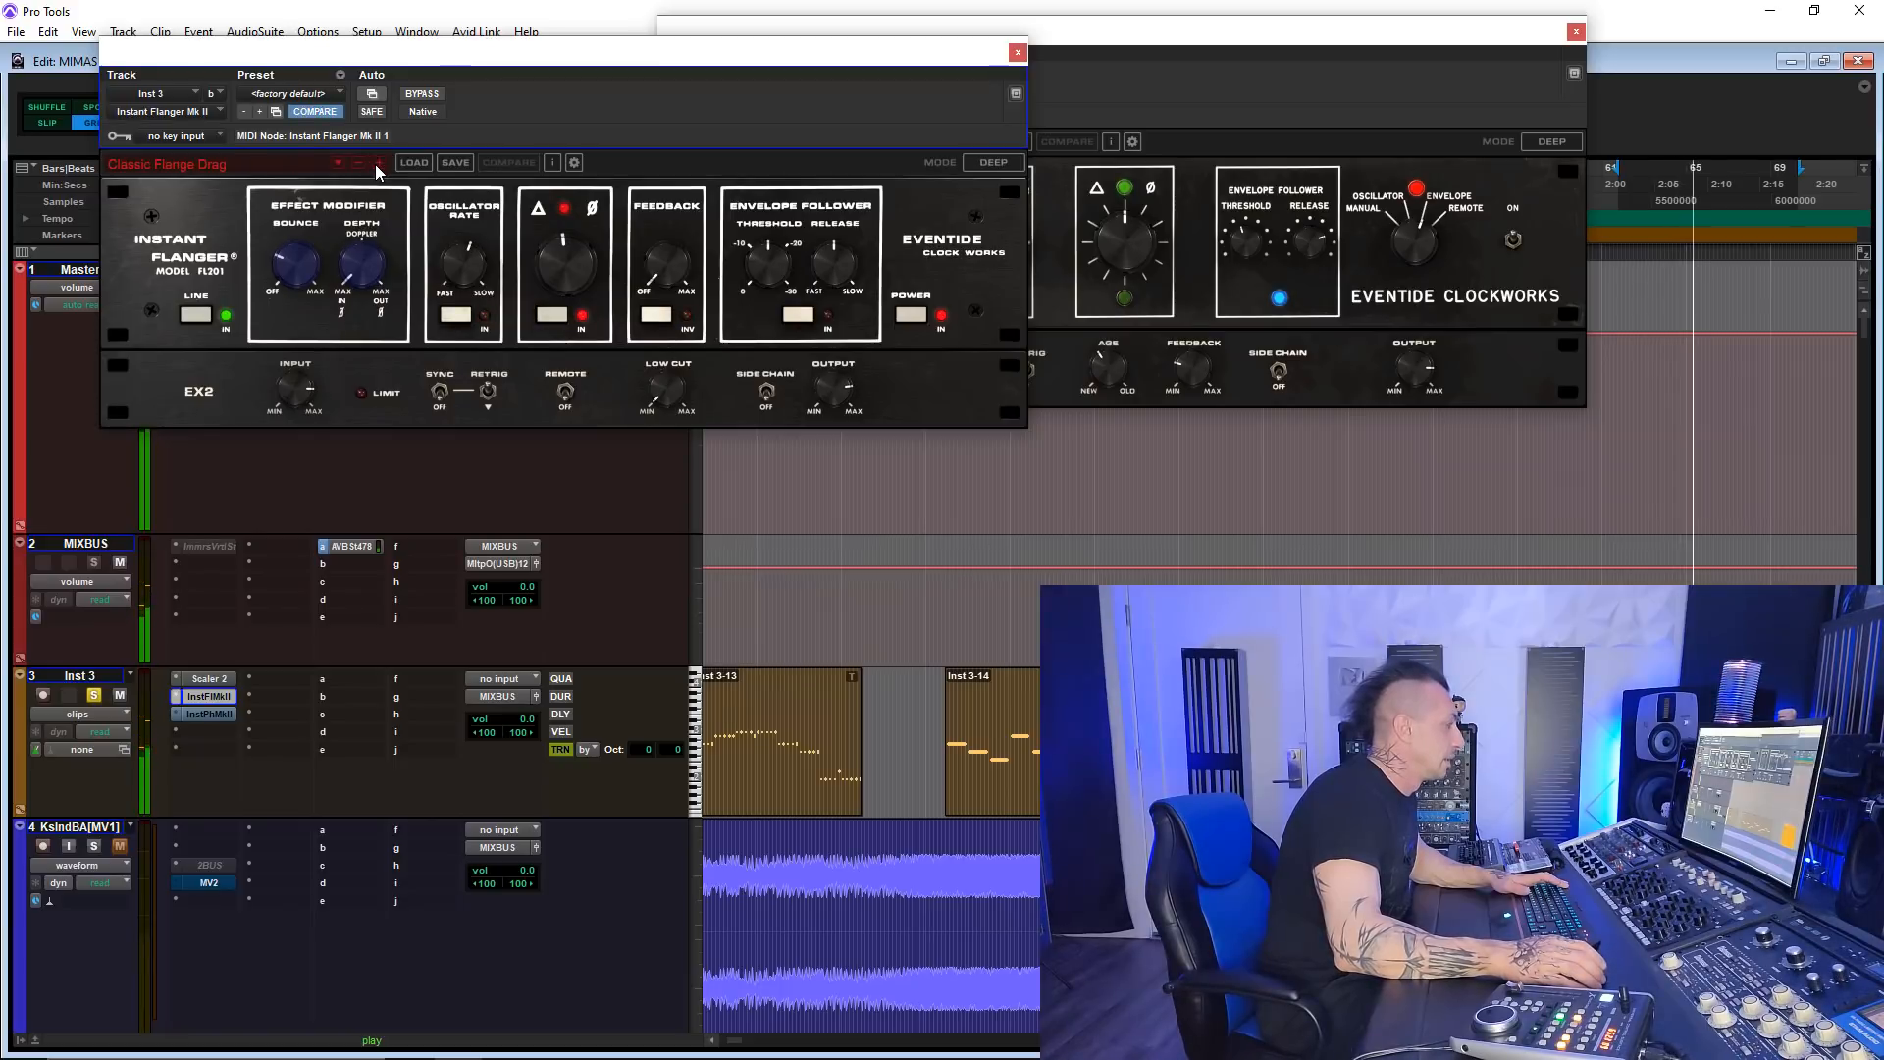
{"action": "left_click", "coordinate": [379, 163]}
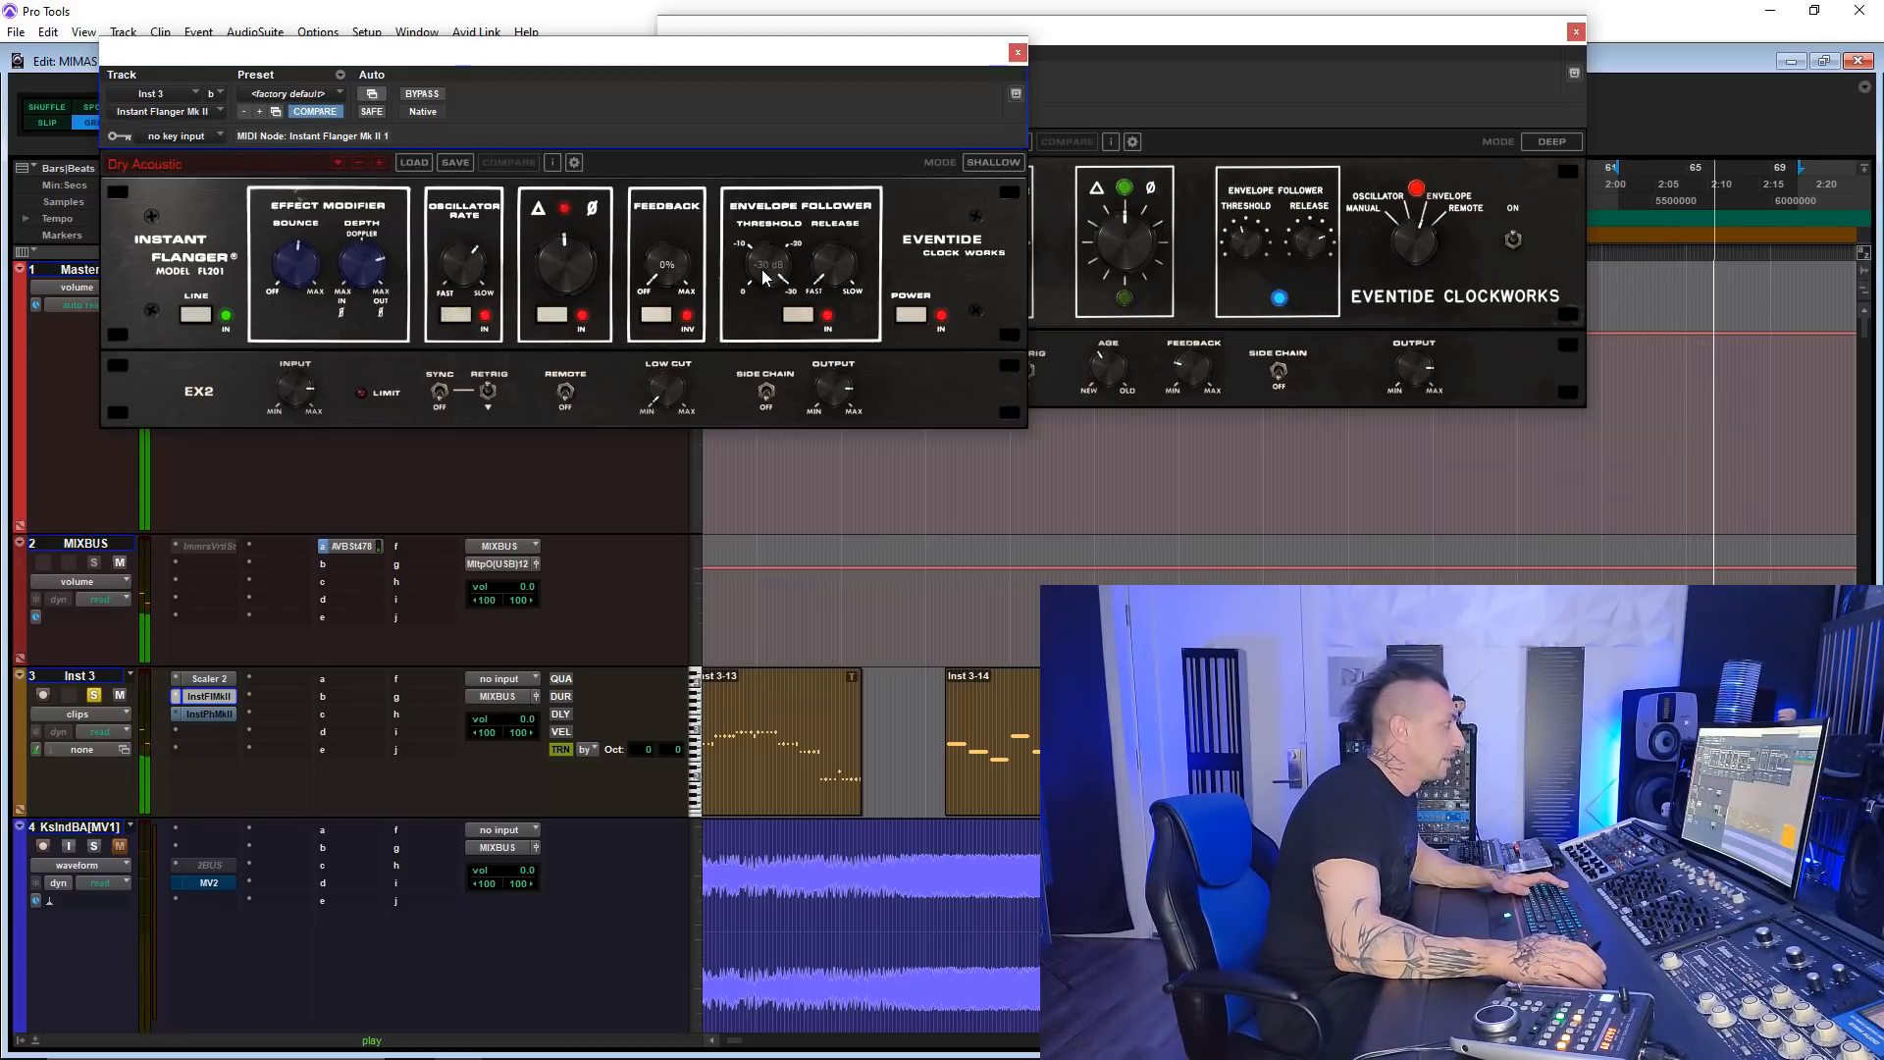
{"action": "left_click", "coordinate": [379, 163]}
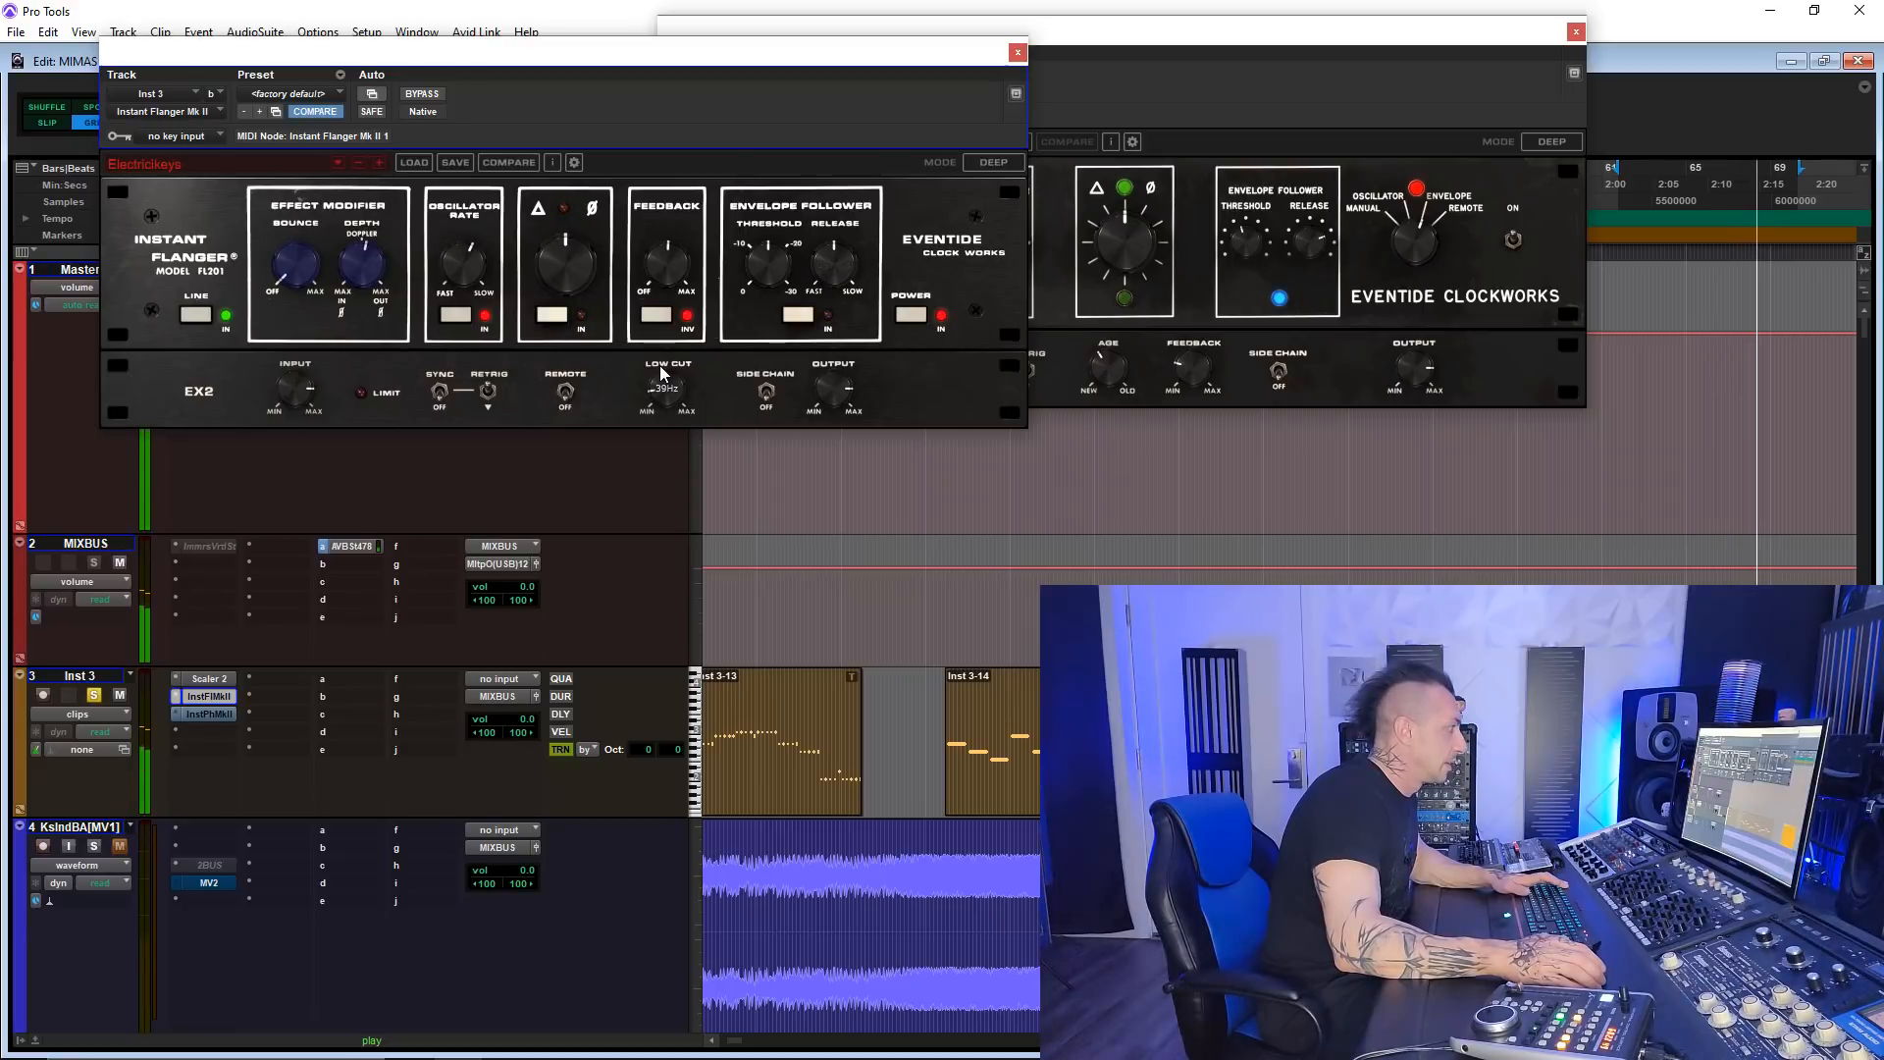
{"action": "left_click_drag", "start_coordinate": [663, 372], "coordinate": [658, 408]}
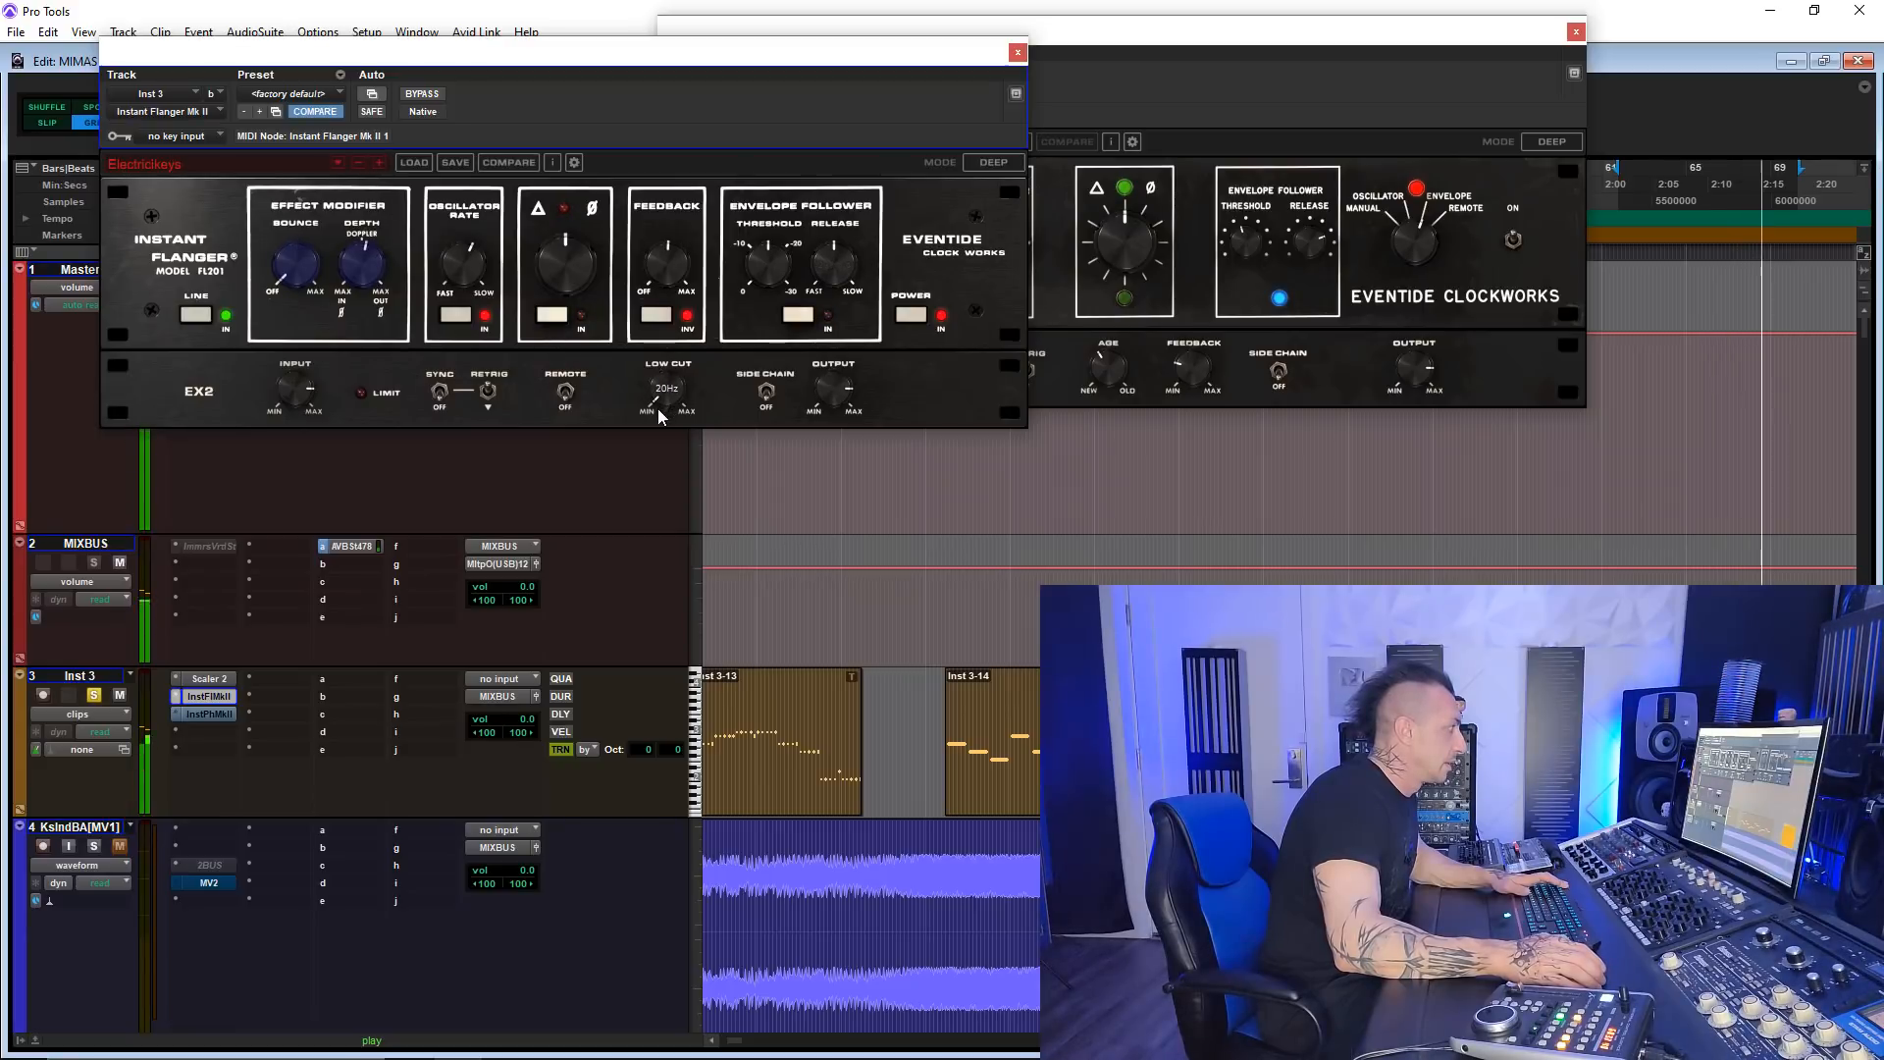
- Audition further Instant Flanger presets from Funk Bass through Harmony Vox Width, Still-Beating Heart and Wavy Gravy to Made of Wires
{"action": "left_click", "coordinate": [380, 163]}
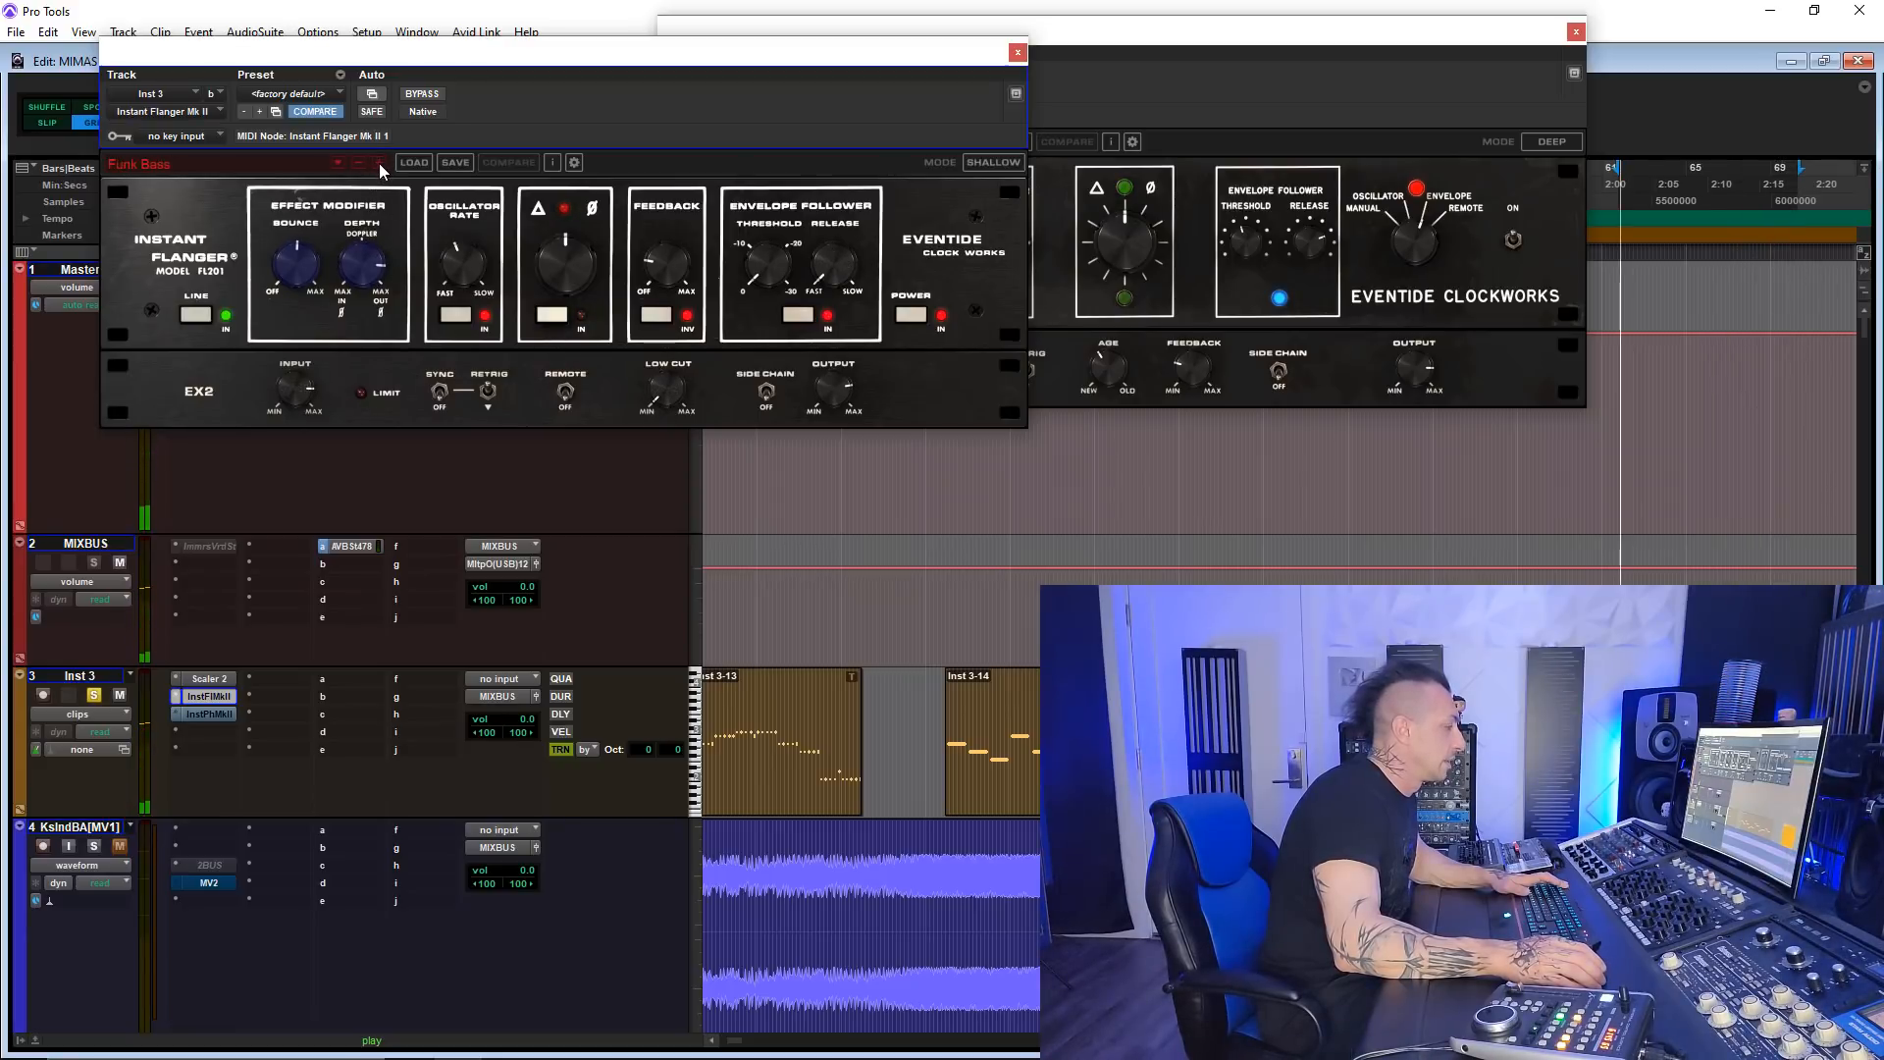
{"action": "left_click", "coordinate": [378, 163]}
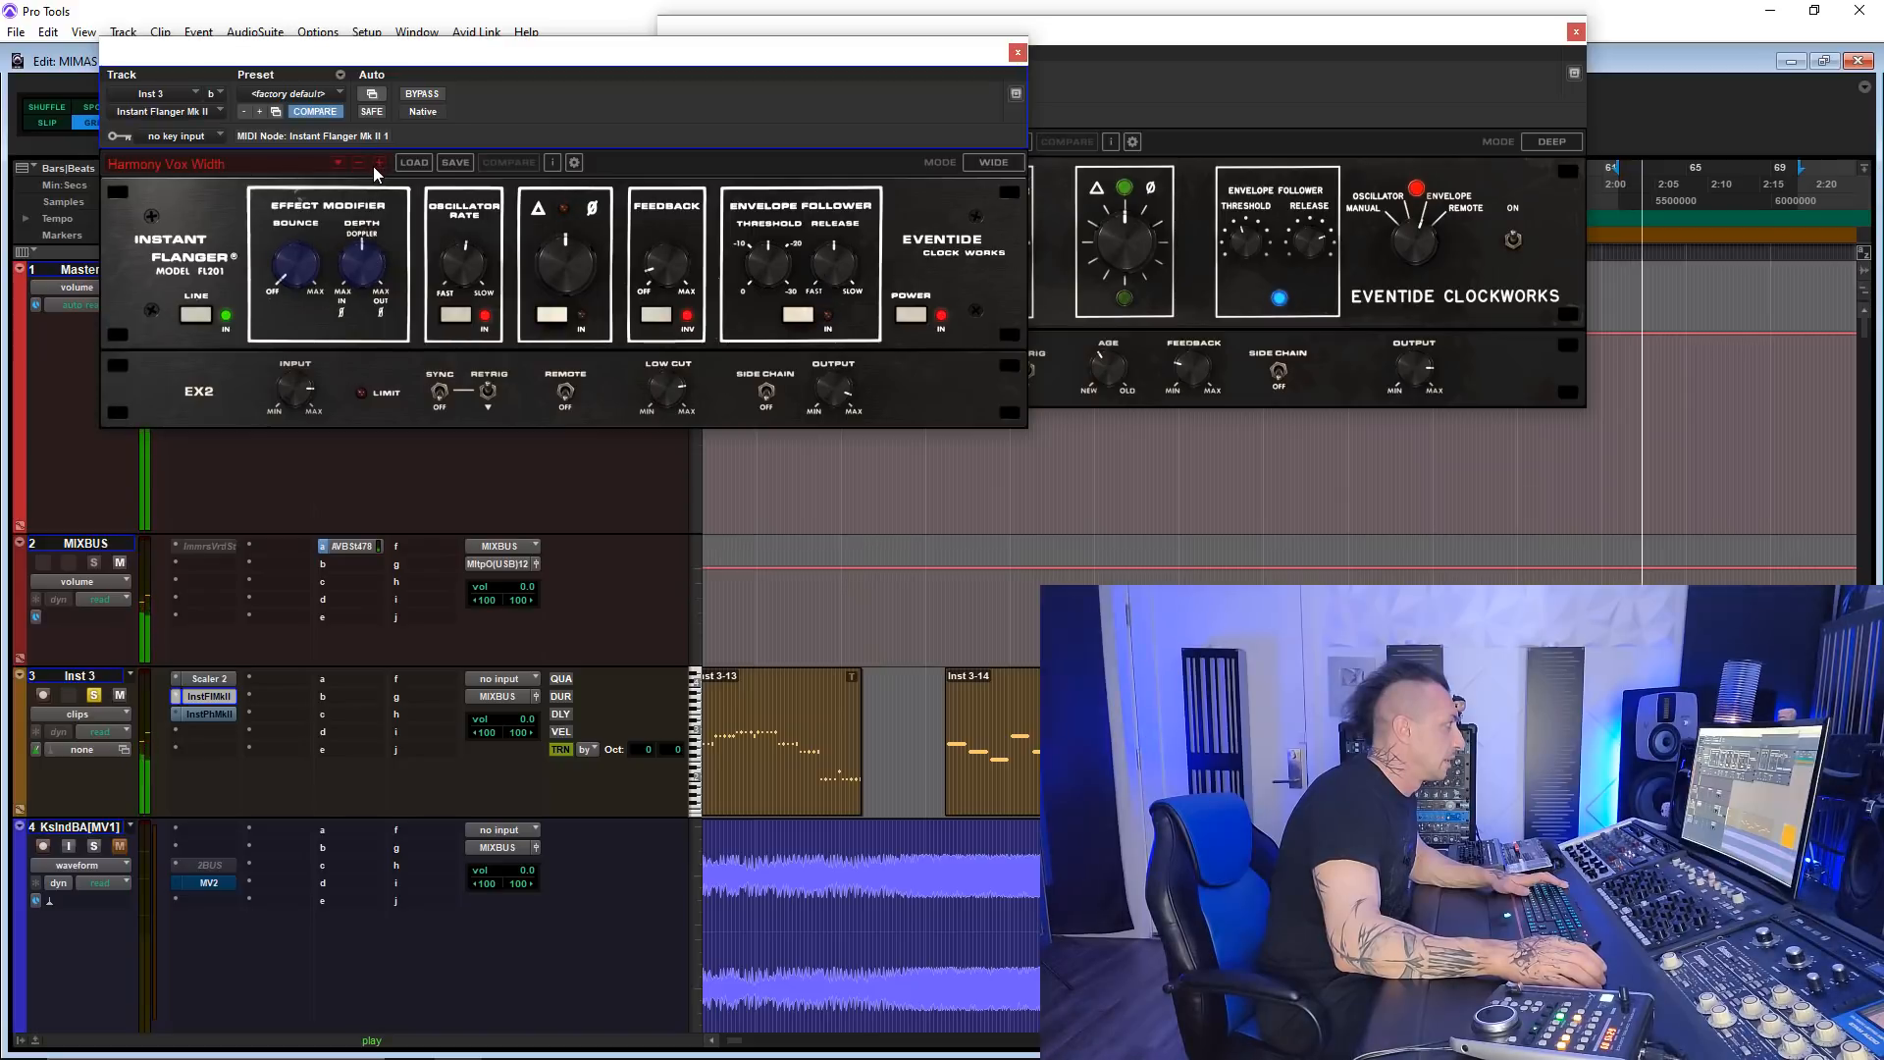
{"action": "left_click", "coordinate": [377, 162]}
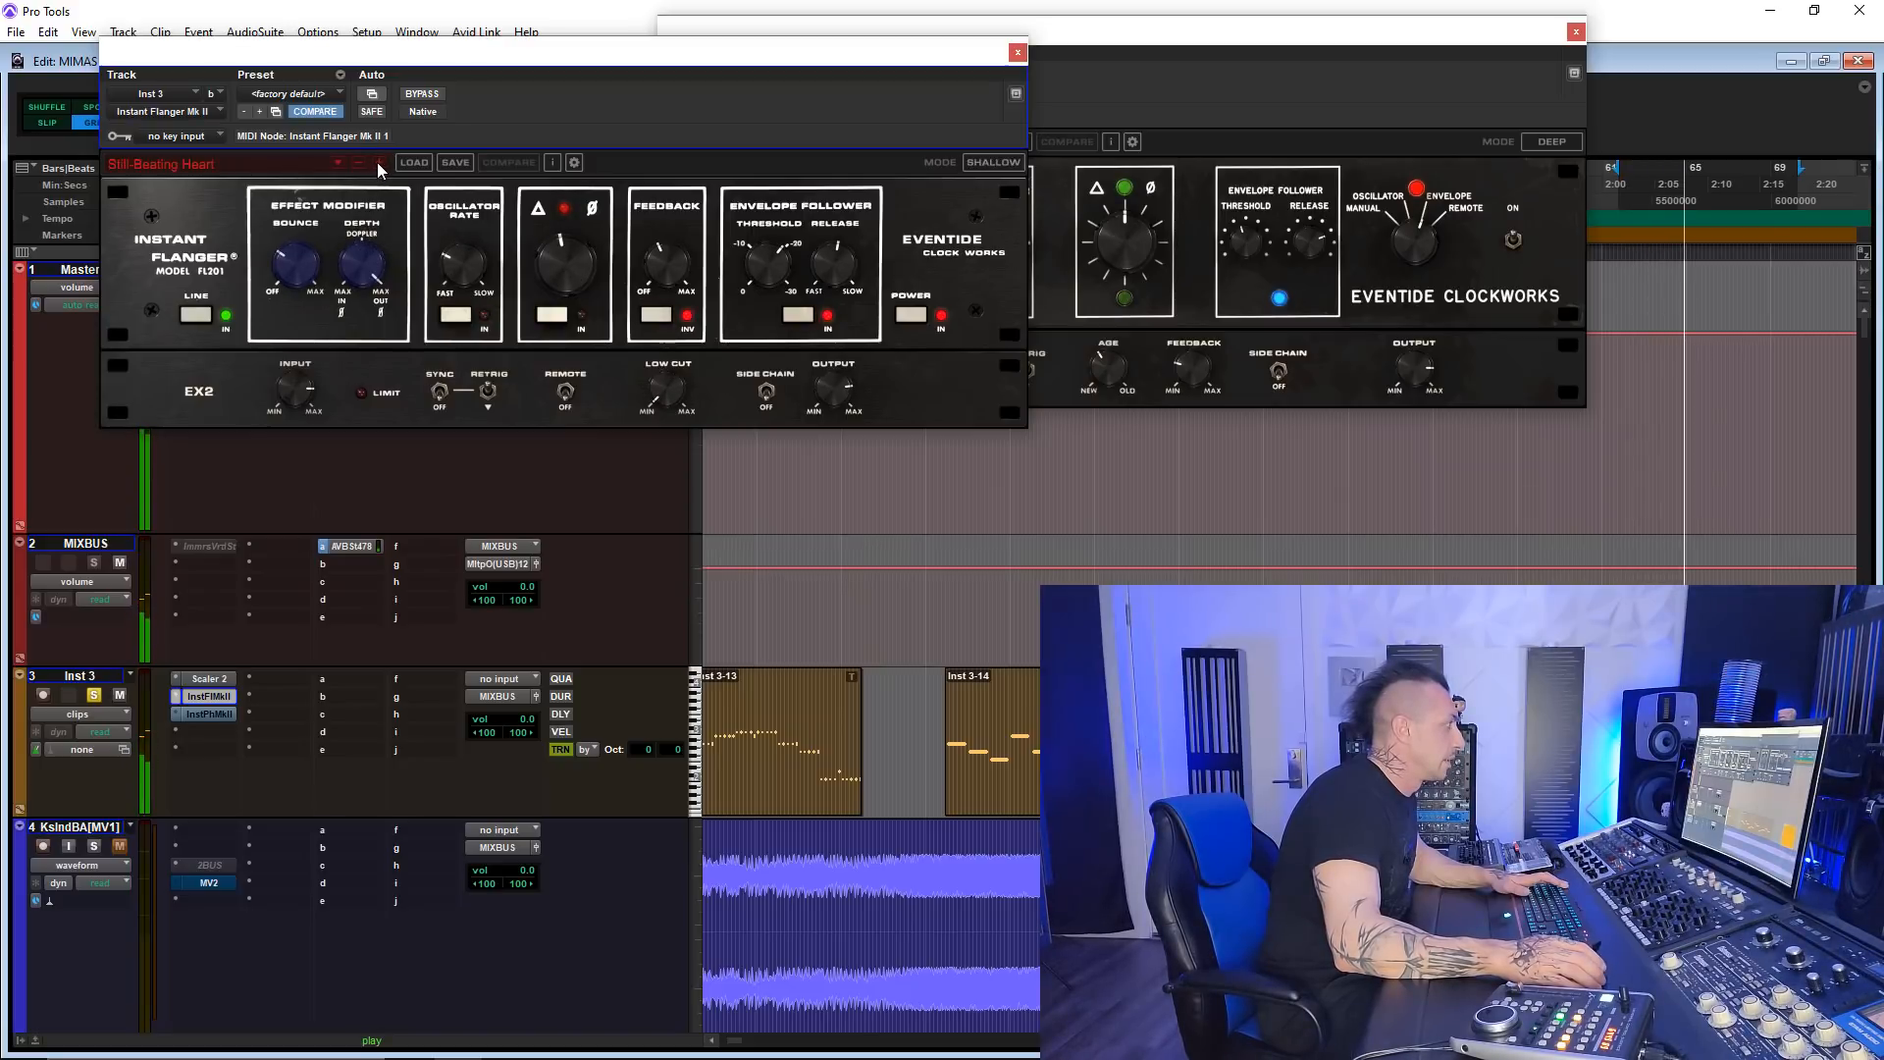
{"action": "left_click", "coordinate": [378, 163]}
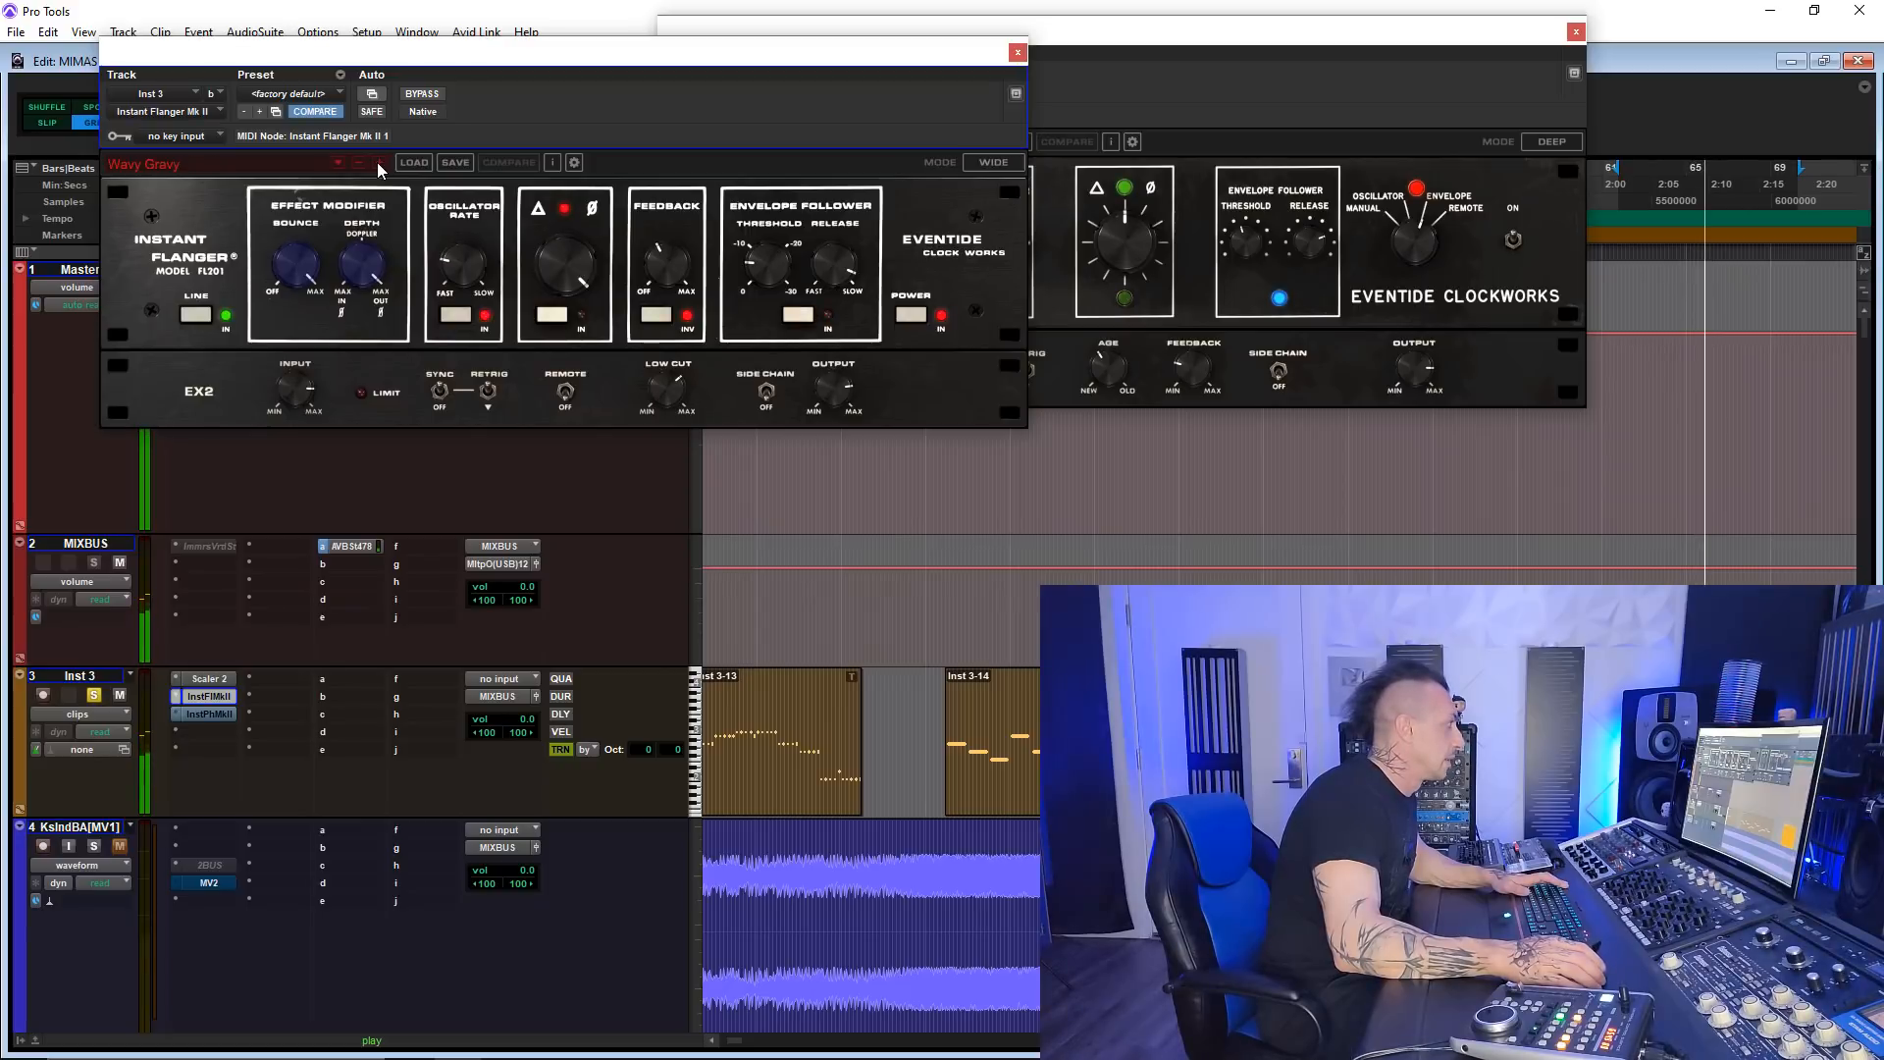
{"action": "left_click", "coordinate": [377, 163]}
{"action": "left_click", "coordinate": [377, 163]}
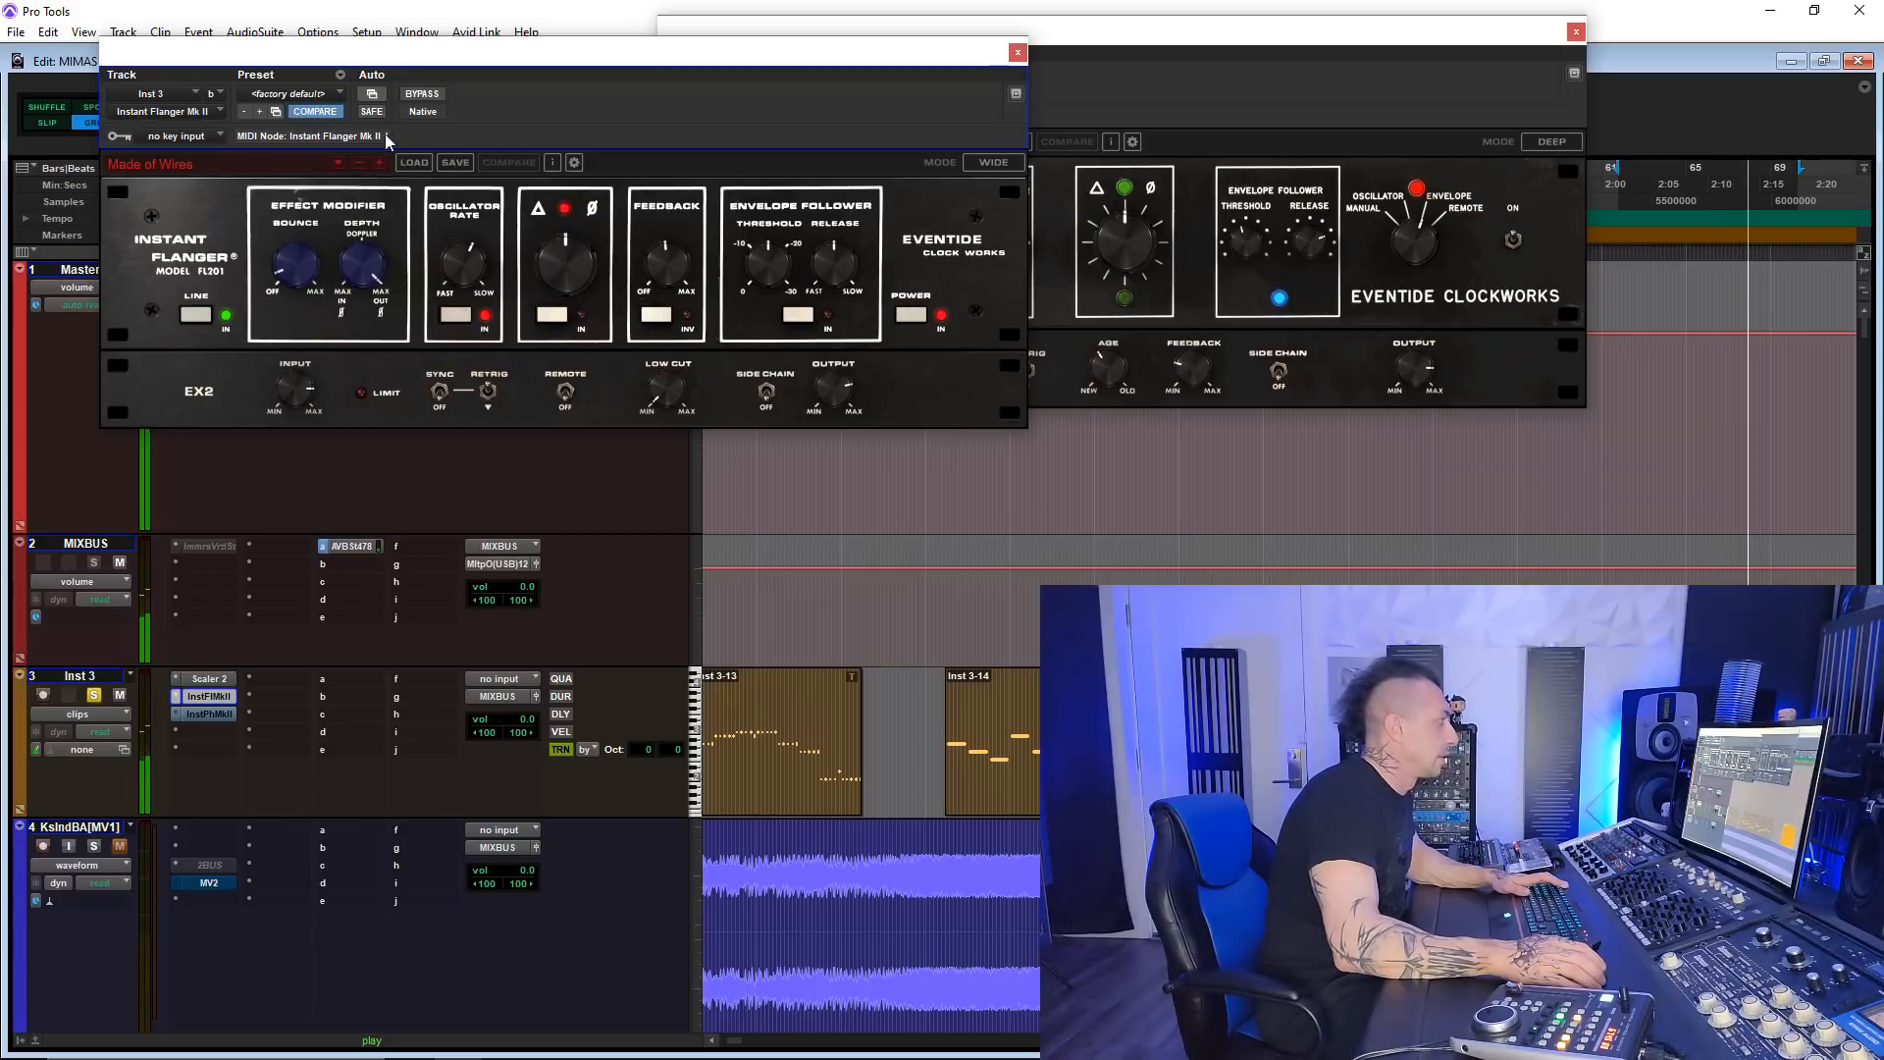
- Bypass the Instant Flanger and switch to the Instant Phaser insert on the Inst 3 track
{"action": "left_click", "coordinate": [422, 94]}
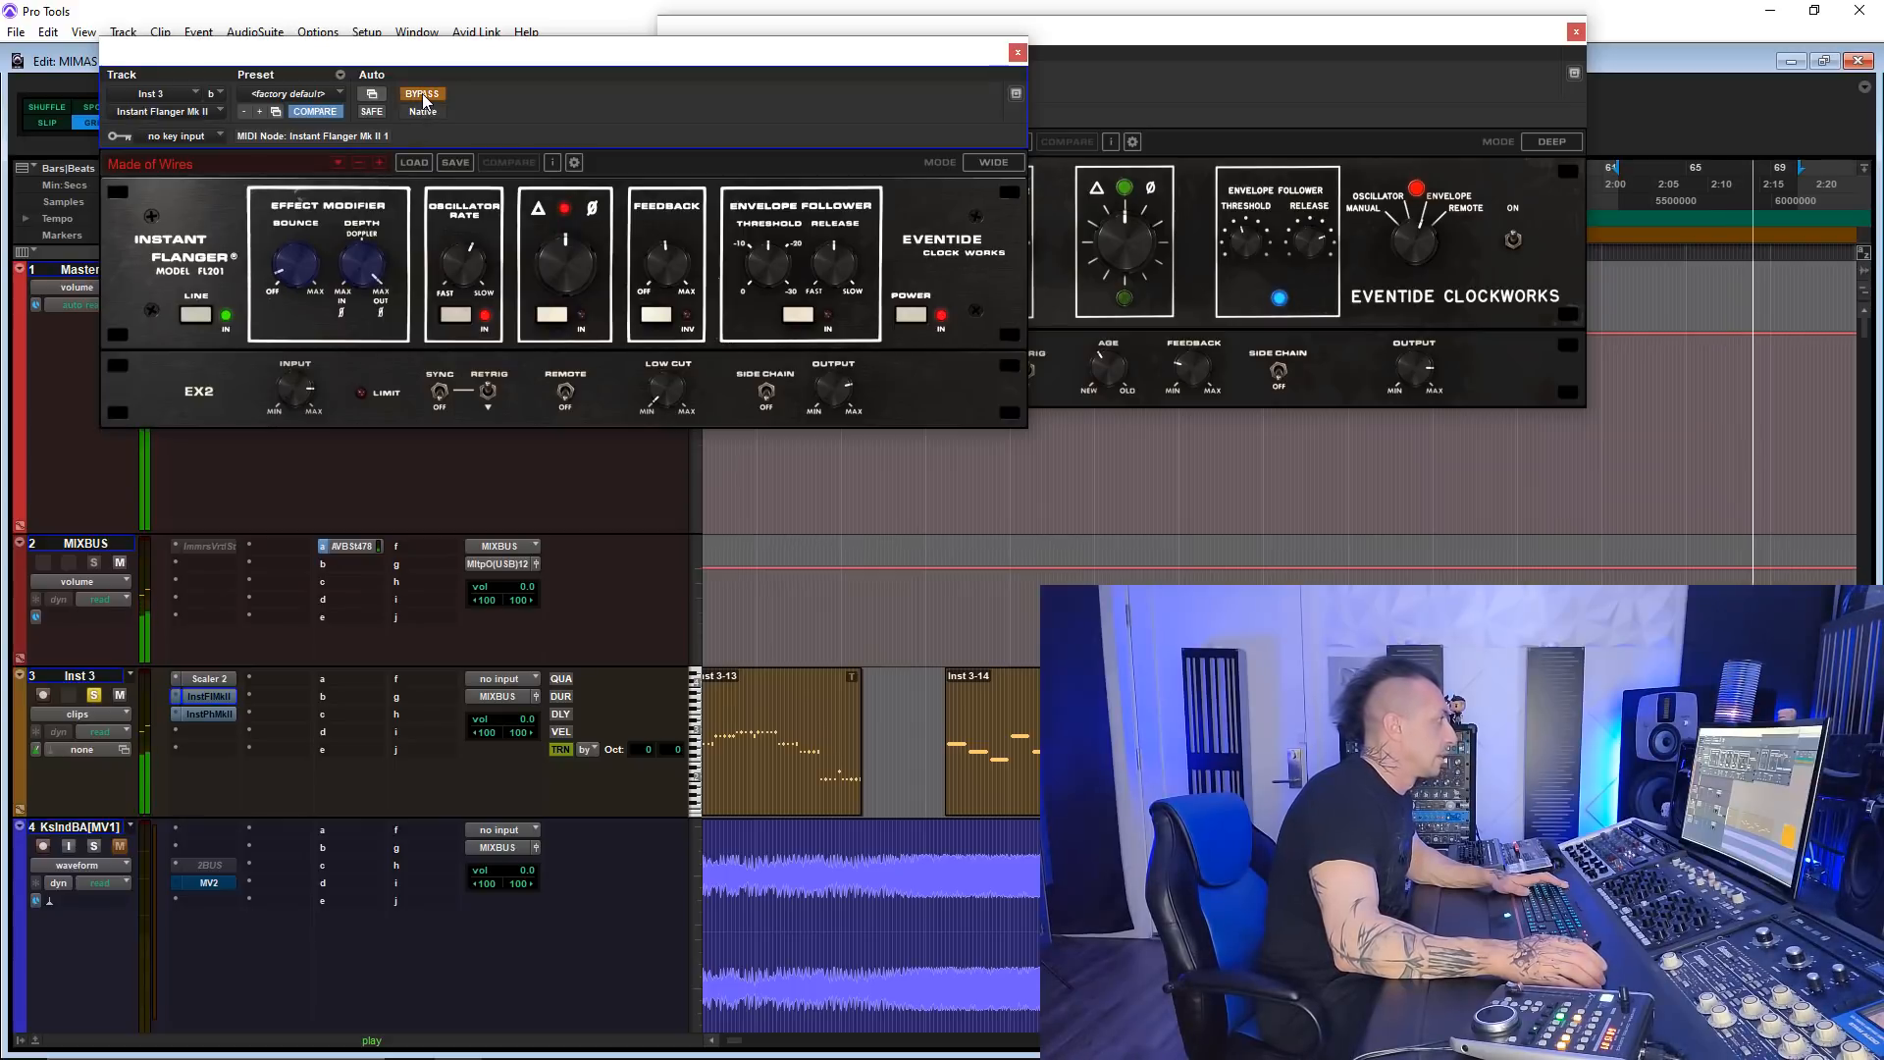
{"action": "left_click", "coordinate": [179, 714]}
{"action": "left_click", "coordinate": [228, 719]}
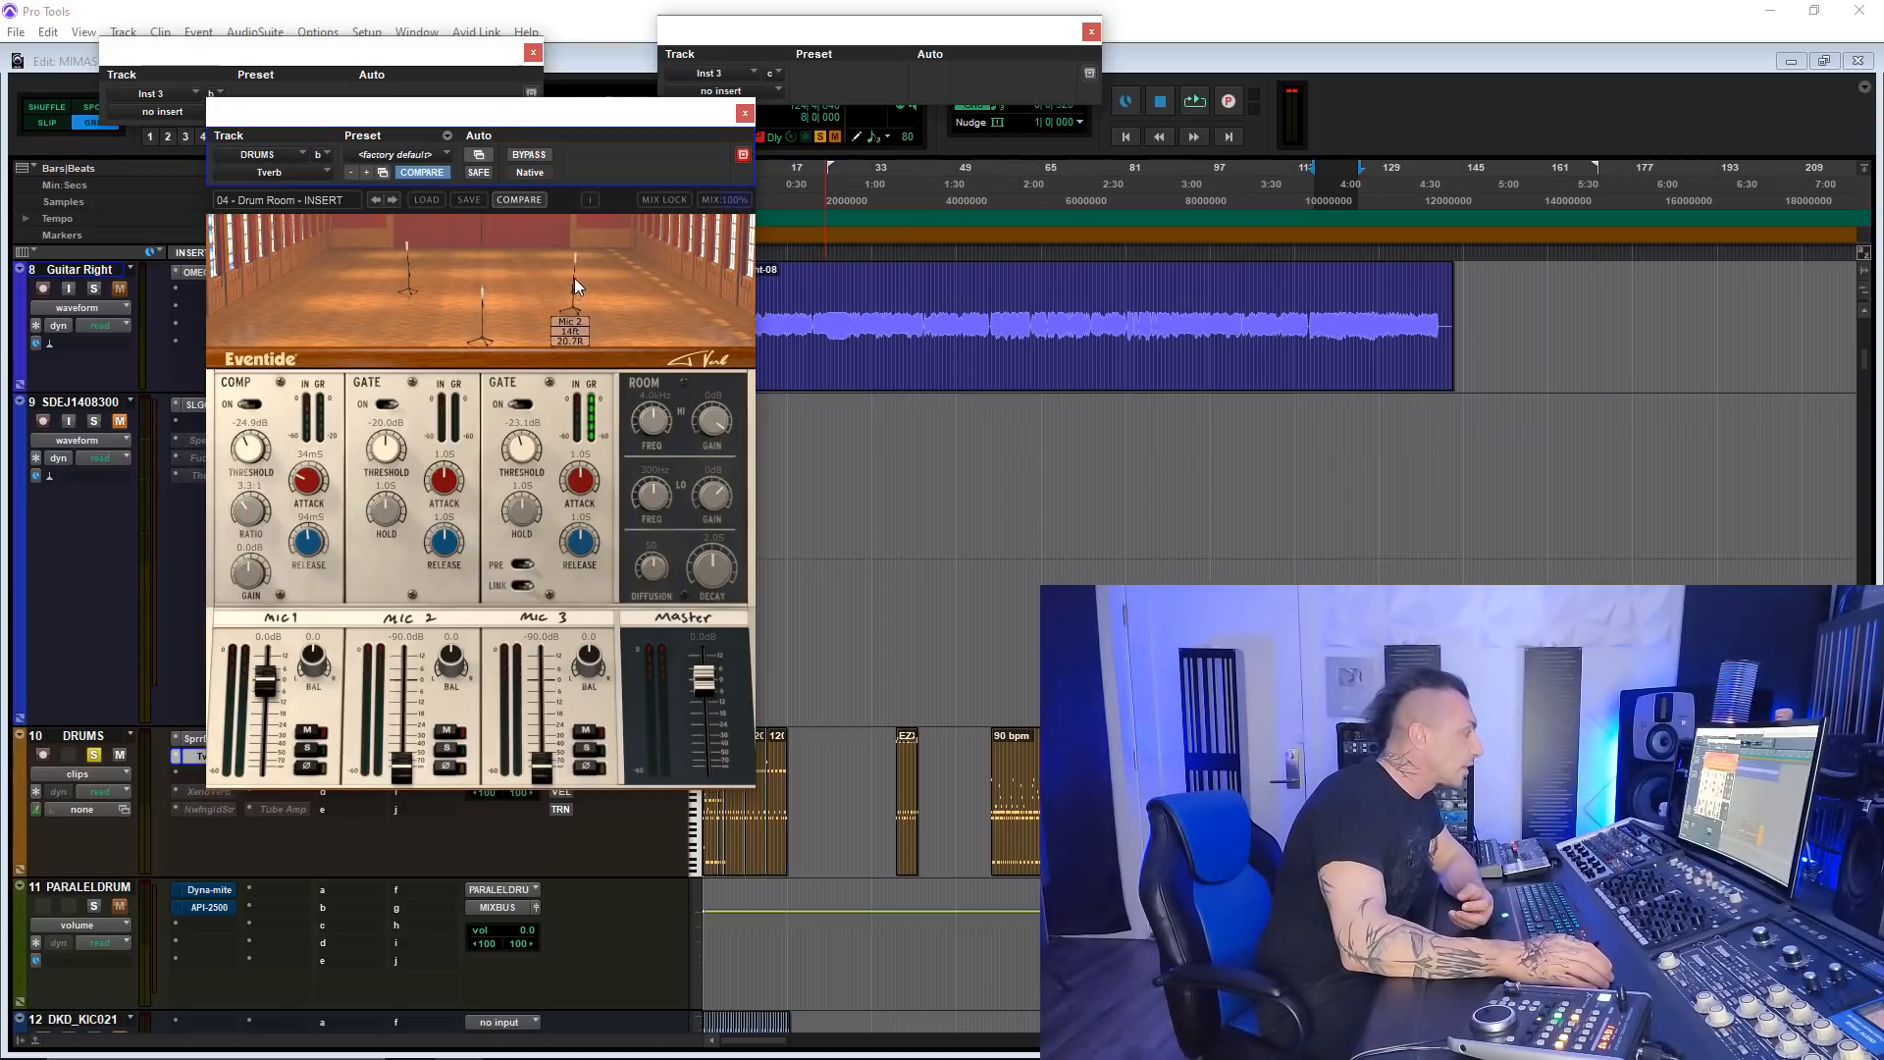
- Move Tverb's Mic 2 toward the back of the room and raise its fader to 1.6 dB while playing the drums
{"action": "left_click_drag", "start_coordinate": [574, 279], "coordinate": [587, 228]}
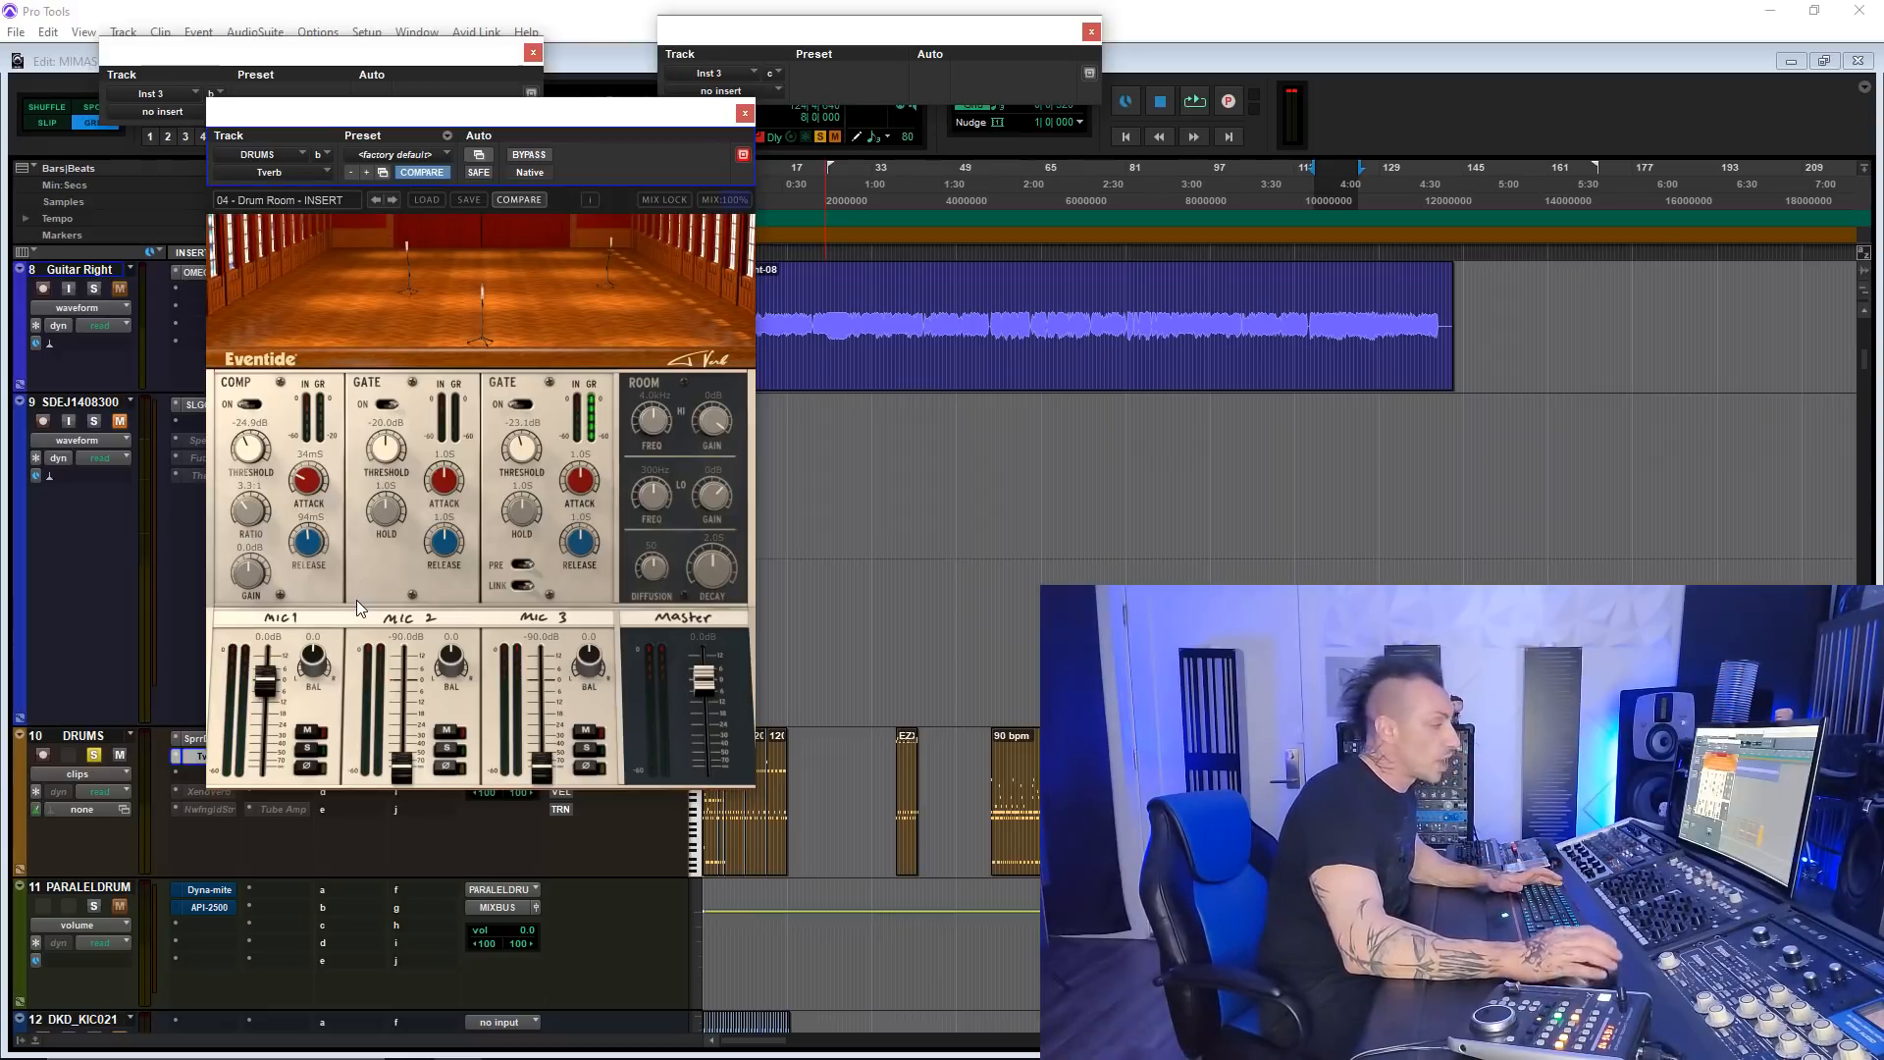
{"action": "key", "text": "space"}
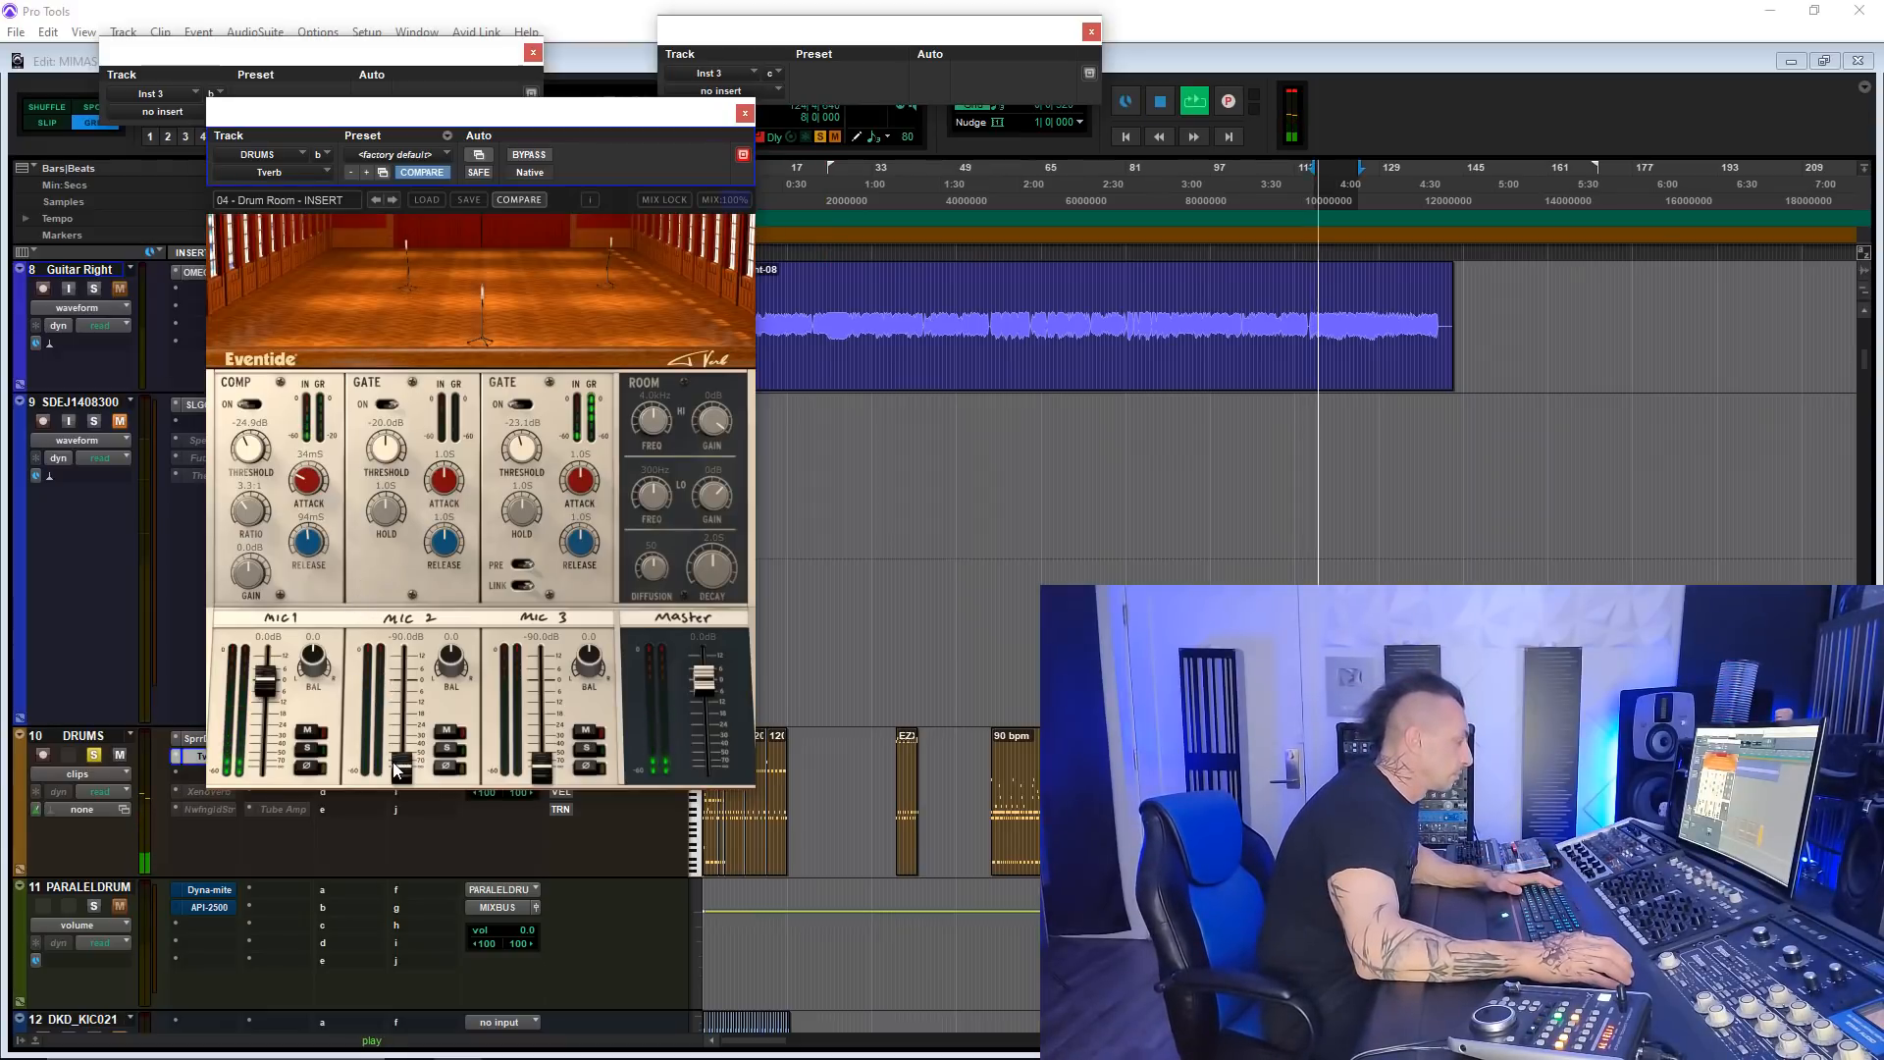
{"action": "left_click_drag", "start_coordinate": [396, 768], "coordinate": [410, 690]}
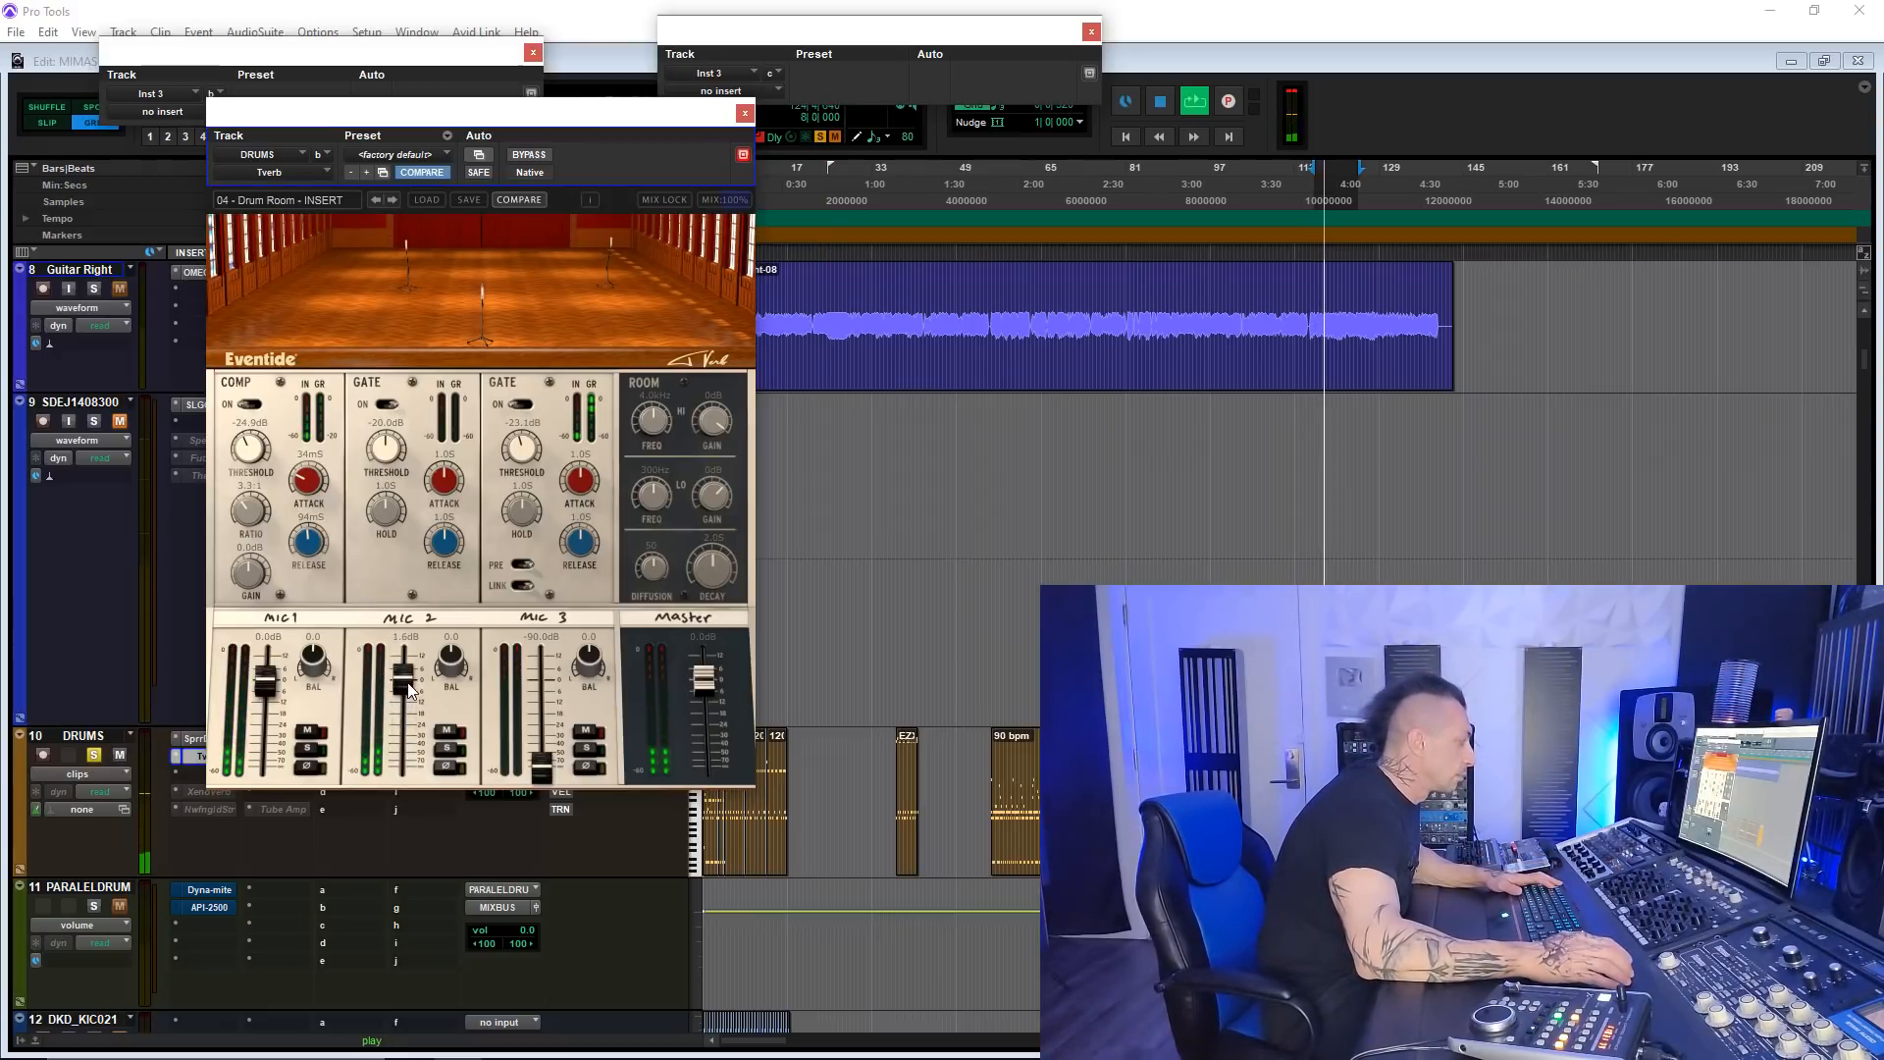
- Compare Mic 2 placed near the front and at the far back right of the room, raising its fader to 6.1 dB
{"action": "left_click_drag", "start_coordinate": [603, 257], "coordinate": [520, 335]}
{"action": "left_click_drag", "start_coordinate": [410, 688], "coordinate": [411, 682]}
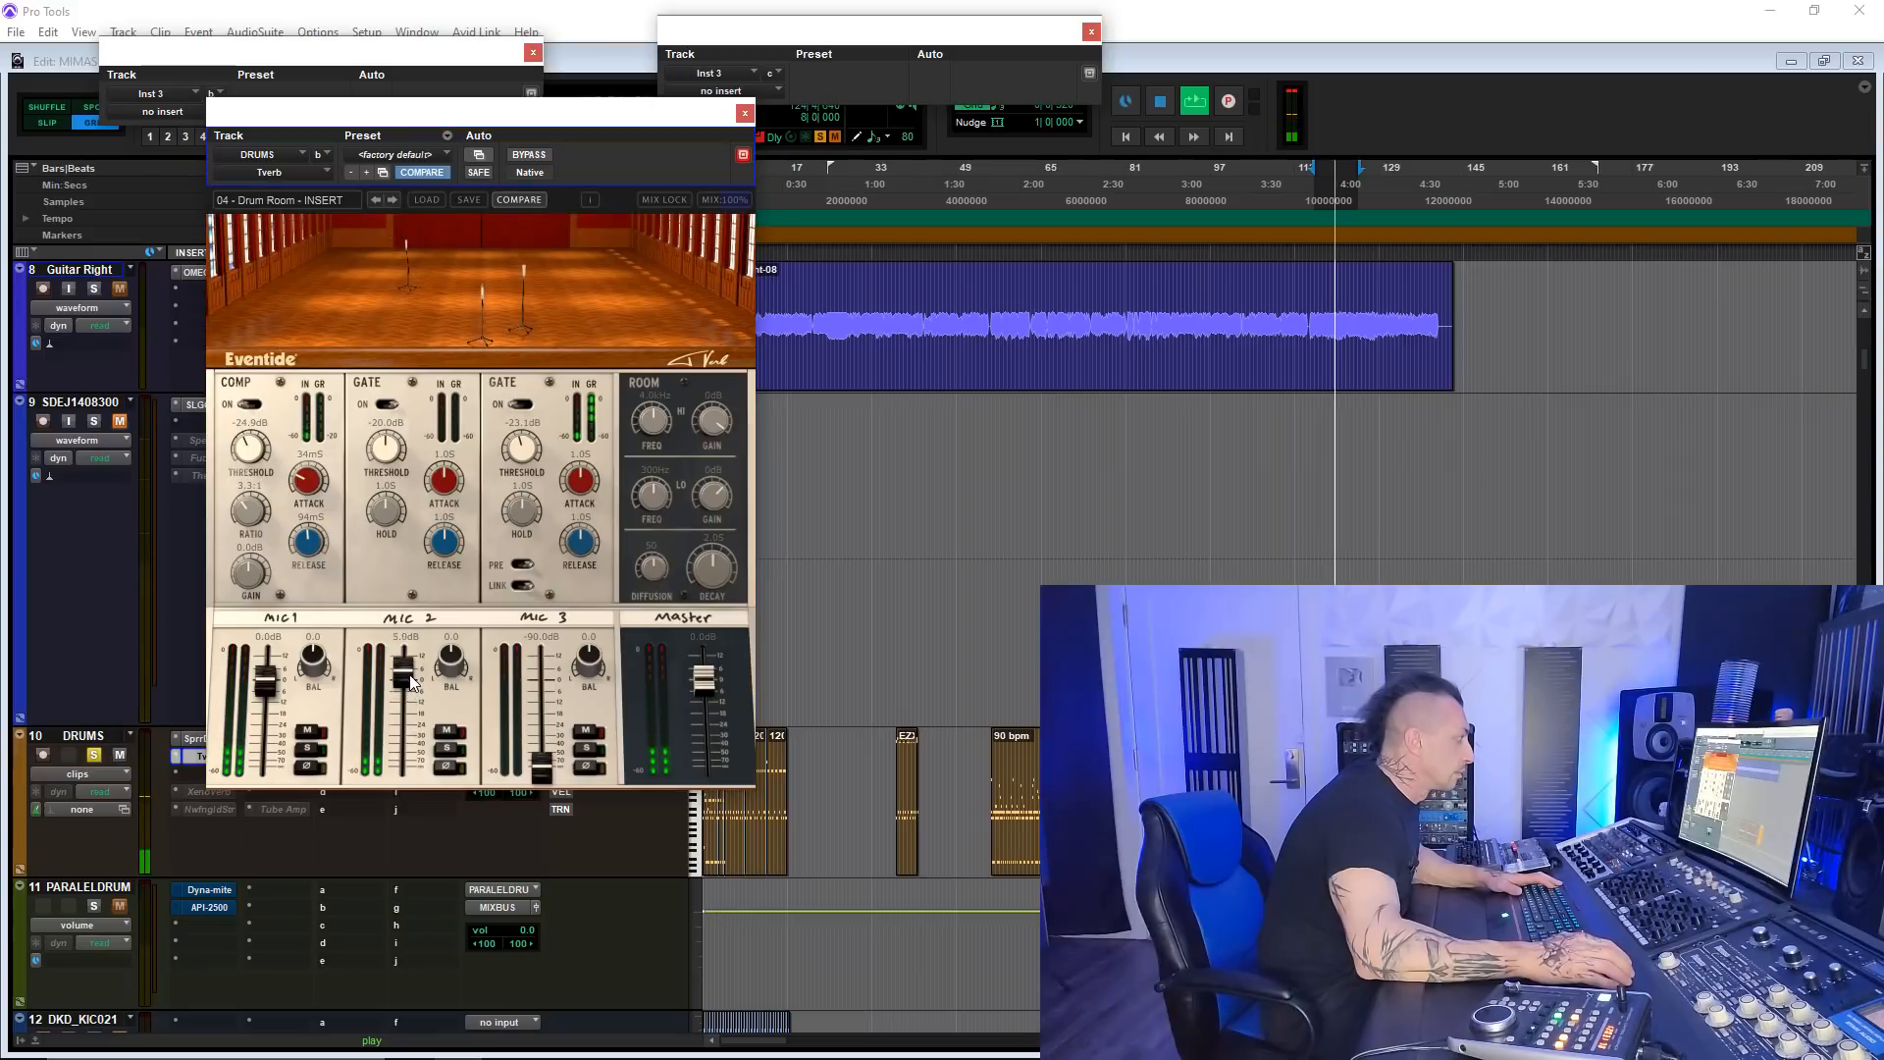
{"action": "left_click_drag", "start_coordinate": [520, 300], "coordinate": [626, 222]}
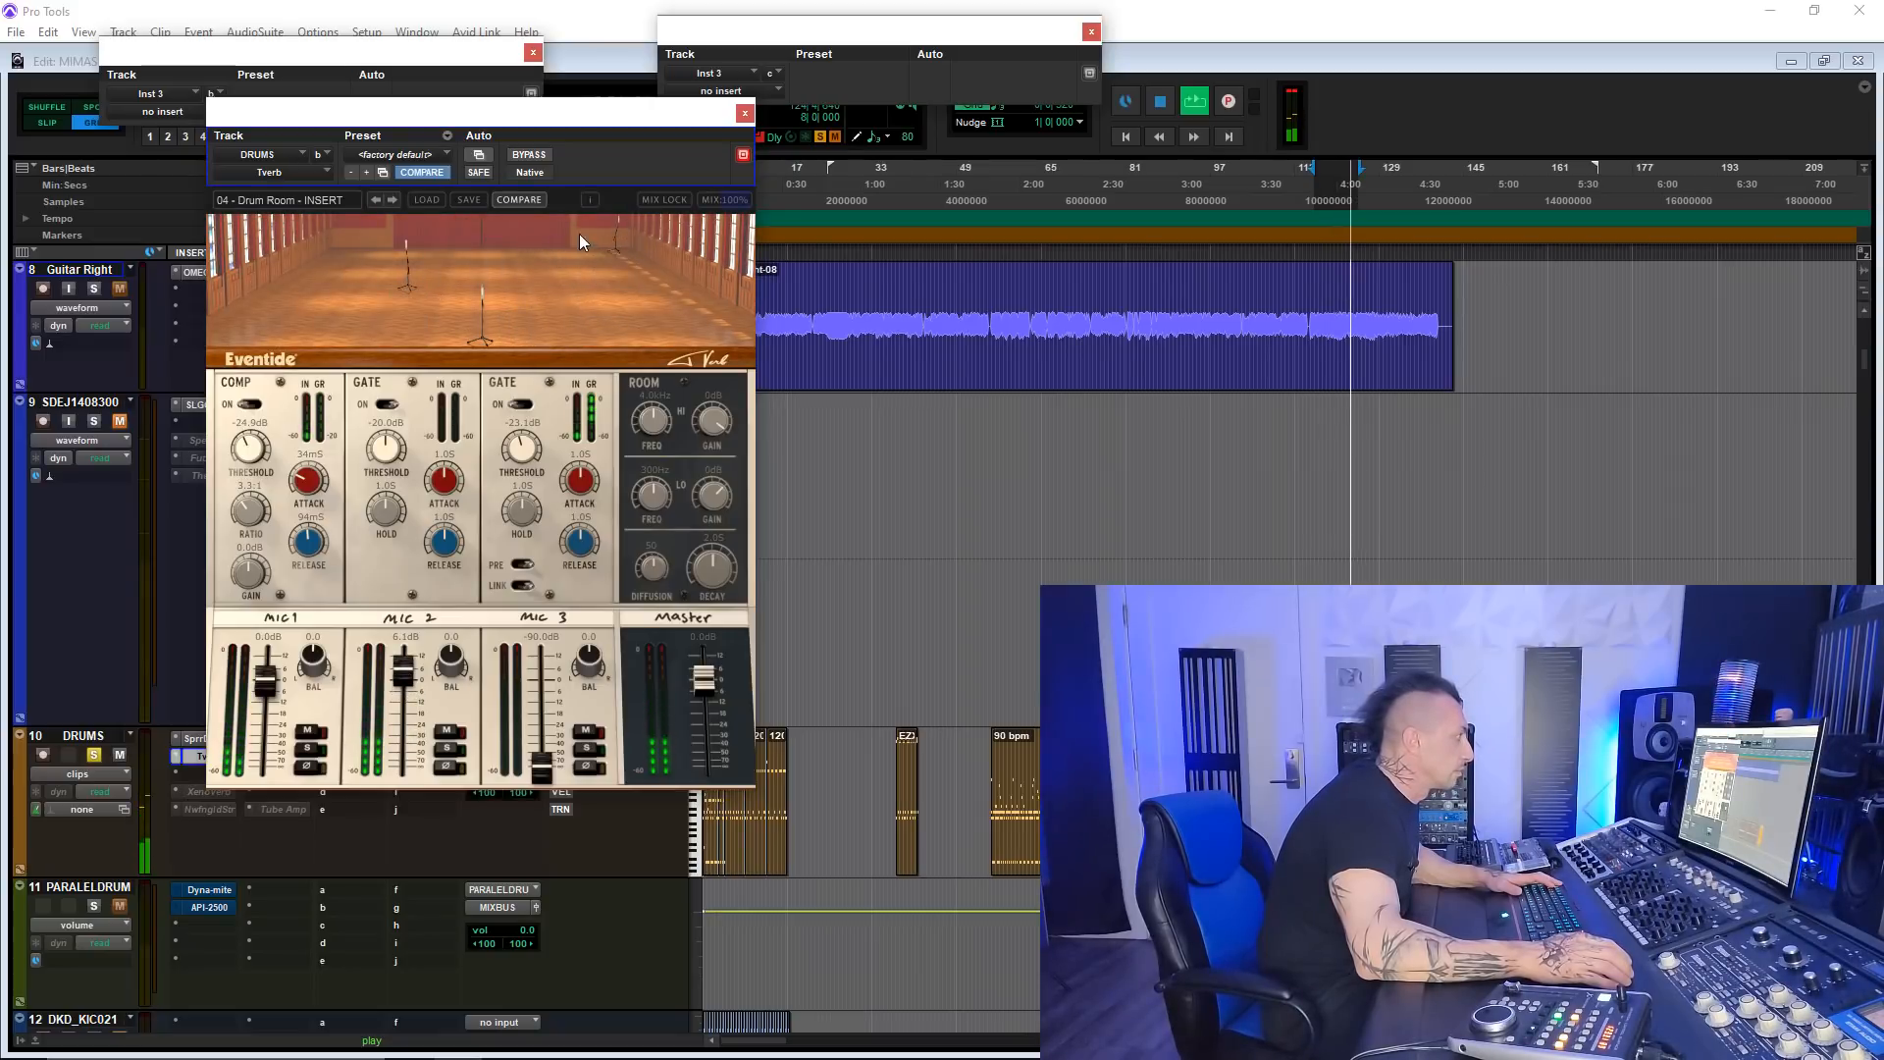
- Lower the room's high-frequency gain and rebalance the room mics, with Mic 2 at 1.6 dB and Mic 3 at -1.1 dB
{"action": "left_click_drag", "start_coordinate": [713, 422], "coordinate": [699, 467]}
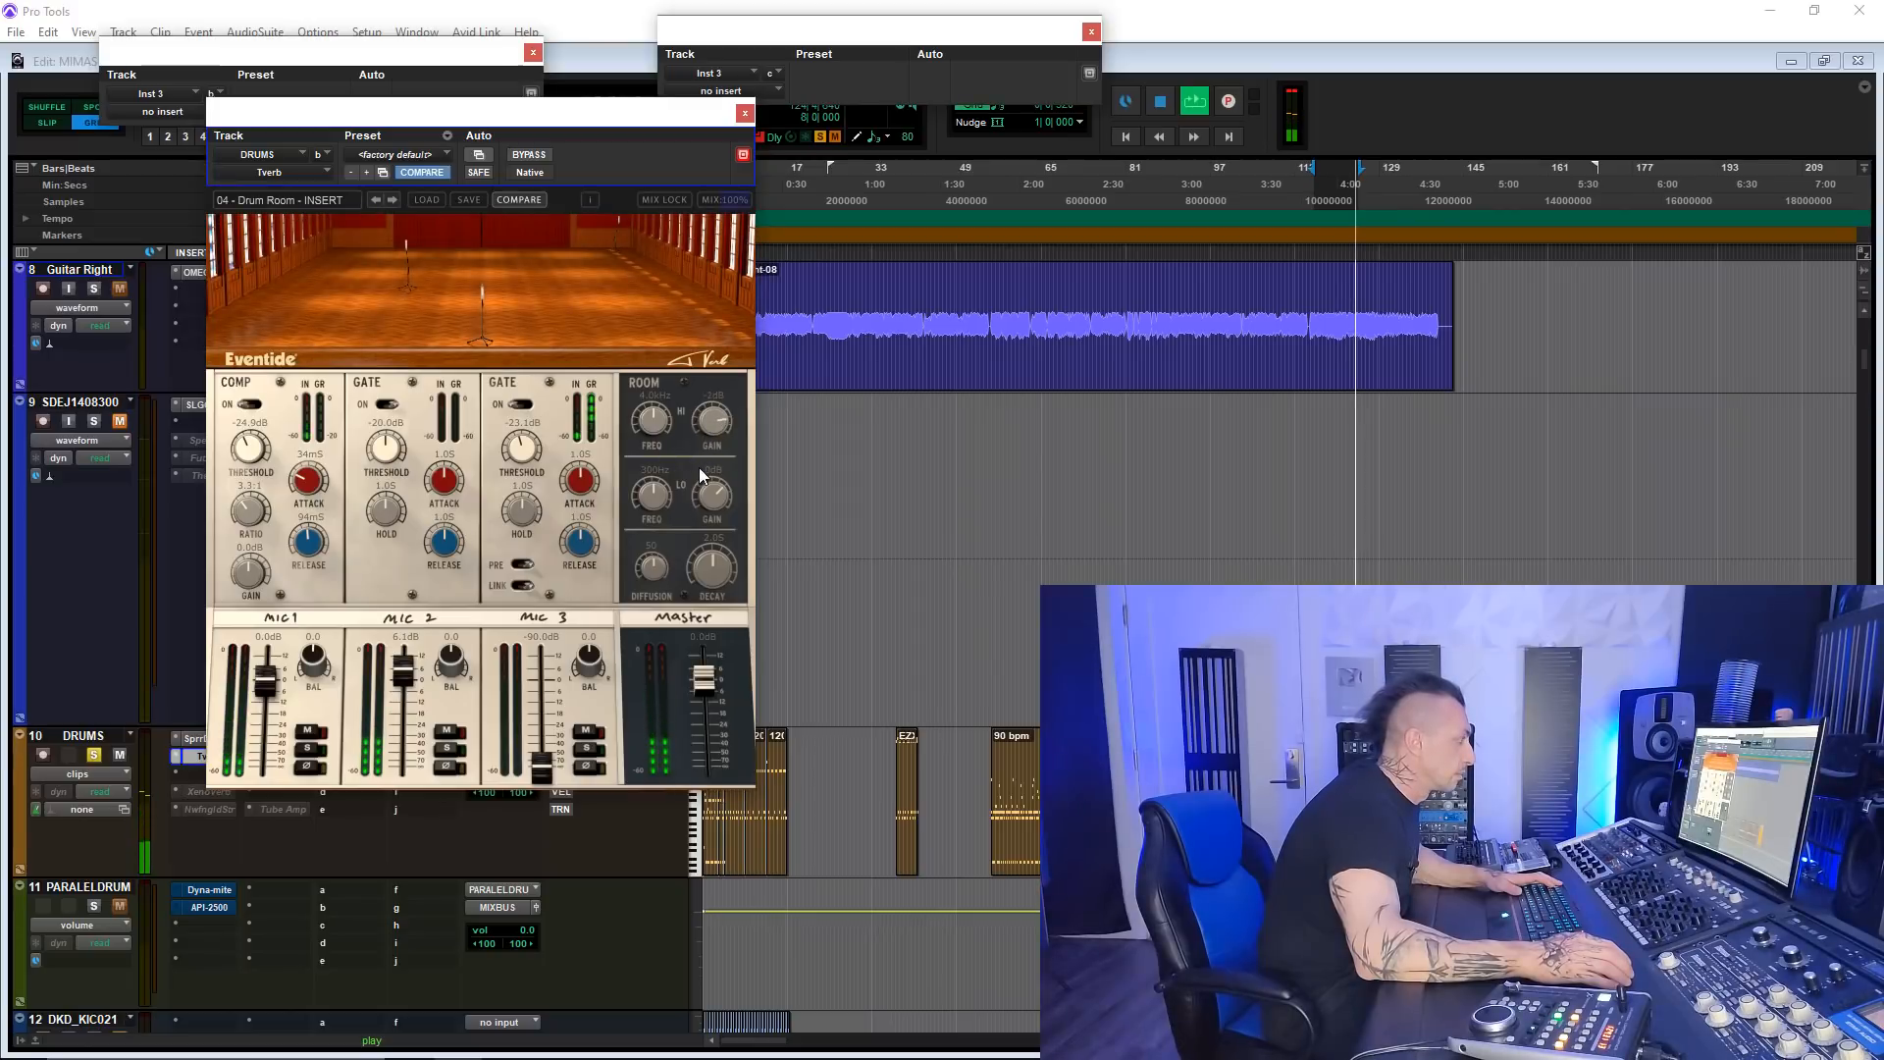
{"action": "mouse_move", "coordinate": [404, 675]}
{"action": "left_mouse_down"}
{"action": "mouse_move", "coordinate": [412, 703]}
{"action": "mouse_move", "coordinate": [411, 685]}
{"action": "left_mouse_up"}
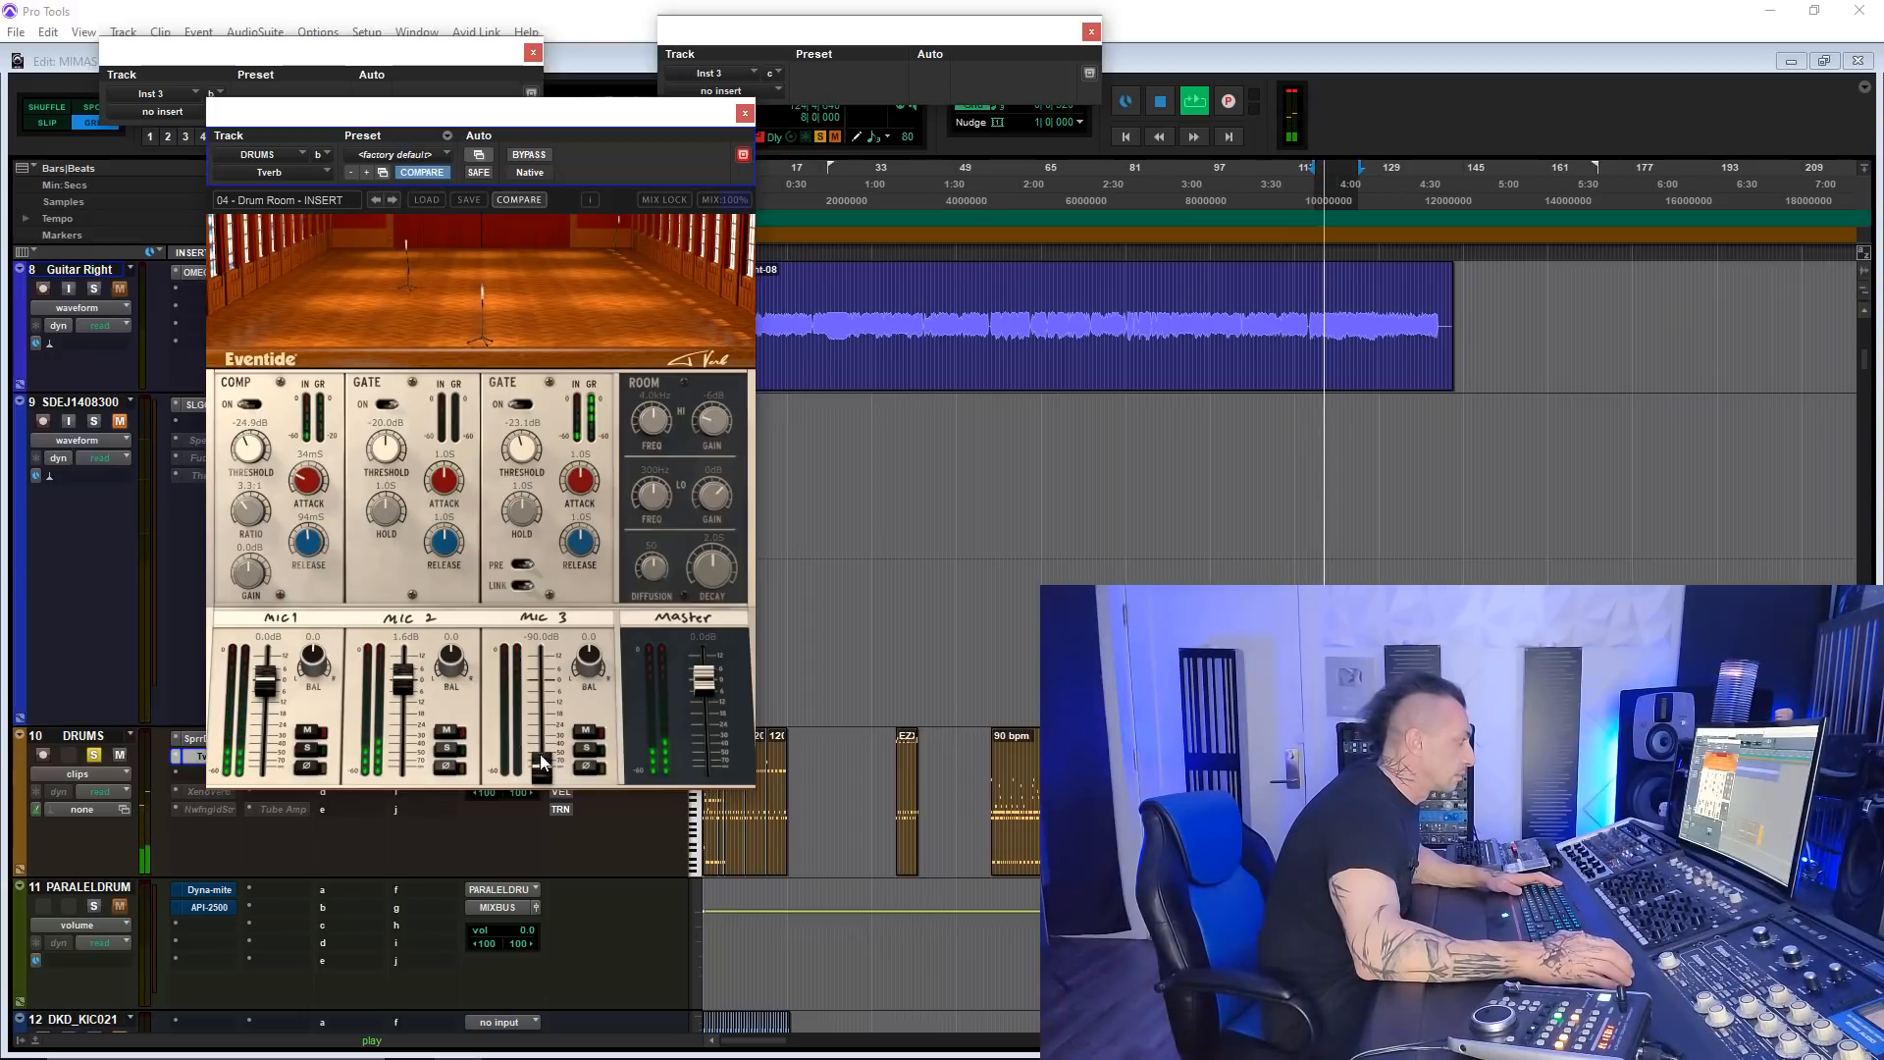
{"action": "left_click_drag", "start_coordinate": [553, 767], "coordinate": [551, 684]}
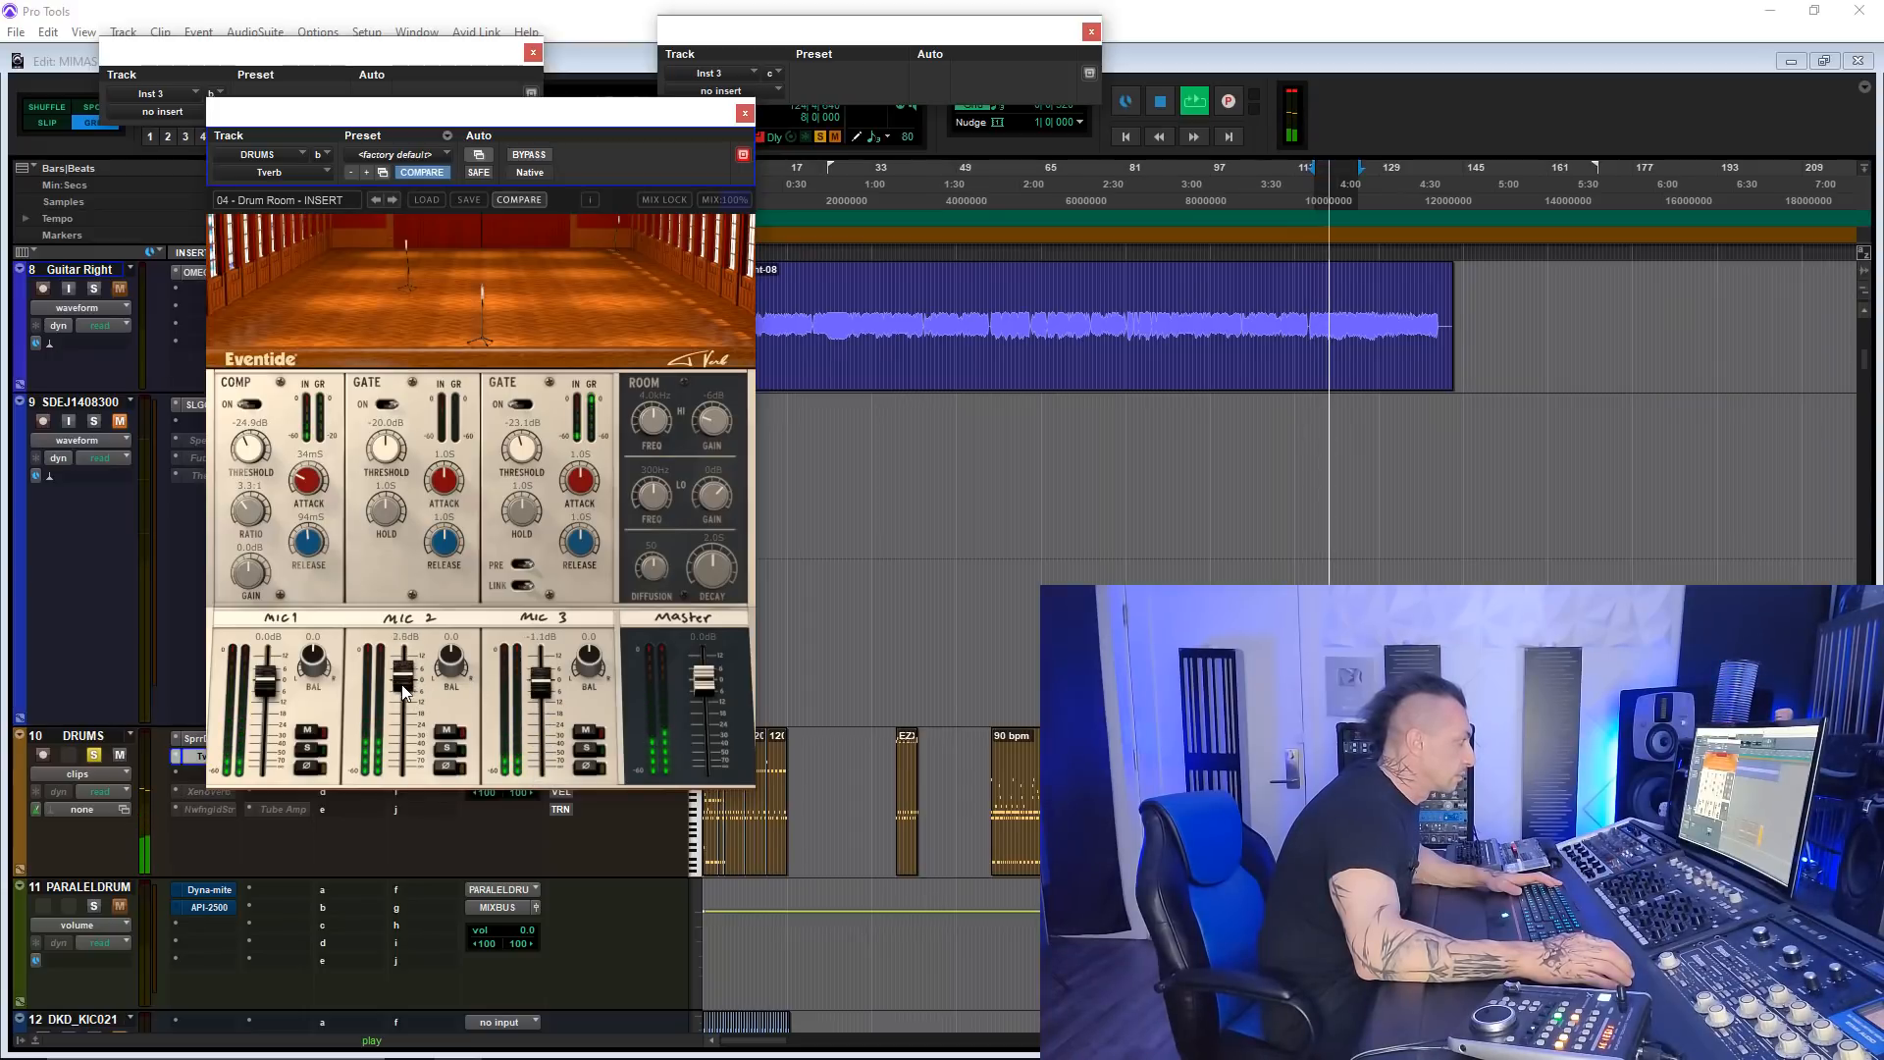
- Pull Mic 2 fully down, move Mic 3 toward the room's left side at 3.3 dB, and blend Mic 2 back at -6.3 dB
{"action": "left_click_drag", "start_coordinate": [405, 681], "coordinate": [405, 775]}
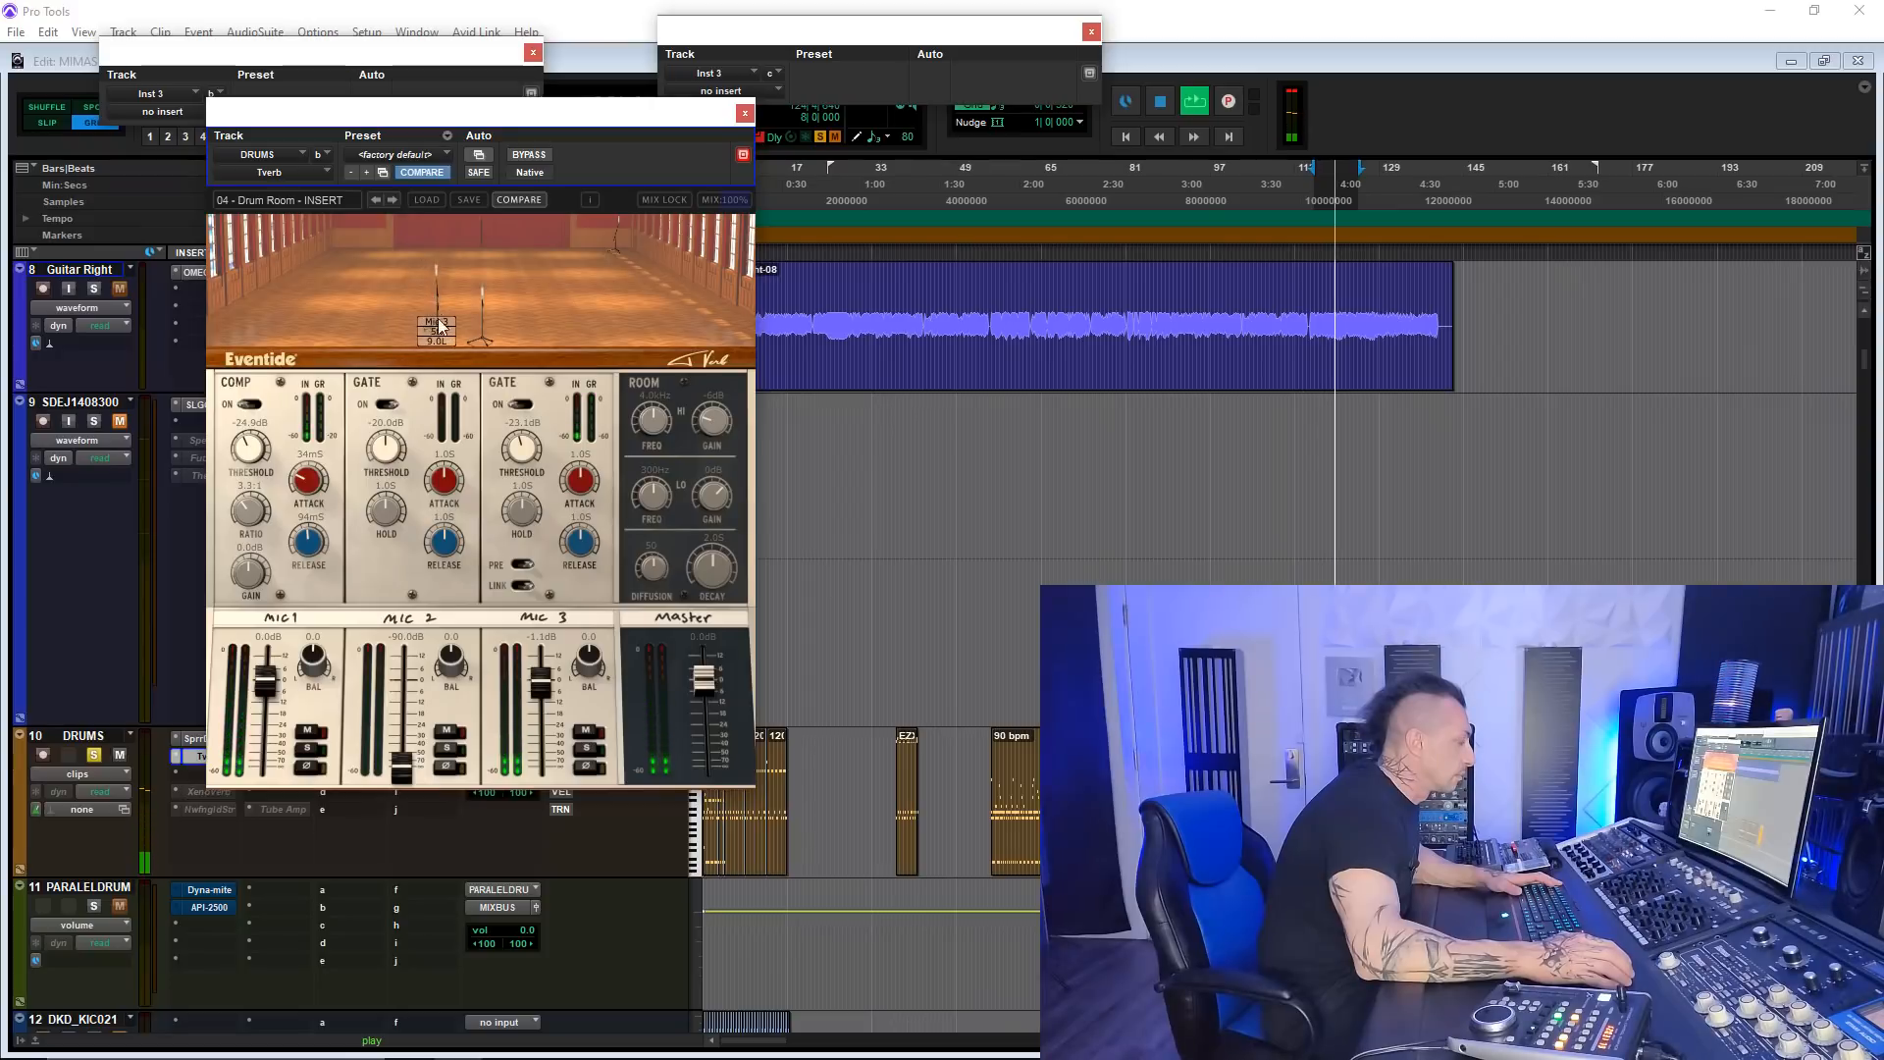
{"action": "left_click_drag", "start_coordinate": [537, 702], "coordinate": [538, 687]}
{"action": "mouse_move", "coordinate": [438, 285]}
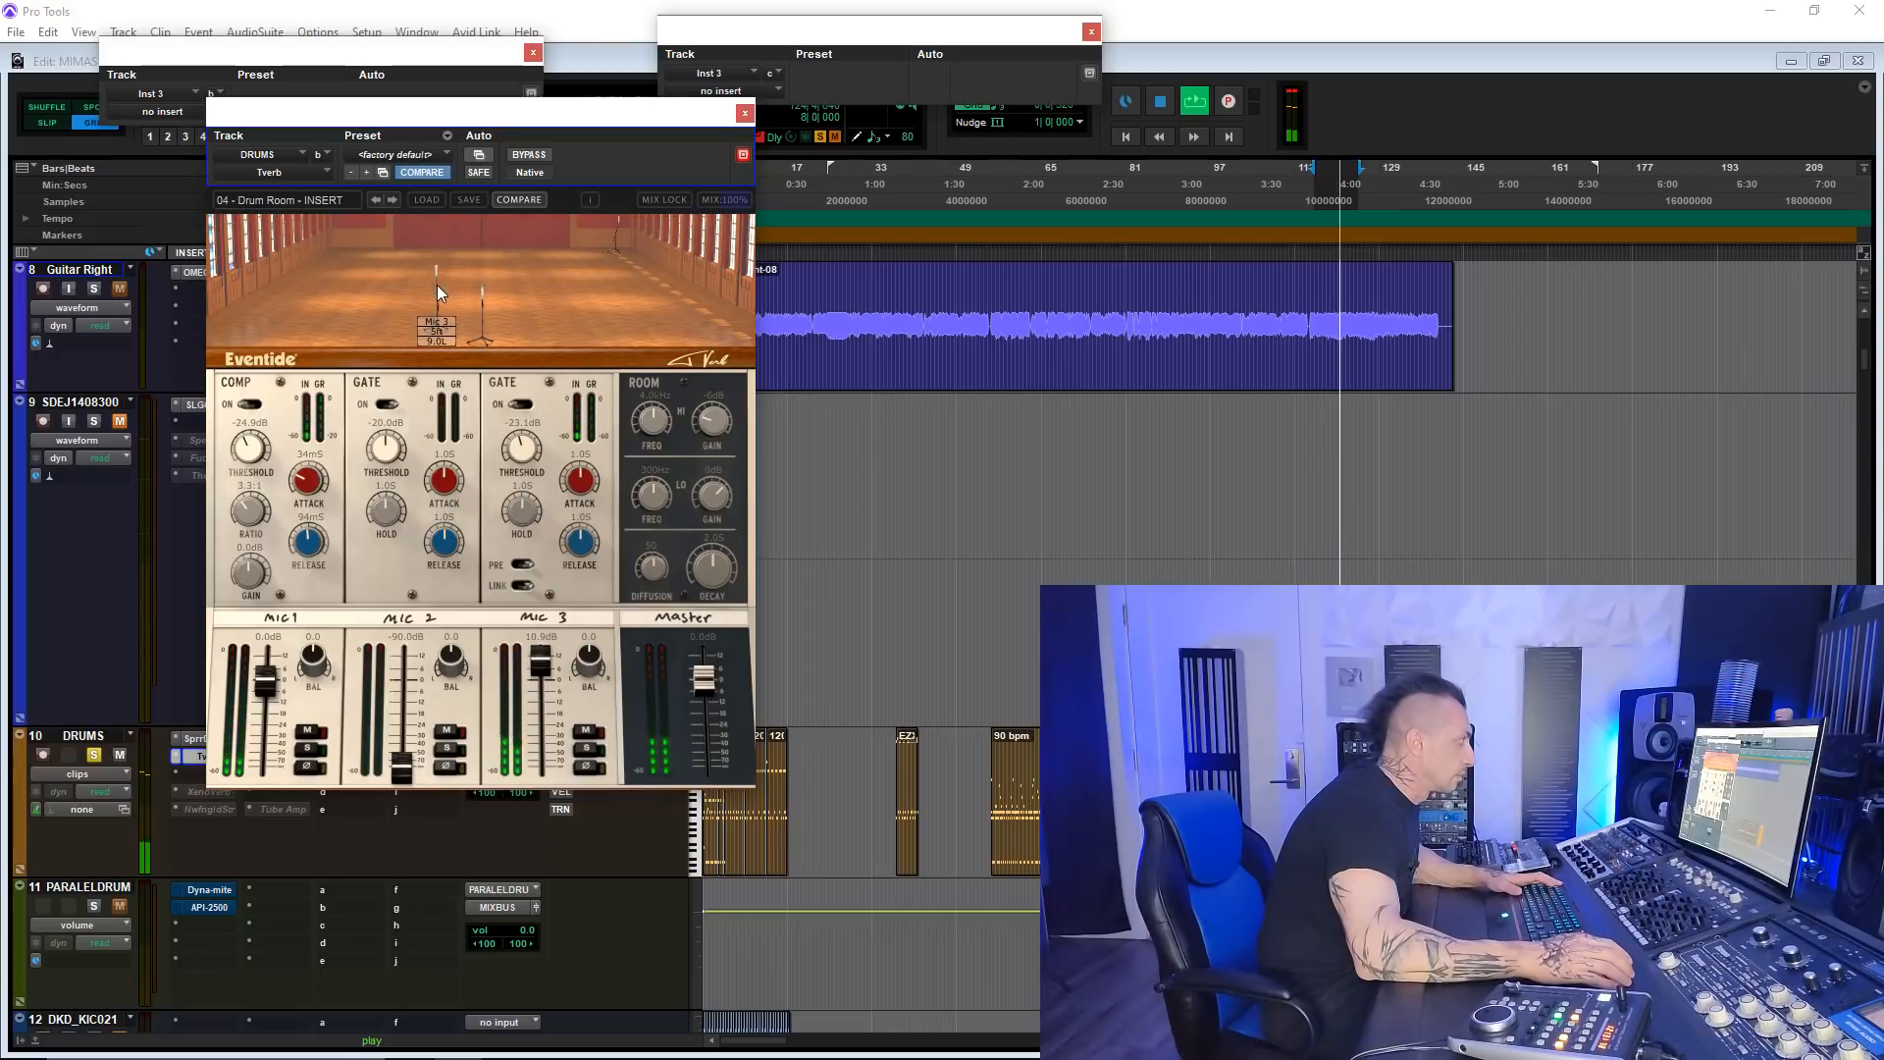
{"action": "left_click_drag", "start_coordinate": [436, 297], "coordinate": [341, 274]}
{"action": "mouse_move", "coordinate": [540, 664]}
{"action": "left_mouse_down"}
{"action": "mouse_move", "coordinate": [547, 699]}
{"action": "mouse_move", "coordinate": [544, 681]}
{"action": "left_mouse_up"}
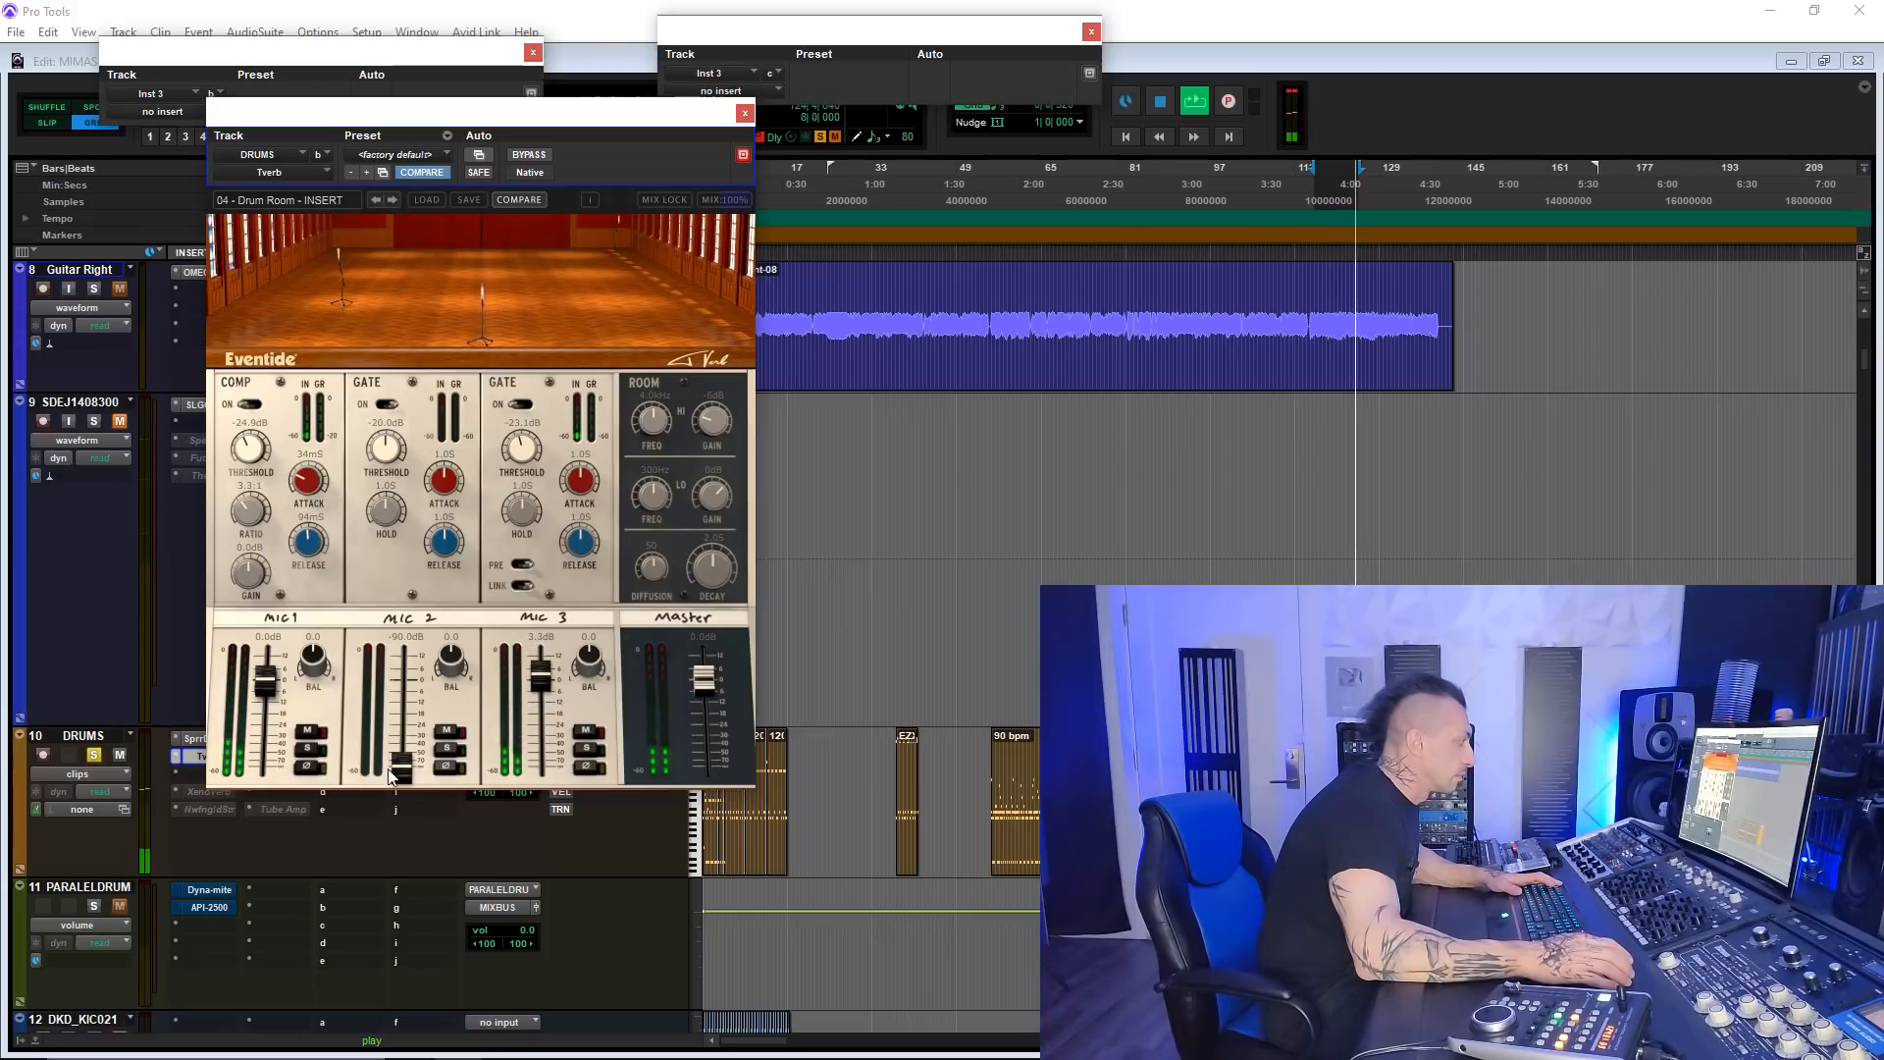
{"action": "left_click_drag", "start_coordinate": [401, 768], "coordinate": [403, 693]}
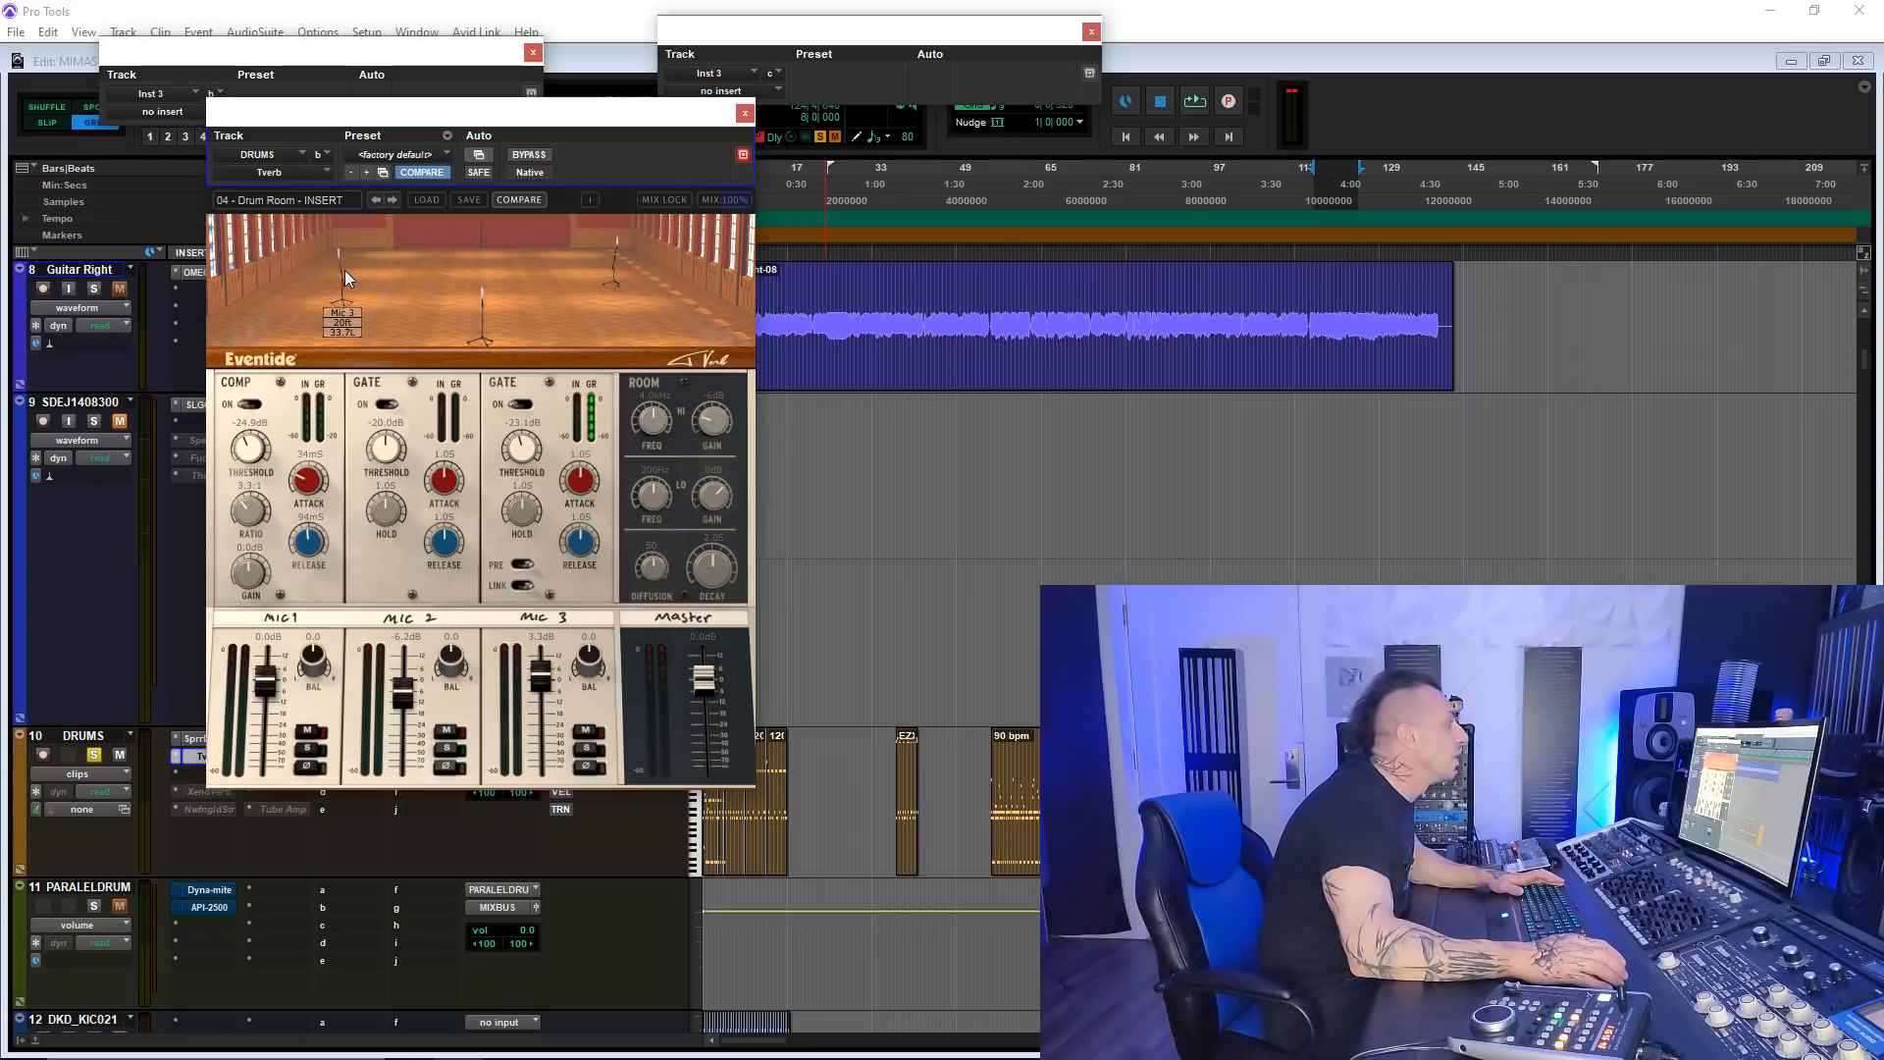
- Move Tverb's Mic 3 and Mic 2 closer to the room's center line, and play the drums with Mic 3 soloed
{"action": "left_click_drag", "start_coordinate": [341, 269], "coordinate": [439, 267]}
{"action": "left_click_drag", "start_coordinate": [615, 255], "coordinate": [514, 249]}
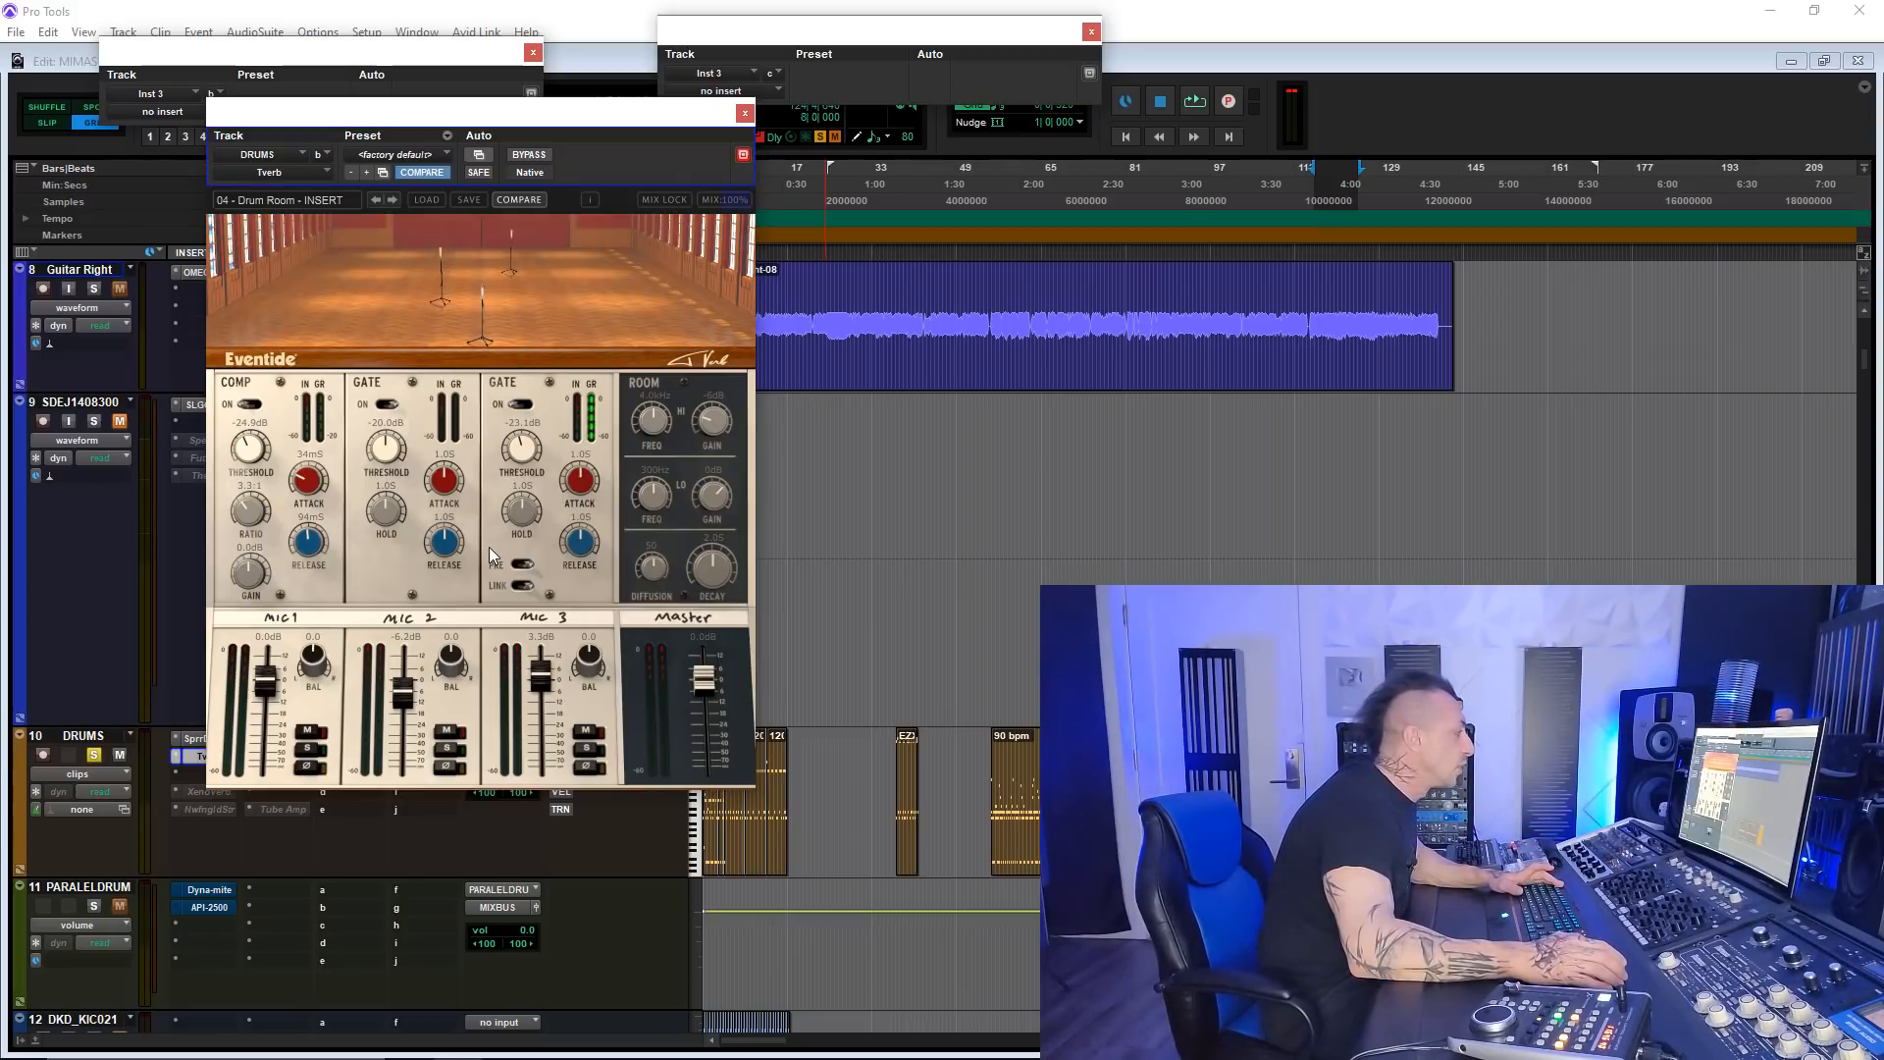
{"action": "mouse_move", "coordinate": [518, 270]}
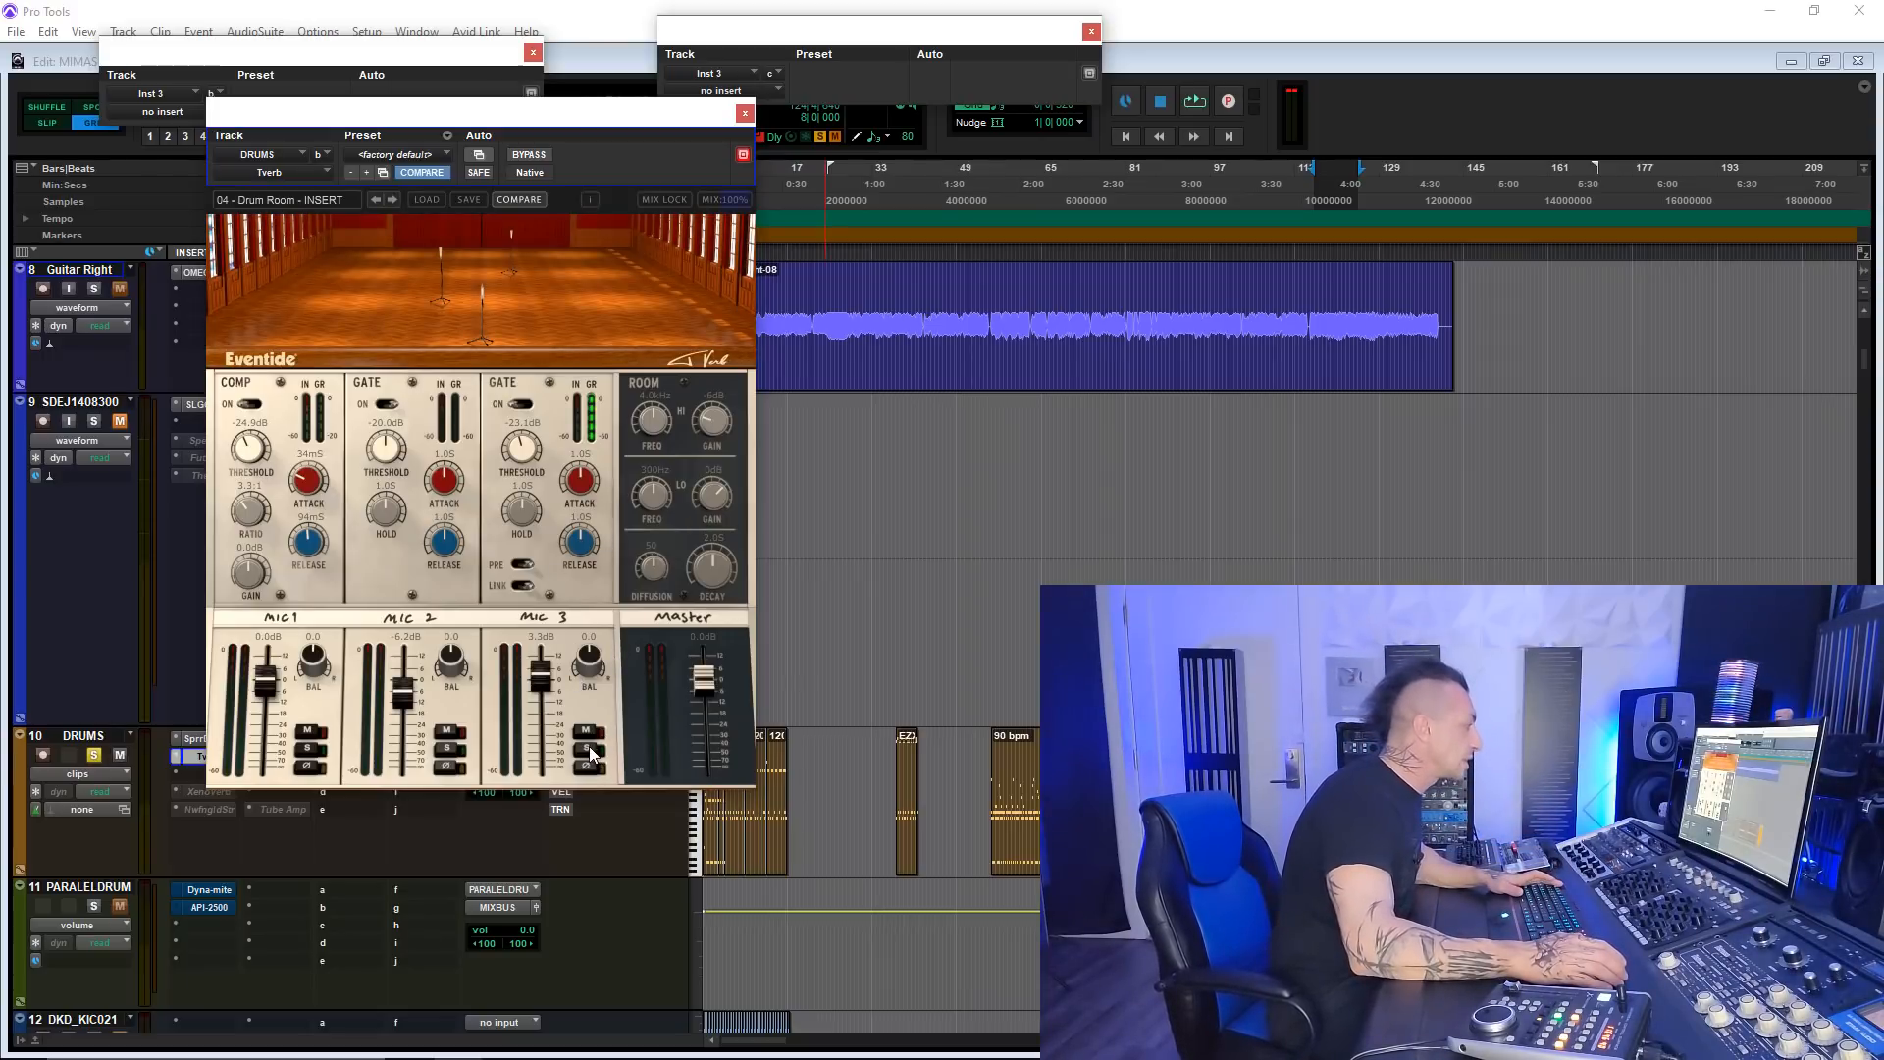
{"action": "key", "text": "space"}
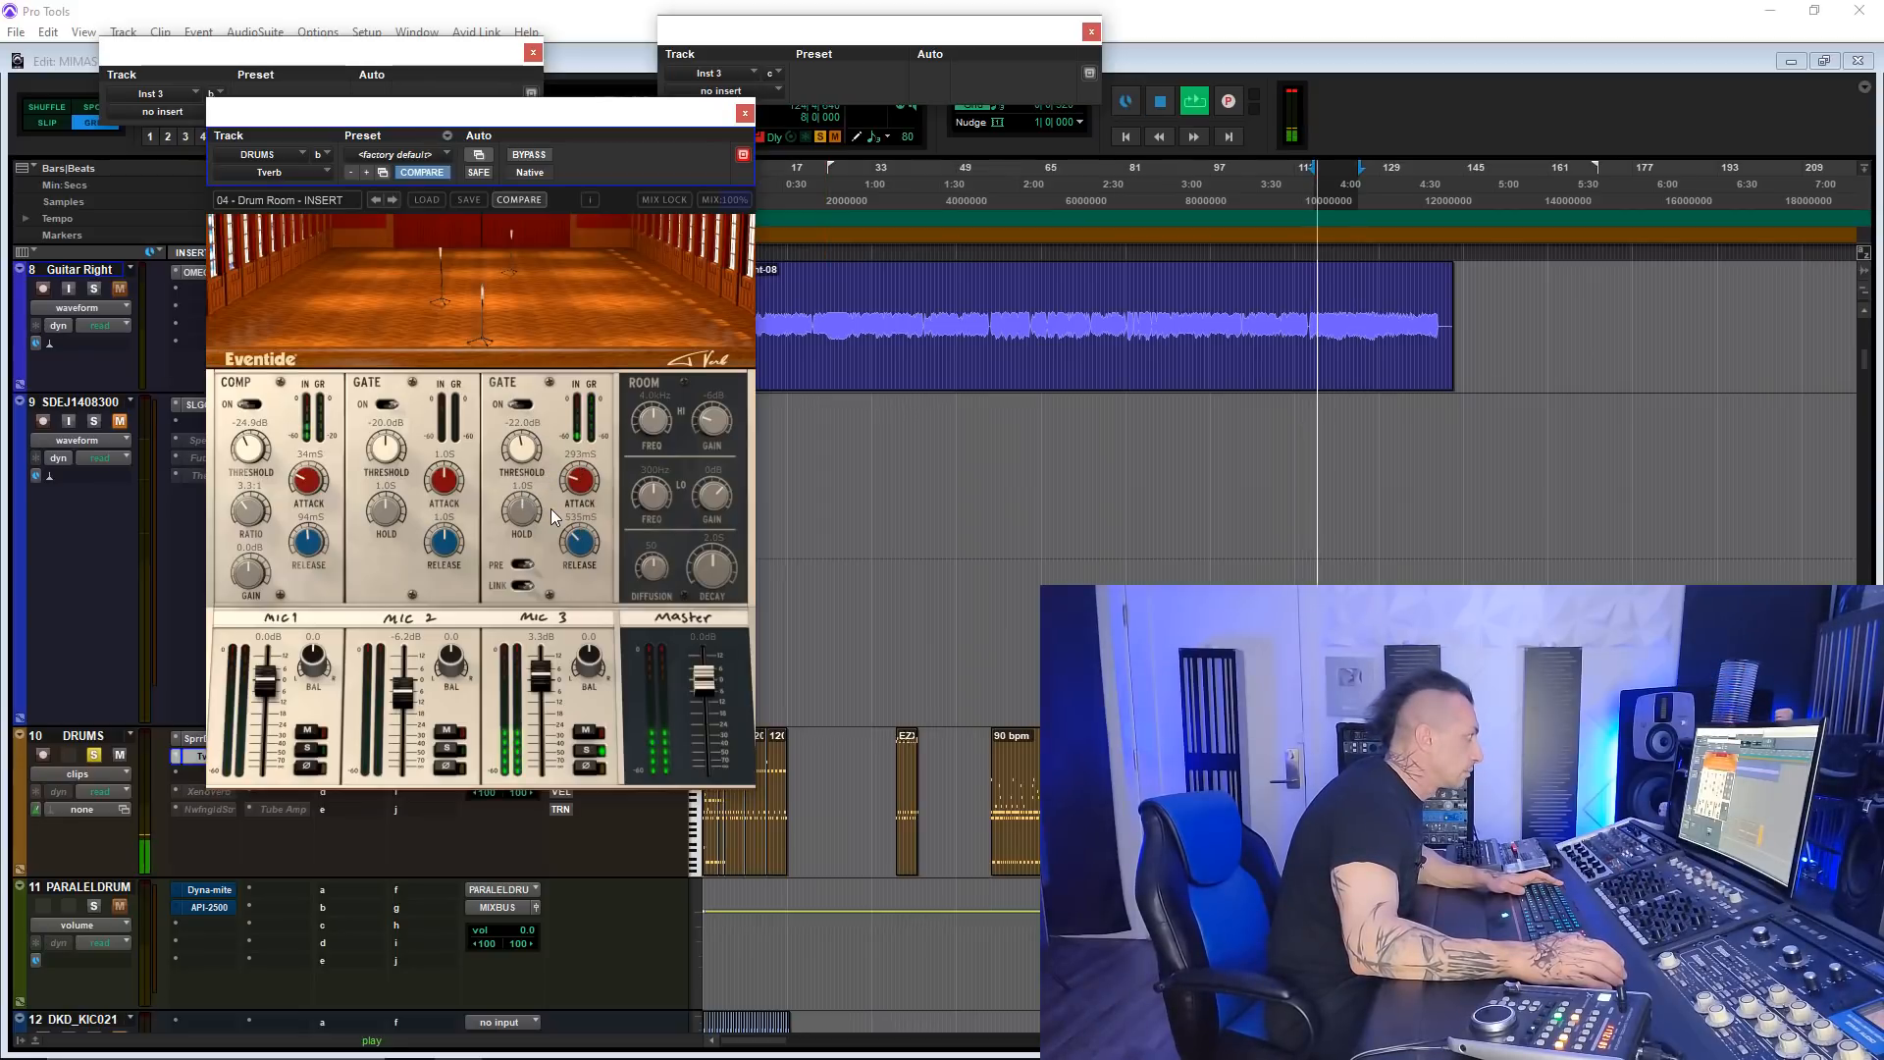
- Set Mic 3's gate threshold to -20.4 dB and its release to 11 ms during playback, and stop
{"action": "left_click_drag", "start_coordinate": [527, 466], "coordinate": [528, 449]}
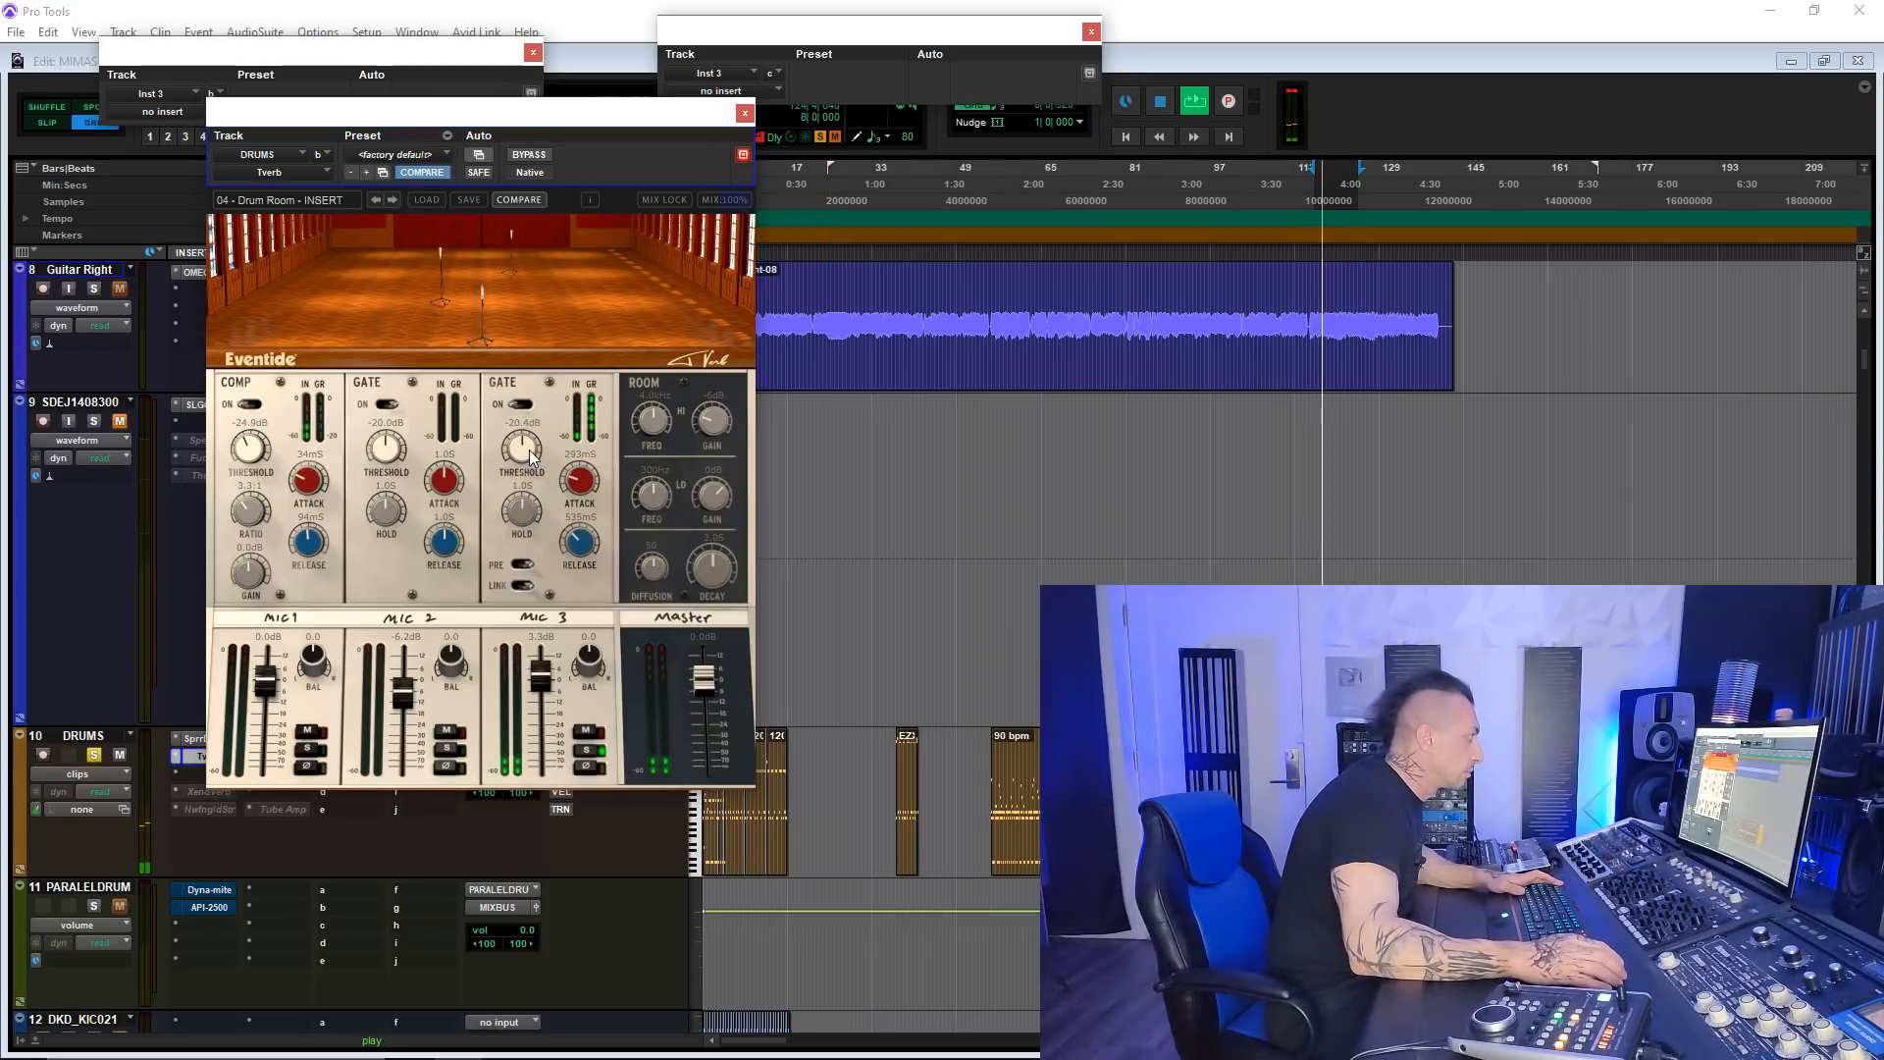
{"action": "left_click_drag", "start_coordinate": [579, 543], "coordinate": [573, 587]}
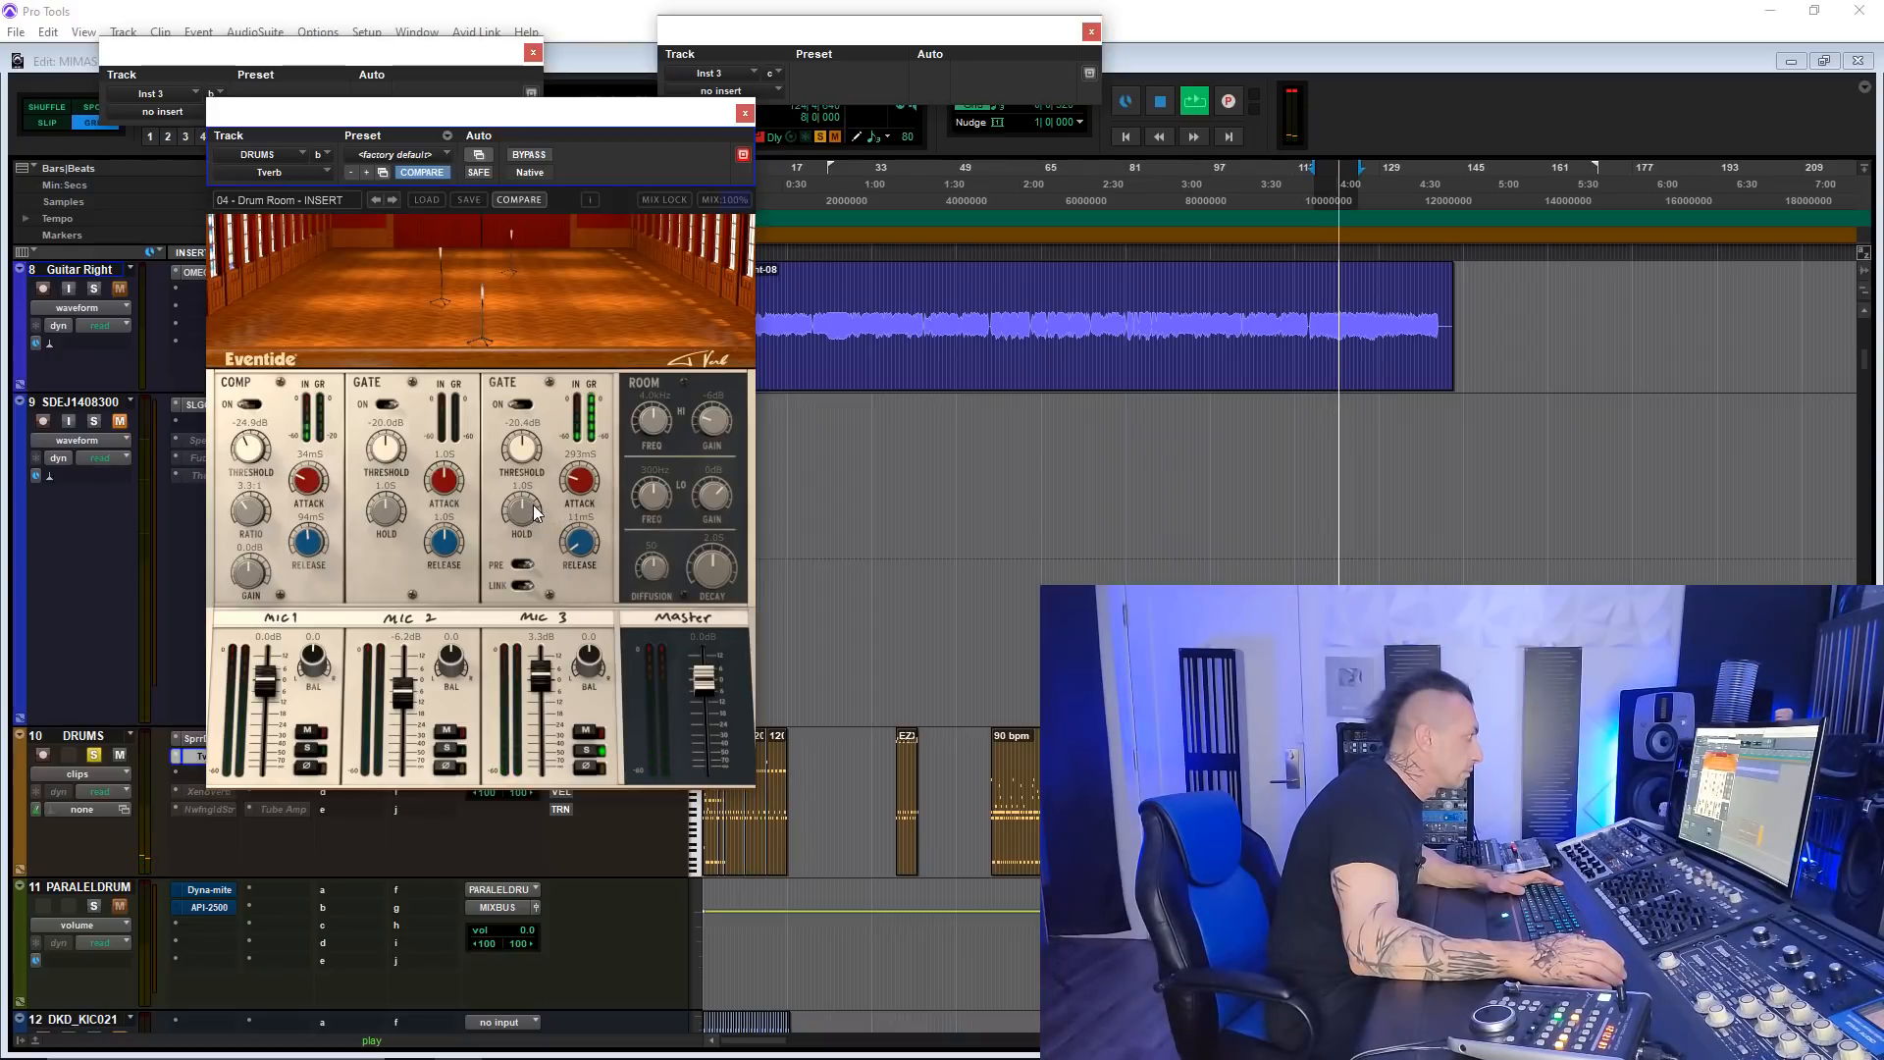
{"action": "key", "text": "space"}
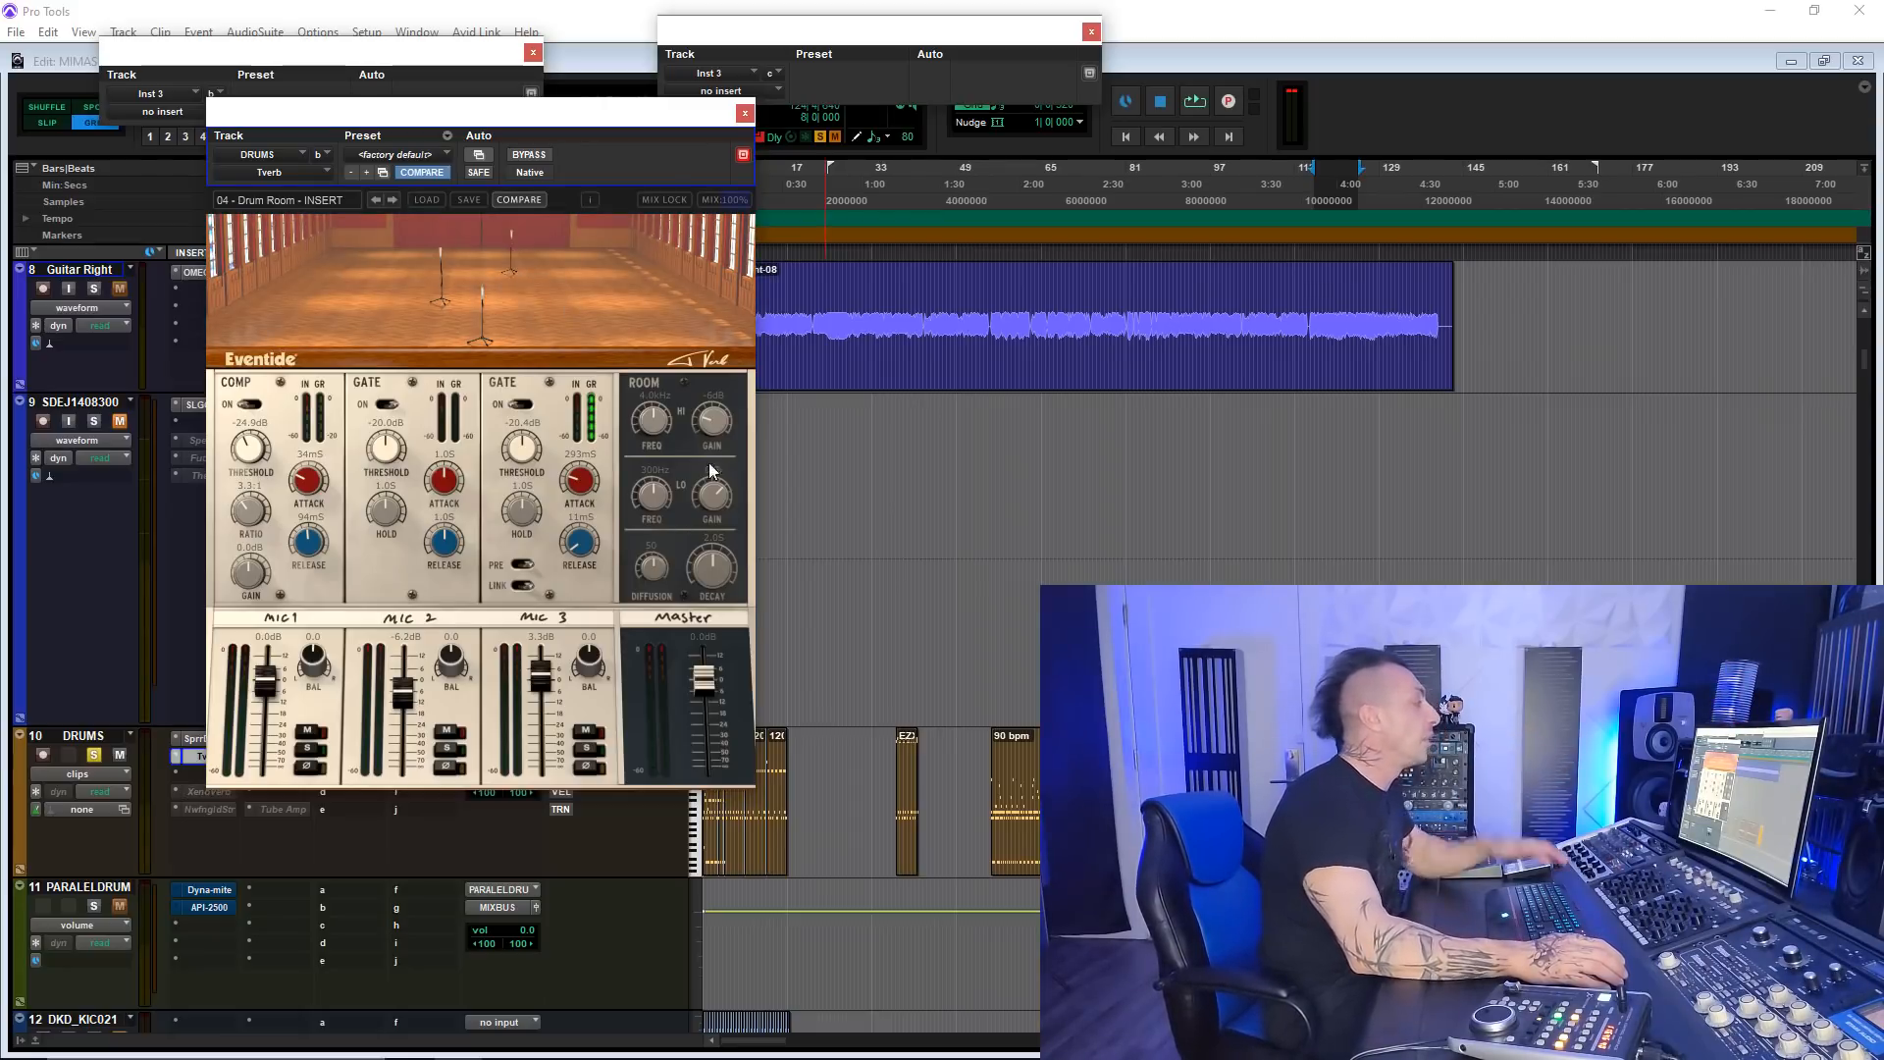
- Play the drums through all the room mics, stop playback and close Tverb
{"action": "key", "text": "space"}
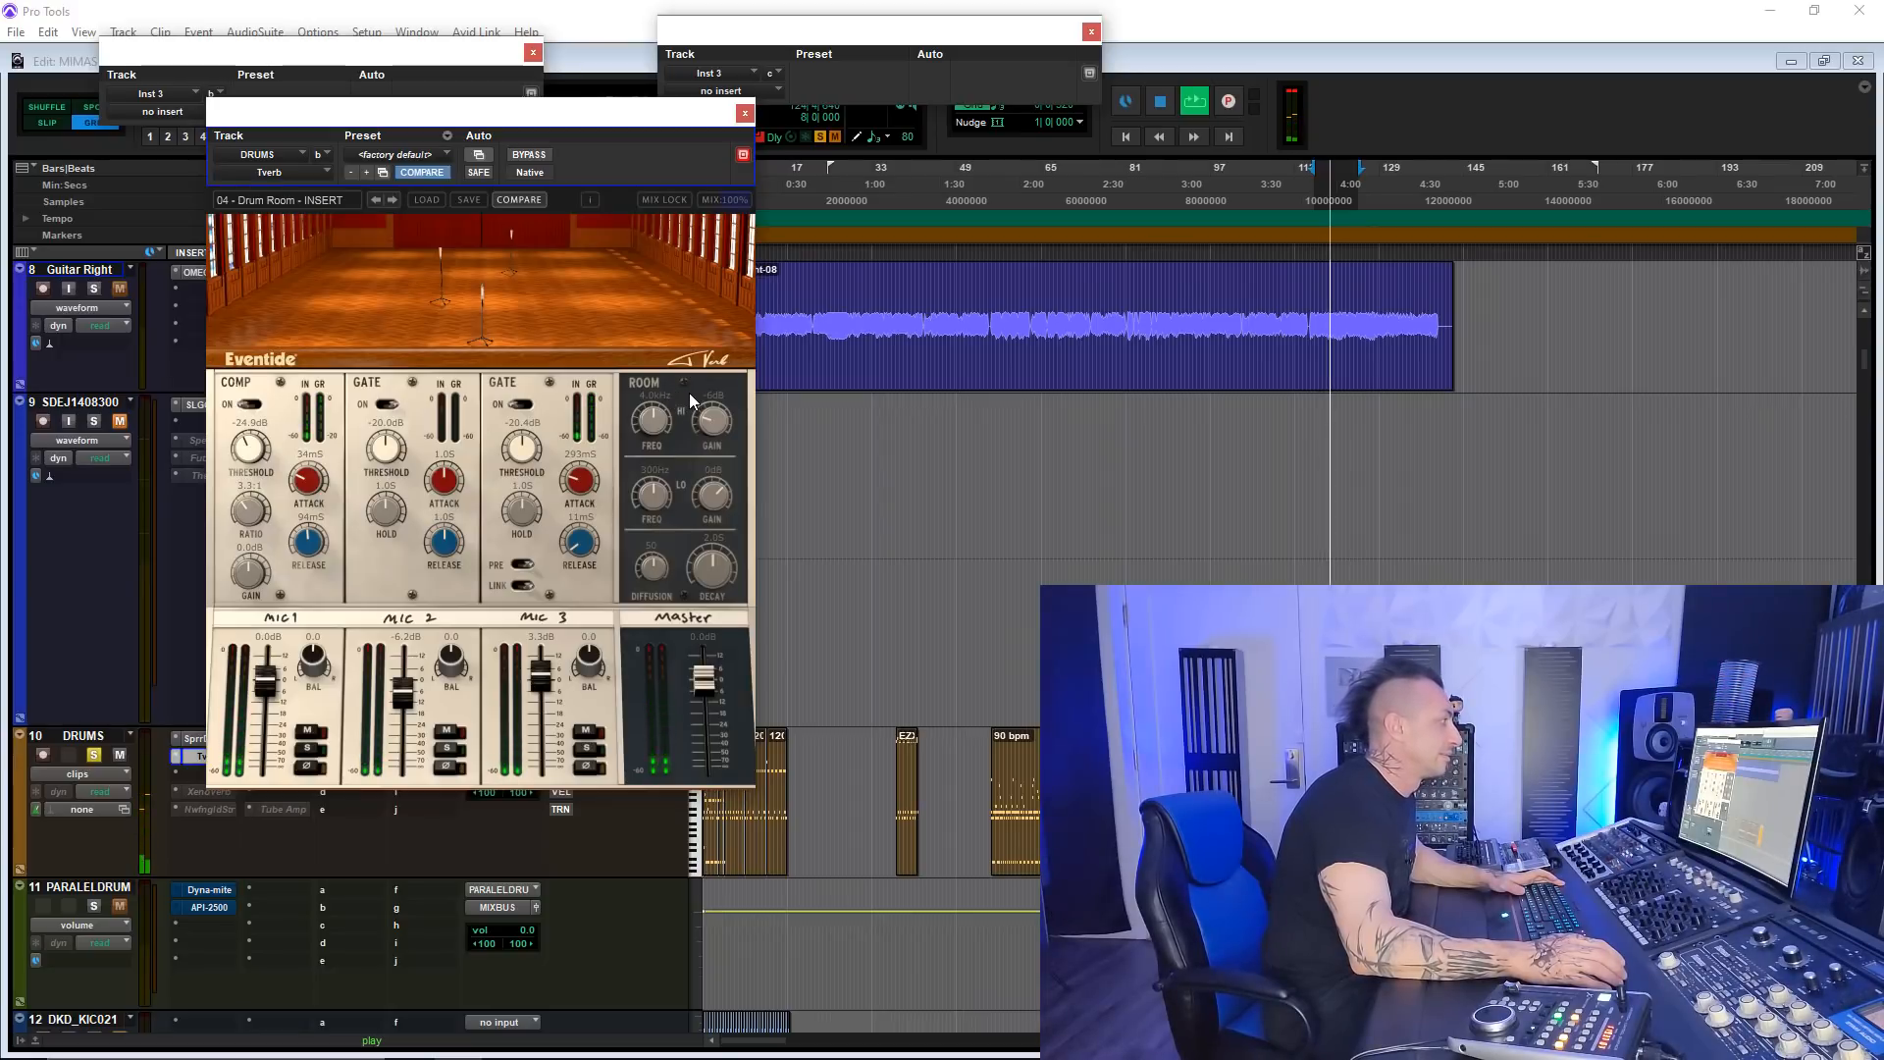
{"action": "key", "text": "space"}
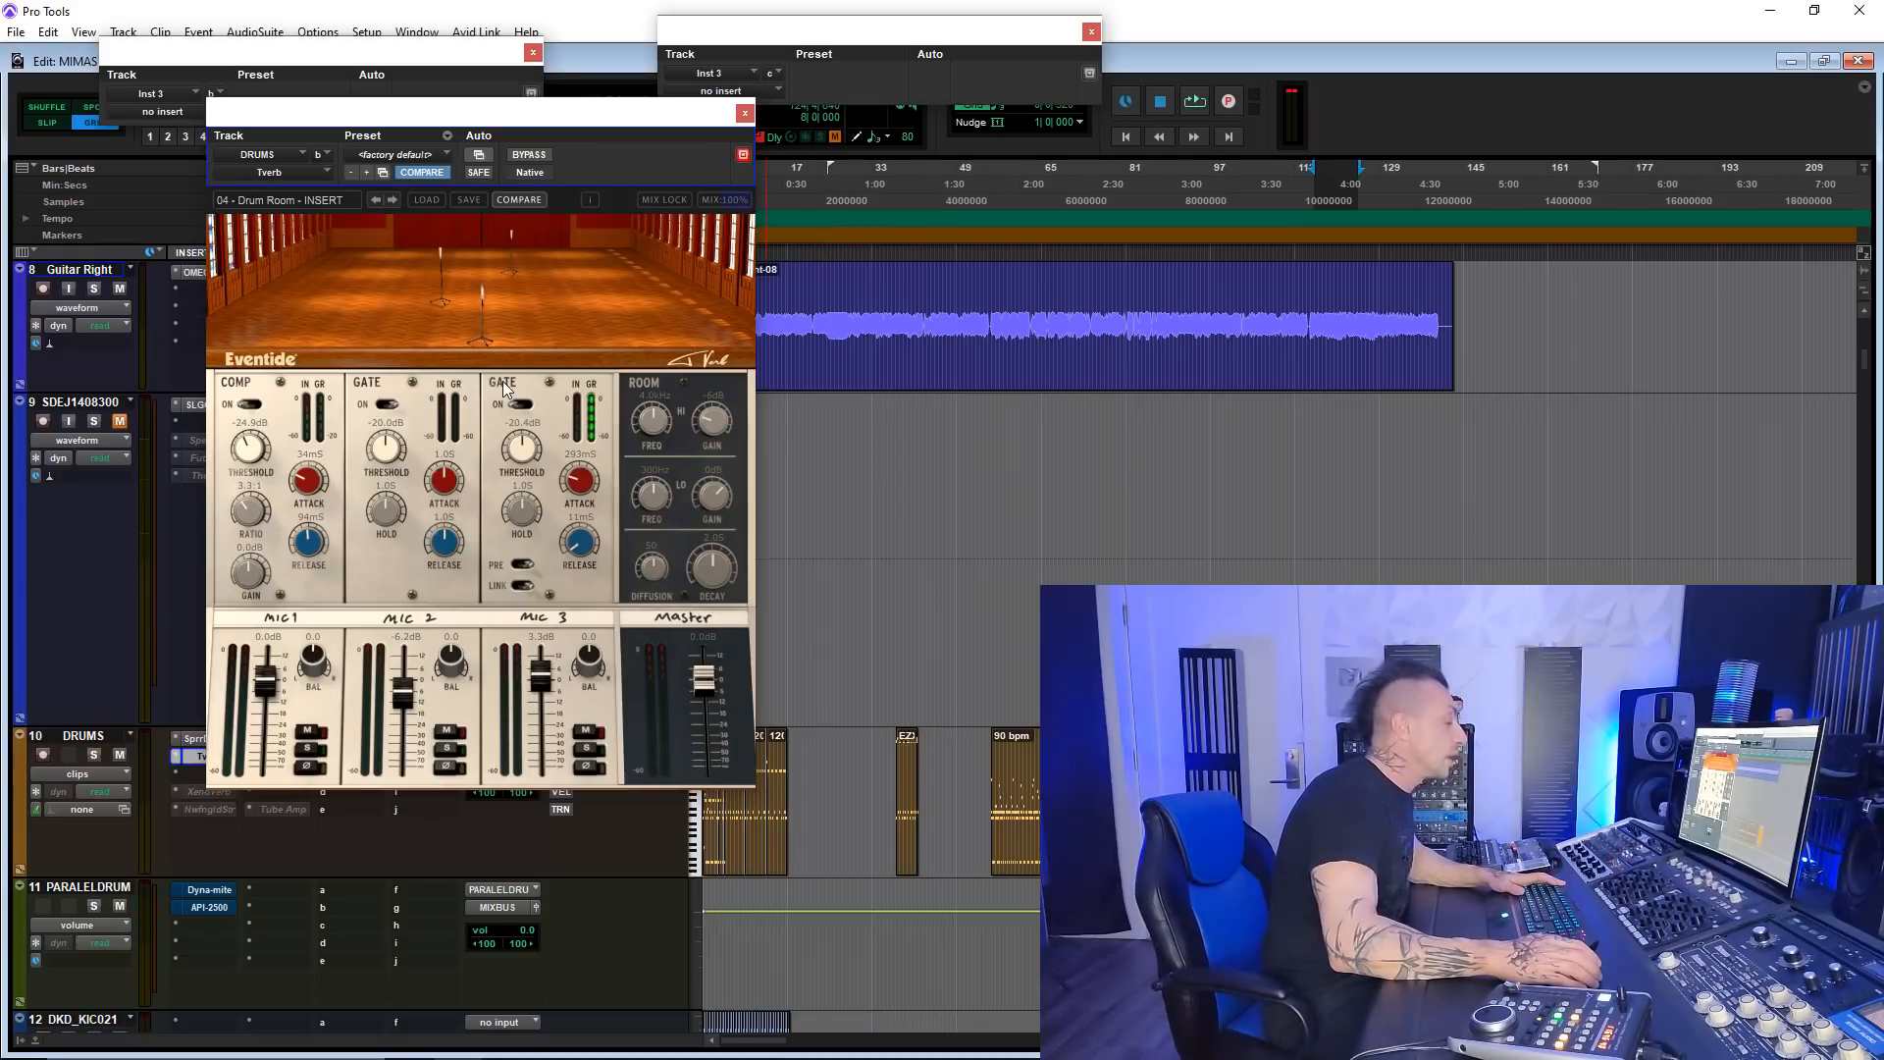
{"action": "left_click", "coordinate": [746, 113]}
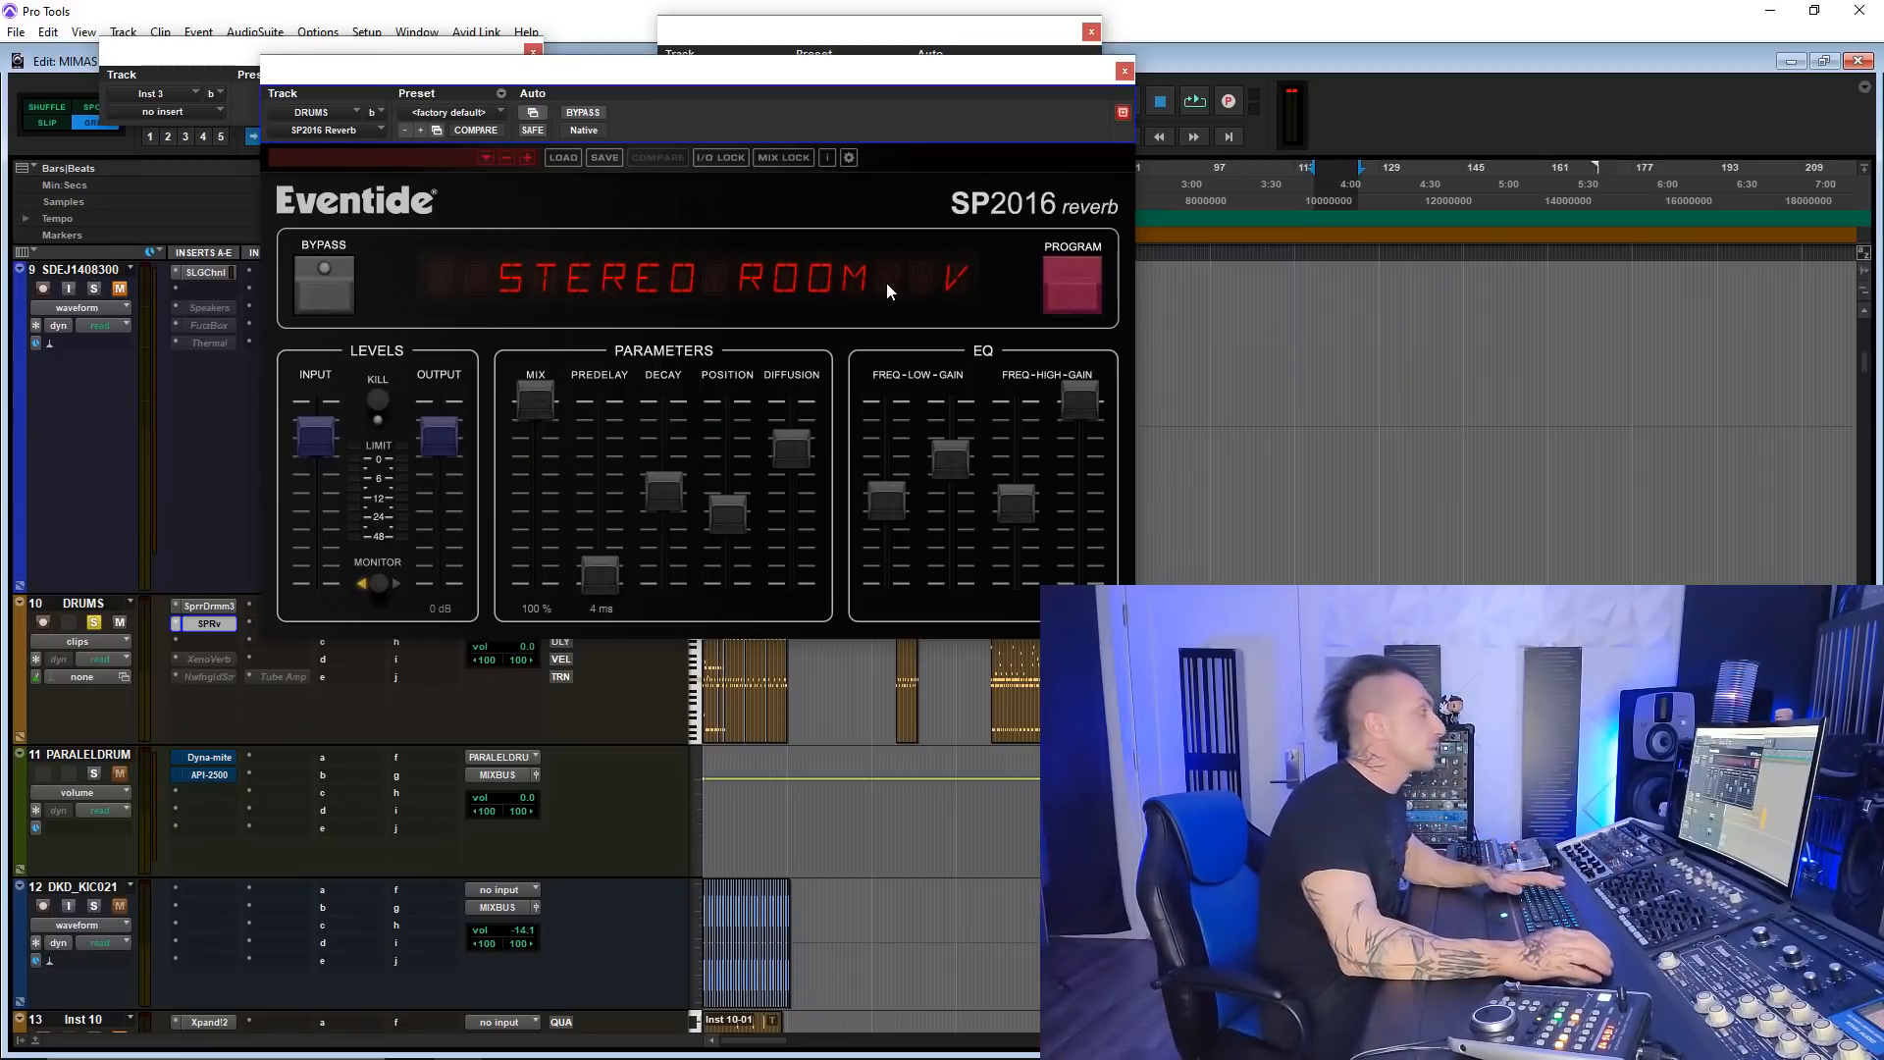
- While playing the drums, lower SP2016 Reverb's mix and set its high factor to -4, decay to 2.1 s and position to 27%
{"action": "left_click_drag", "start_coordinate": [535, 402], "coordinate": [545, 474]}
{"action": "key", "text": "space"}
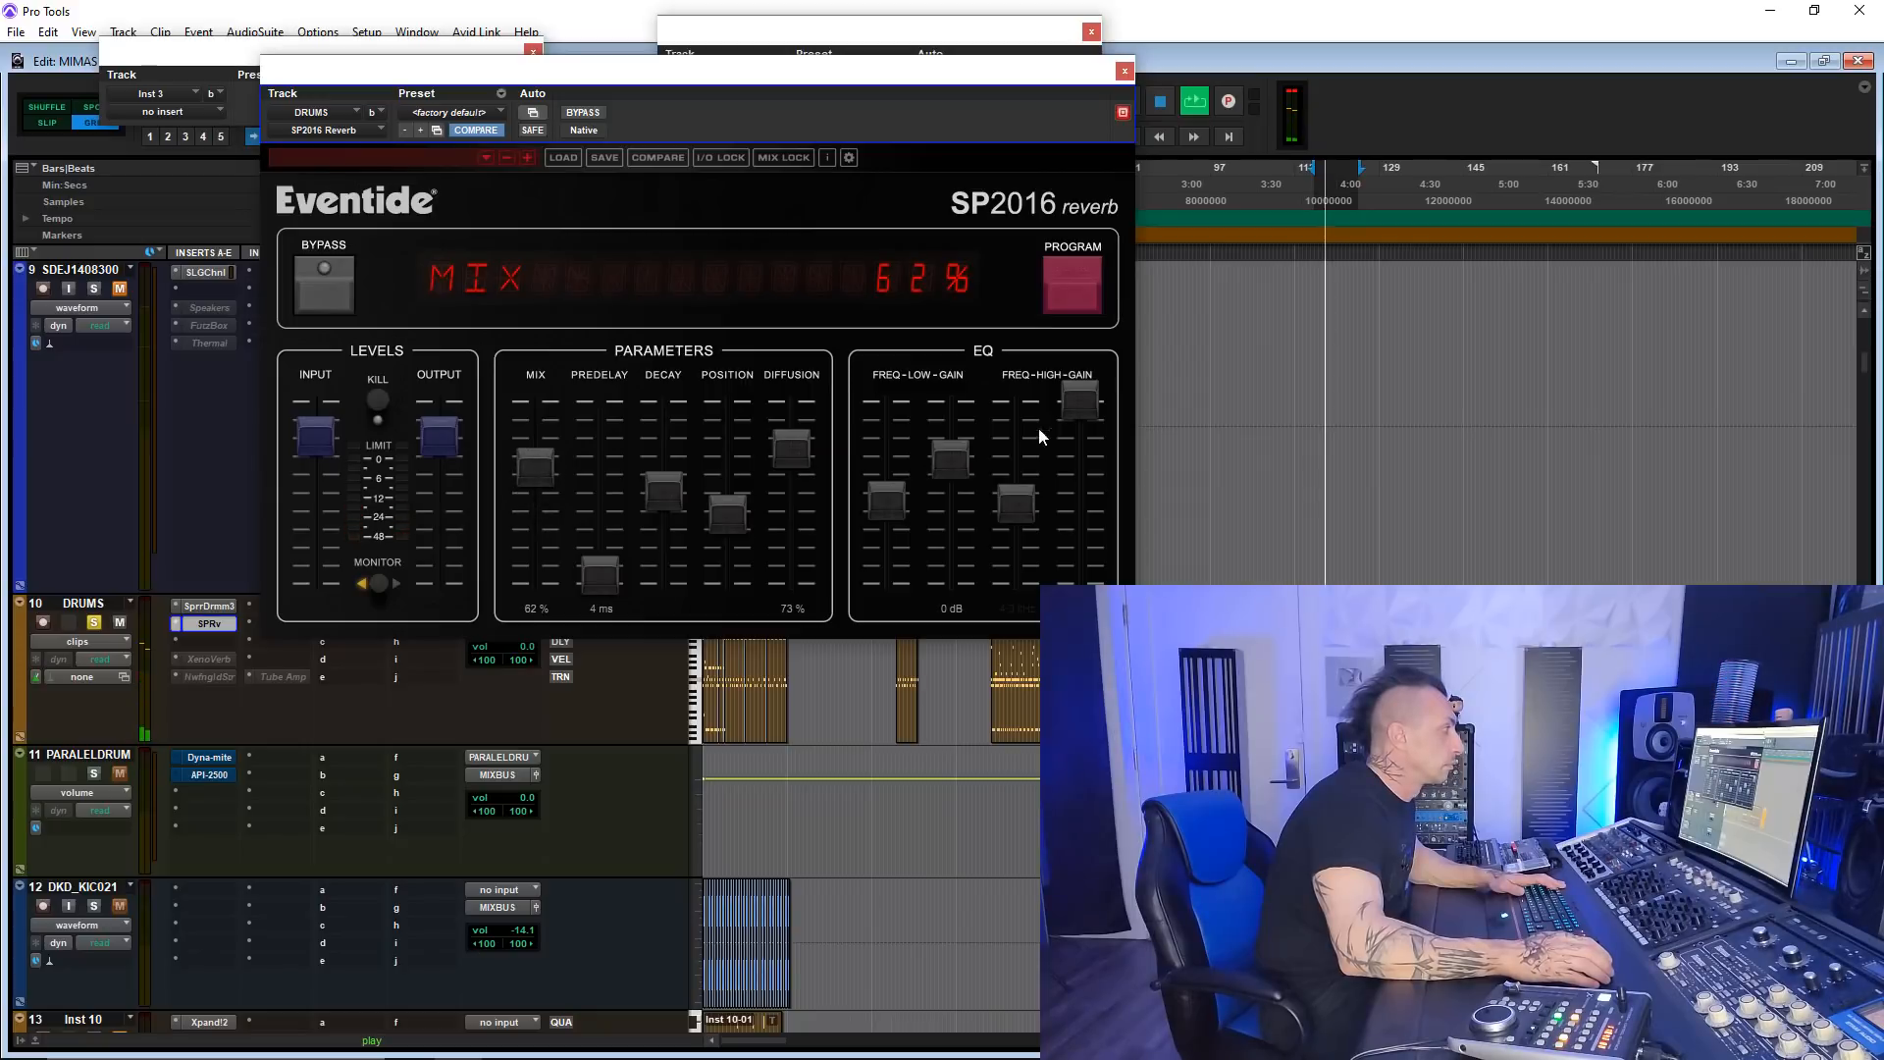
{"action": "left_click_drag", "start_coordinate": [1079, 402], "coordinate": [1093, 497]}
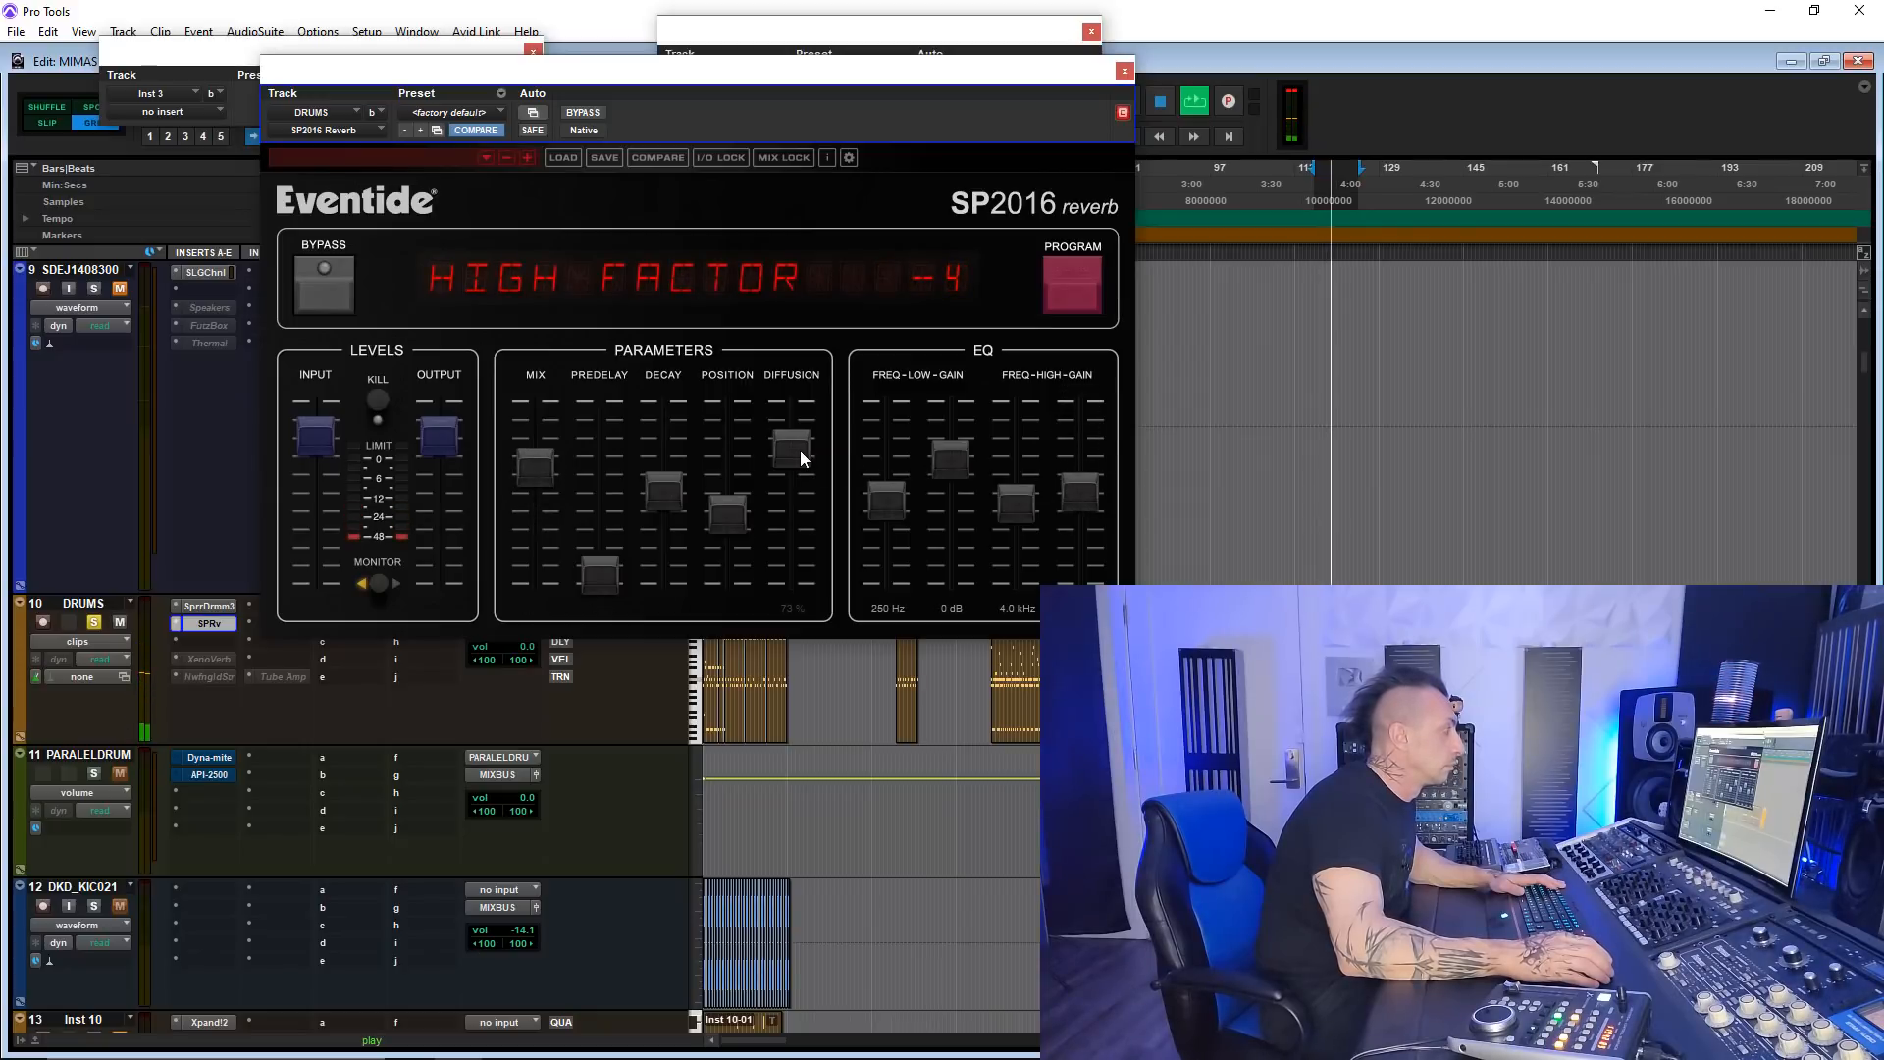
{"action": "mouse_move", "coordinate": [537, 467]}
{"action": "left_mouse_down"}
{"action": "mouse_move", "coordinate": [551, 491]}
{"action": "mouse_move", "coordinate": [661, 510]}
{"action": "mouse_move", "coordinate": [720, 421]}
{"action": "mouse_move", "coordinate": [725, 526]}
{"action": "left_mouse_up"}
{"action": "left_click", "coordinate": [720, 503]}
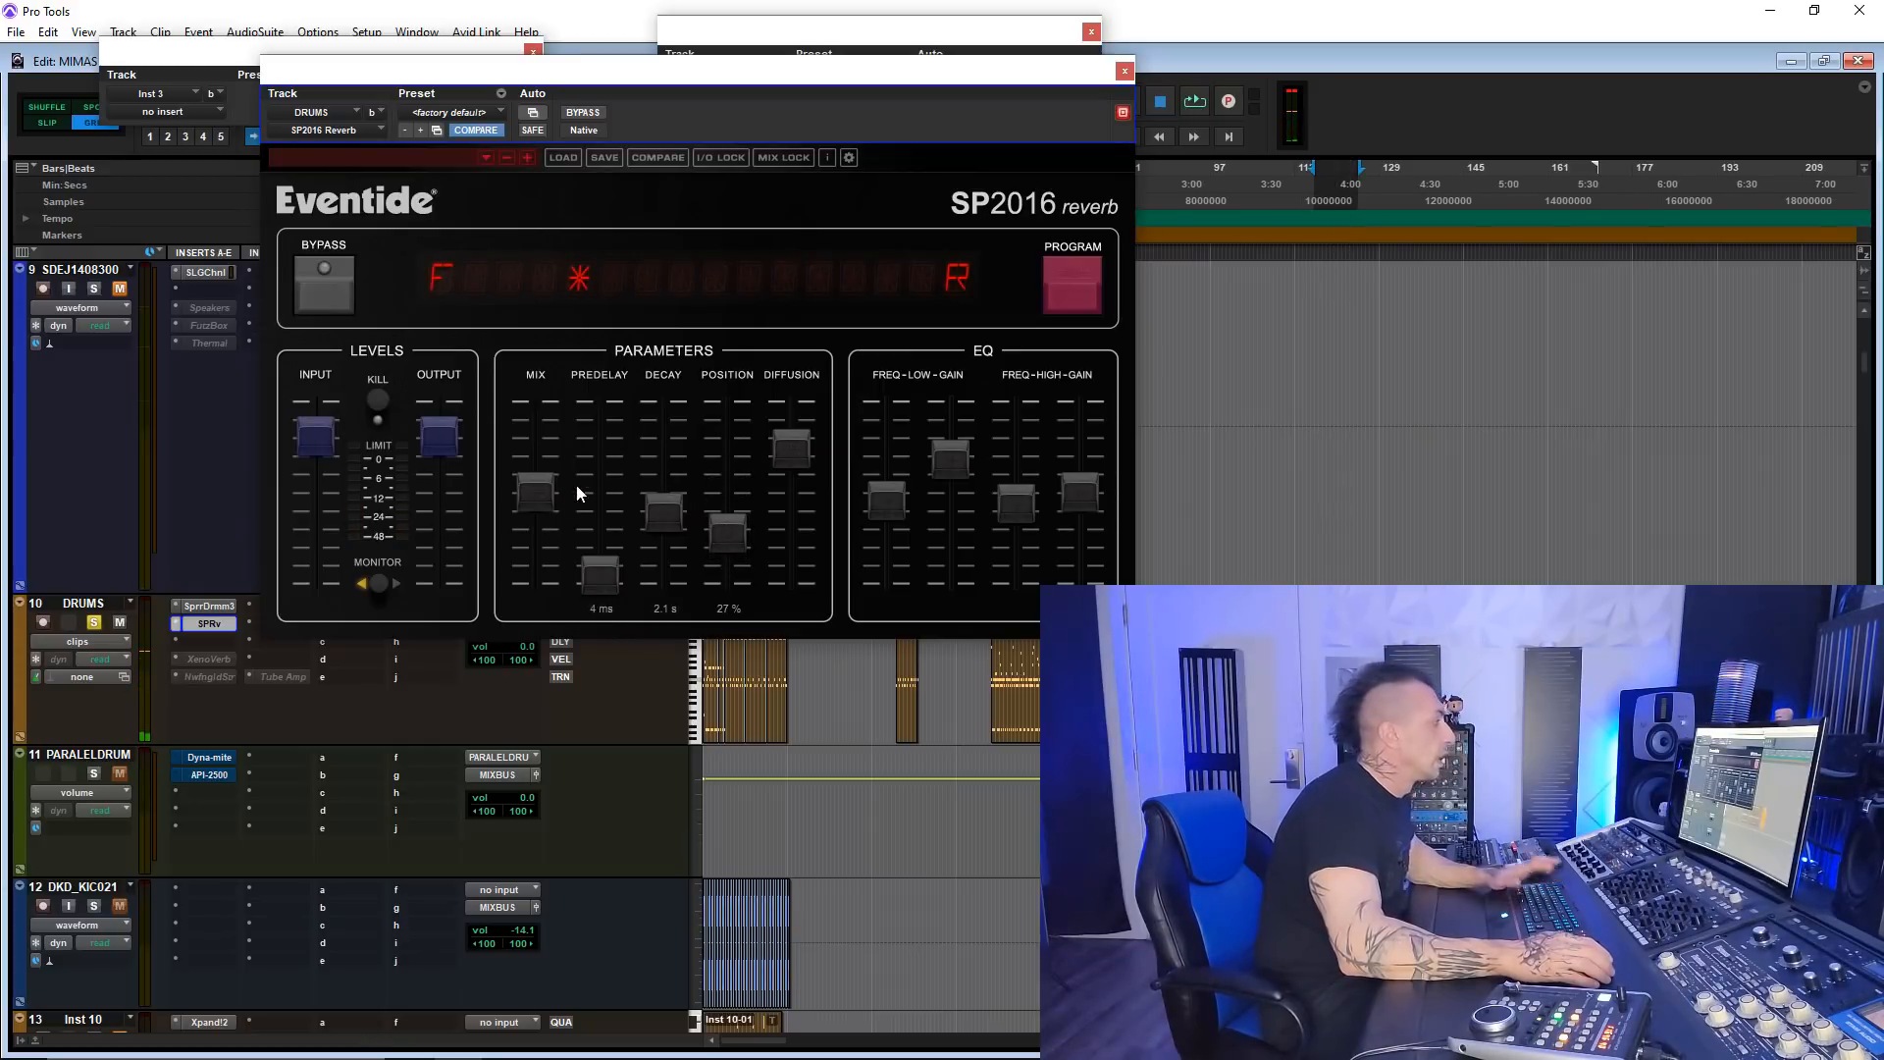
- Try SP2016 Reverb fully wet at 100% mix with the position at 8% on the drums
{"action": "left_click_drag", "start_coordinate": [540, 491], "coordinate": [544, 351]}
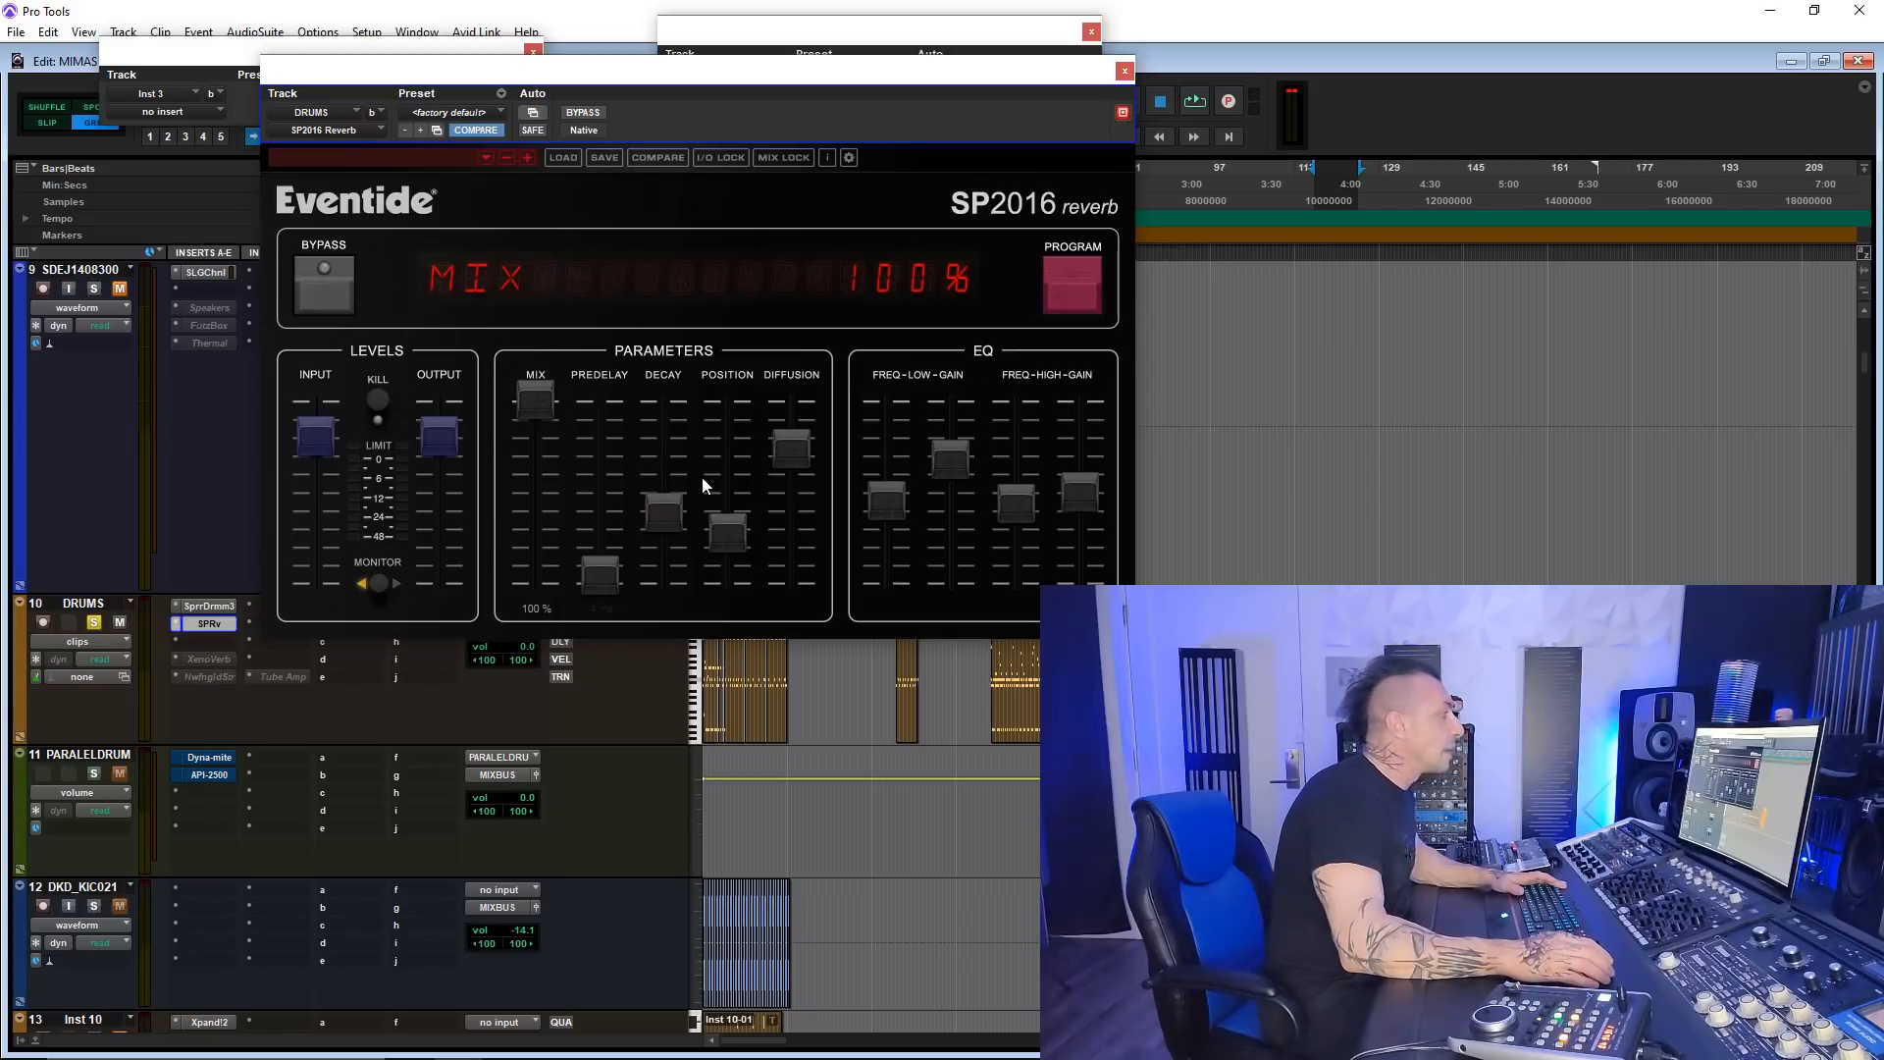
{"action": "left_click_drag", "start_coordinate": [725, 524], "coordinate": [728, 559]}
{"action": "key", "text": "space"}
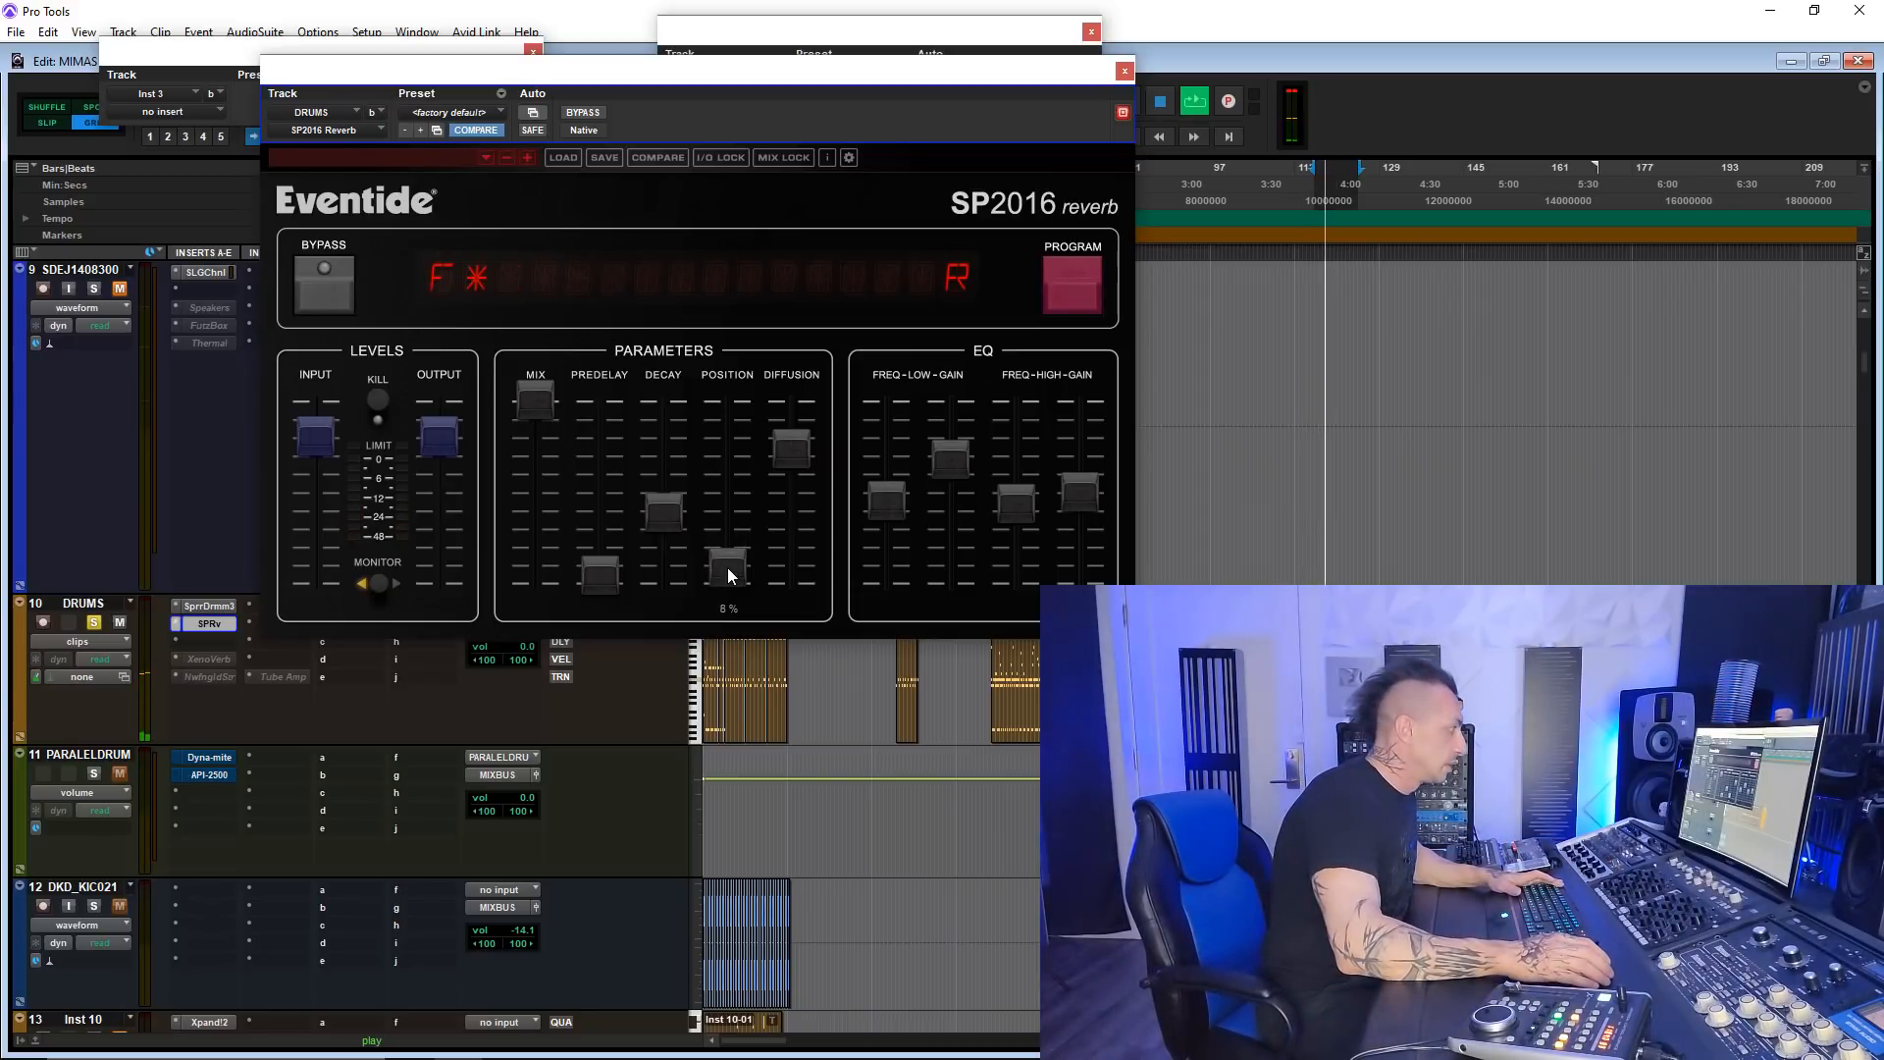
- Set SP2016 Reverb's position to 27%, predelay to 11 ms and diffusion to 70%, and lower the mix below half
{"action": "mouse_move", "coordinate": [728, 558]}
{"action": "left_mouse_down"}
{"action": "mouse_move", "coordinate": [730, 577]}
{"action": "mouse_move", "coordinate": [727, 438]}
{"action": "mouse_move", "coordinate": [785, 422]}
{"action": "mouse_move", "coordinate": [785, 558]}
{"action": "mouse_move", "coordinate": [744, 443]}
{"action": "mouse_move", "coordinate": [728, 528]}
{"action": "left_mouse_up"}
{"action": "left_click_drag", "start_coordinate": [535, 400], "coordinate": [549, 516]}
{"action": "left_click_drag", "start_coordinate": [600, 577], "coordinate": [602, 550]}
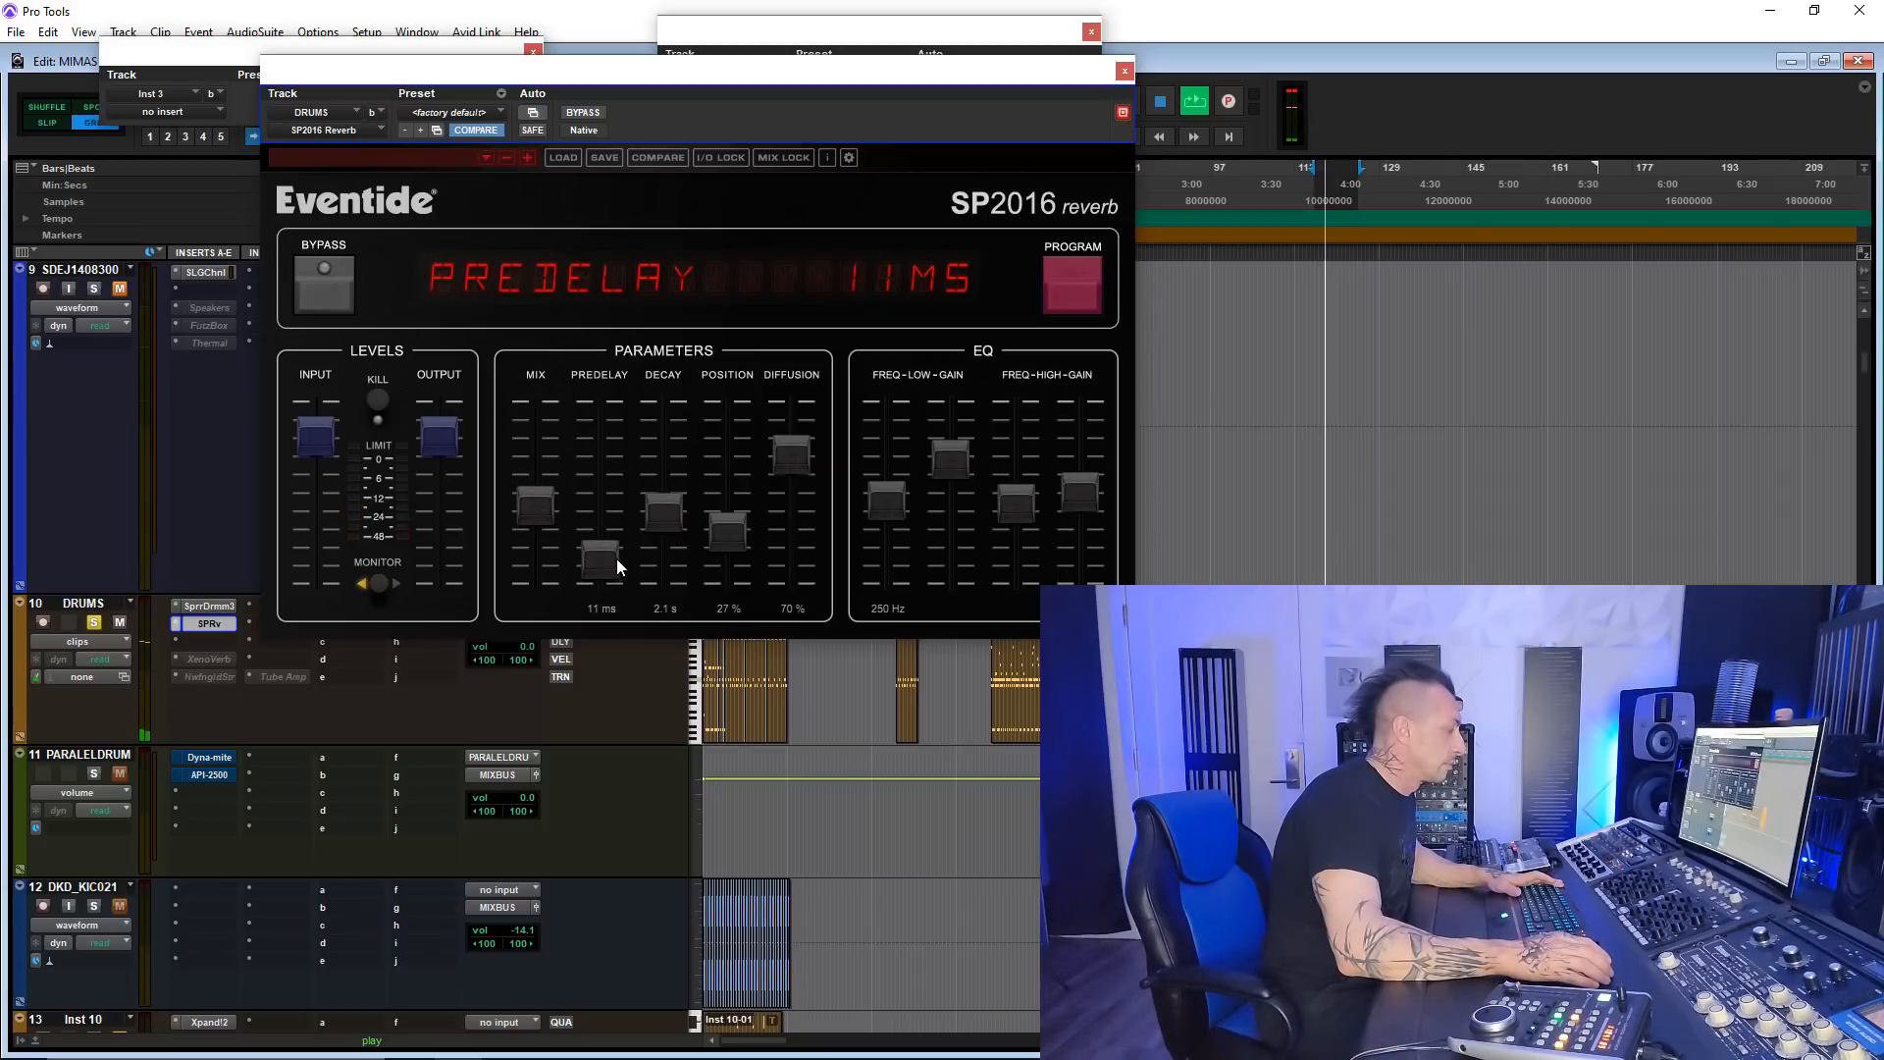
{"action": "left_click_drag", "start_coordinate": [723, 526], "coordinate": [668, 502]}
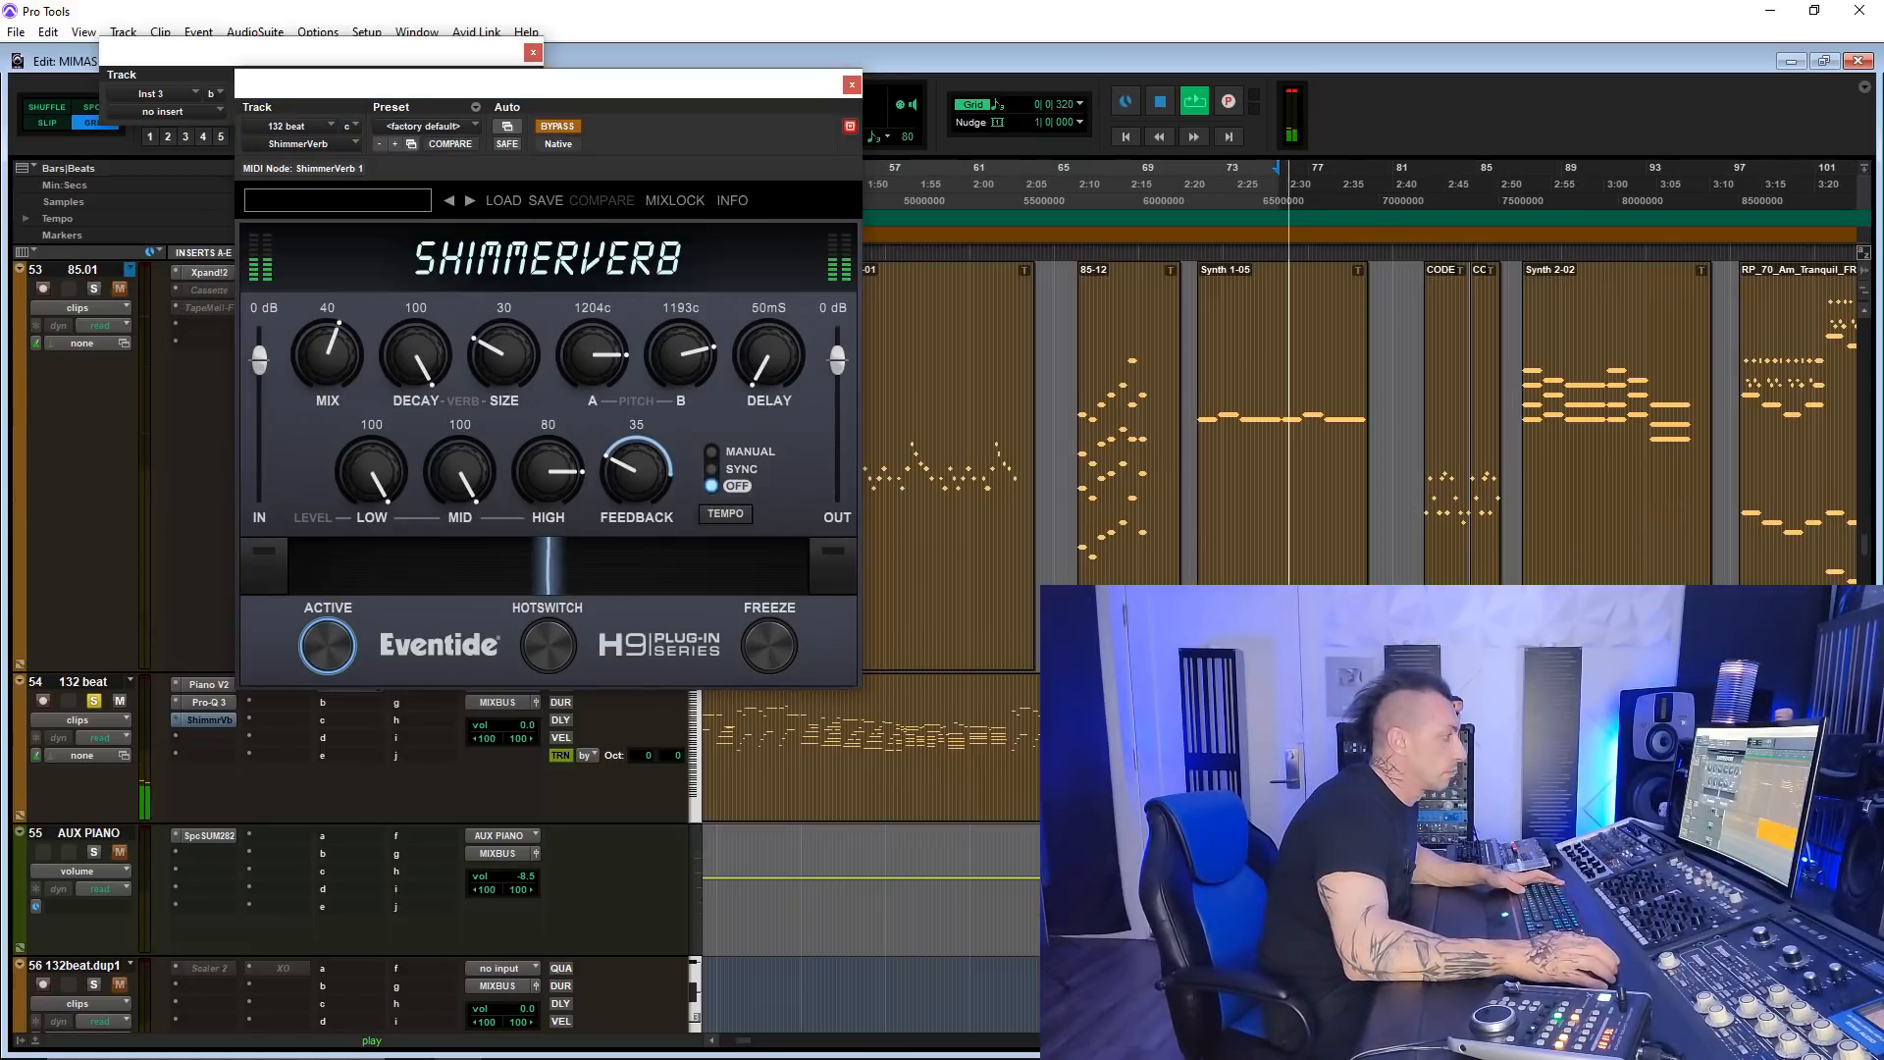
- Take ShimmerVerb on the 132 beat track out of bypass and set its mix to 45 and size to 43
{"action": "key", "text": "r"}
{"action": "key", "text": "r"}
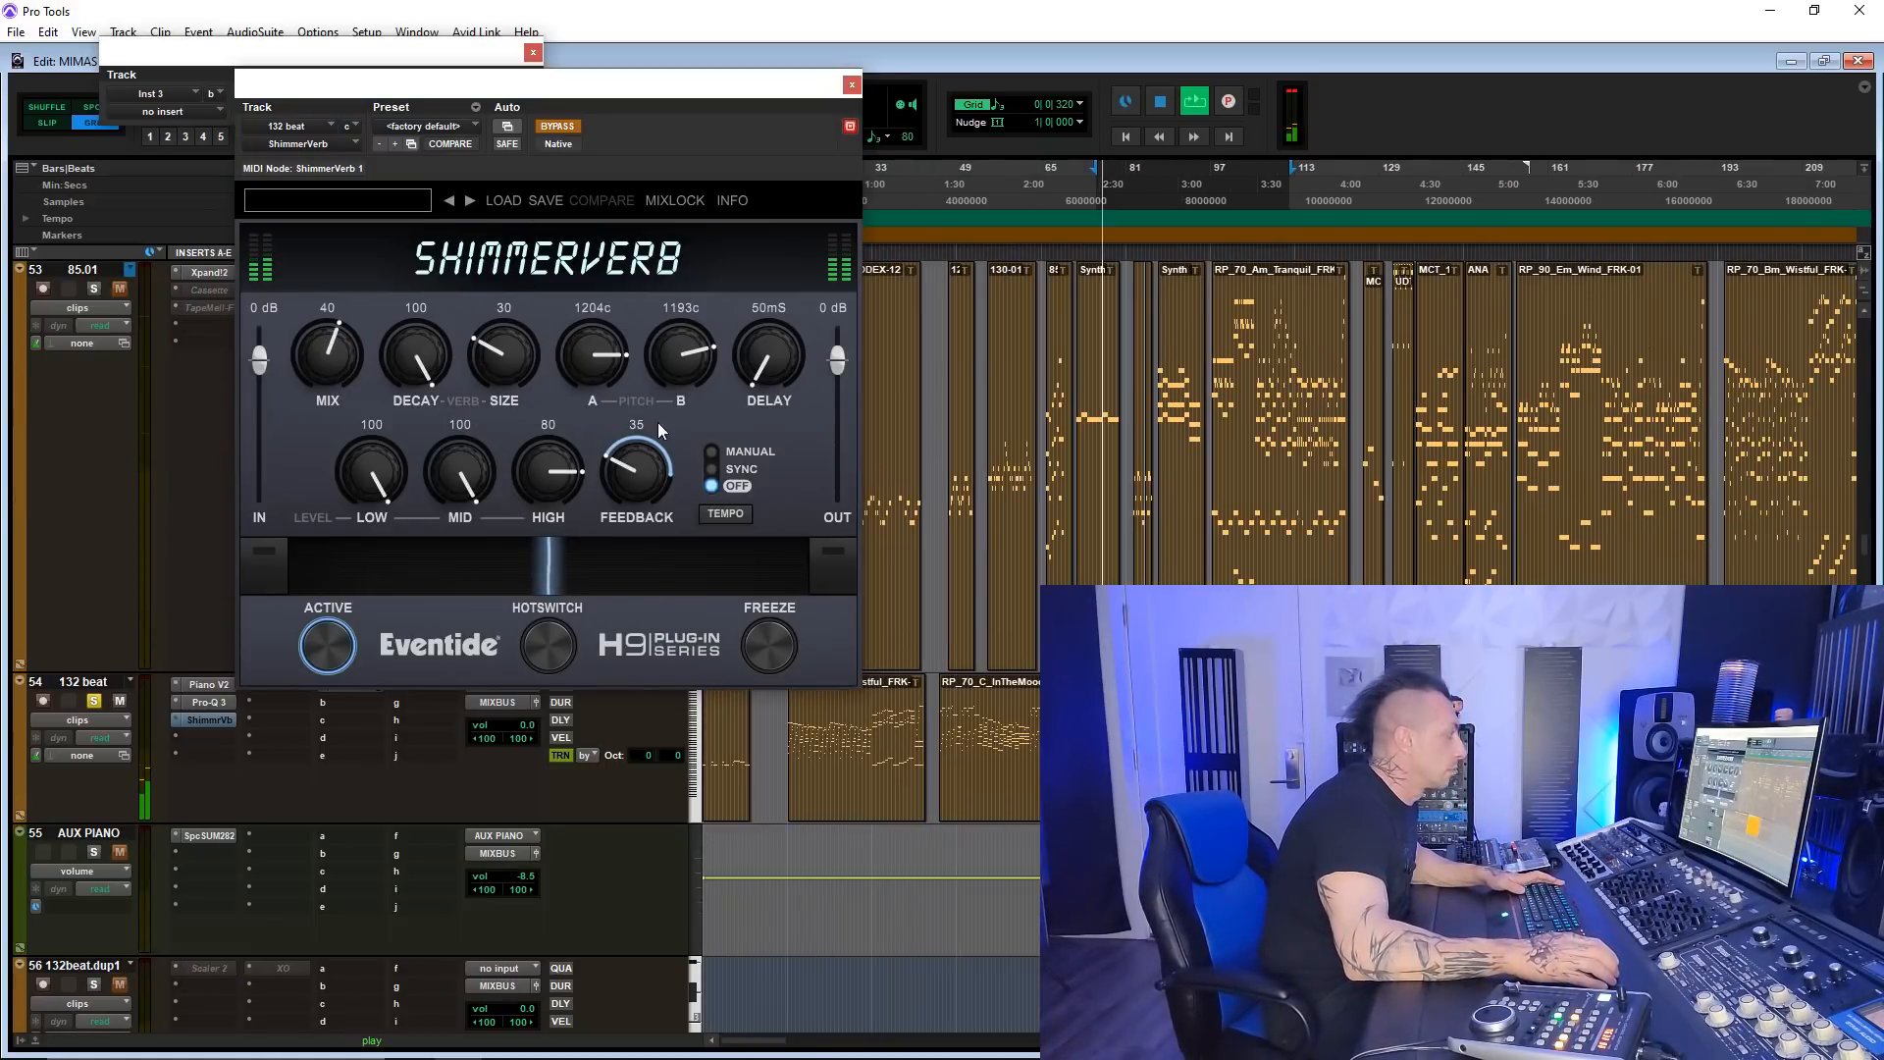
{"action": "left_click", "coordinate": [572, 133]}
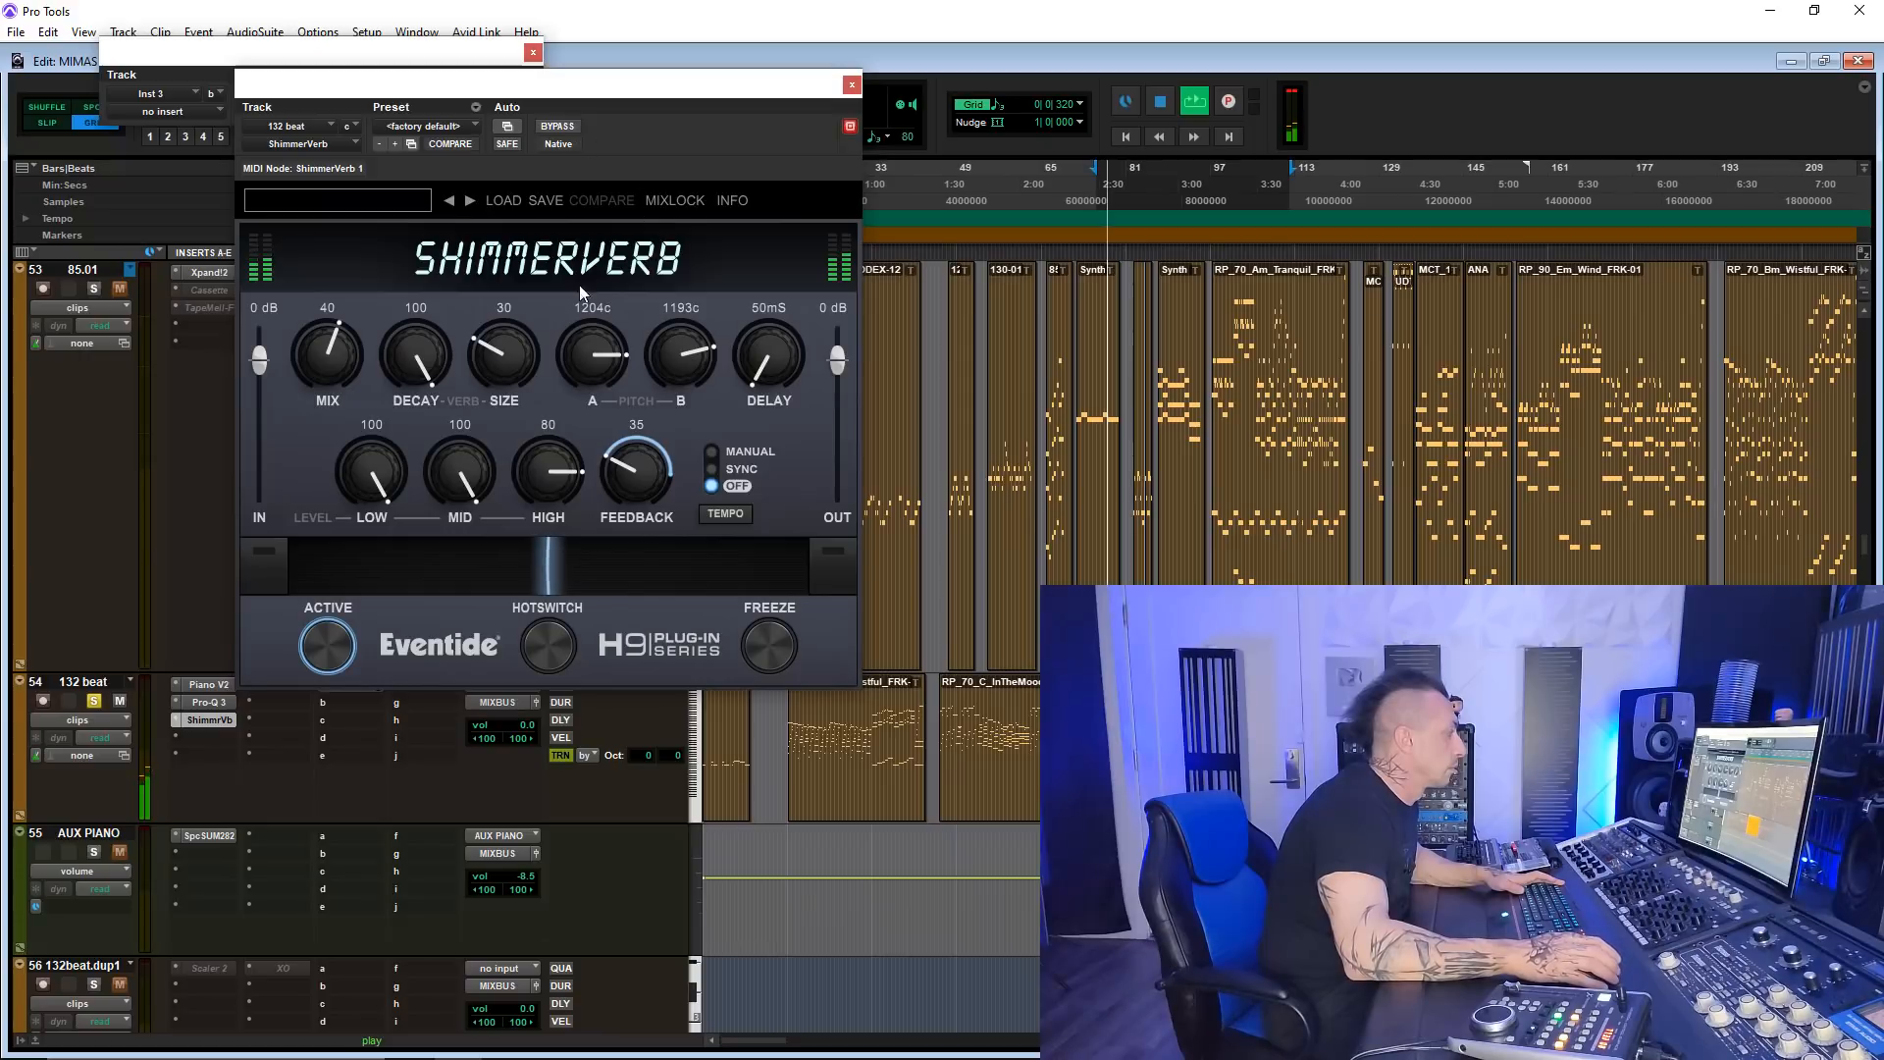
{"action": "left_click_drag", "start_coordinate": [320, 356], "coordinate": [322, 341]}
{"action": "left_click_drag", "start_coordinate": [512, 357], "coordinate": [507, 291]}
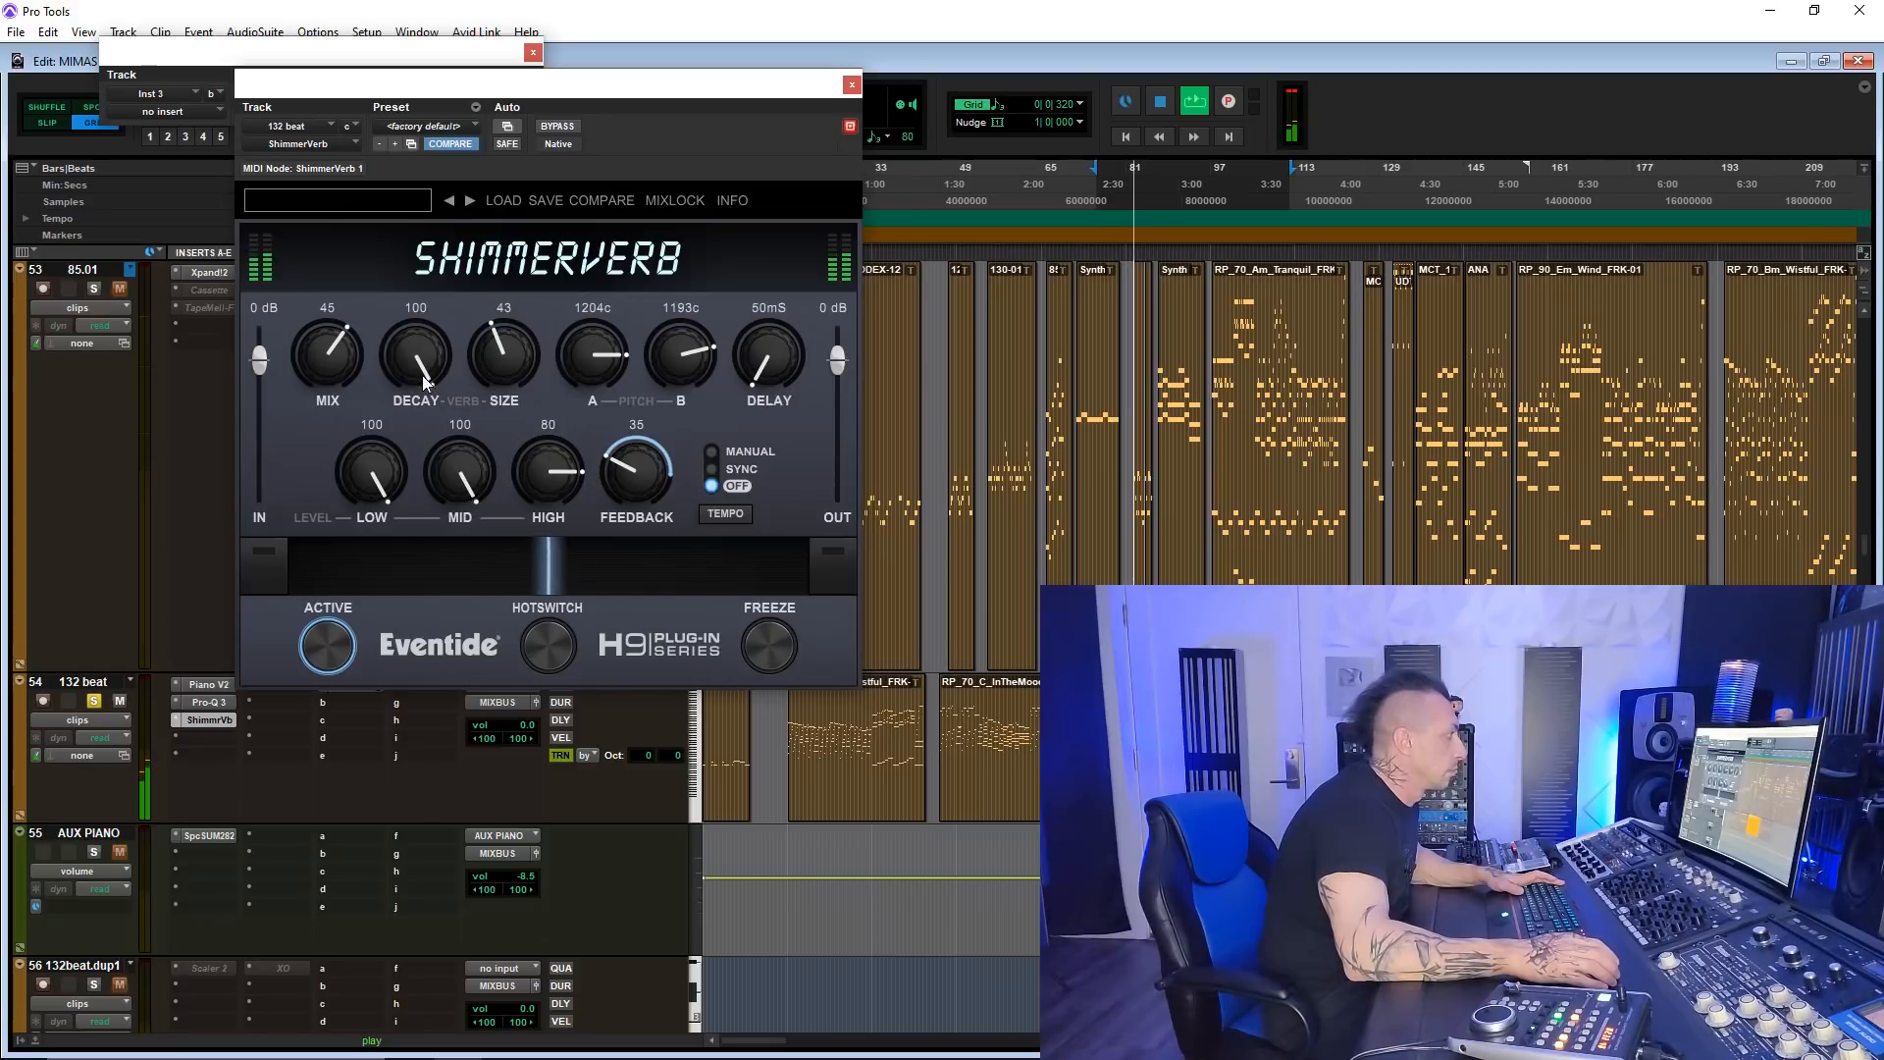
- Freeze and release ShimmerVerb's reverb tail while listening to the 132 beat track
{"action": "left_click", "coordinate": [778, 652]}
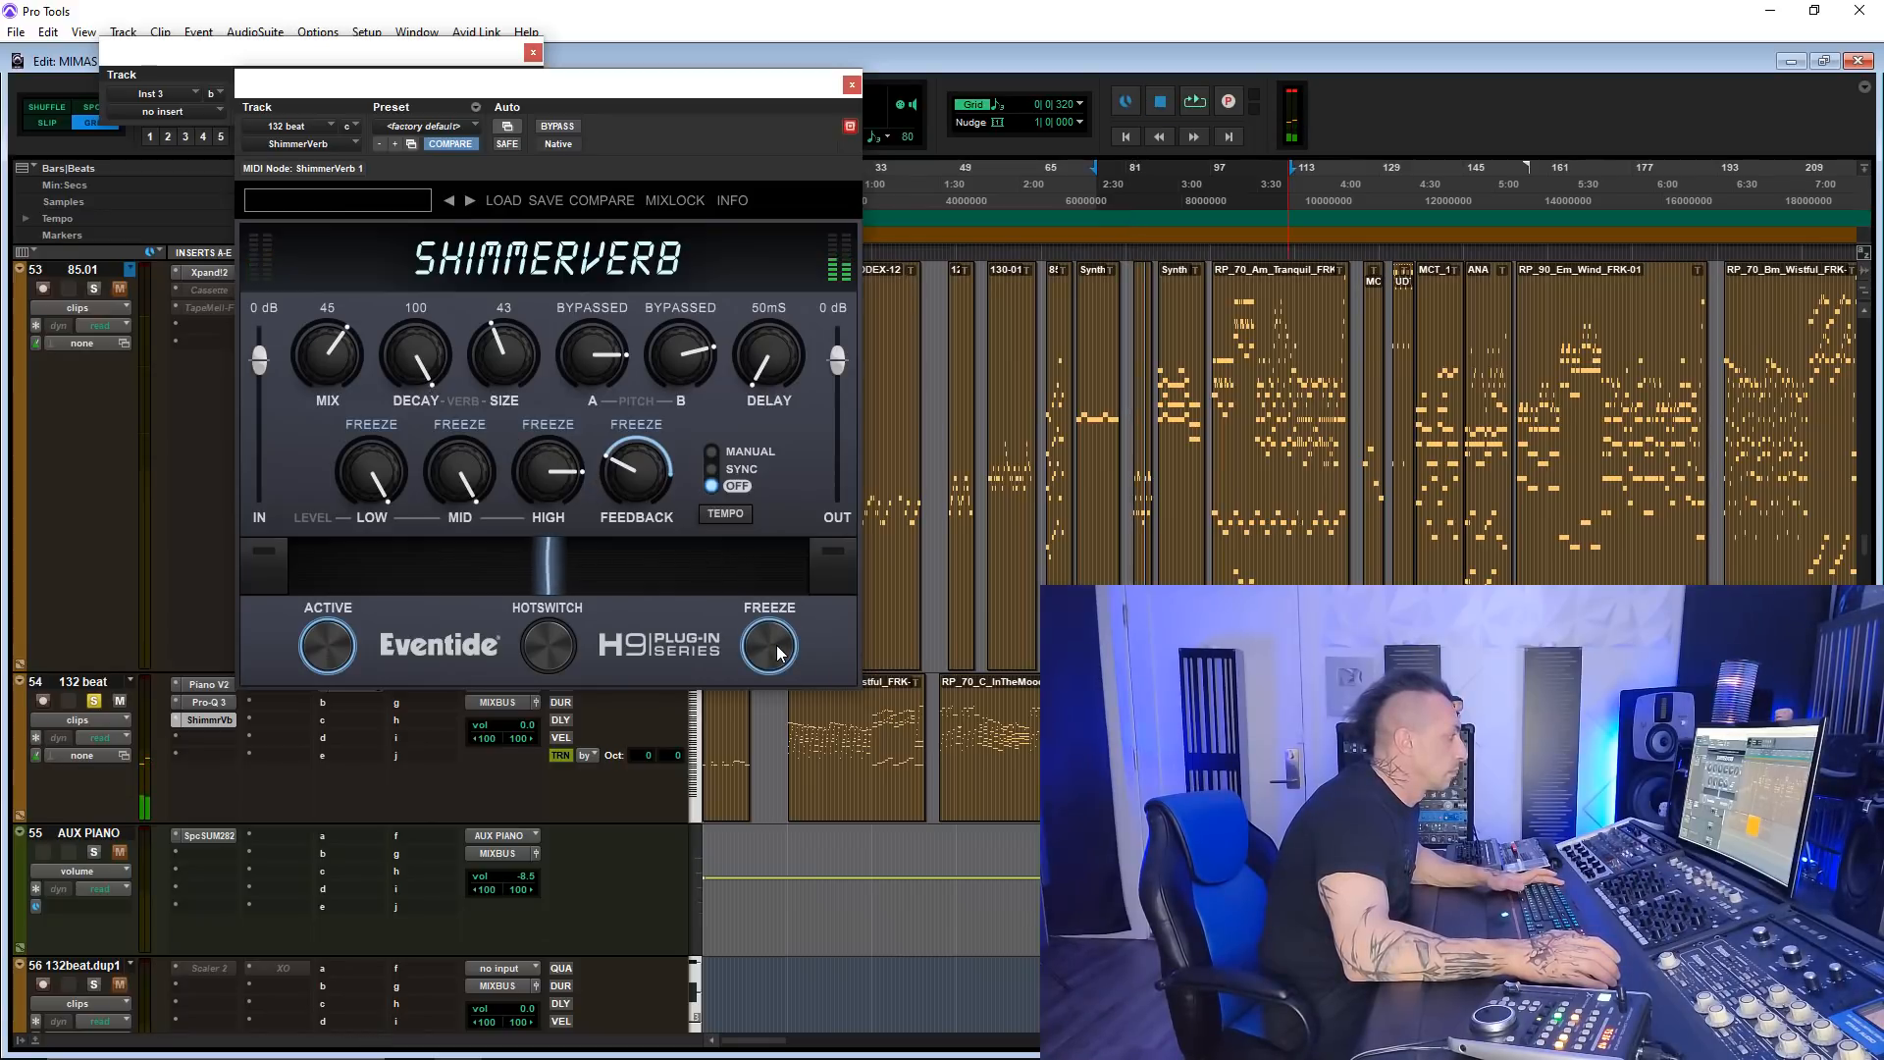
{"action": "left_click", "coordinate": [778, 652]}
{"action": "key", "text": "space"}
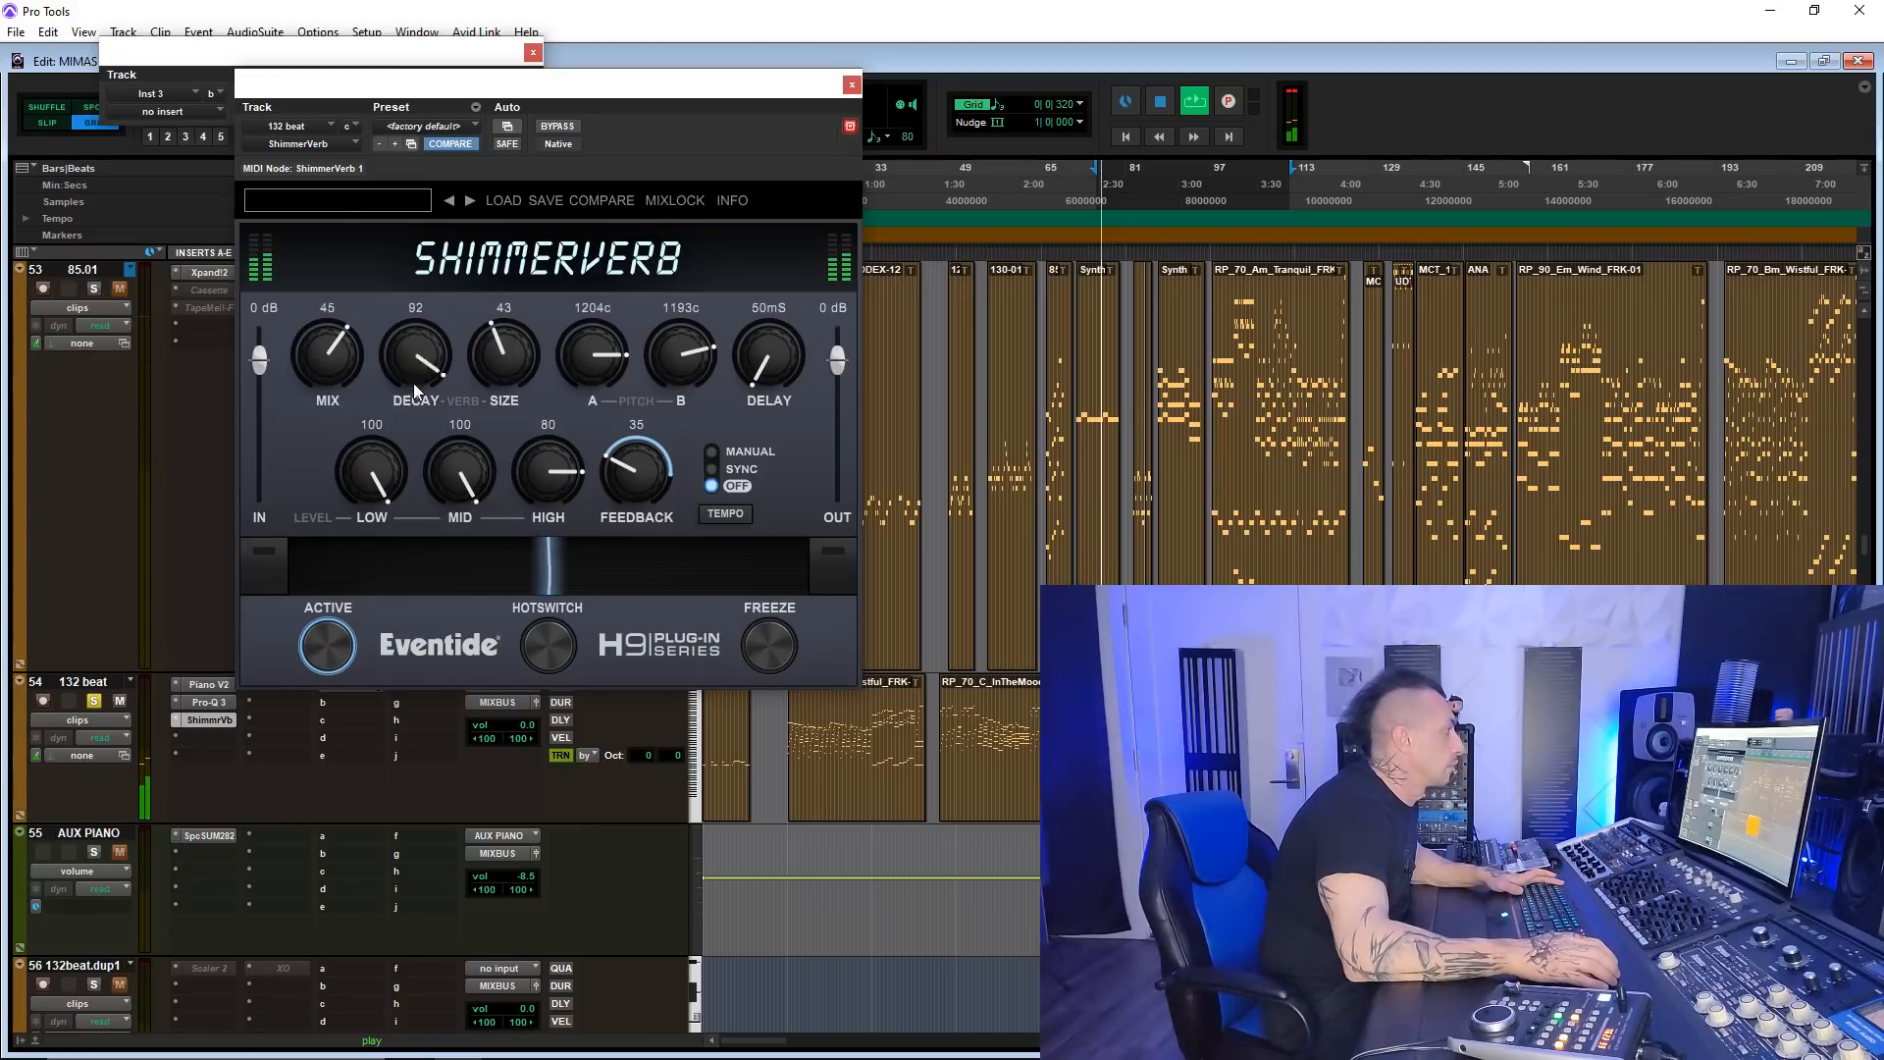
- Set ShimmerVerb's decay to 79, delay to 89 ms, low to 81, mid to 69, high to 55 and feedback to 61
{"action": "left_click_drag", "start_coordinate": [408, 480], "coordinate": [414, 410]}
{"action": "left_click_drag", "start_coordinate": [769, 355], "coordinate": [772, 321]}
{"action": "left_click_drag", "start_coordinate": [463, 520], "coordinate": [371, 485]}
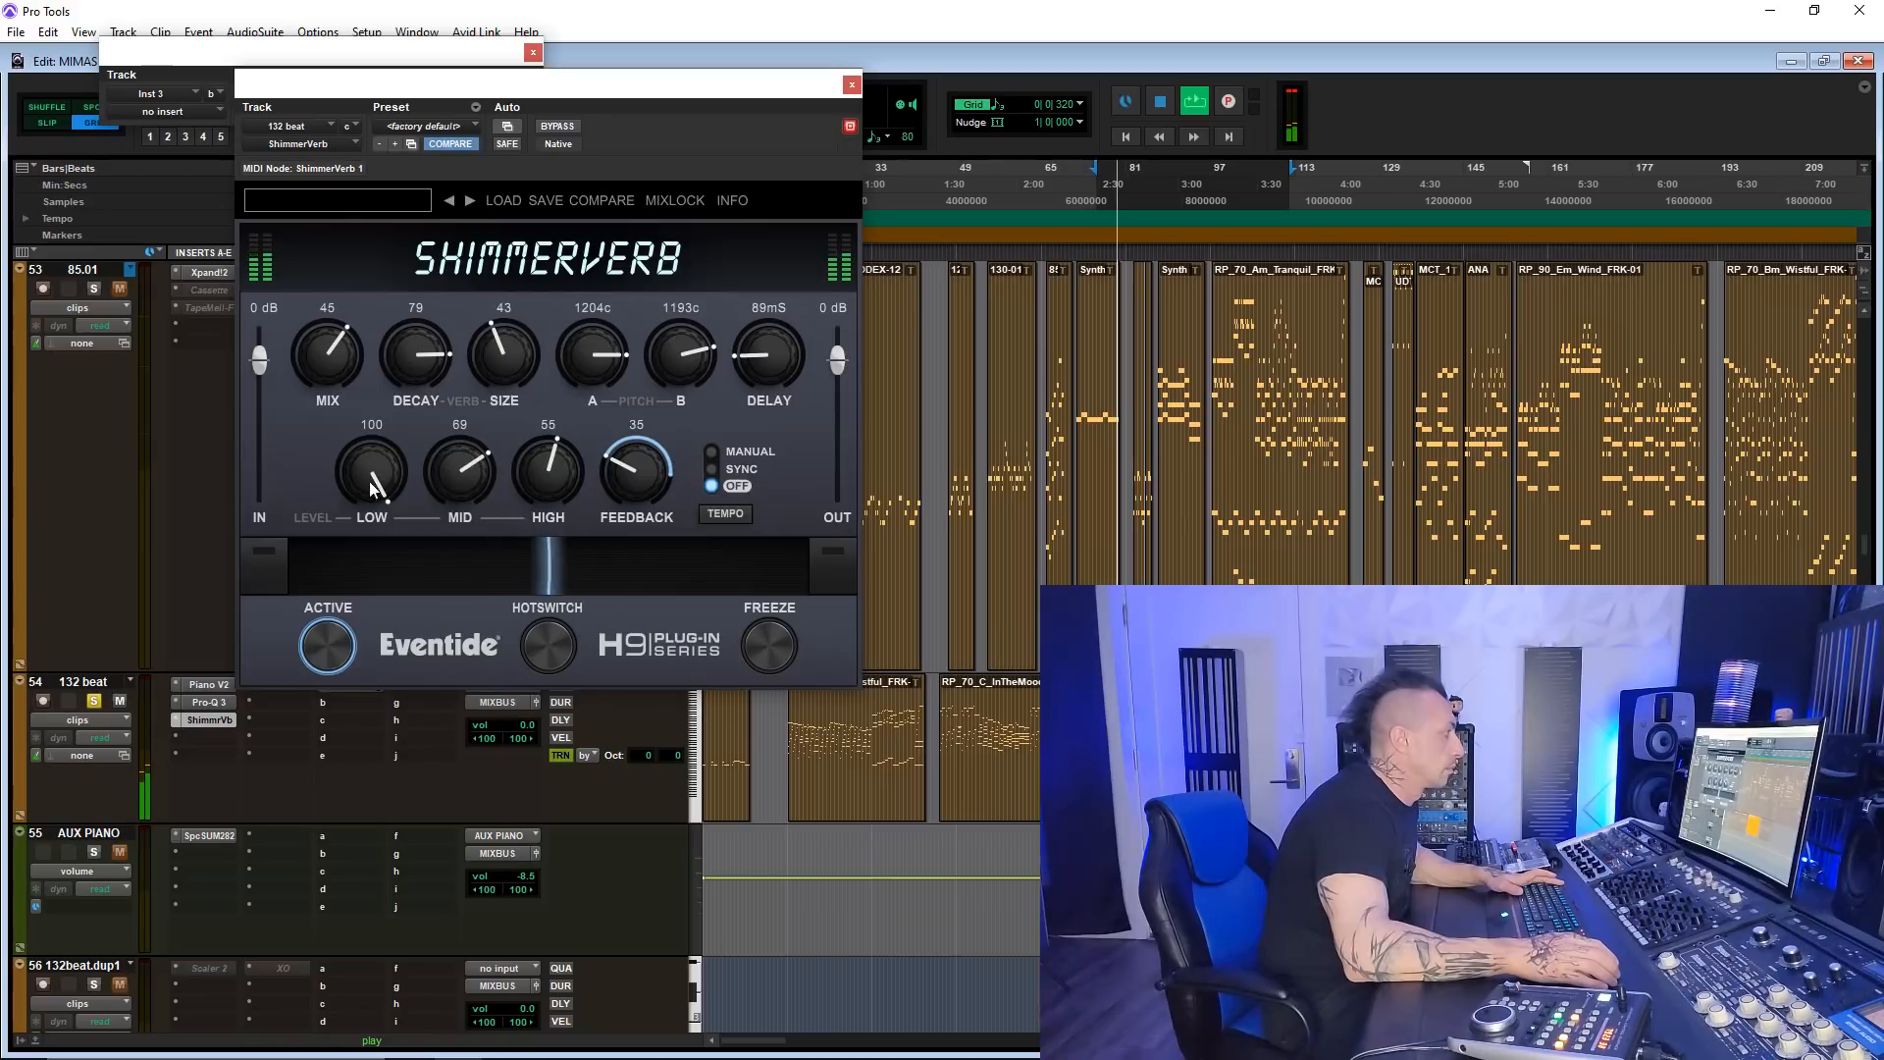
{"action": "left_click_drag", "start_coordinate": [629, 475], "coordinate": [658, 388]}
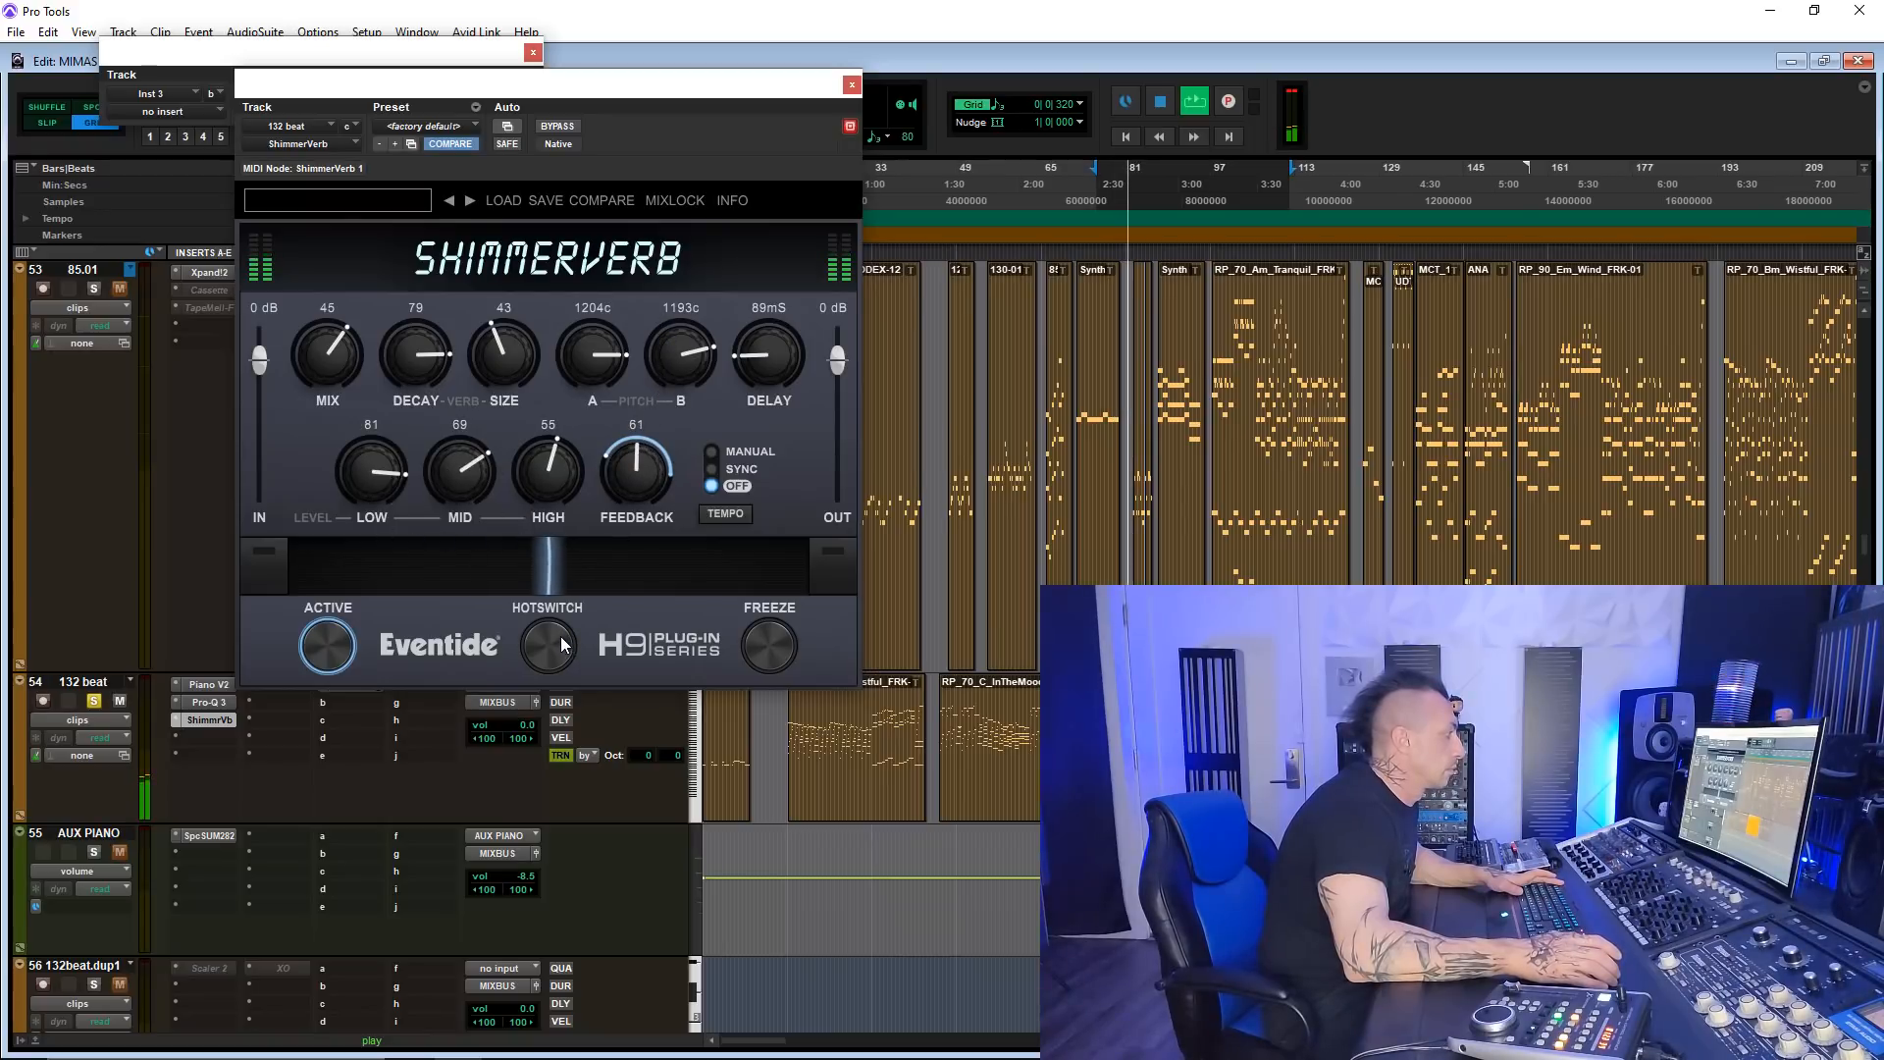
- Audition ShimmerVerb's freeze effect with the adjusted decay, delay, level and feedback settings
{"action": "left_click", "coordinate": [769, 646]}
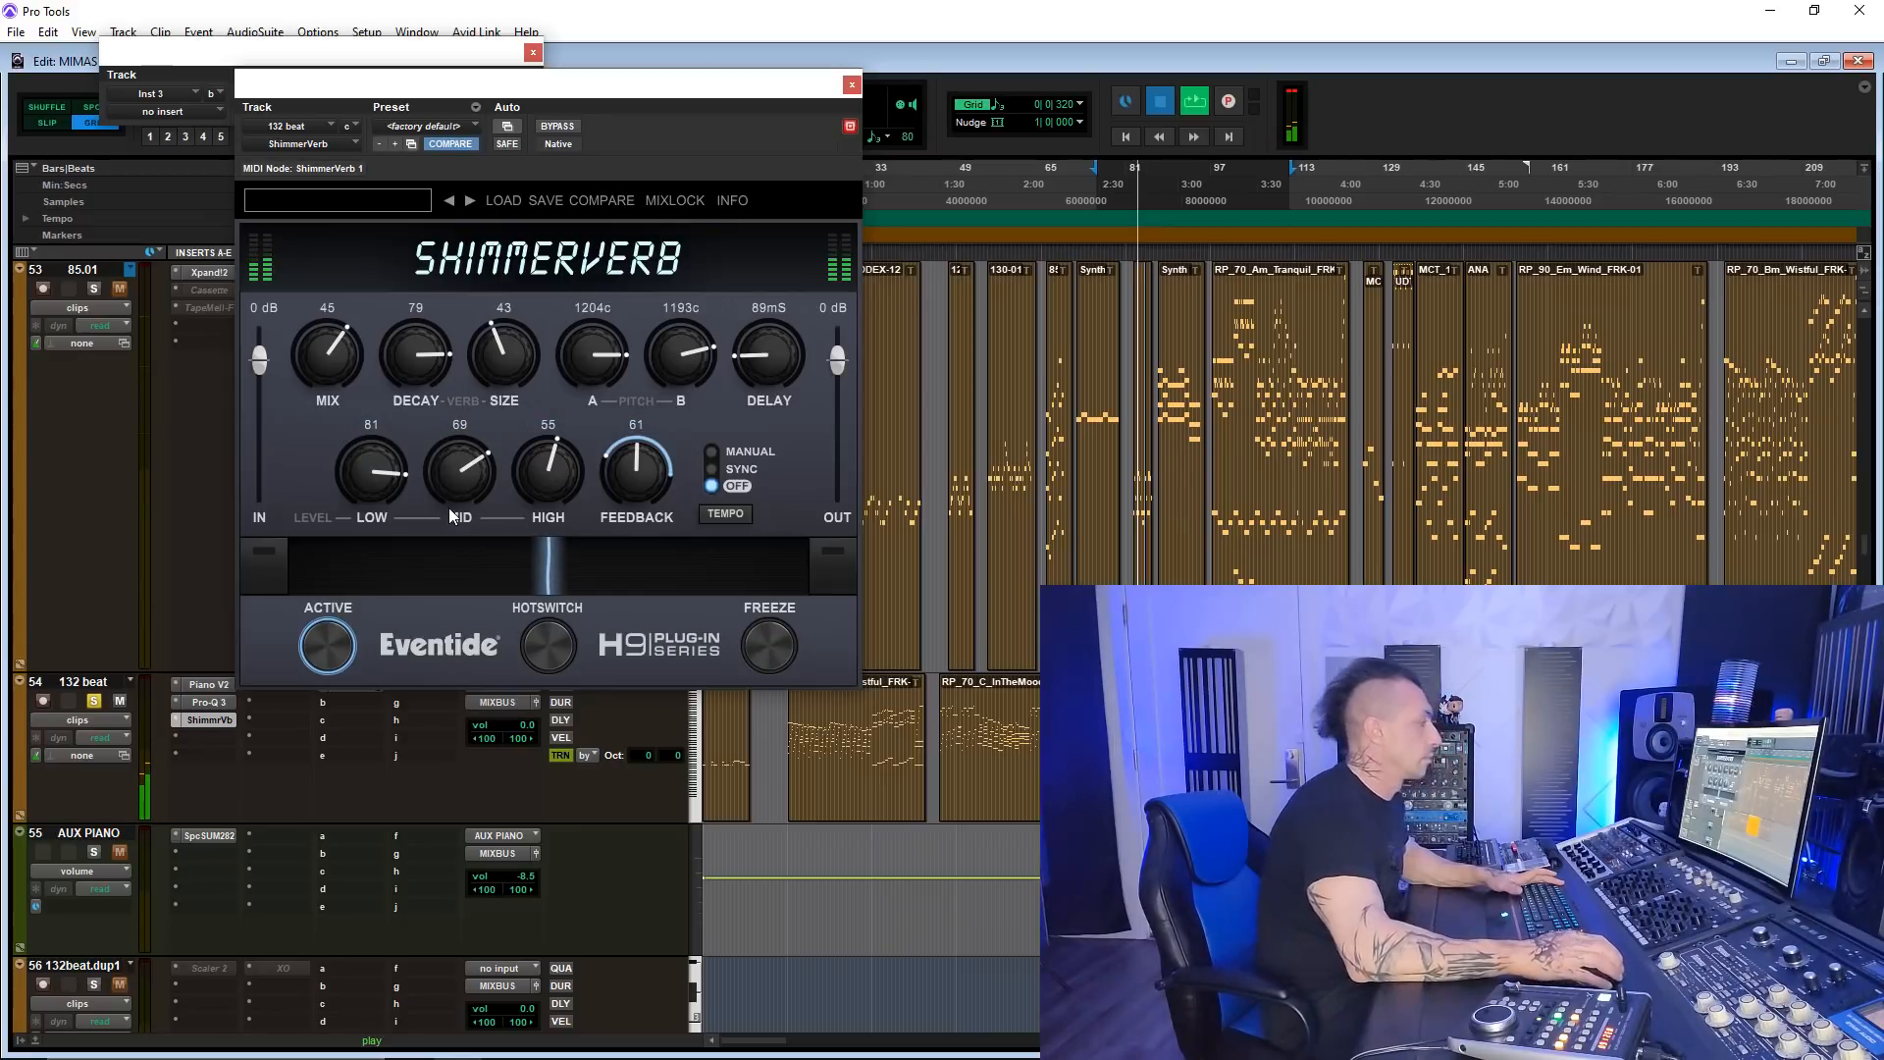
{"action": "left_click", "coordinate": [175, 723]}
{"action": "mouse_move", "coordinate": [261, 818]}
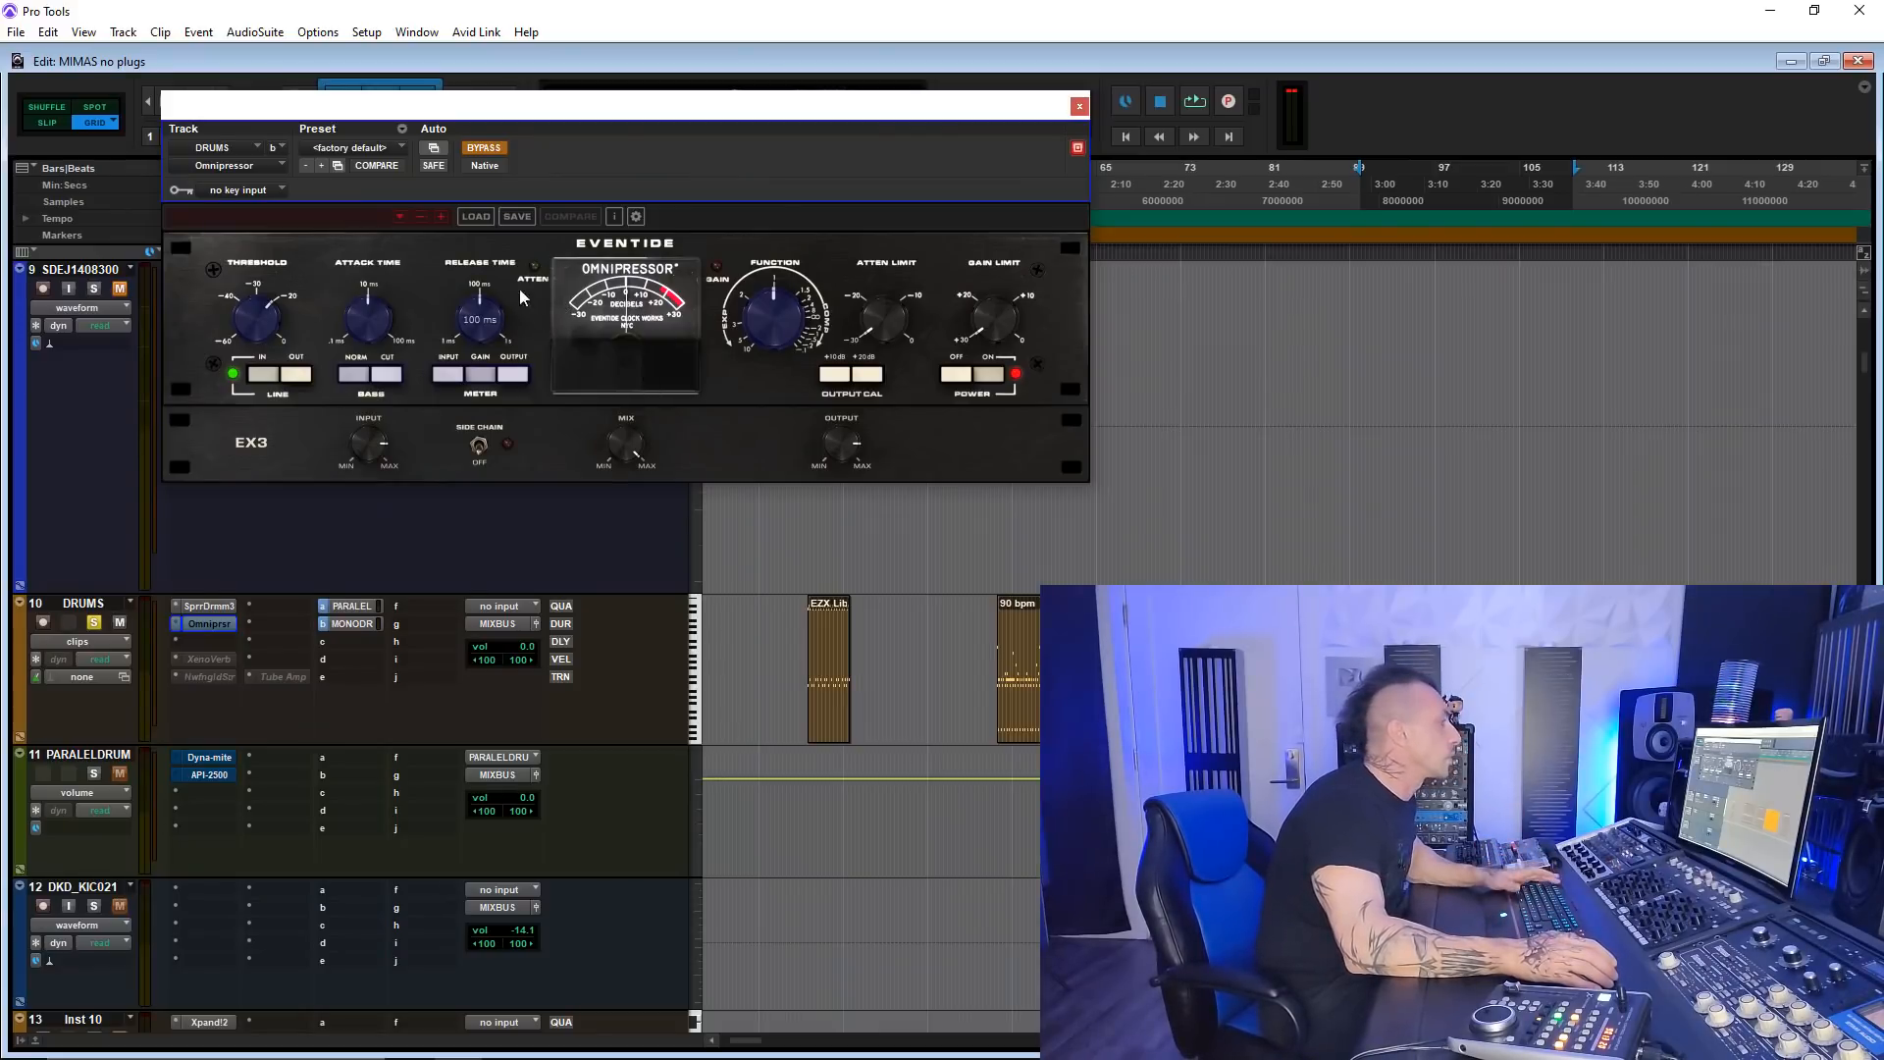
- Engage Omnipressor on the playing drums with a -23.1 dB threshold, adjust its attack and release, and set the mix to 46%
{"action": "key", "text": "space"}
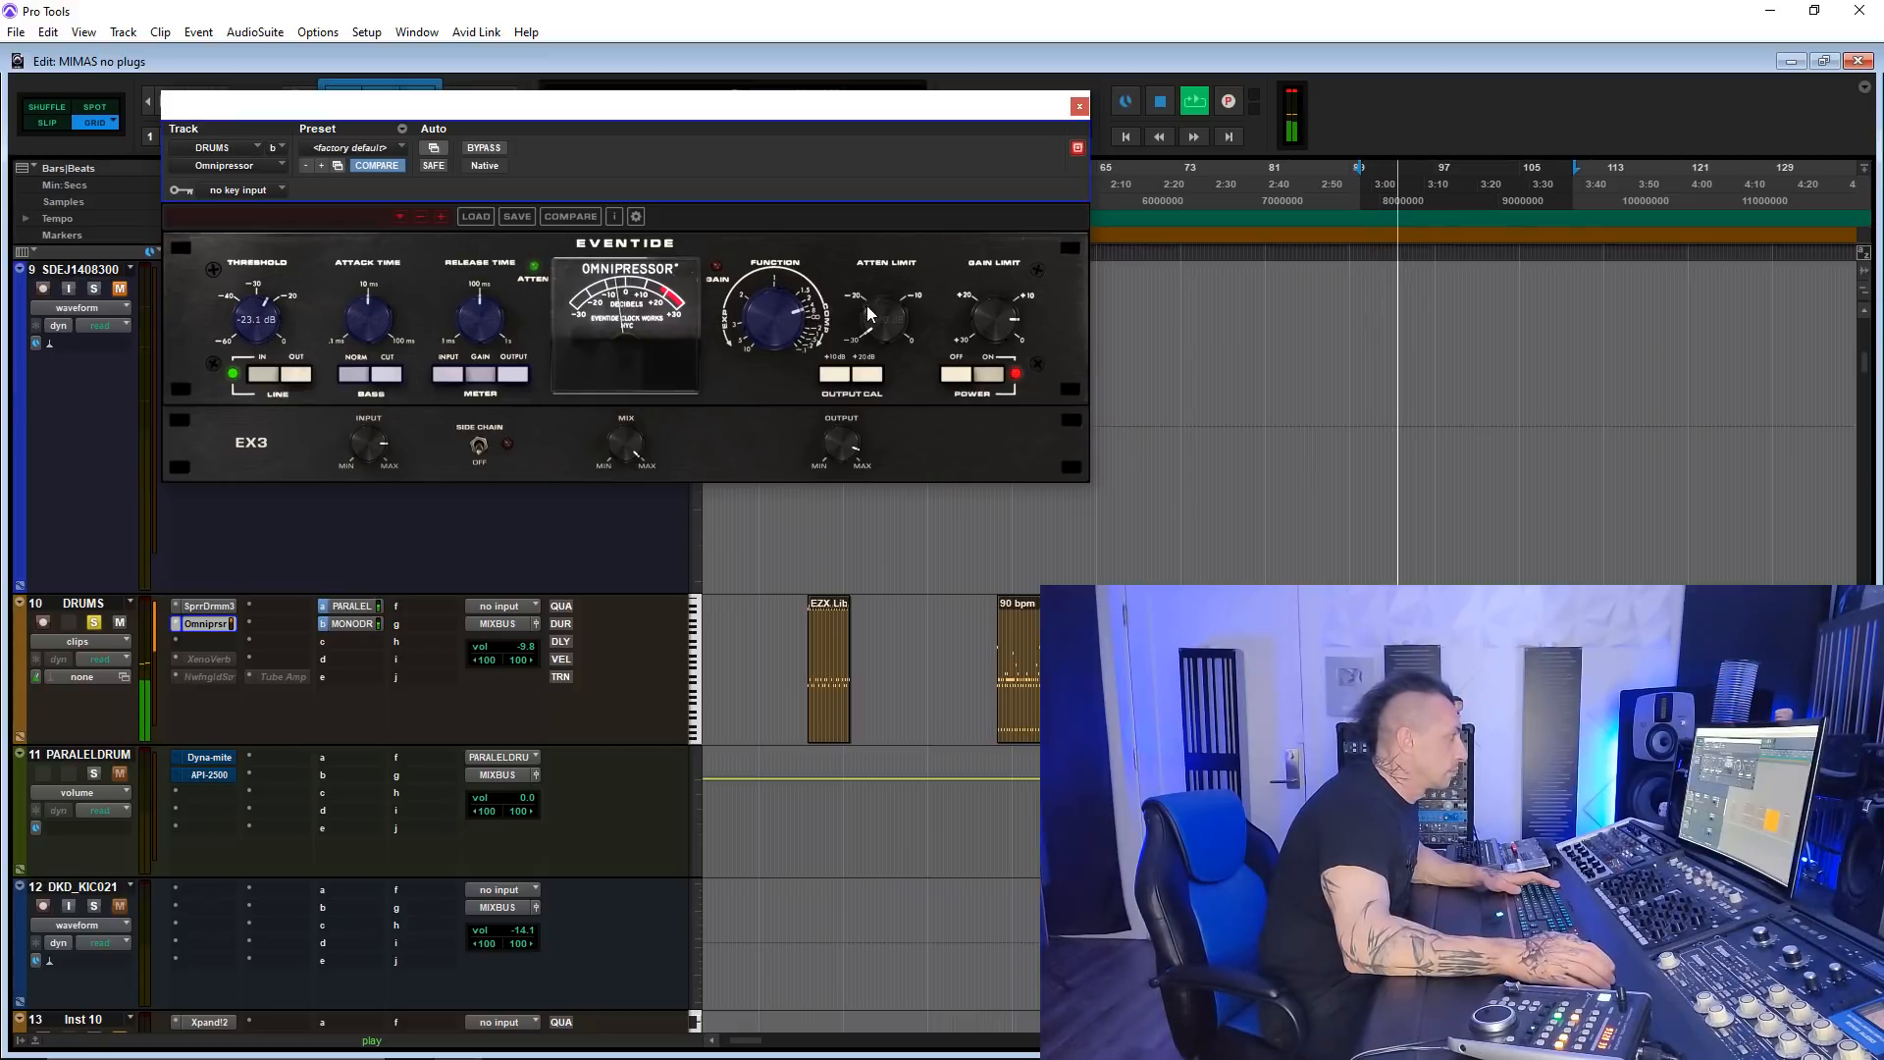
{"action": "left_click_drag", "start_coordinate": [484, 328], "coordinate": [481, 365]}
{"action": "left_click_drag", "start_coordinate": [344, 327], "coordinate": [369, 325]}
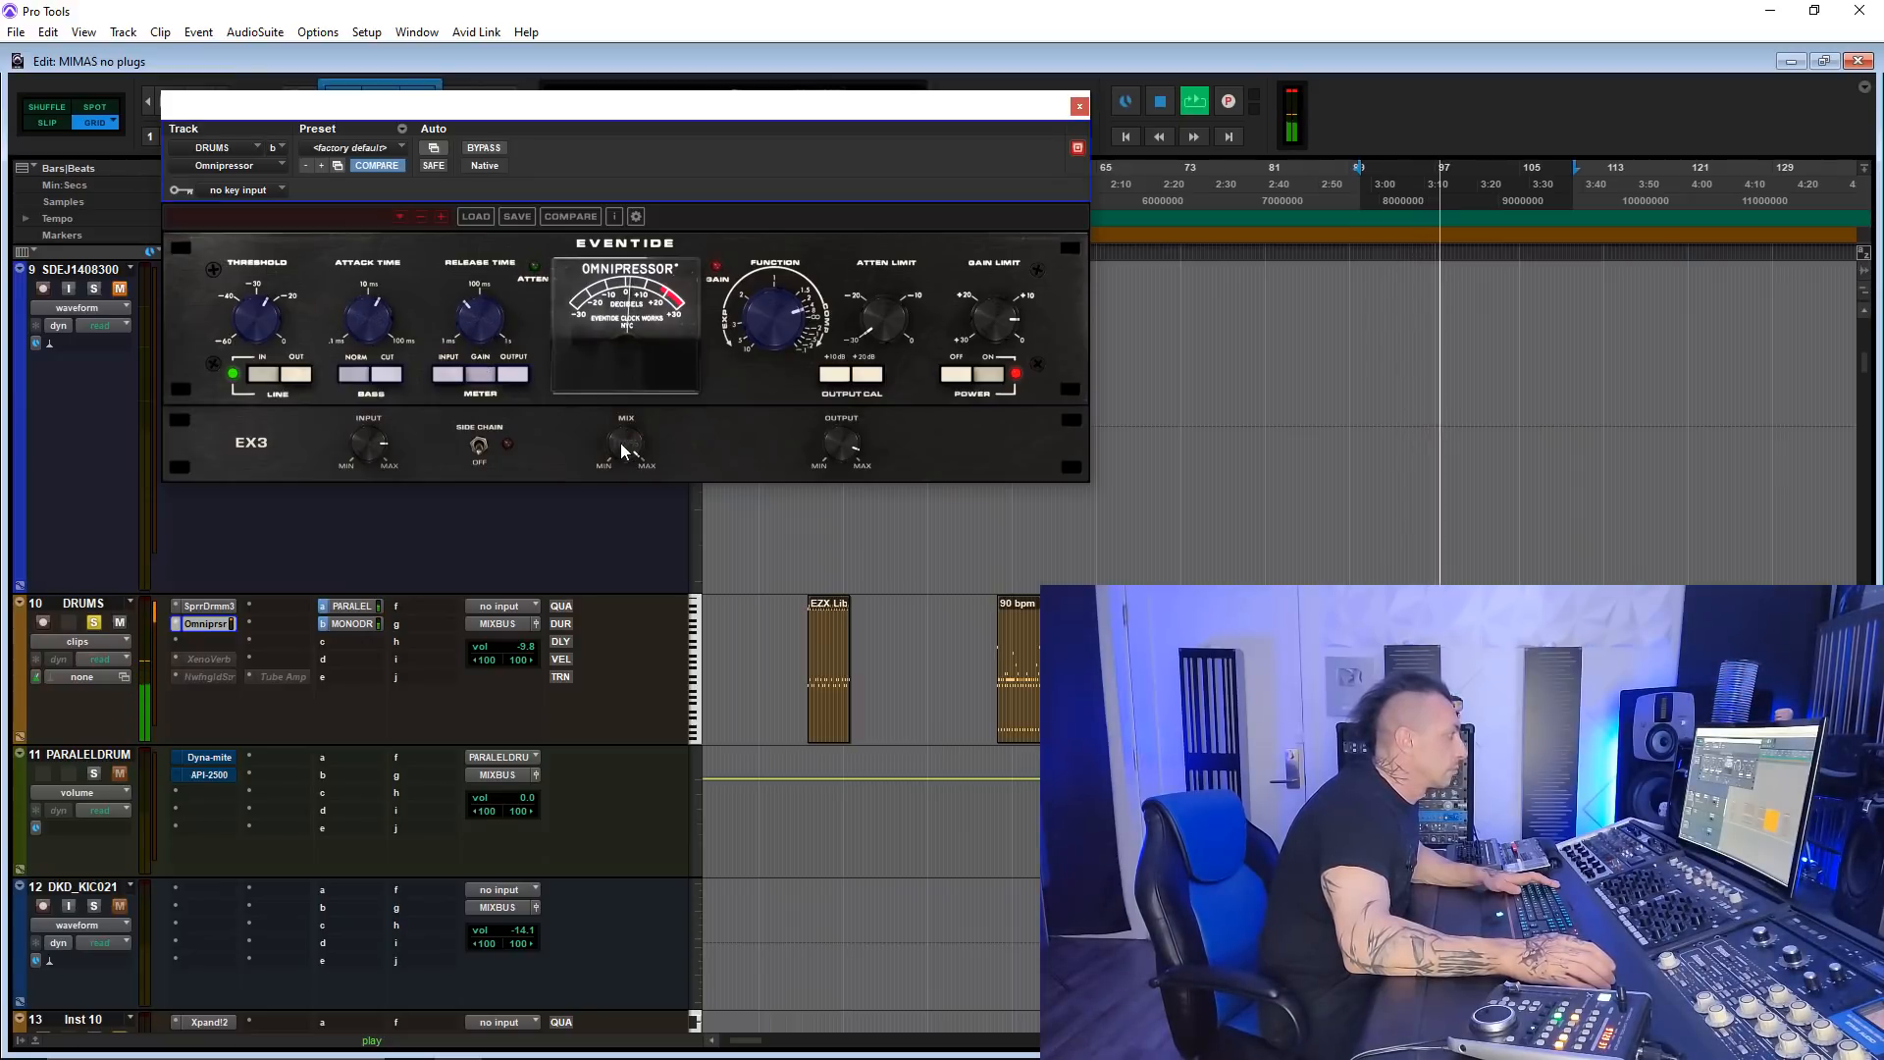
{"action": "mouse_move", "coordinate": [844, 443]}
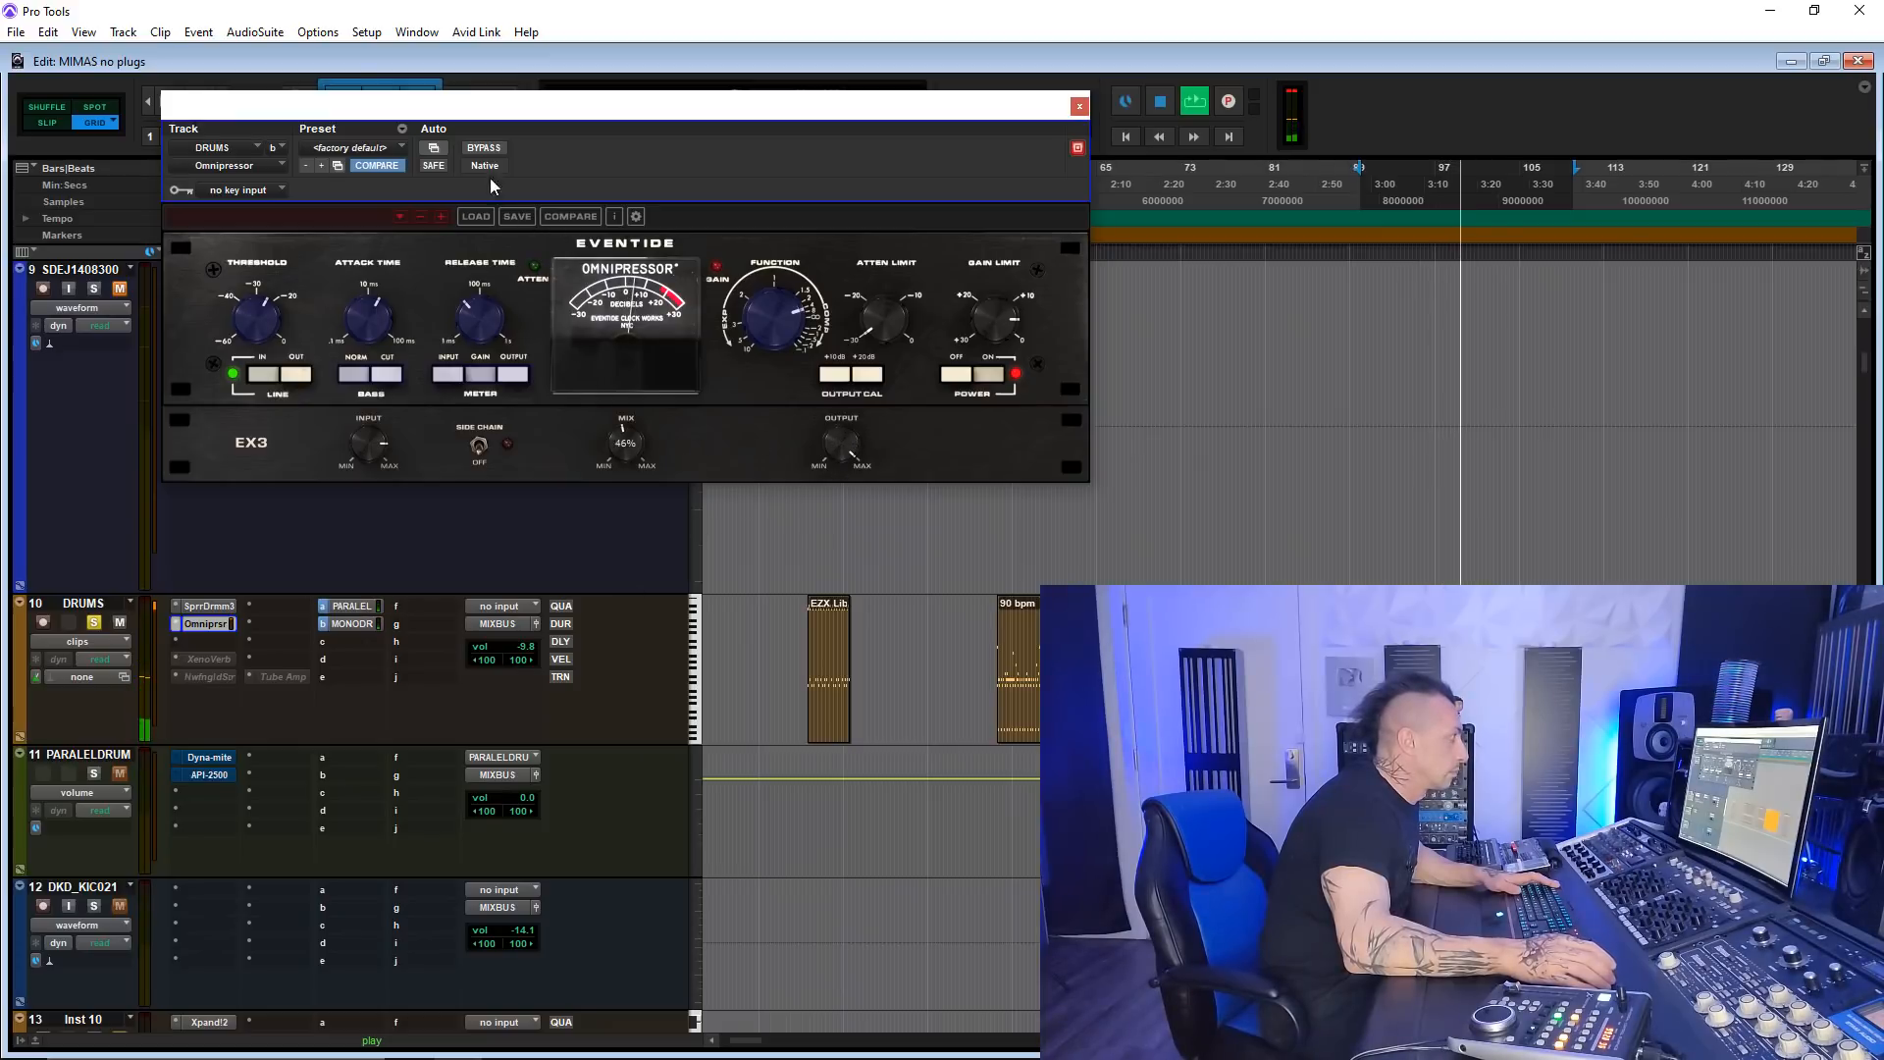
- Compare the drums with Omnipressor bypassed and engaged, and stop playback
{"action": "left_click", "coordinate": [483, 149]}
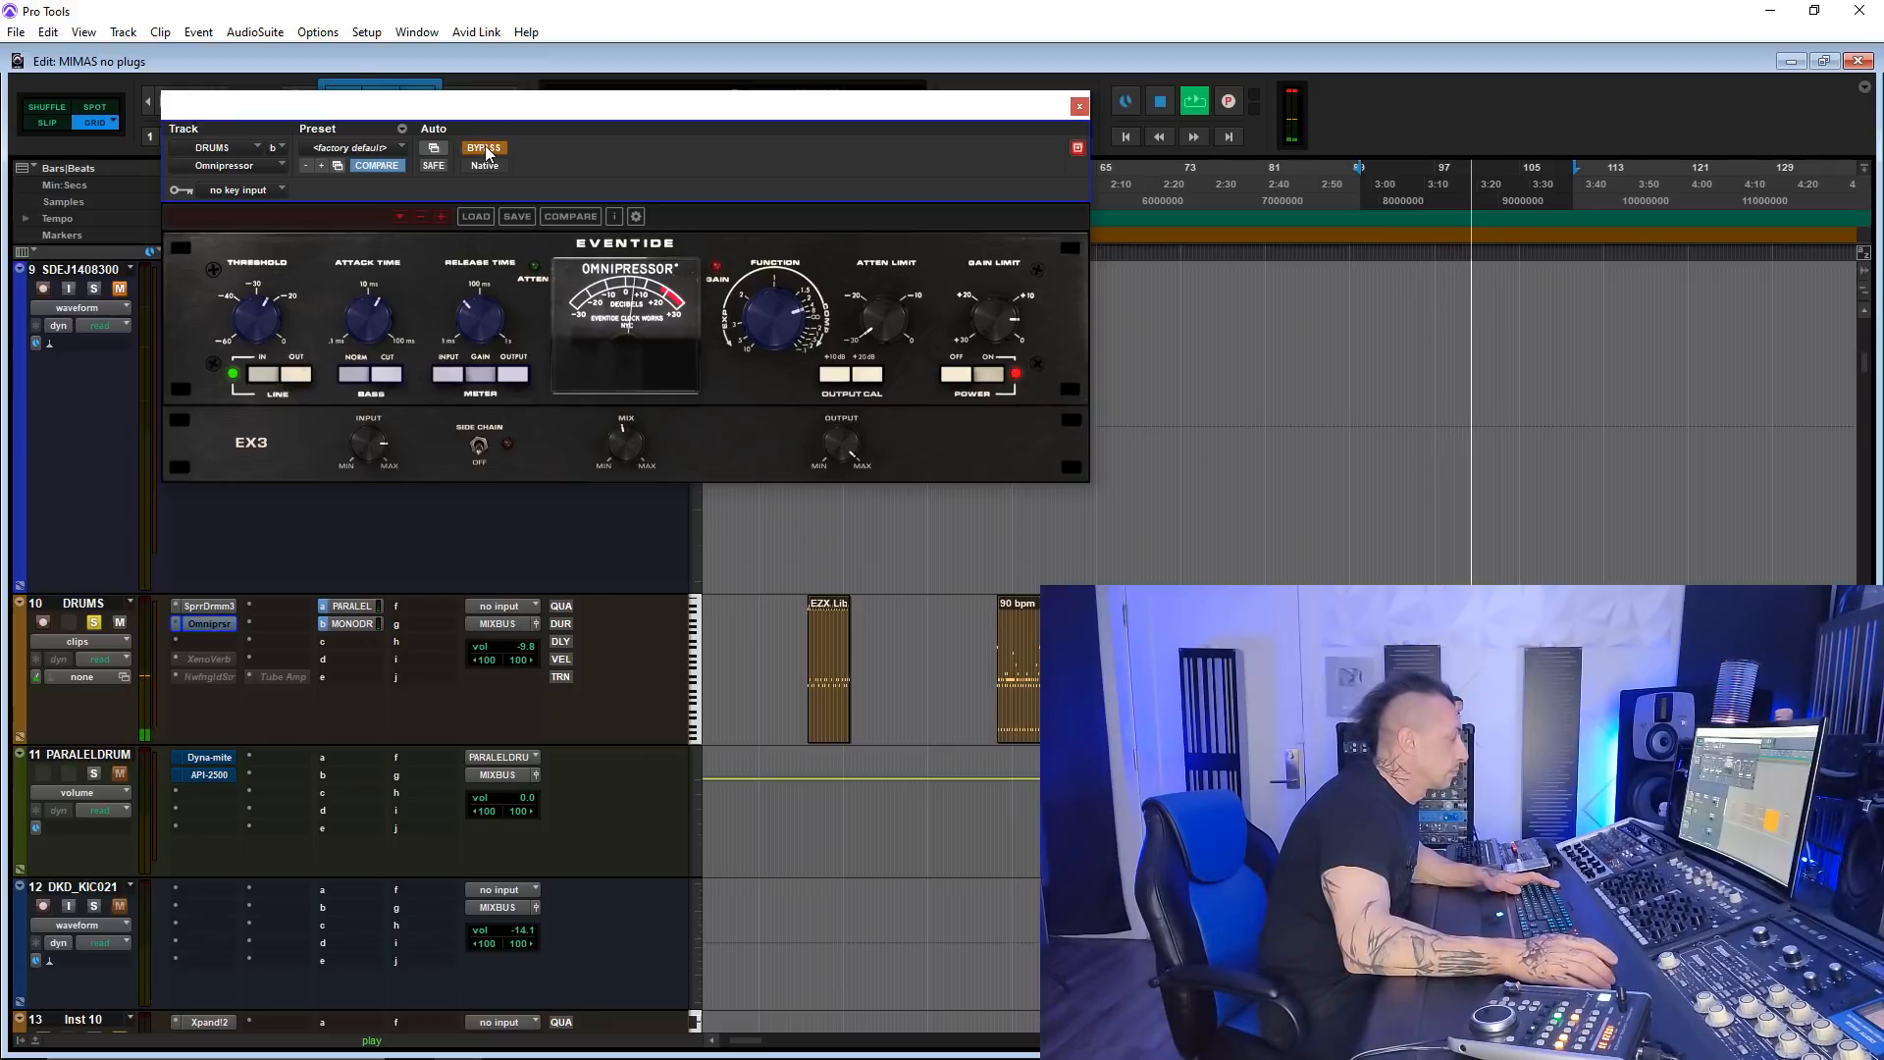
{"action": "left_click", "coordinate": [484, 149]}
{"action": "key", "text": "space"}
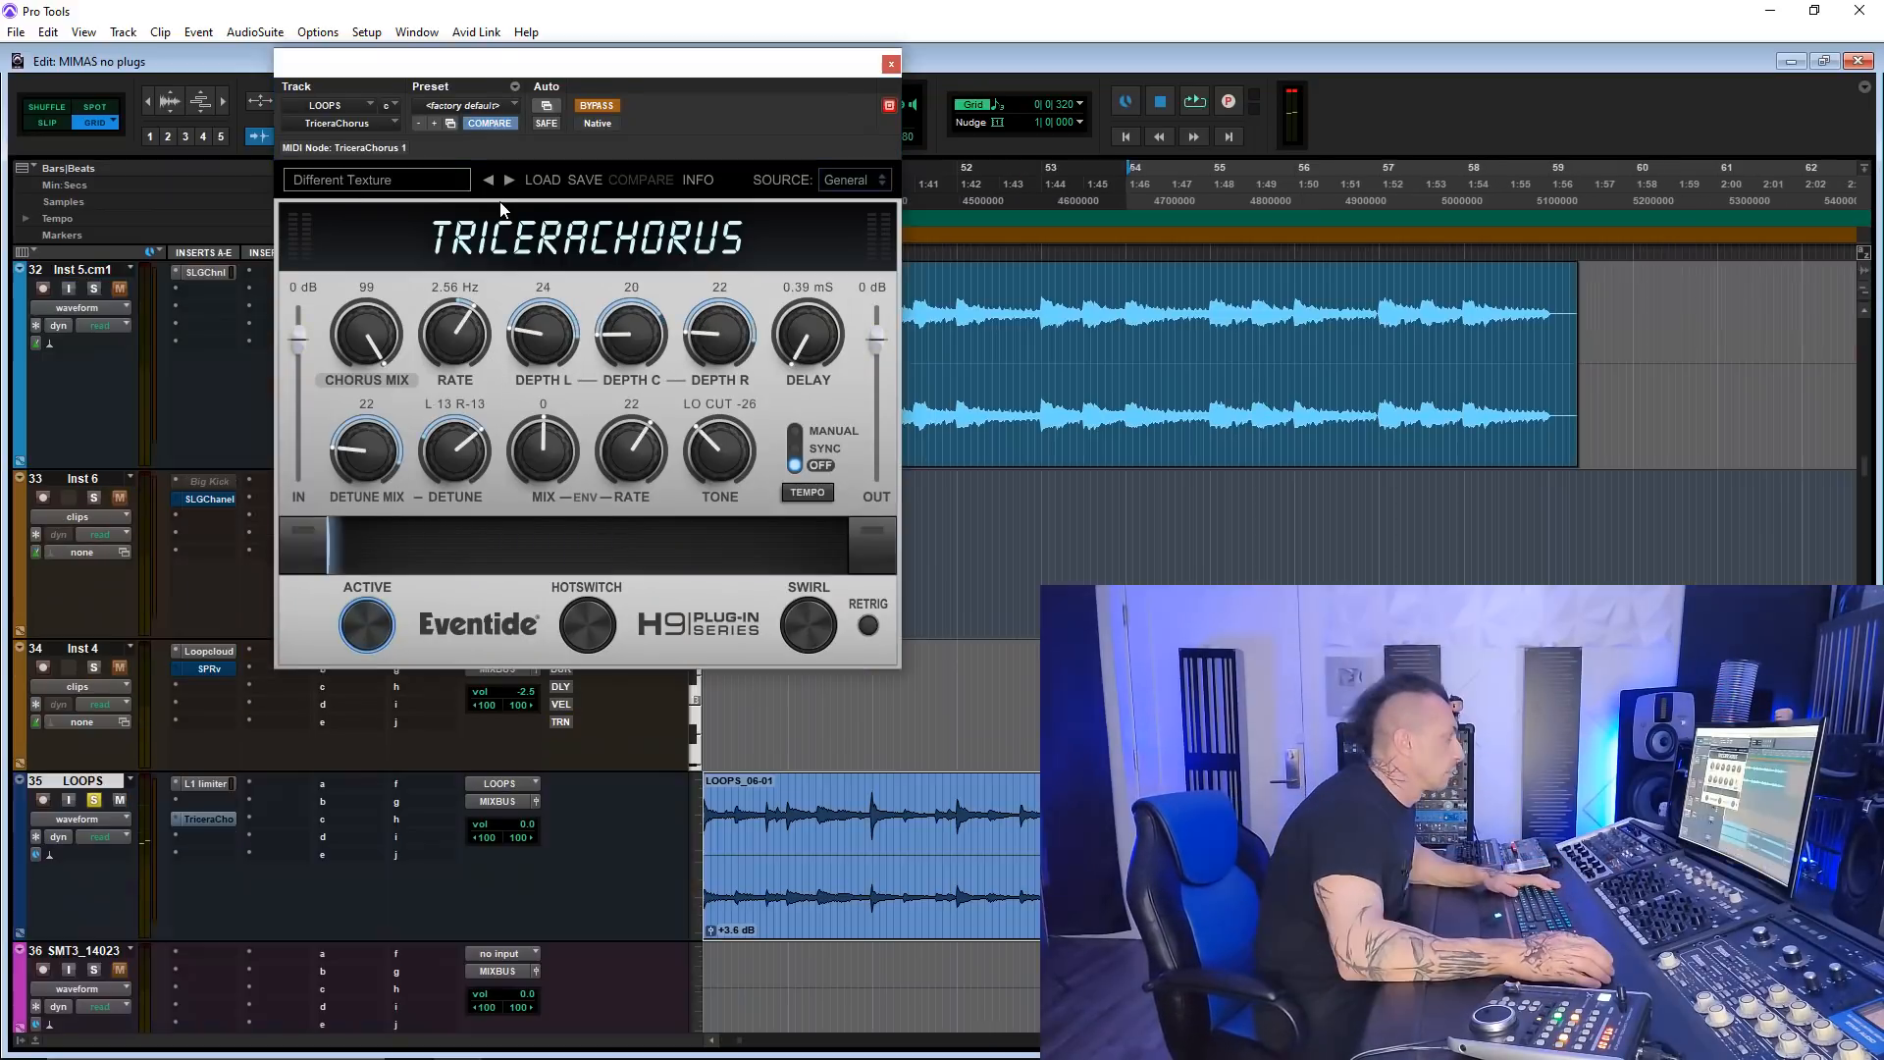
- Engage TriceraChorus on the playing LOOPS track and audition the presets from Slappy Width through Wind Across Pond
{"action": "key", "text": "space"}
{"action": "left_click", "coordinate": [593, 107]}
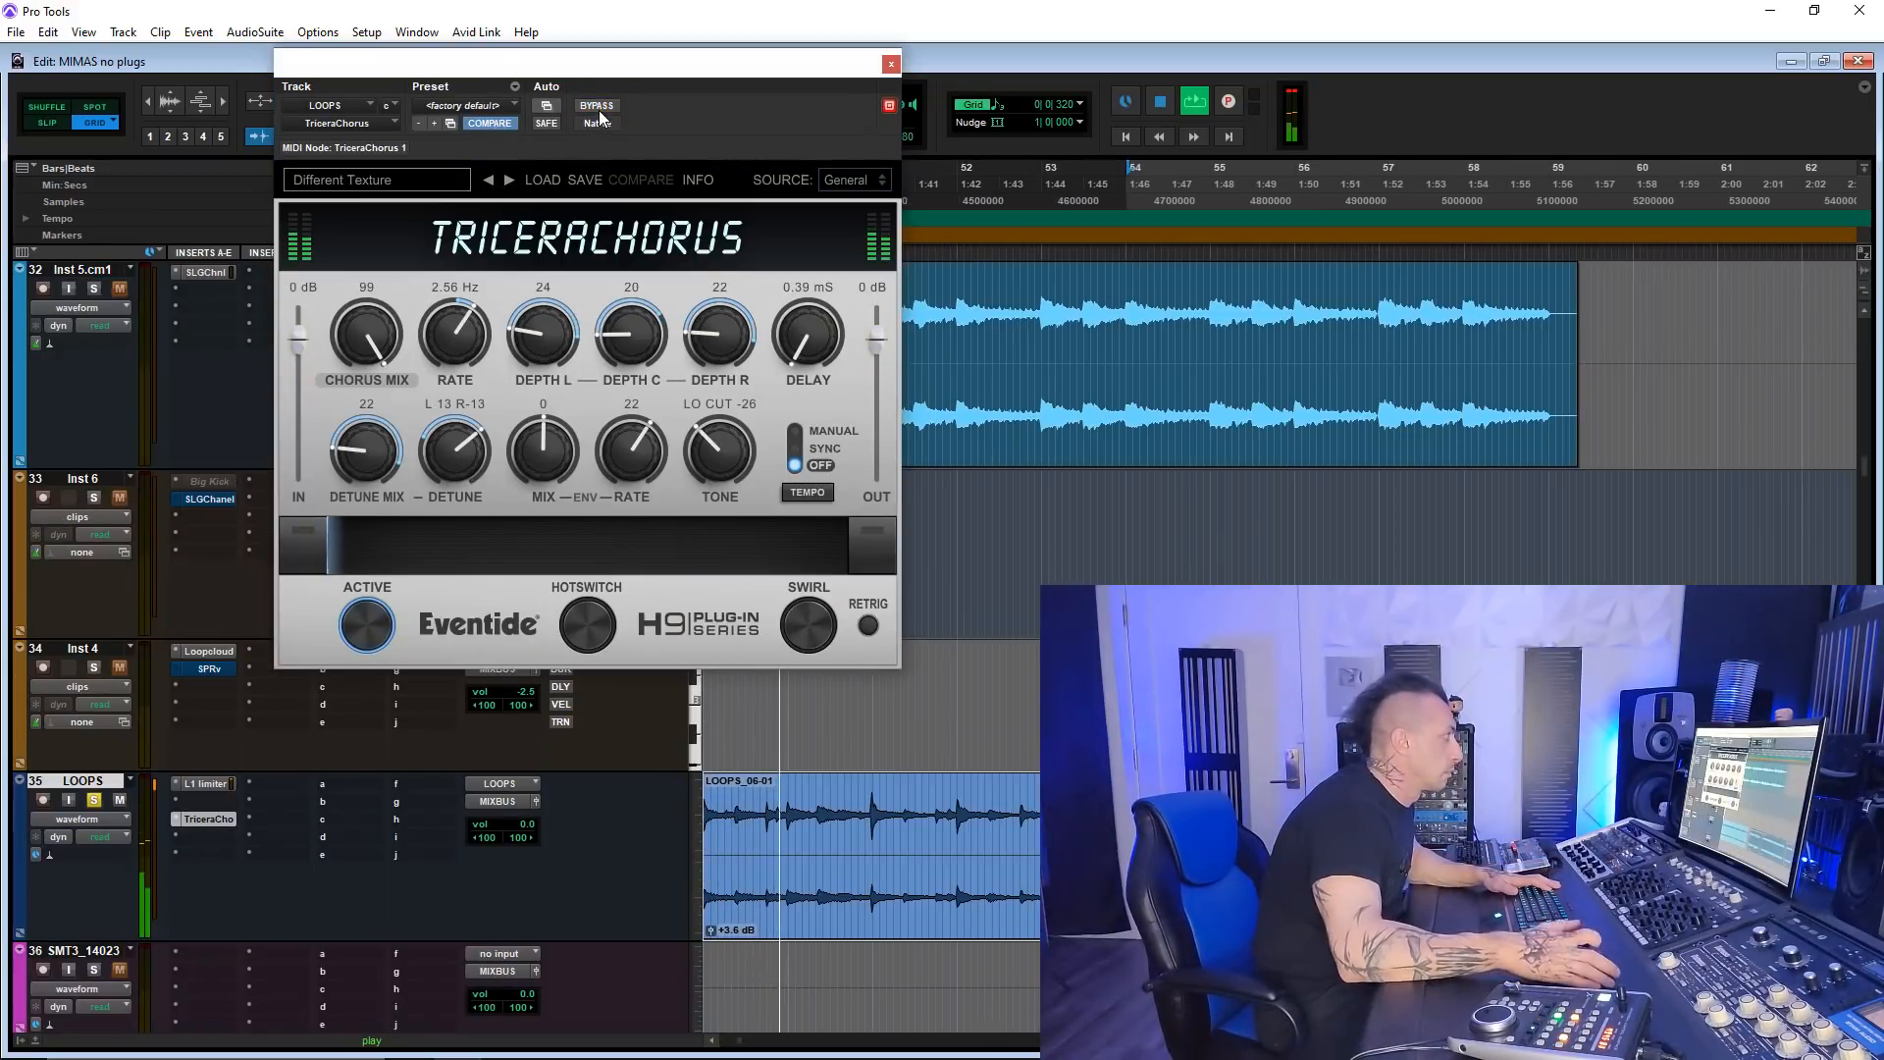
{"action": "left_click", "coordinate": [510, 180]}
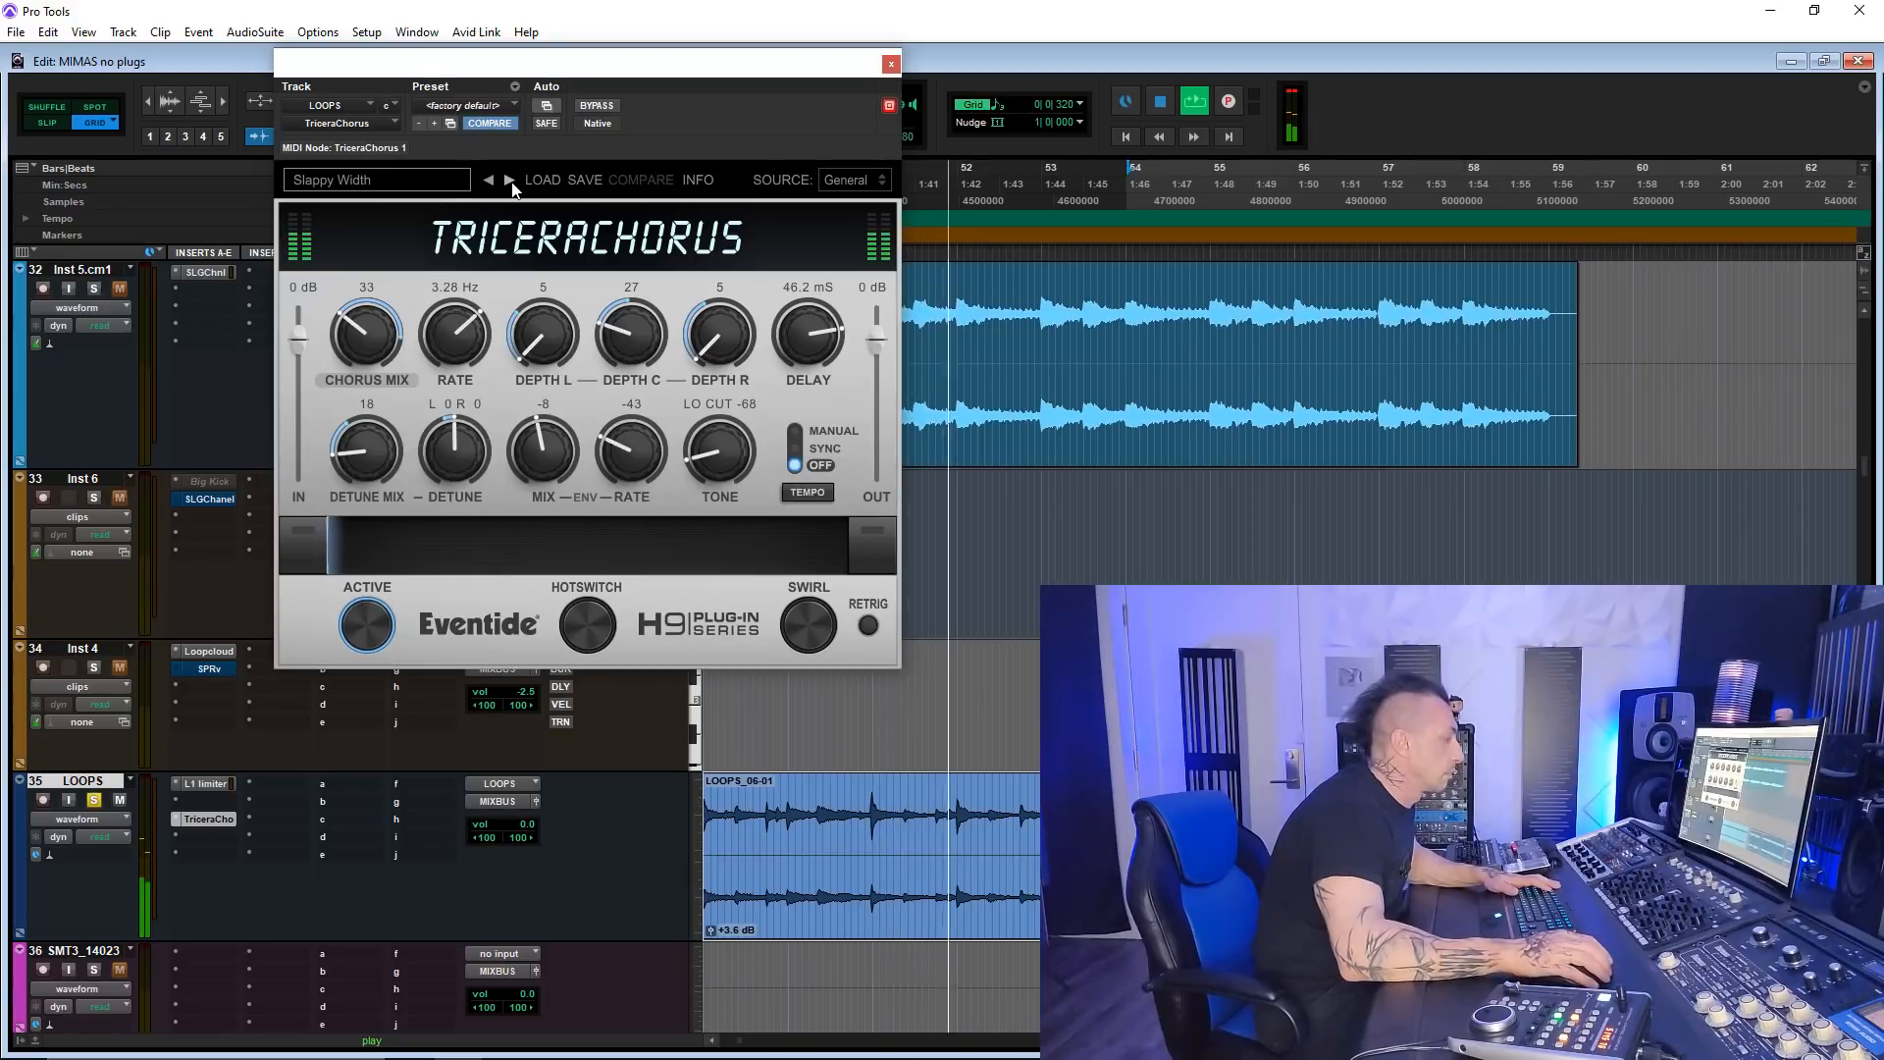
{"action": "left_click", "coordinate": [509, 180]}
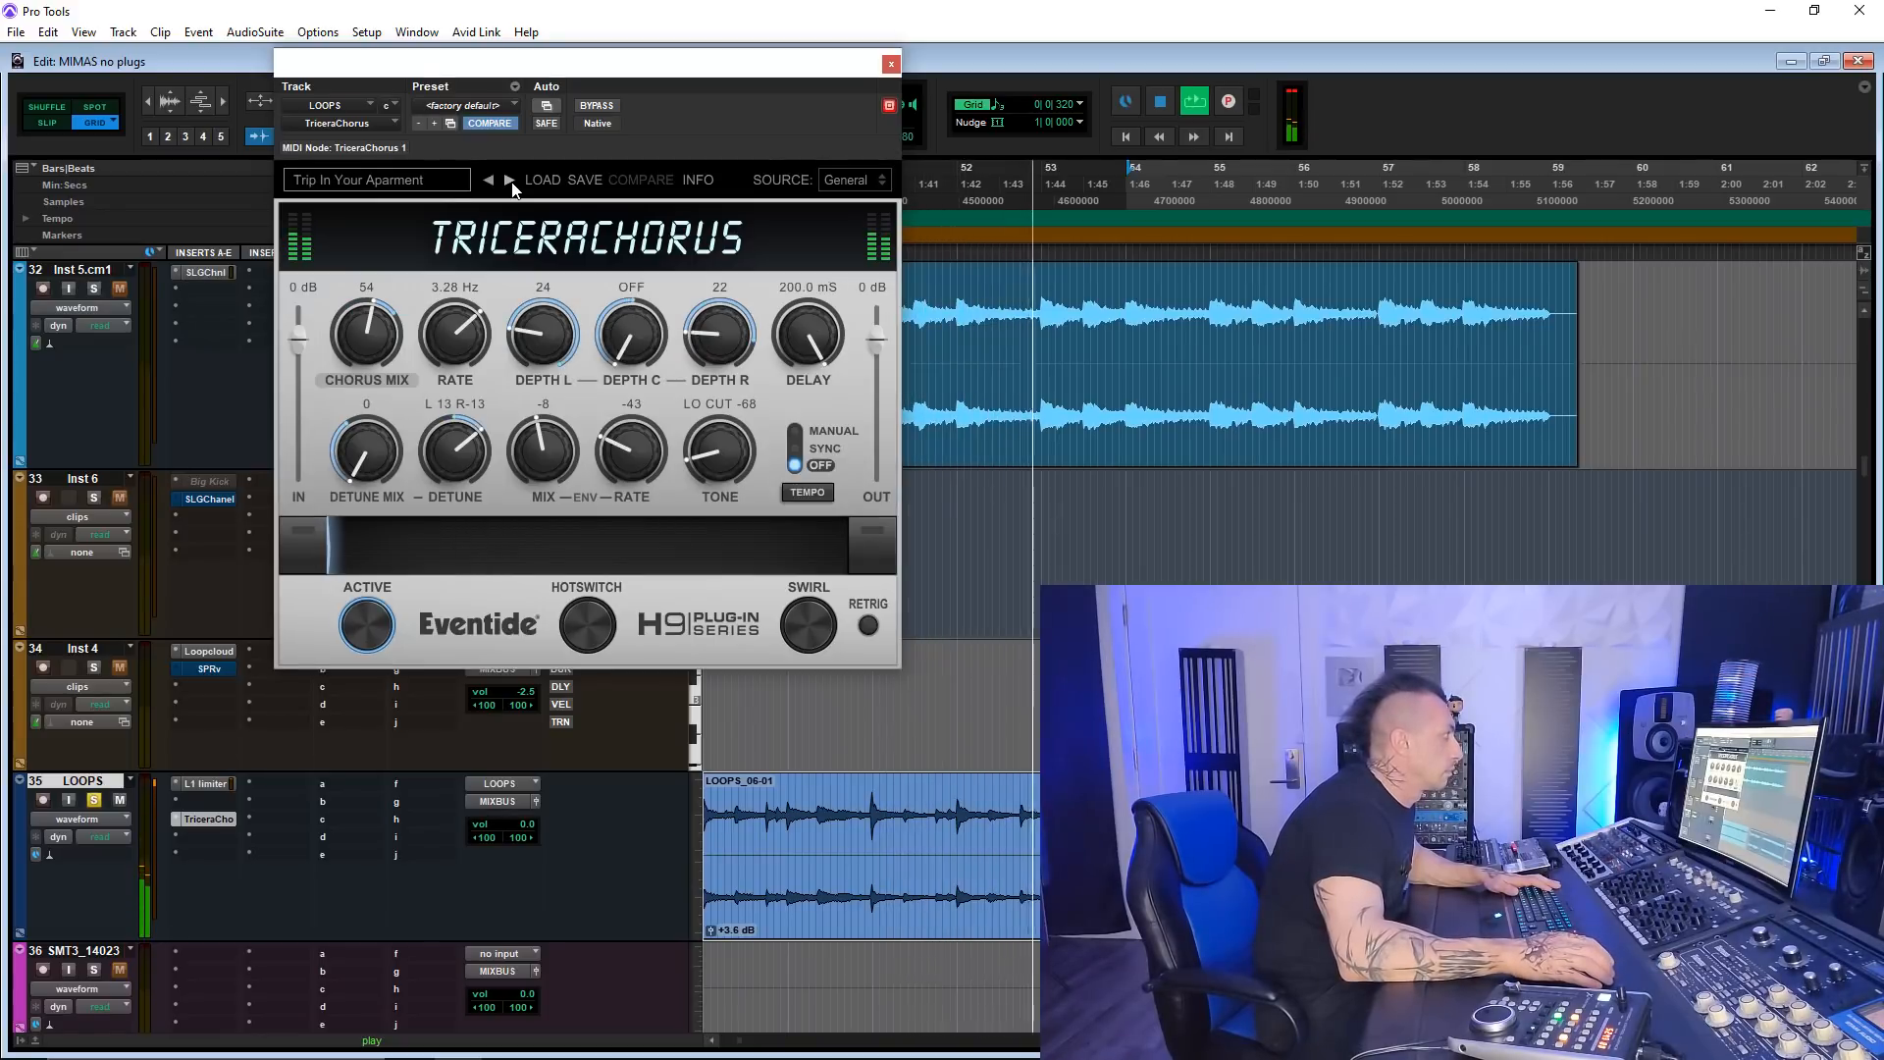
{"action": "left_click", "coordinate": [509, 180]}
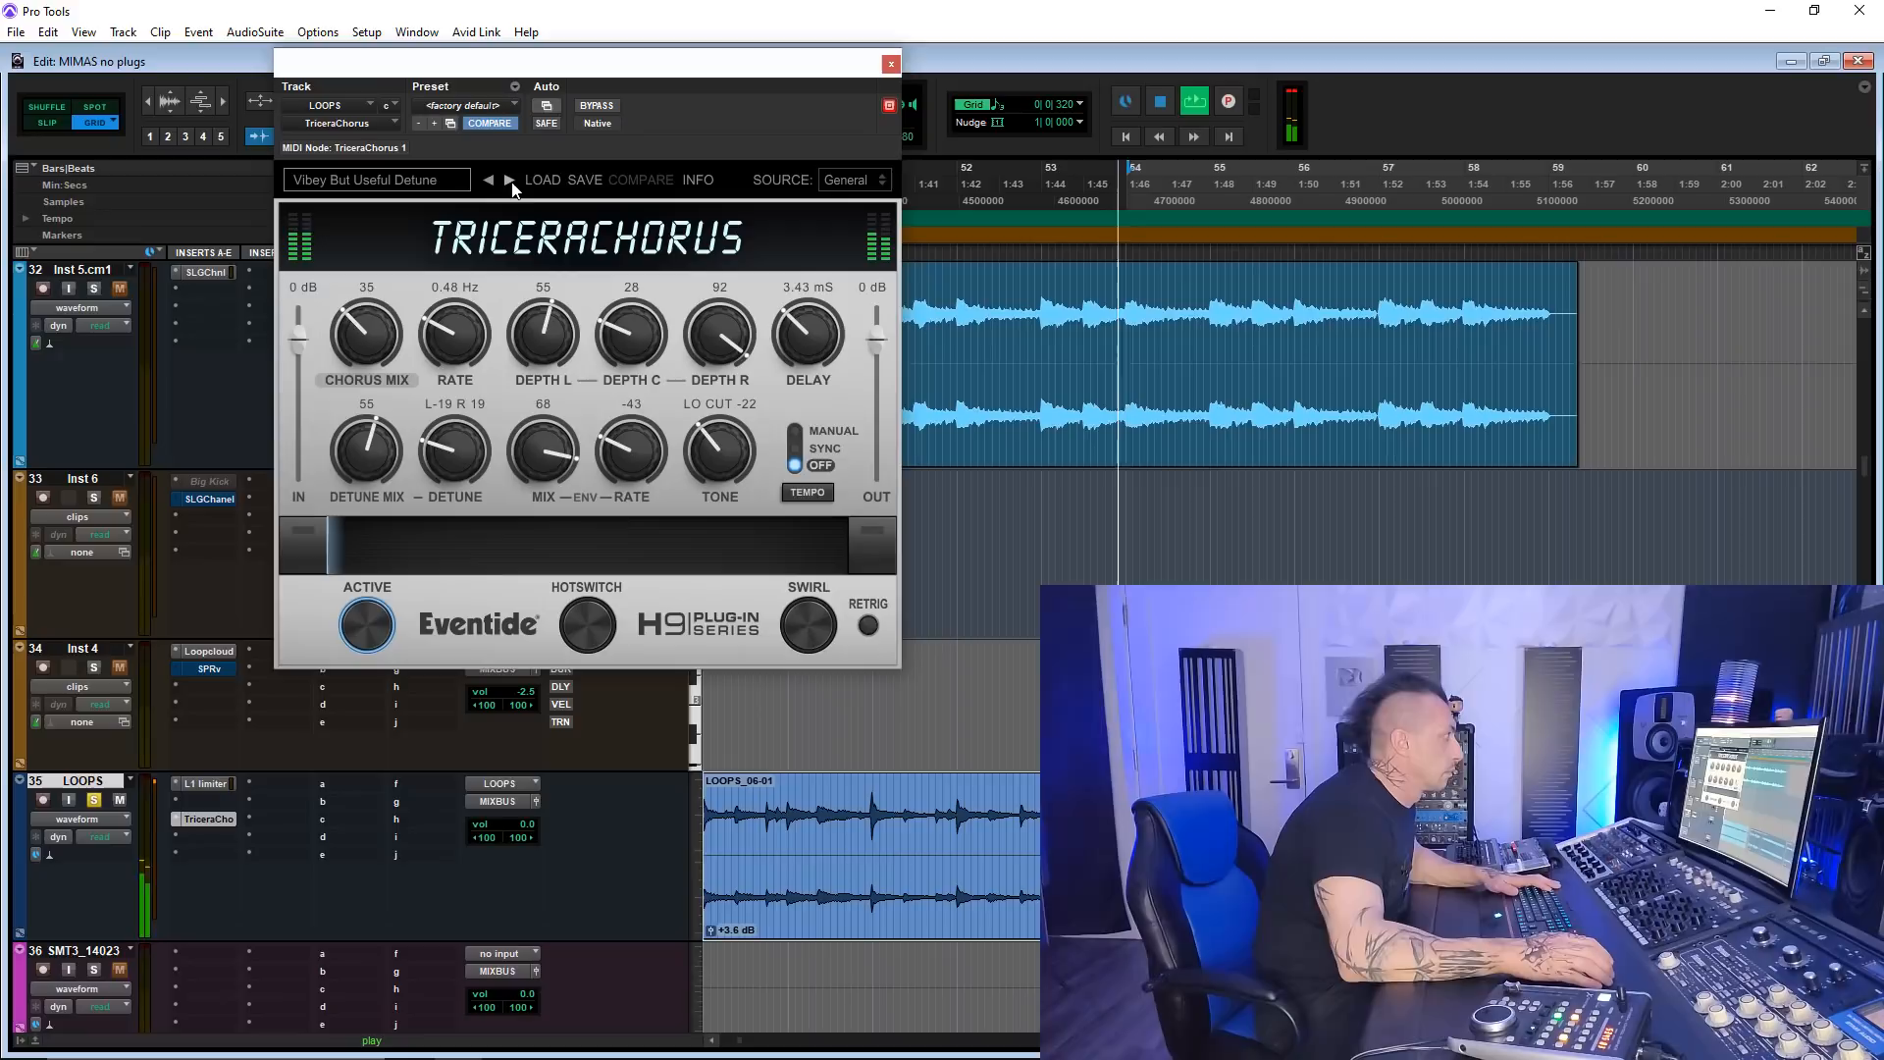
{"action": "left_click", "coordinate": [509, 181]}
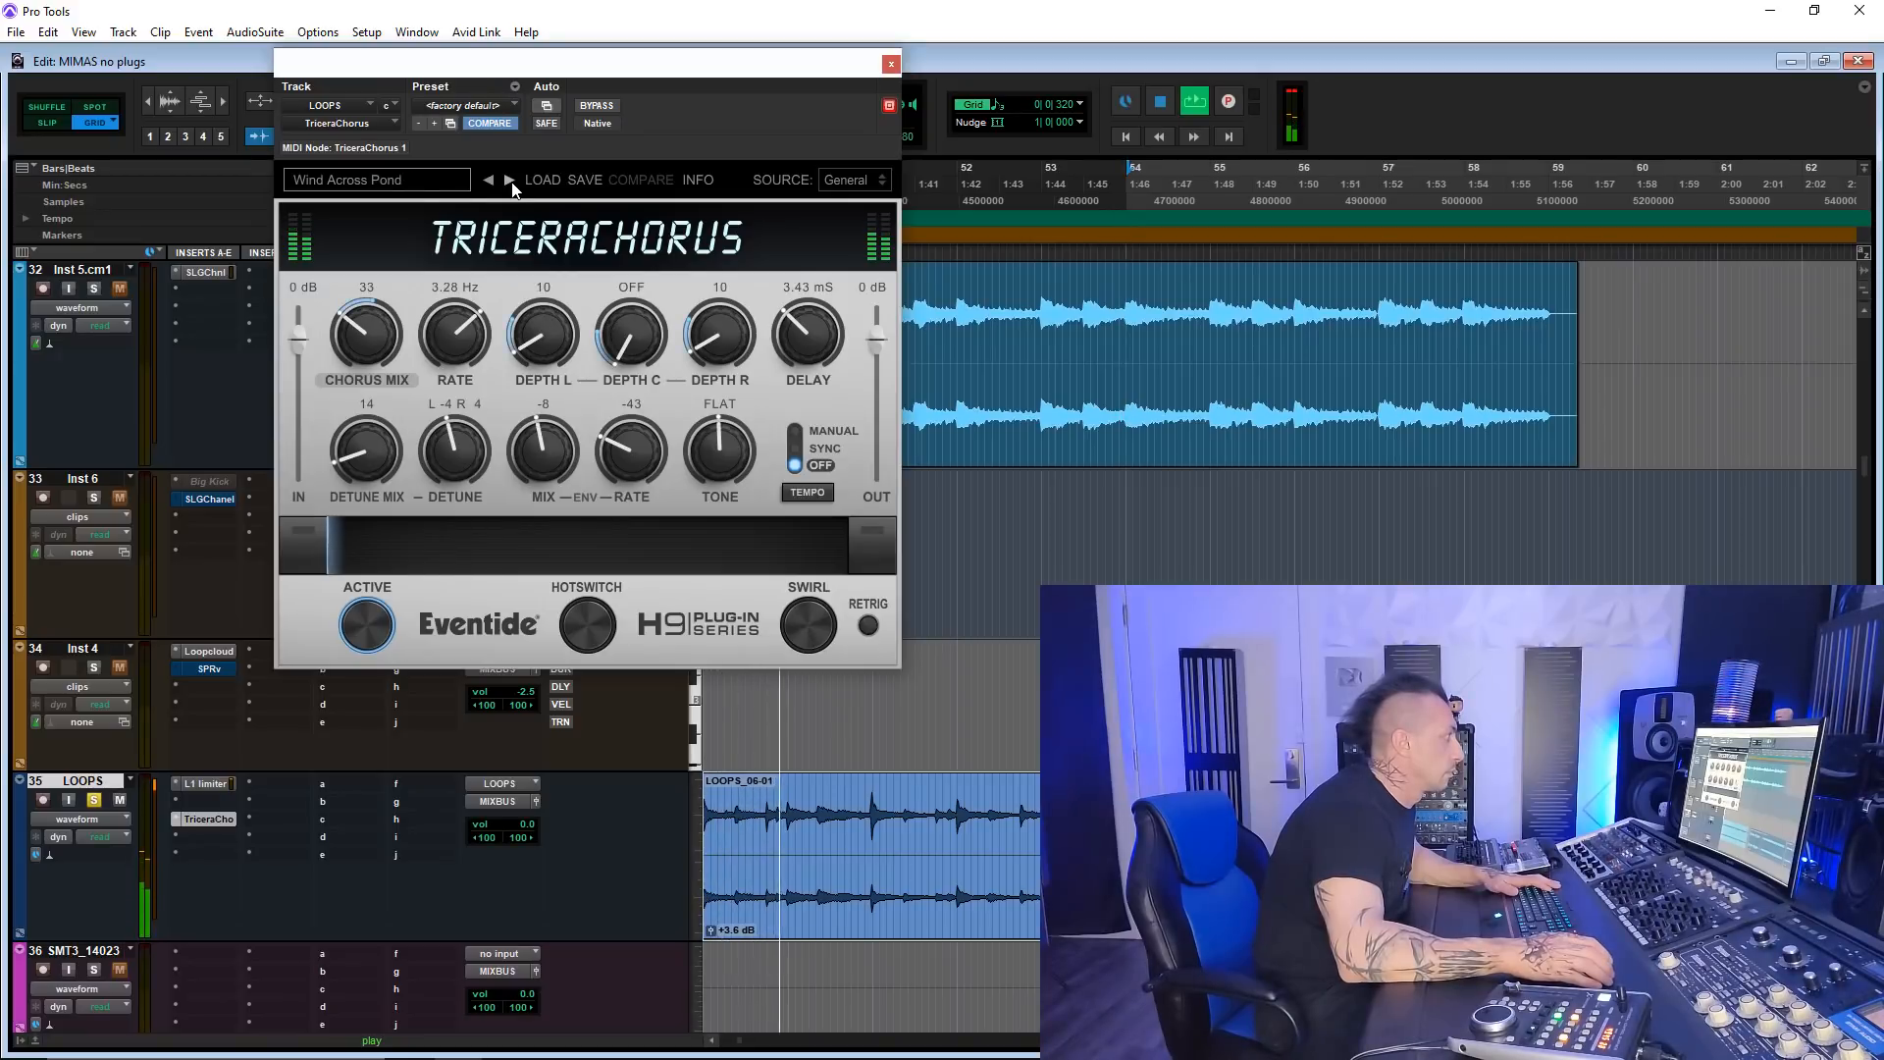
- Audition the Broken Piano and CEO presets in TriceraChorus and stop playback
{"action": "left_click", "coordinate": [509, 181]}
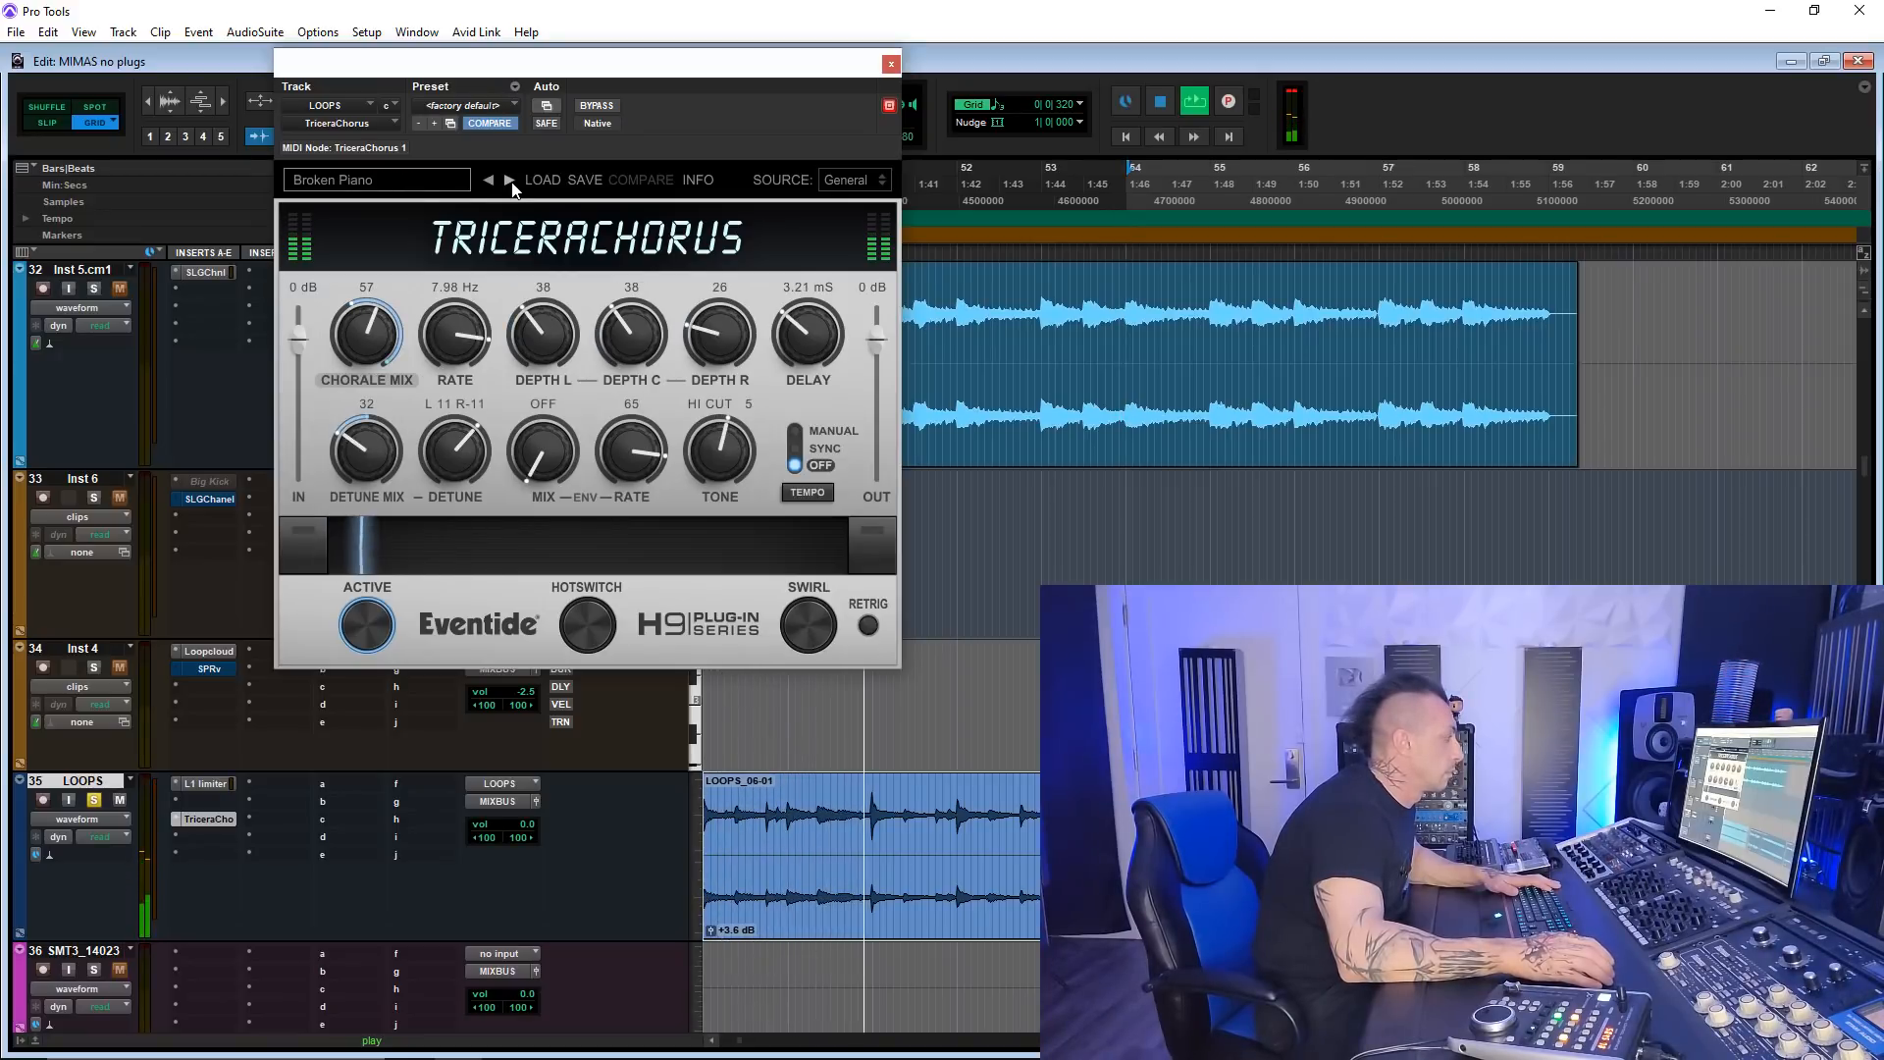
{"action": "key", "text": "space"}
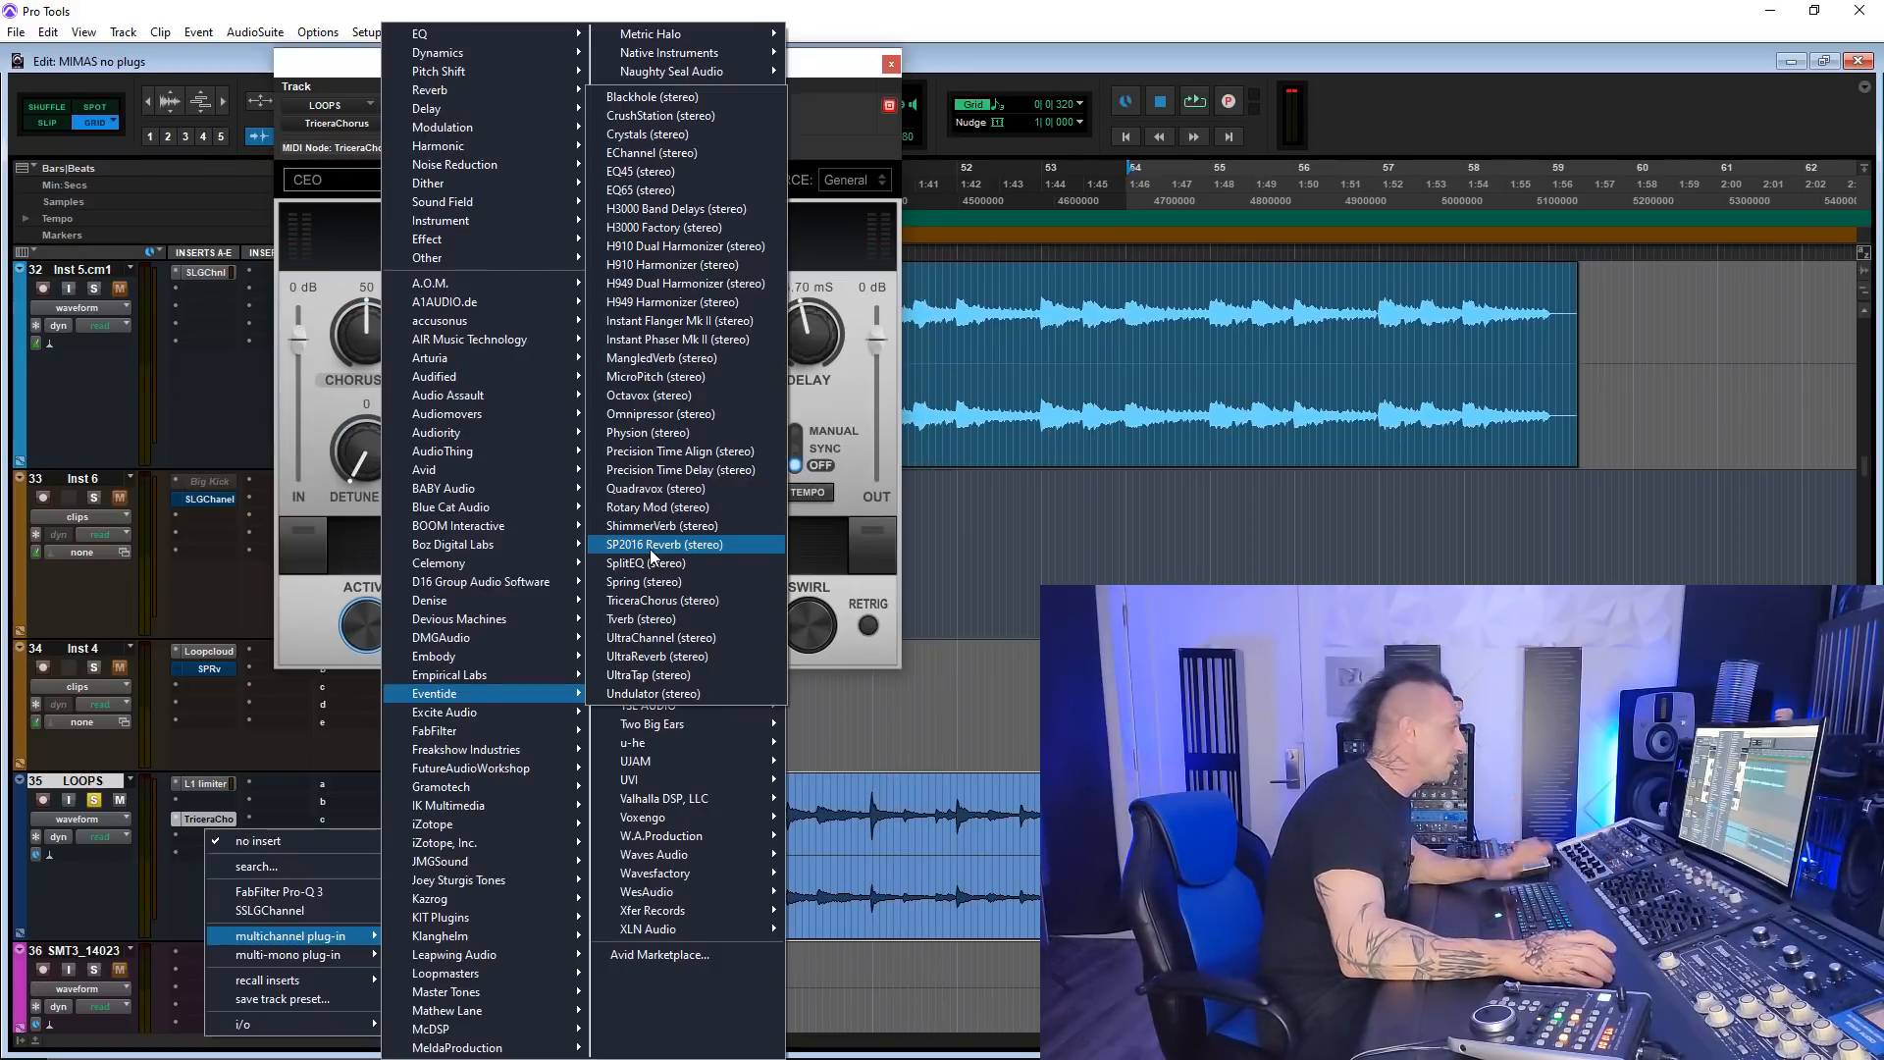
- Insert a stereo SP2016 Reverb after TriceraChorus on the LOOPS track, reduce the chorus mix to 27, and set the reverb mix to 53%
{"action": "left_click", "coordinate": [650, 550]}
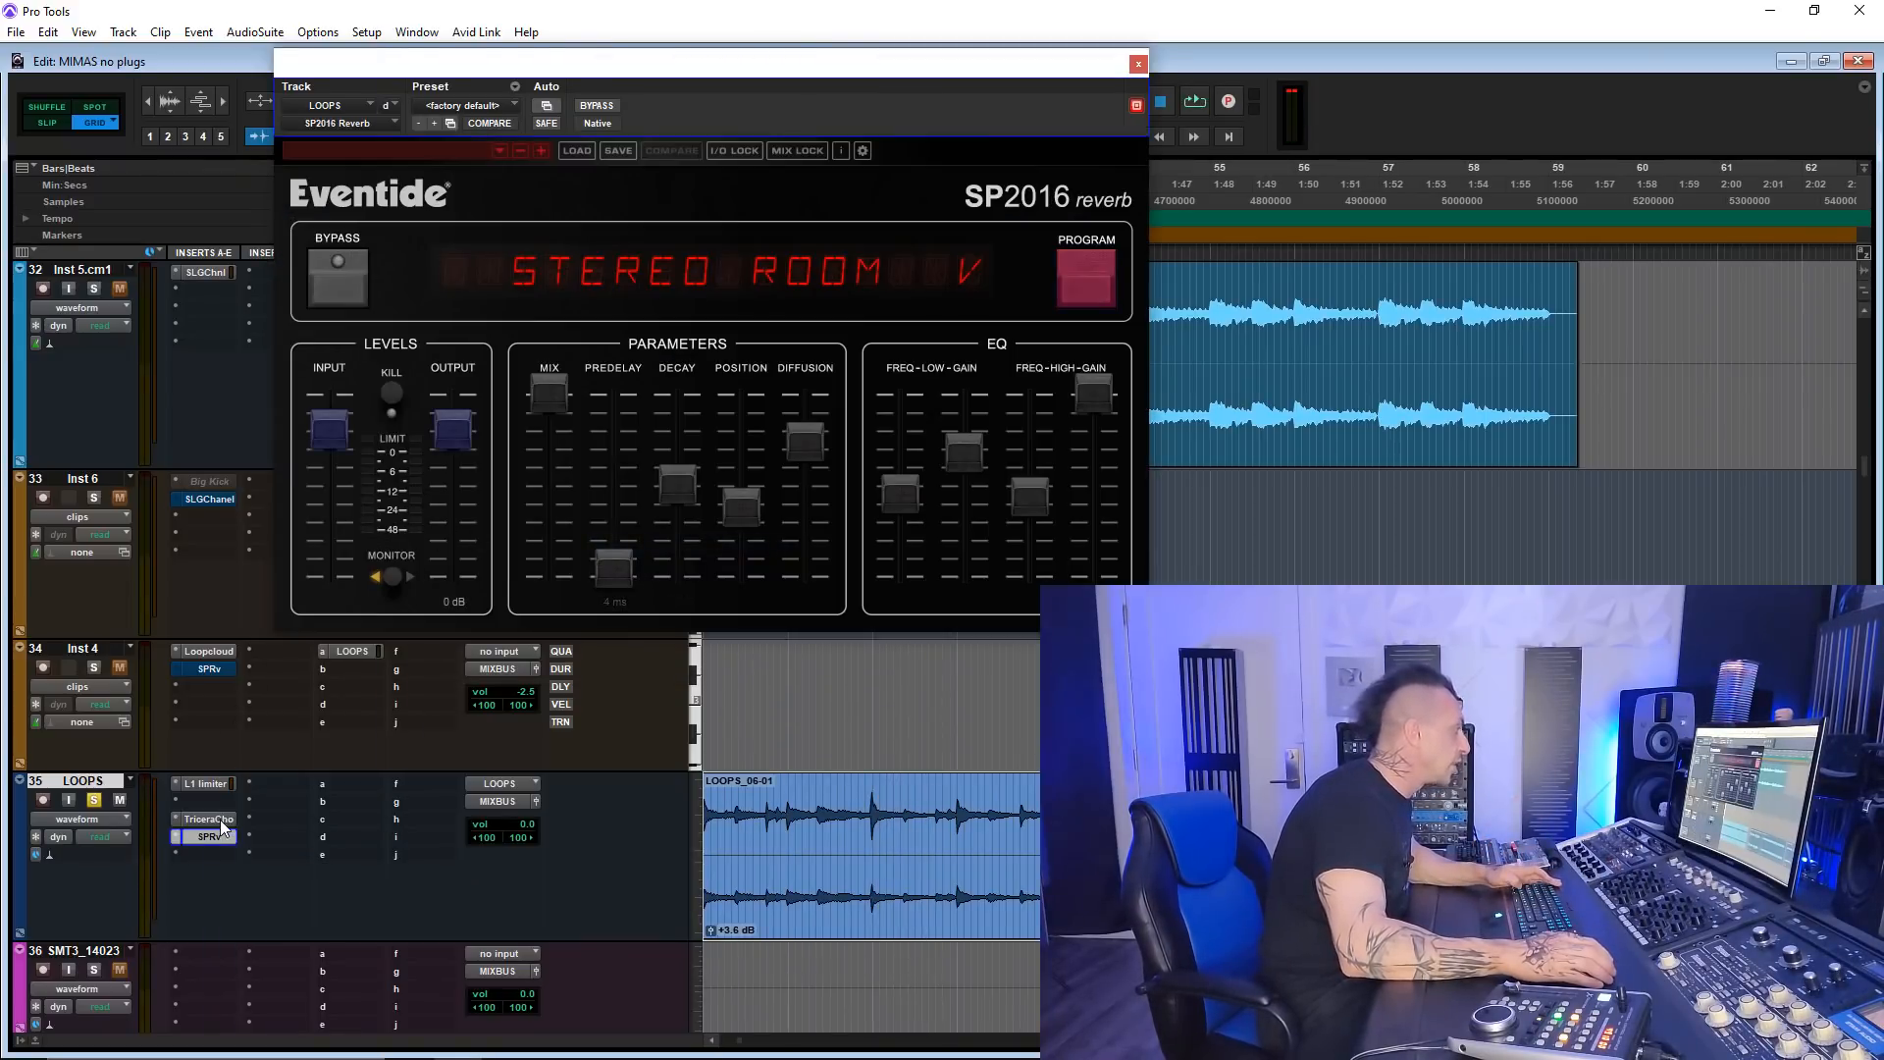
{"action": "left_click", "coordinate": [209, 819]}
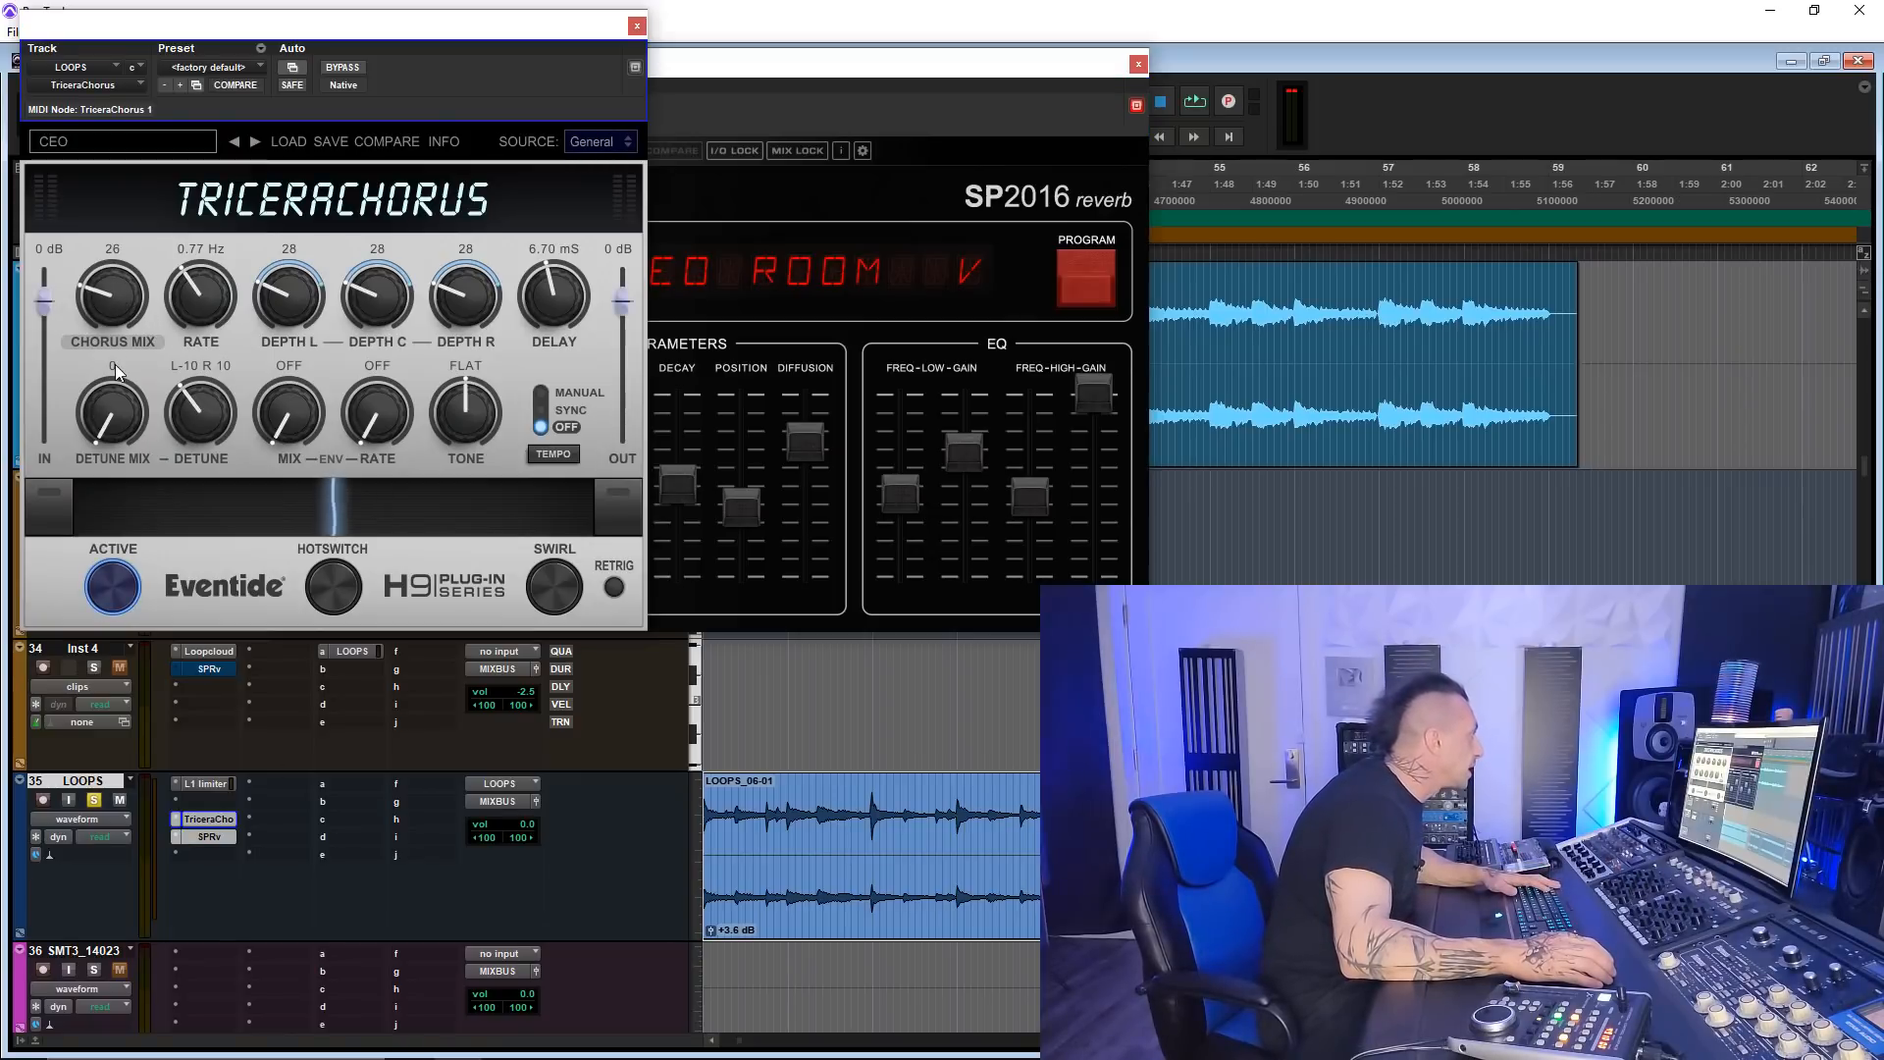
{"action": "left_click_drag", "start_coordinate": [757, 61], "coordinate": [783, 10]}
{"action": "left_click_drag", "start_coordinate": [583, 349], "coordinate": [581, 445]}
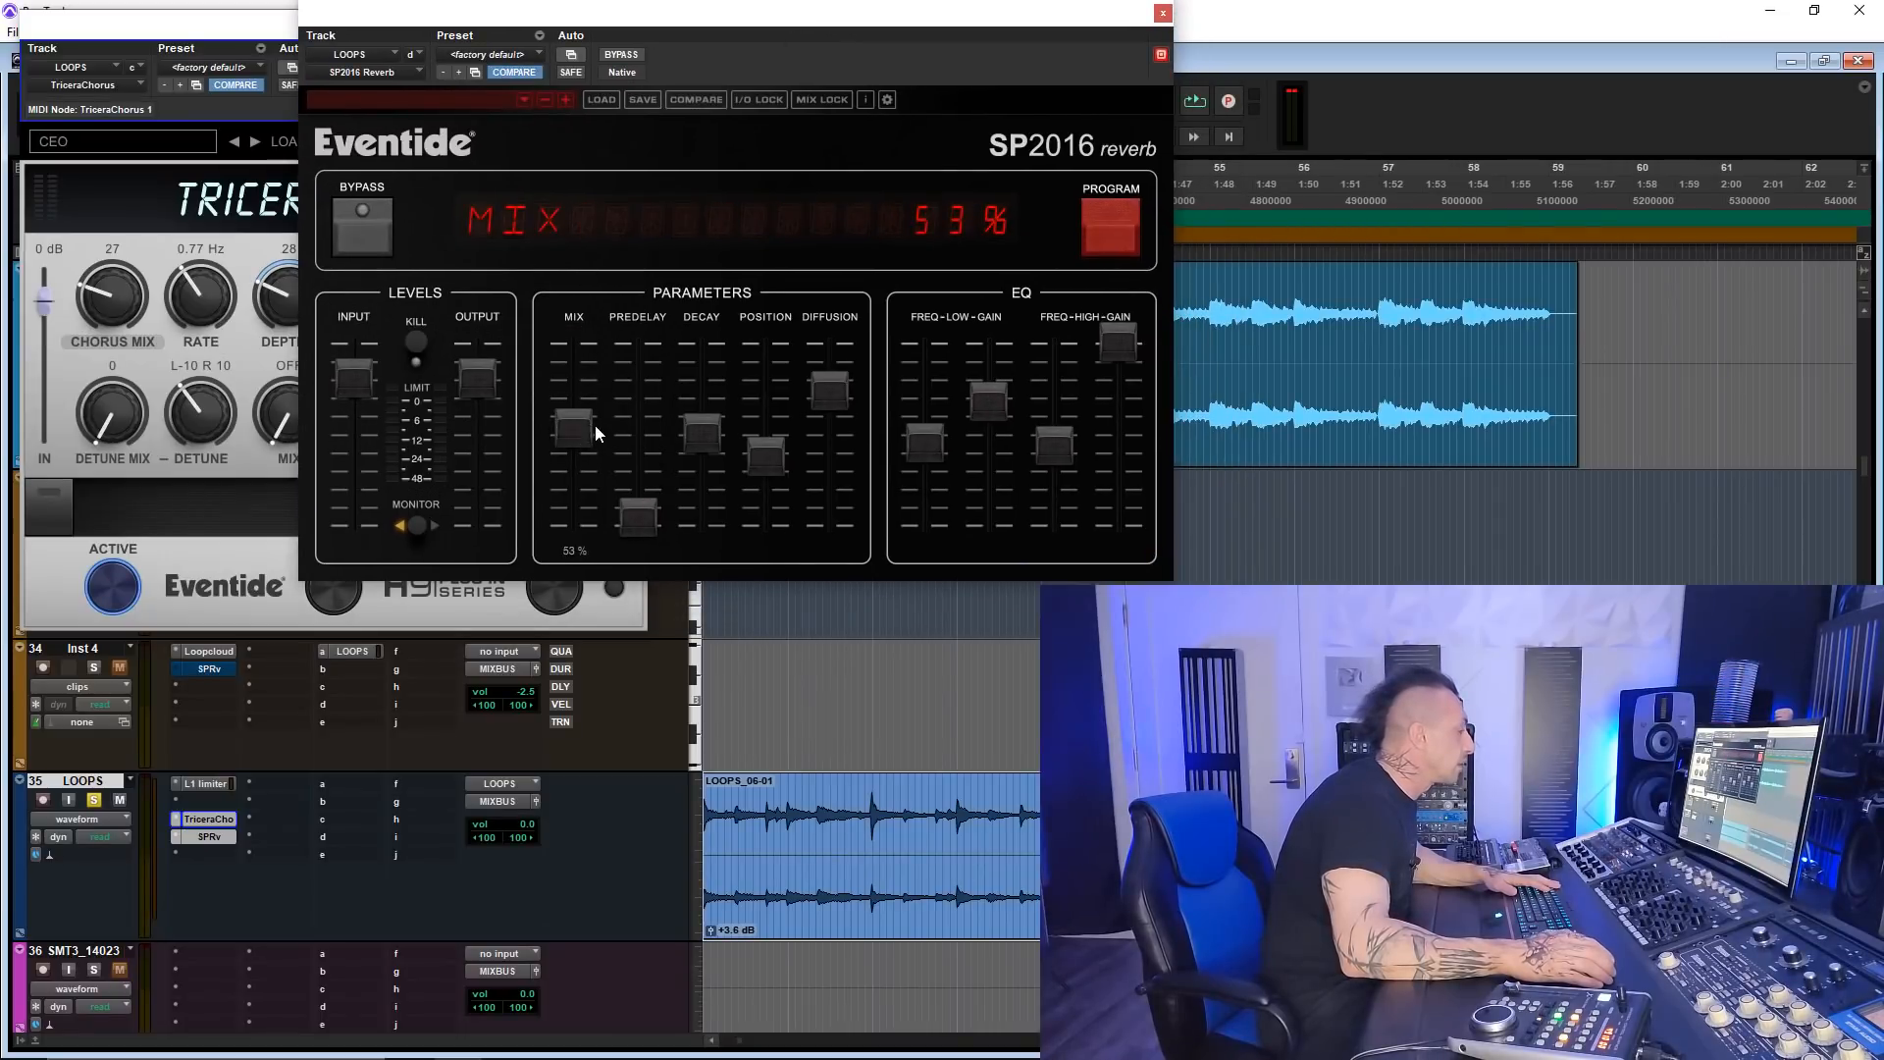
- Play the LOOPS track while lowering the SP2016 Reverb mix to 39% and the TriceraChorus chorus mix to 13
{"action": "key", "text": "space"}
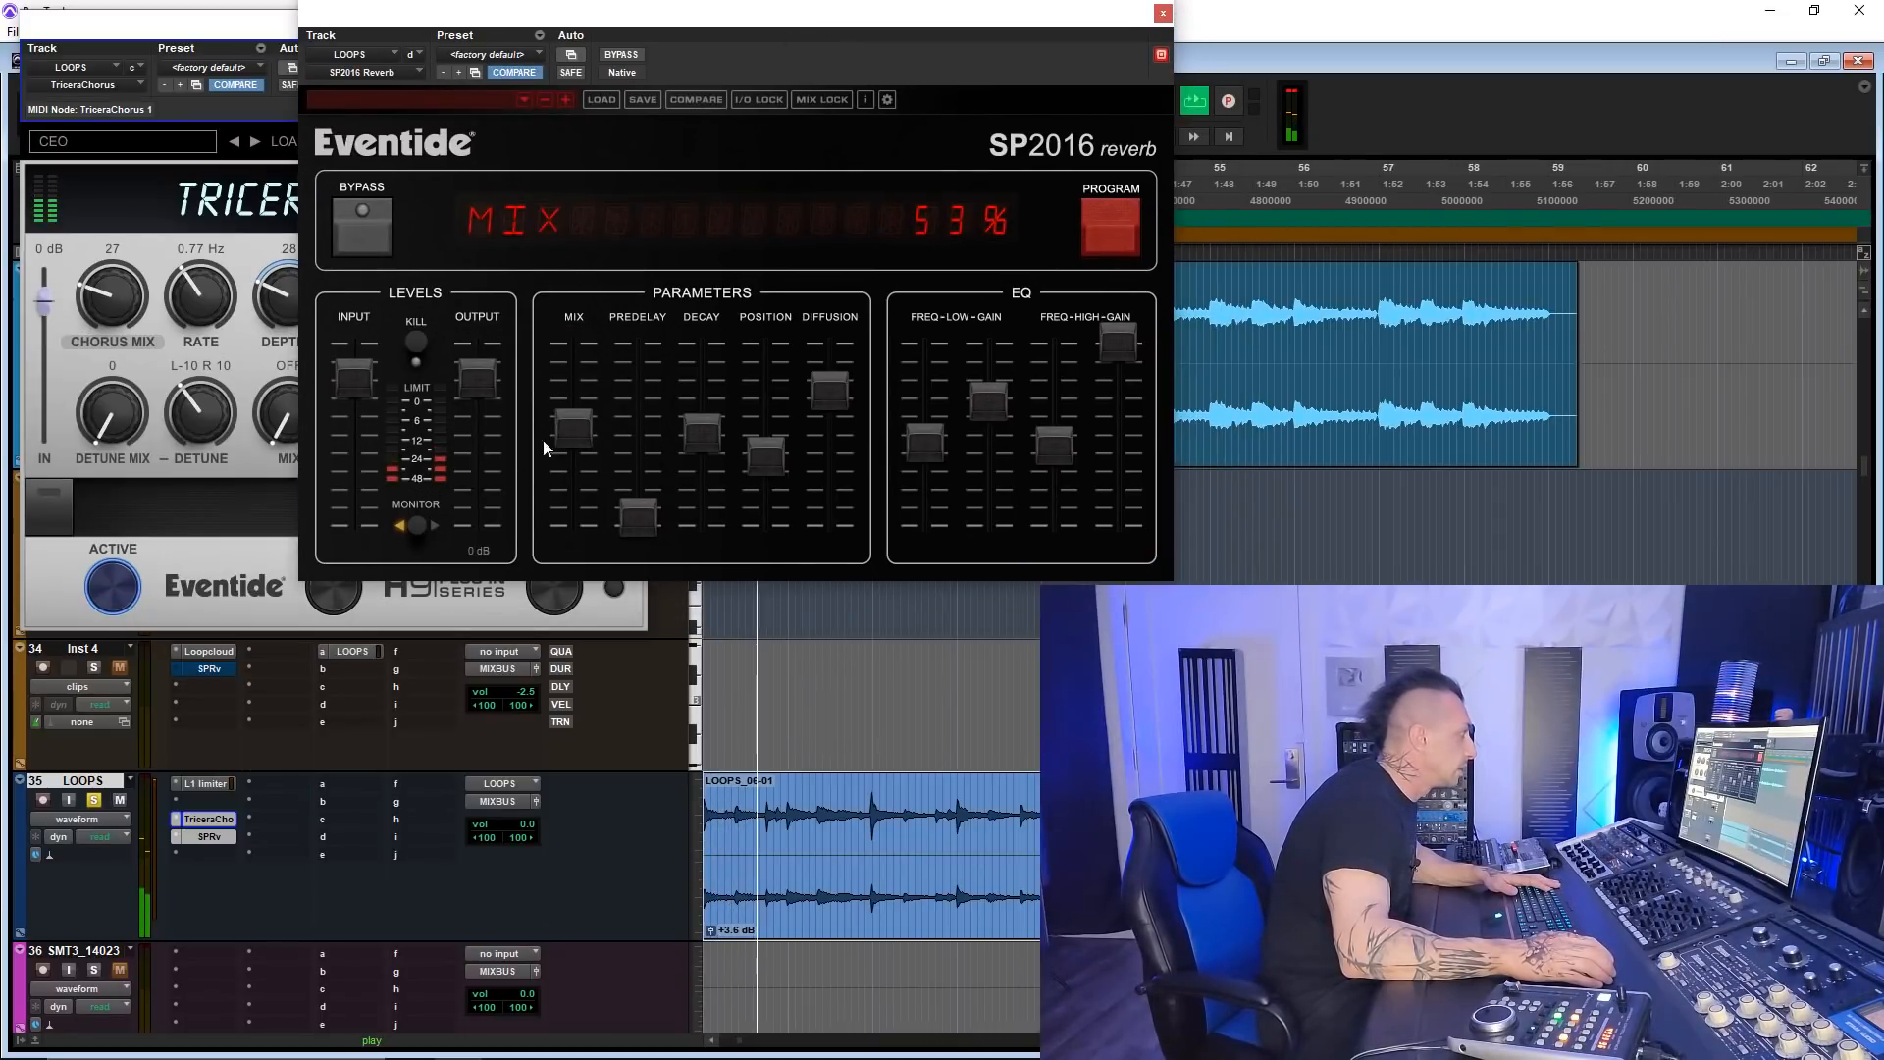
{"action": "left_click_drag", "start_coordinate": [570, 424], "coordinate": [587, 444]}
{"action": "left_click_drag", "start_coordinate": [88, 305], "coordinate": [98, 342]}
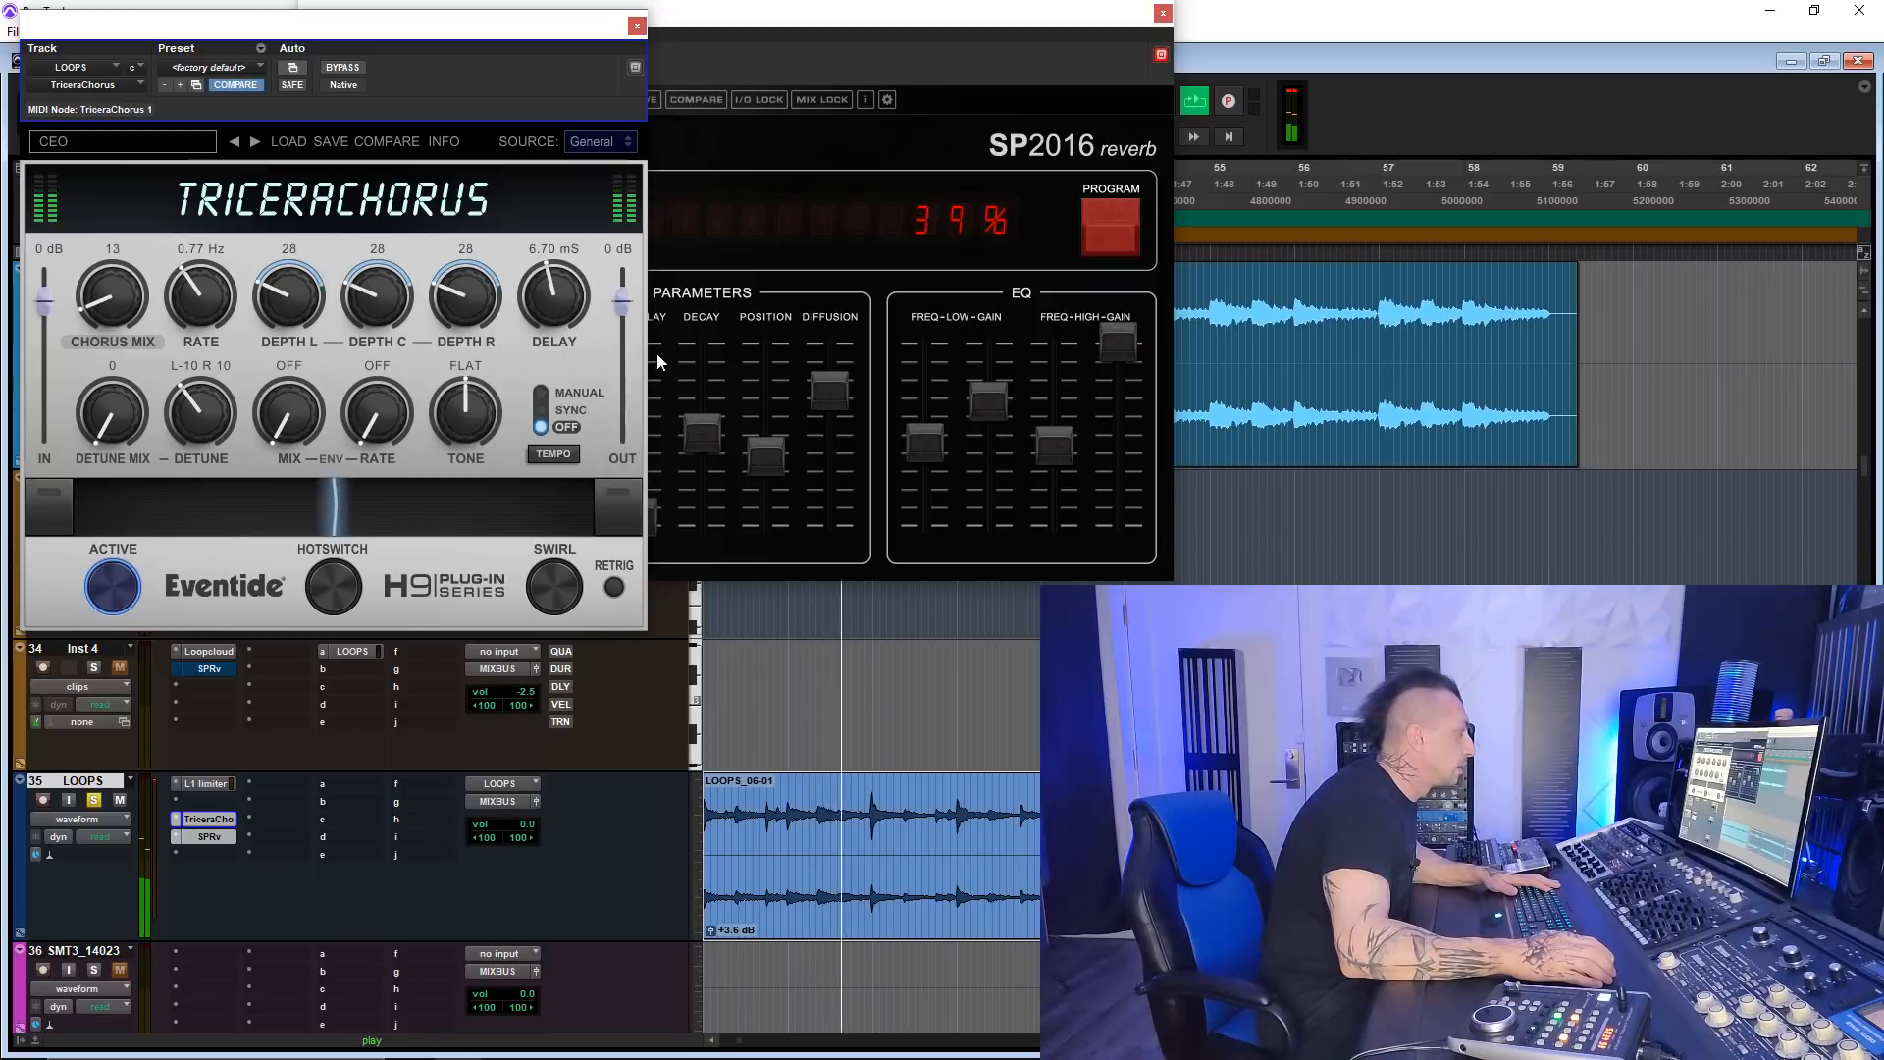
- Cut the SP2016 Reverb's low EQ gain to -8 dB, lower its mix slightly, and set the predelay to 21 ms
{"action": "left_click", "coordinate": [848, 287]}
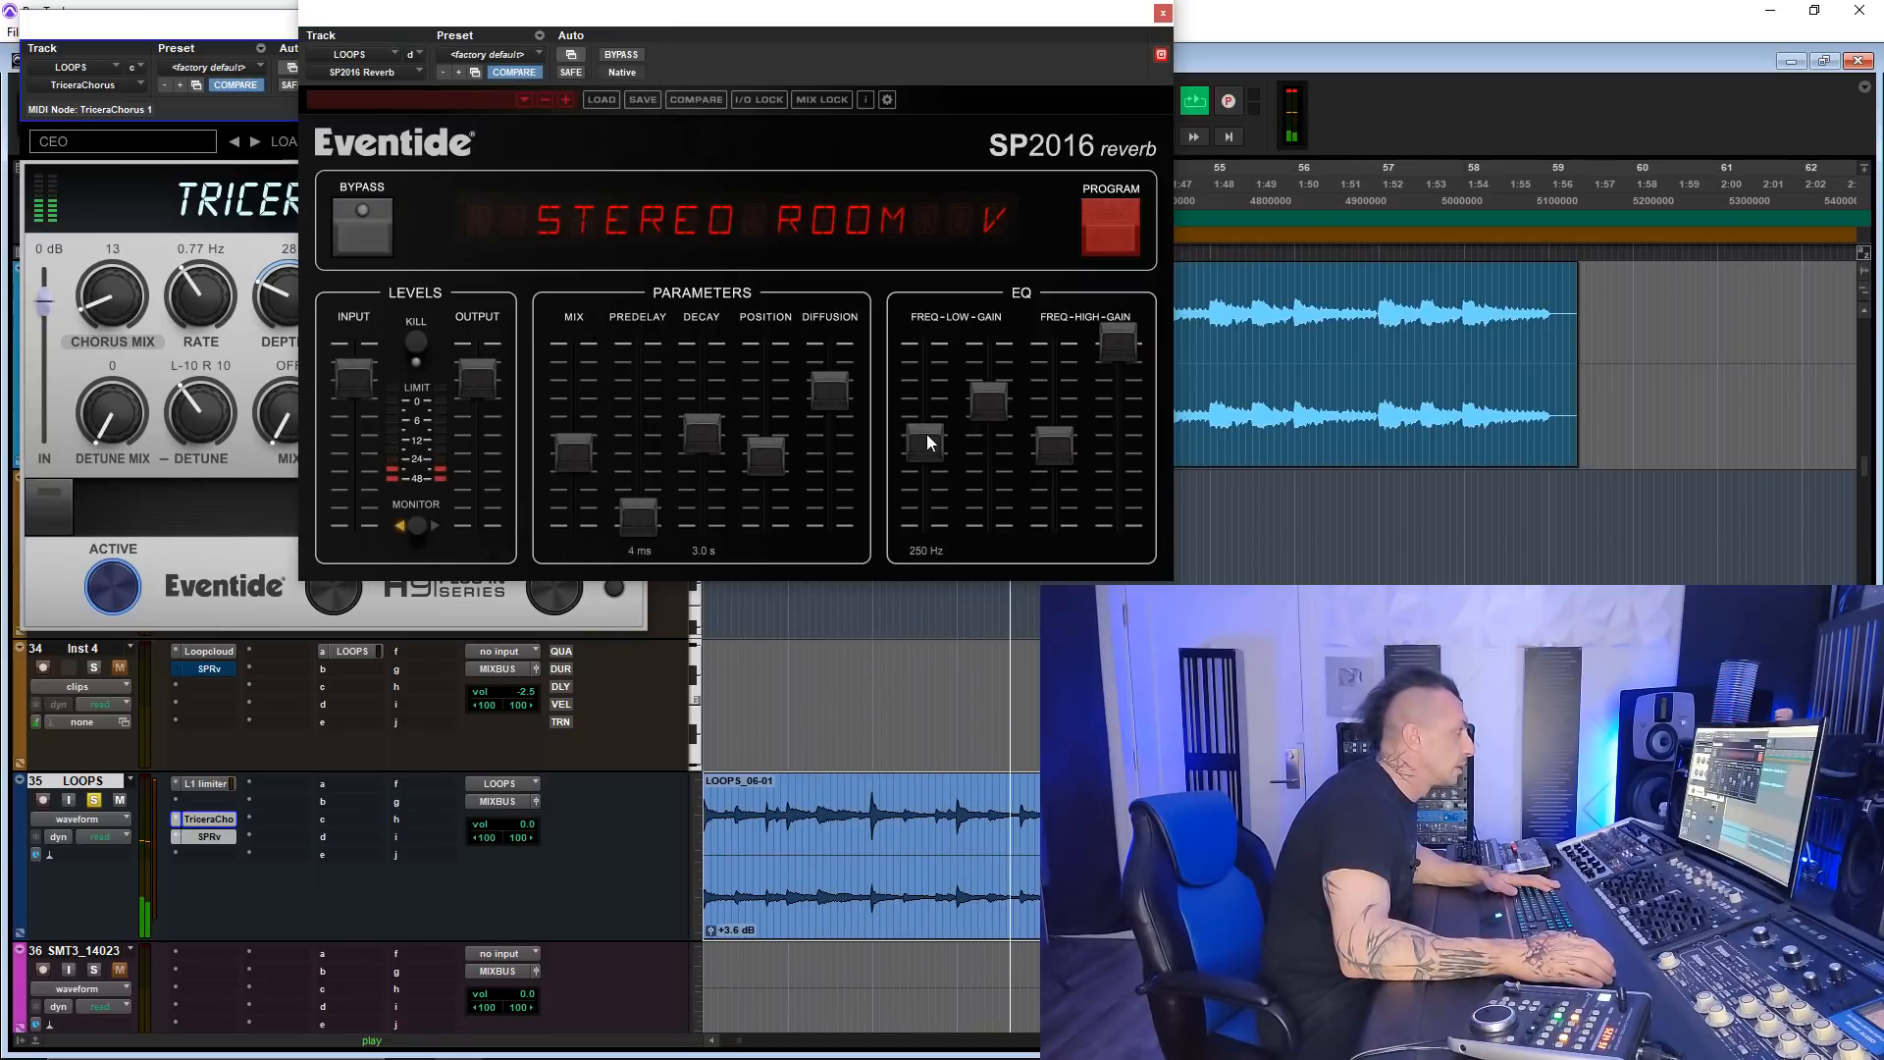
{"action": "left_click_drag", "start_coordinate": [989, 402], "coordinate": [984, 504]}
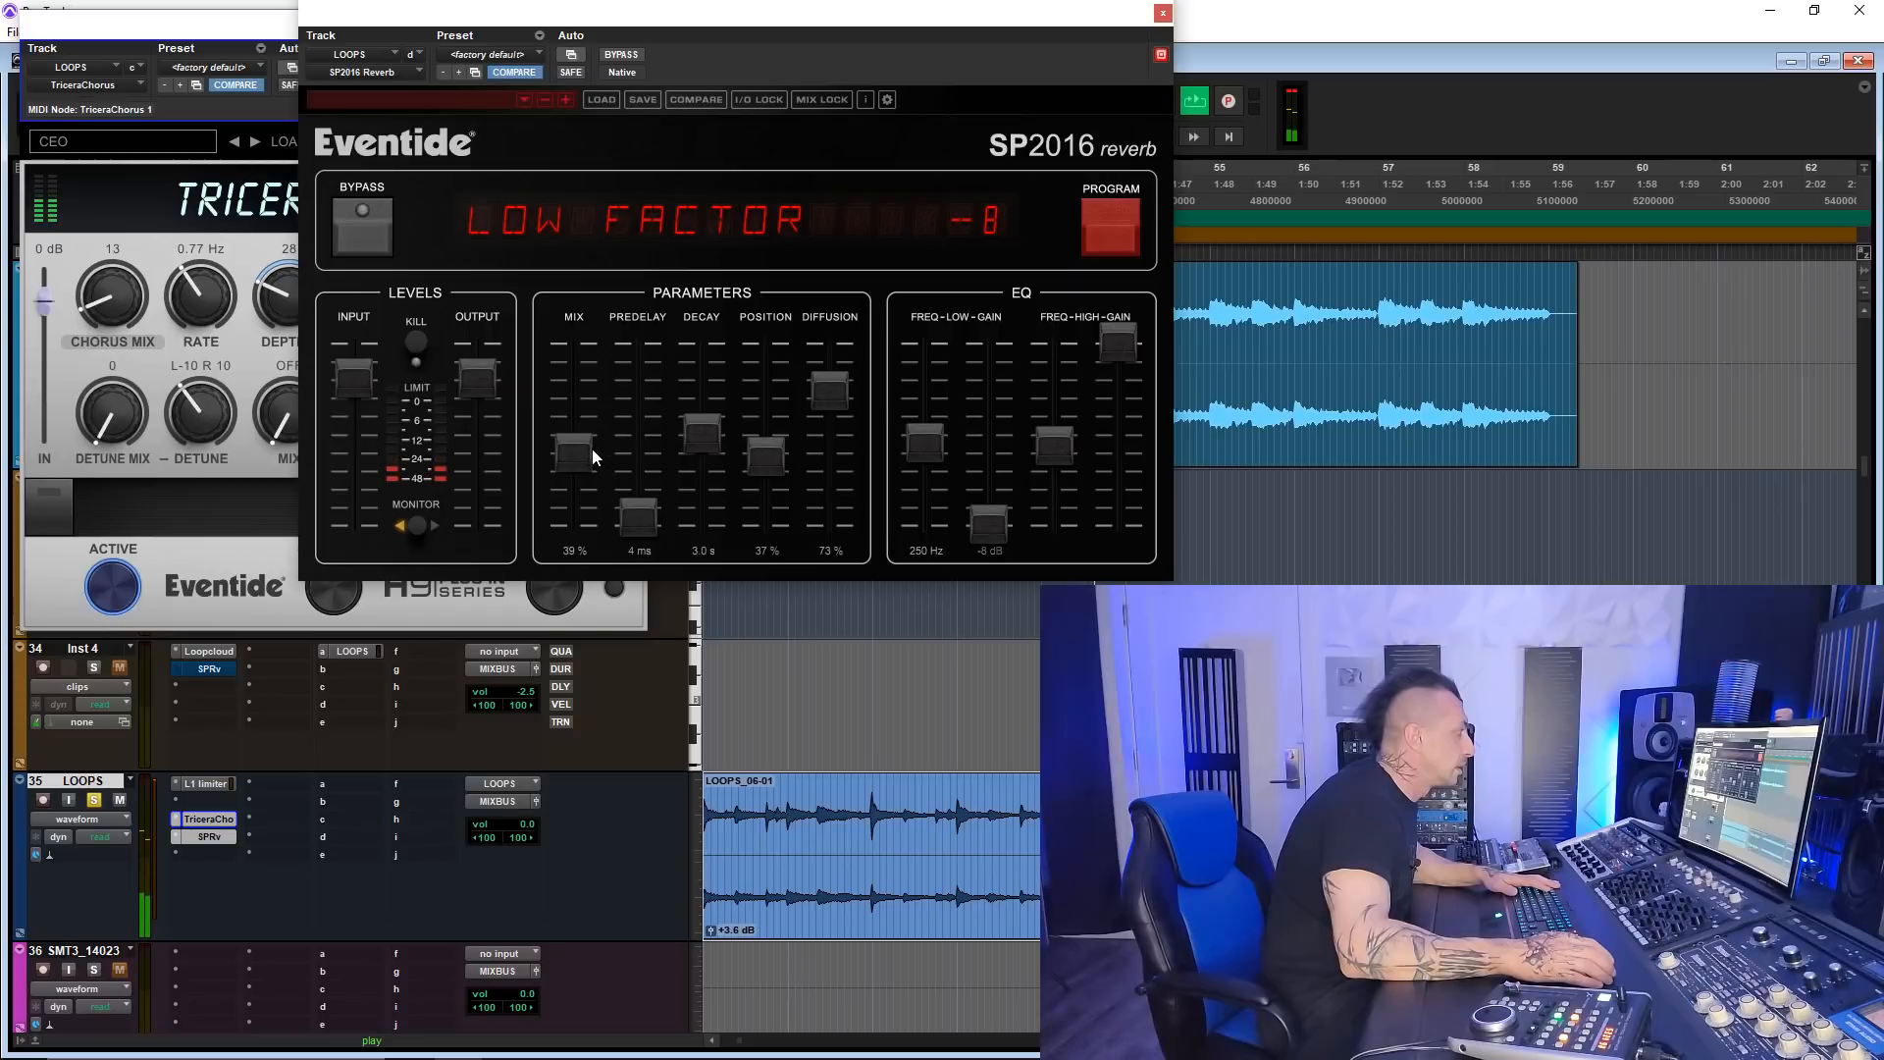
{"action": "left_click_drag", "start_coordinate": [639, 519], "coordinate": [638, 488]}
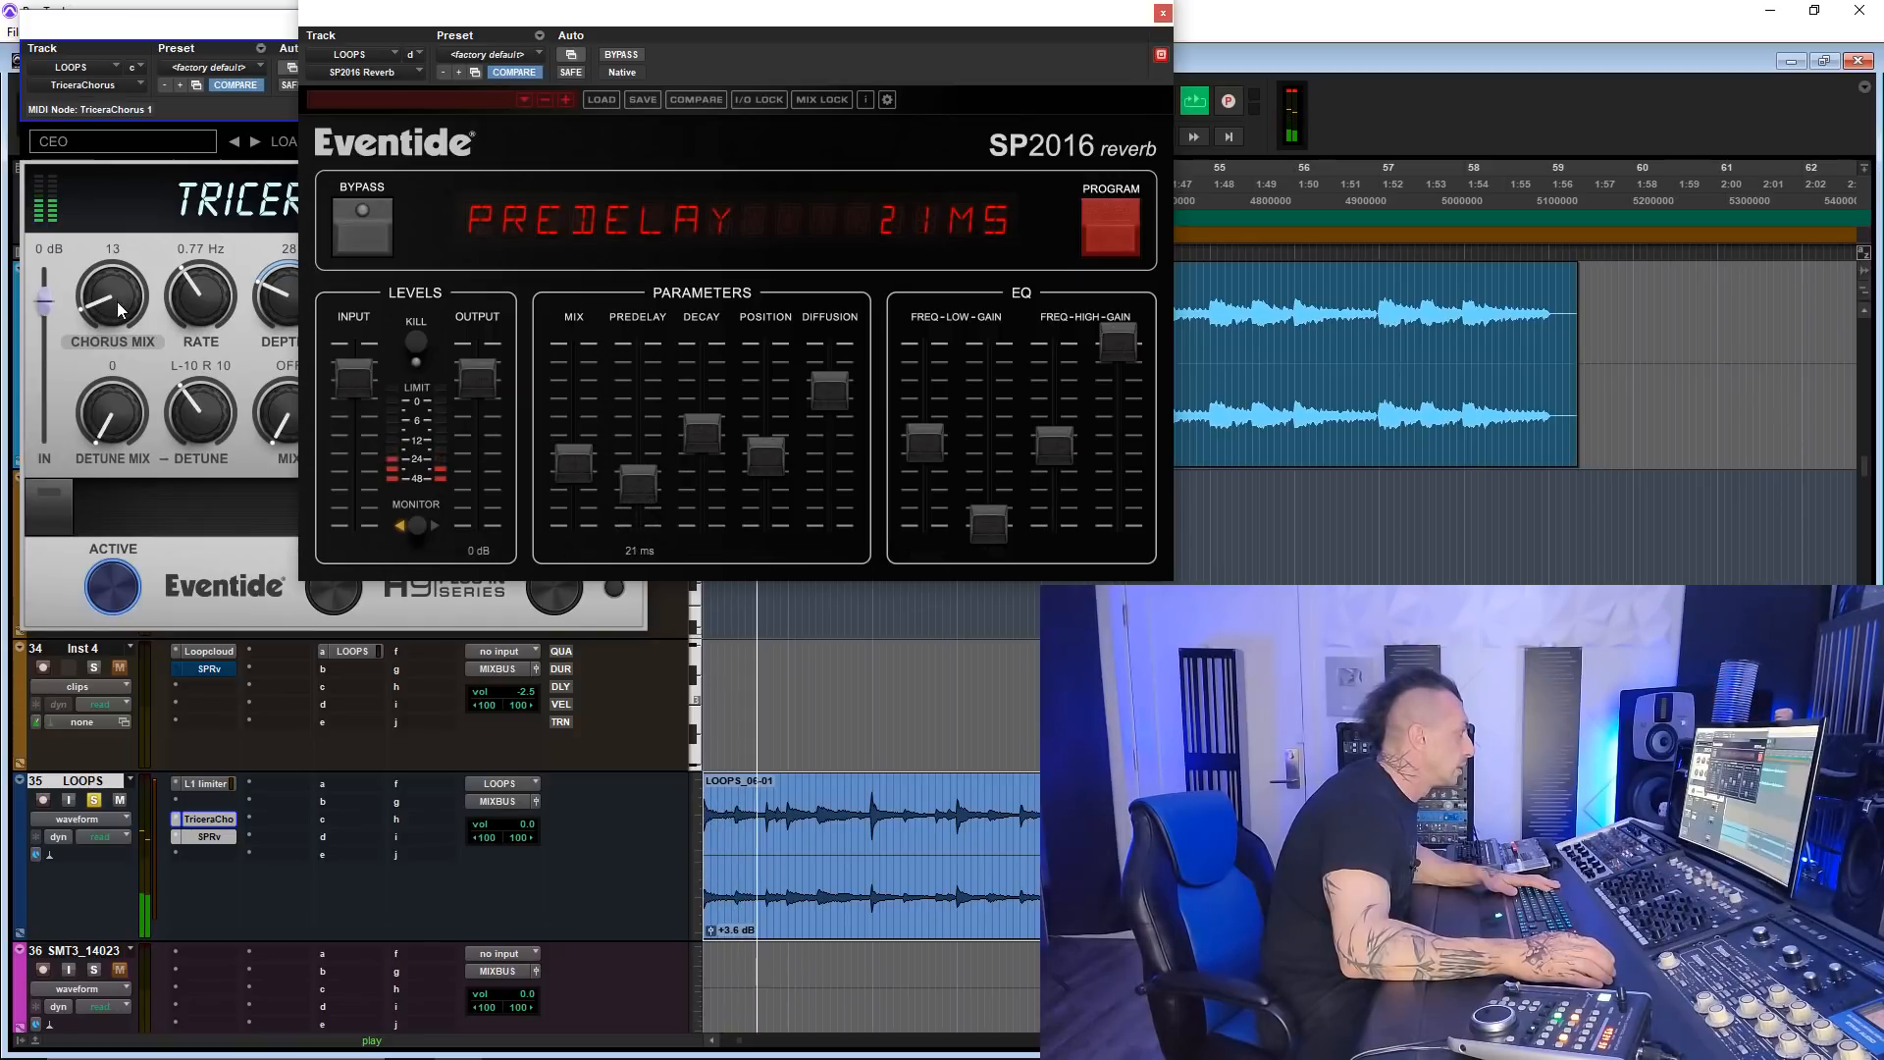
- Insert a stereo UltraTap after SP2016 Reverb on the LOOPS track and resume playback
{"action": "left_click", "coordinate": [203, 852]}
{"action": "mouse_move", "coordinate": [324, 953]}
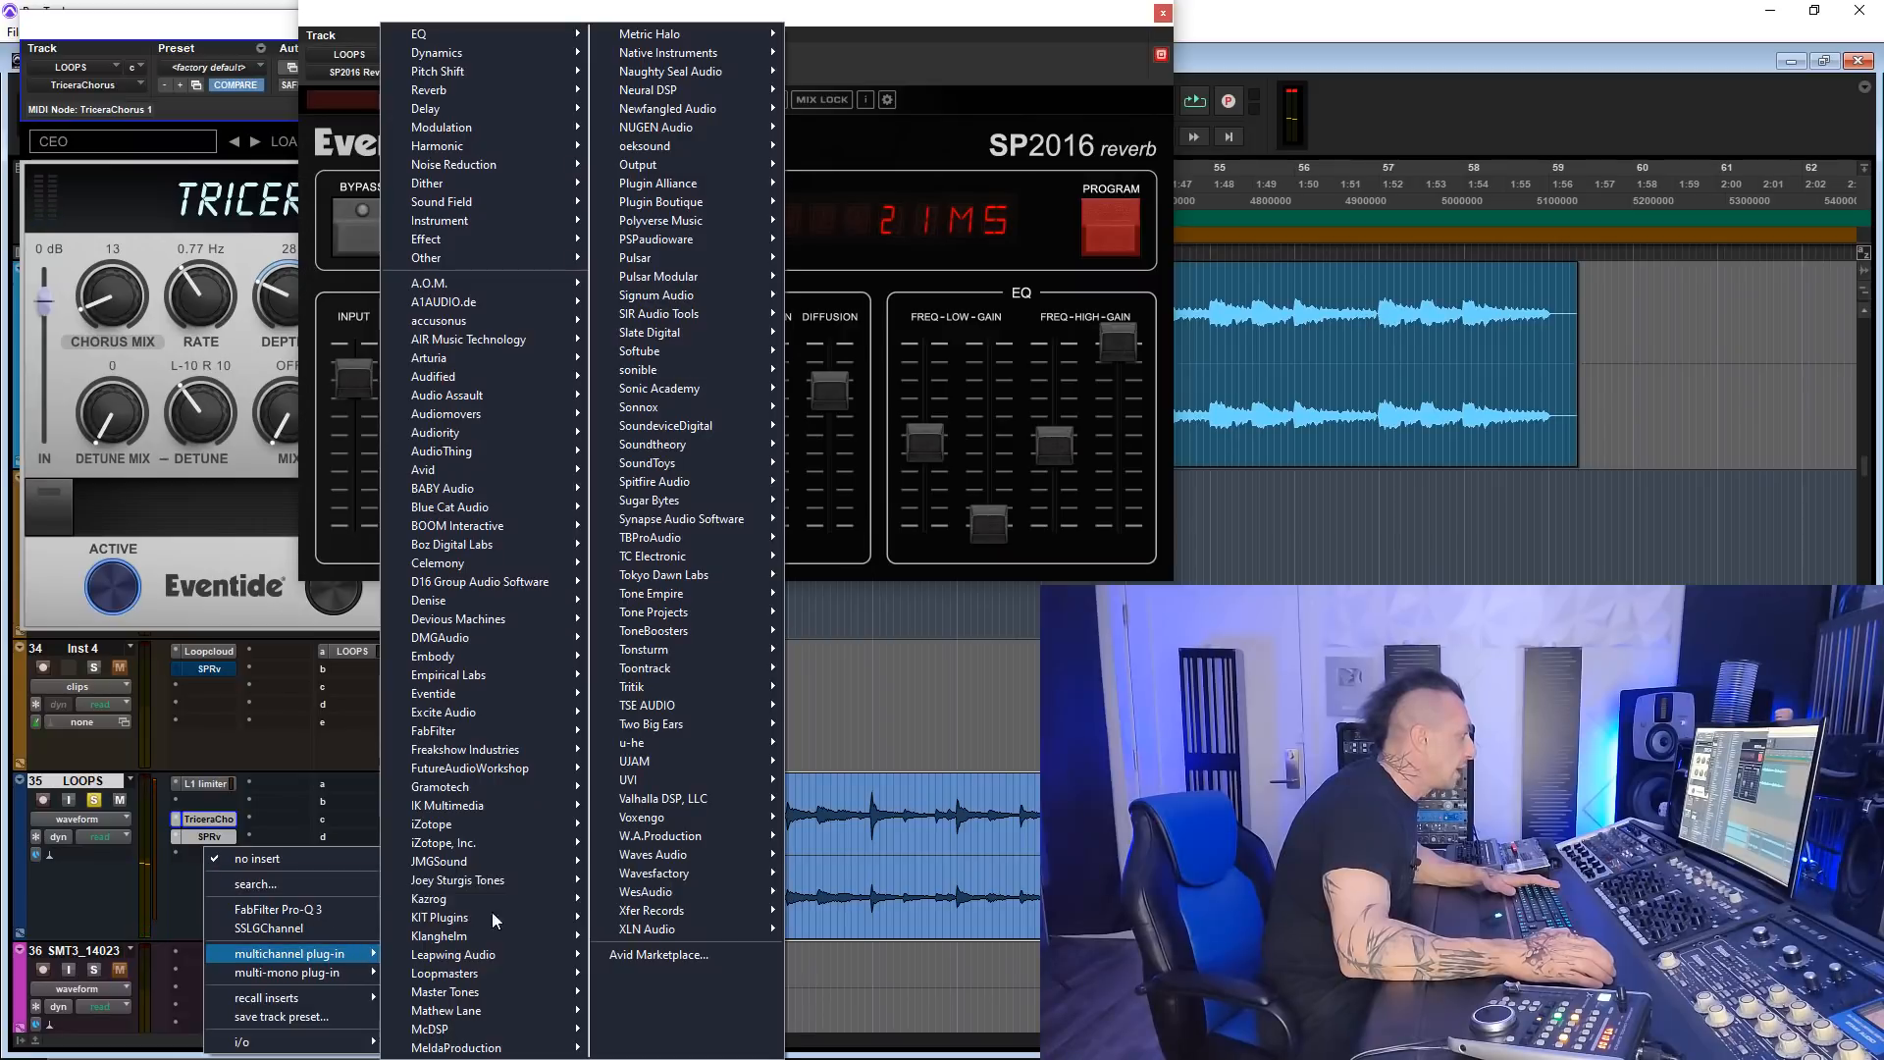
{"action": "mouse_move", "coordinate": [538, 695]}
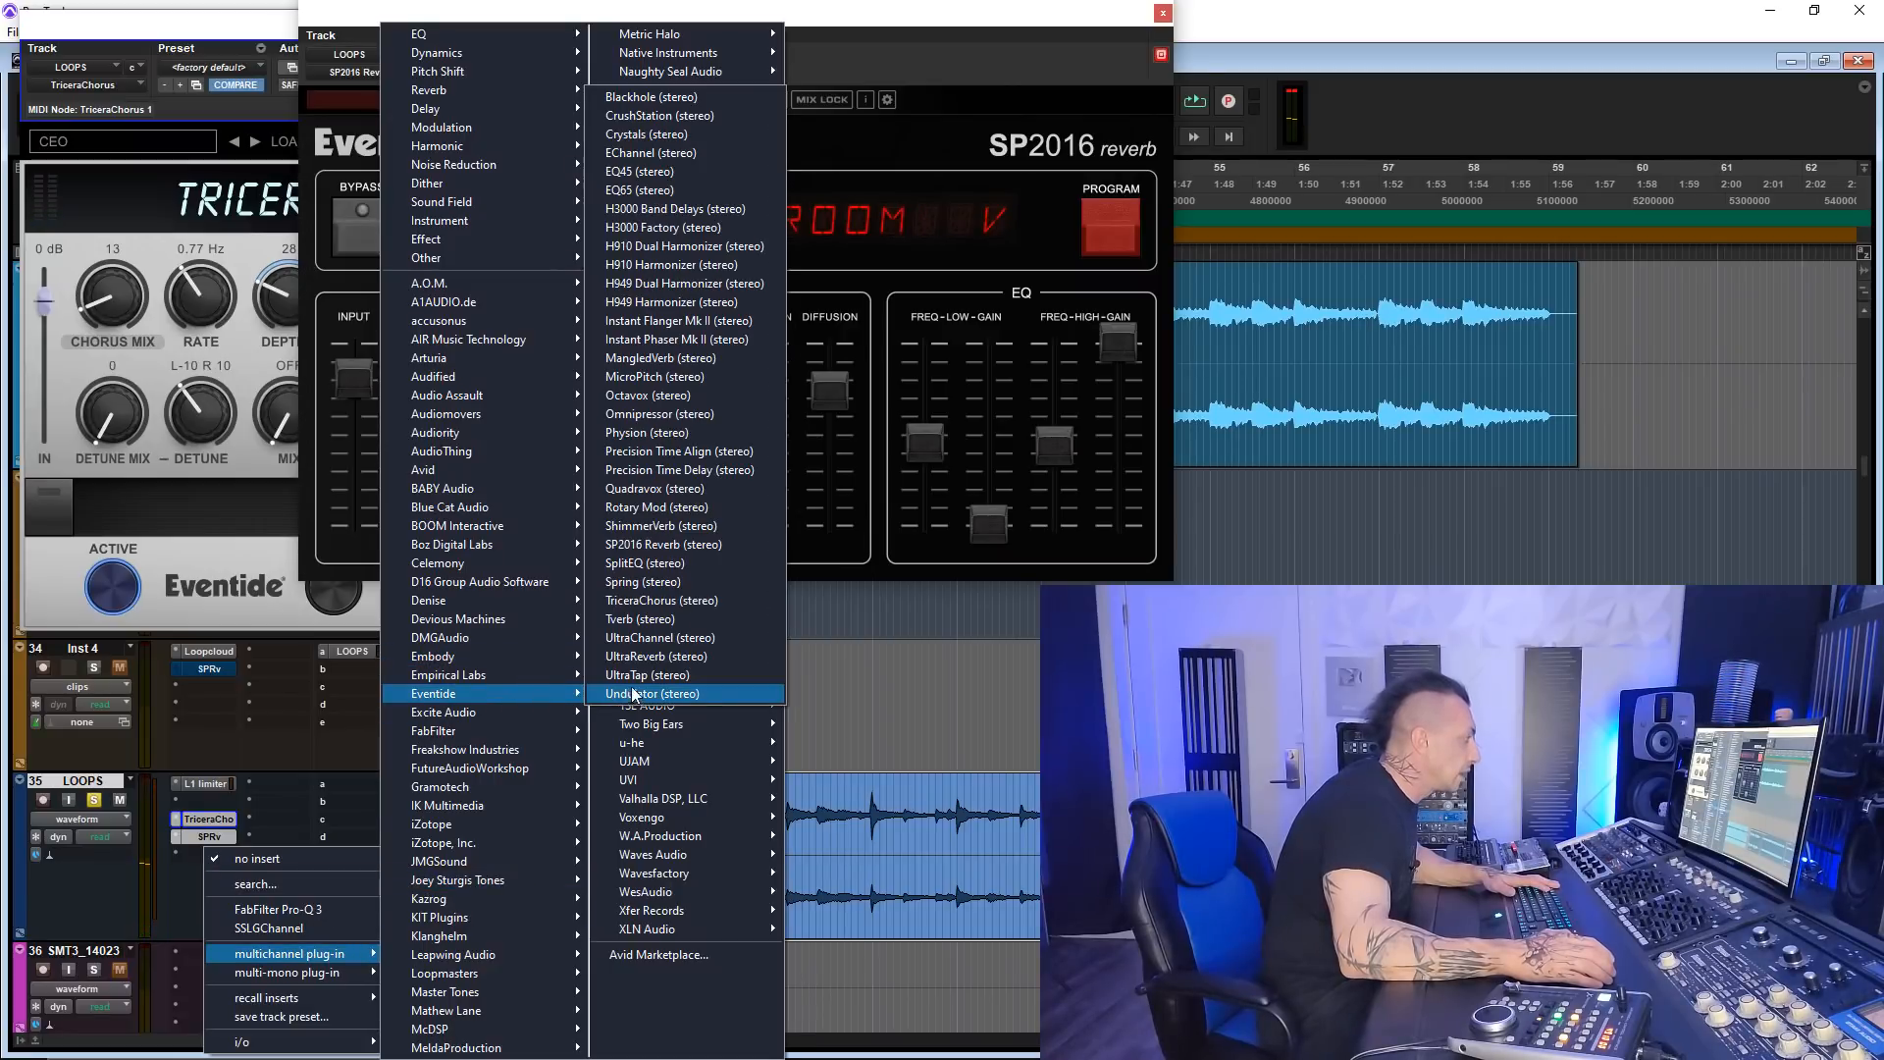
{"action": "left_click", "coordinate": [634, 694]}
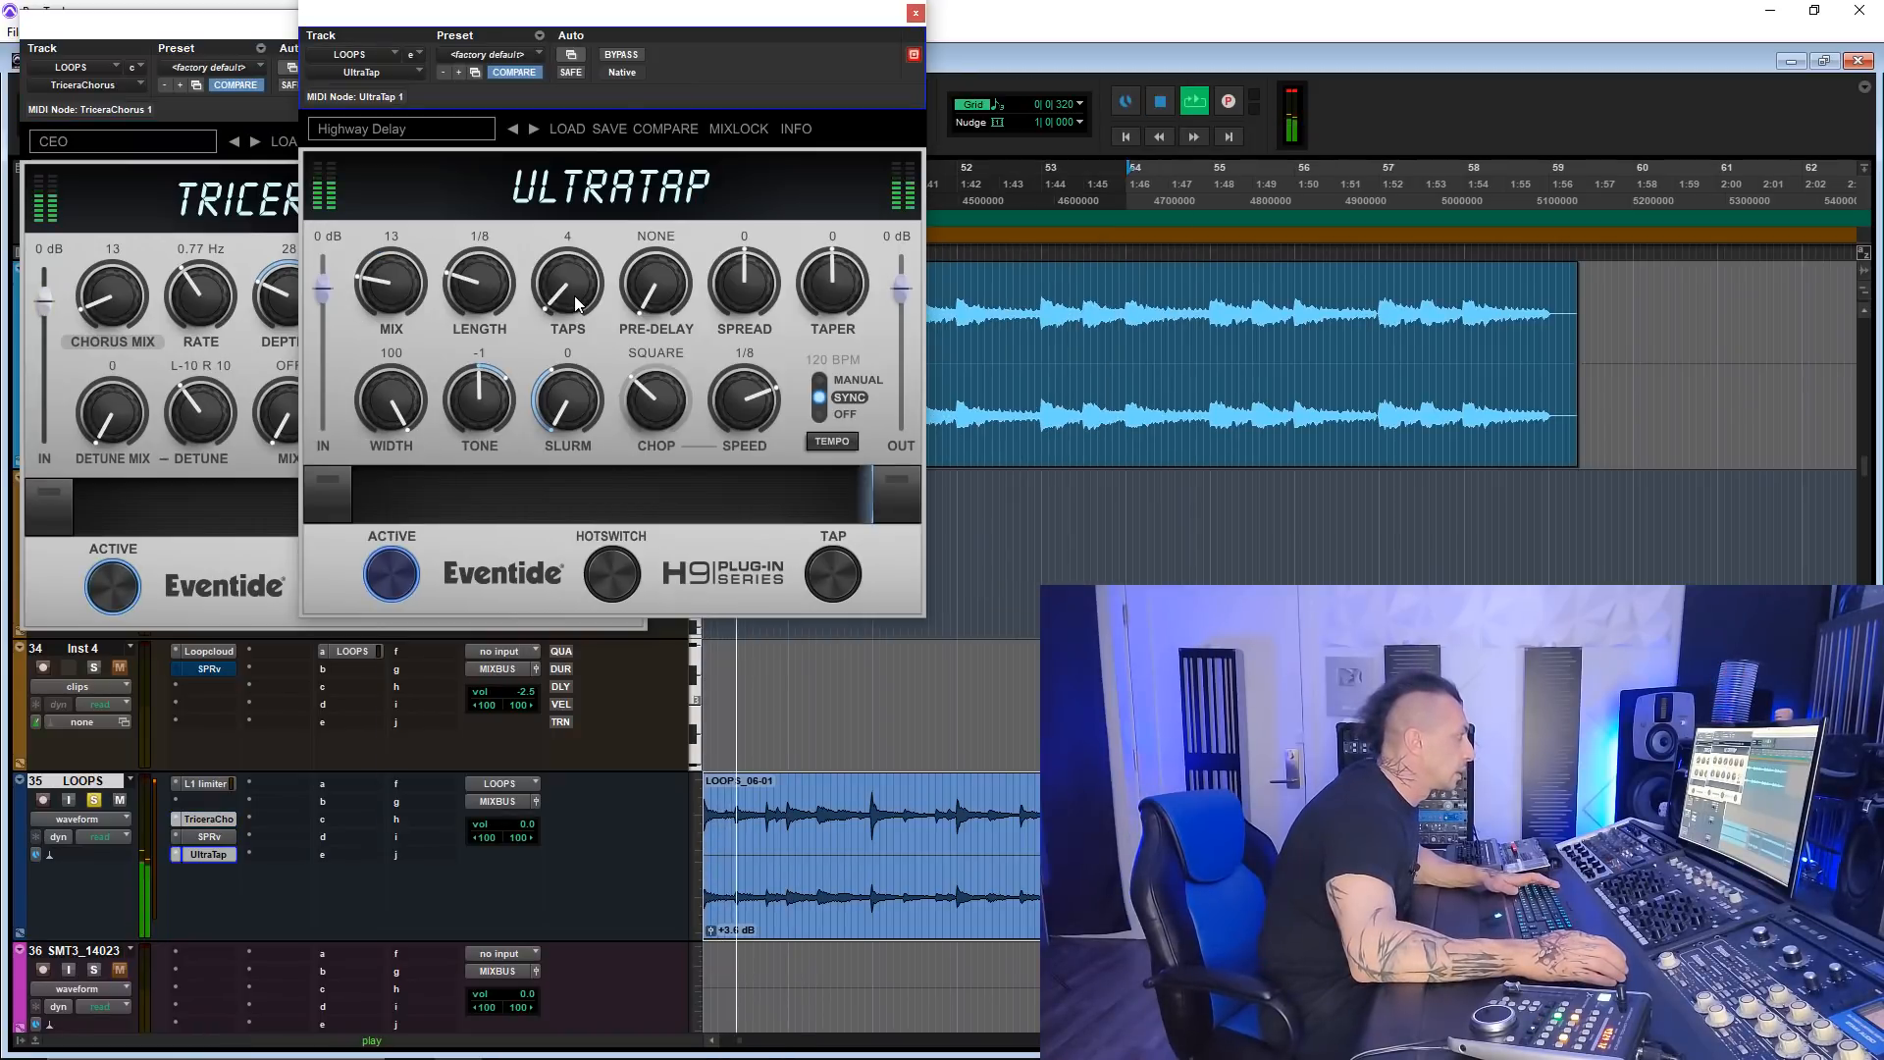
- Set UltraTap's mix to 22, length to 1/4, spread to 46 and taper to 24
{"action": "left_click_drag", "start_coordinate": [399, 287], "coordinate": [465, 263]}
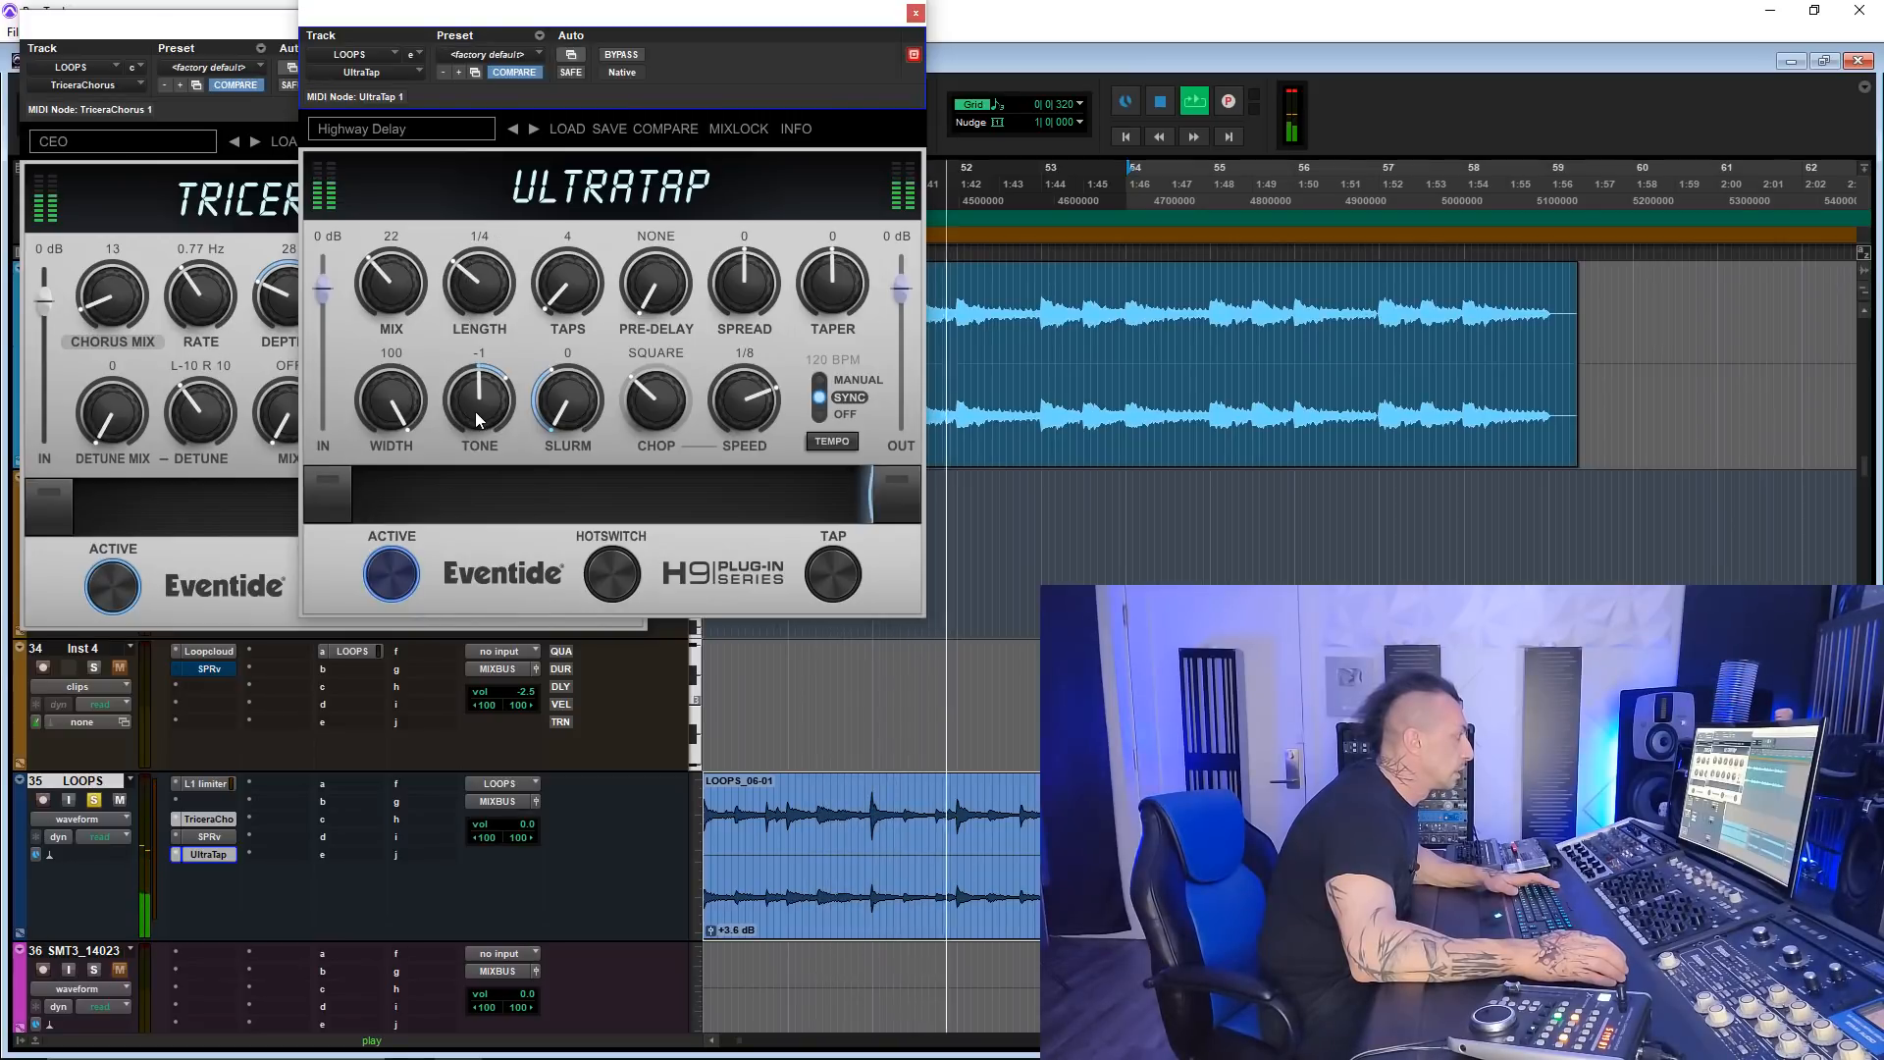
{"action": "left_click_drag", "start_coordinate": [746, 285], "coordinate": [837, 252]}
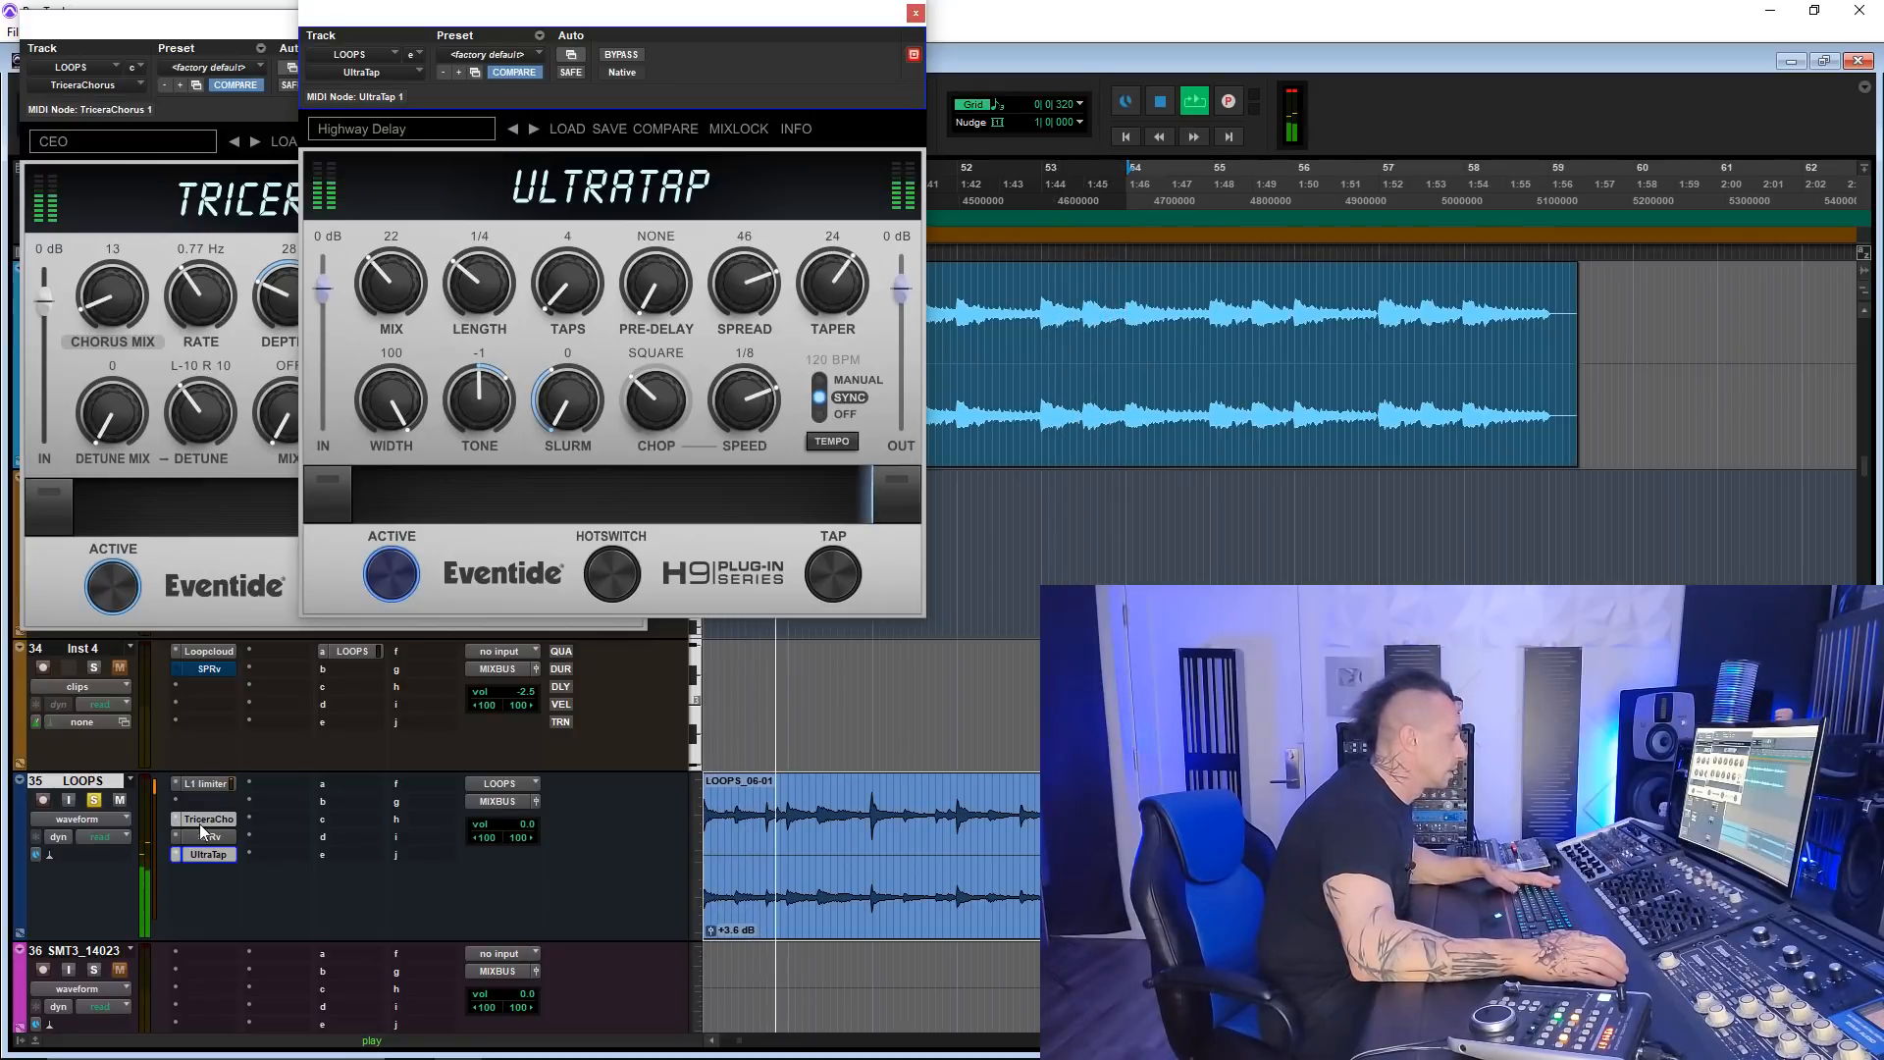
- Compare the LOOPS track with TriceraChorus, SP2016 Reverb and UltraTap bypassed and engaged
{"action": "left_click", "coordinate": [208, 852], "text": "ctrl"}
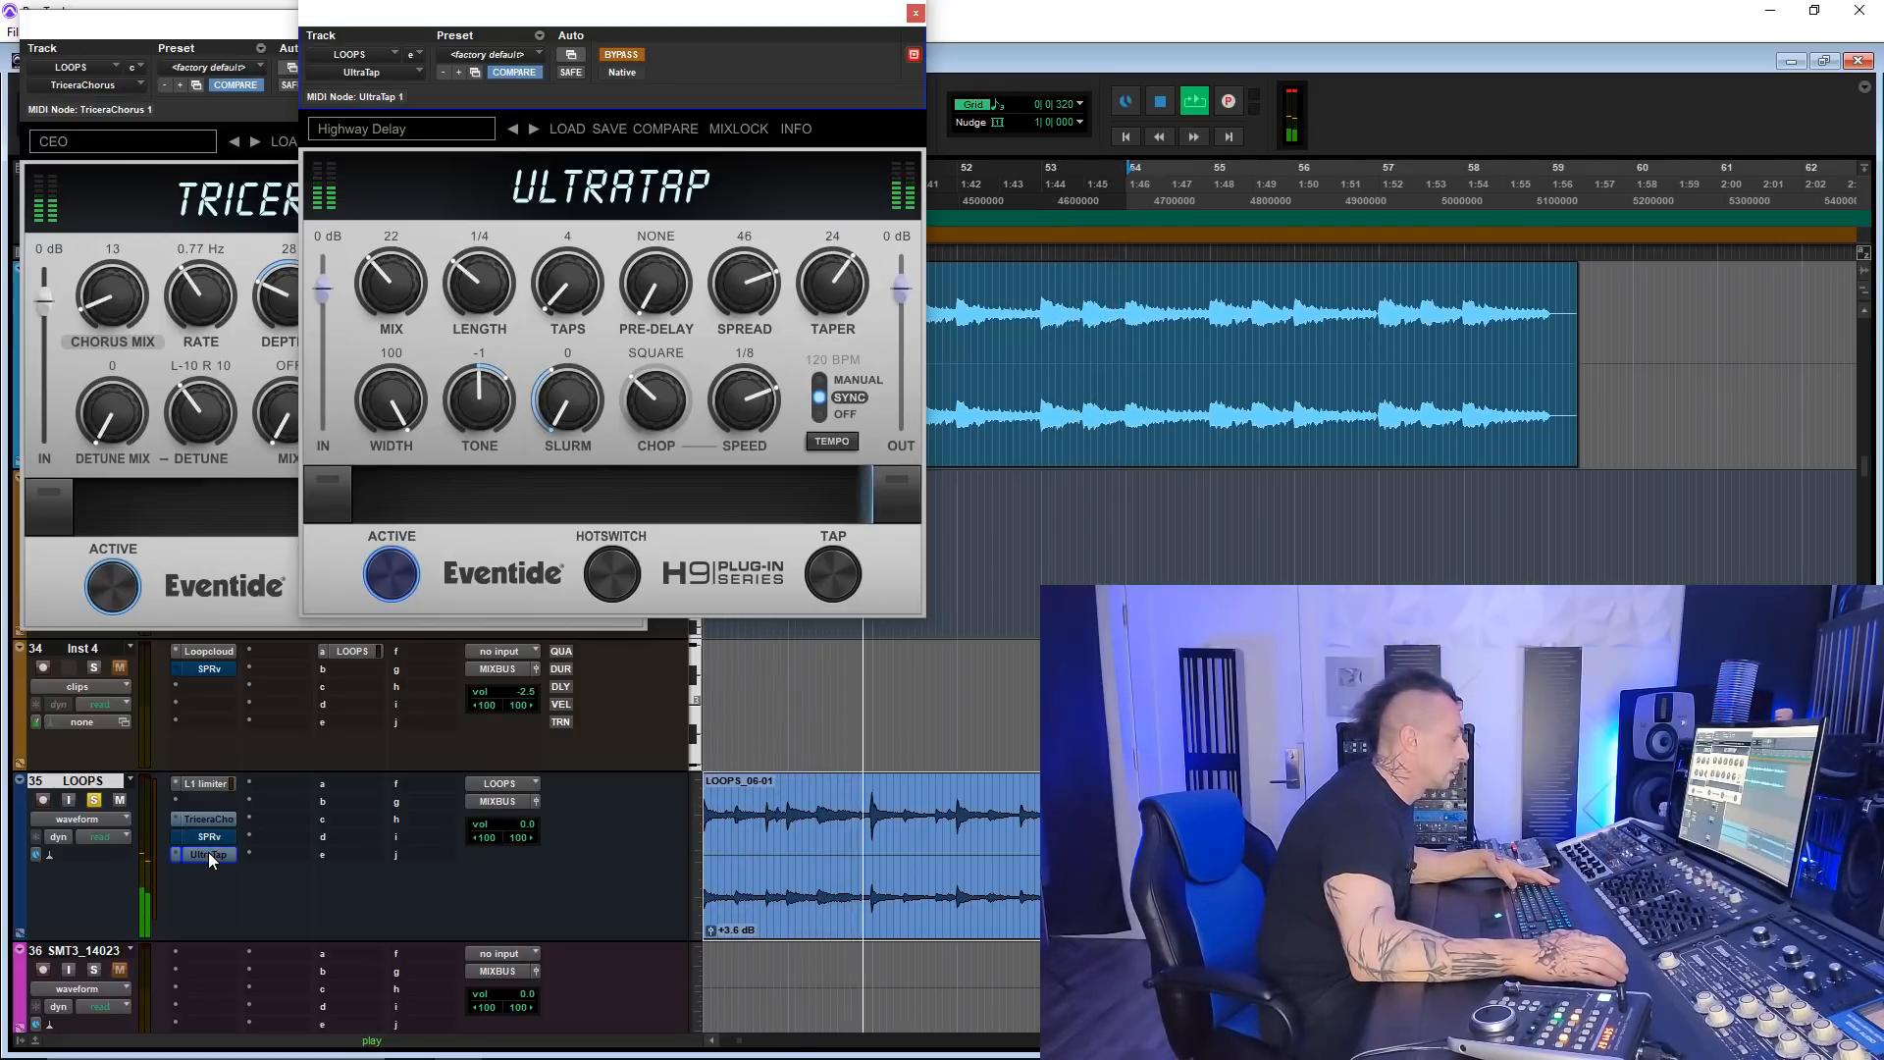
{"action": "left_click", "coordinate": [212, 839], "text": "ctrl"}
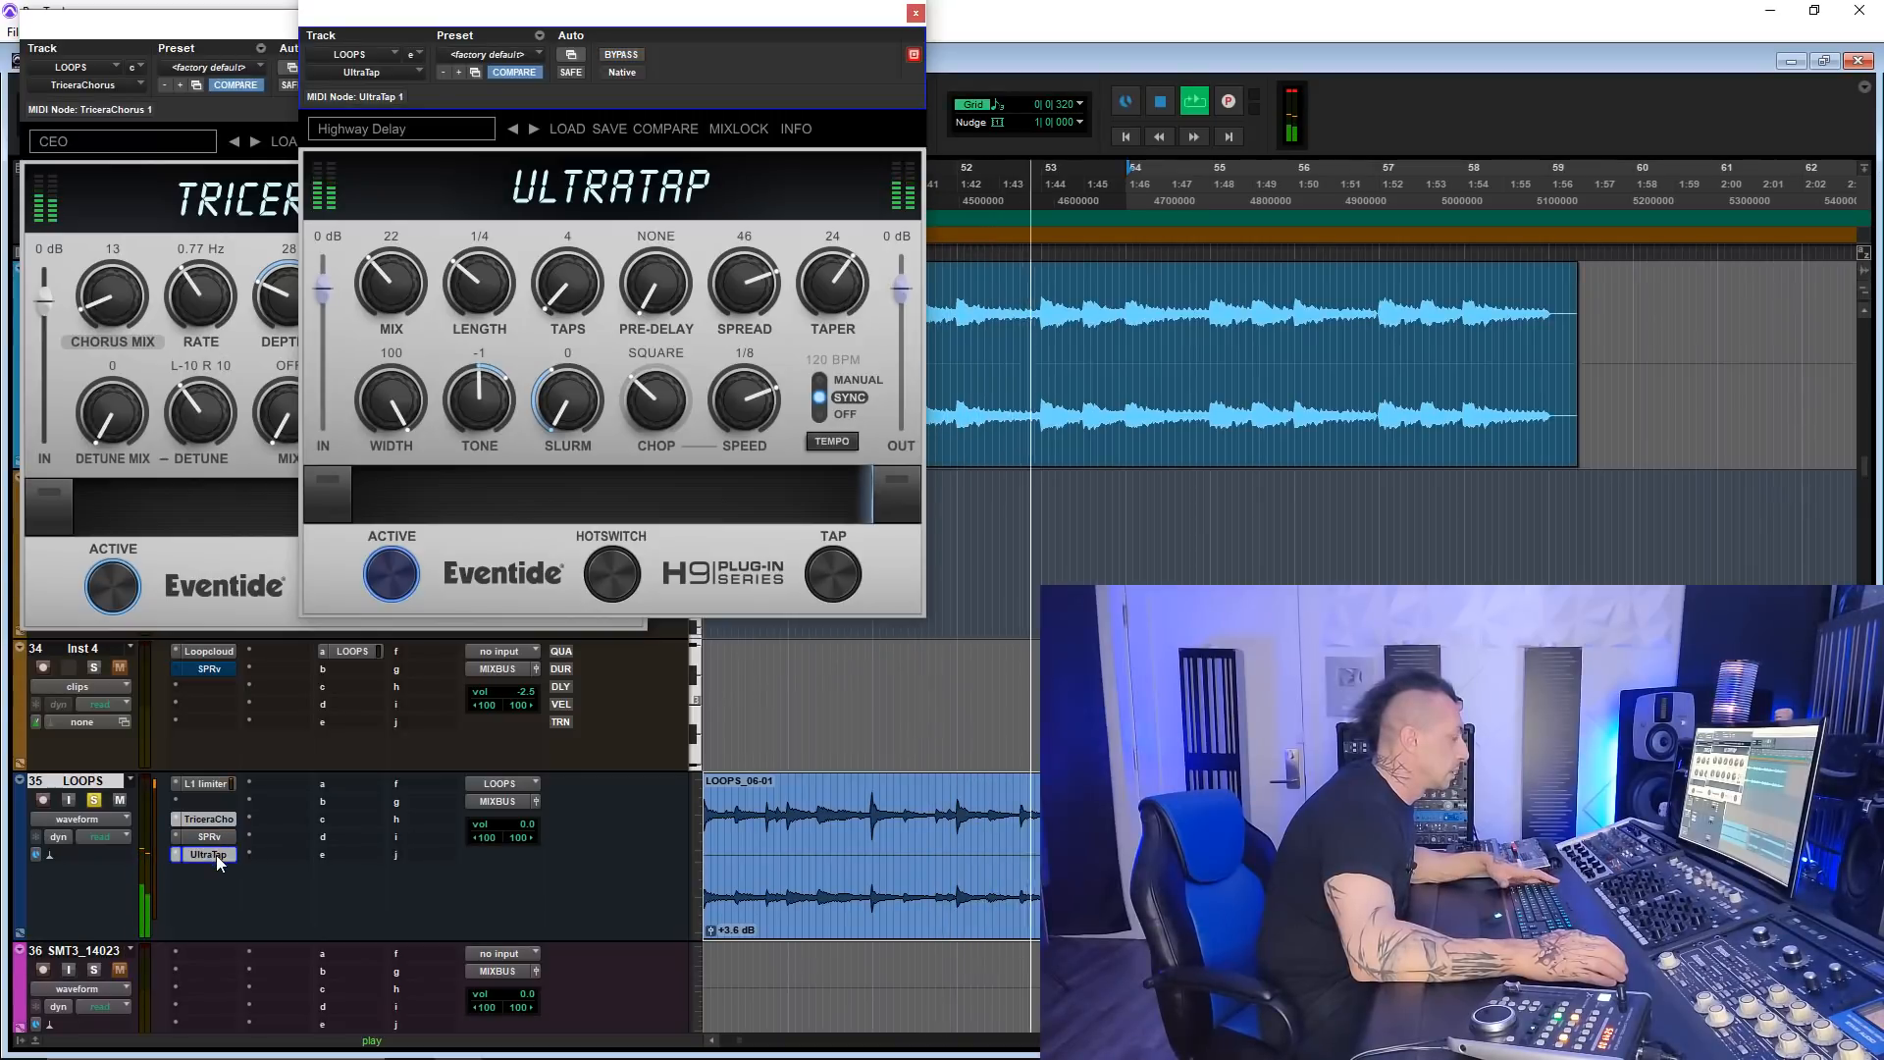
{"action": "left_click", "coordinate": [216, 856], "text": "ctrl"}
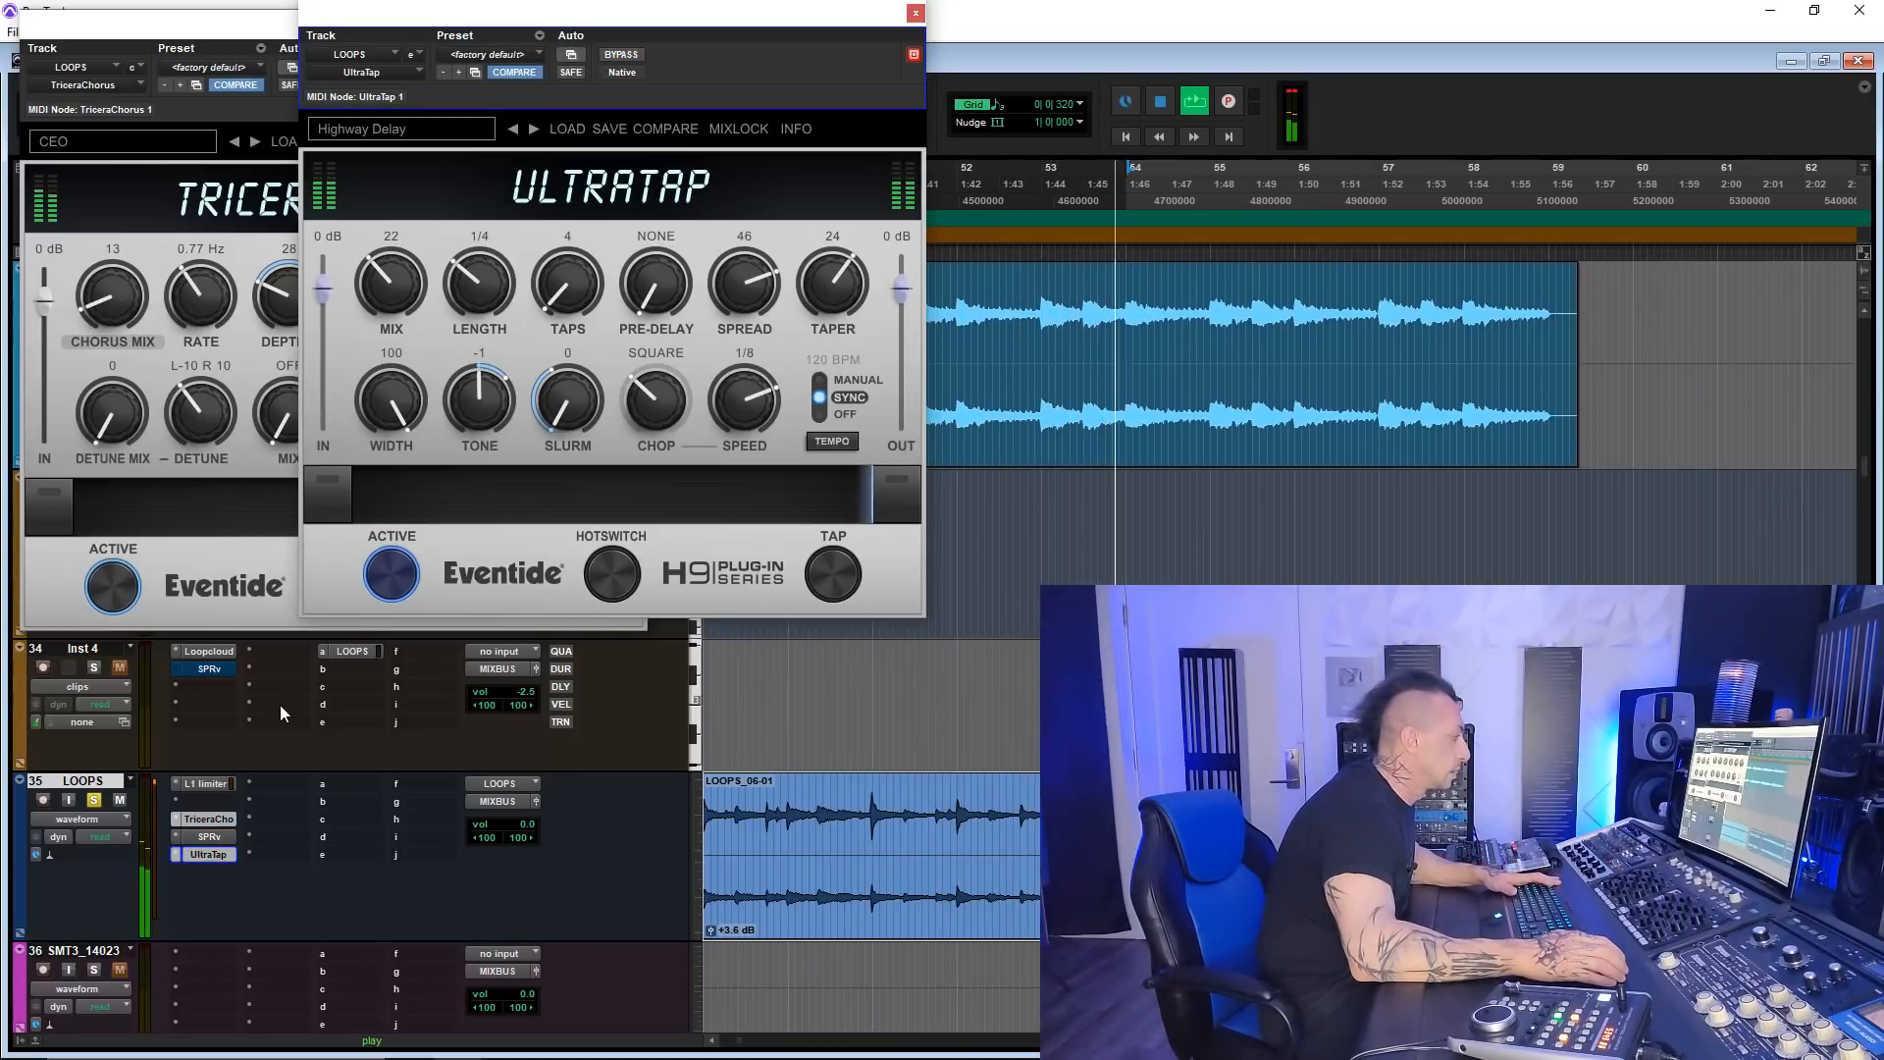